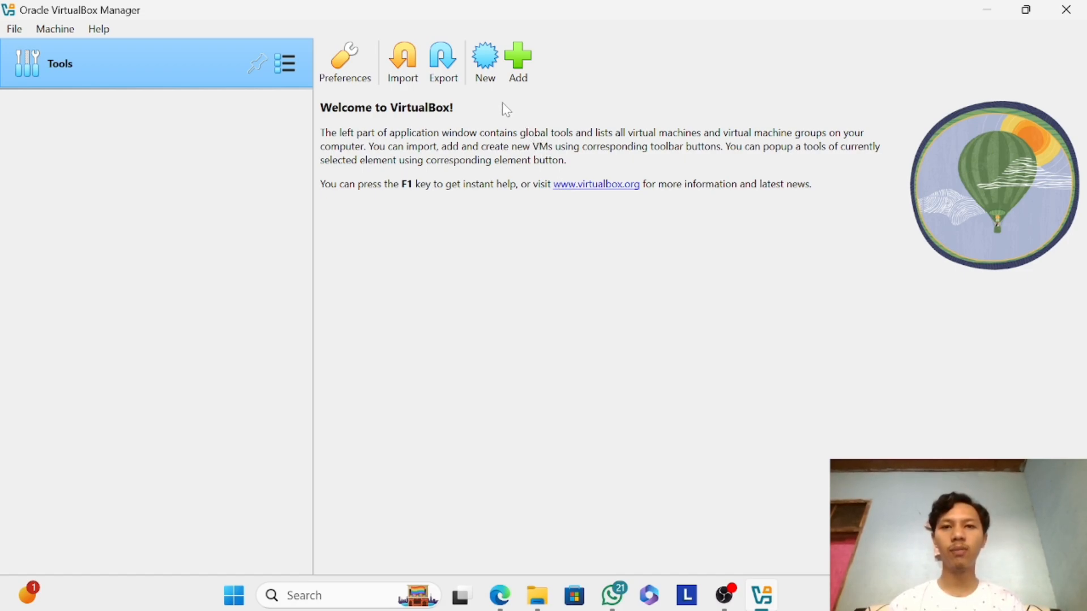
Start creating a new virtual machine and name it "win server 2016".
left_click(494, 73)
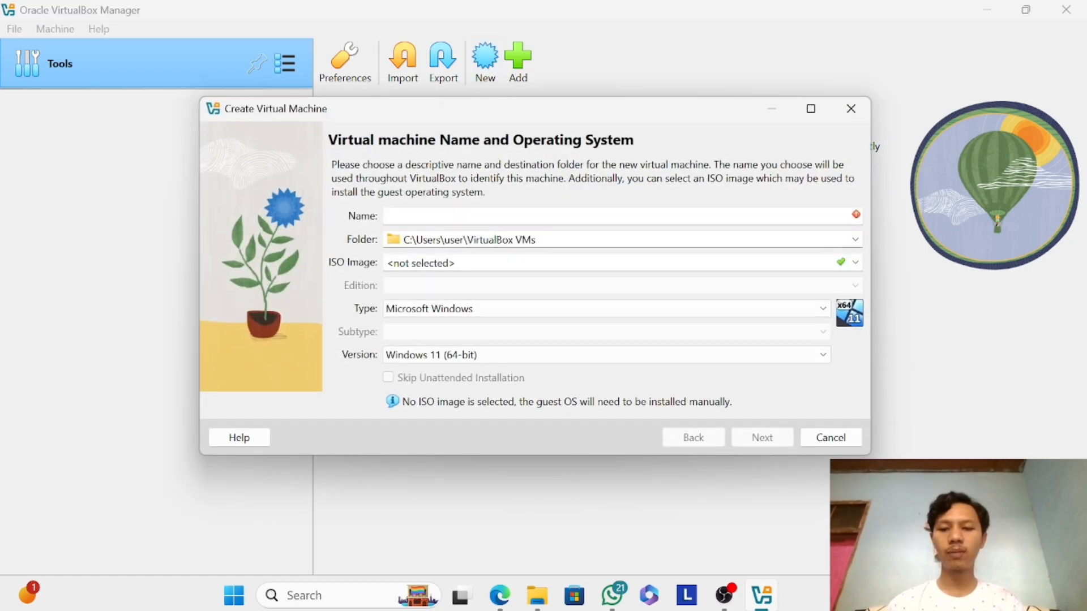
type("win serve")
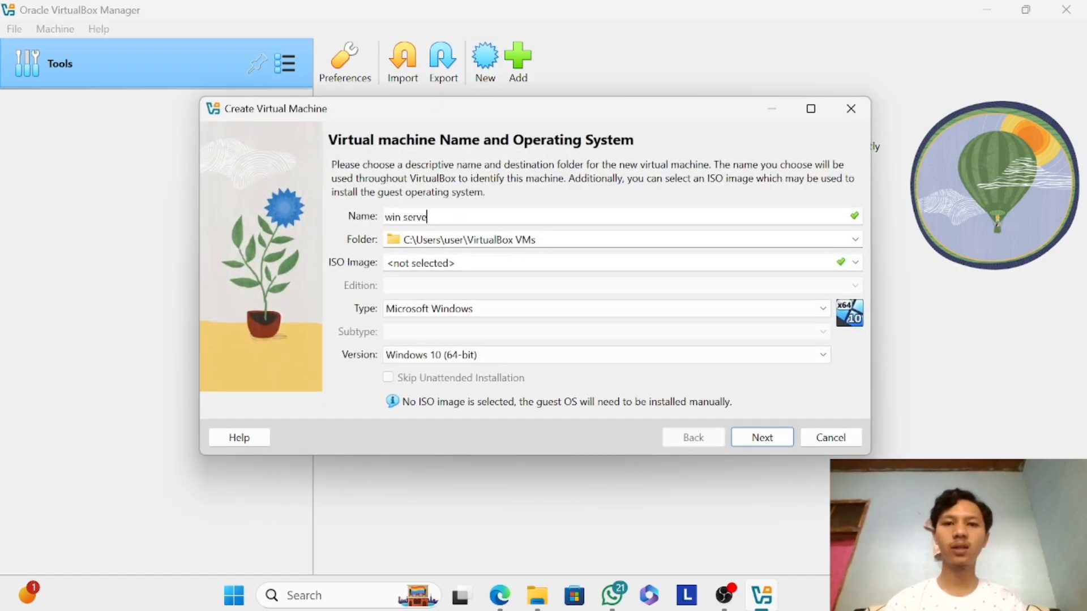
type("r 201")
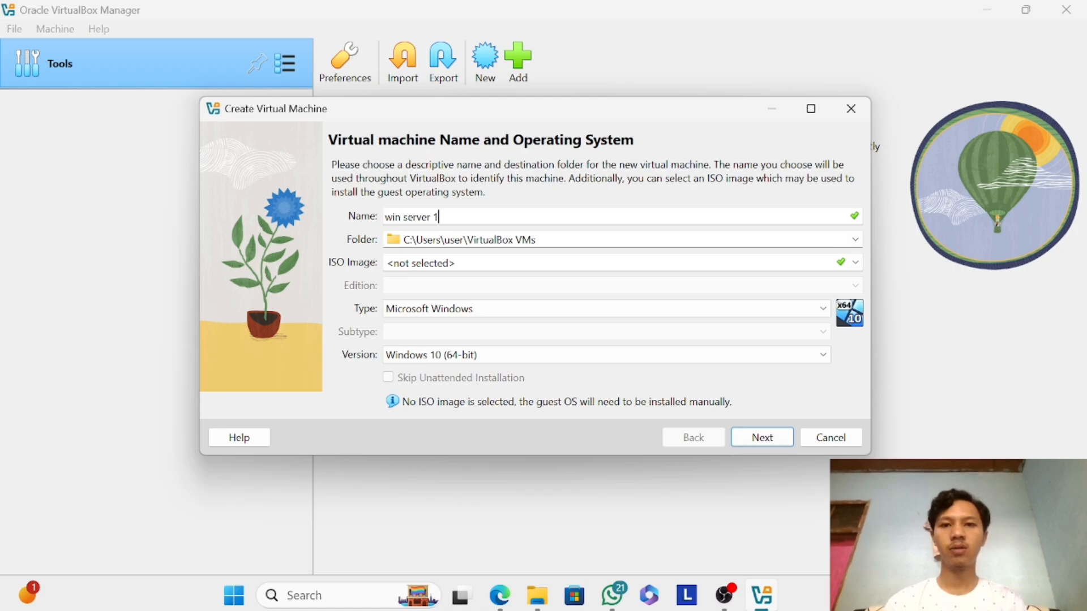
key("BackSpace")
type("2016")
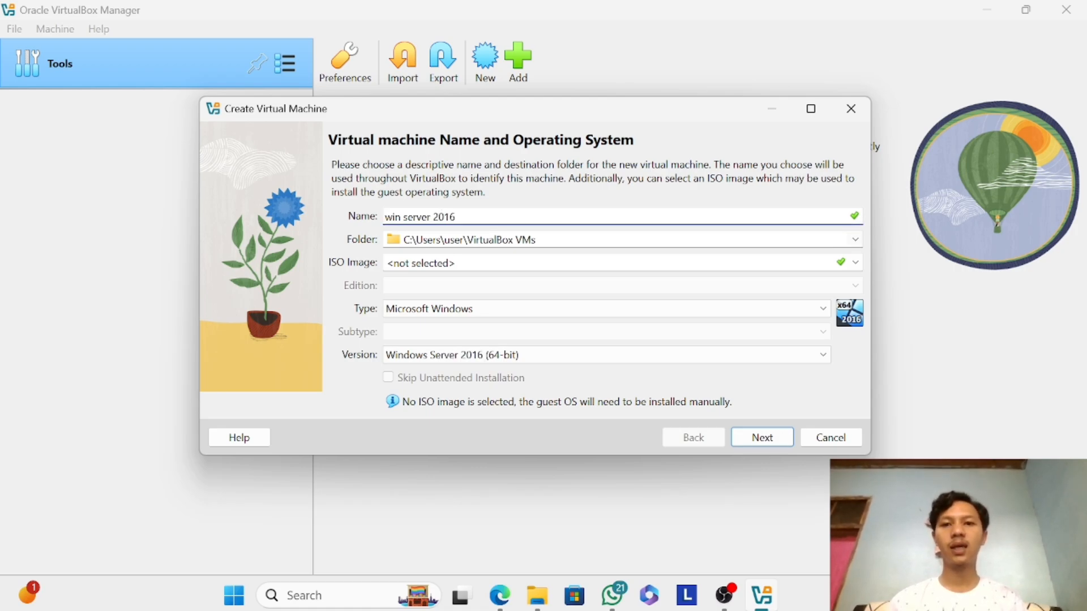
Set the new machine's destination folder to "vm uas" on the New Volume (D:) drive.
left_click(856, 239)
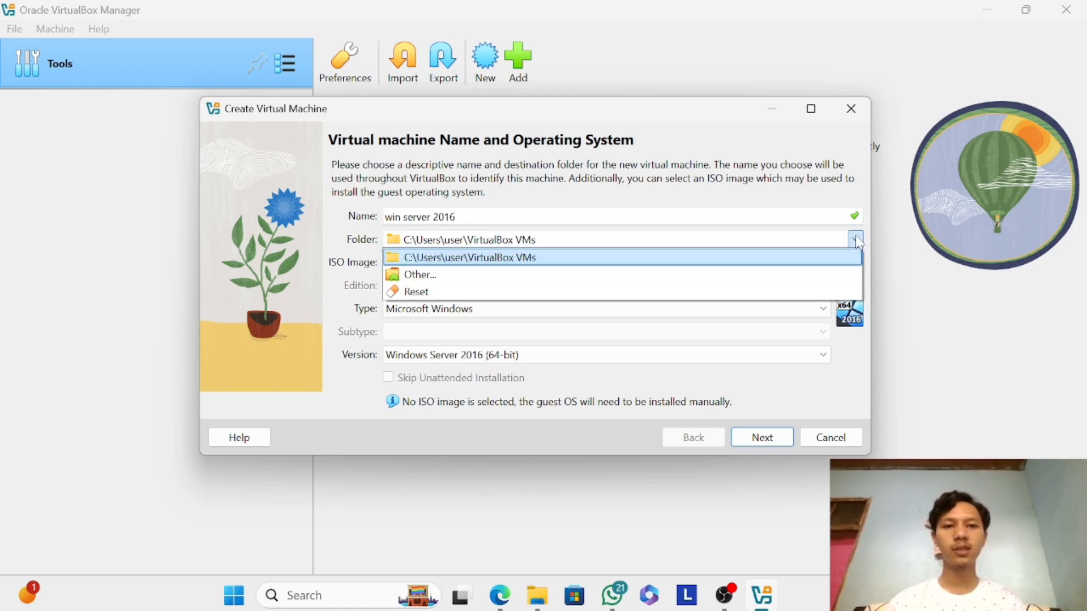
left_click(637, 285)
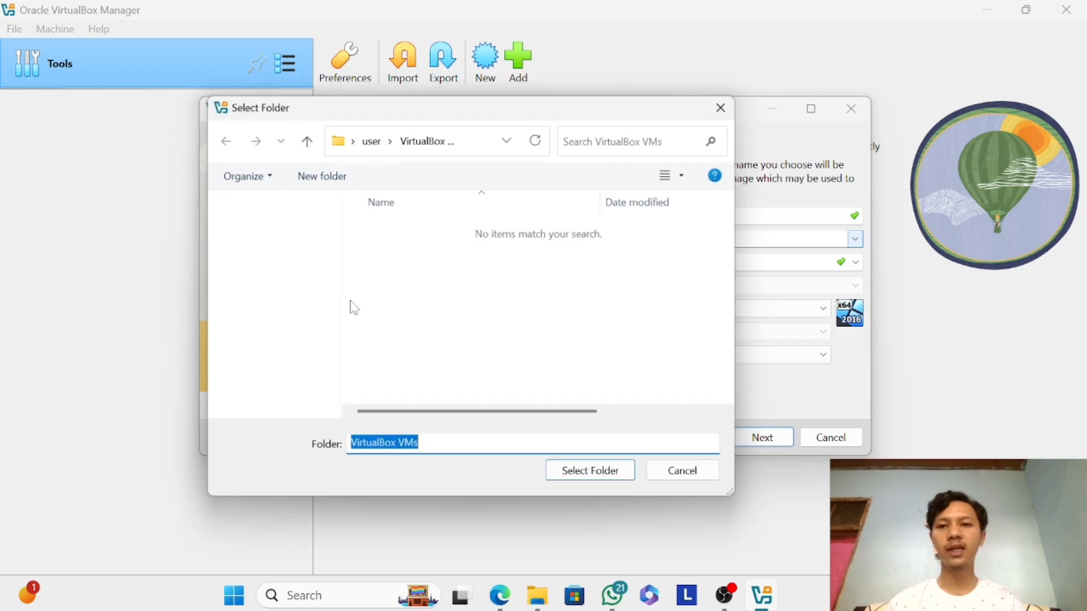
scroll(276, 383, "down", 3)
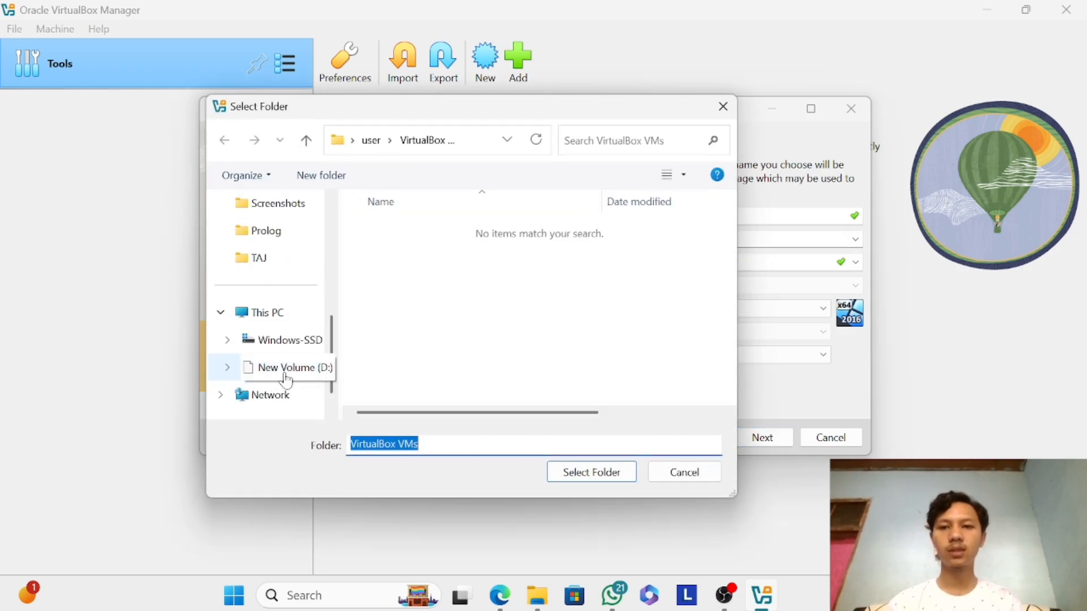
left_click(283, 378)
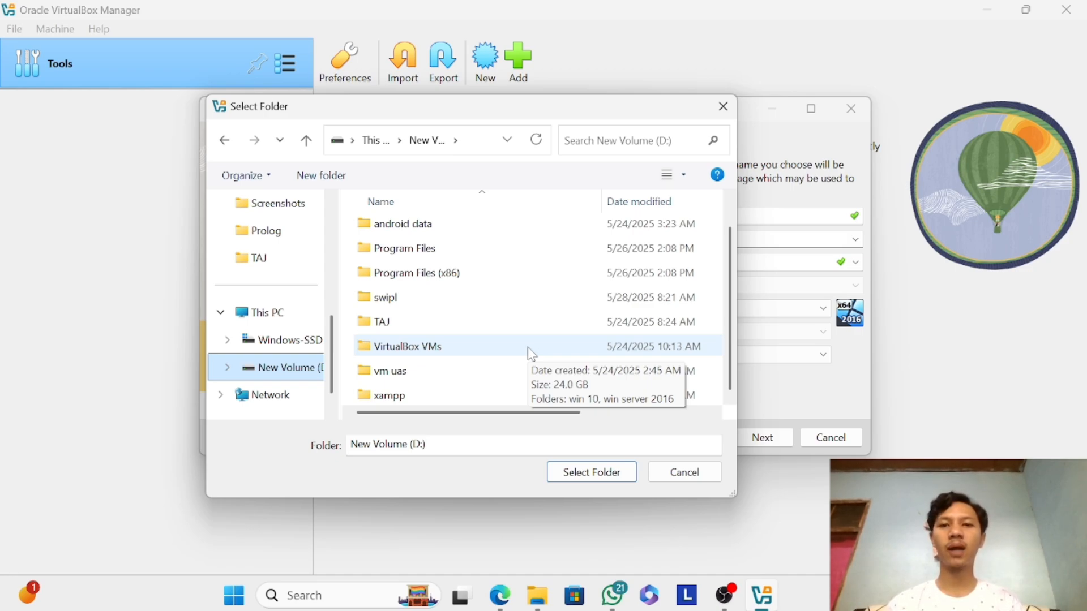
left_click(494, 369)
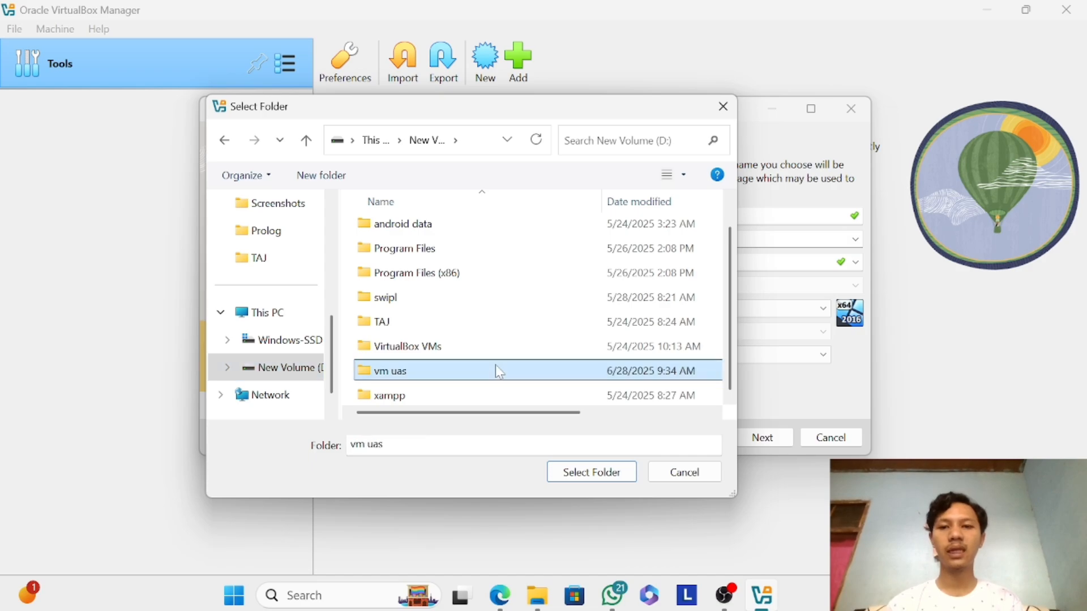
left_click(578, 472)
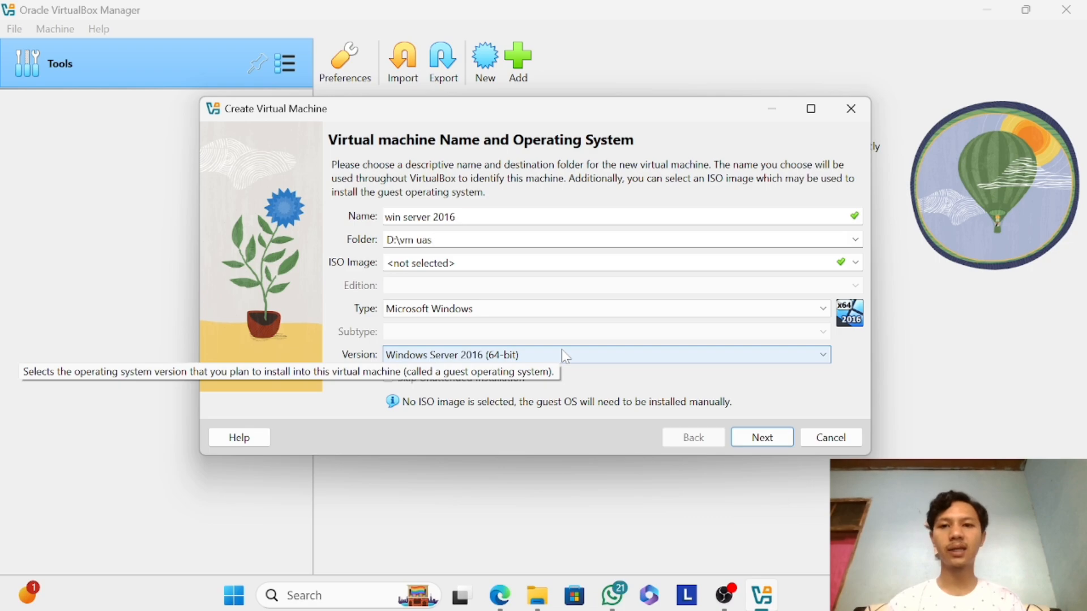
Keep Microsoft Windows as the type and Windows Server 2016 (64-bit) as the version, and continue to the hardware settings.
left_click(586, 302)
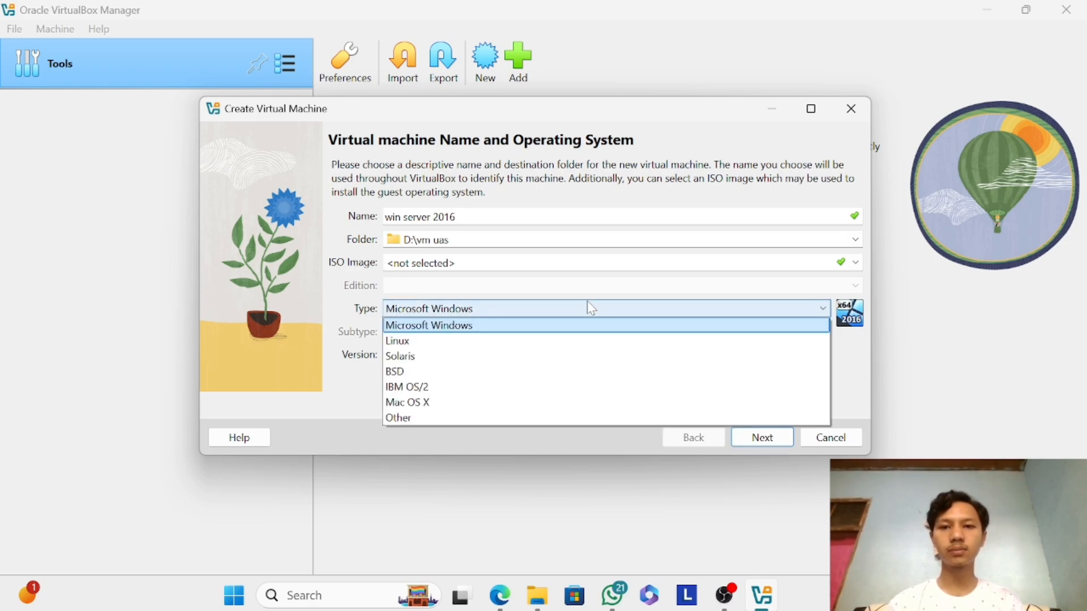
left_click(586, 302)
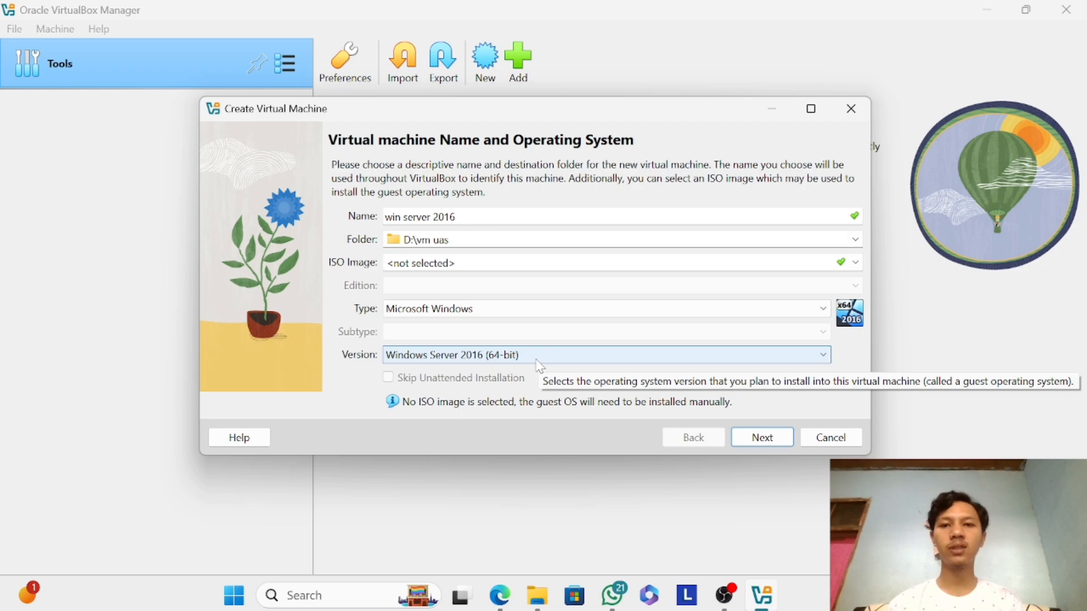
left_click(760, 439)
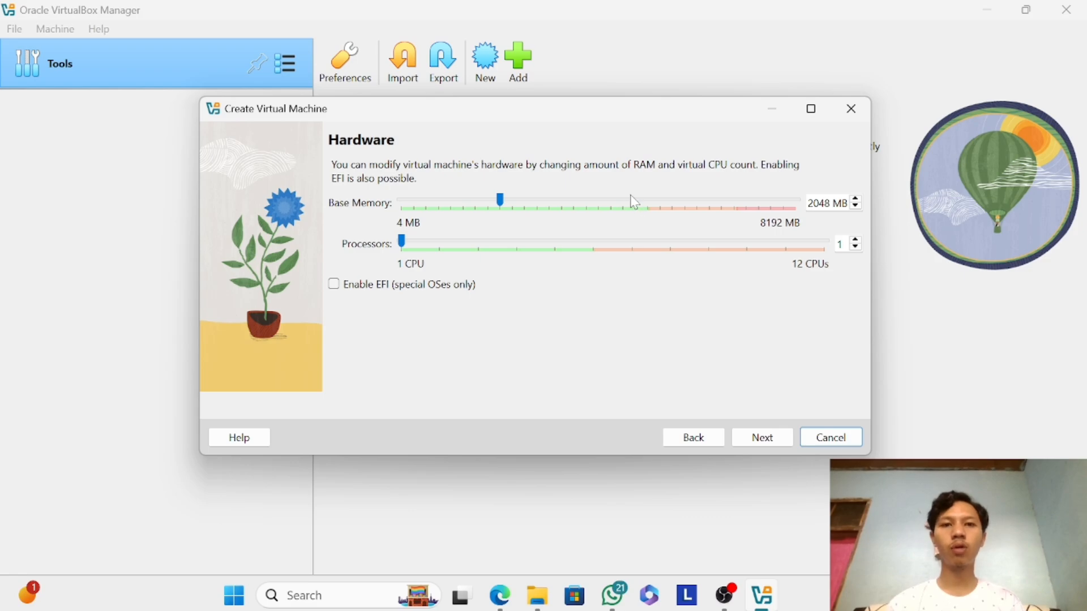
Set the base memory to 4096 MB and finish creating the machine with a new 50 GB virtual hard disk.
left_click_drag(633, 197, 633, 198)
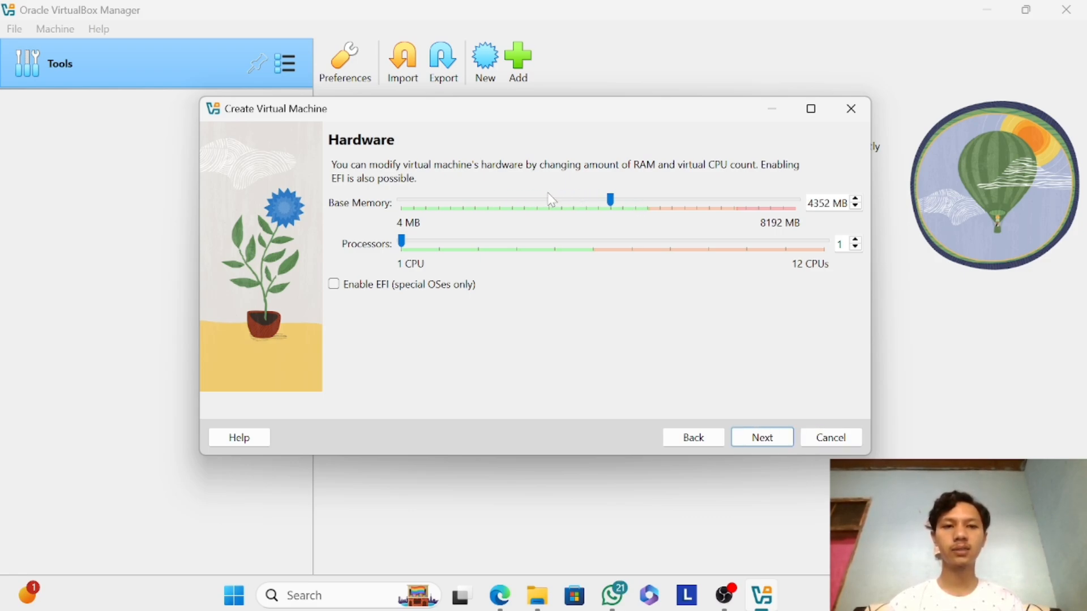
left_click(543, 198)
left_click(543, 198)
left_click(616, 202)
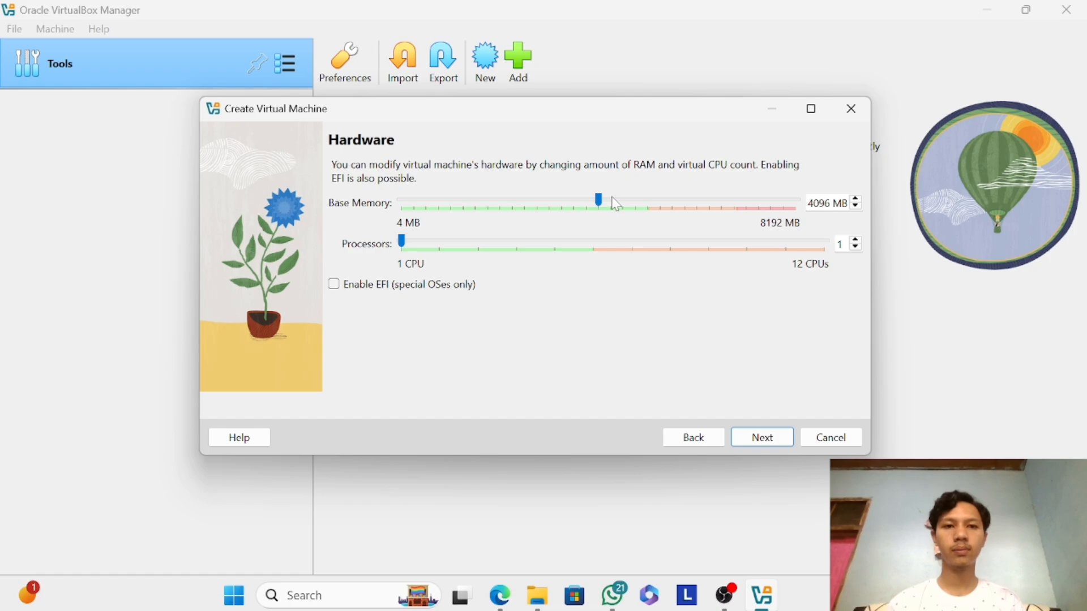
left_click(762, 439)
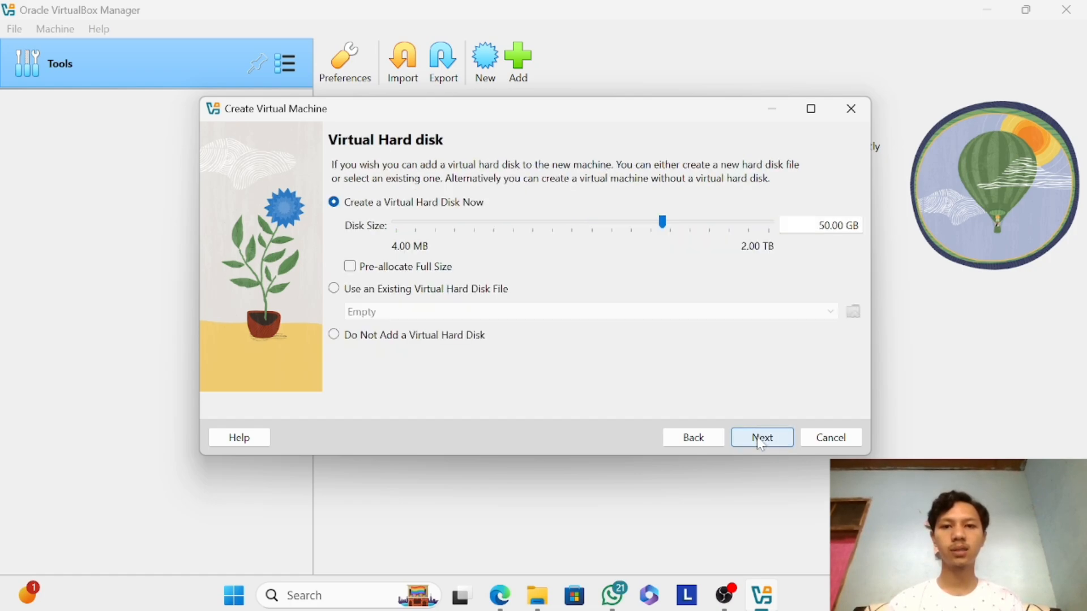
left_click(761, 440)
left_click(758, 438)
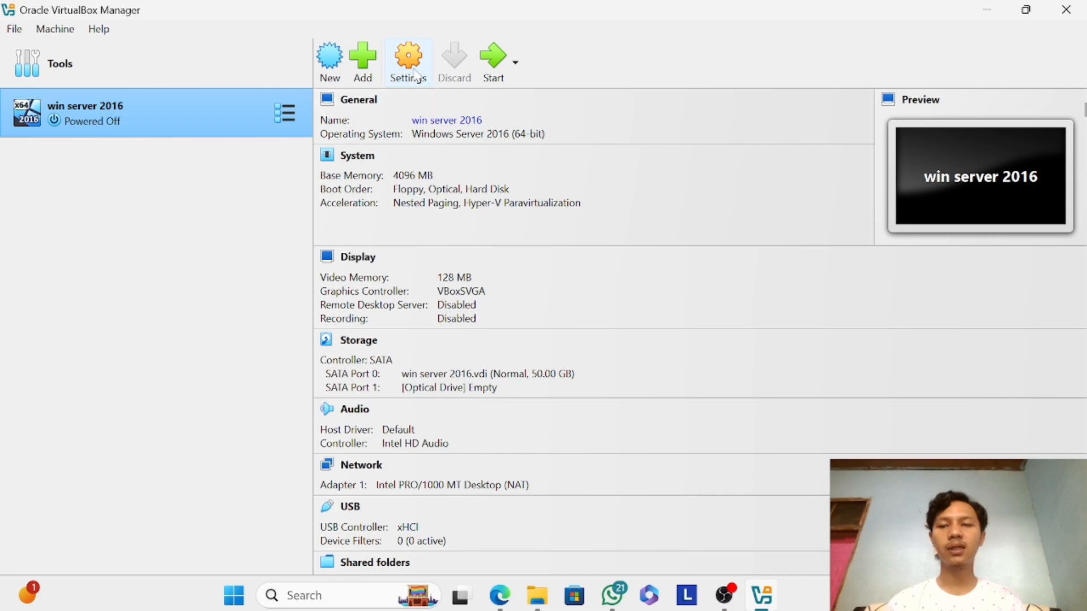
Load the SERV2016STD.ENU.AUG2019 disk image into the empty optical drive in the machine's storage settings.
left_click(414, 73)
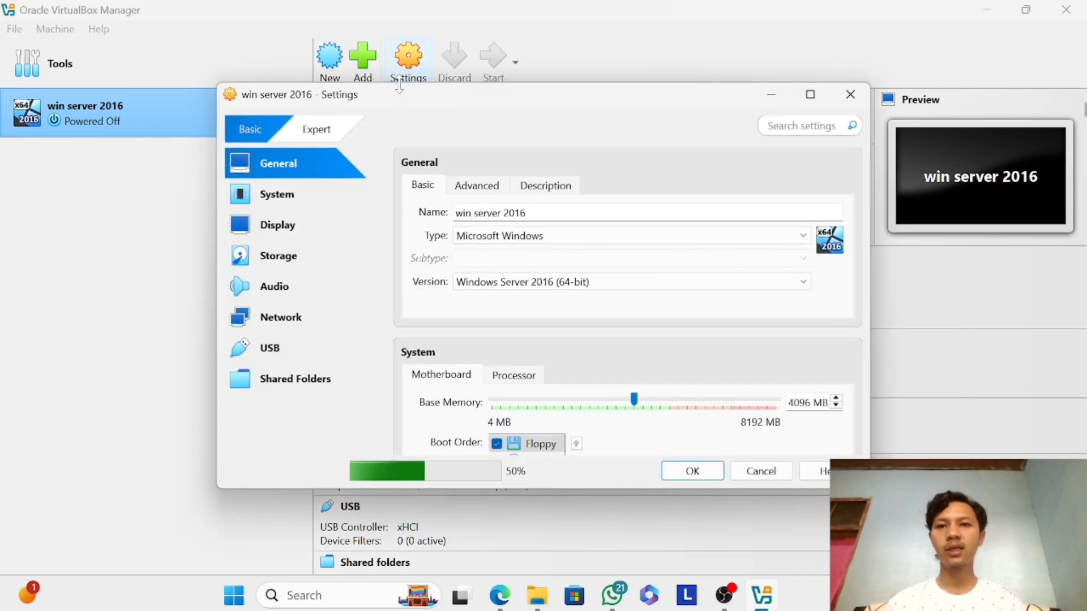
left_click(289, 258)
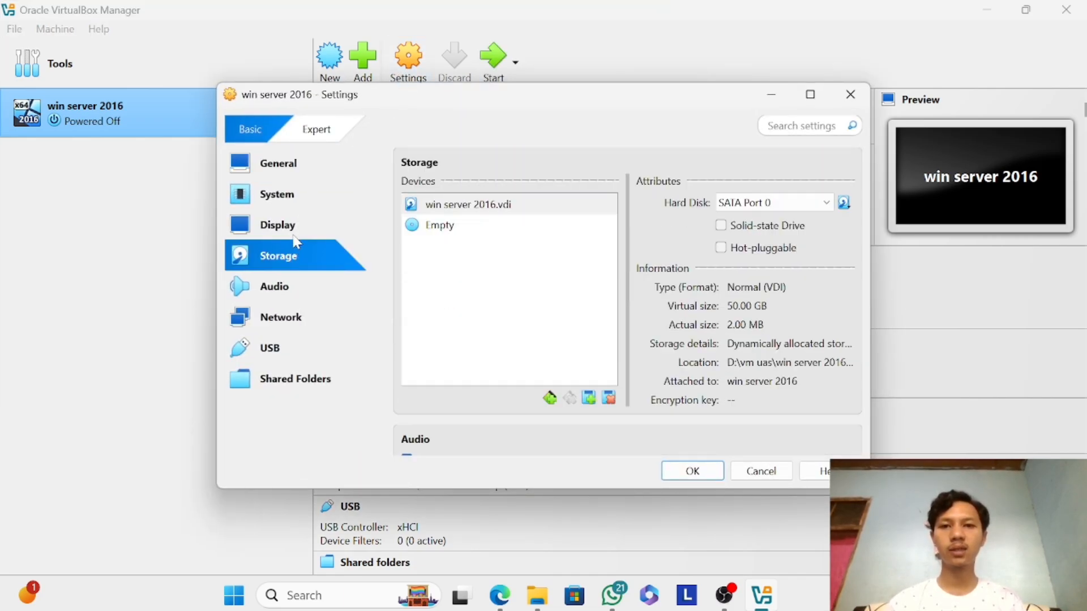
left_click(439, 229)
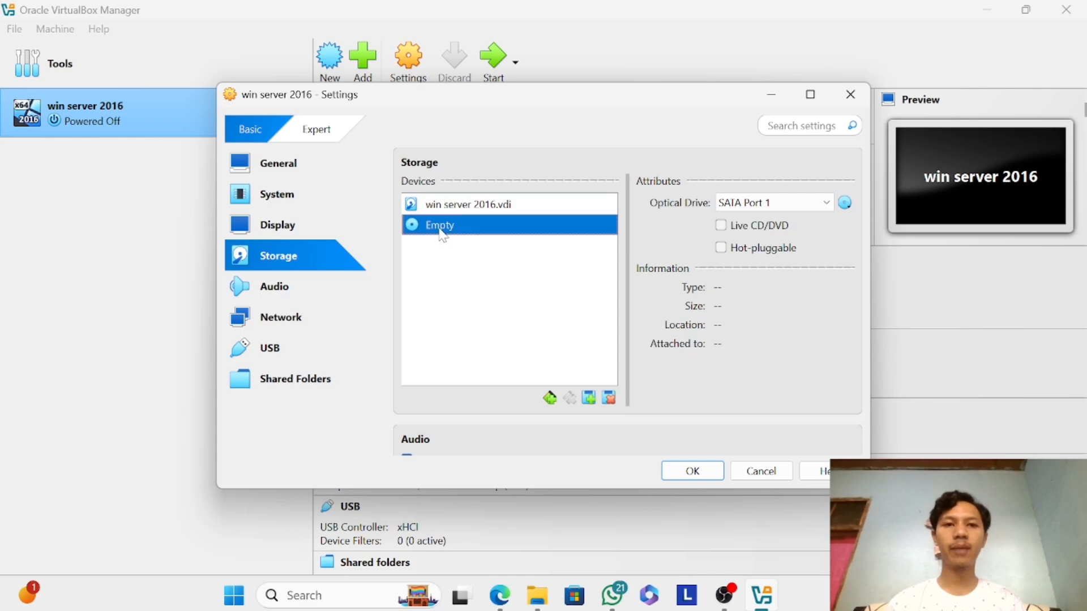
left_click(846, 204)
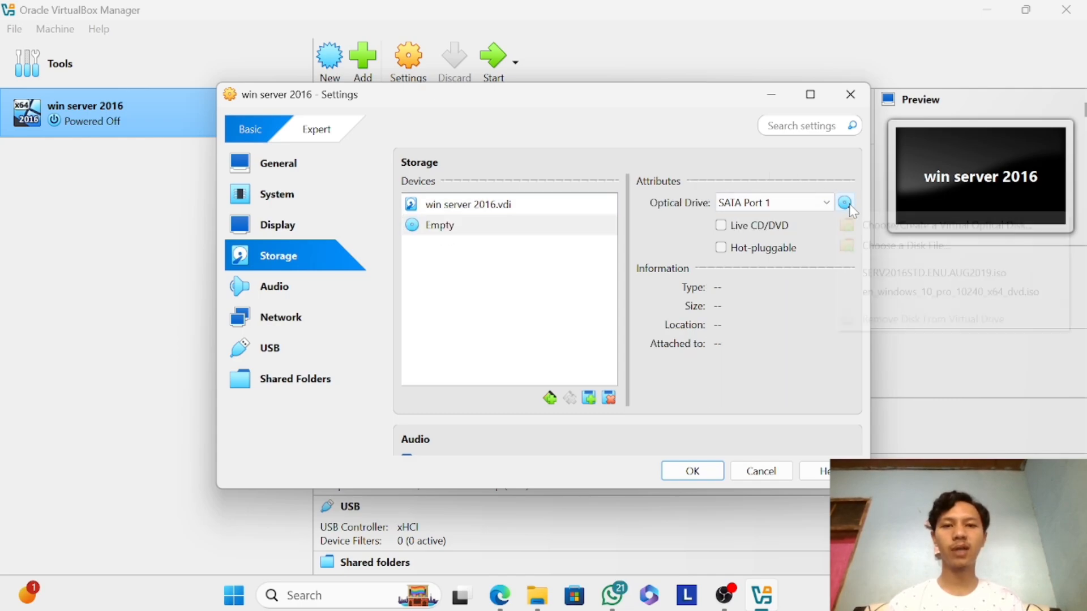
left_click(875, 246)
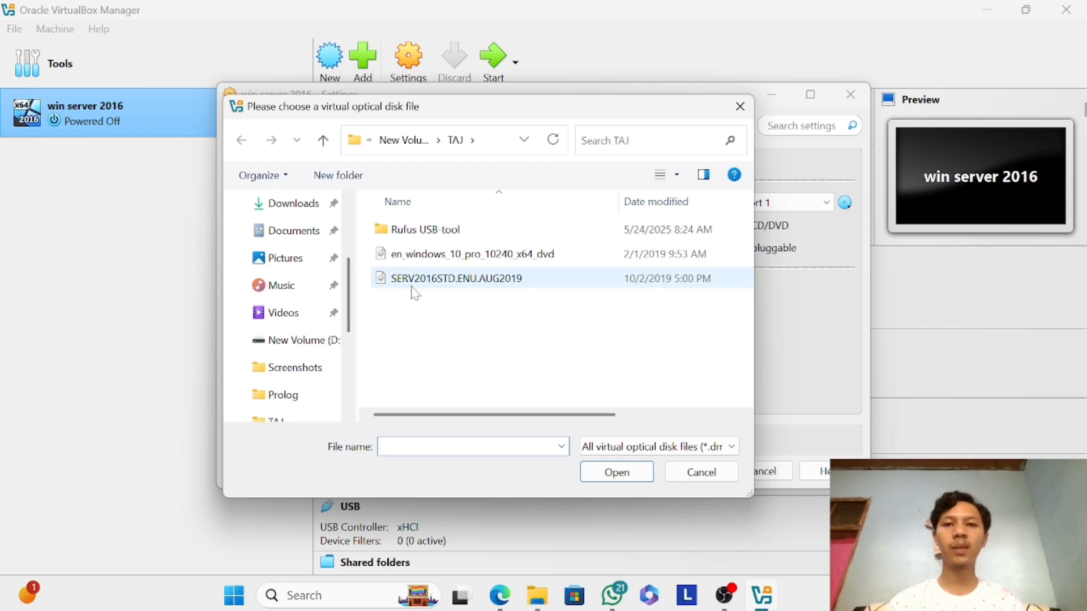
left_click(488, 282)
left_click(617, 473)
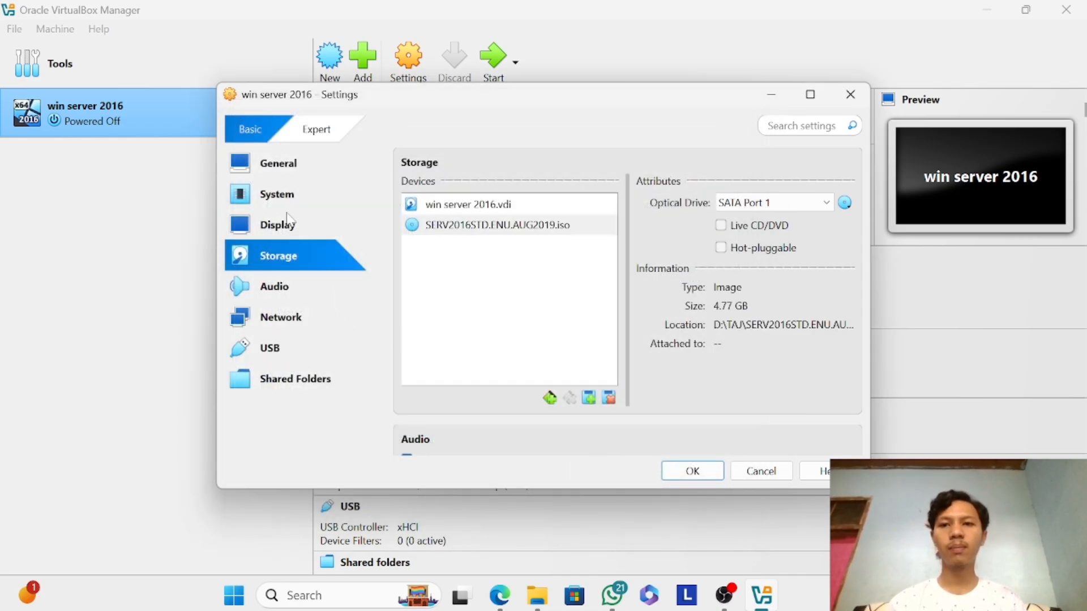
Attach network Adapter 1 to Internal Network, recheck the storage devices and save the machine's settings.
left_click(309, 318)
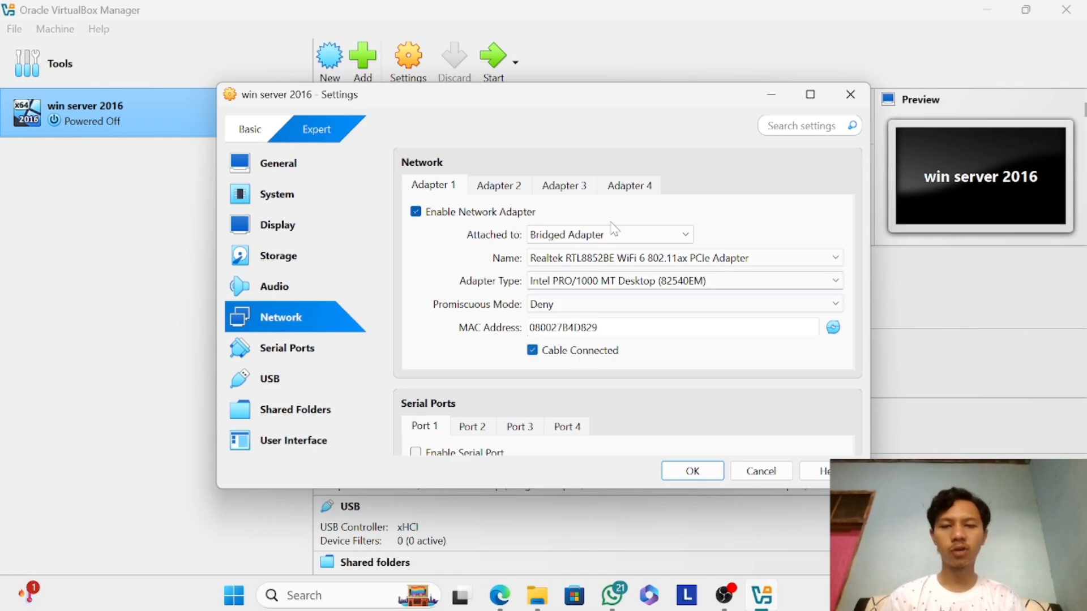
left_click(581, 237)
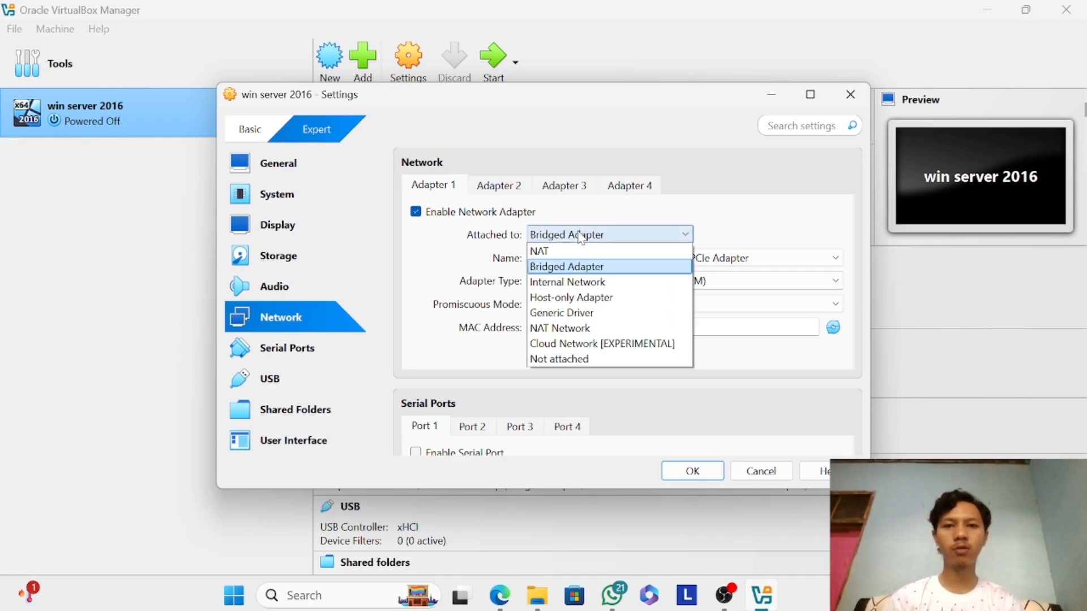
left_click(559, 283)
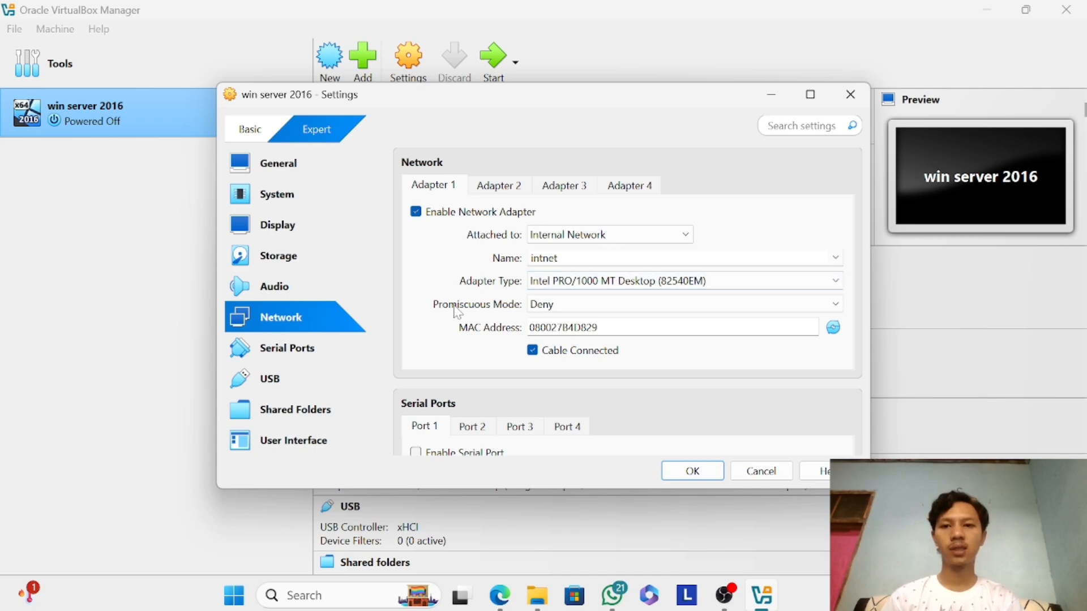
left_click(283, 295)
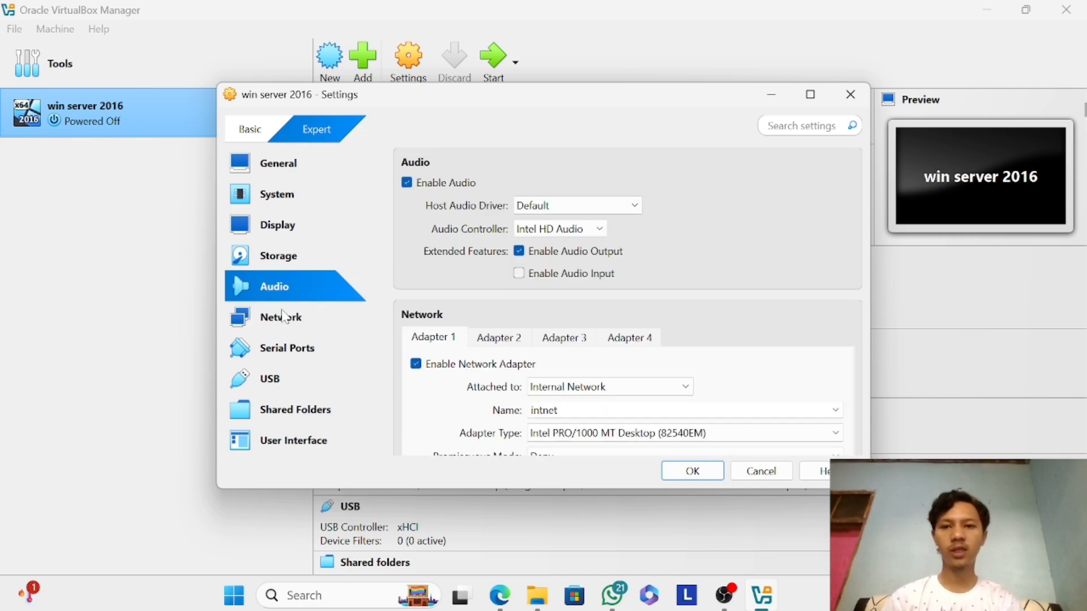
left_click(286, 317)
left_click(289, 218)
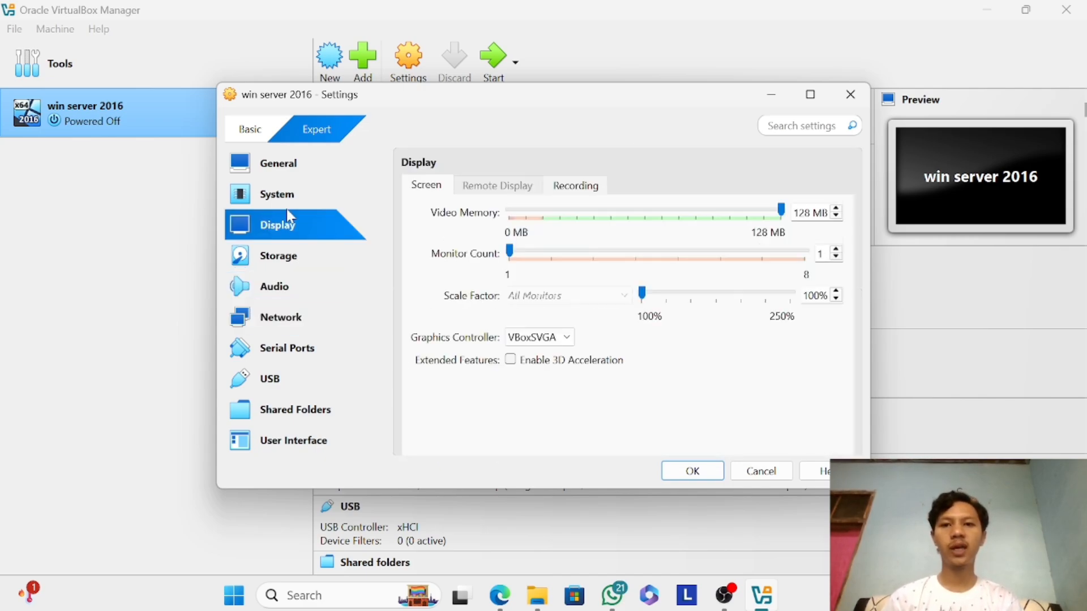
left_click(286, 258)
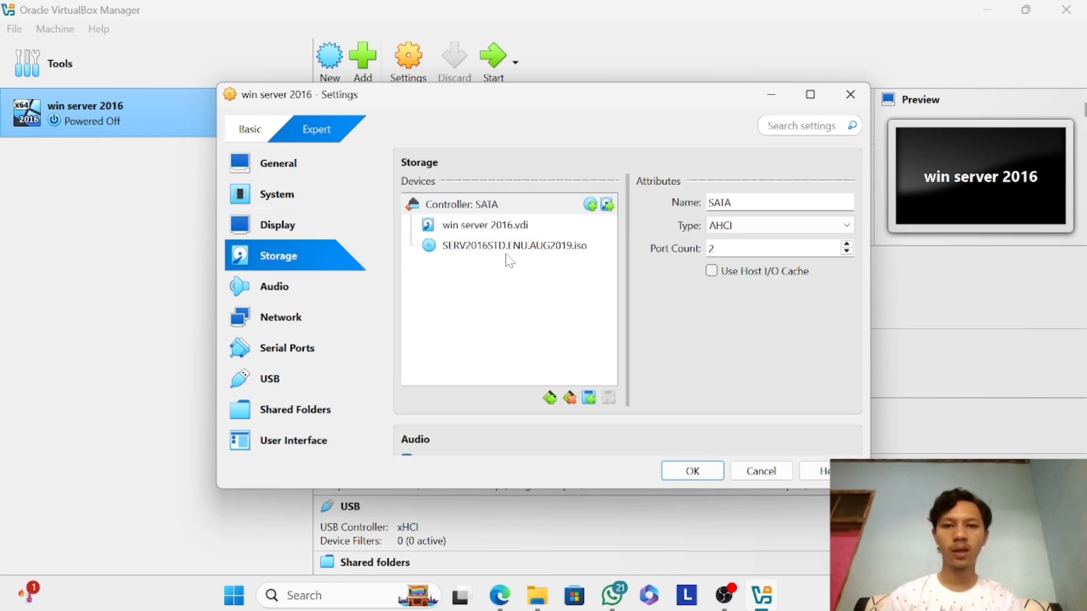
left_click(697, 470)
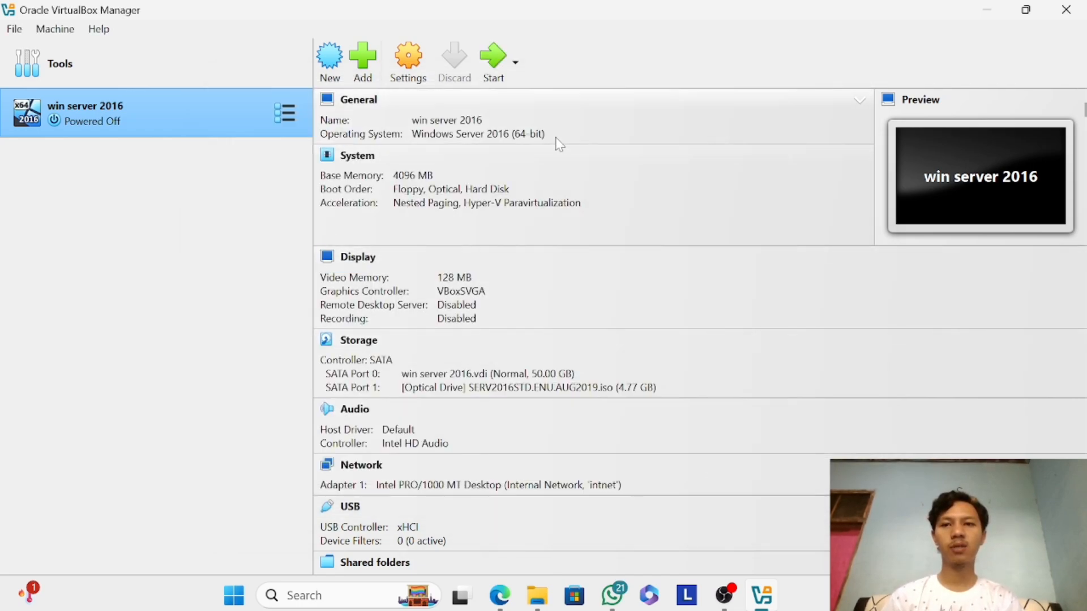
Start the win server 2016 machine, bring its window to the front and dismiss the keyboard capture notification.
left_click(501, 73)
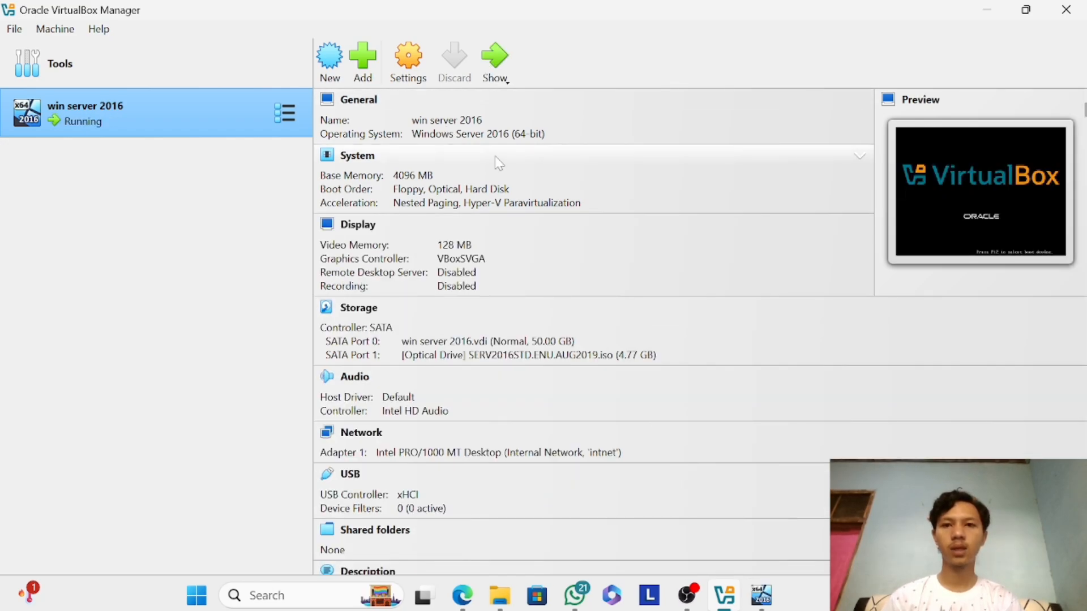
left_click(774, 596)
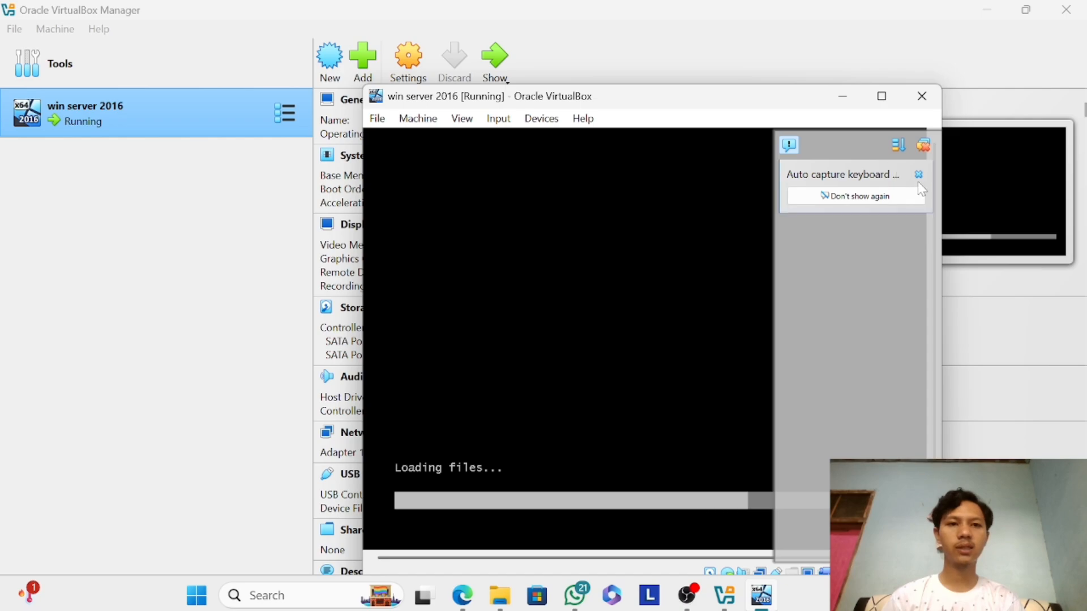
left_click(918, 175)
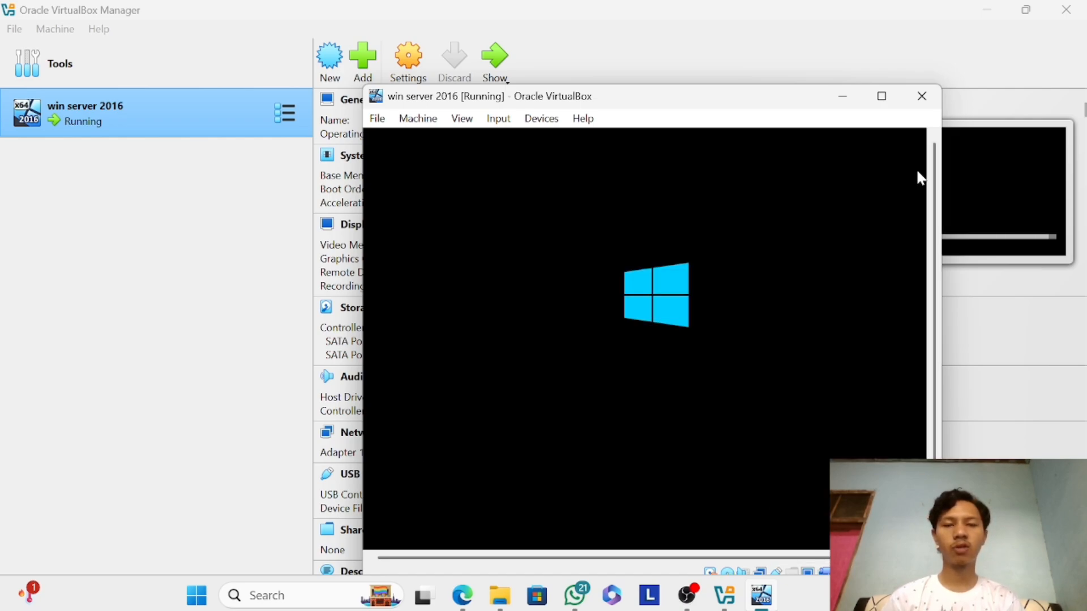
double_click(679, 99)
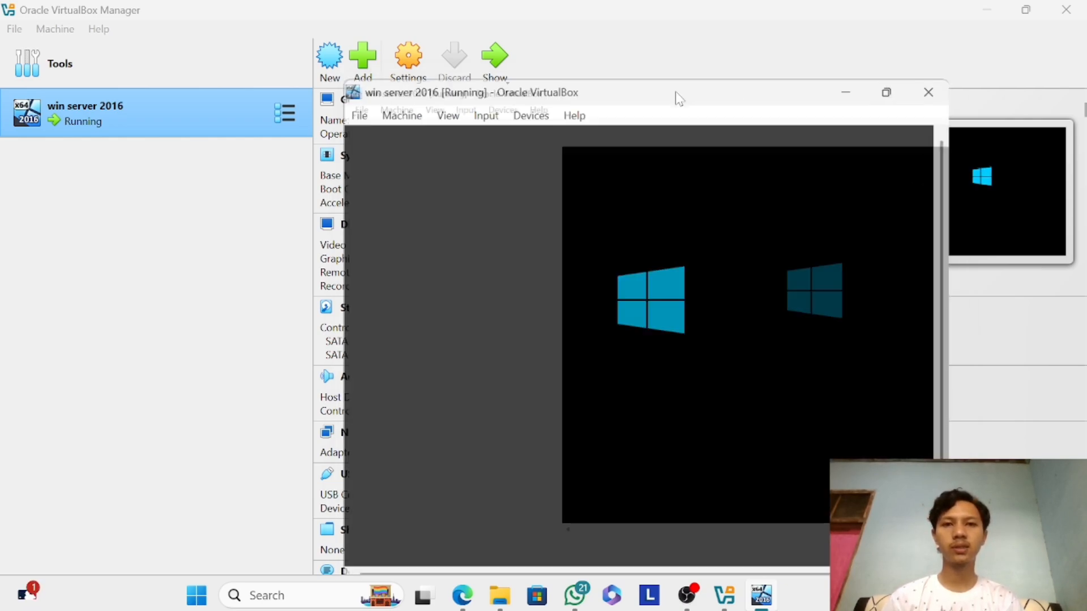
left_click(1026, 10)
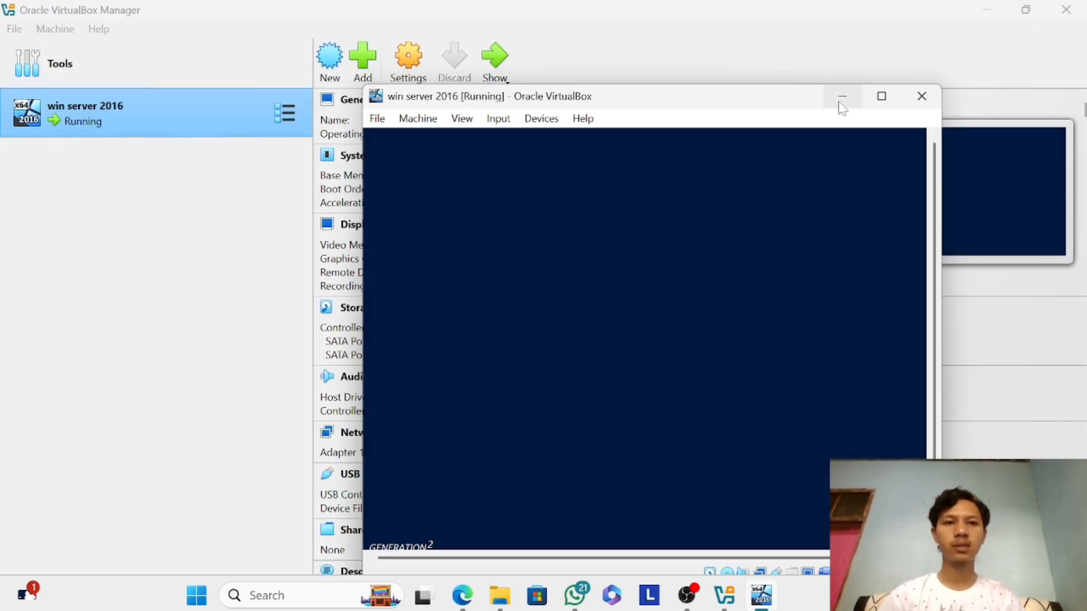
Minimize the running server machine's window and begin a new virtual machine named win 10.
left_click(841, 99)
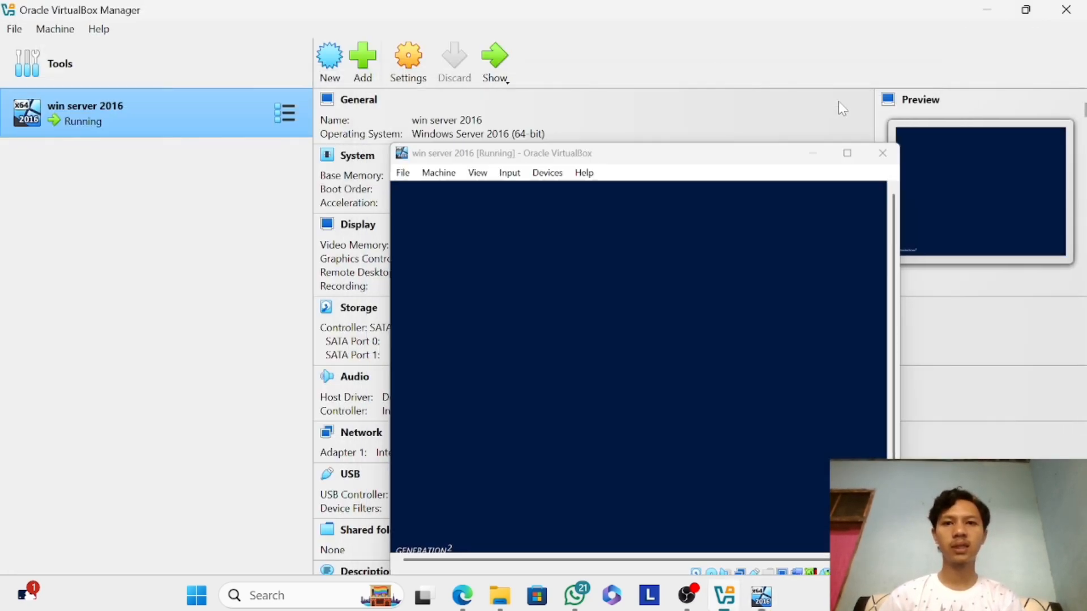
left_click(331, 65)
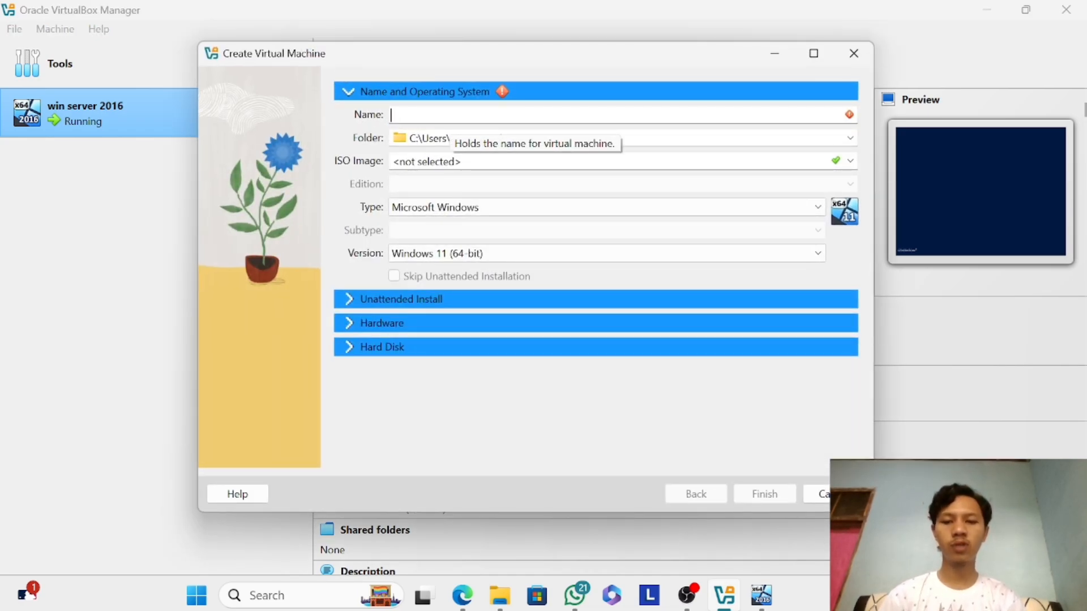
type("win 10")
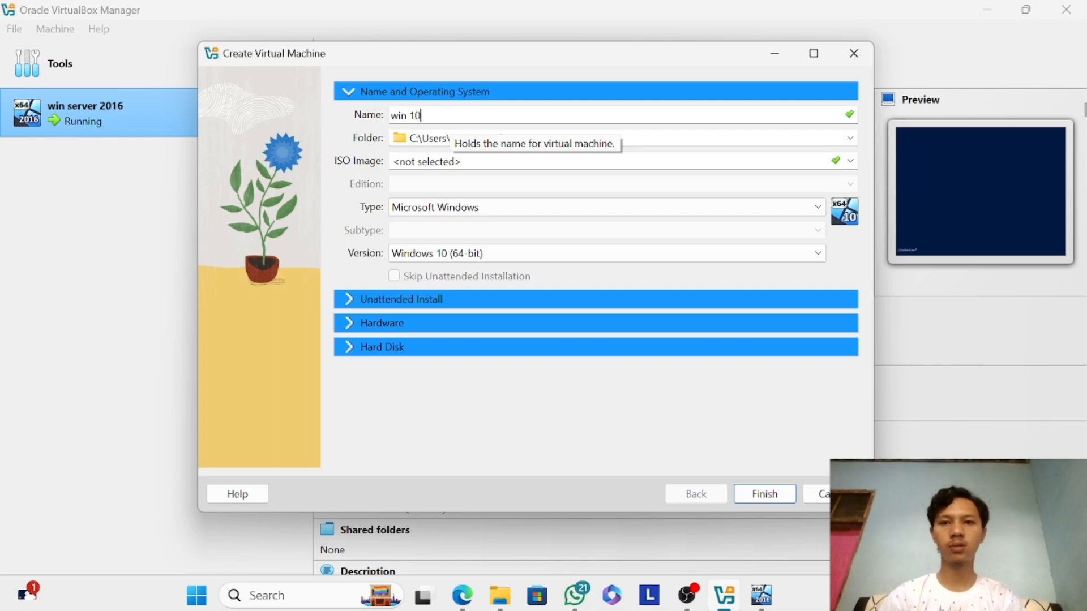
Set the machine folder to D:\vm uas and finish creating the win 10 machine with the default hardware and disk.
left_click(850, 138)
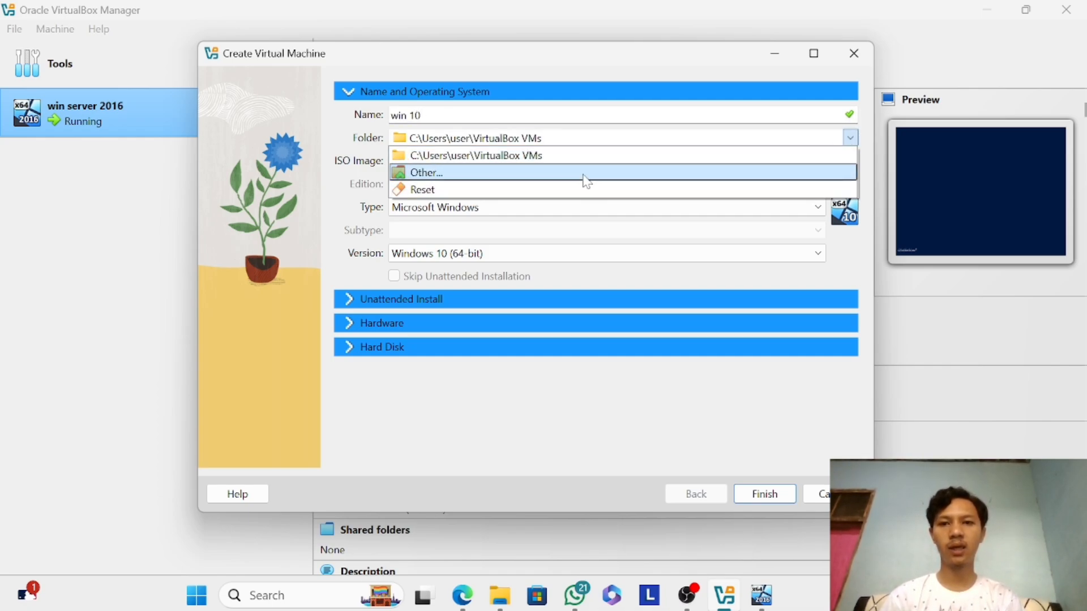
left_click(583, 174)
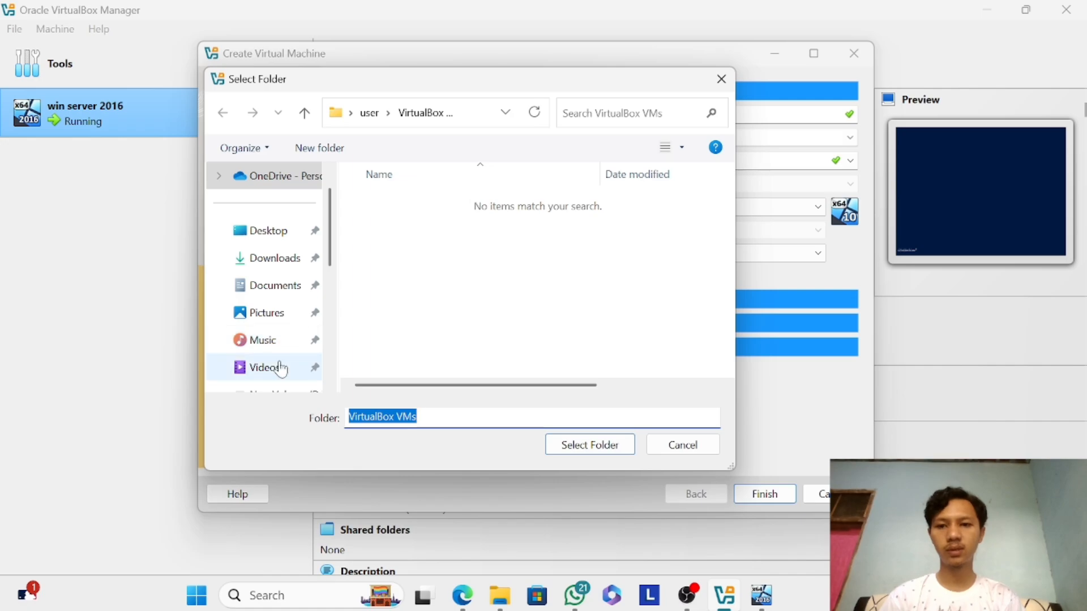
scroll(279, 369, "down", 2)
left_click(294, 228)
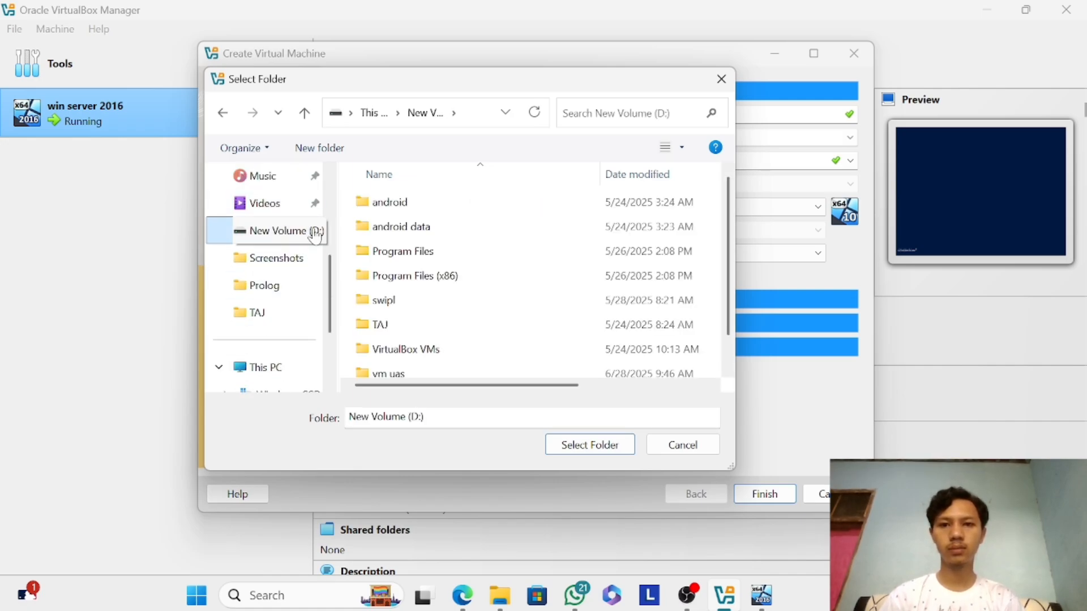
scroll(412, 262, "down", 1)
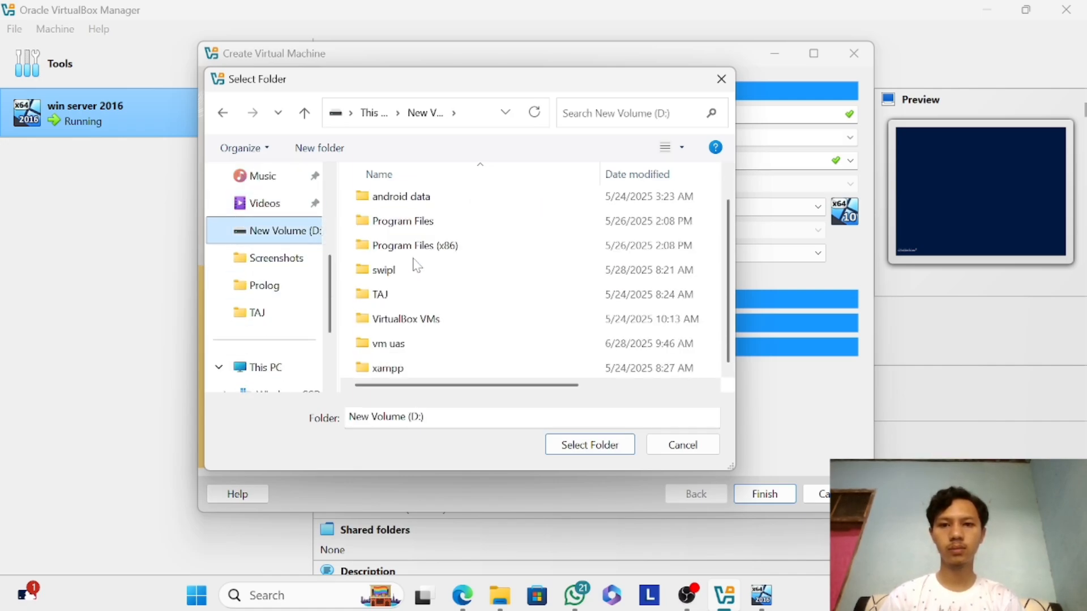
left_click(429, 346)
left_click(577, 450)
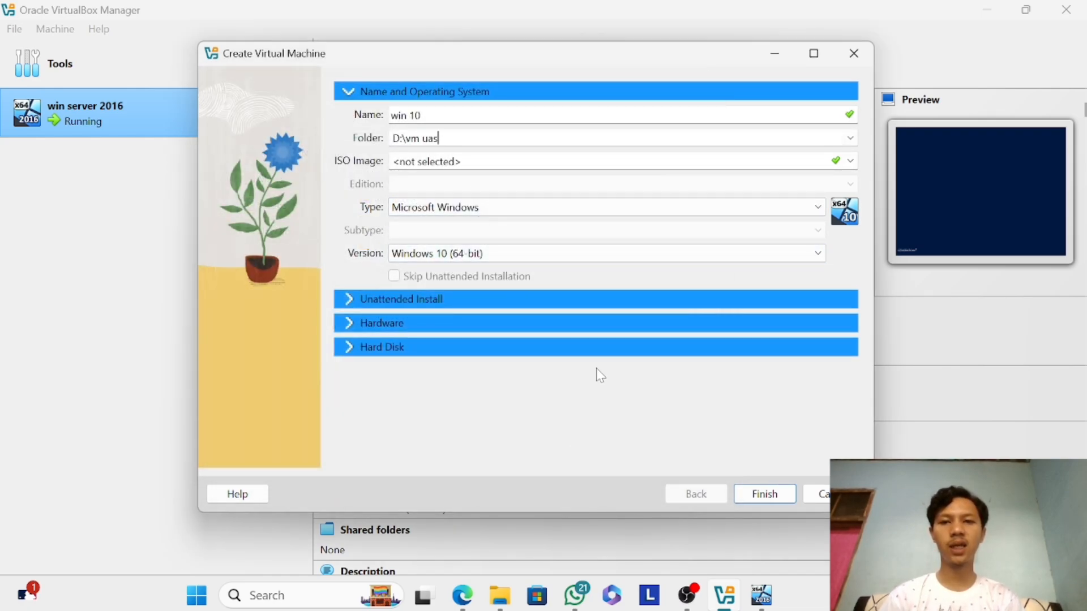
left_click(755, 501)
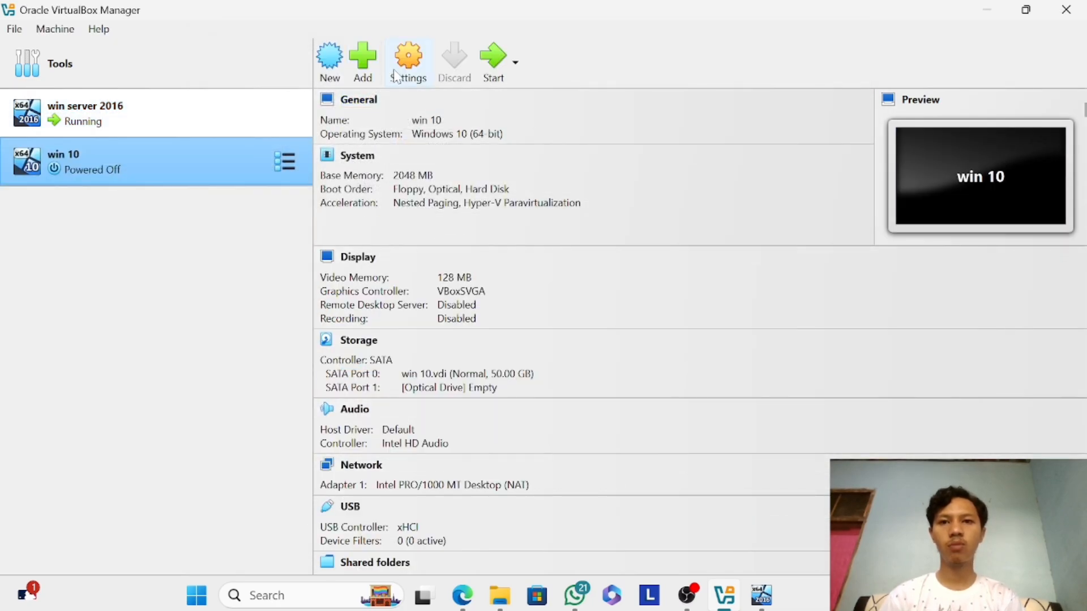
Open the win 10 machine's settings and look through its system, display, audio, network and storage options.
left_click(401, 72)
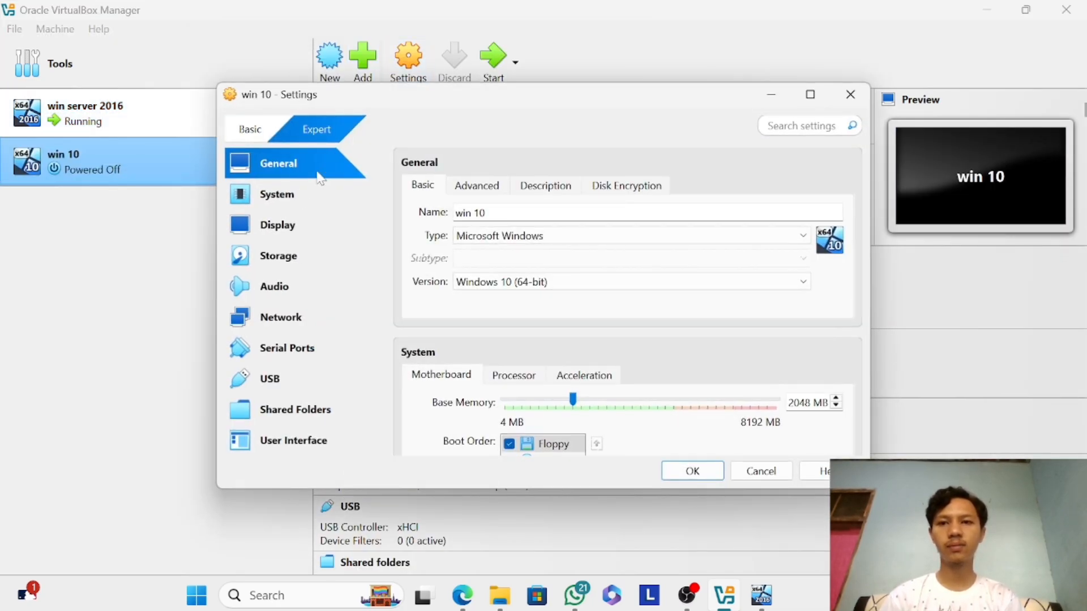
left_click(298, 198)
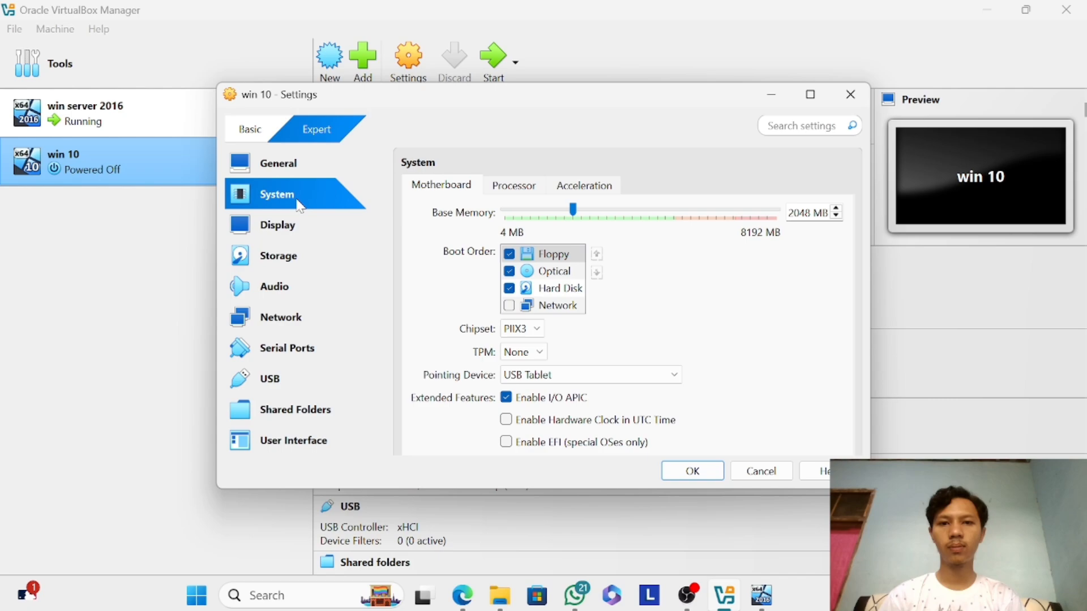
left_click(304, 233)
left_click(302, 253)
left_click(308, 236)
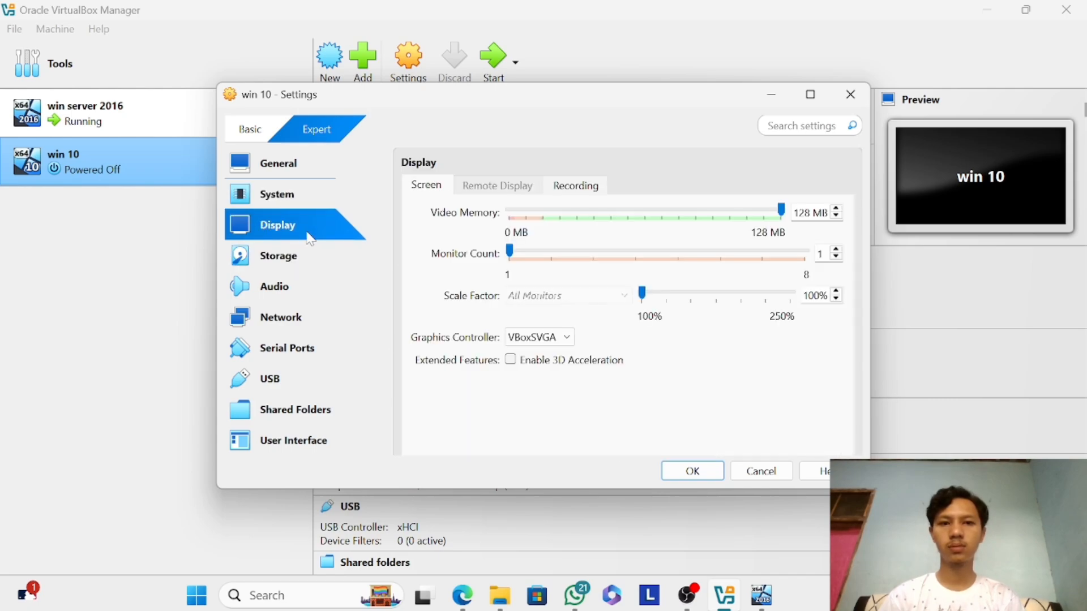
left_click(295, 279)
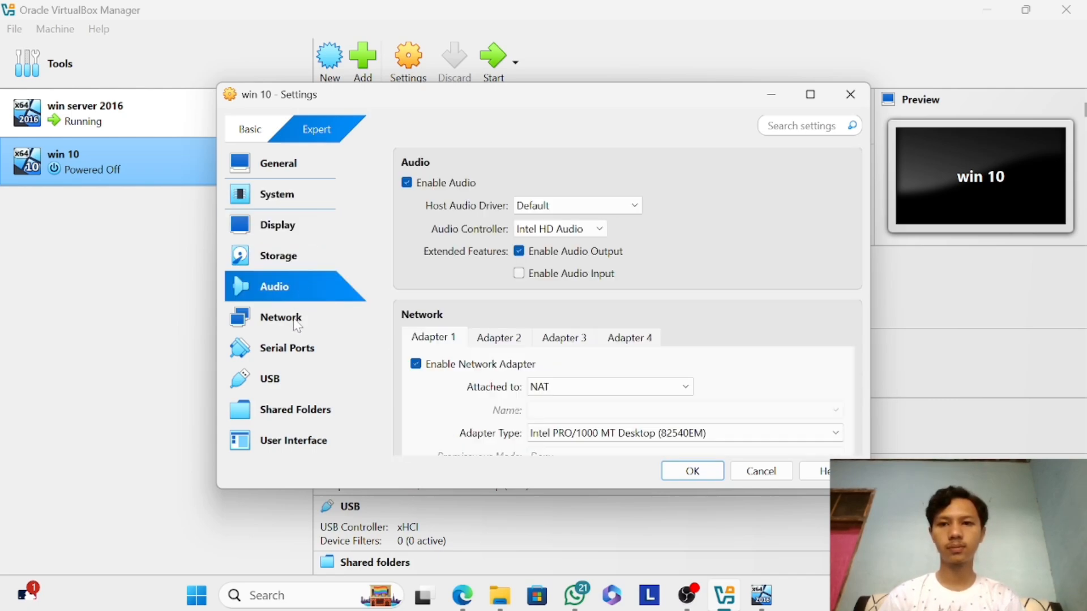
left_click(296, 324)
left_click(295, 266)
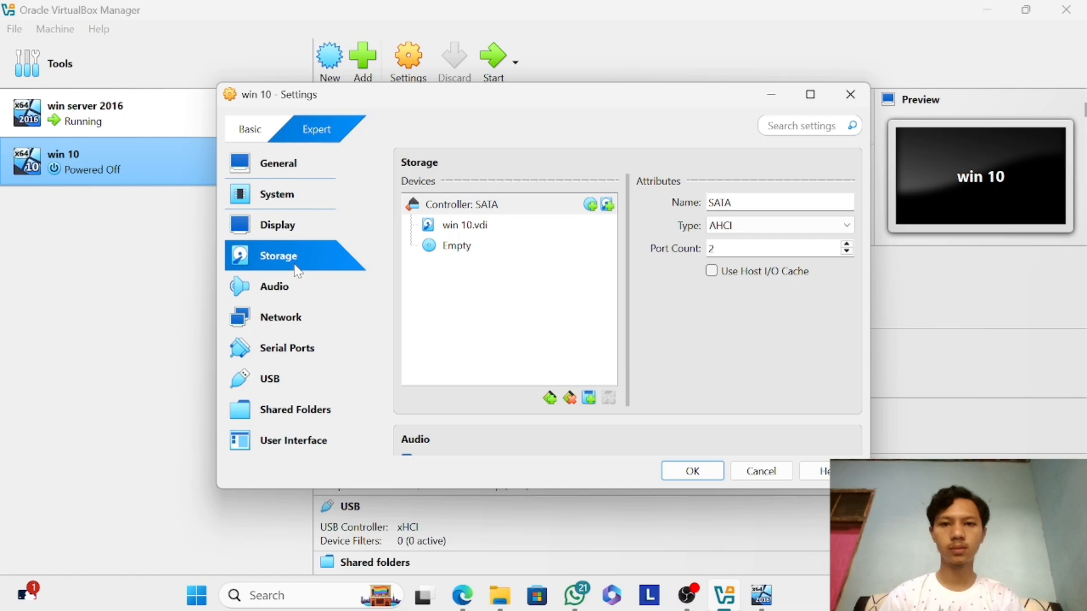
left_click(302, 175)
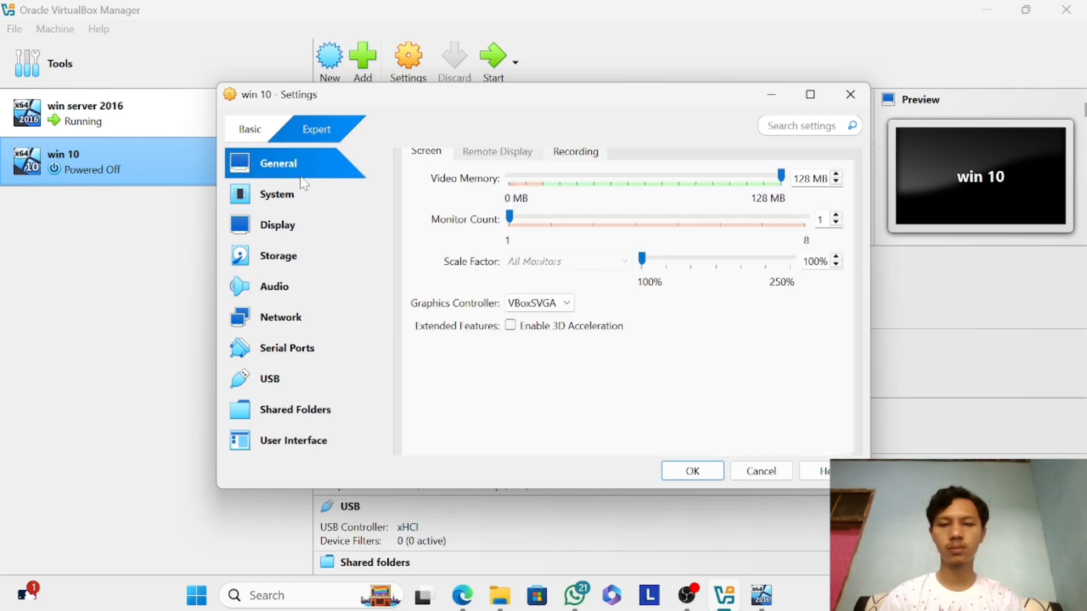
Set the win 10 machine's base memory to 4096 MB in its system settings.
left_click(318, 208)
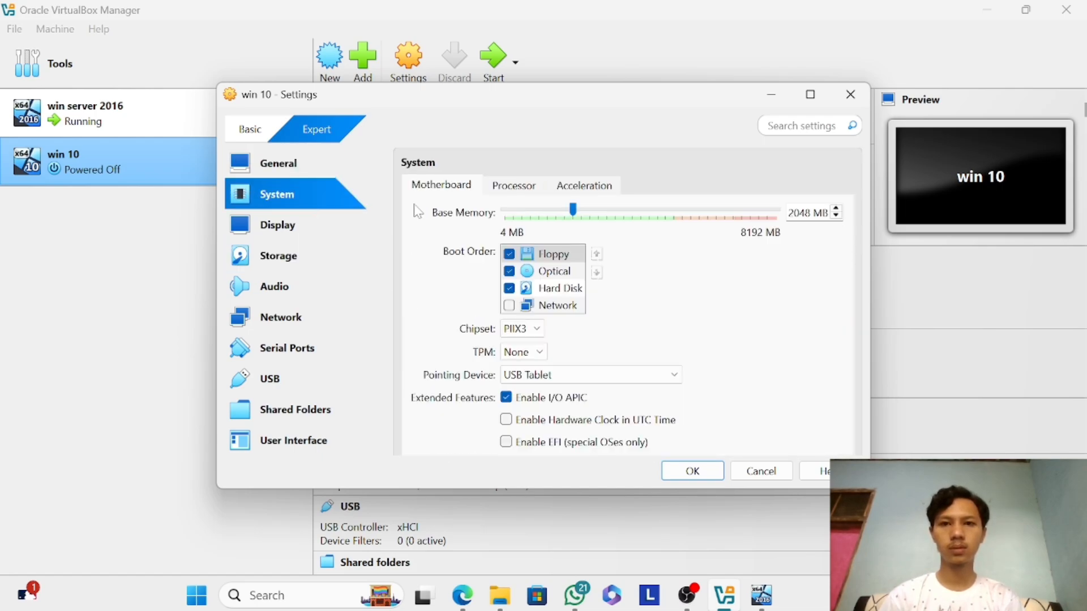
left_click(646, 214)
left_click_drag(646, 211, 645, 210)
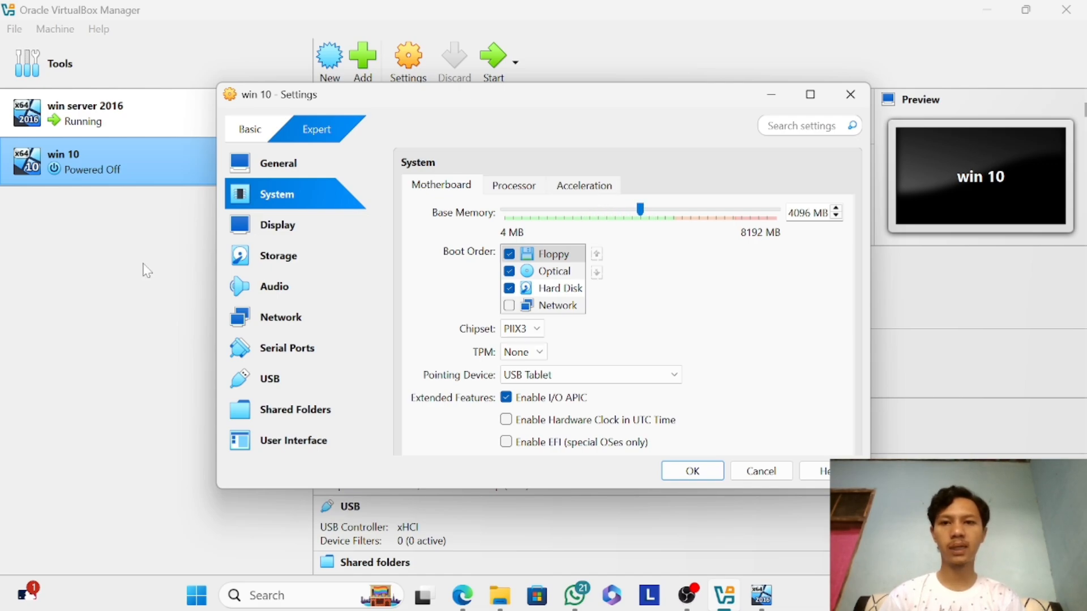
Load the en_windows_10_pro_10240_x64_dvd disk image from the TAJ folder into the empty optical drive in the storage settings.
left_click(290, 224)
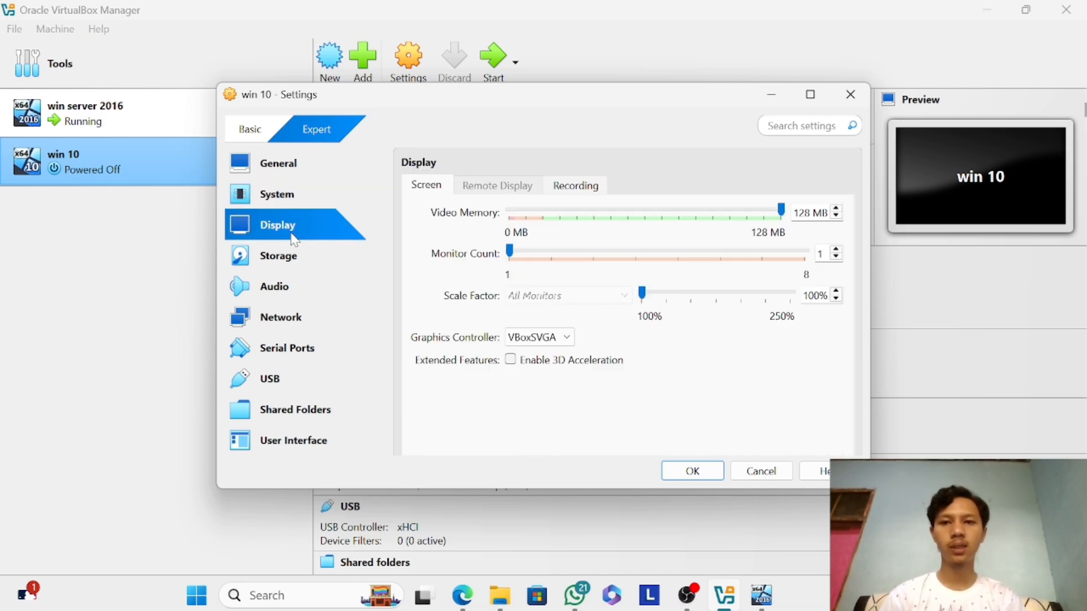
left_click(286, 265)
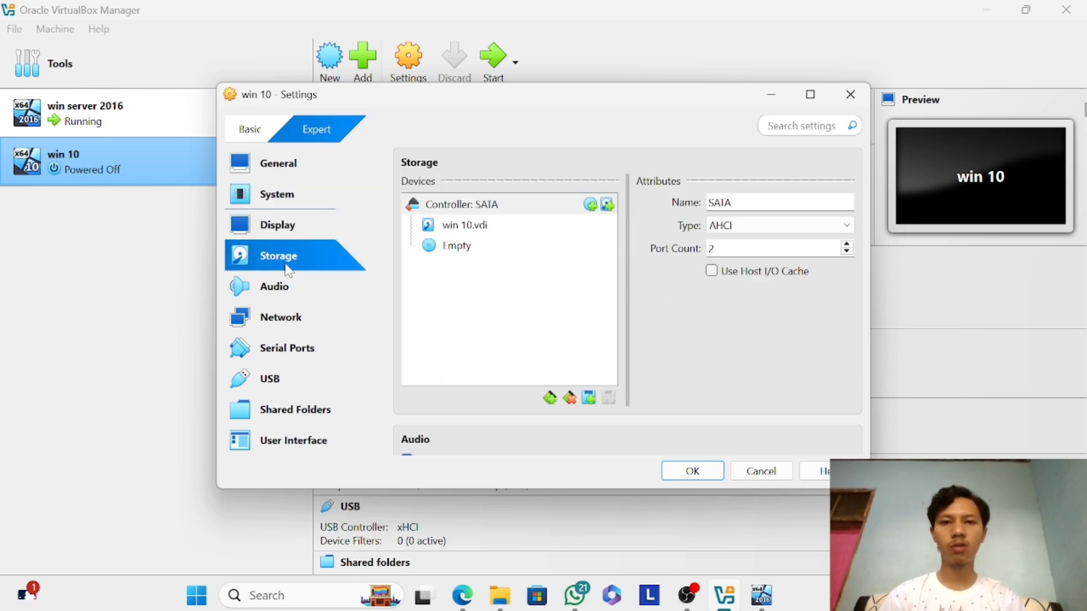
left_click(433, 248)
left_click(849, 204)
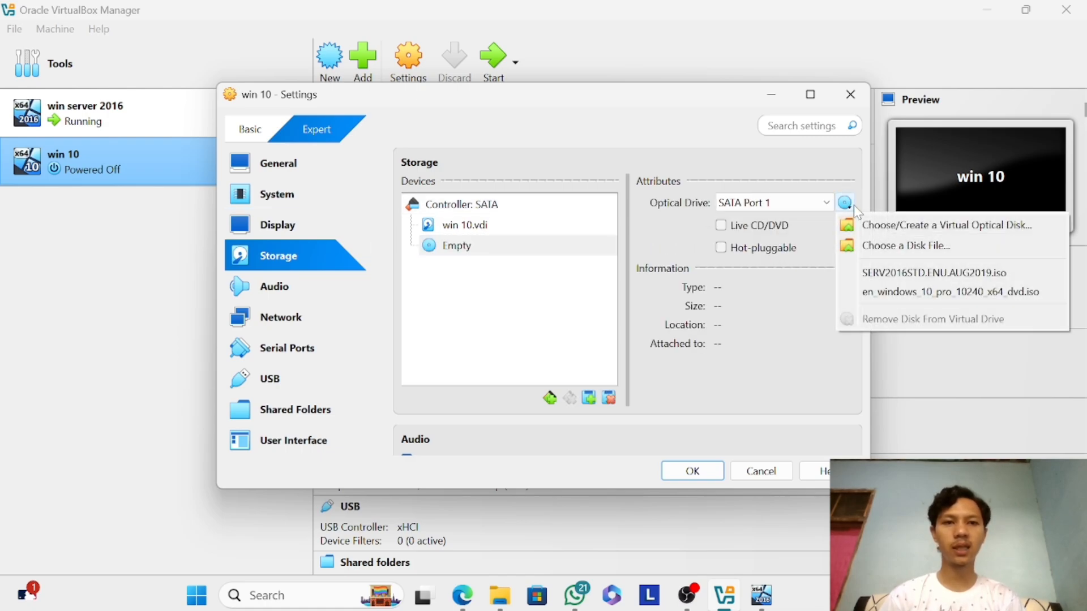
left_click(866, 243)
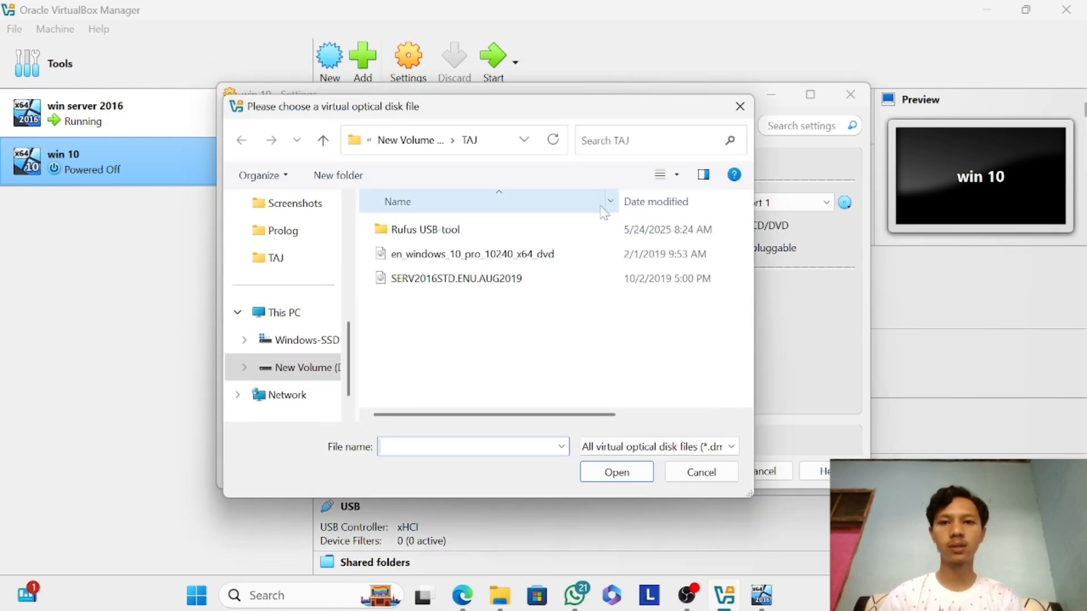
left_click(548, 255)
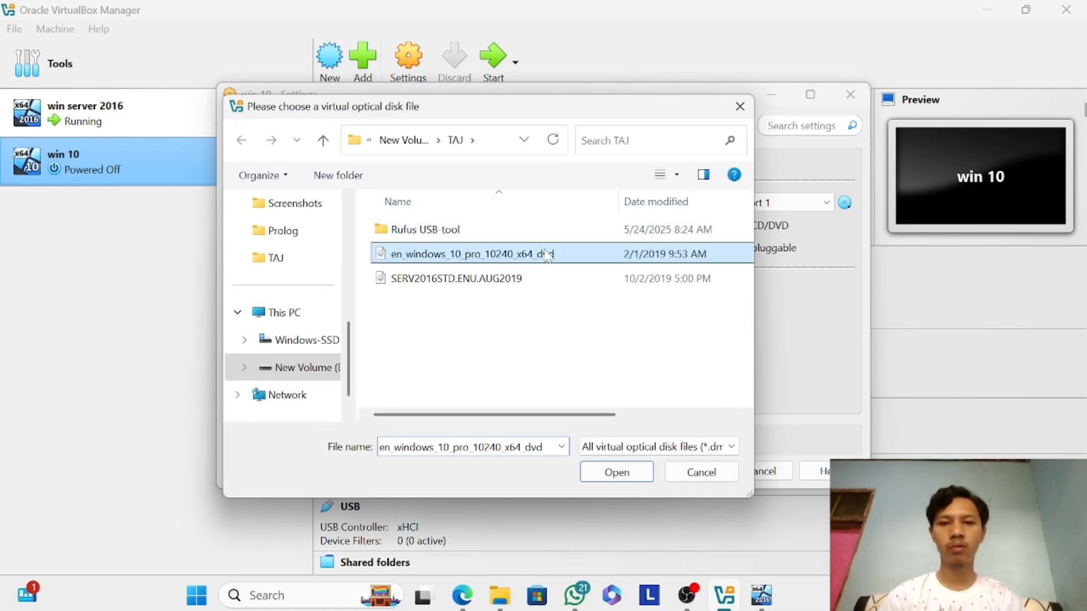
left_click(616, 472)
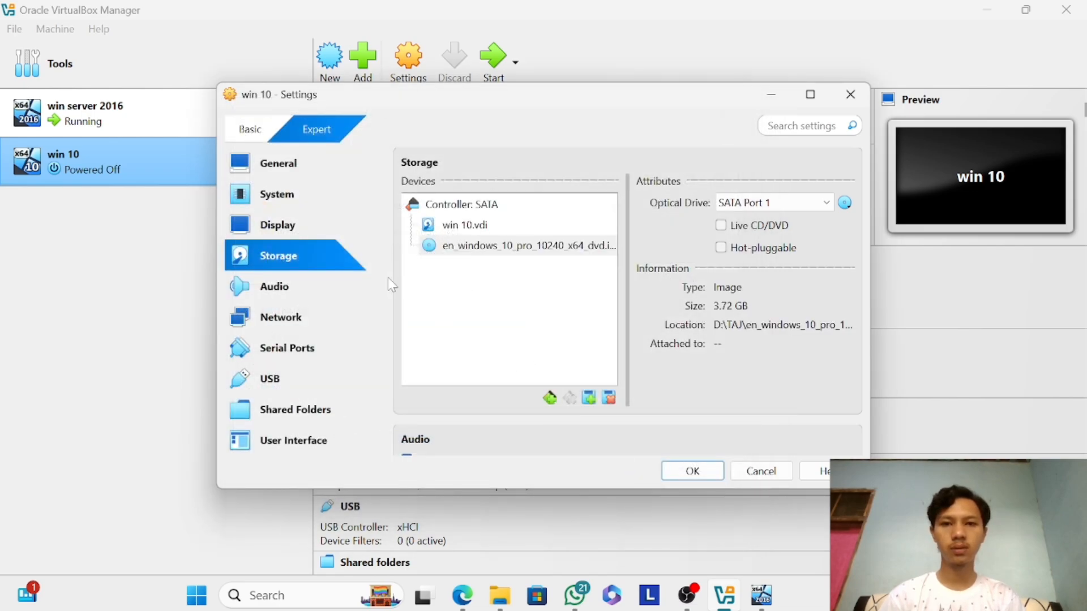
Attach network Adapter 1 to Internal Network, recheck the storage and system options and save the win 10 settings.
left_click(299, 313)
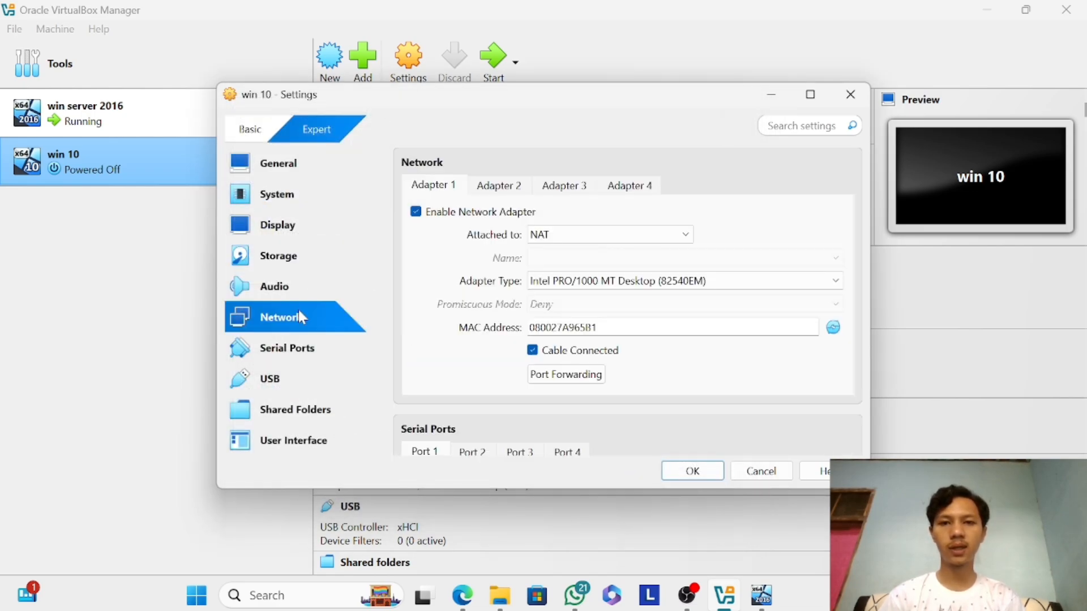
left_click(574, 236)
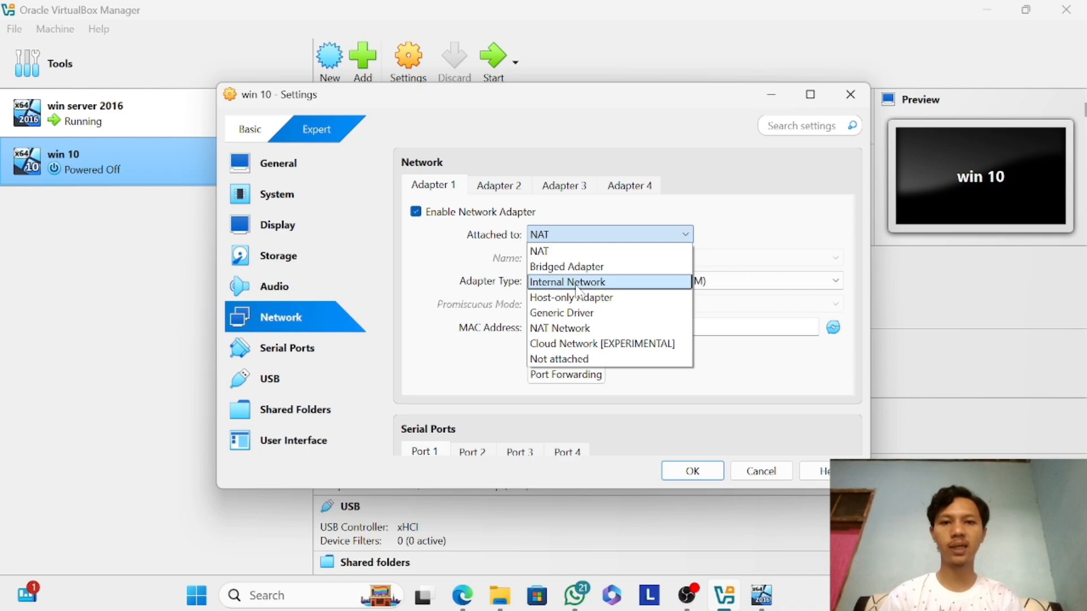
left_click(575, 286)
left_click(289, 284)
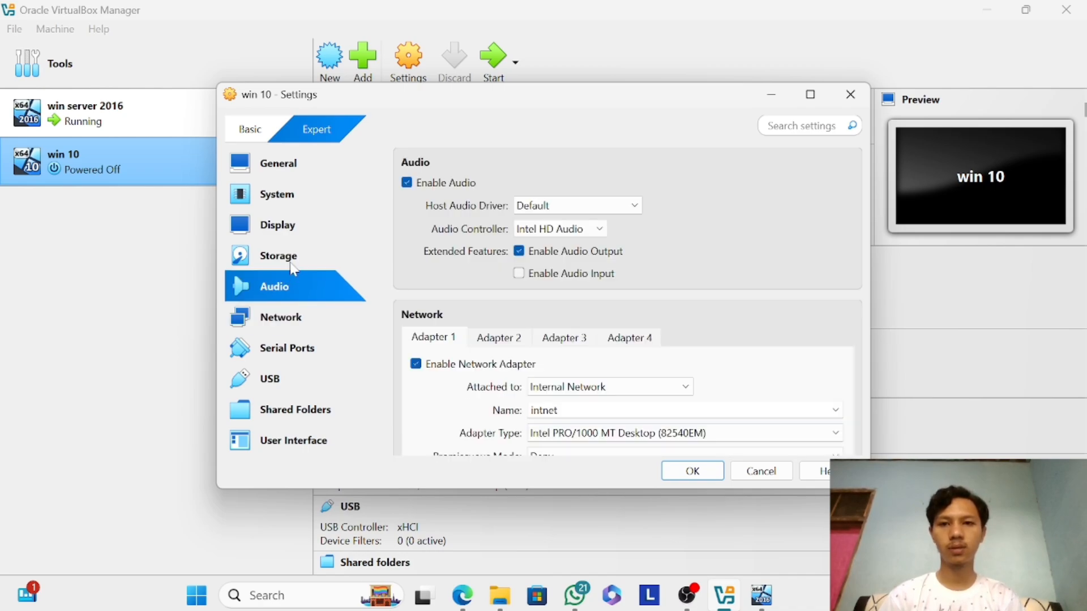
left_click(293, 265)
left_click(289, 195)
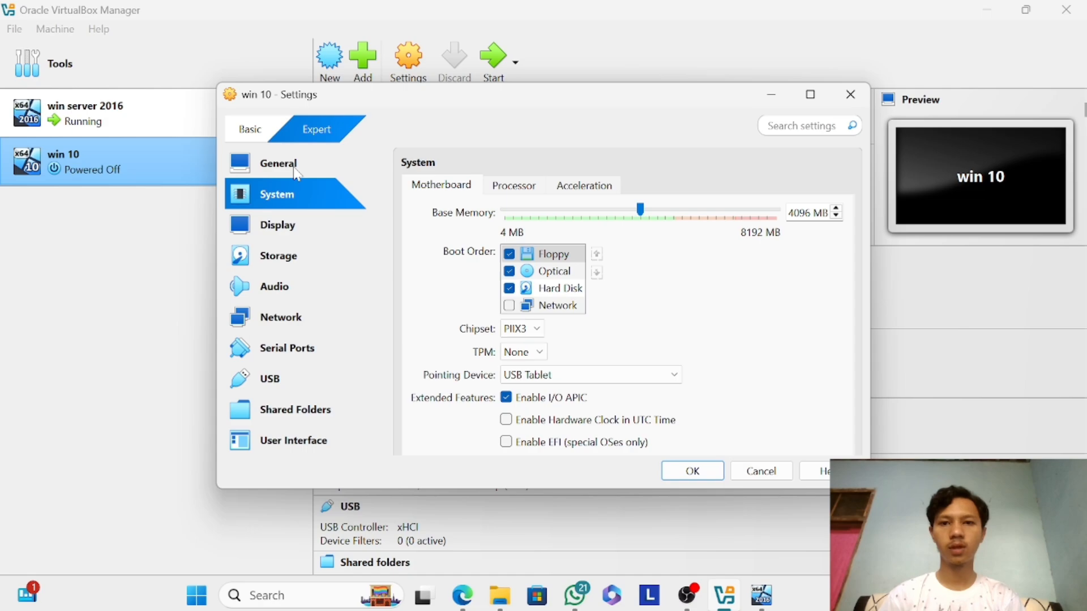
left_click(693, 471)
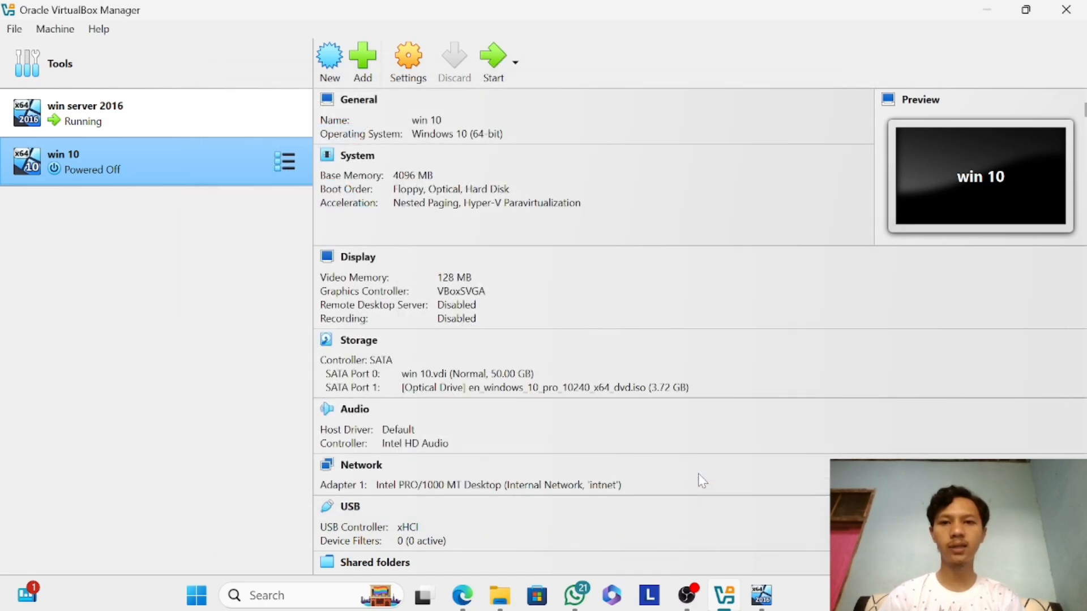
Start the win 10 machine, then switch to the running win server 2016 machine and maximize its window.
left_click(494, 58)
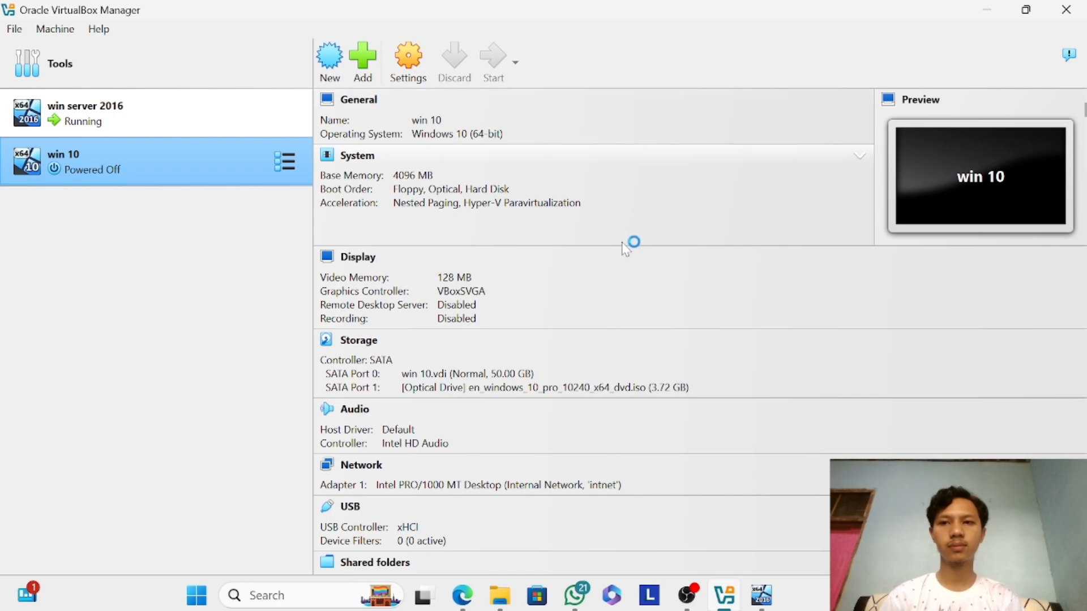
left_click(760, 594)
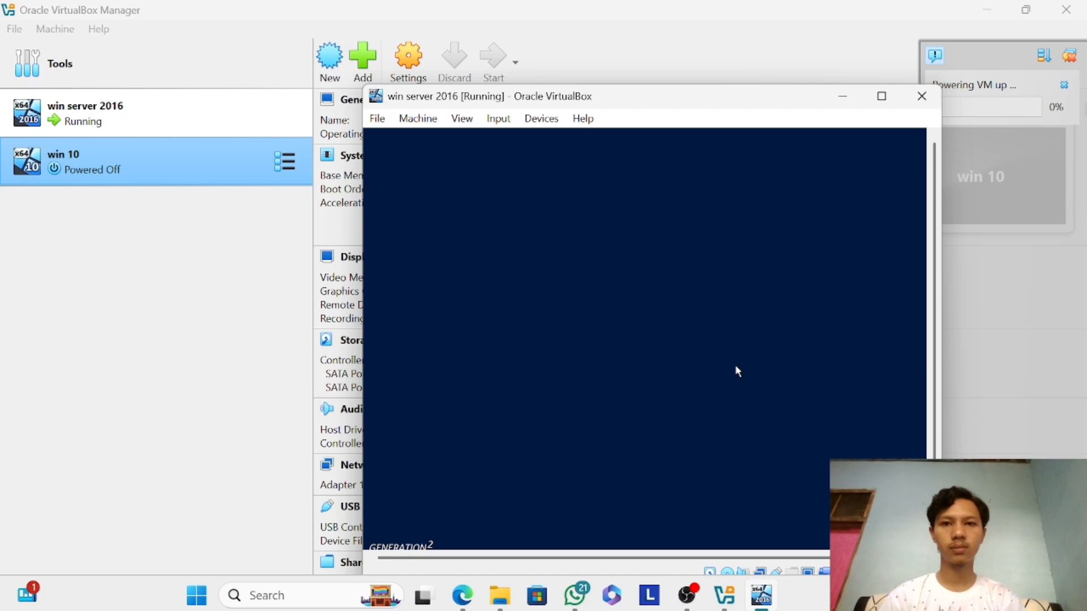
left_click(880, 96)
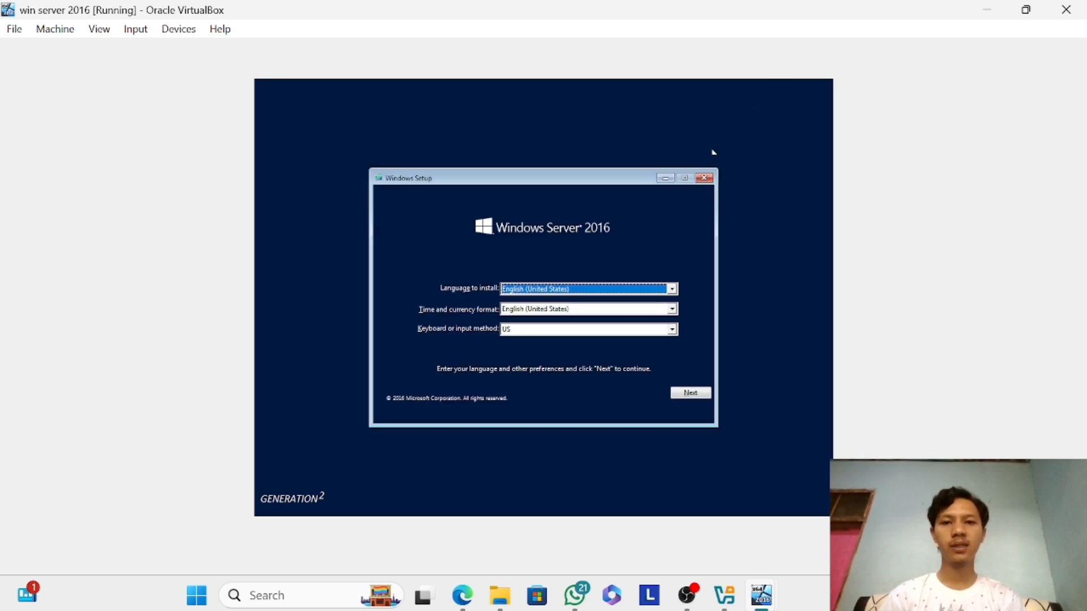
Choose English (United States) as both the installation language and the time and currency format in Windows Server 2016 setup.
left_click(672, 289)
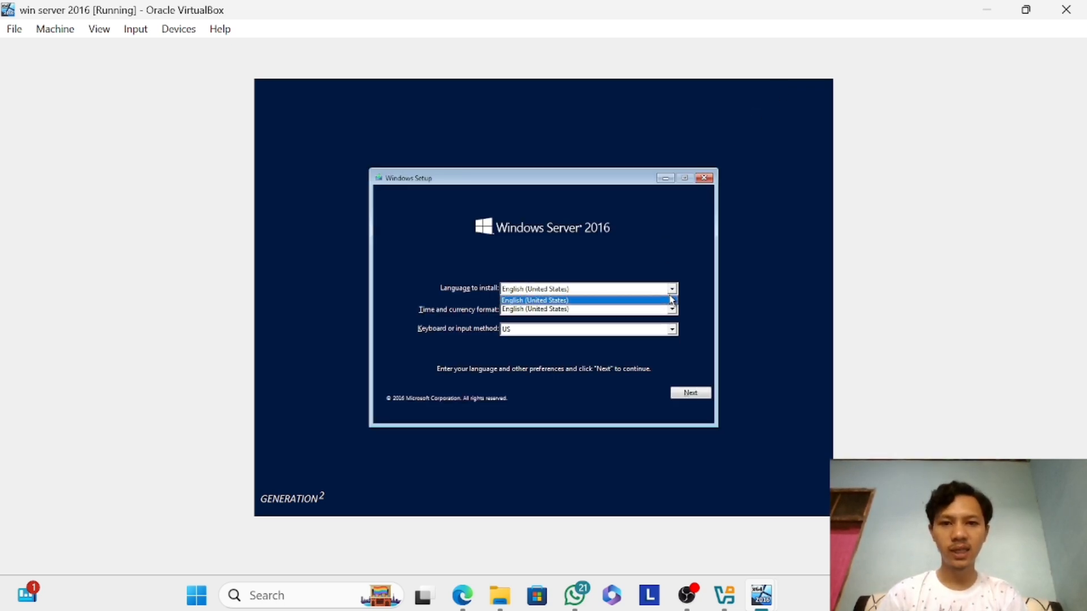
left_click(672, 300)
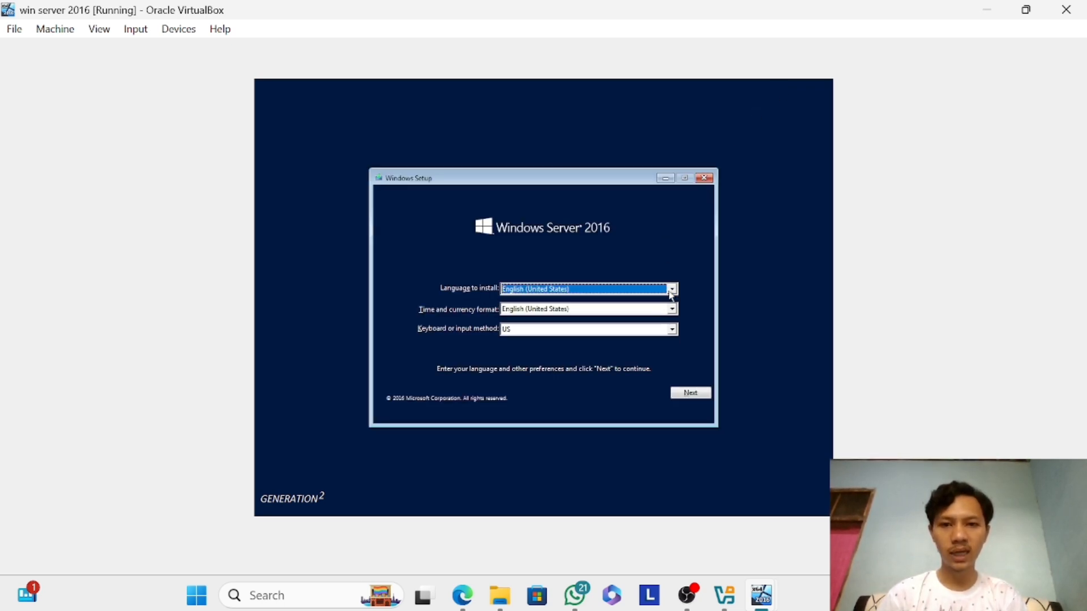
left_click(623, 309)
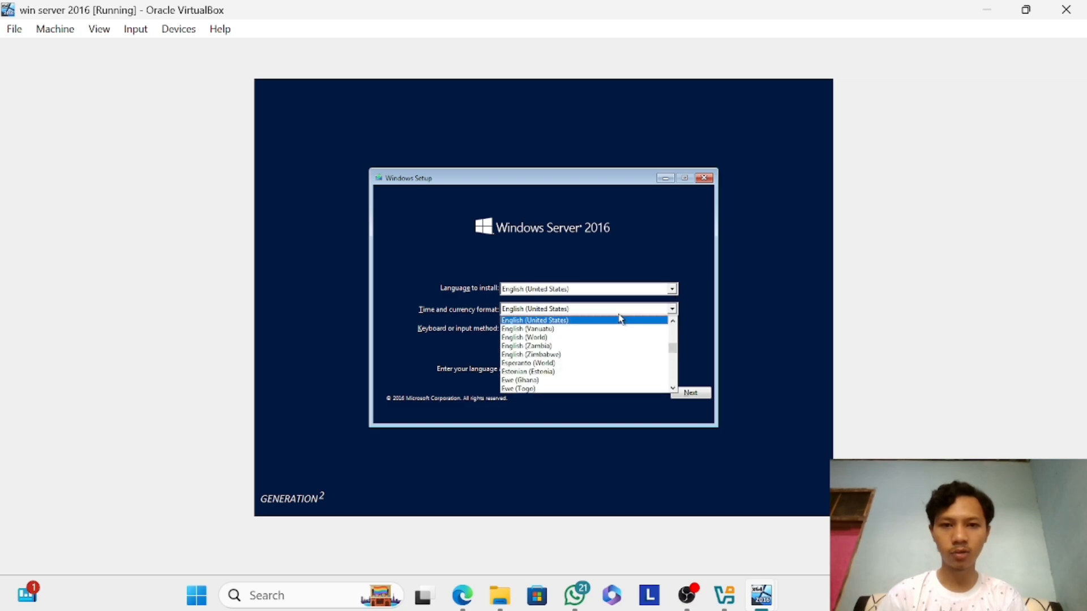
left_click(578, 314)
left_click(579, 314)
left_click(578, 314)
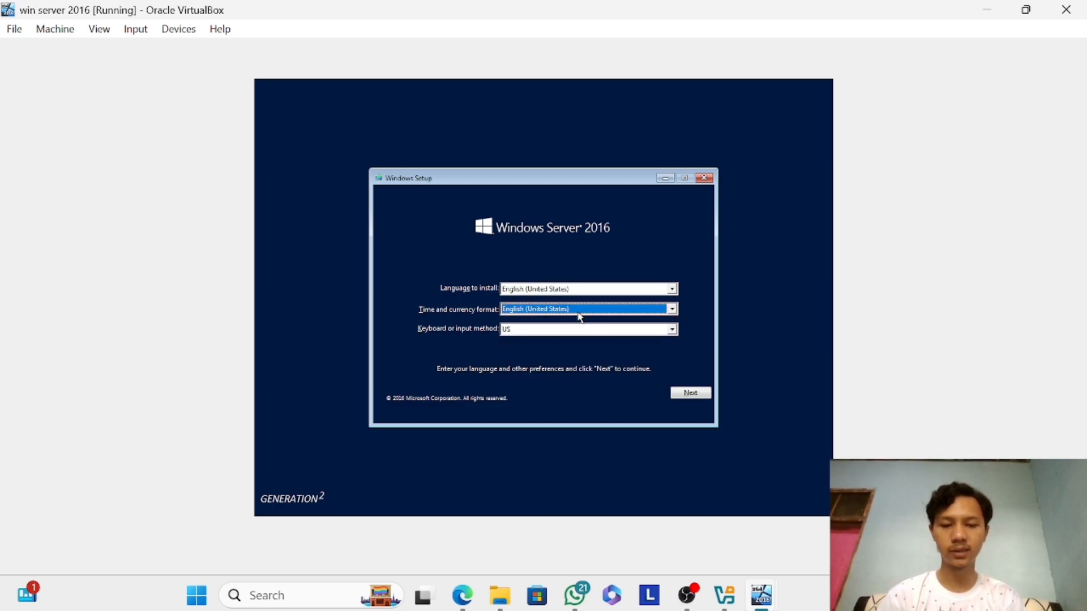
Set the time and currency format to Indonesian (Indonesia), keep the US keyboard and start the Windows Server 2016 installation.
key("i")
key("i")
key("i")
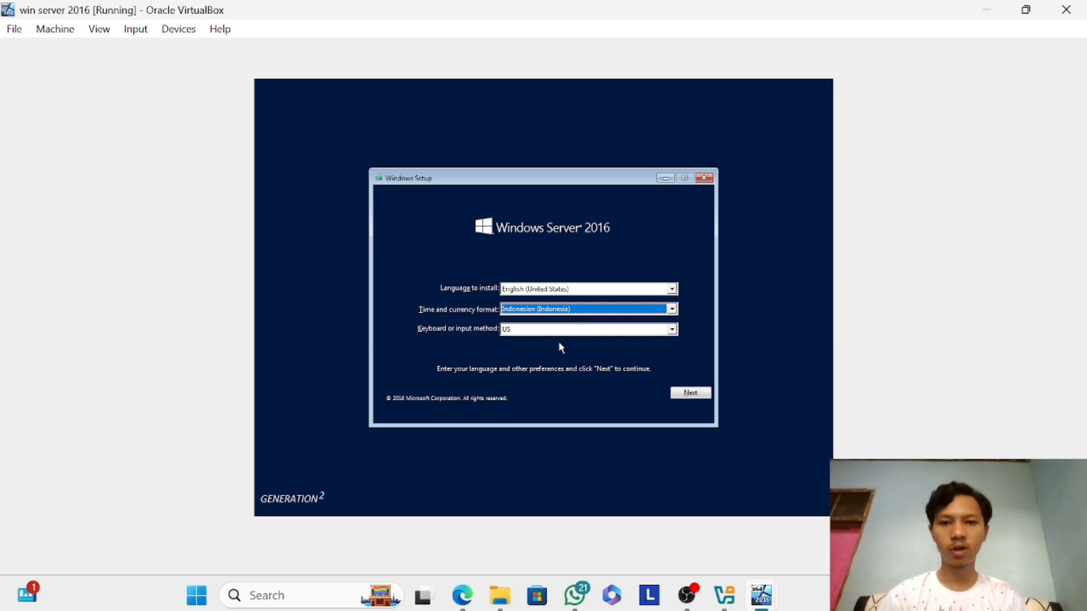
left_click(650, 332)
left_click(649, 333)
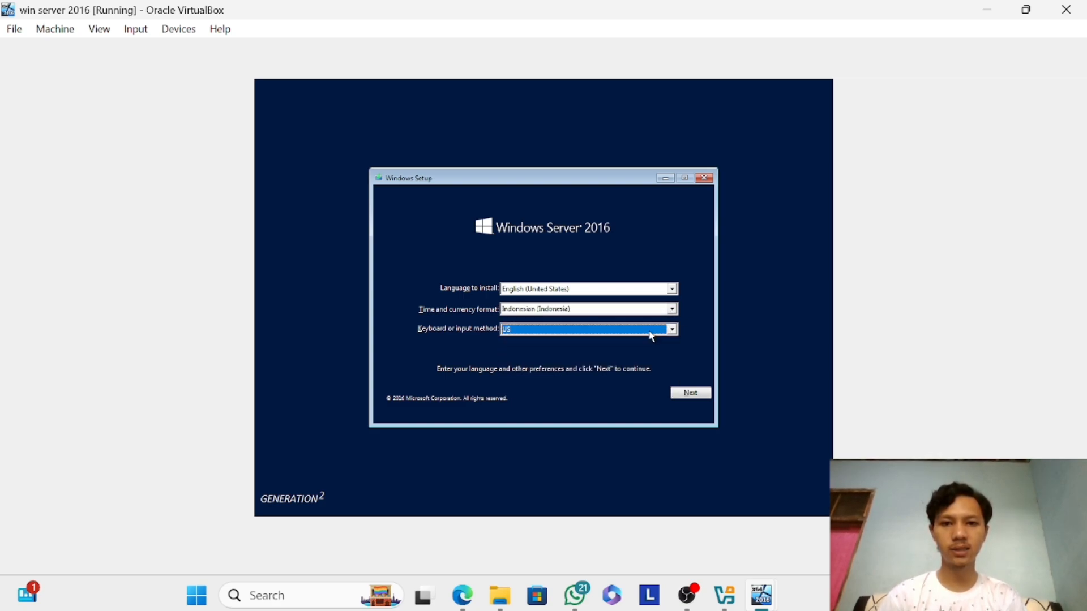
left_click(683, 399)
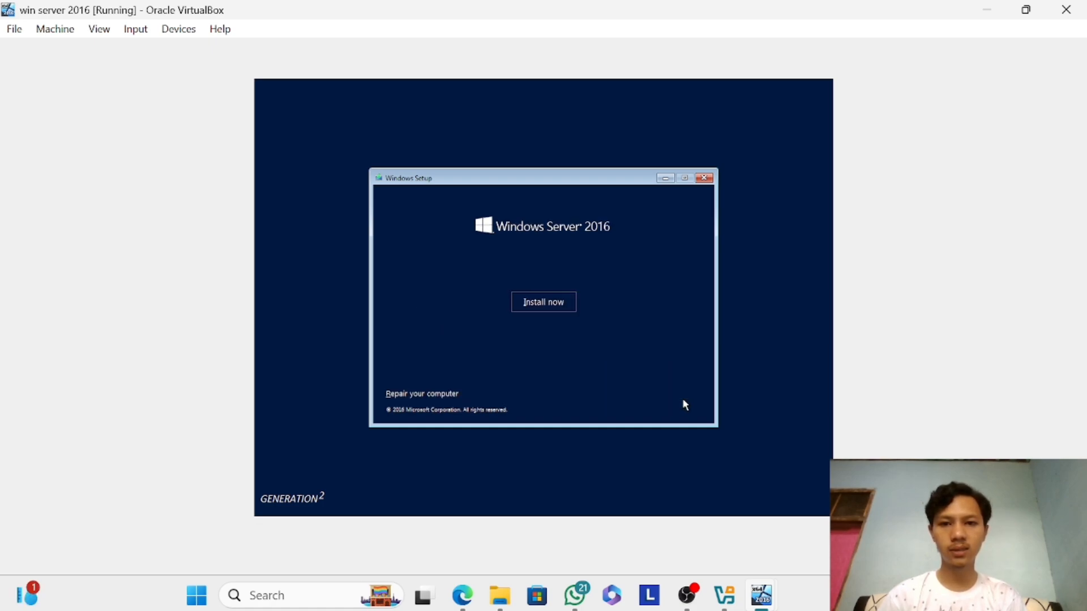
left_click(554, 312)
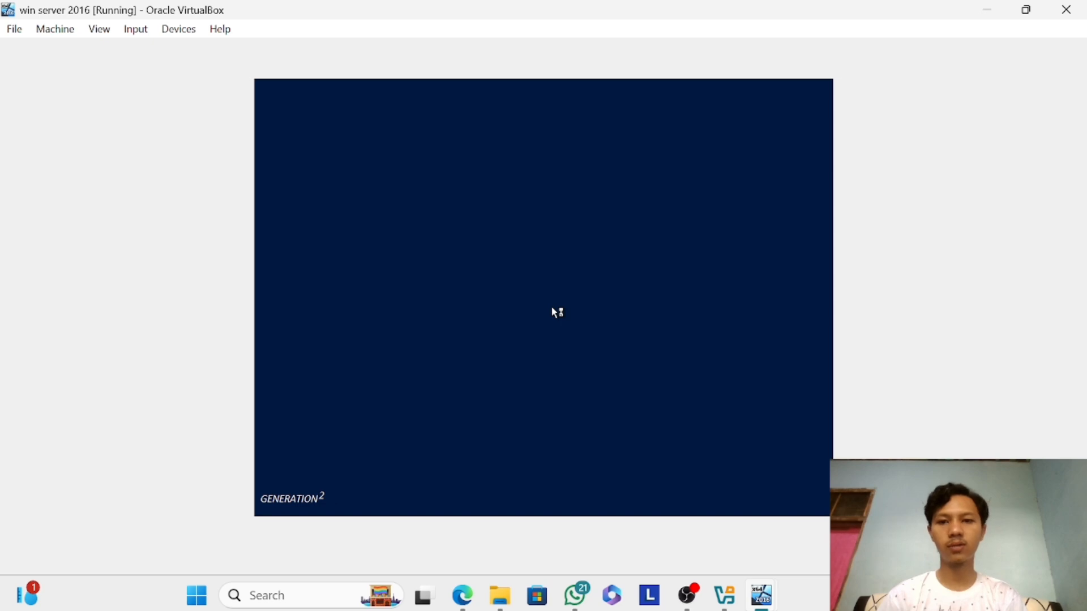
Switch to the running win 10 machine and dismiss its auto capture keyboard notification.
mouse_move(762, 600)
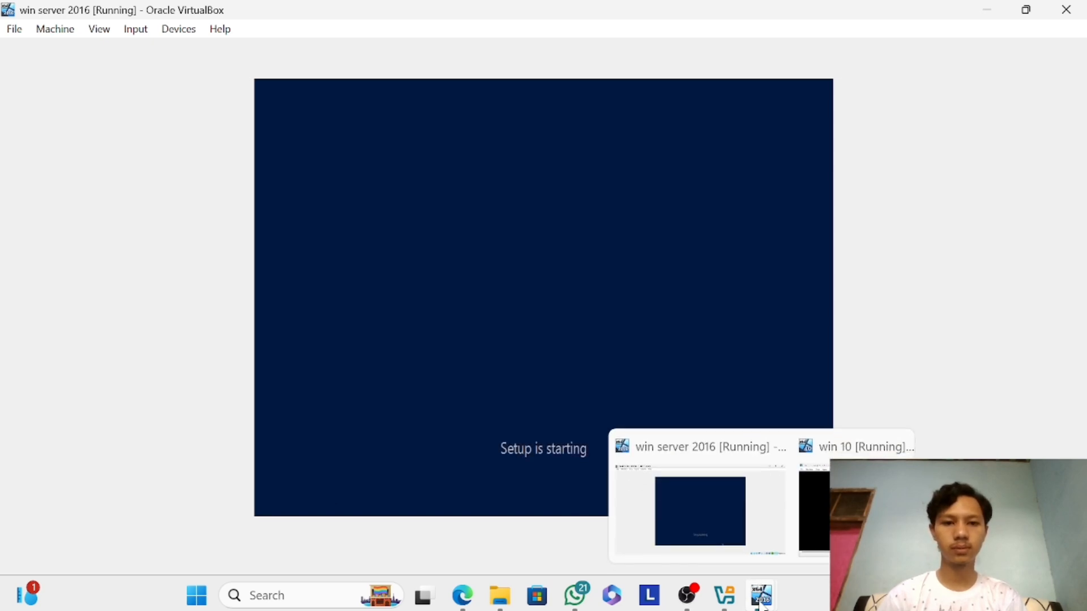
mouse_move(814, 522)
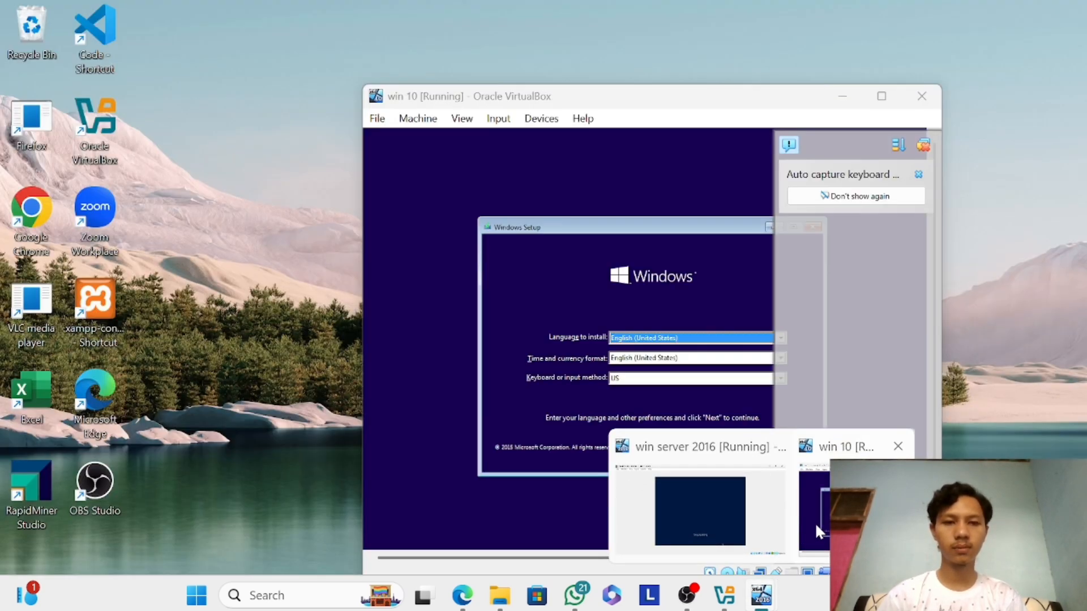
left_click(814, 522)
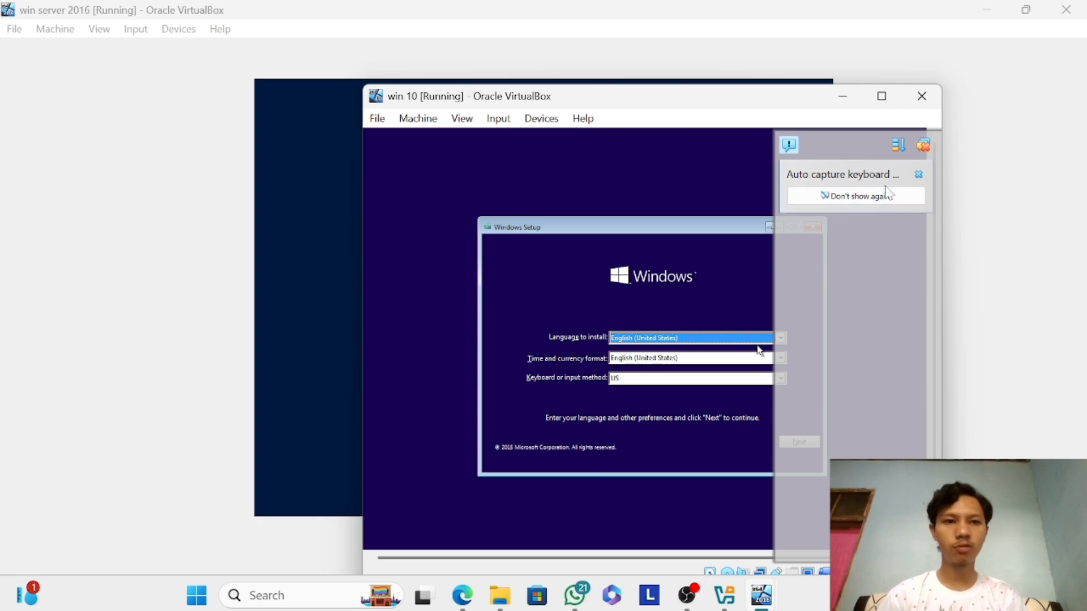
left_click(918, 175)
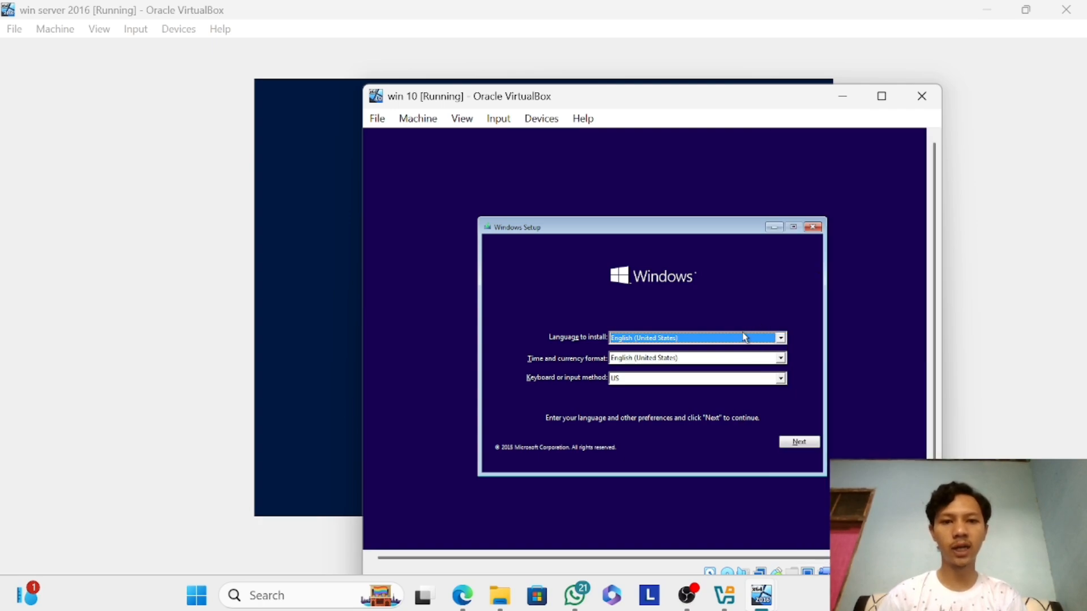
Keep English (United States) and the US keyboard, set the time and currency format to Indonesian (Indonesia) and start the Windows 10 installation.
left_click(745, 338)
left_click(744, 337)
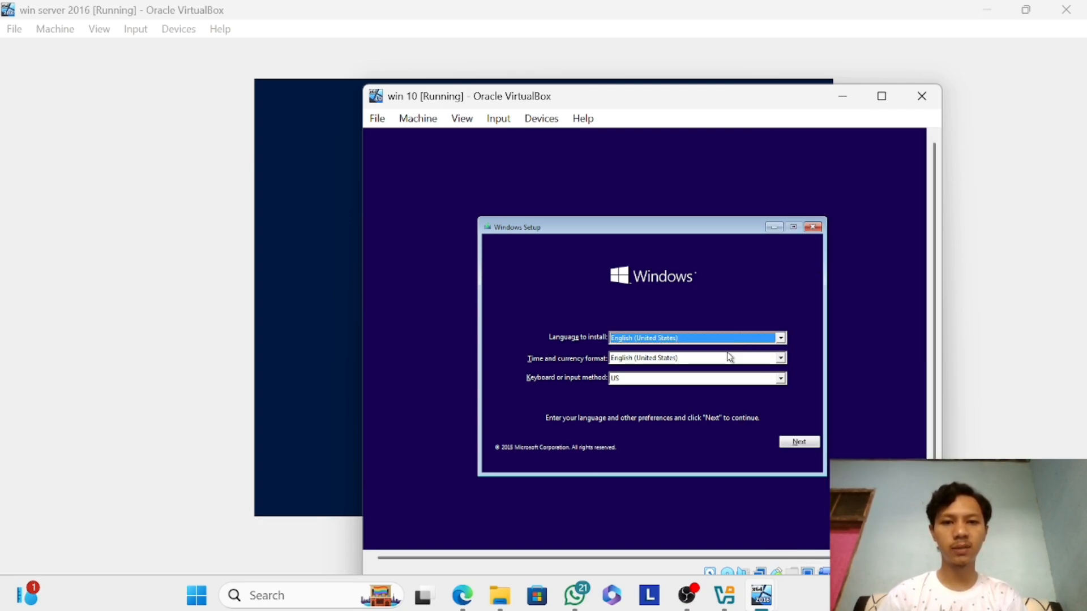
left_click(722, 362)
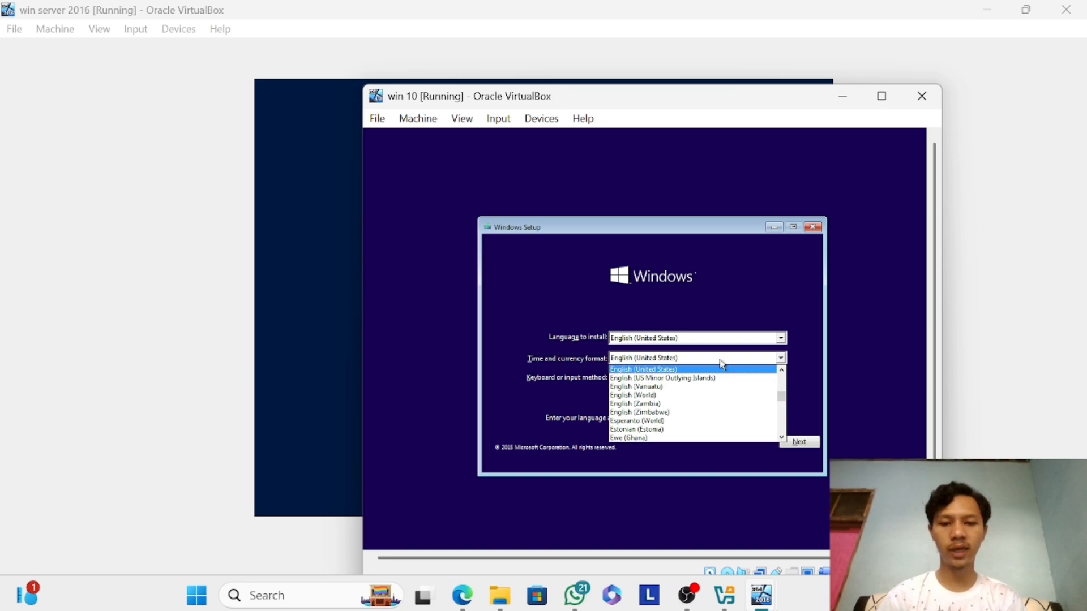
type("in")
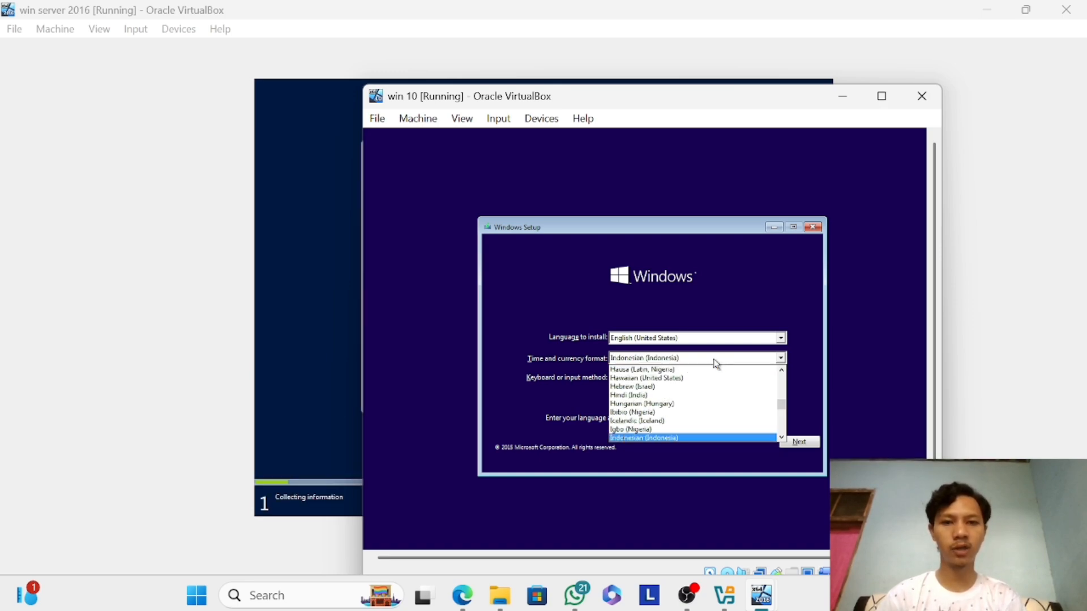
left_click(713, 362)
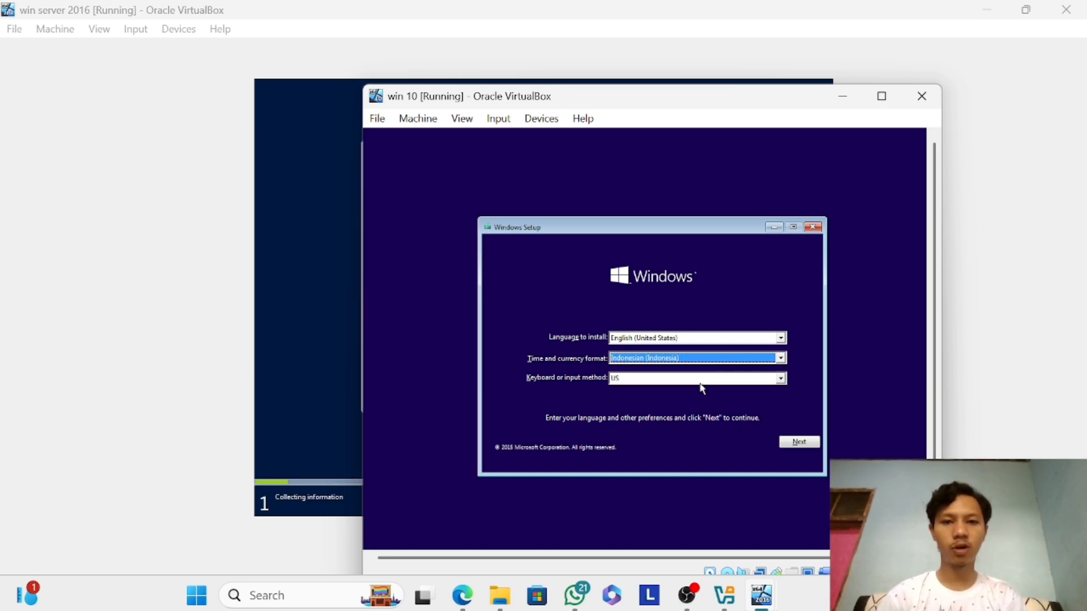
left_click(699, 382)
left_click(702, 388)
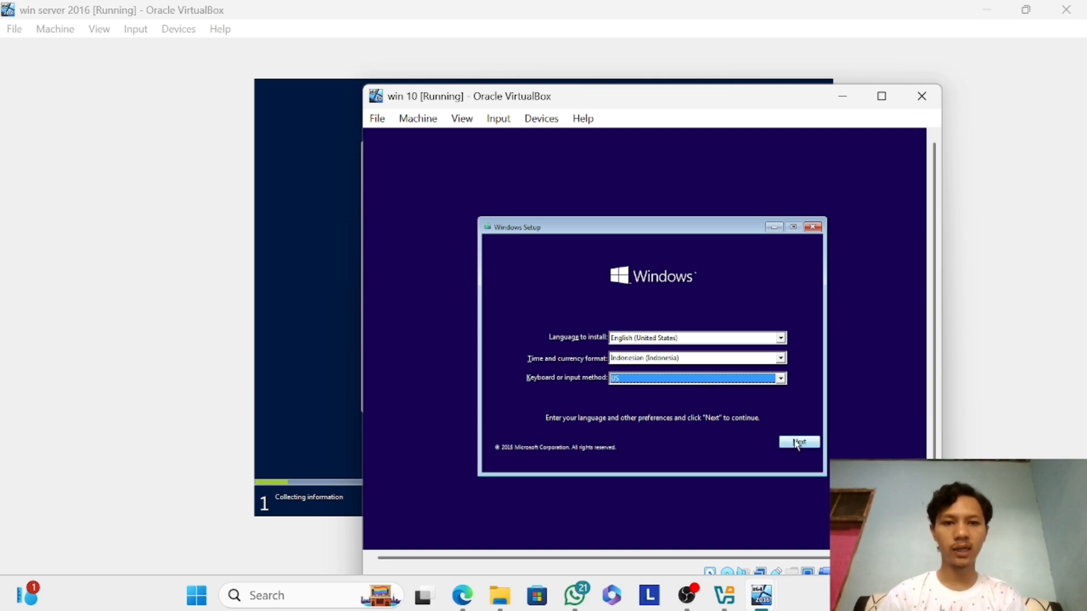
left_click(798, 443)
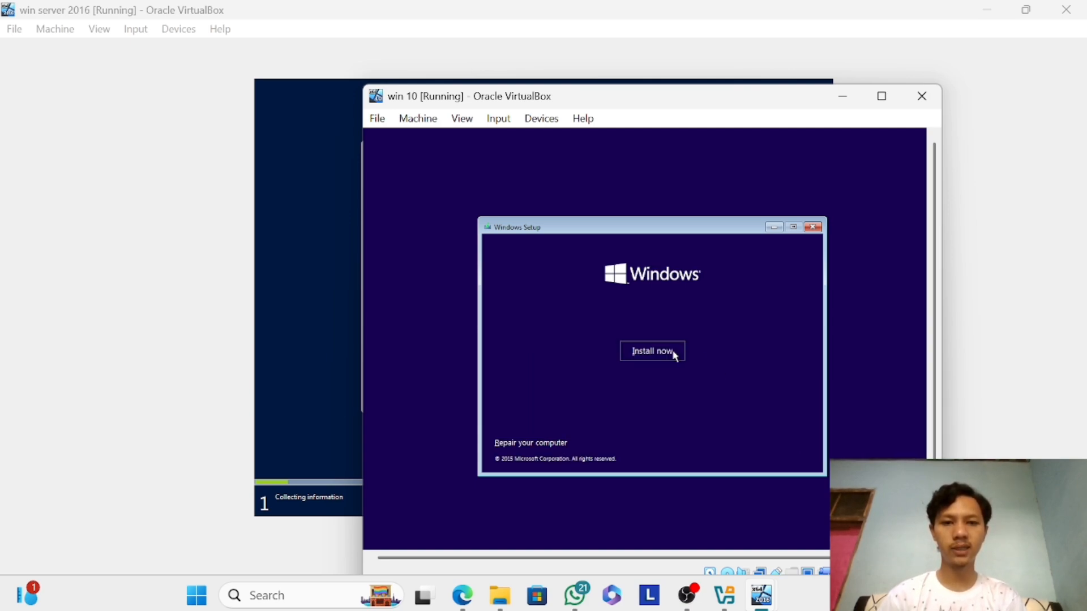
left_click(673, 354)
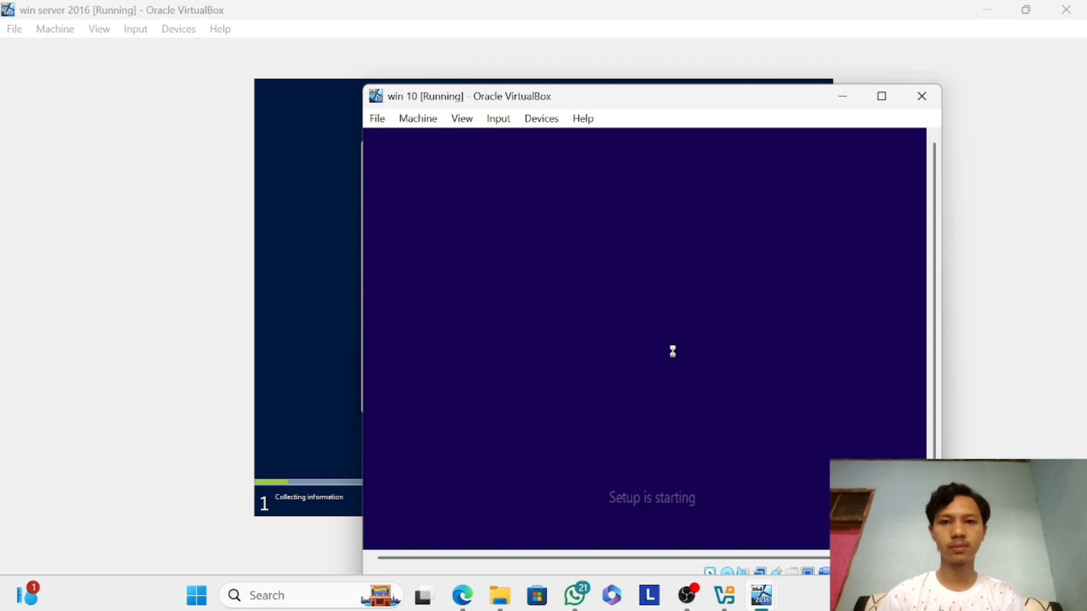
Switch back to the win server 2016 machine, choose Windows Server 2016 Standard - STD and accept the license terms.
left_click(349, 314)
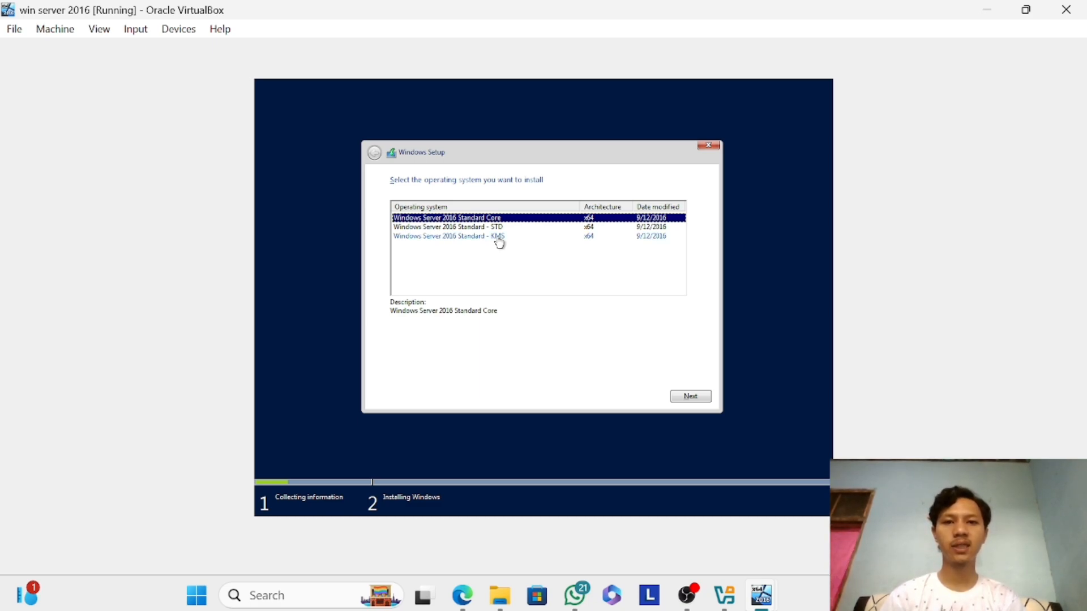
left_click(497, 228)
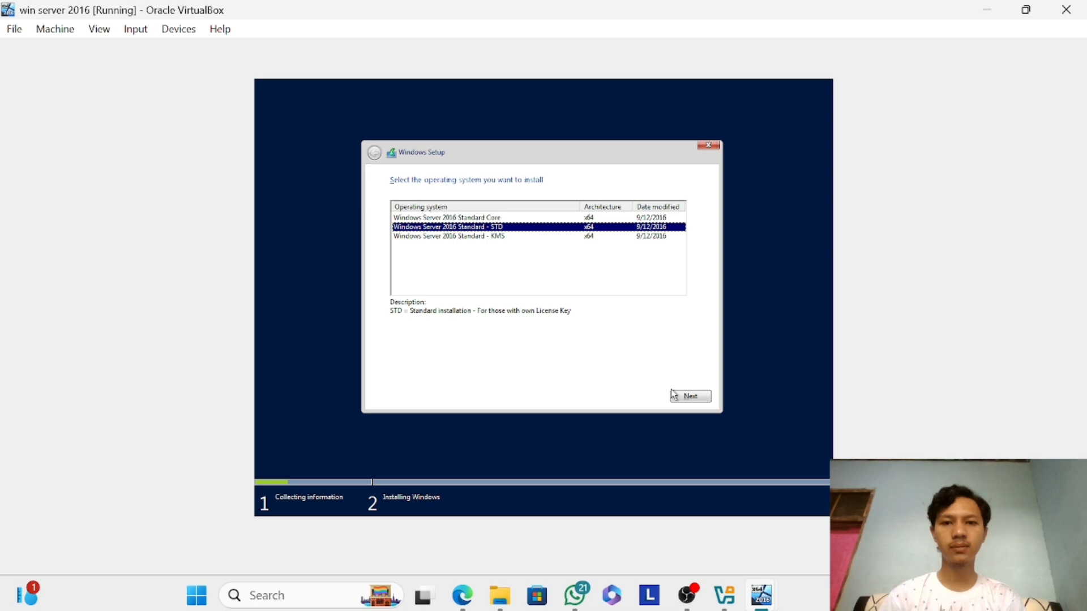
left_click(690, 401)
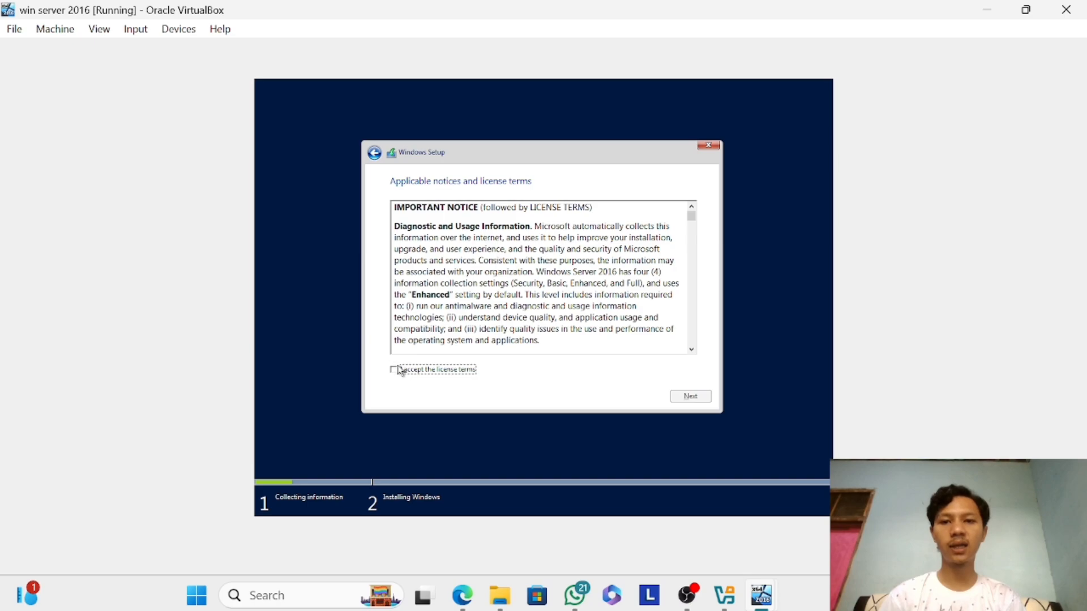
left_click(402, 370)
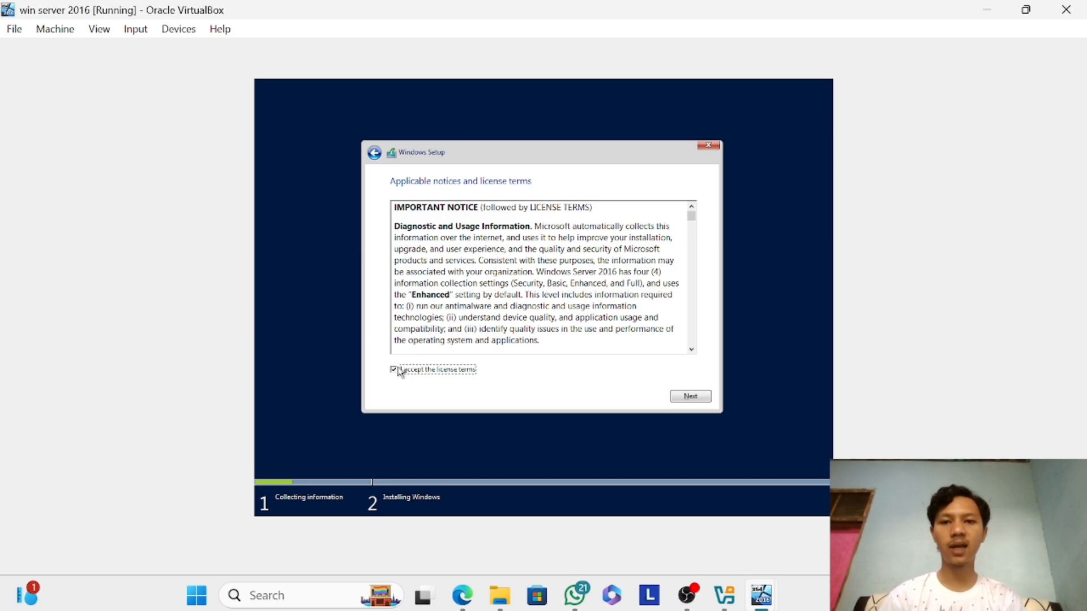
left_click(677, 400)
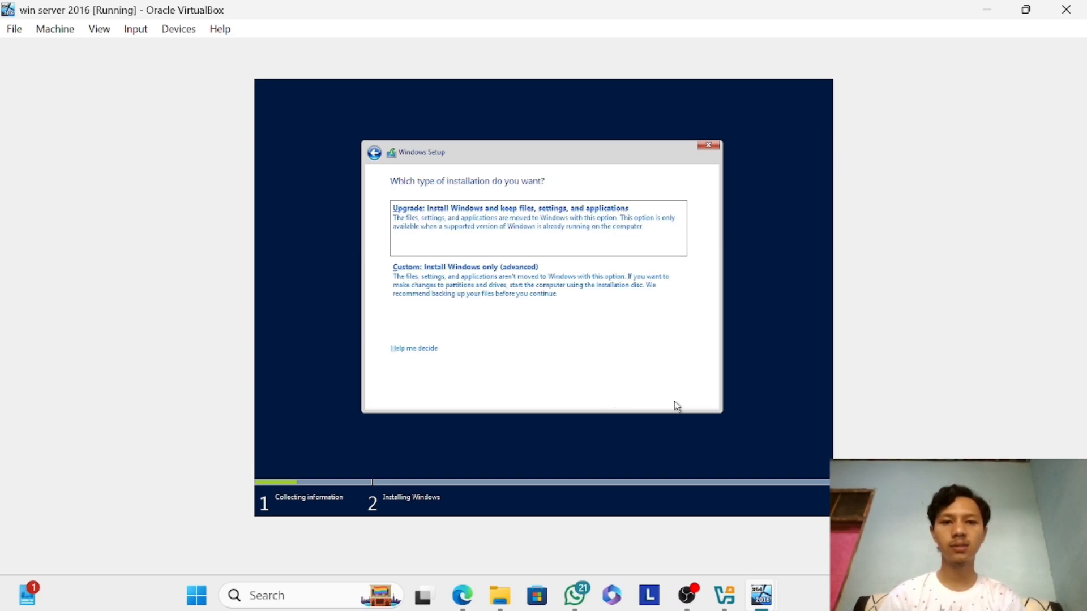
Choose the custom installation, create a 51200 MB partition on Drive 0 and install Windows Server on Drive 0 Partition 2.
left_click(534, 296)
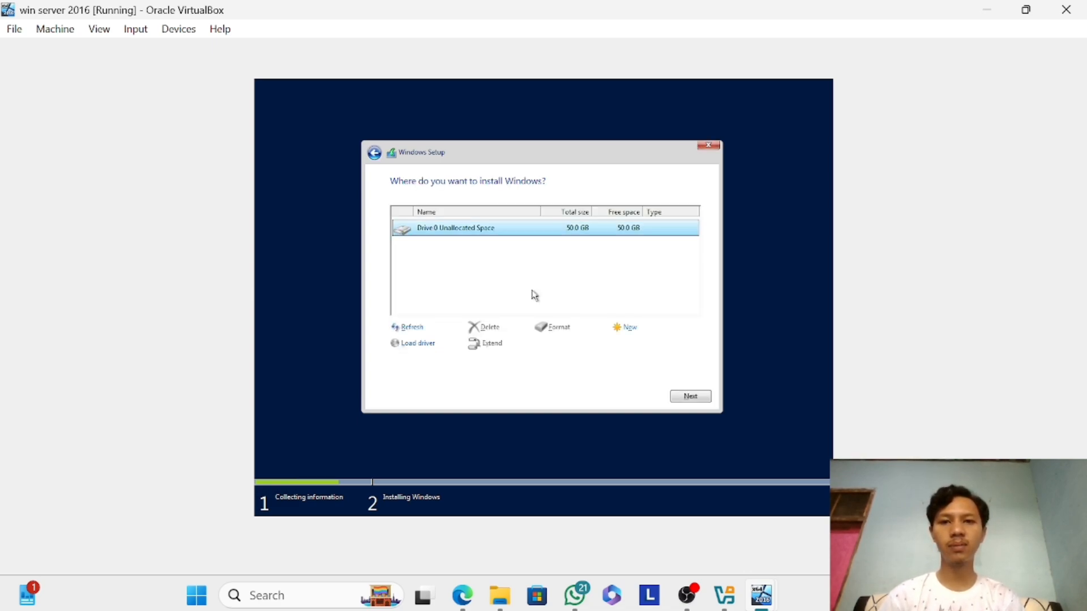
left_click(626, 330)
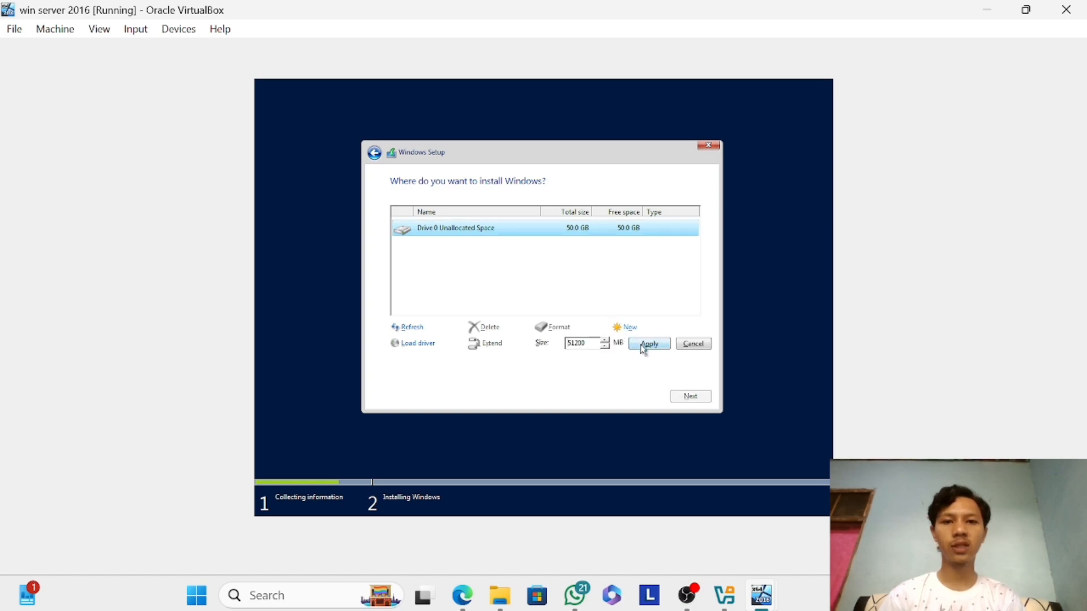
left_click(643, 348)
left_click(619, 344)
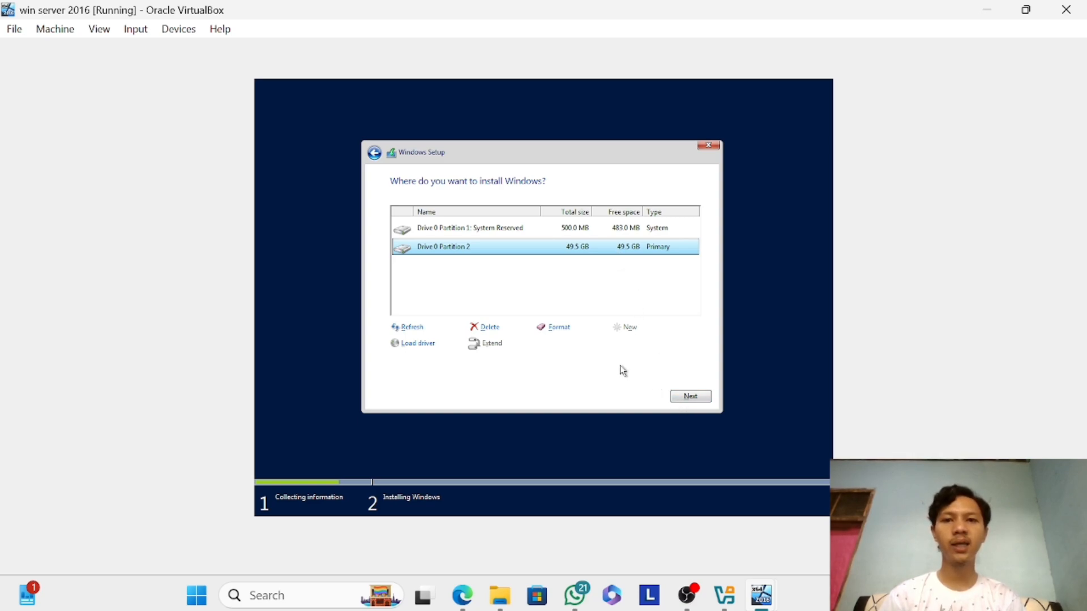
left_click(676, 398)
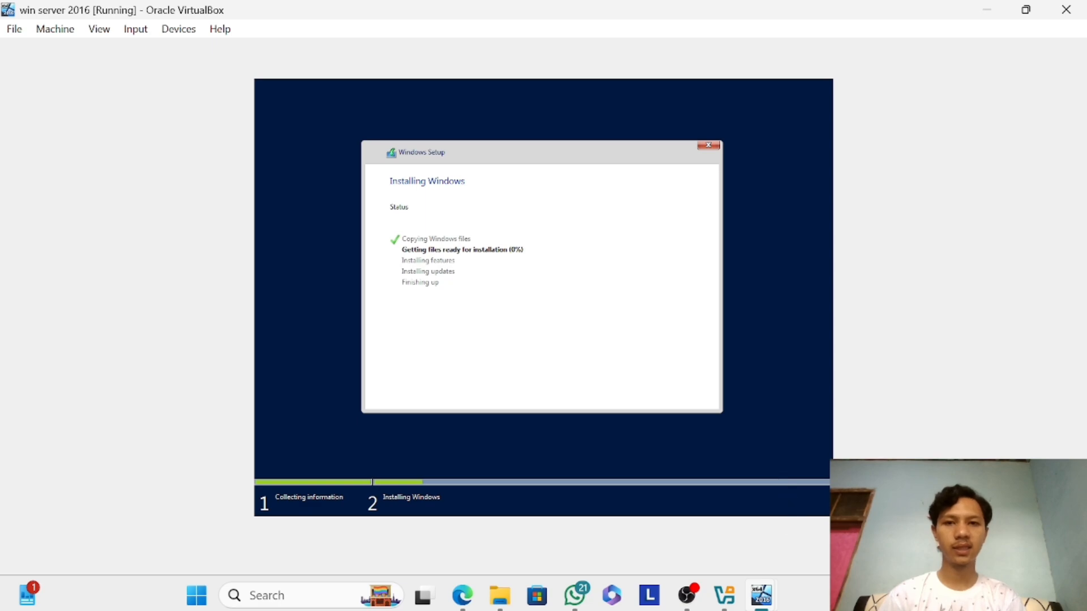
Switch to the win 10 machine, skip the product key entry and accept the Windows 10 license terms.
mouse_move(771, 591)
left_click(872, 447)
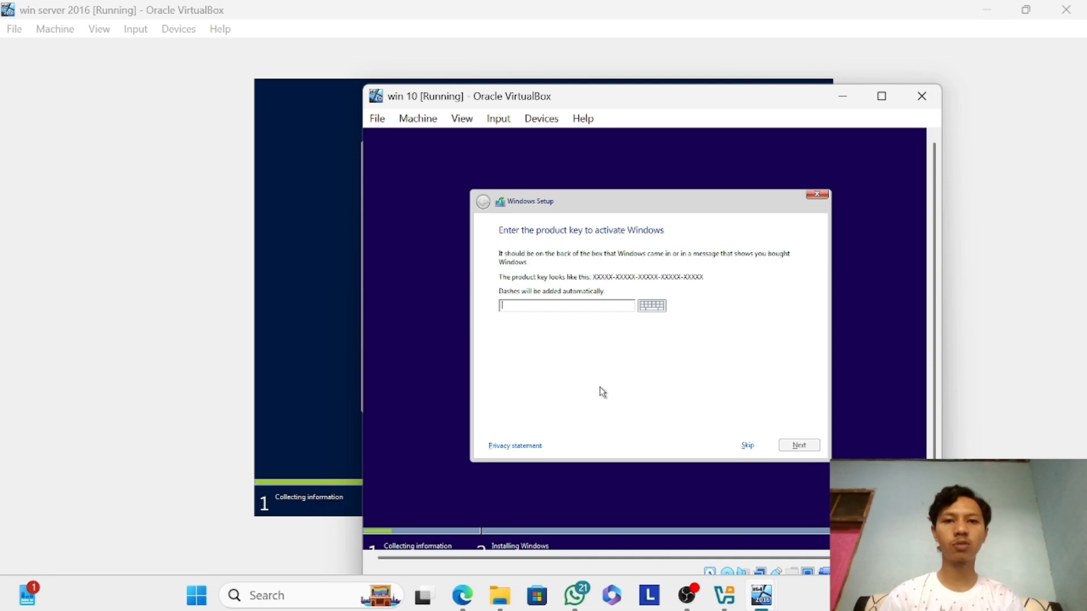
left_click(745, 446)
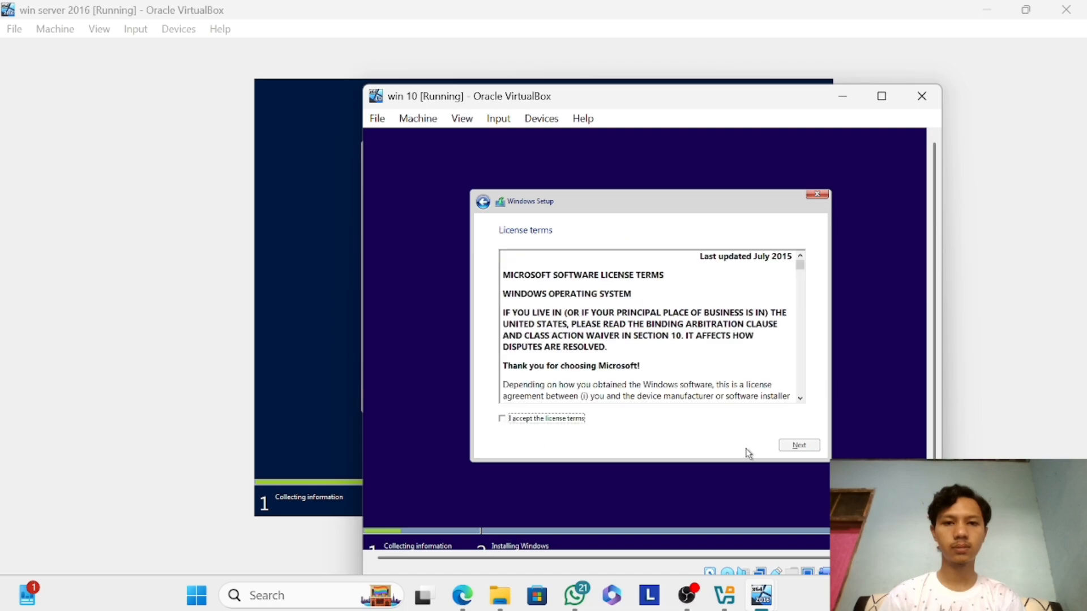
left_click(502, 420)
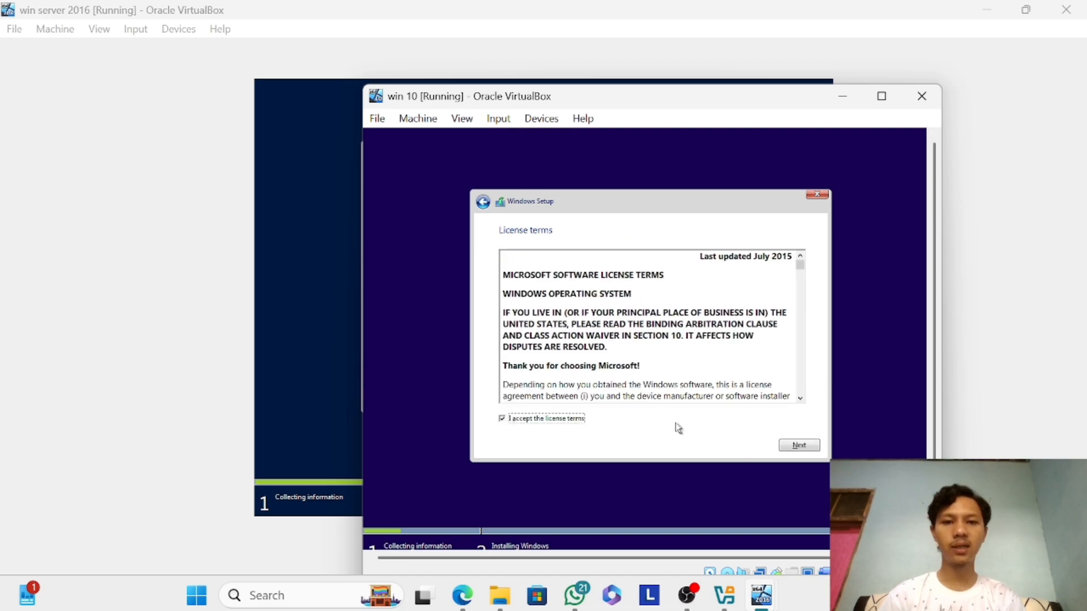
left_click(802, 446)
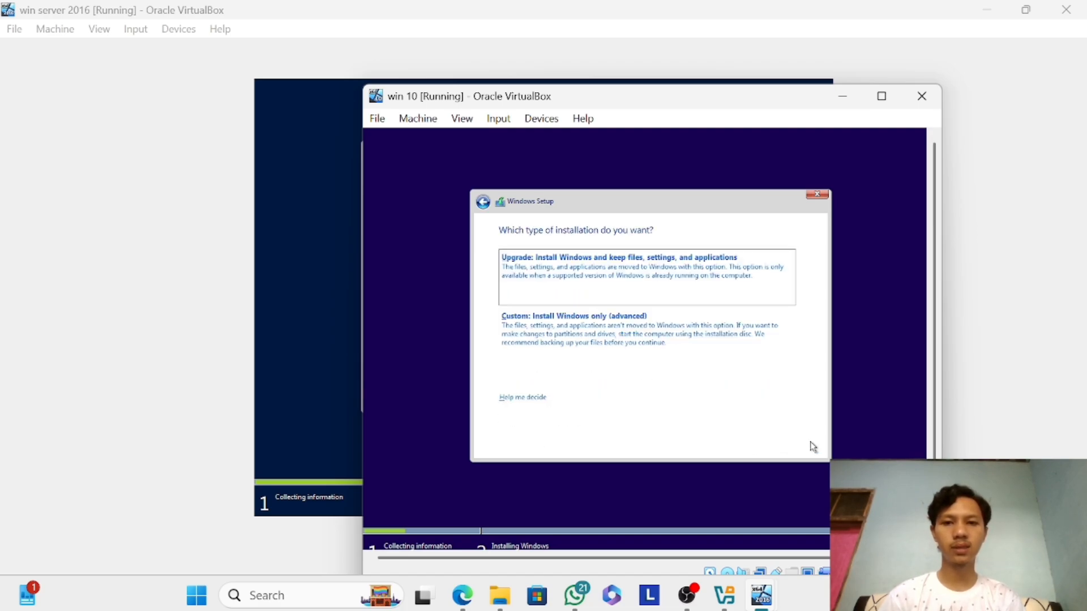
Choose the custom installation, create a partition from Drive 0's unallocated space and install Windows 10 on Drive 0 Partition 2.
left_click(629, 351)
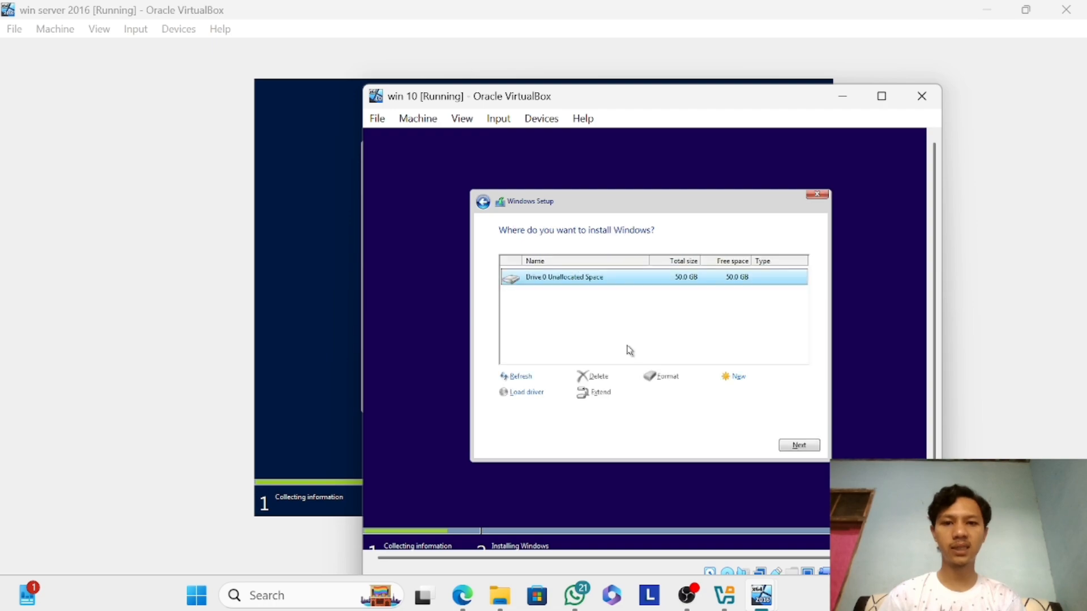
left_click(727, 382)
left_click(750, 392)
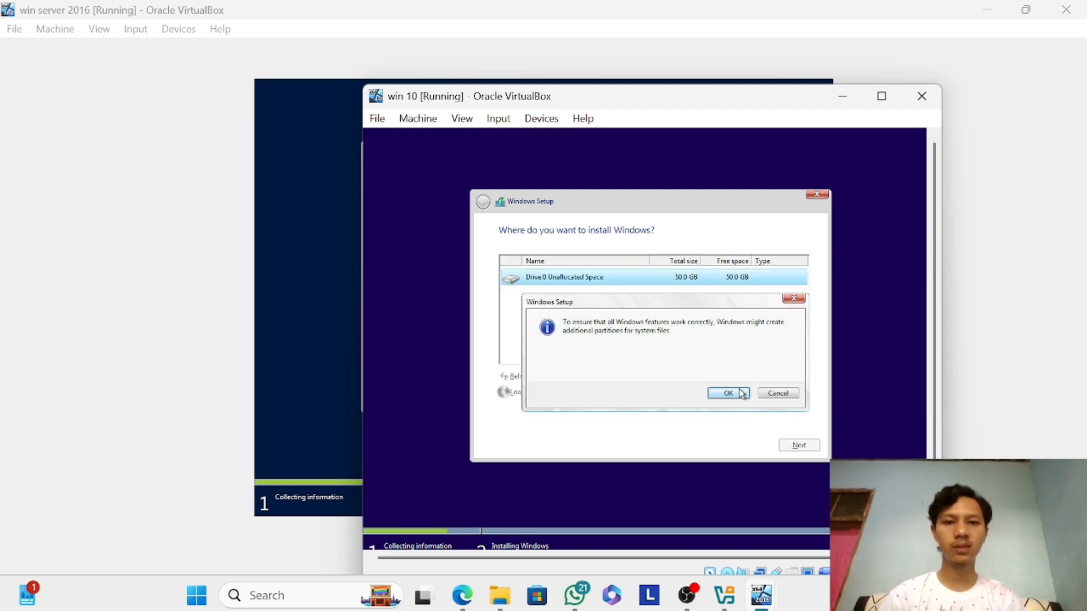
left_click(742, 393)
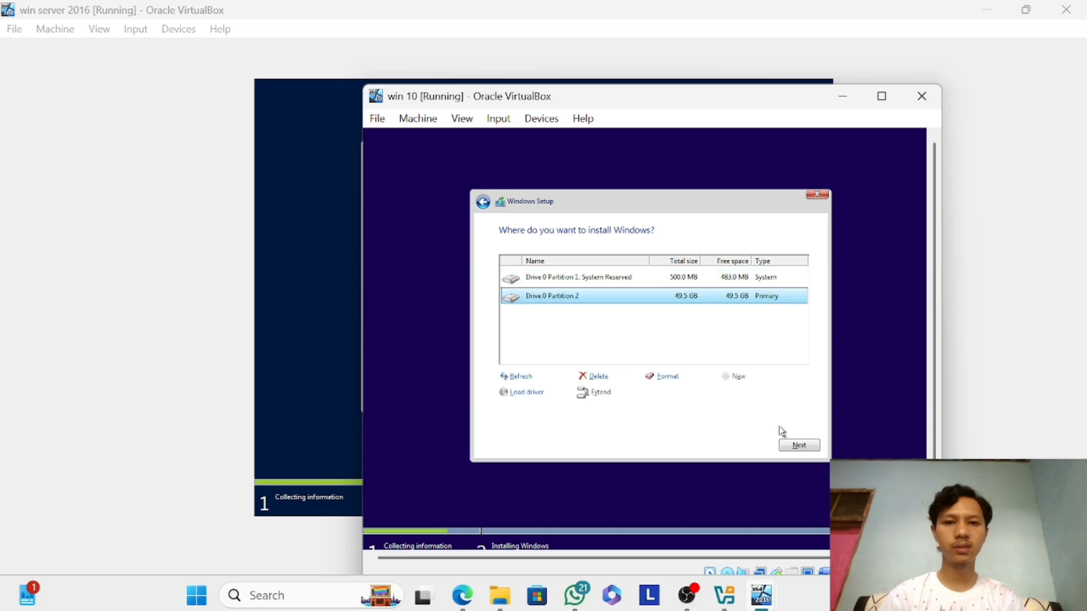
left_click(789, 447)
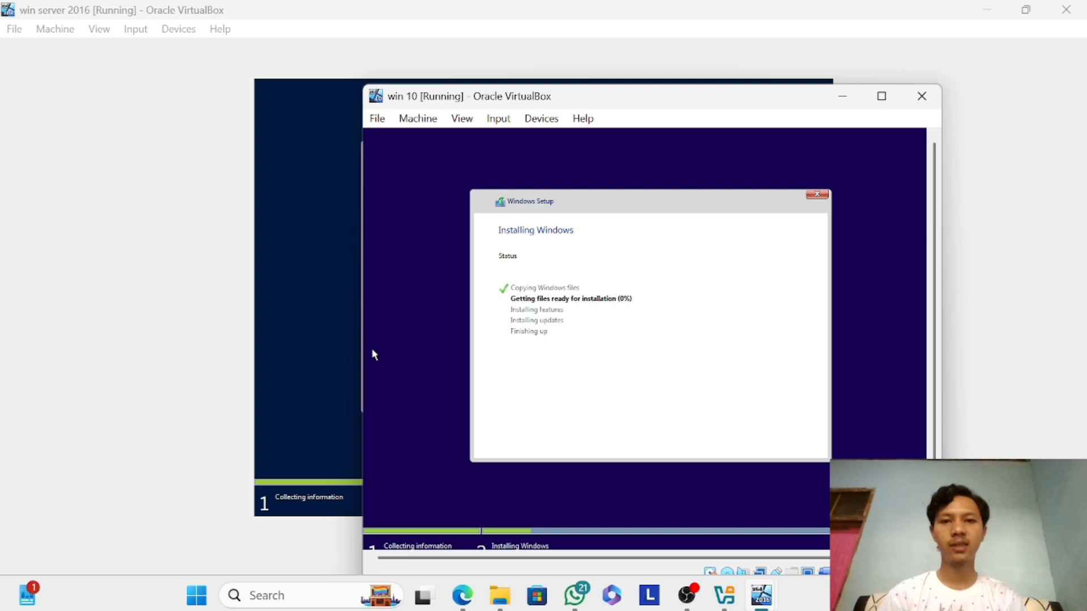
Switch back to the win server 2016 machine.
left_click(333, 355)
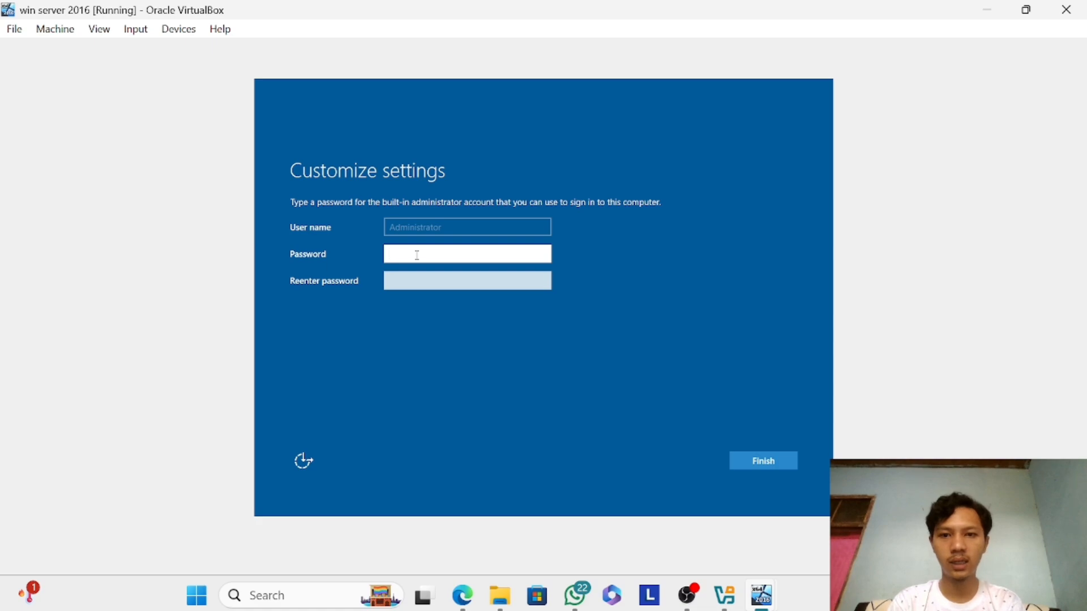
Try to set the built-in Administrator account's password by filling in the password and confirmation fields and submitting them.
type("••")
key("BackSpace")
key("BackSpace")
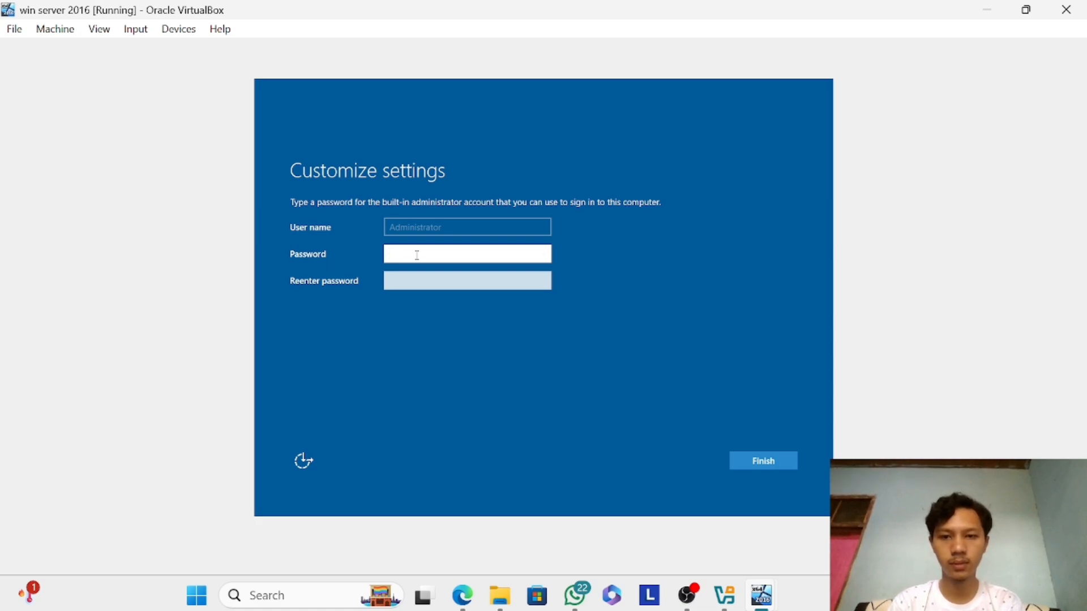
type("••••")
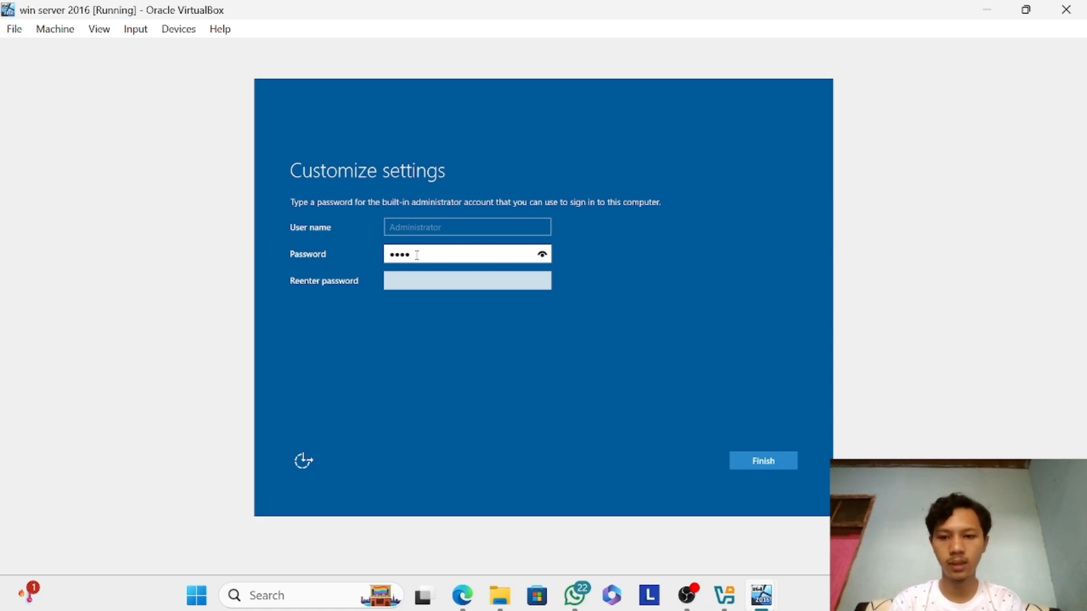
type("•••••")
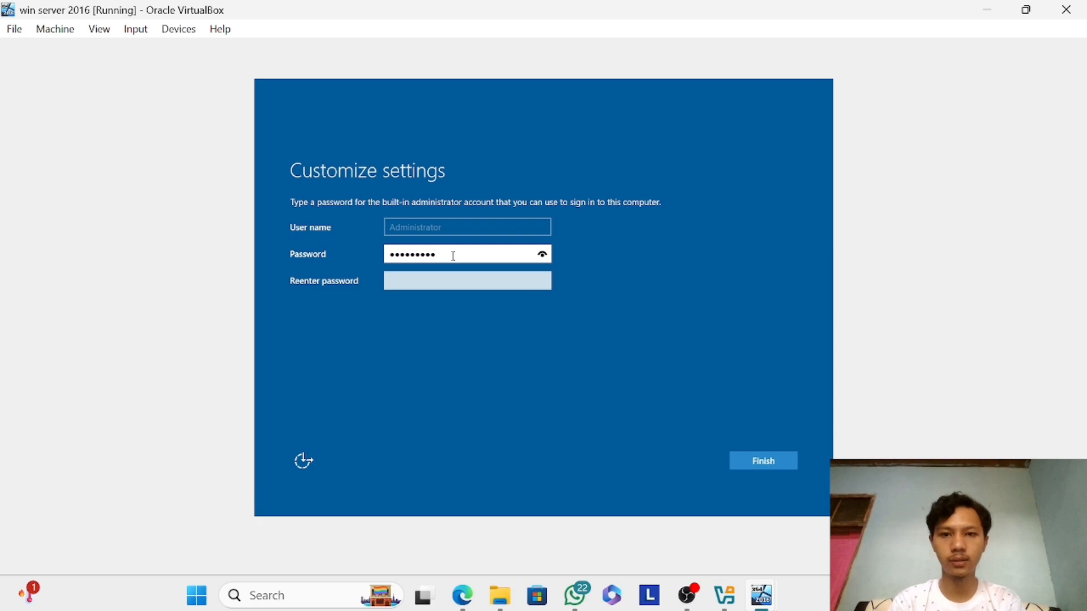
left_click(543, 255)
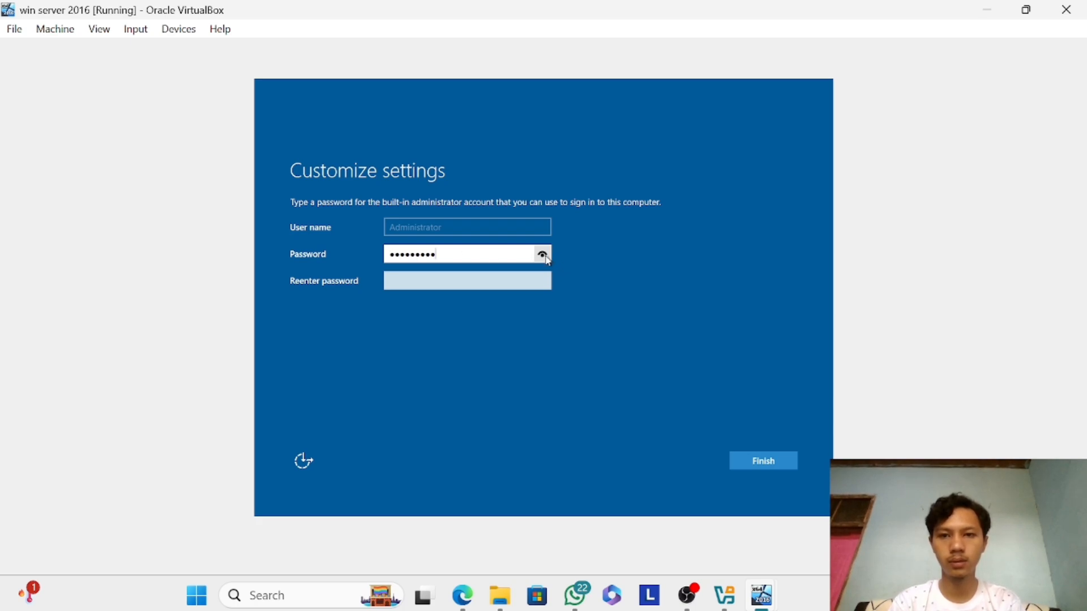
left_click(493, 283)
left_click(493, 283)
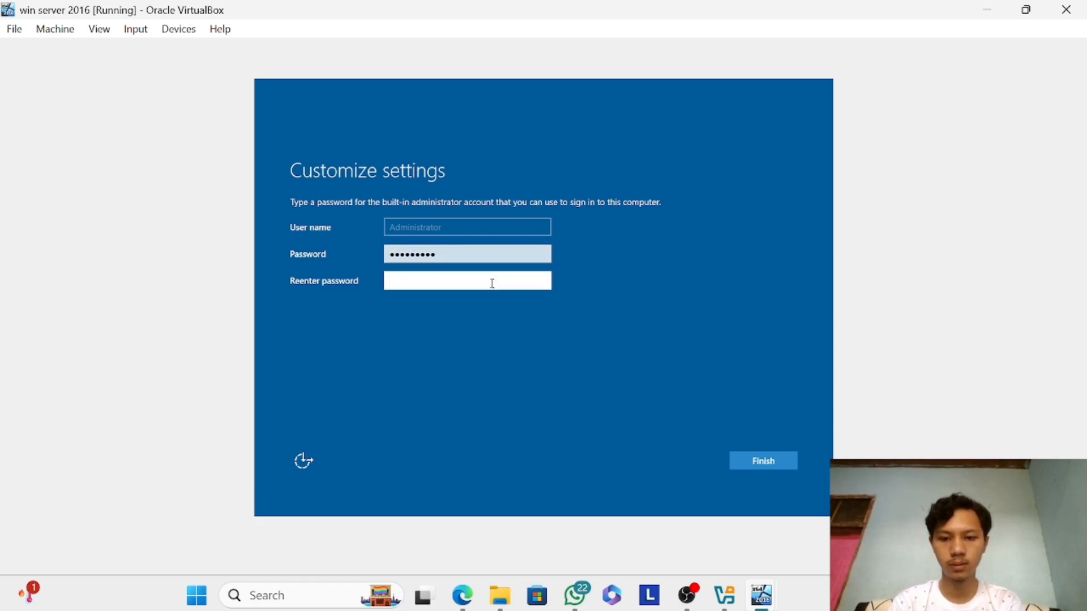
type("•••••")
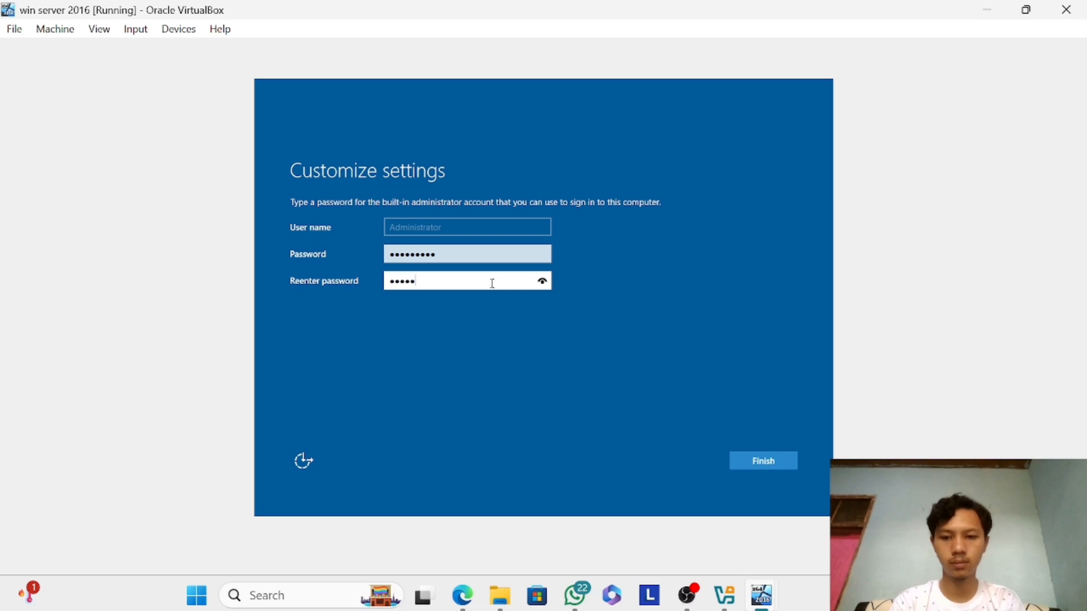
type("•••••")
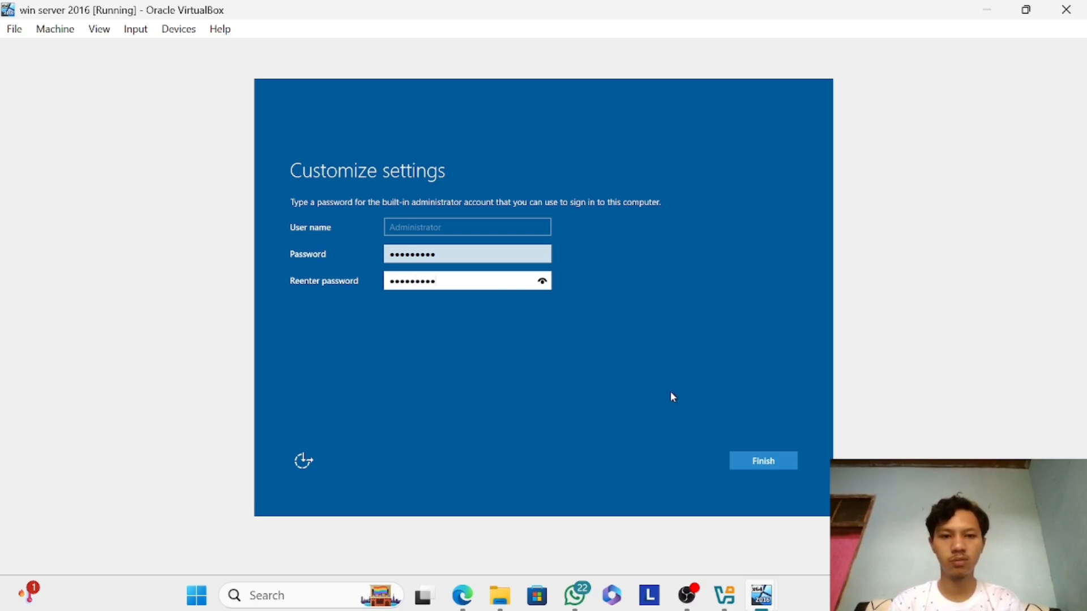
left_click(750, 470)
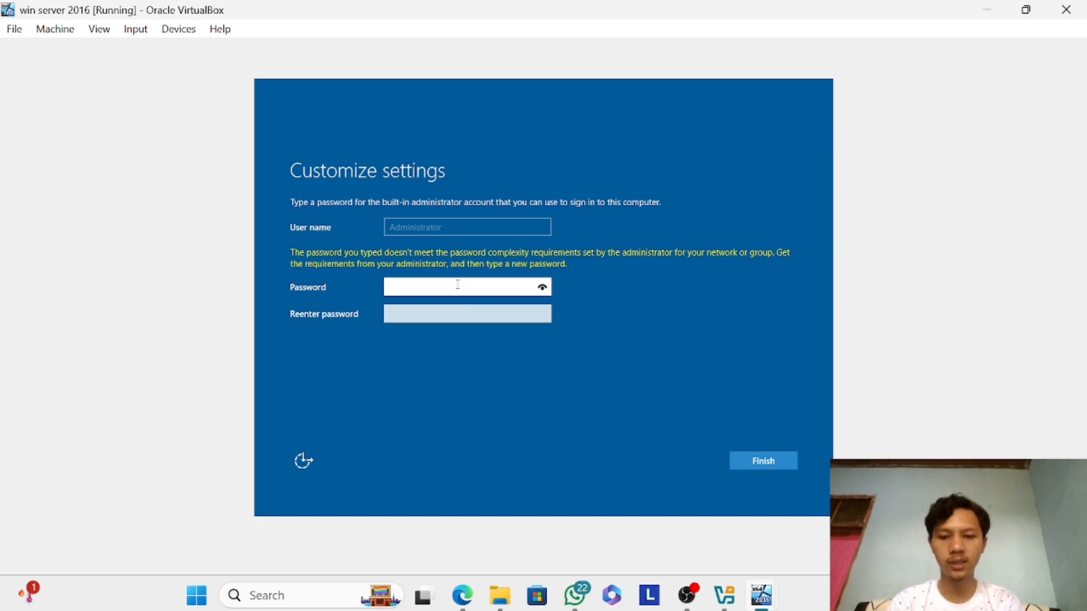
Enter the Administrator account's password again, confirm it, reveal it for checking and finish customizing the settings.
type("••••")
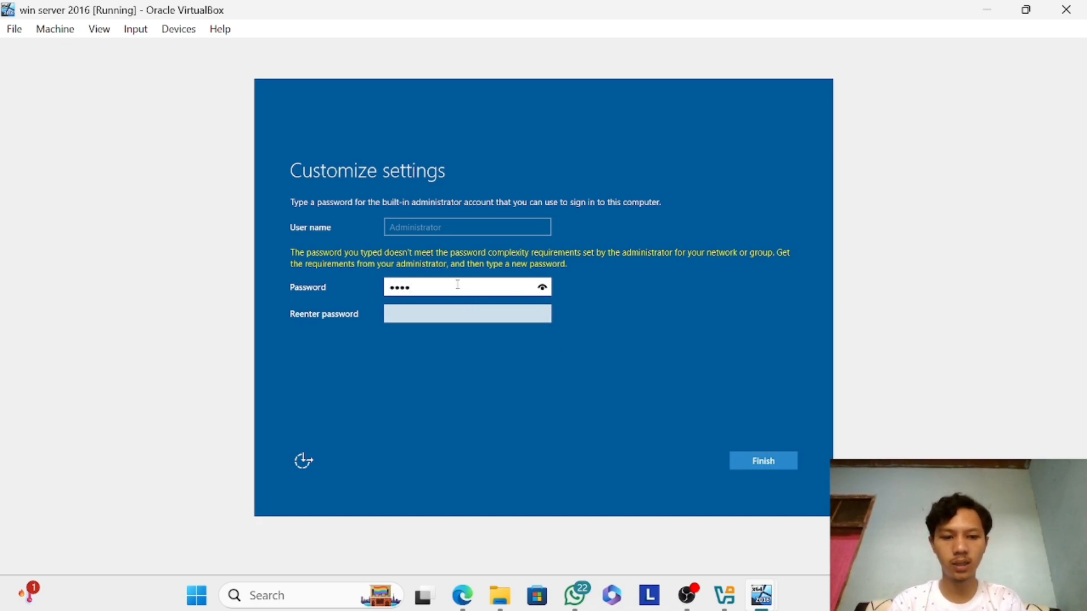
type("••••••")
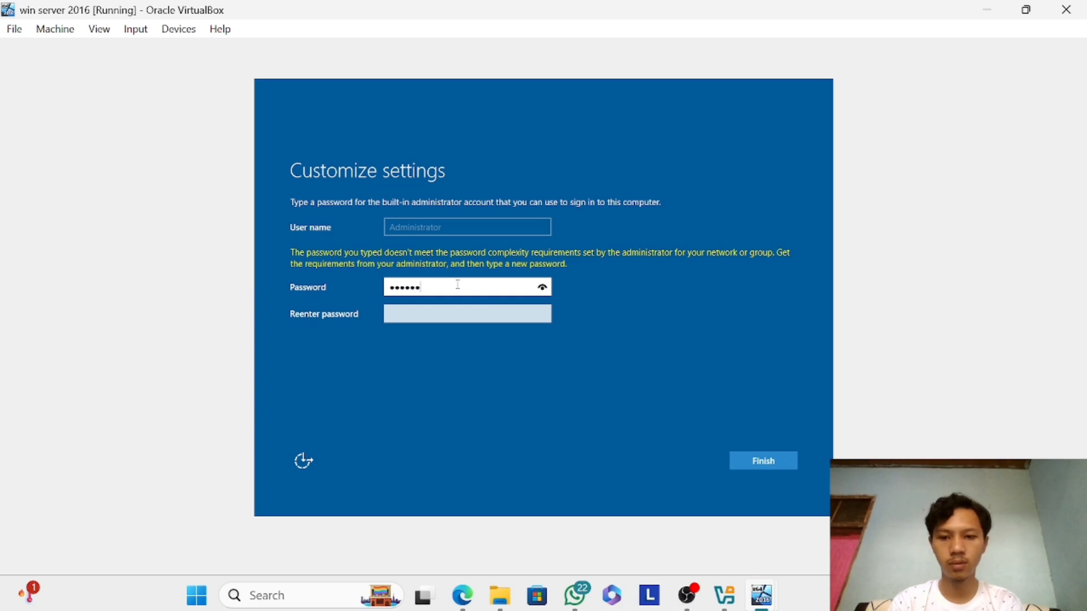
key("Tab")
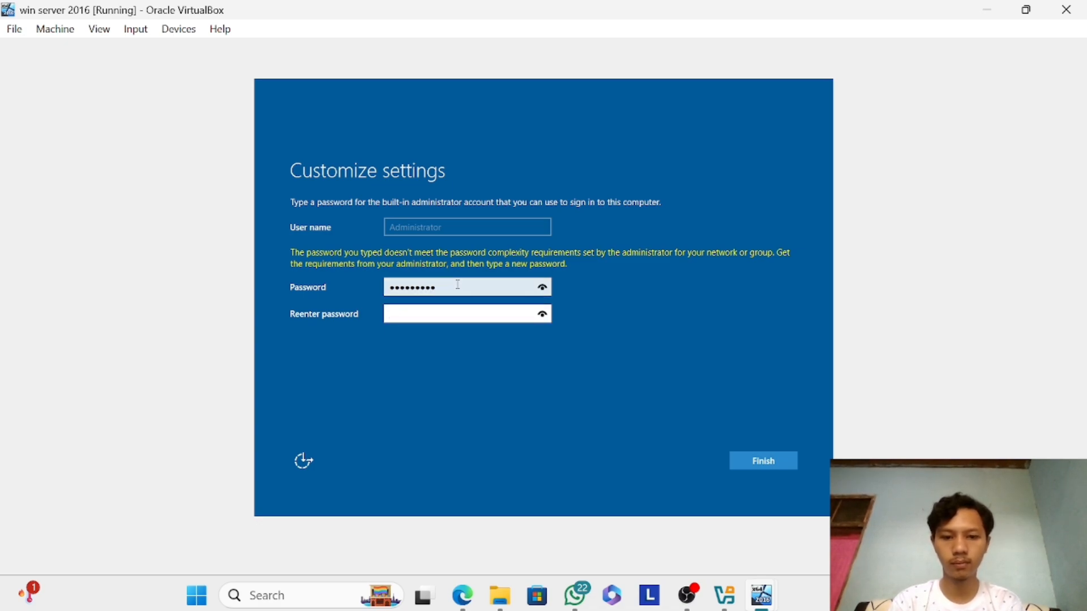
type("•••••••")
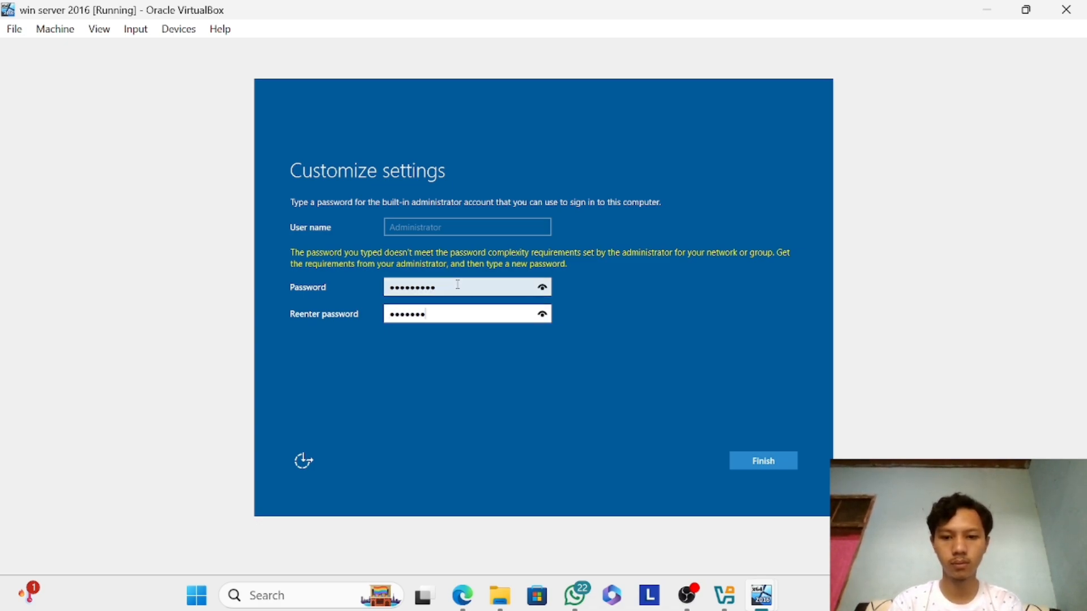
type("•••")
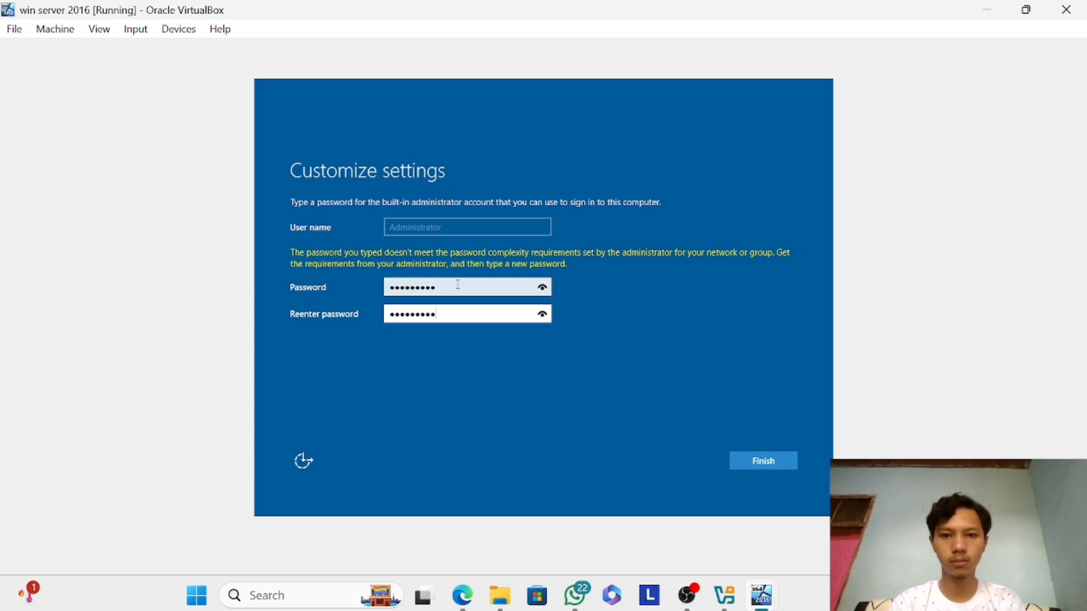
left_click(545, 288)
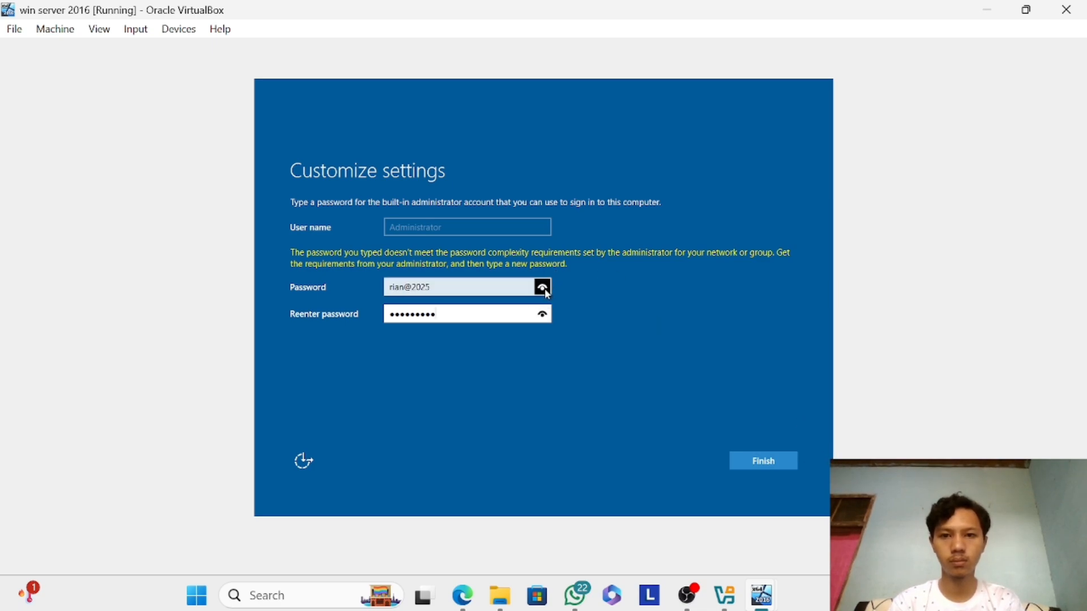
left_click(776, 460)
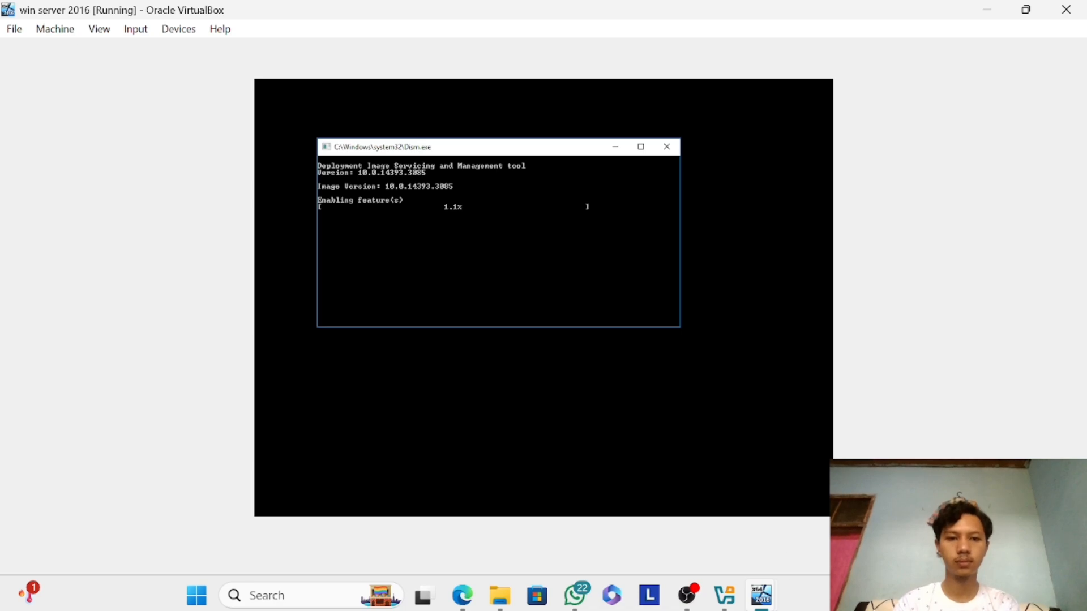
mouse_move(762, 596)
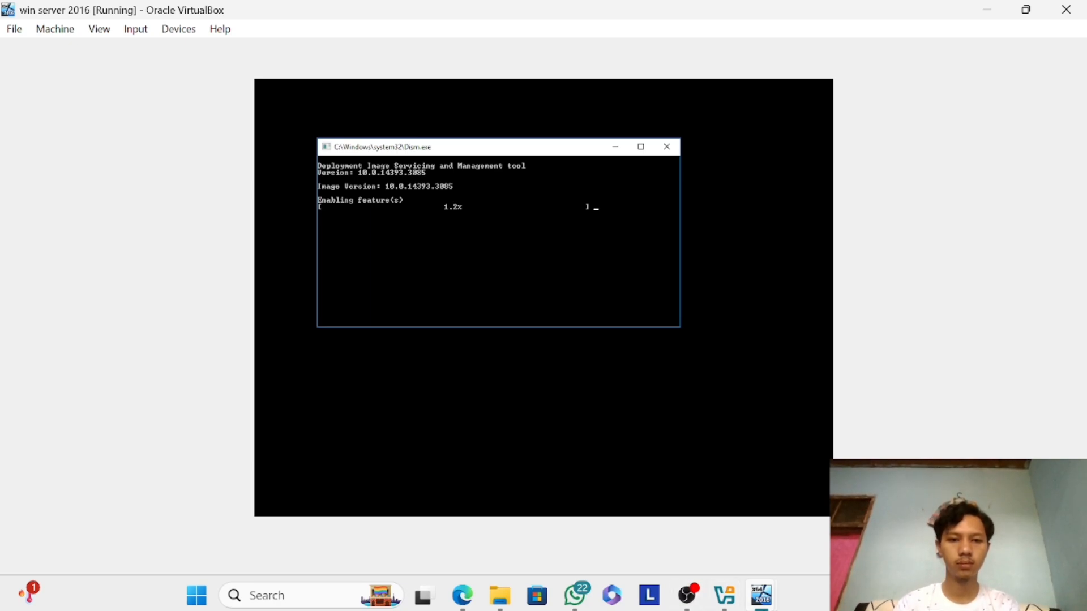
mouse_move(727, 593)
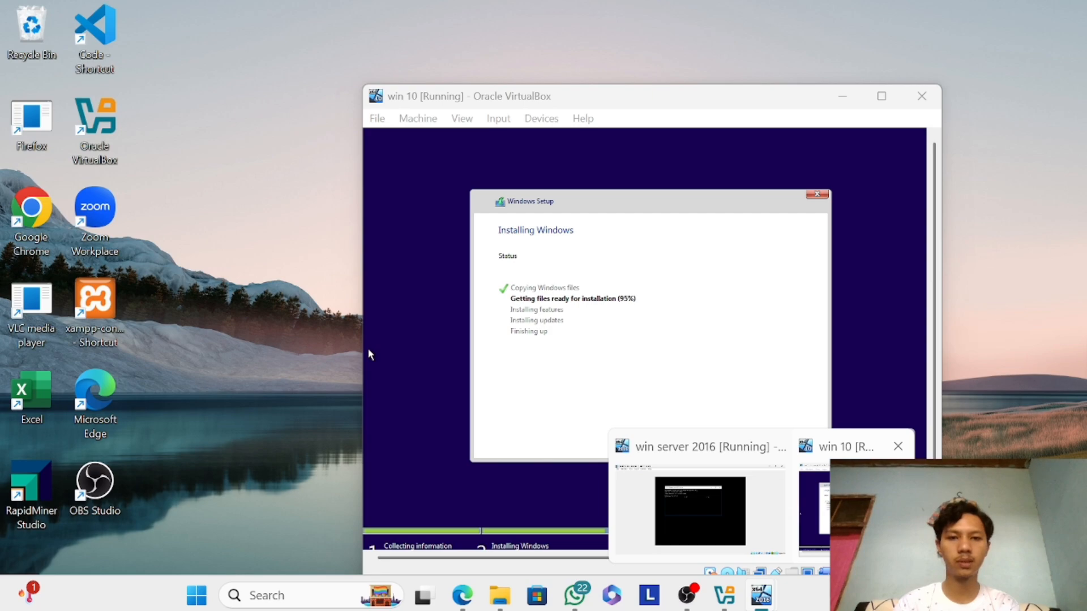
mouse_move(736, 501)
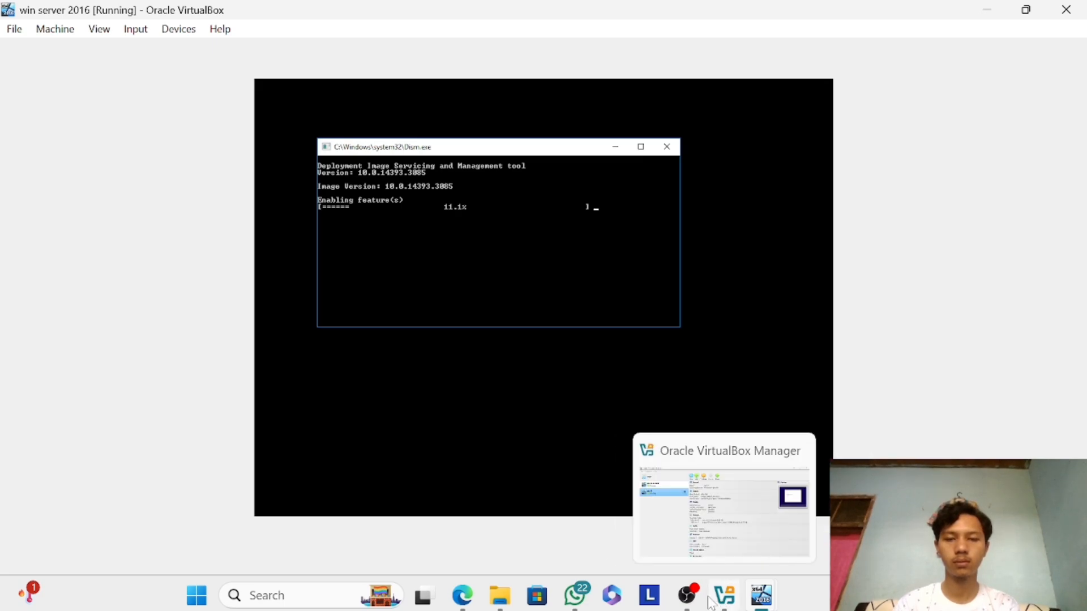
left_click(688, 594)
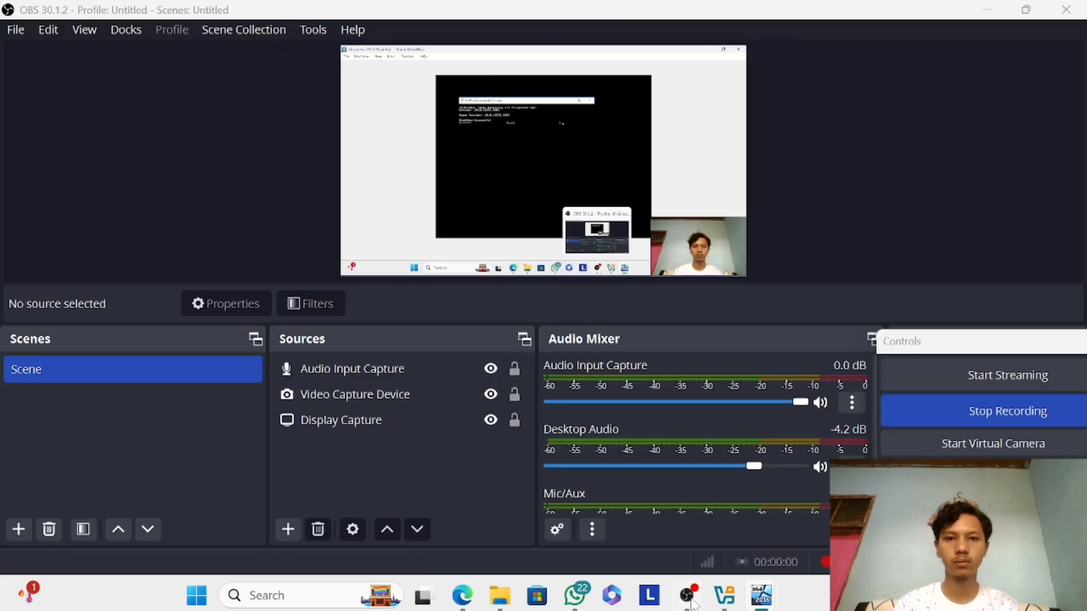
left_click(946, 412)
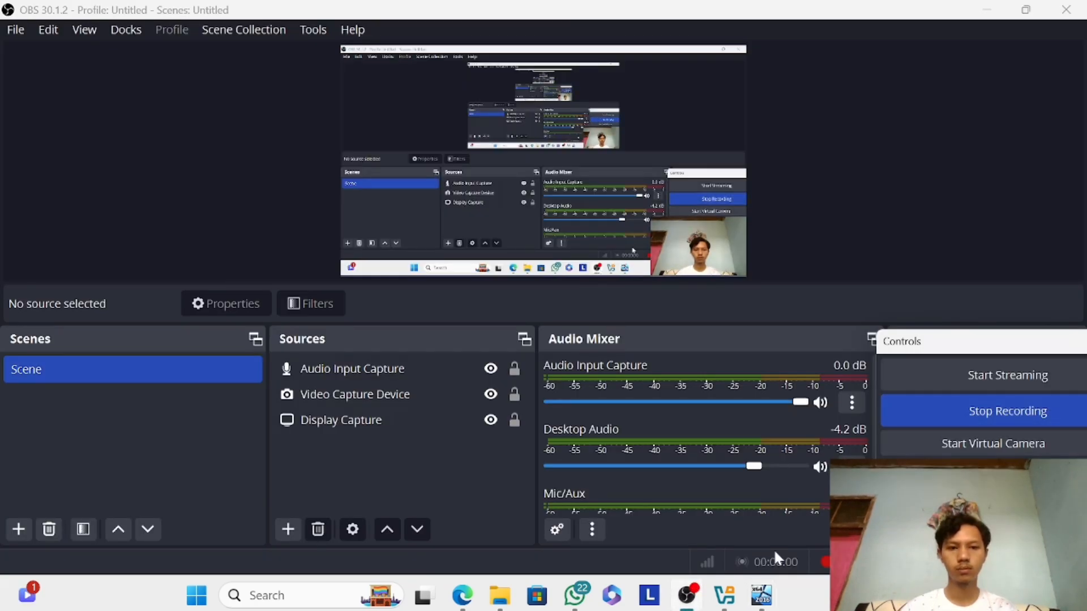
mouse_move(689, 601)
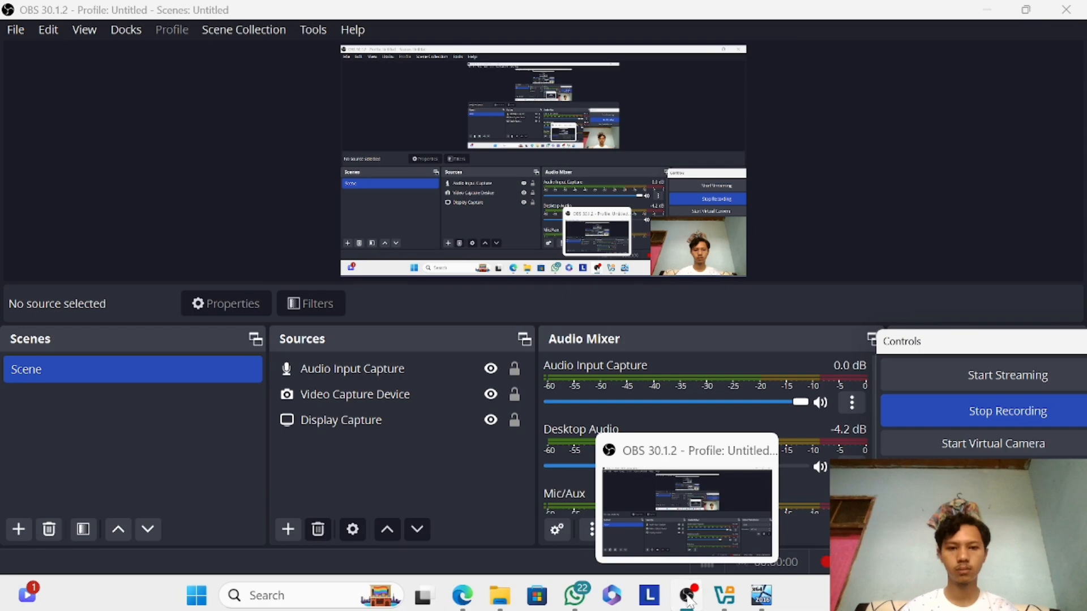
left_click(689, 598)
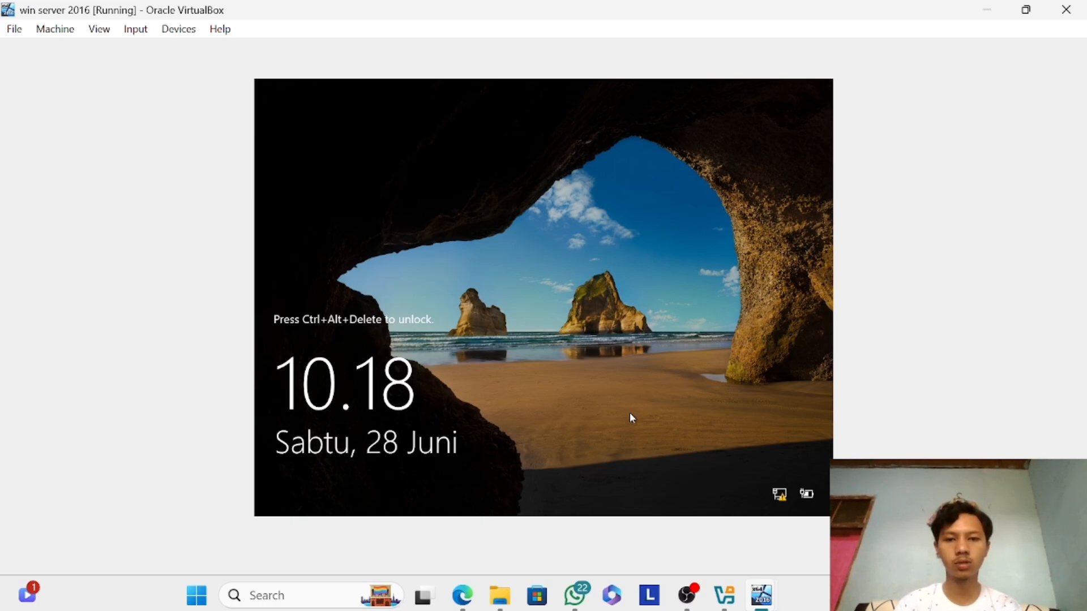
Unlock the Windows Server lock screen and try to sign in as Administrator with the account password.
key("ctrl+alt+Delete")
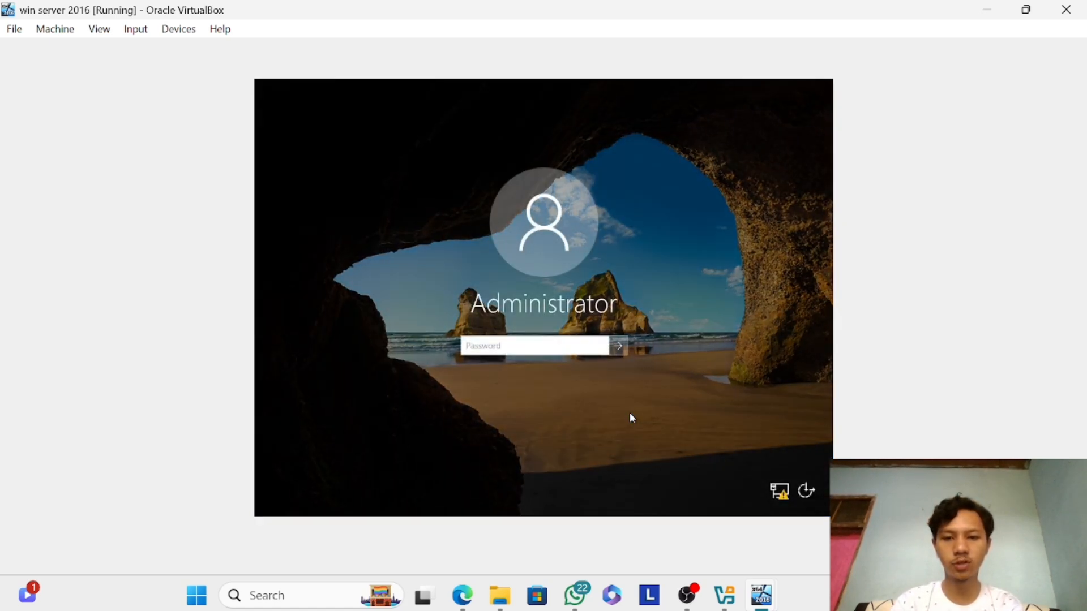
type("123456789")
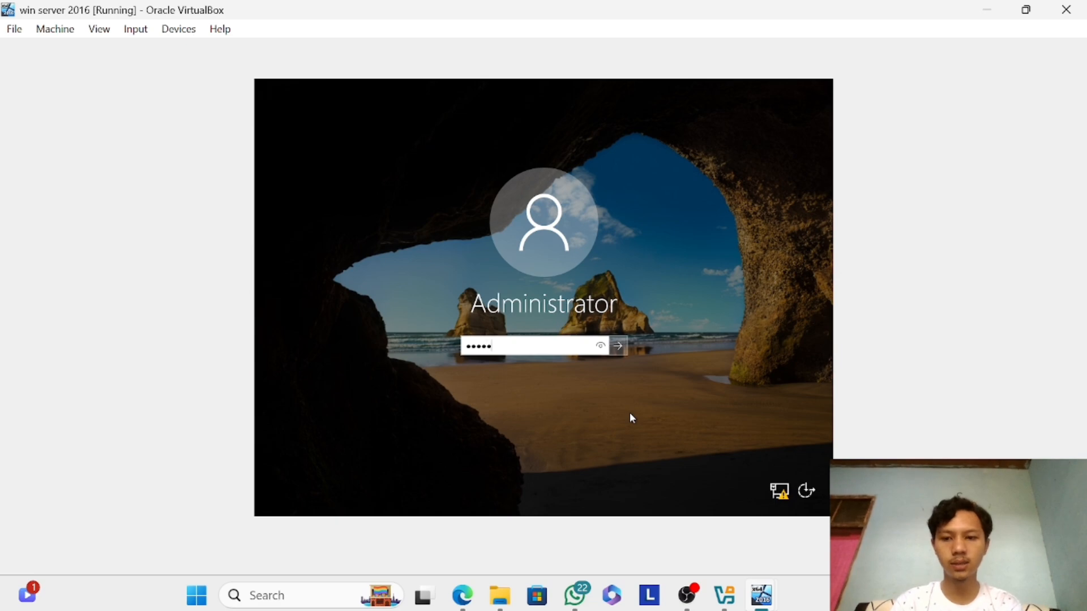
type("0")
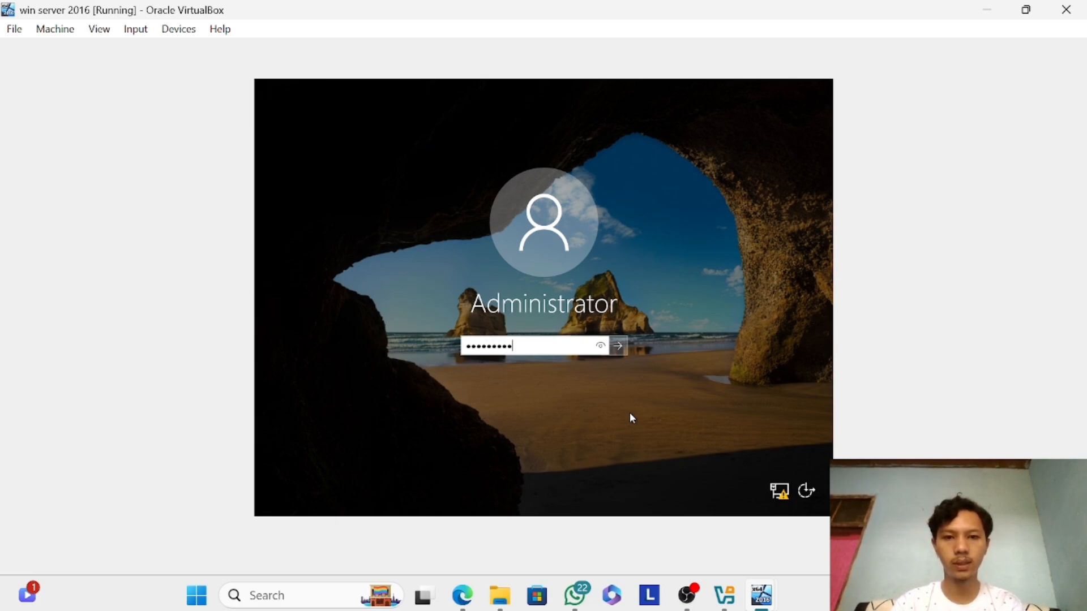
key("Return")
key("Return")
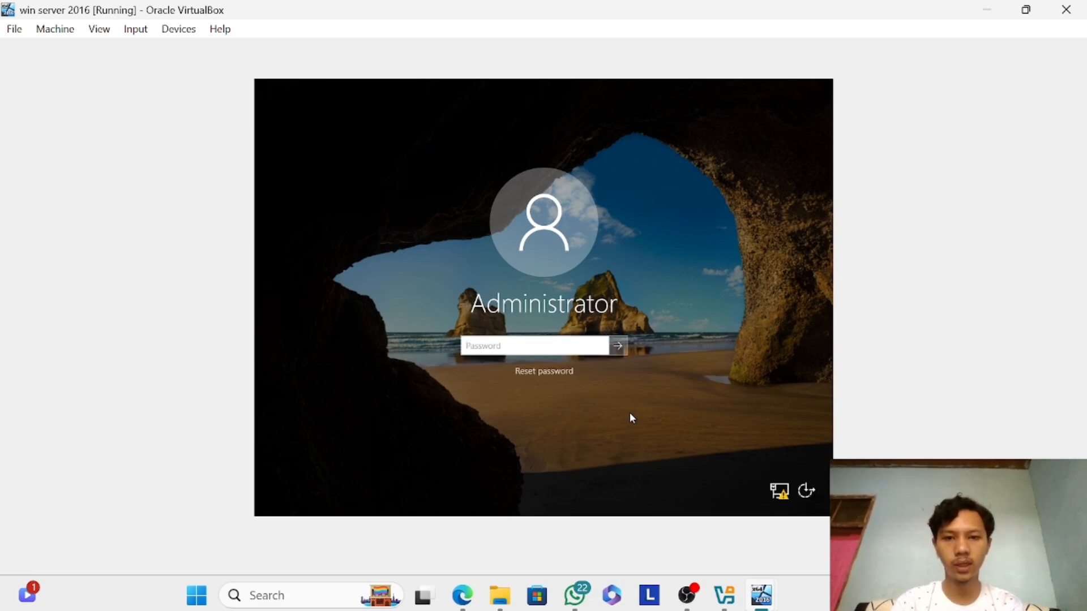
Re-enter the Administrator account's password and sign in to the server desktop.
type("12345")
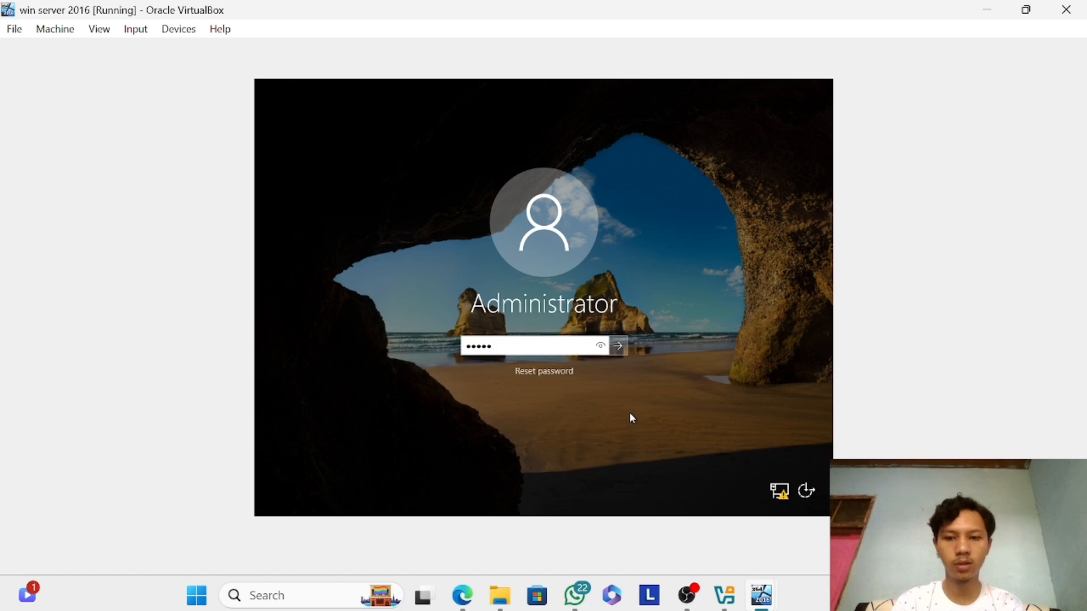
type("67890")
key("Return")
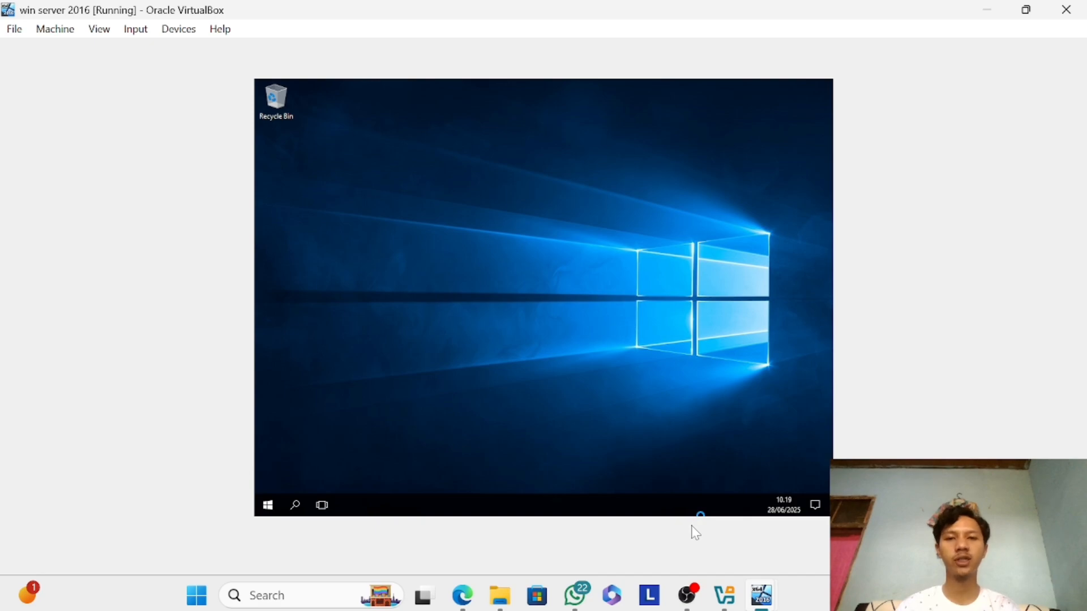
Open the Internet Protocol Version 4 (TCP/IPv4) properties of the server's Ethernet adapter through the network settings.
left_click(790, 502)
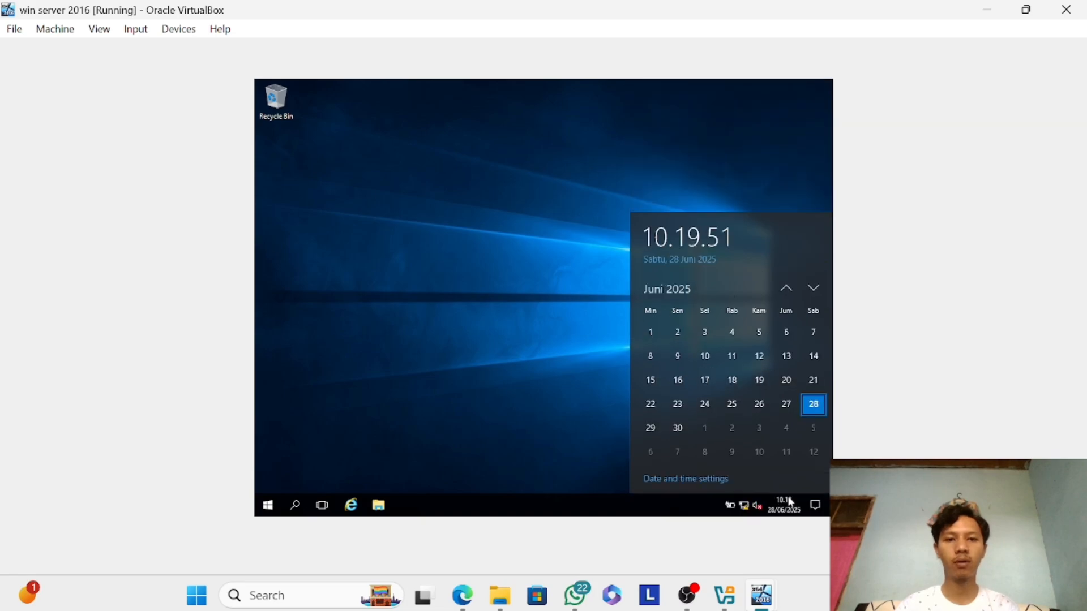
left_click(744, 505)
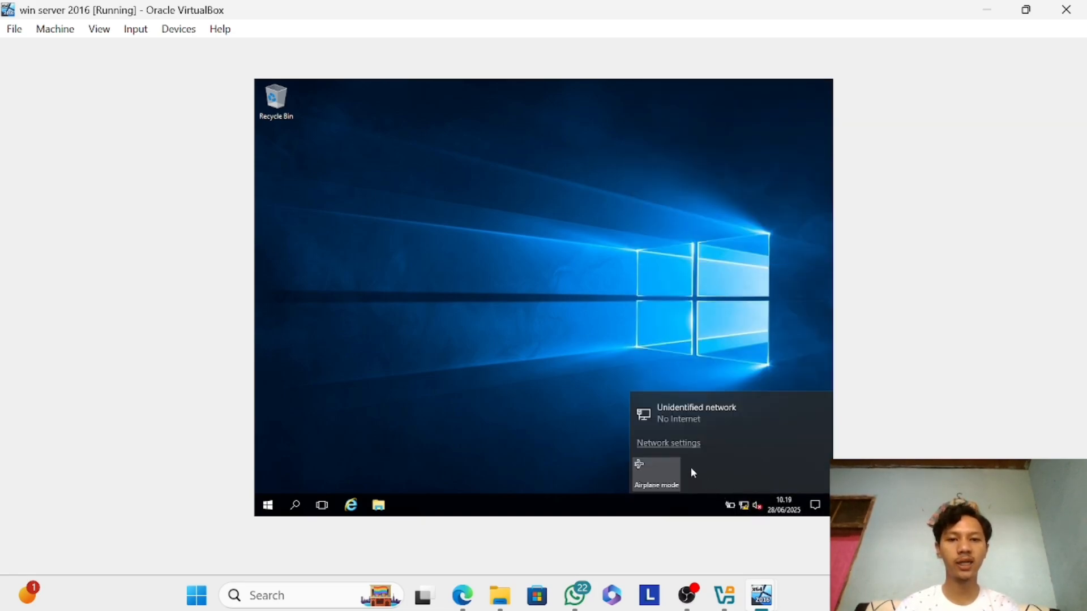
left_click(669, 444)
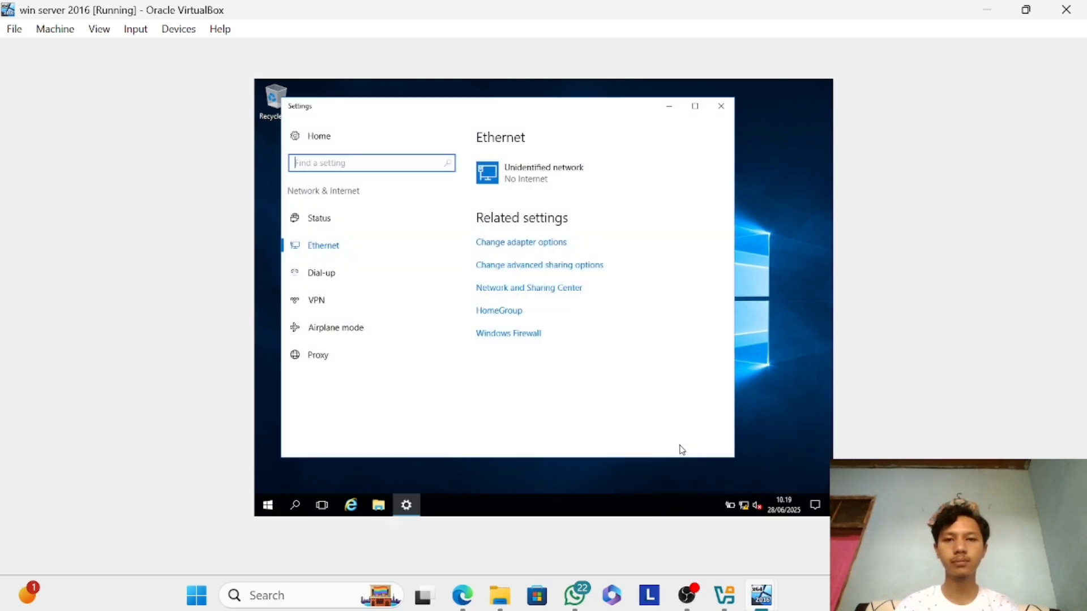
left_click(556, 243)
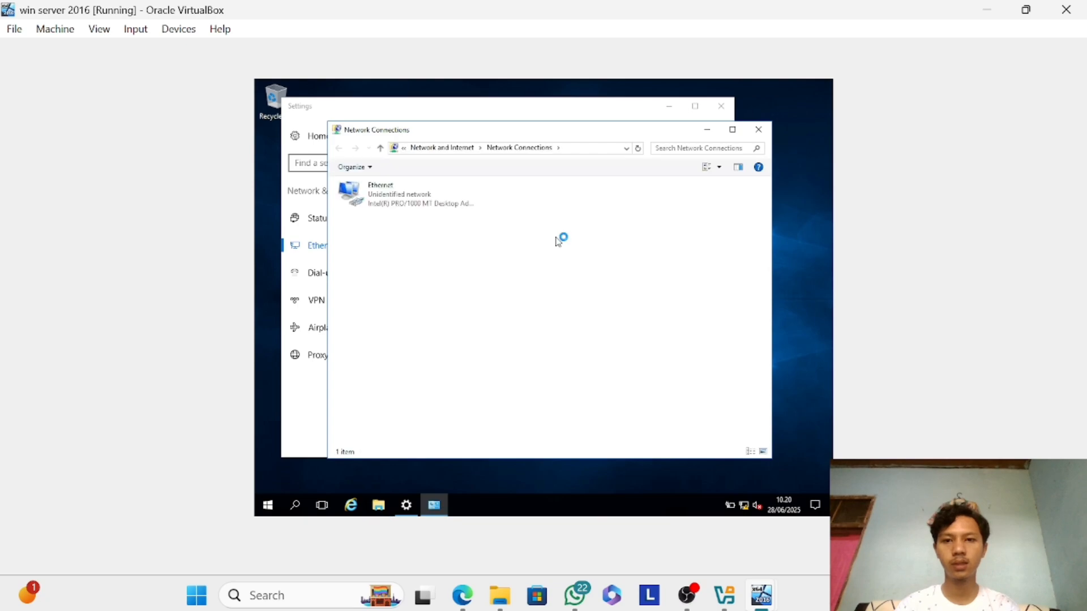
left_click(383, 186)
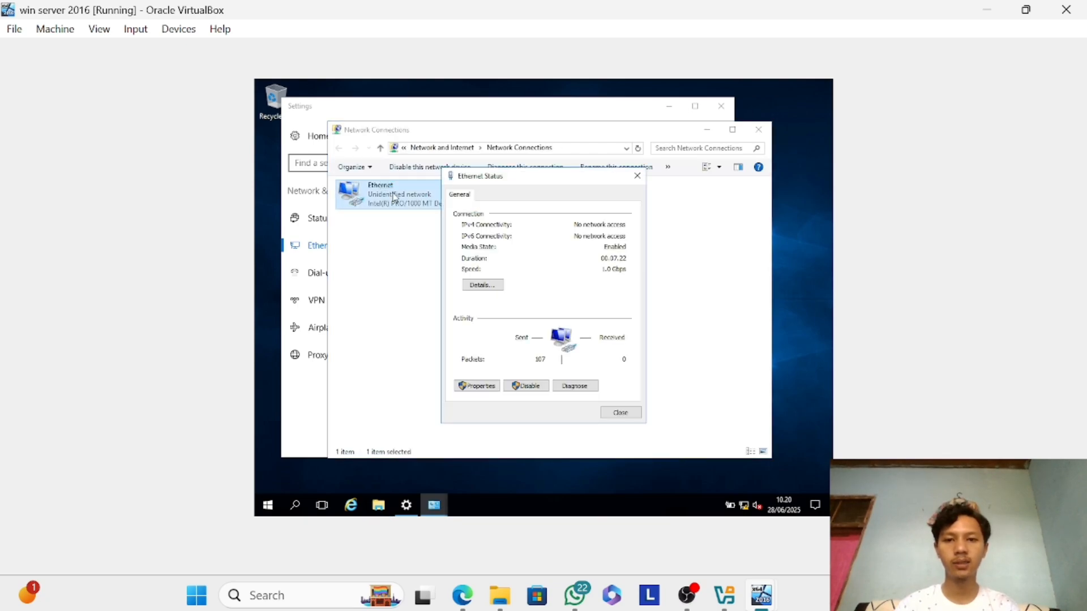
left_click(485, 387)
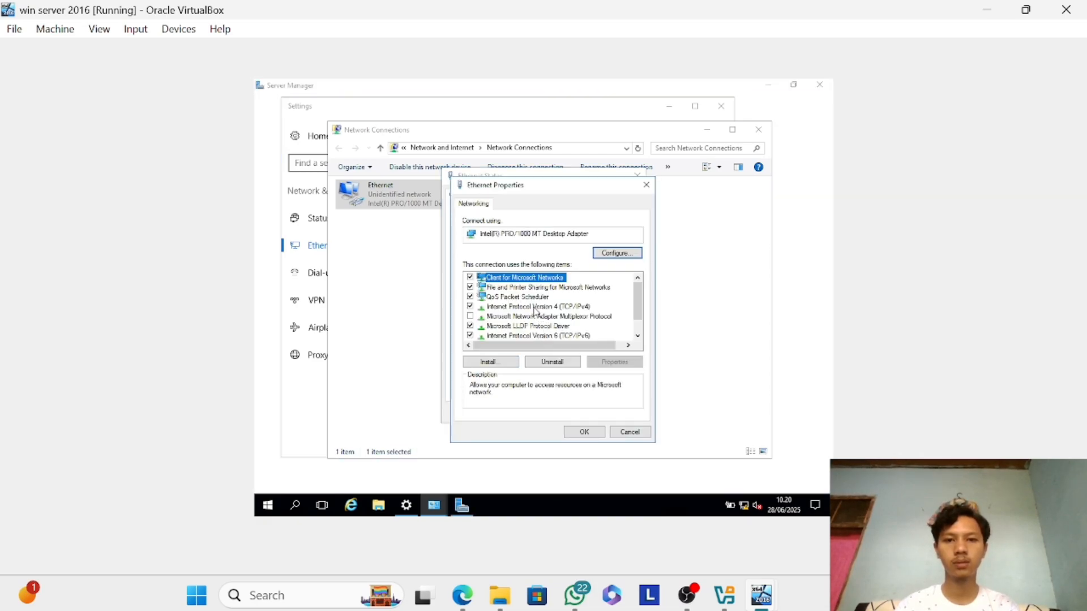
double_click(535, 307)
Assign the adapter the static IP address 192.168.10.1 with subnet mask 255.255.255.0.
left_click(535, 311)
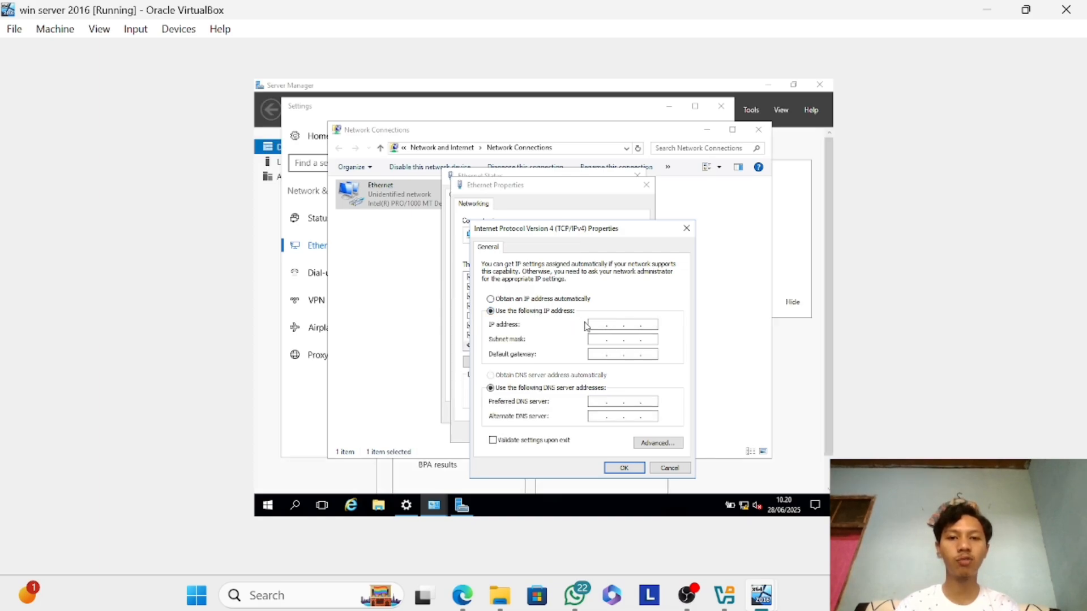
left_click(592, 324)
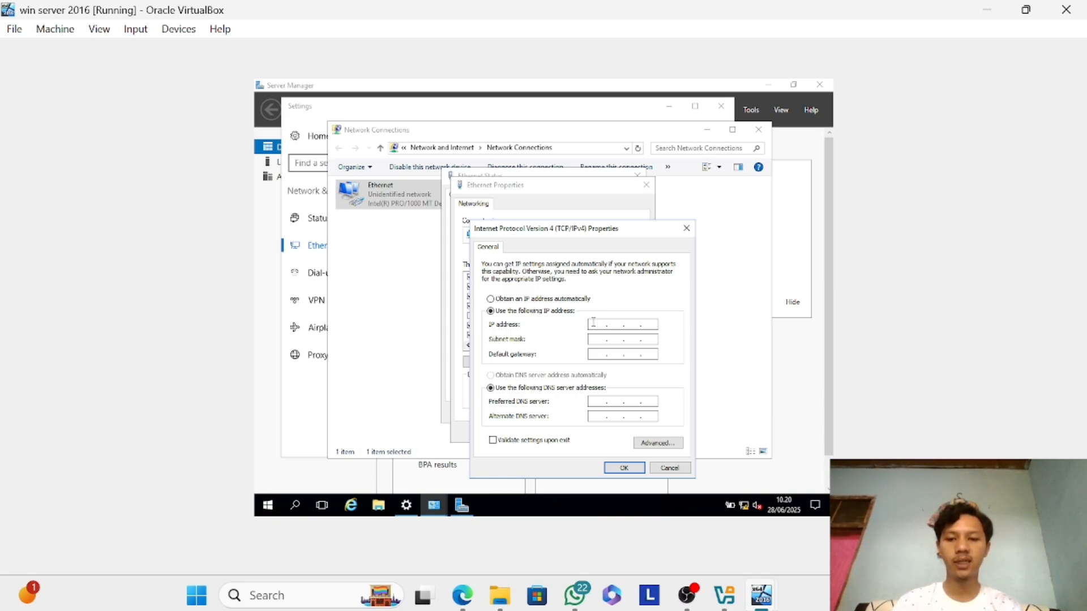
type("192 . ")
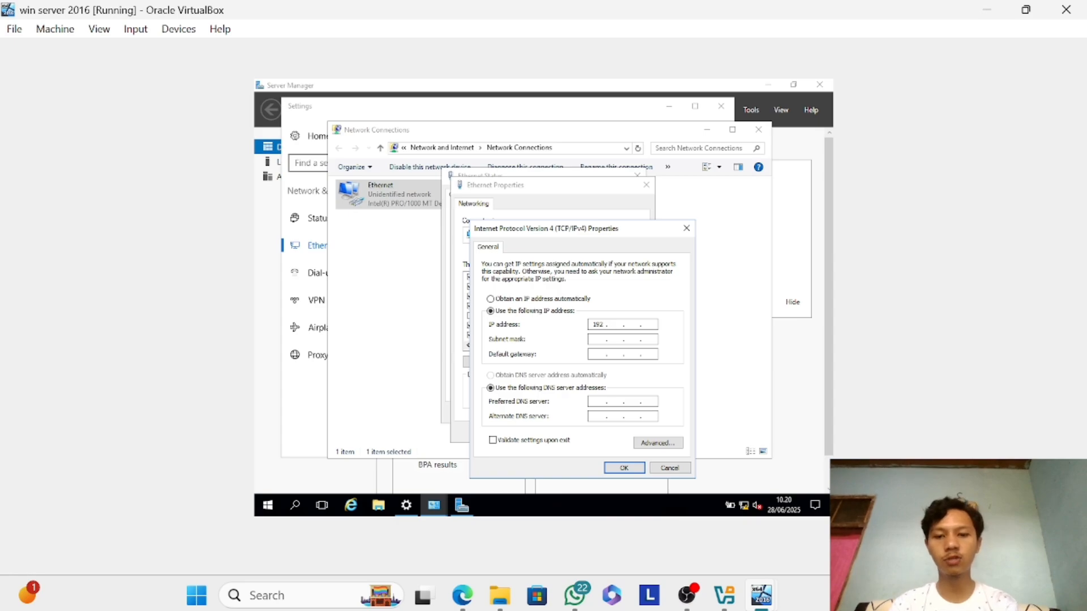
type("168 . 10 . ")
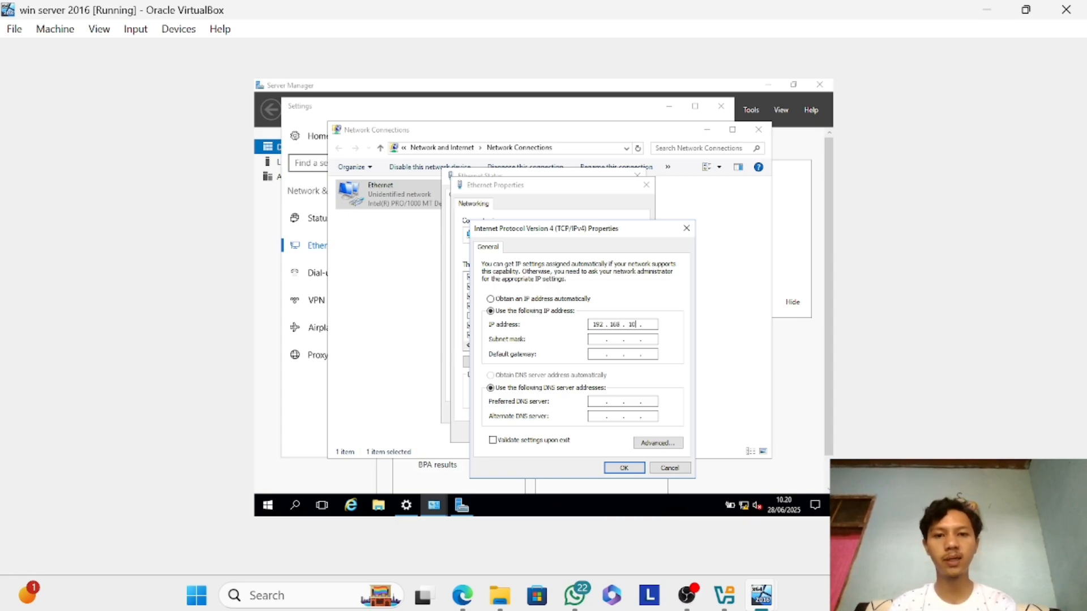
type("1")
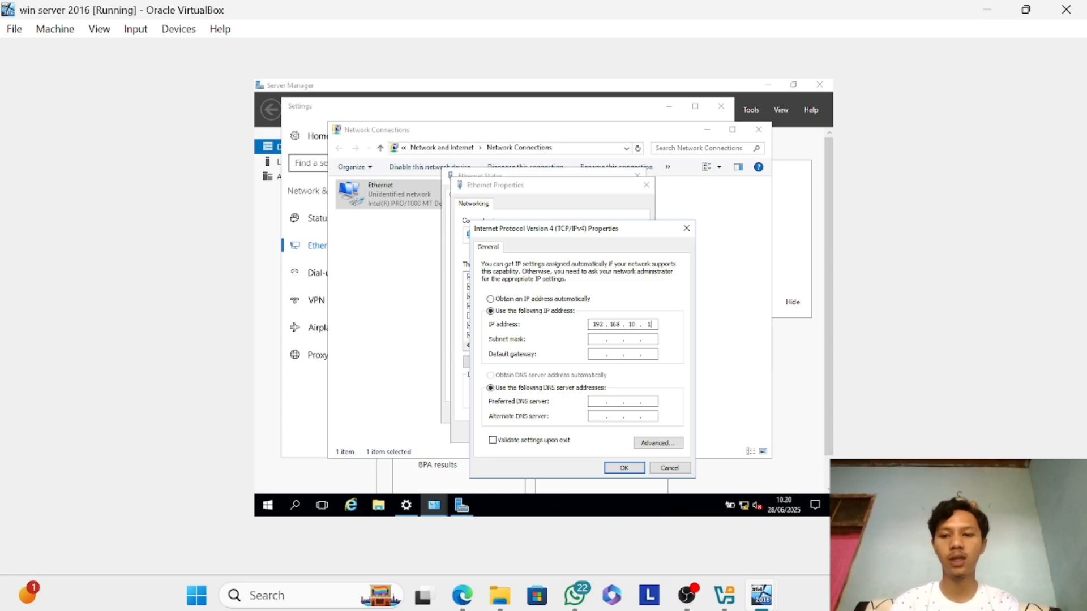
key("Tab")
key("Tab")
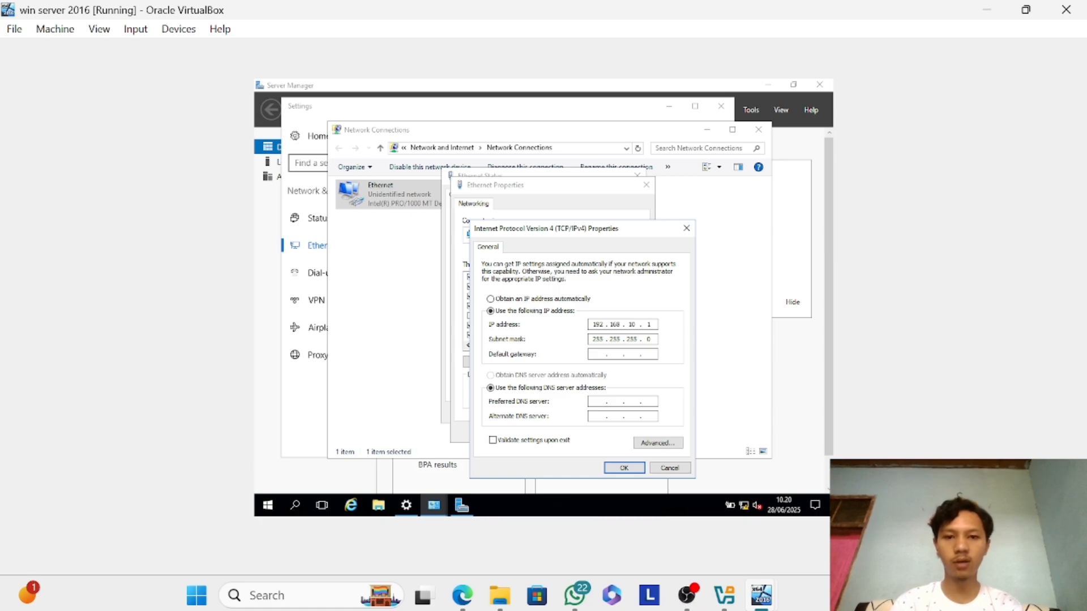
type("192 . 168 . 10 . 1")
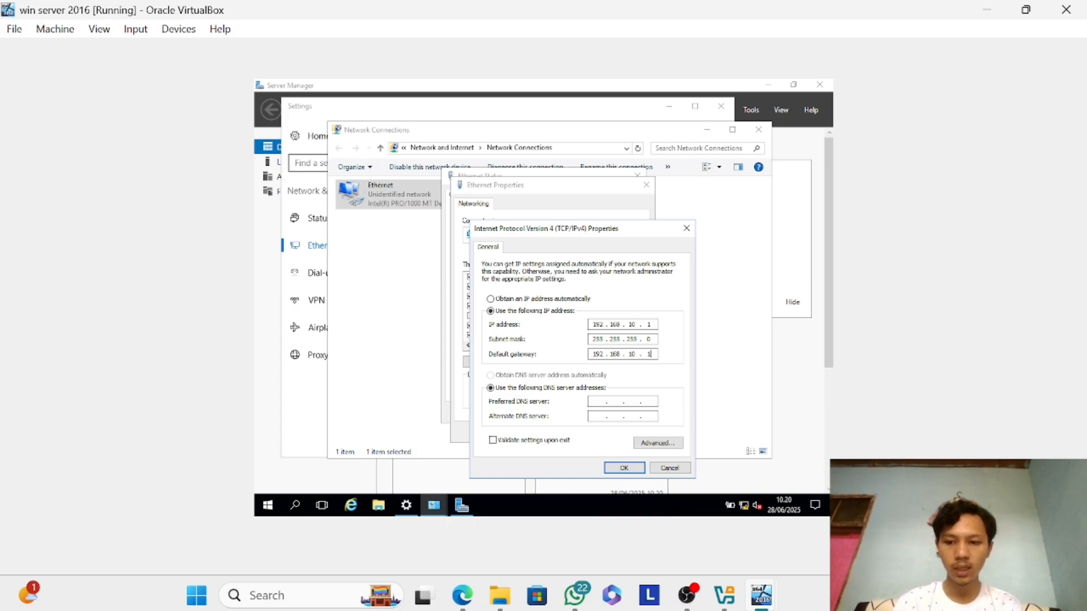
Set both the default gateway and the preferred DNS server to 192.168.10.1.
key("Tab")
key("Tab")
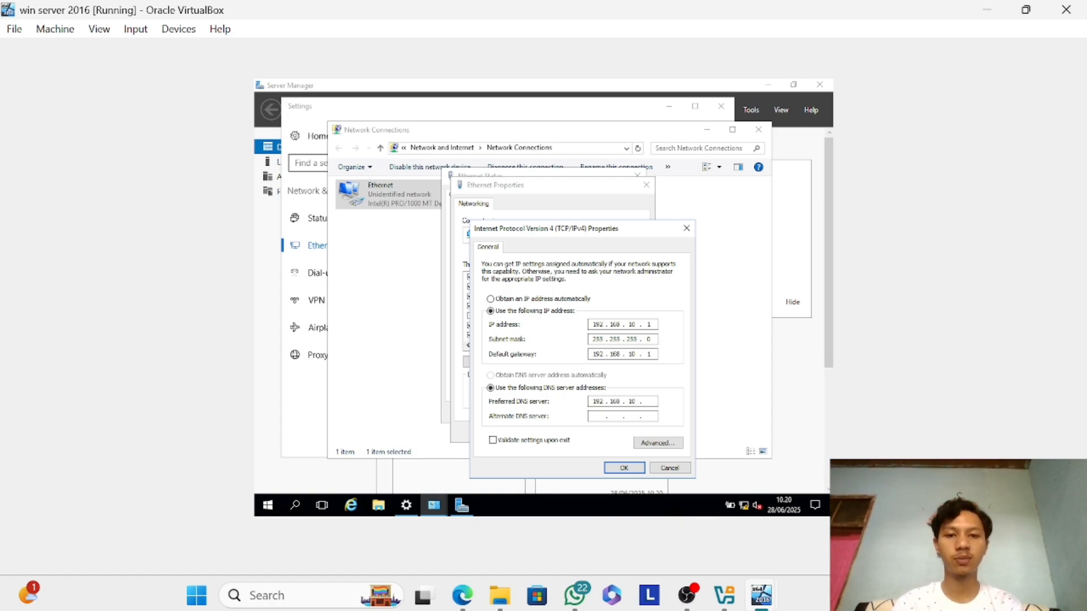
type("192 . 168 . 10 ")
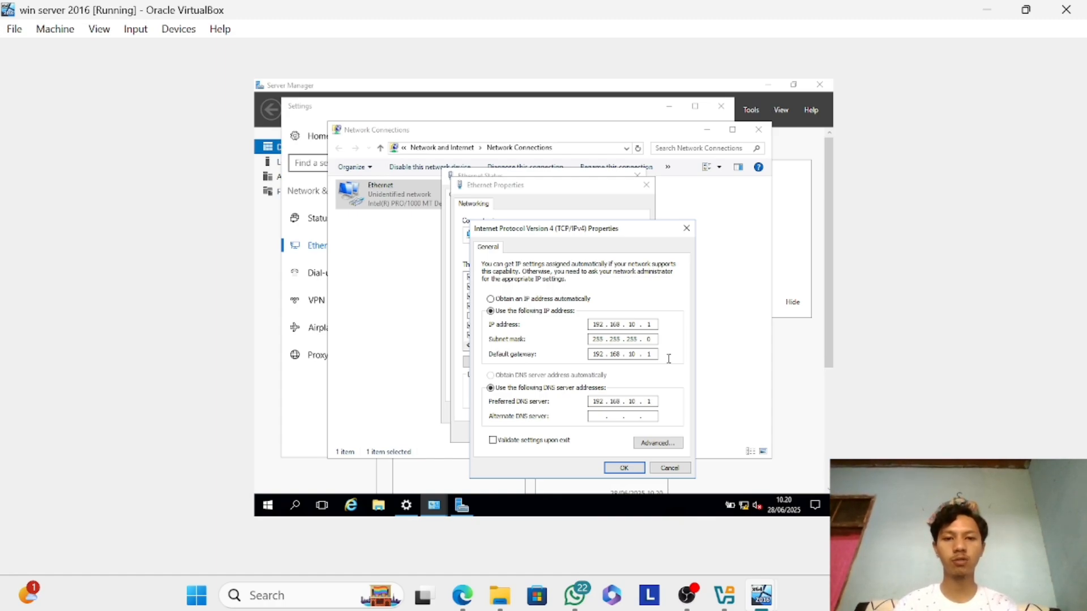
type(". 1")
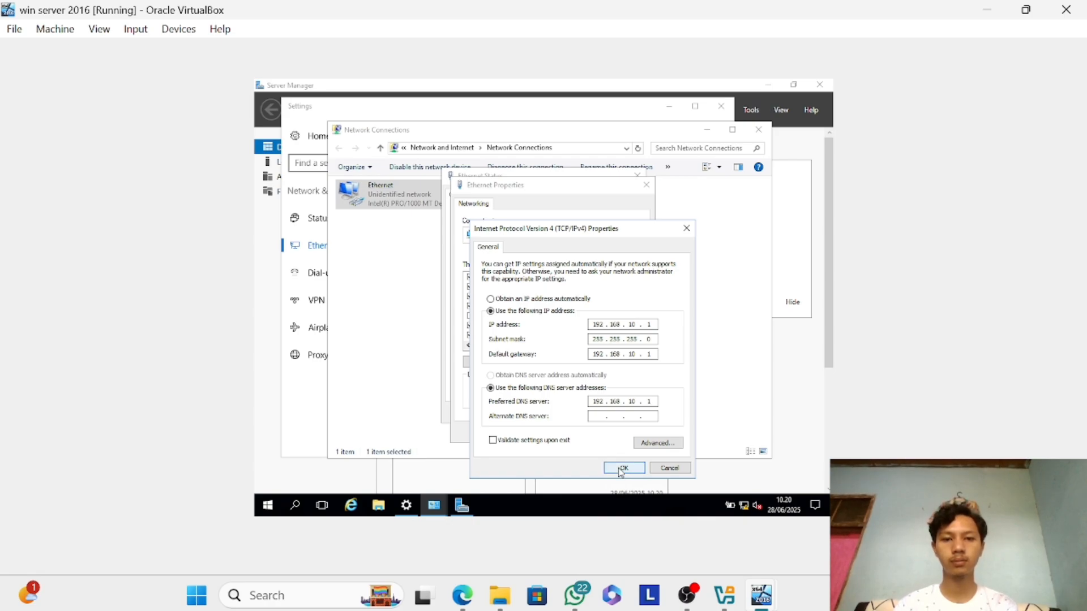
Apply the IPv4 configuration, closing the Ethernet dialogs and minimizing the Settings and Network Connections windows.
left_click(622, 469)
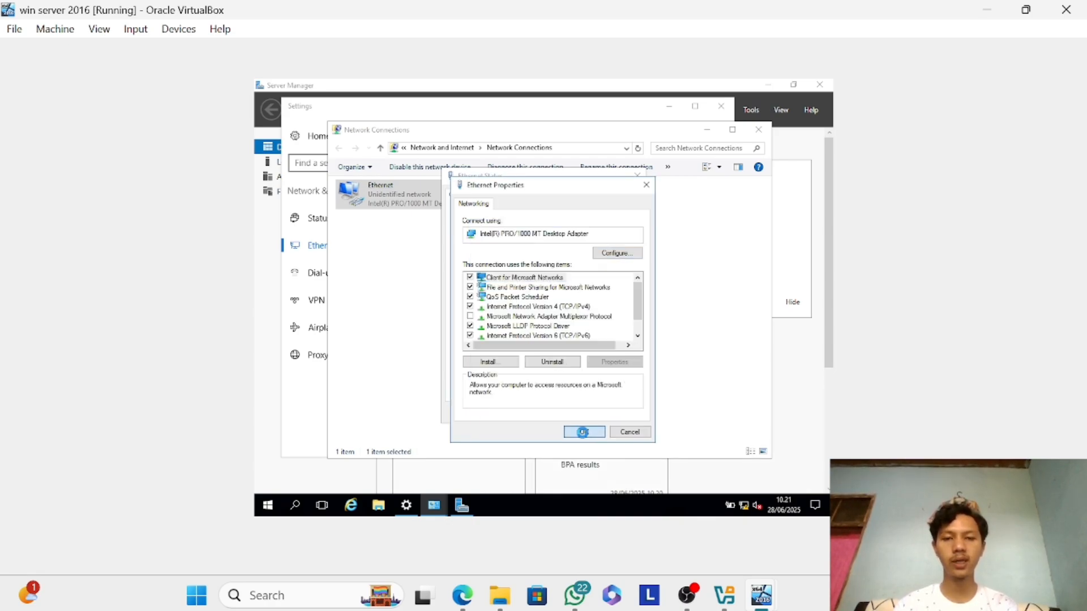
left_click(585, 433)
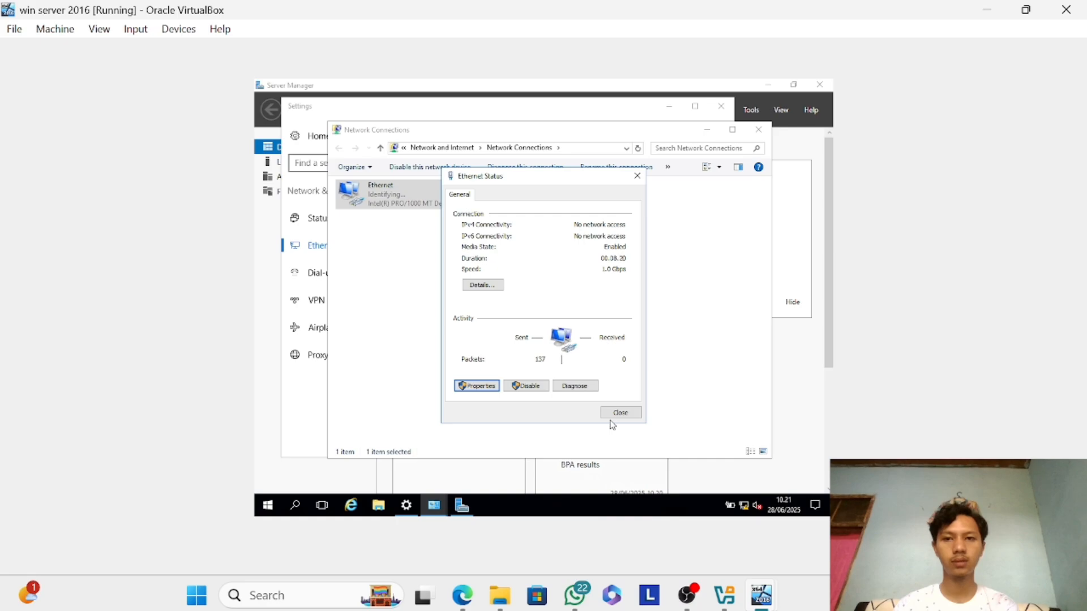
left_click(631, 417)
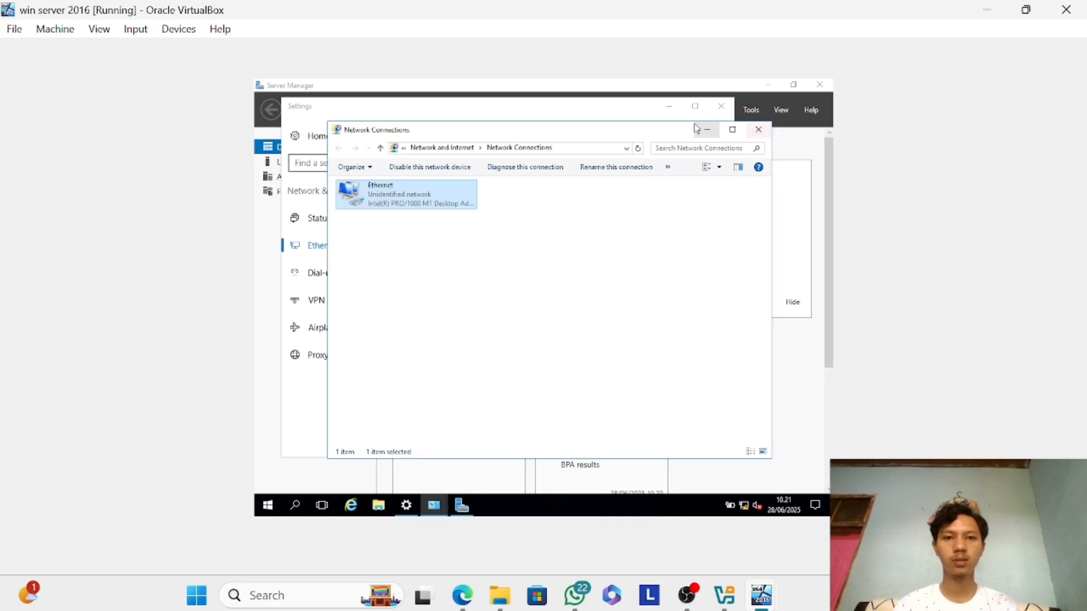
left_click(668, 107)
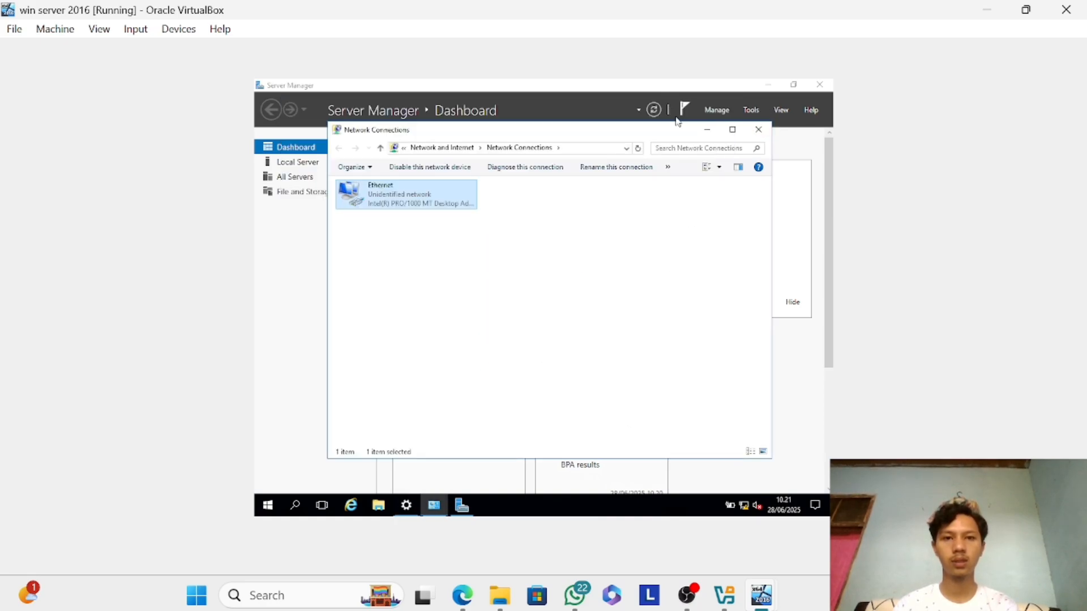
left_click(703, 129)
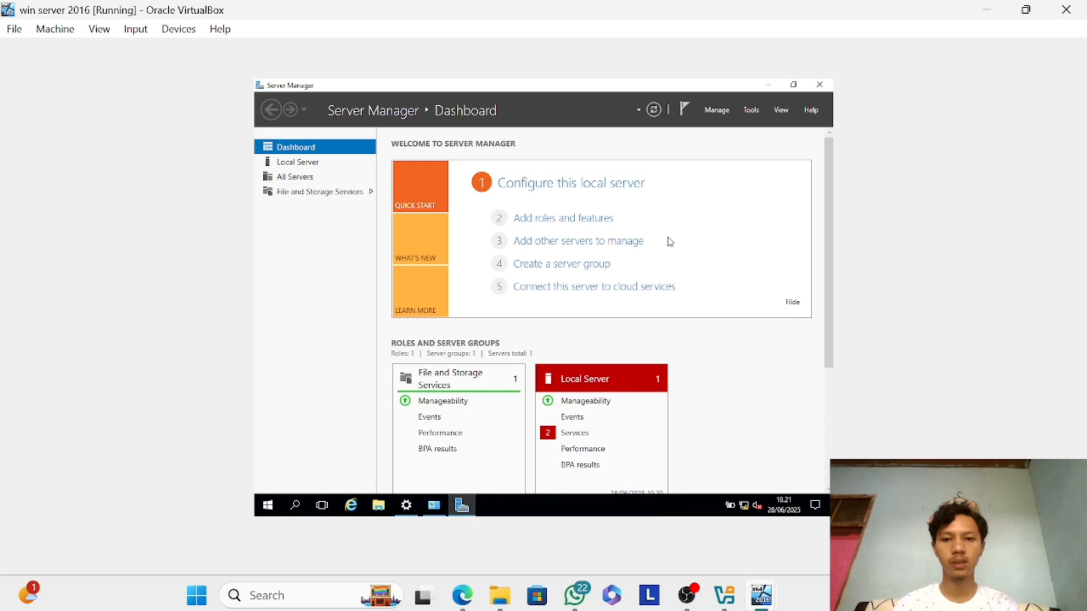
Open the System Properties for the computer name from the properties of This PC.
left_click(389, 513)
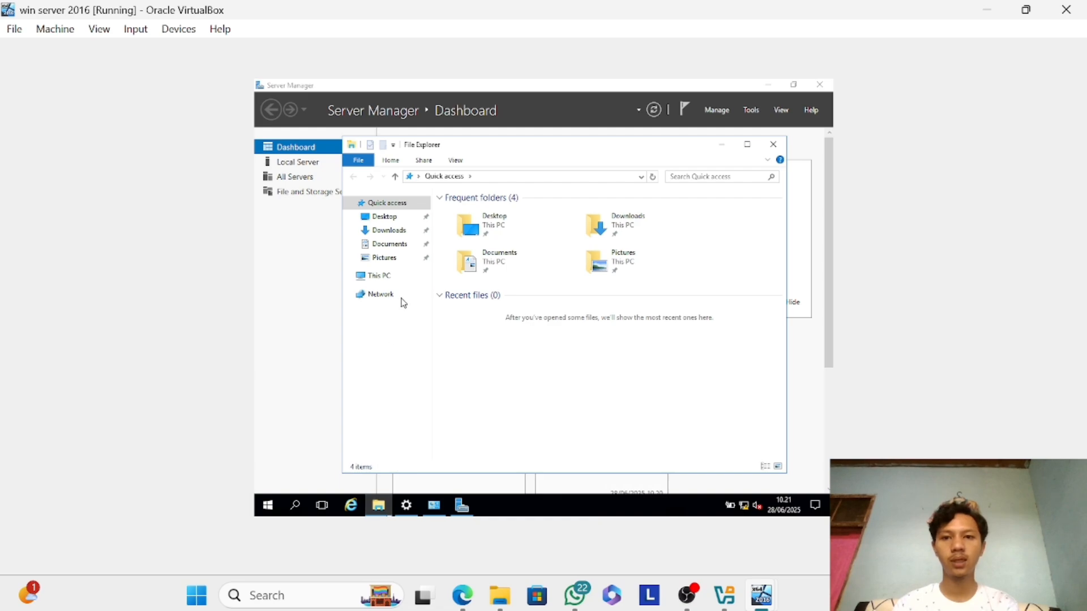
left_click(382, 278)
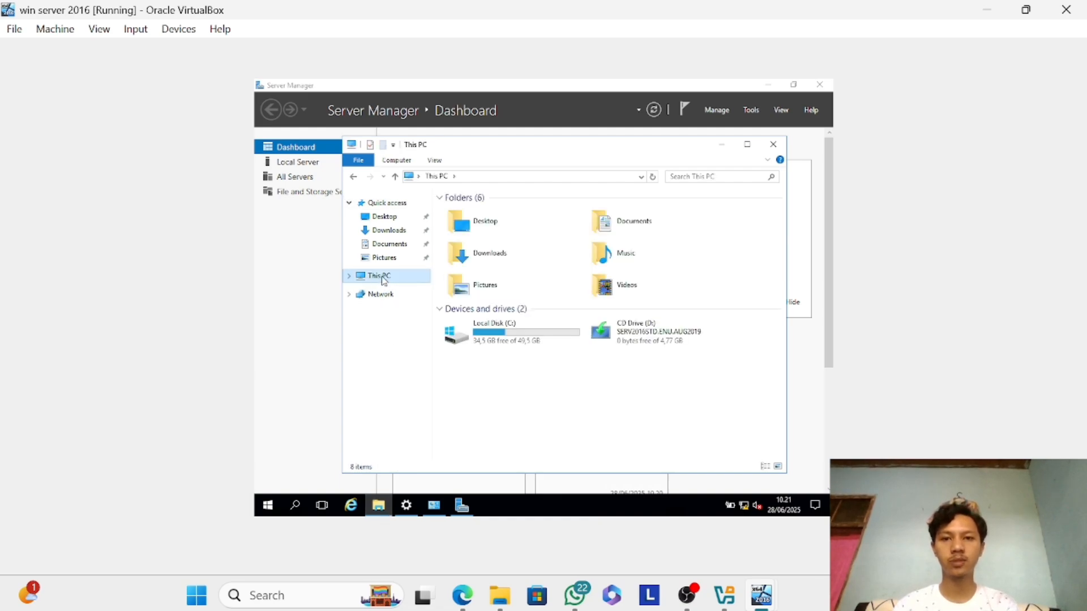
right_click(382, 278)
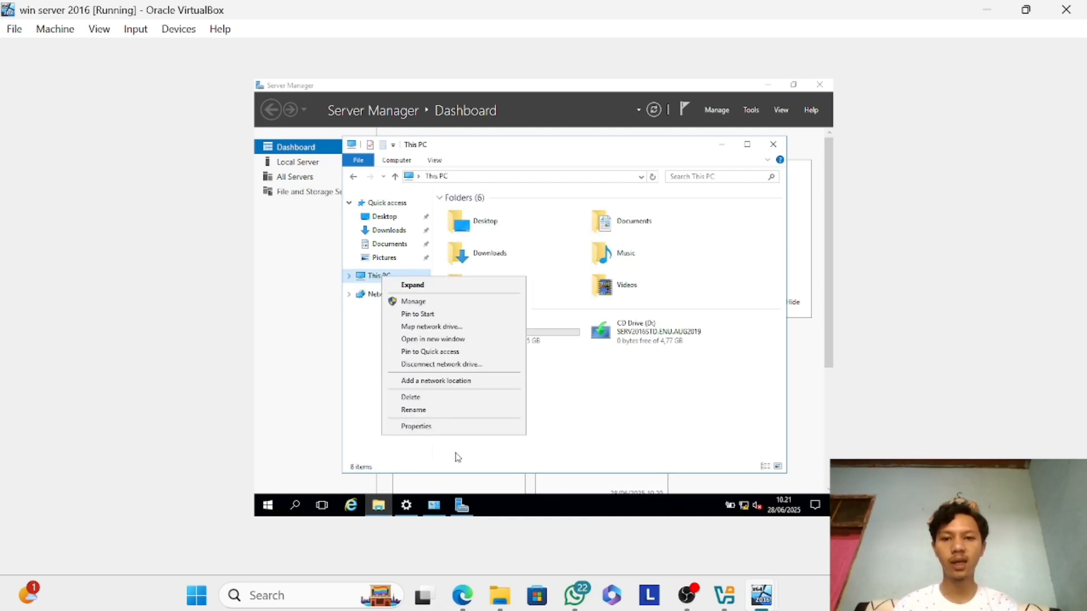
left_click(450, 428)
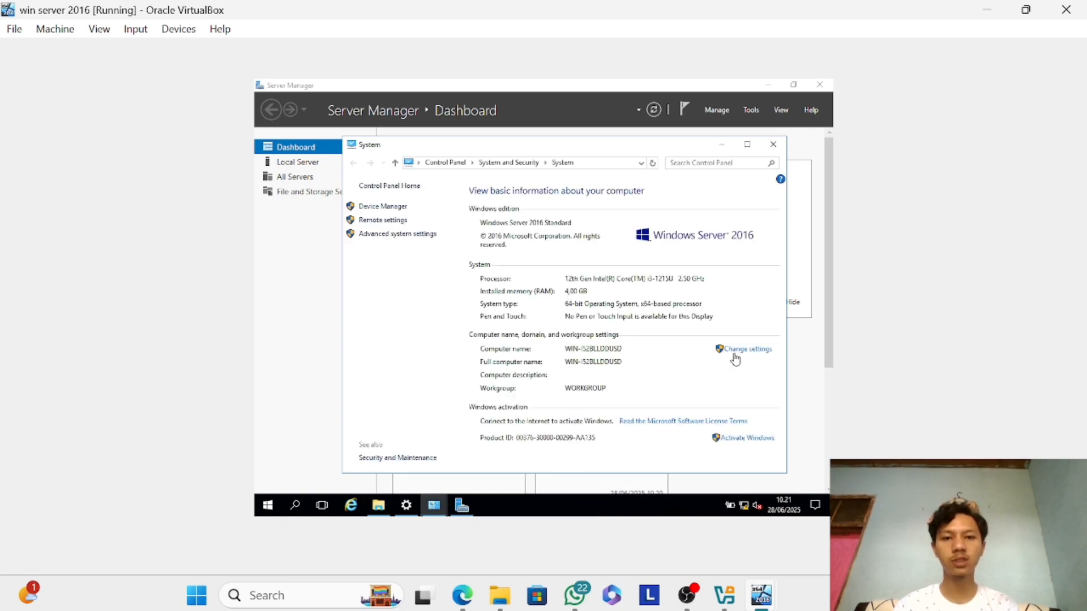
left_click(735, 351)
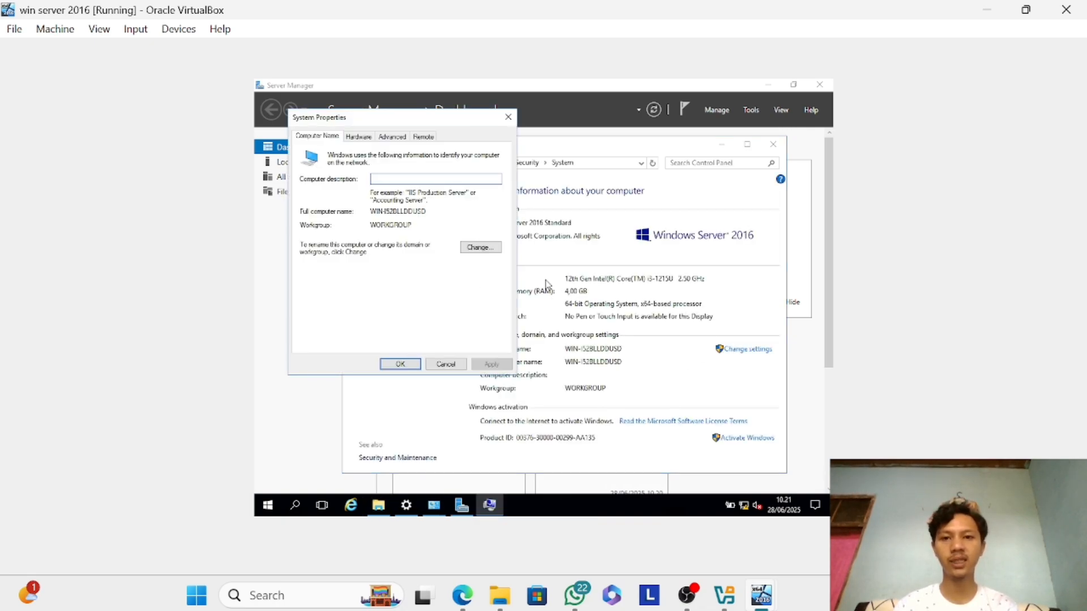
Rename the server computer to Server-PC, keeping it in the workgroup, and acknowledge the restart notice.
left_click(490, 258)
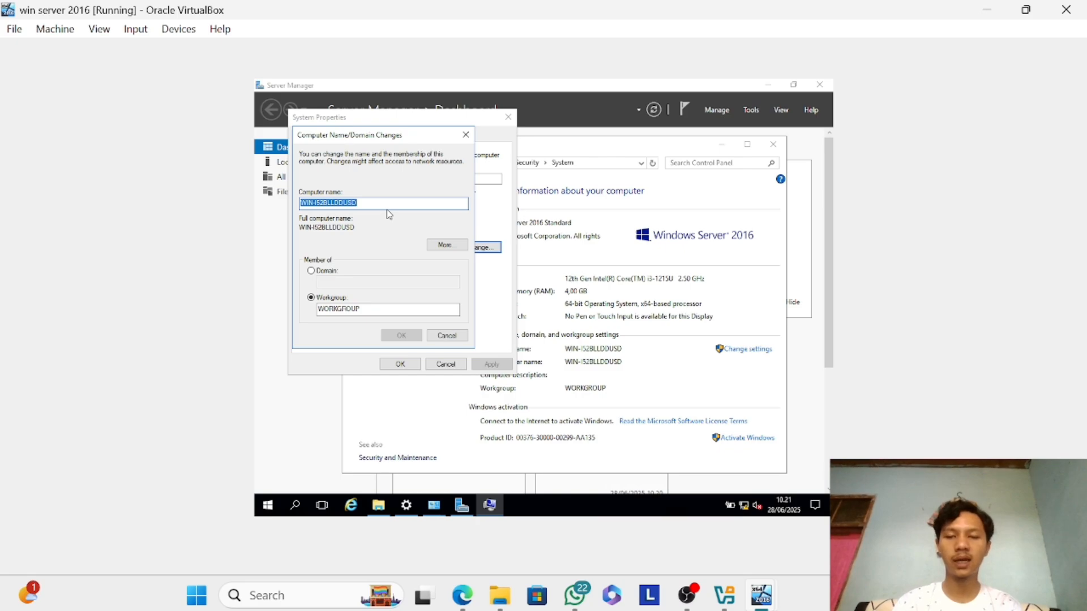
type("Server")
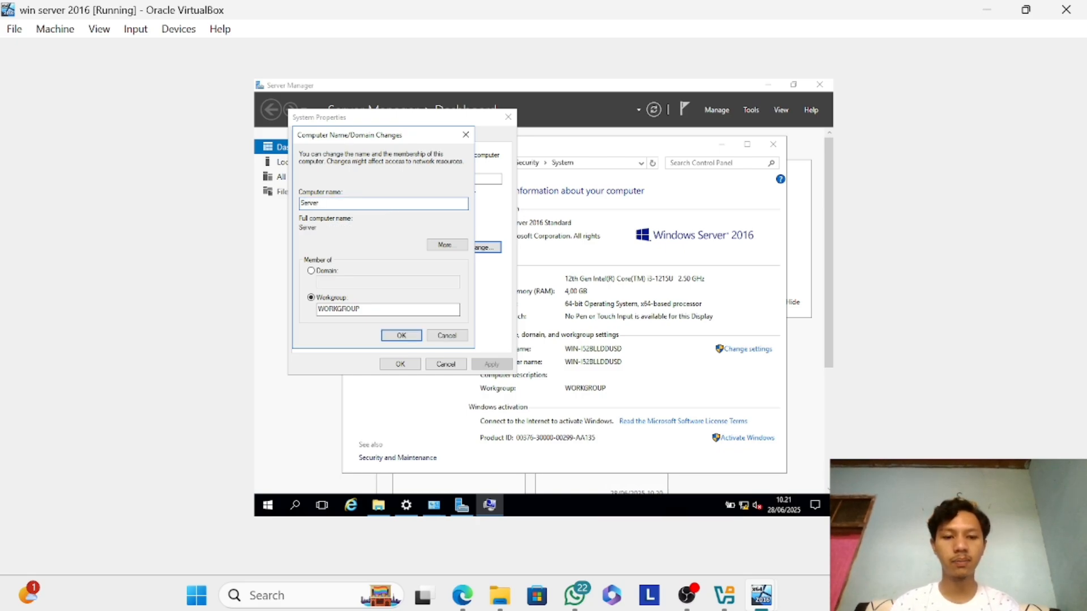
type("_")
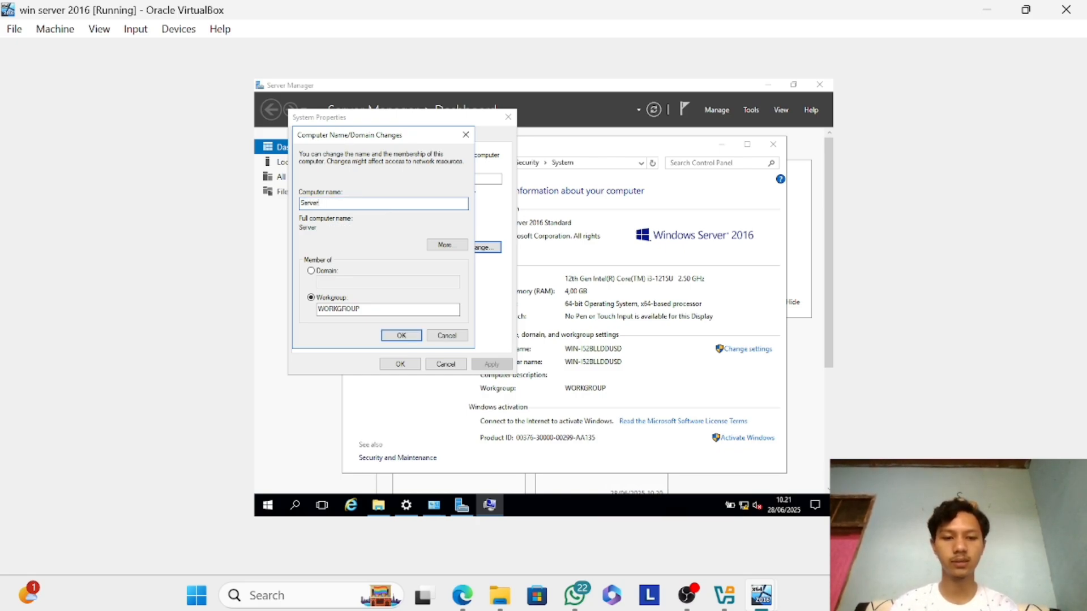
type("-PC")
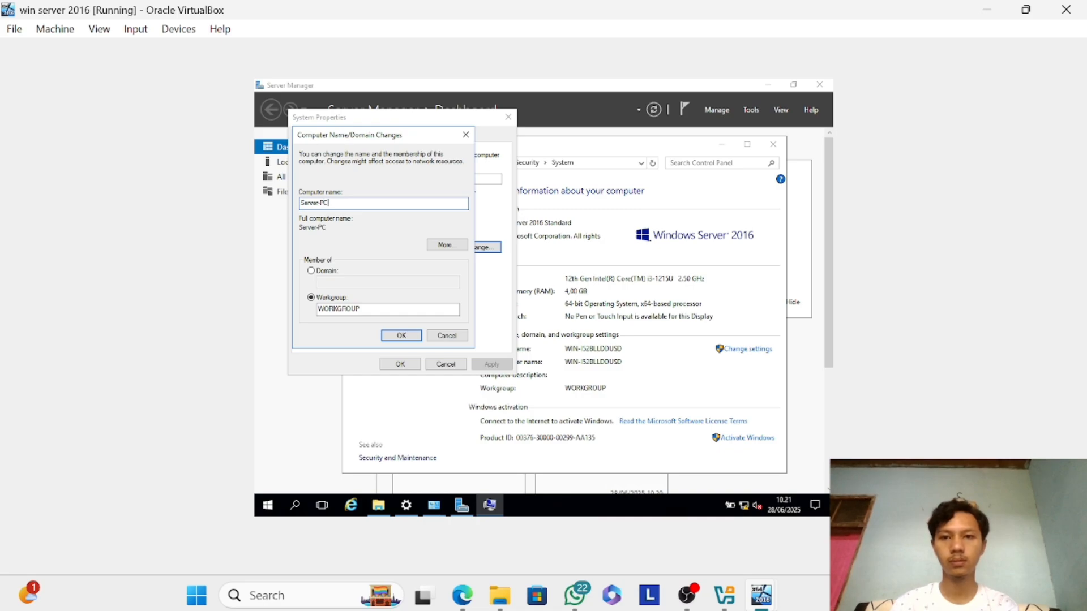
left_click(417, 333)
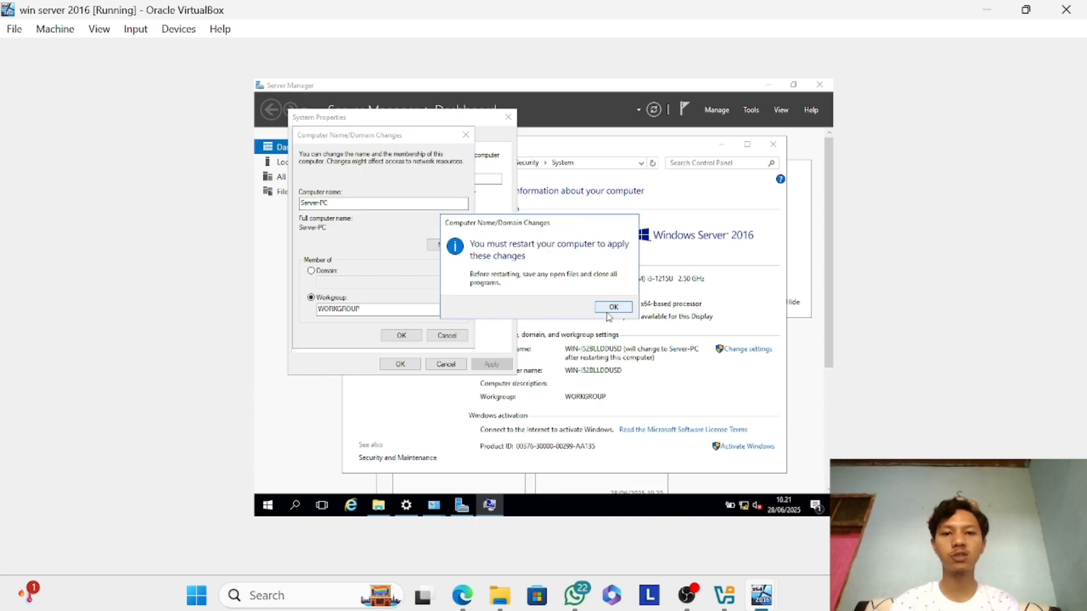
left_click(612, 307)
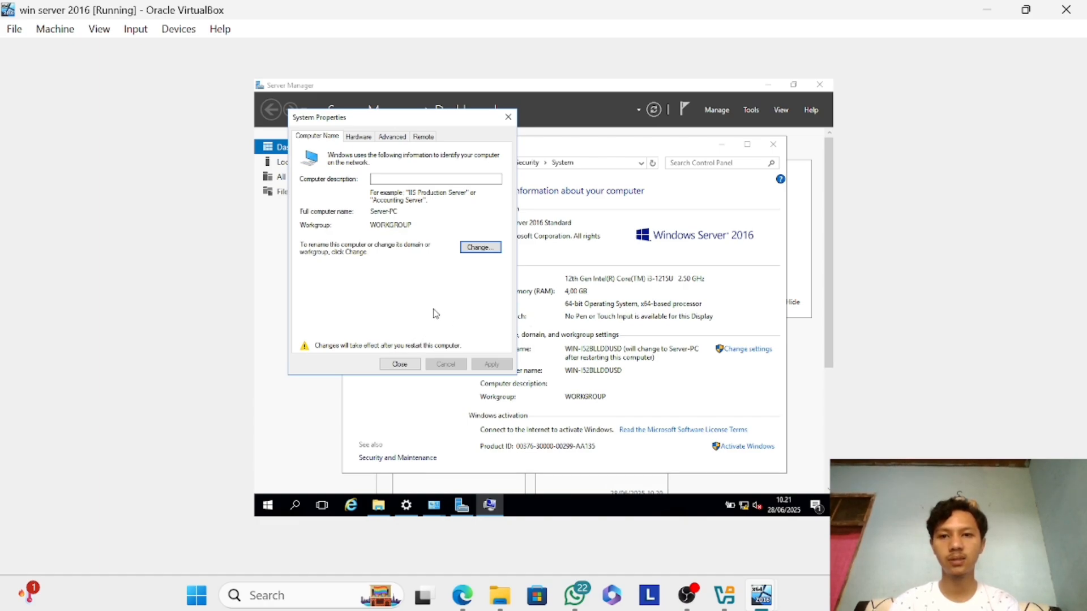
Recheck the computer name and domain settings without changing them, and close System Properties.
left_click(488, 249)
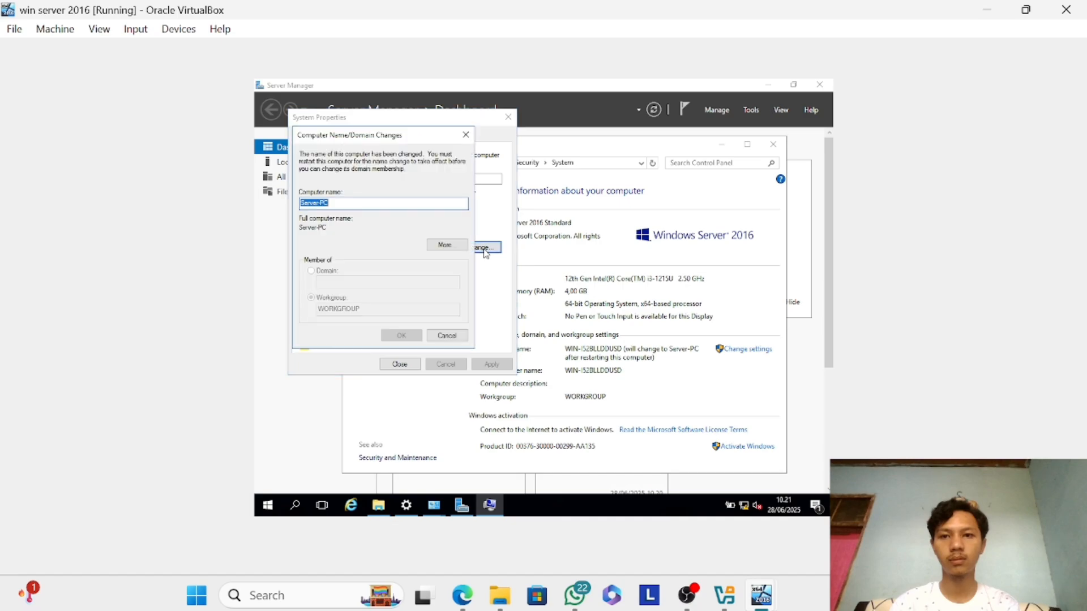
left_click(466, 136)
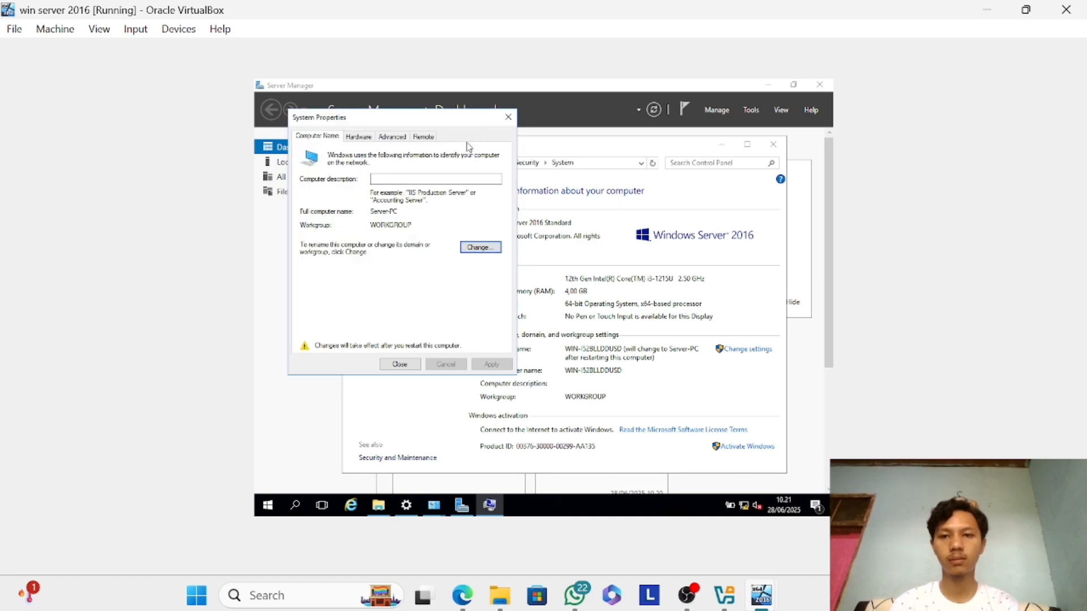
left_click(401, 365)
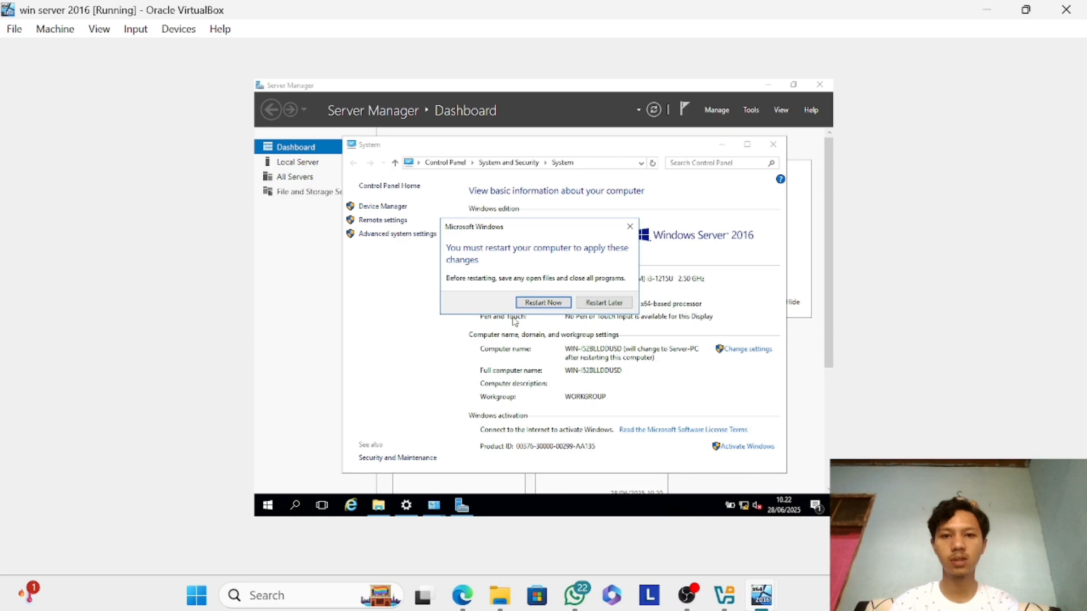
Restart the server to apply the new computer name and sign in as Administrator with the account password.
left_click(536, 309)
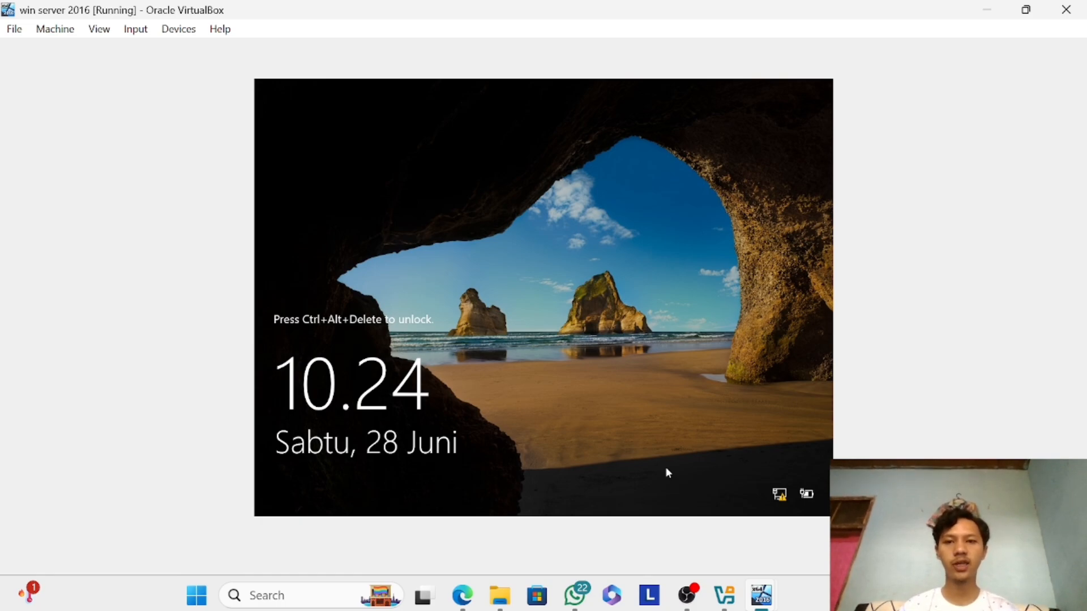
key("ctrl+alt+Delete")
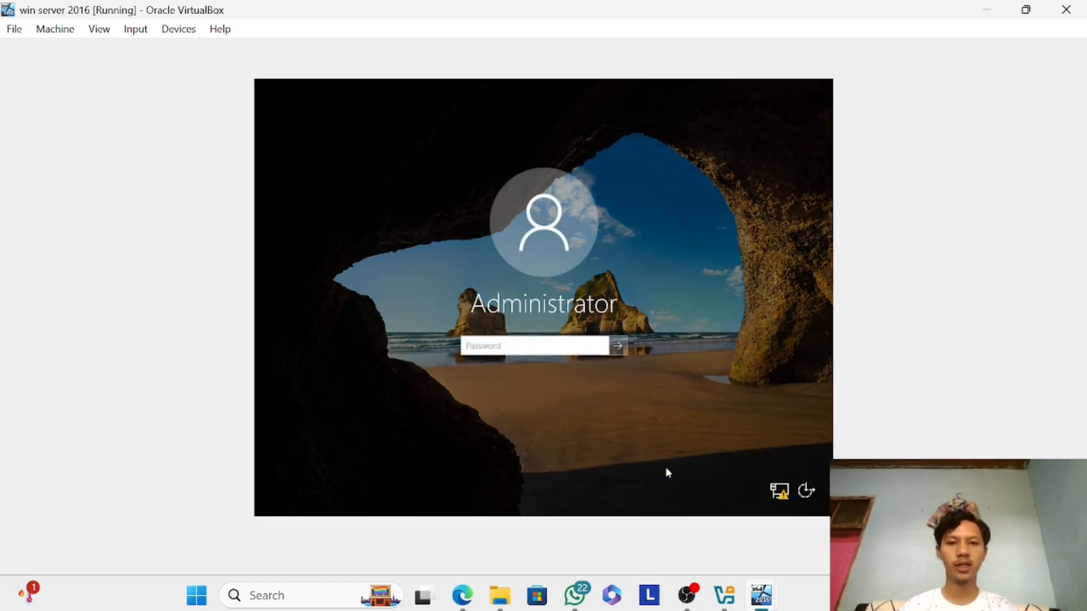
type("******")
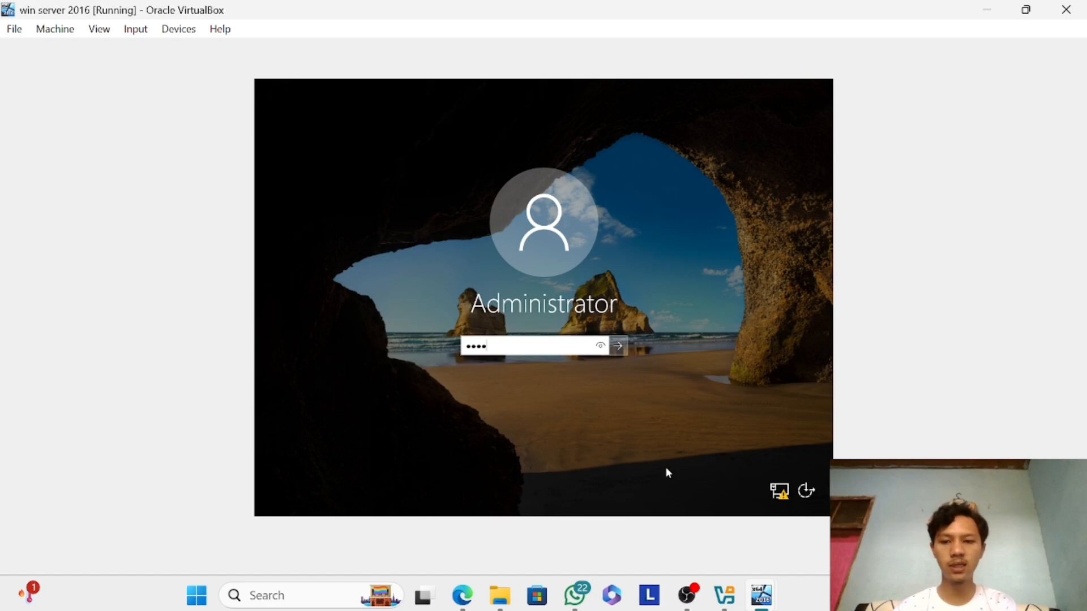
type("**")
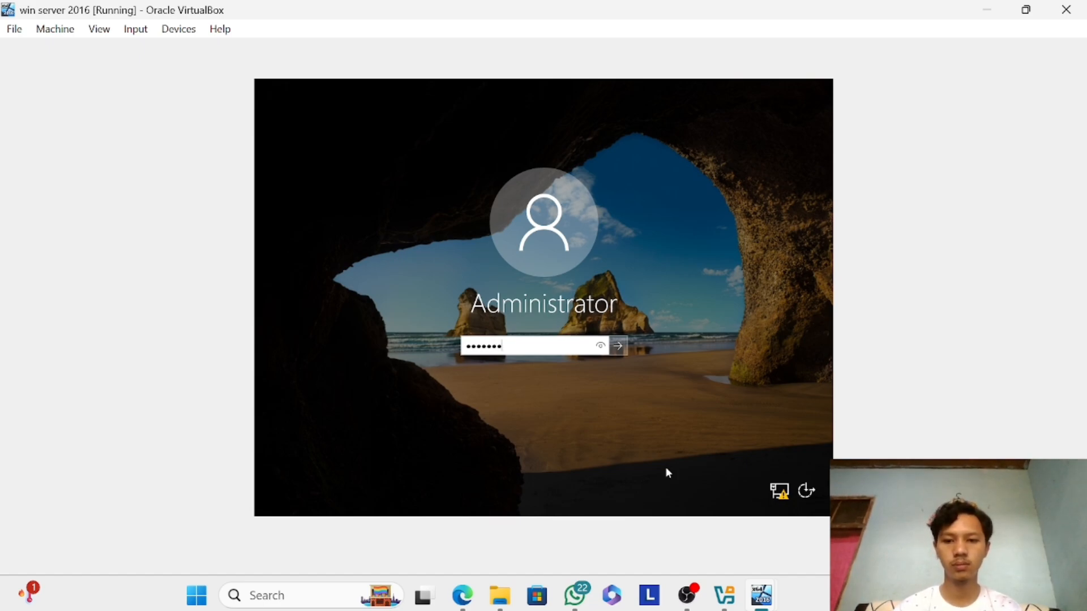
key("Return")
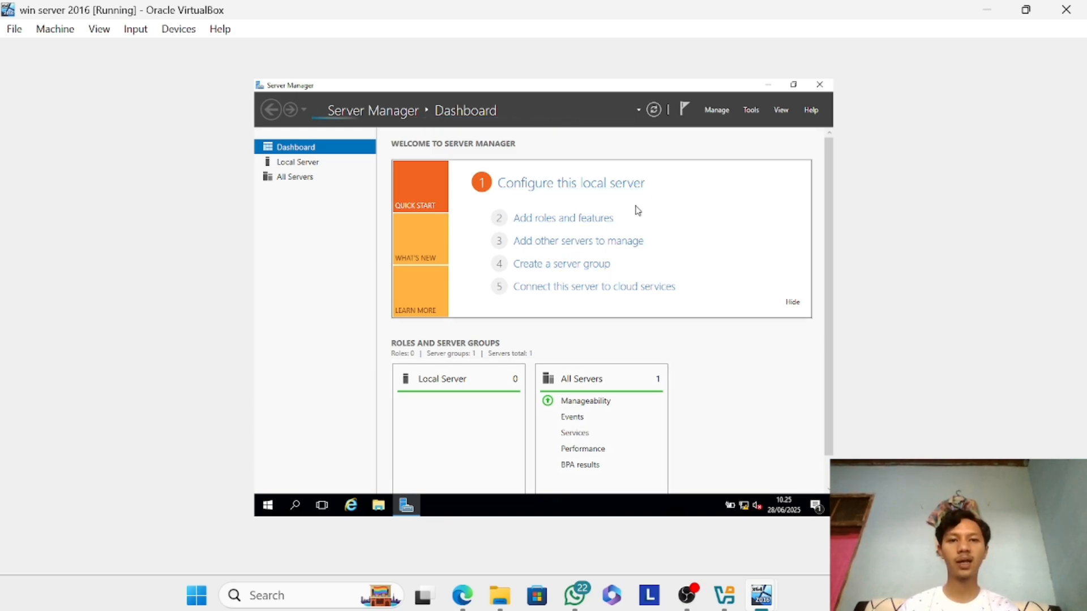
Start adding roles and features with a role-based or feature-based installation, choosing Server-PC from the server pool as the destination.
left_click(726, 117)
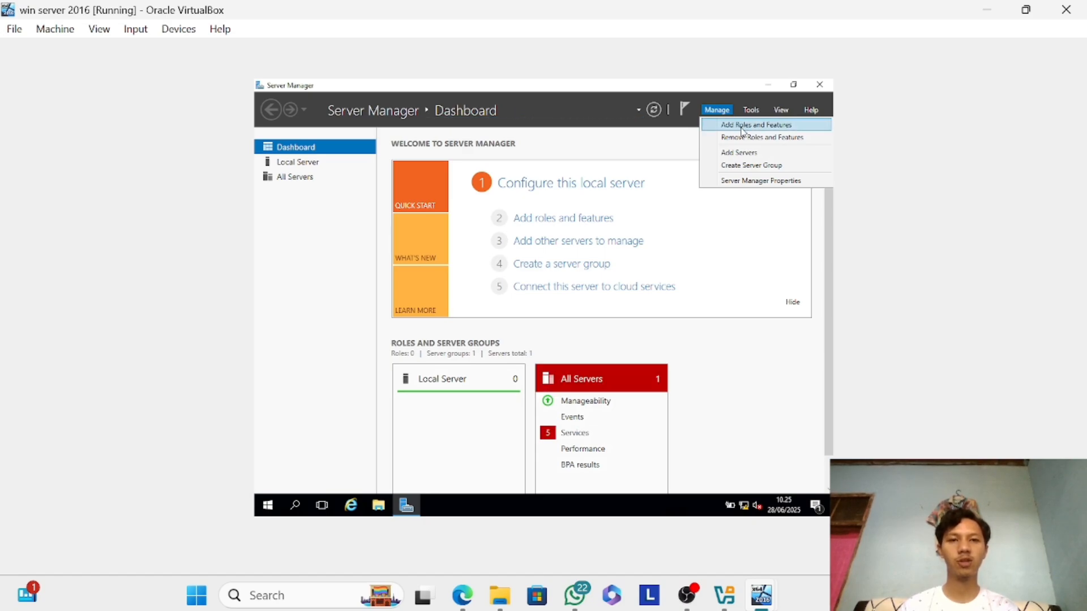
left_click(743, 132)
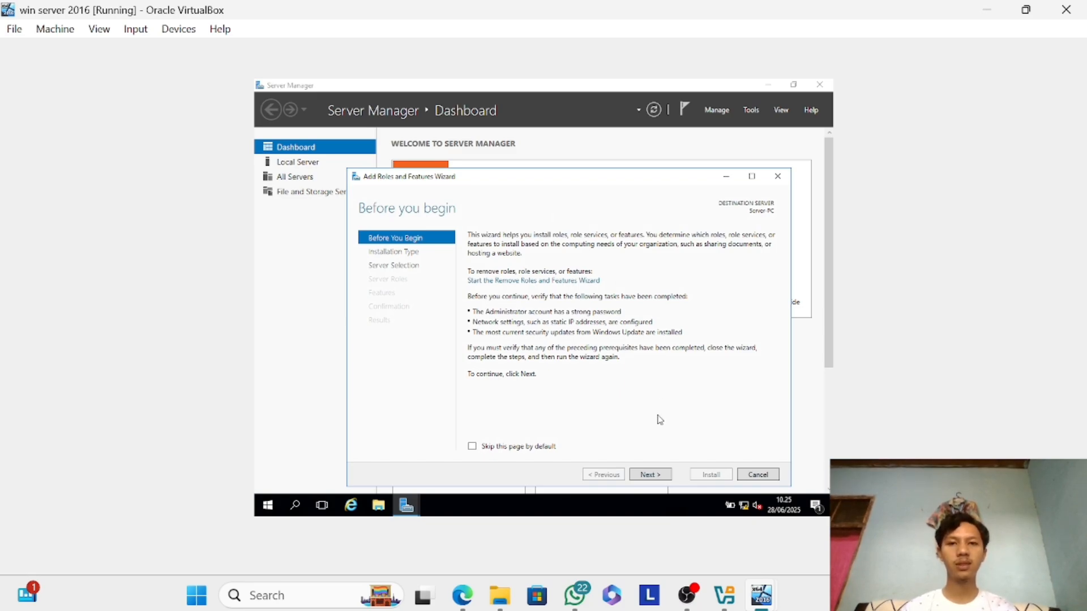
left_click(649, 477)
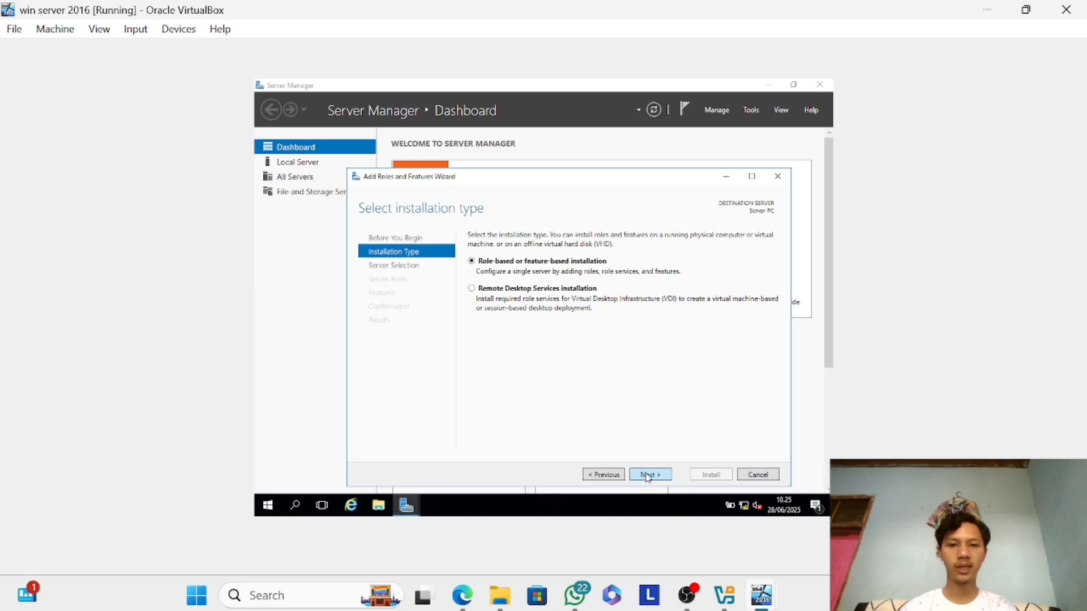
left_click(648, 477)
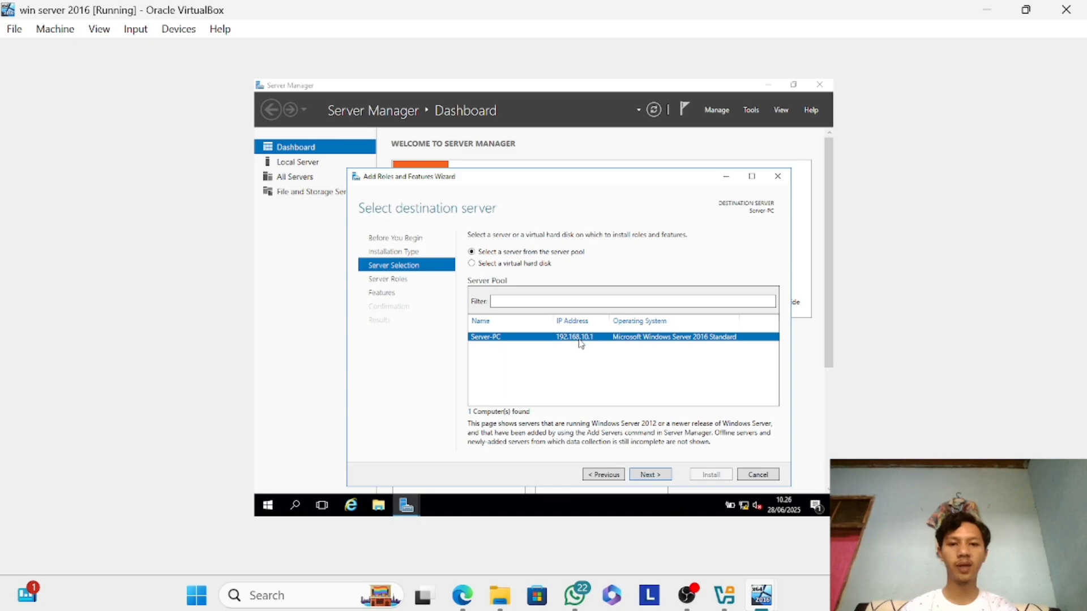
left_click(651, 478)
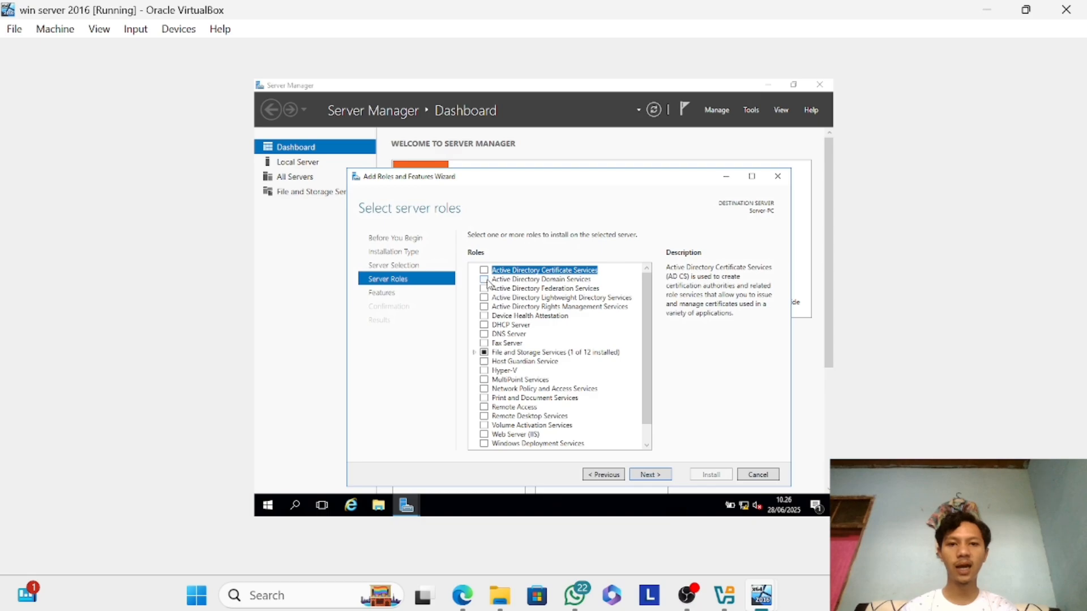
Select the Active Directory Domain Services role and add its required features, including the management tools.
left_click(487, 280)
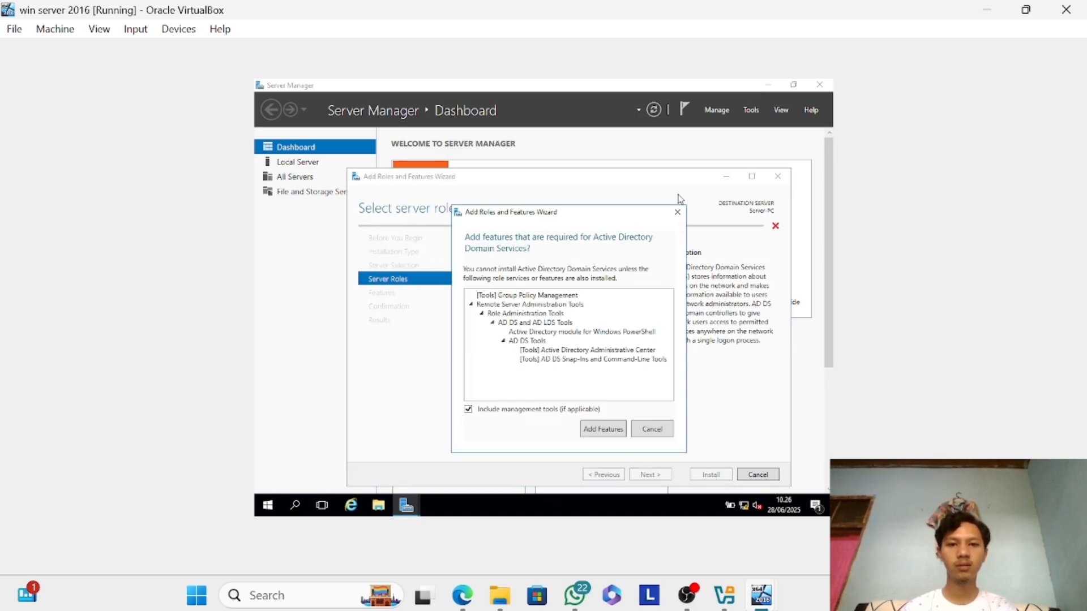
left_click(677, 211)
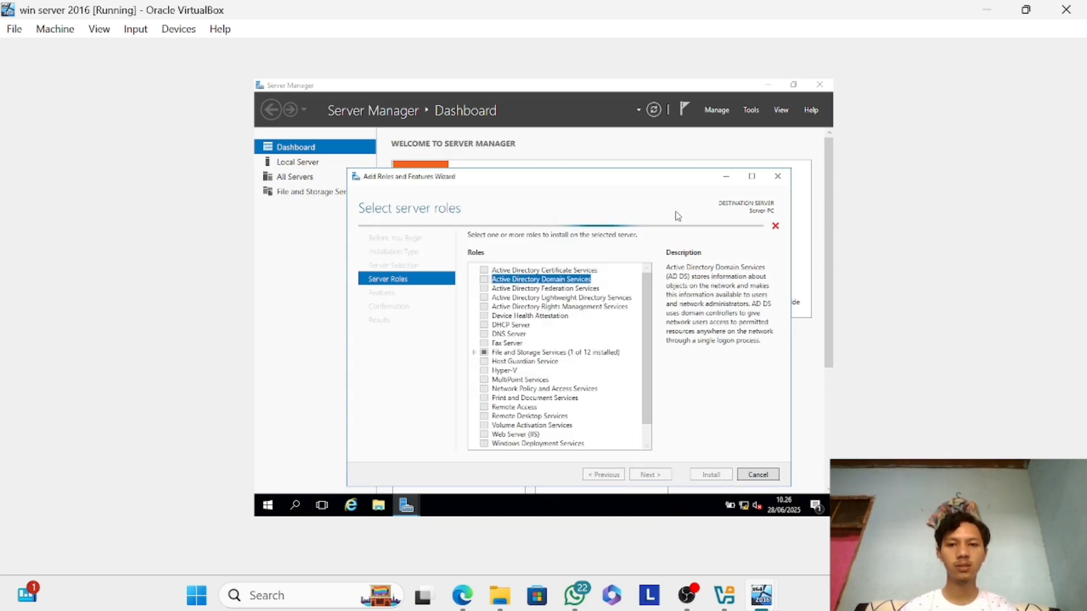
left_click(484, 280)
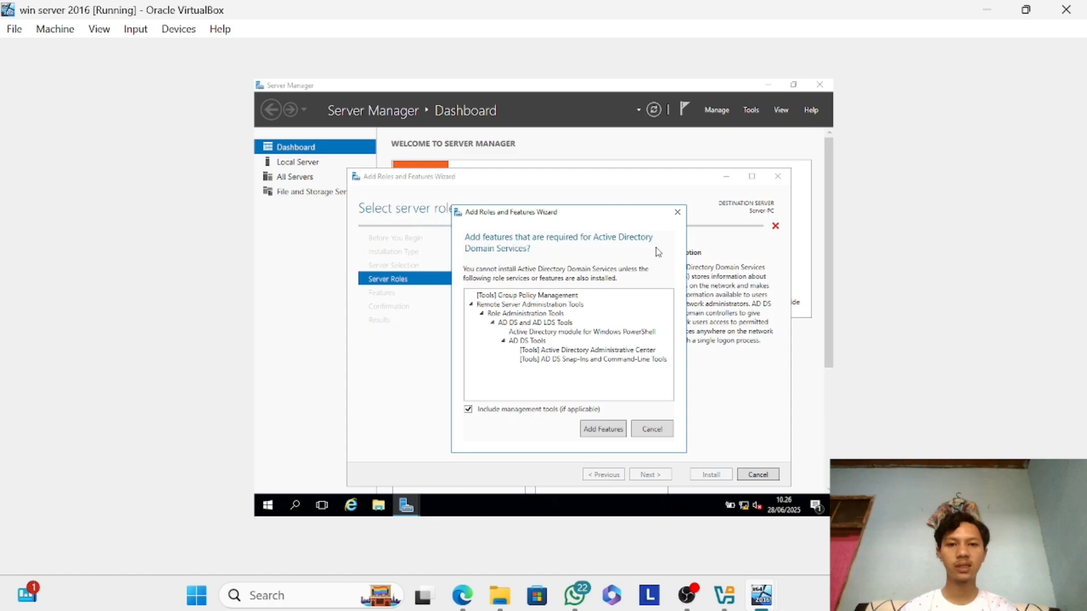
left_click(603, 430)
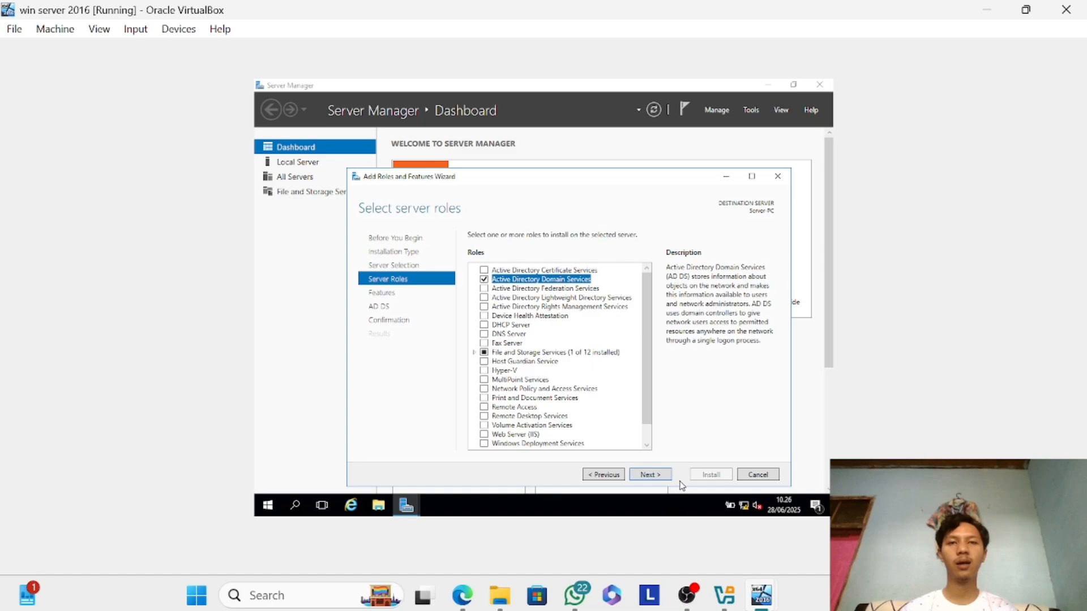
Install Active Directory Domain Services with the default feature selection and close the wizard once the installation has finished.
left_click(650, 475)
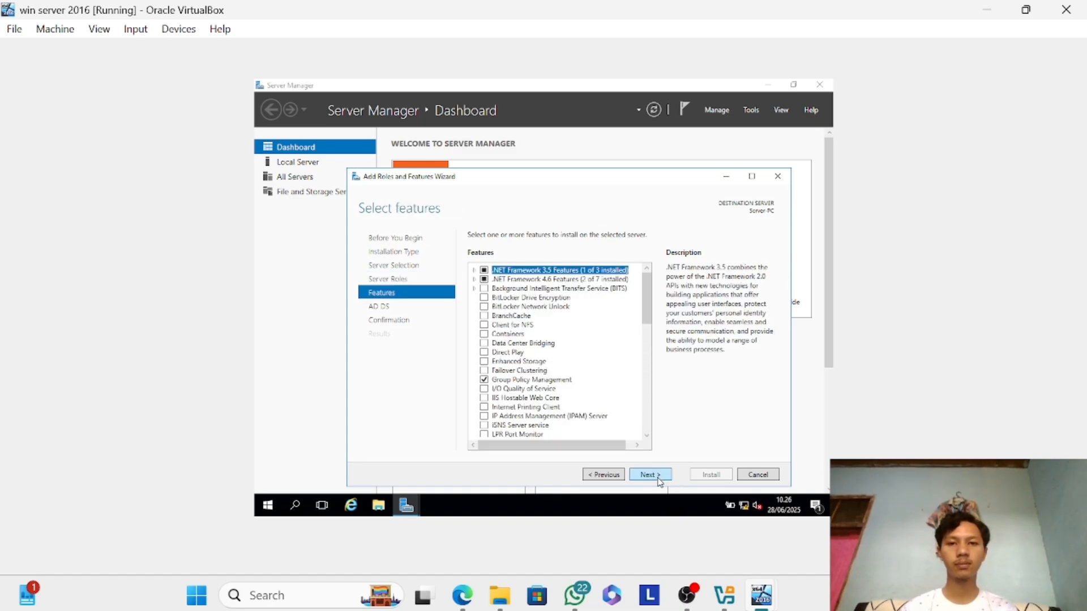
left_click(651, 474)
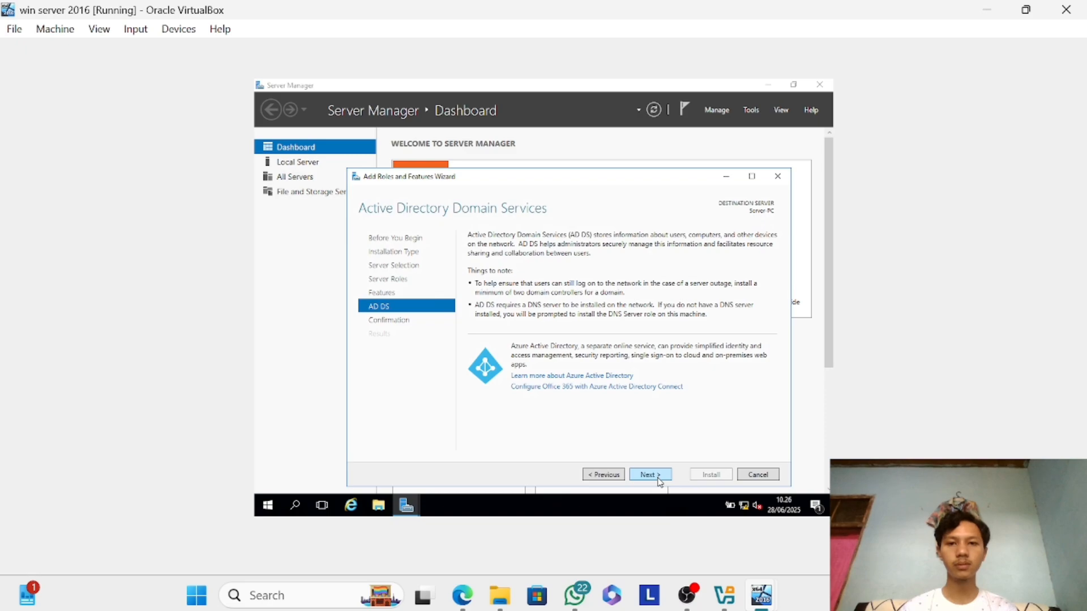
left_click(651, 478)
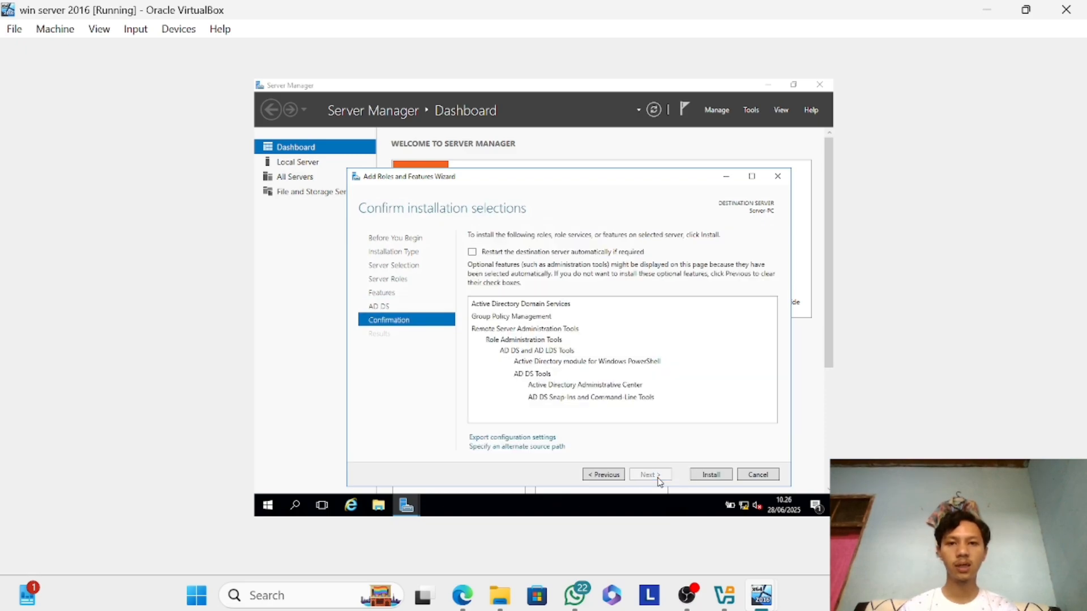
left_click(700, 479)
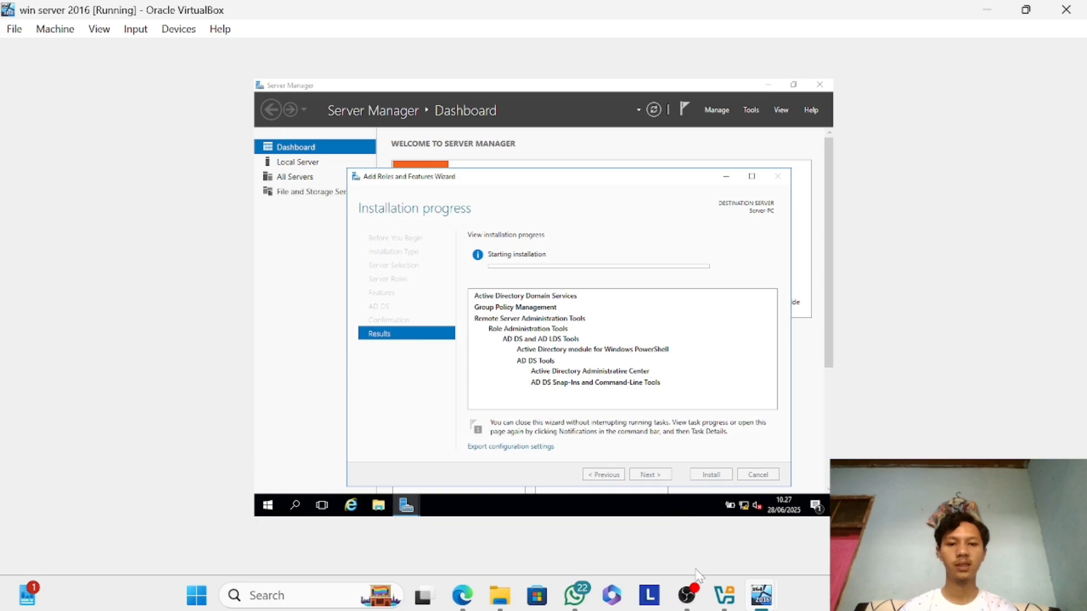
mouse_move(695, 604)
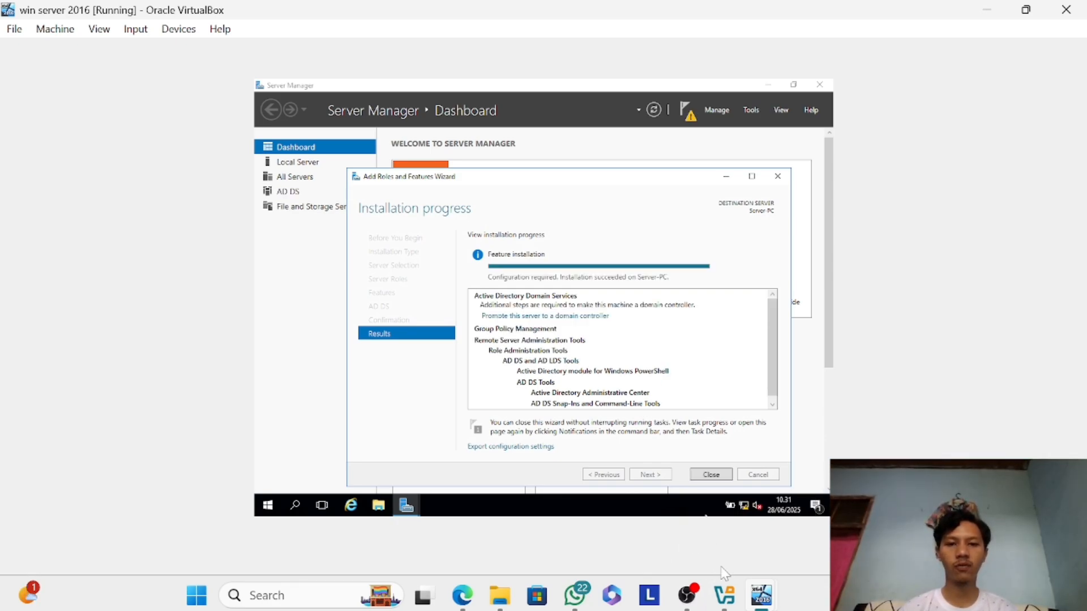
left_click(709, 476)
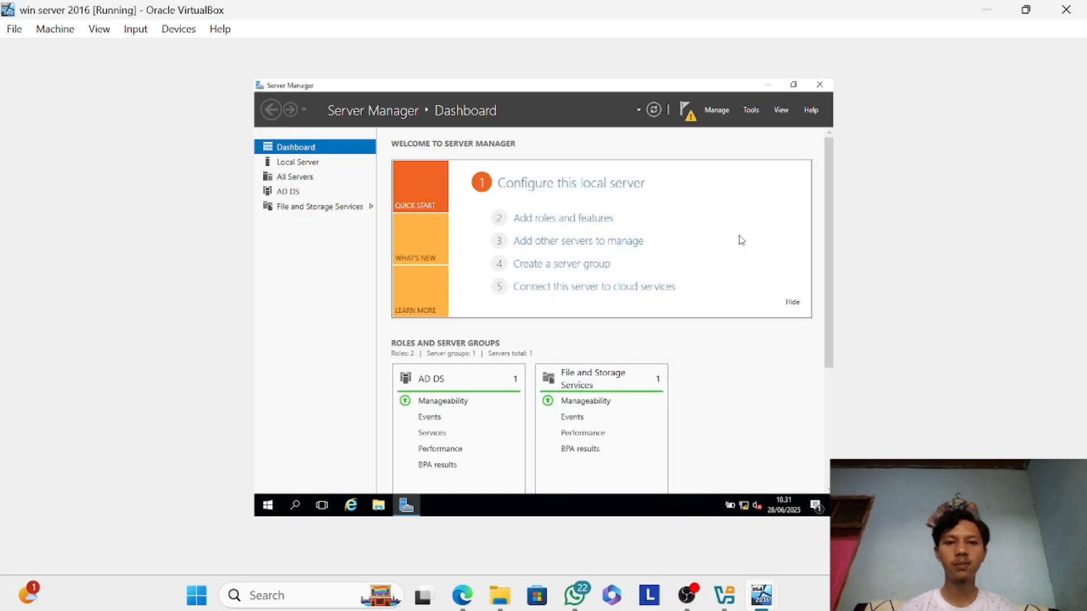
Start promoting the server to a domain controller, adding a new forest with the root domain name win_server.net.
left_click(688, 119)
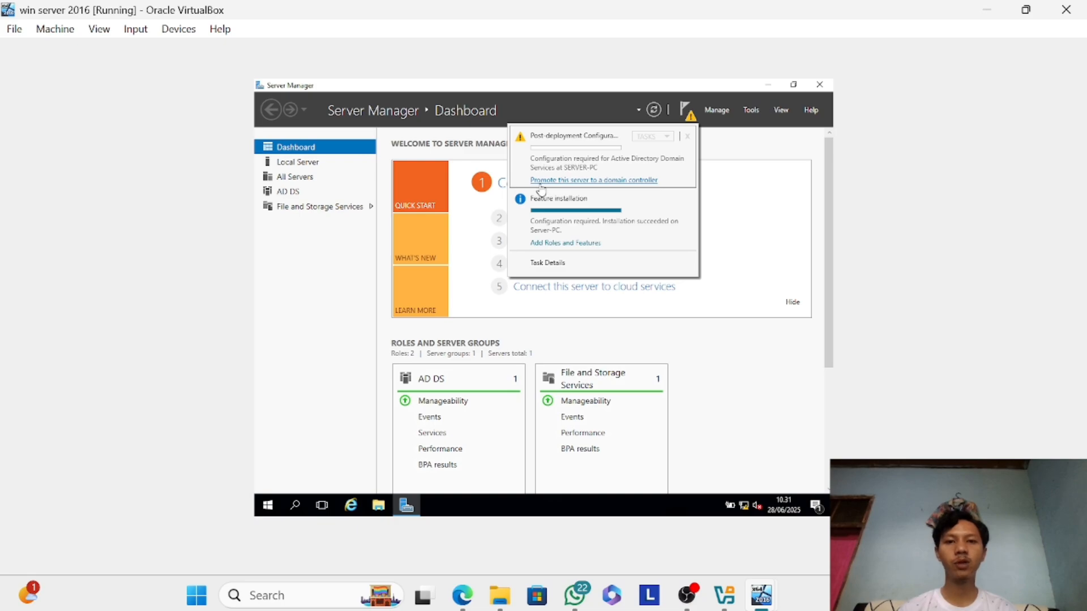
left_click(573, 180)
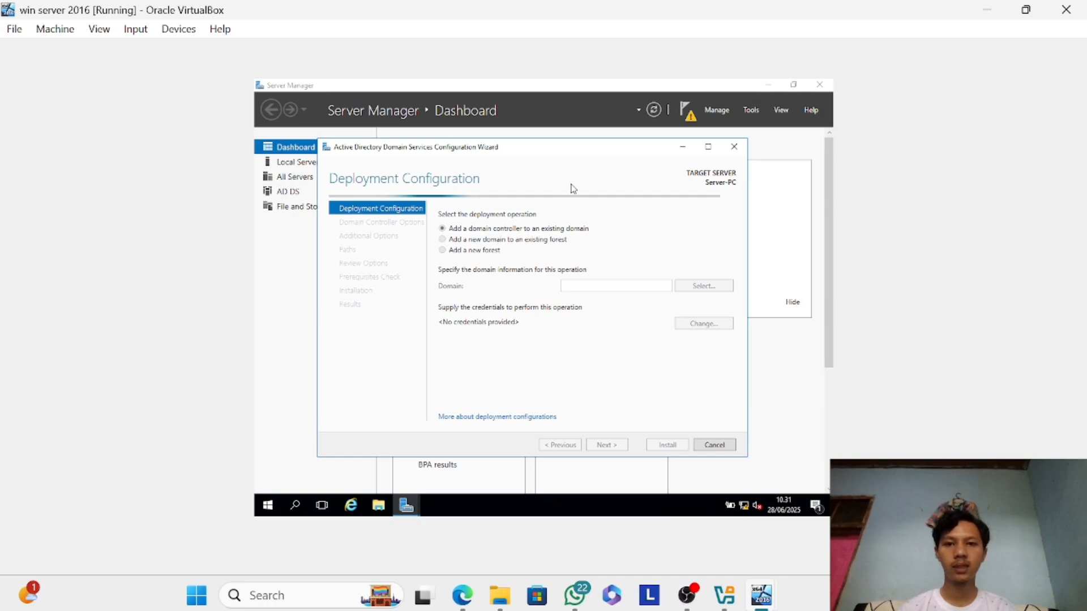
left_click(471, 255)
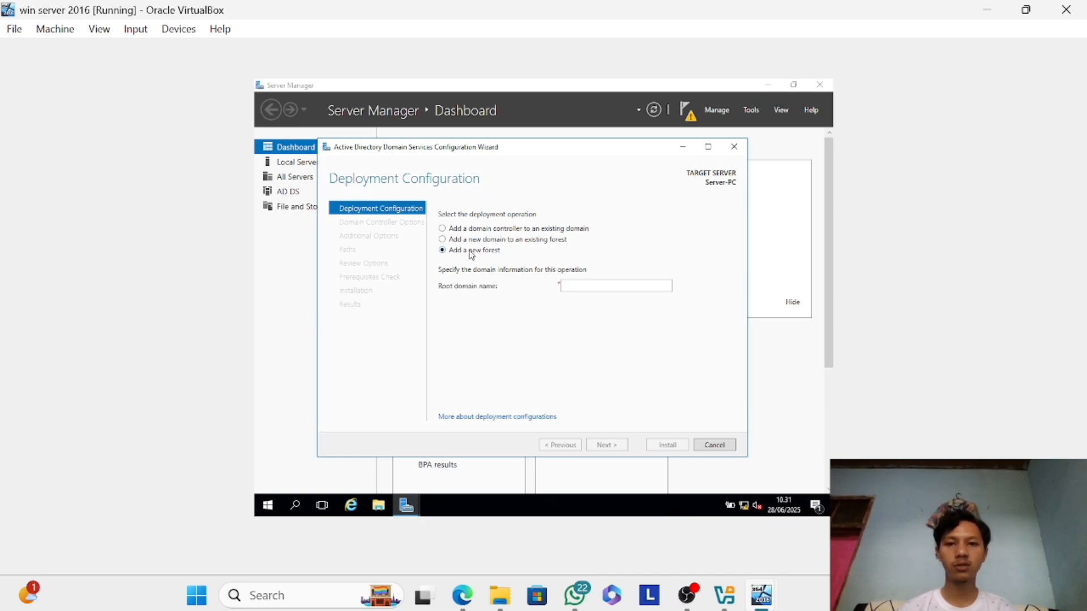
left_click(586, 289)
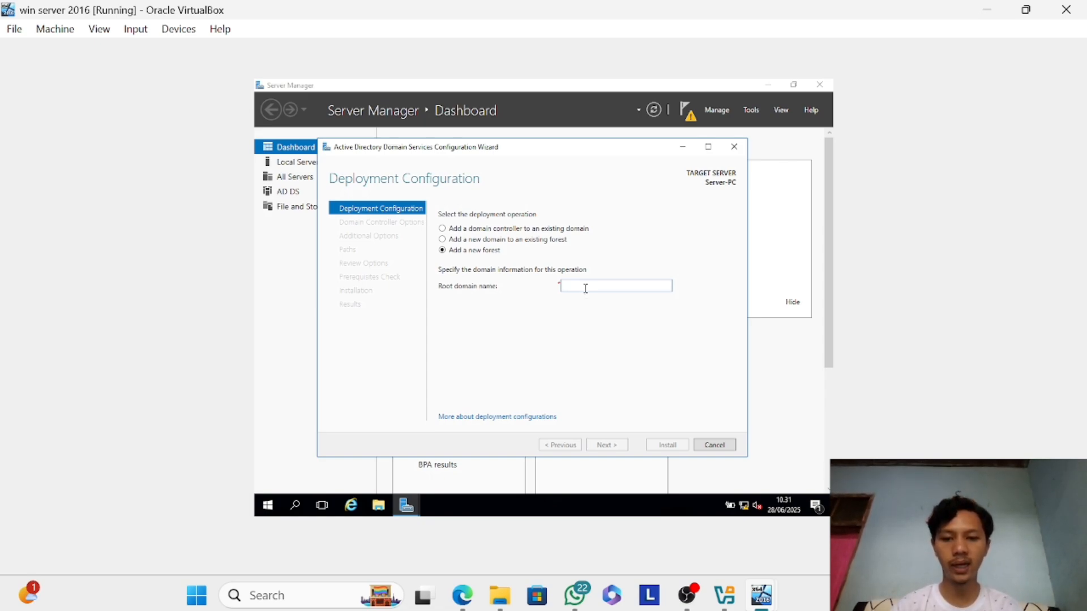
type("win")
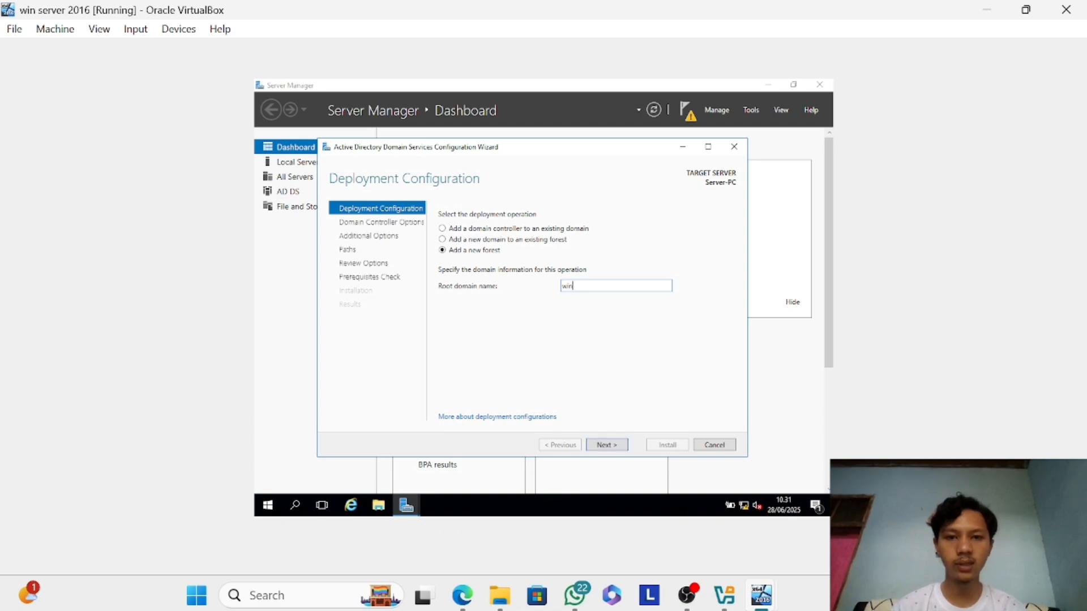
type("_server")
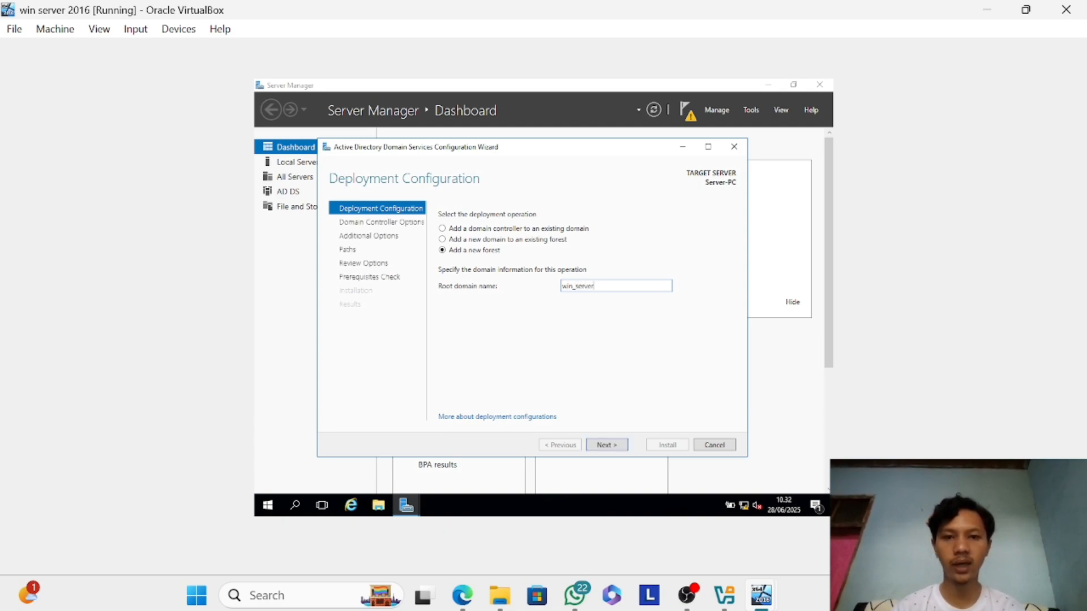
type(".net")
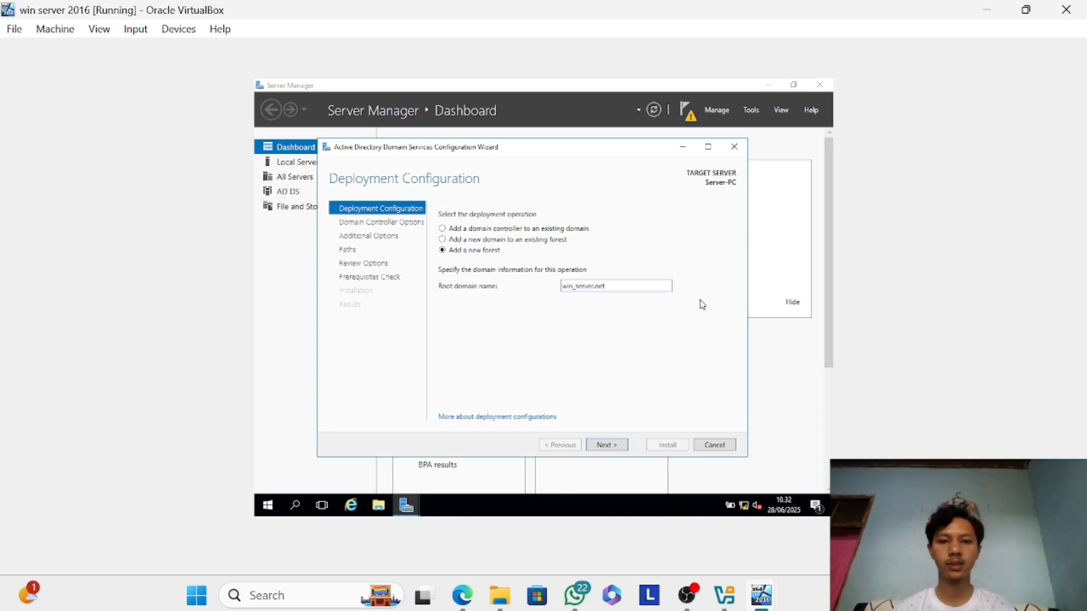
left_click(623, 450)
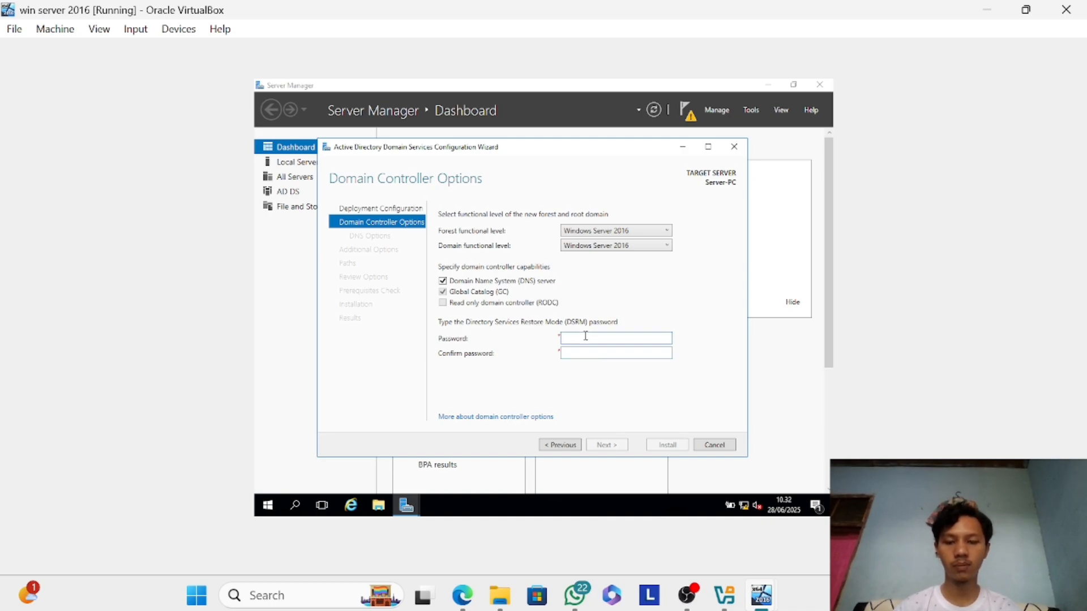
Enter and confirm the Directory Services Restore Mode (DSRM) password in the domain controller options.
type("Pa")
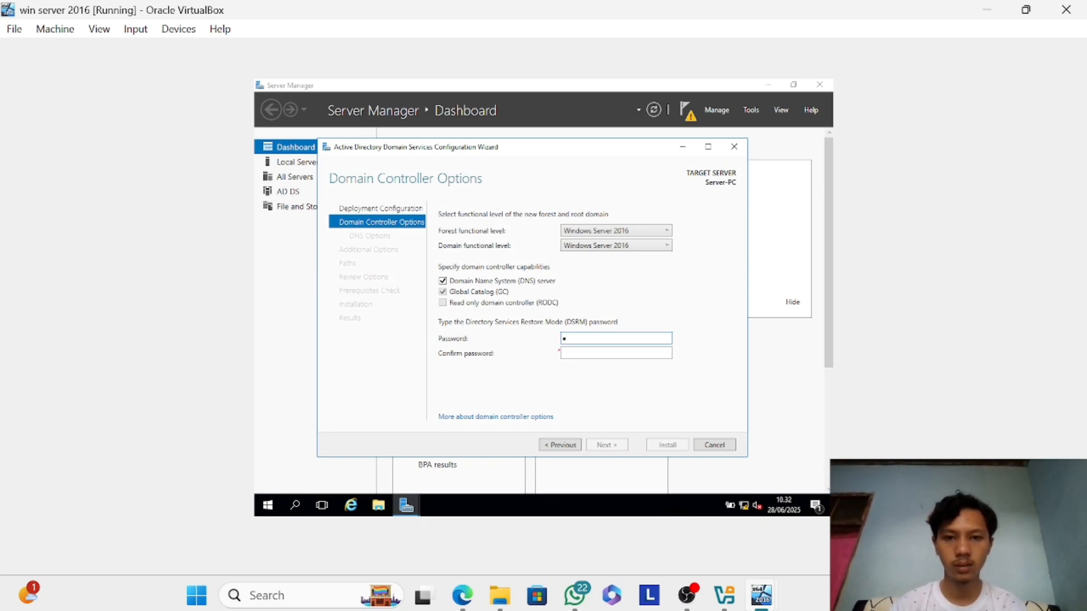
type("1234")
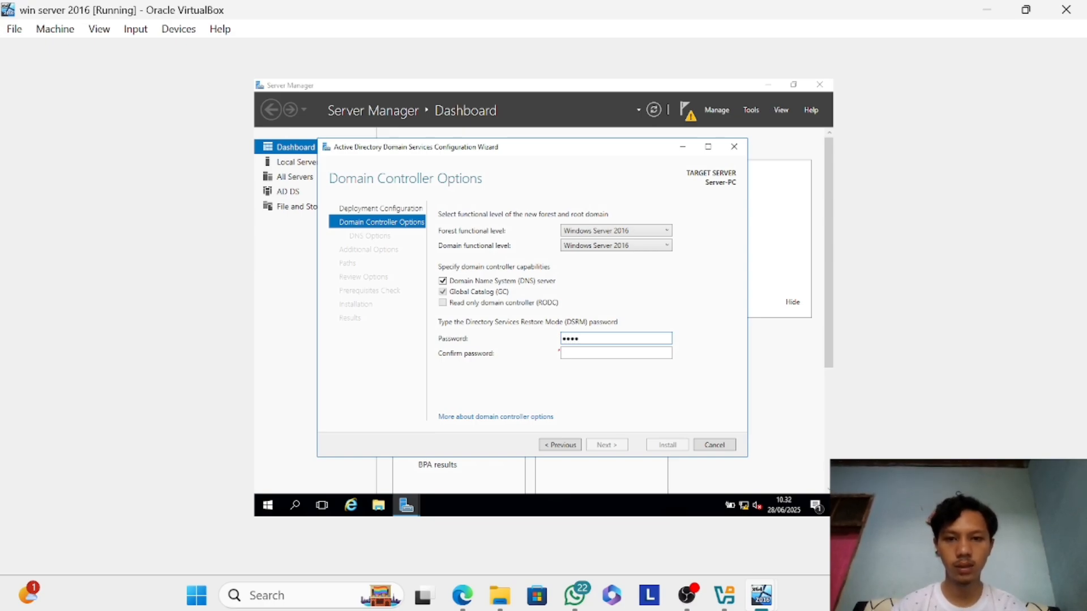
type("5678")
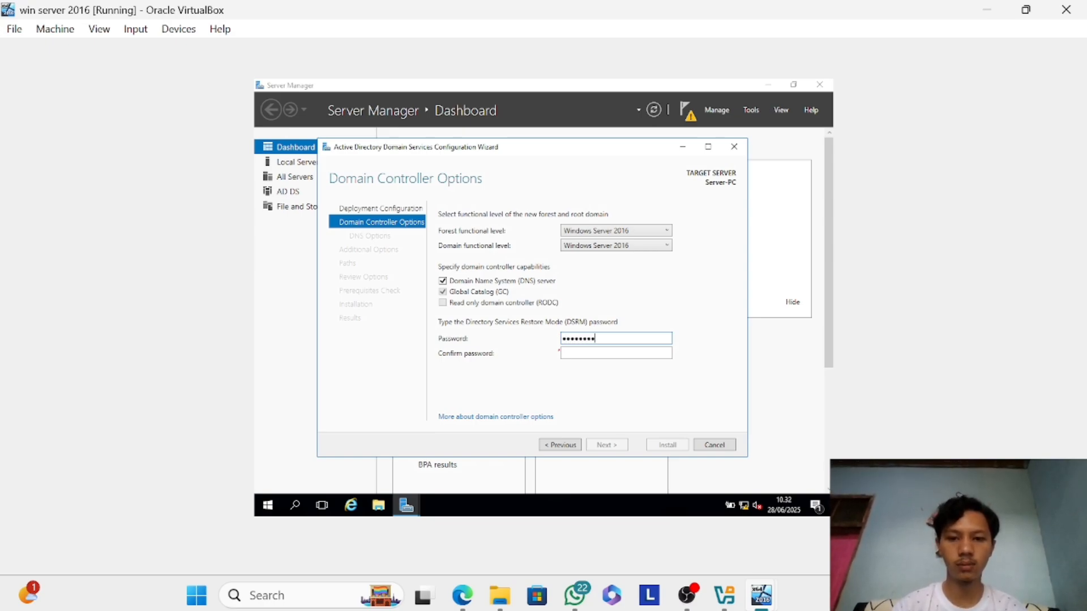
key("Tab")
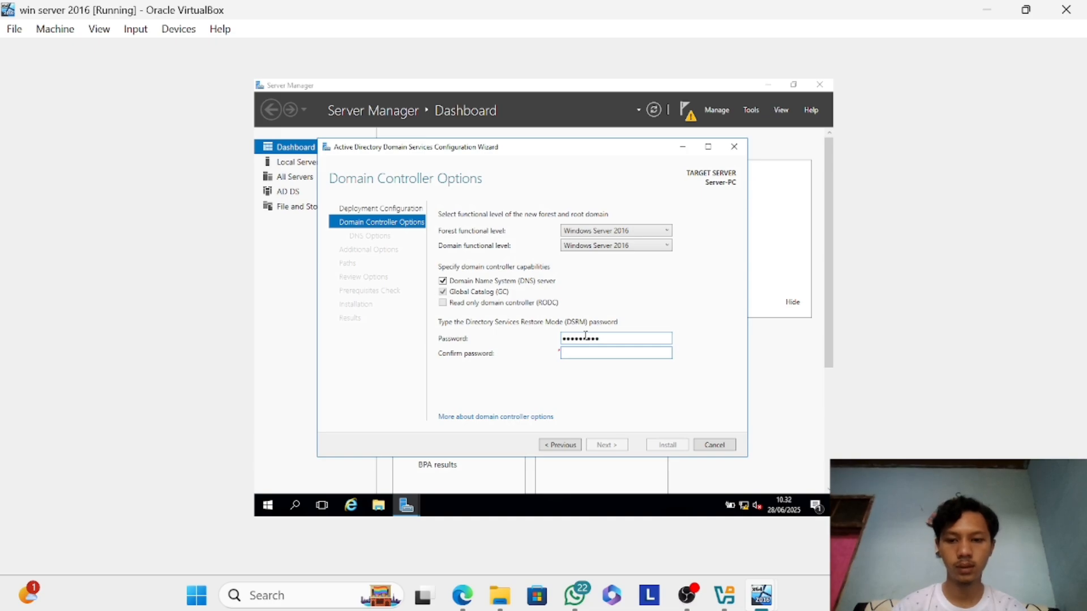
type("1234")
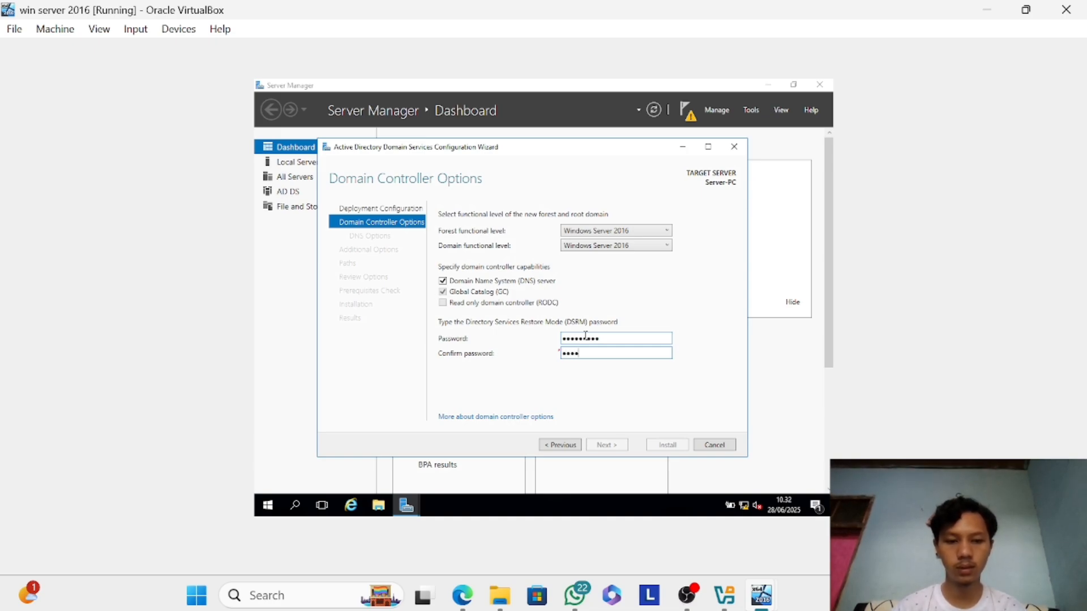
type("567")
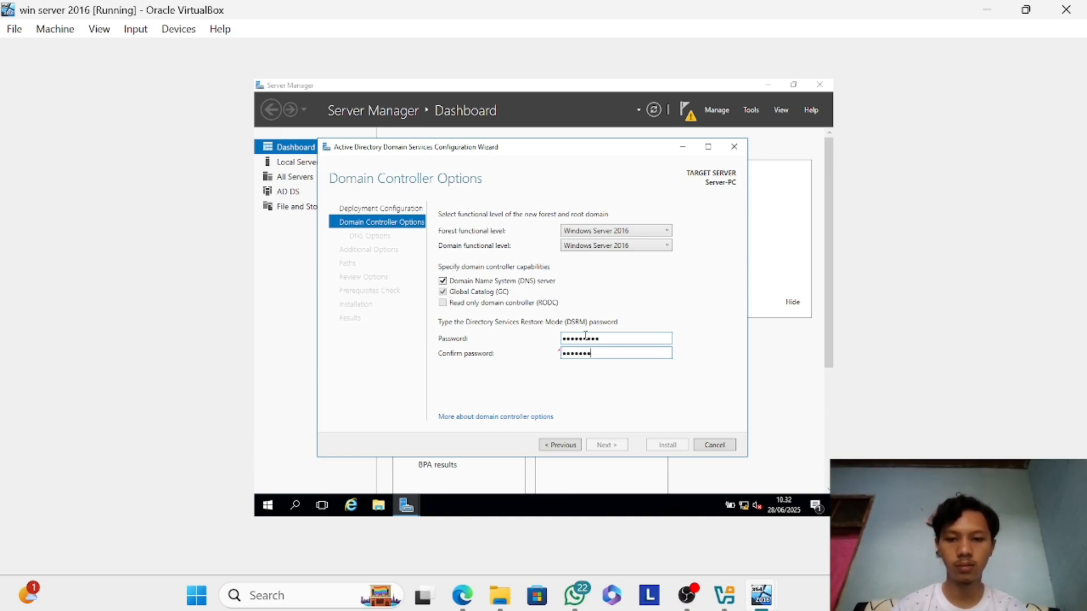
type("89")
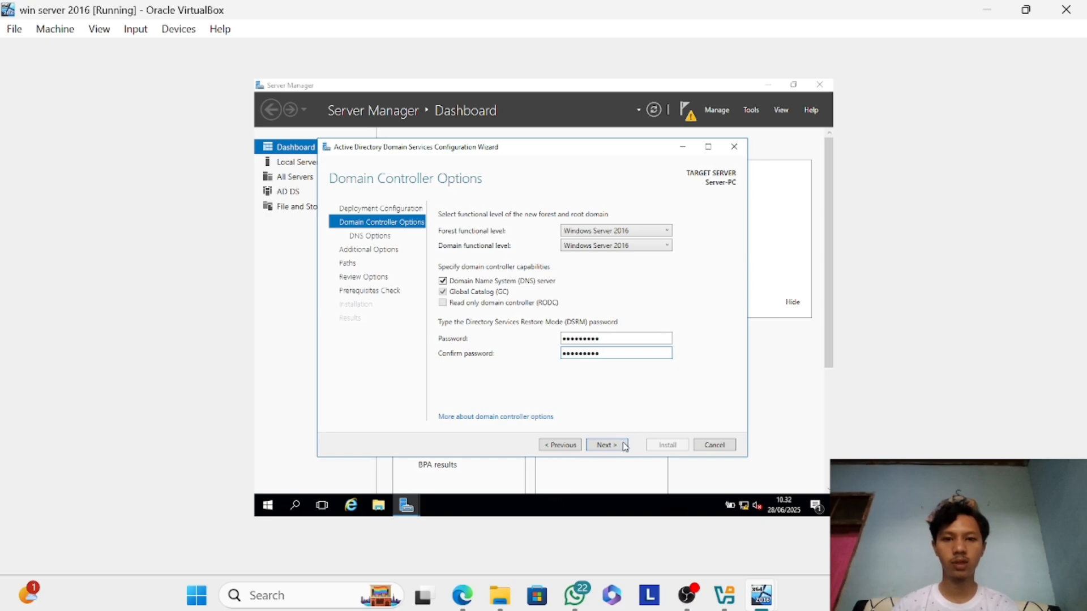
Accept the default DNS options, NetBIOS domain name and folder paths, and run the prerequisites check for the domain controller promotion.
left_click(621, 448)
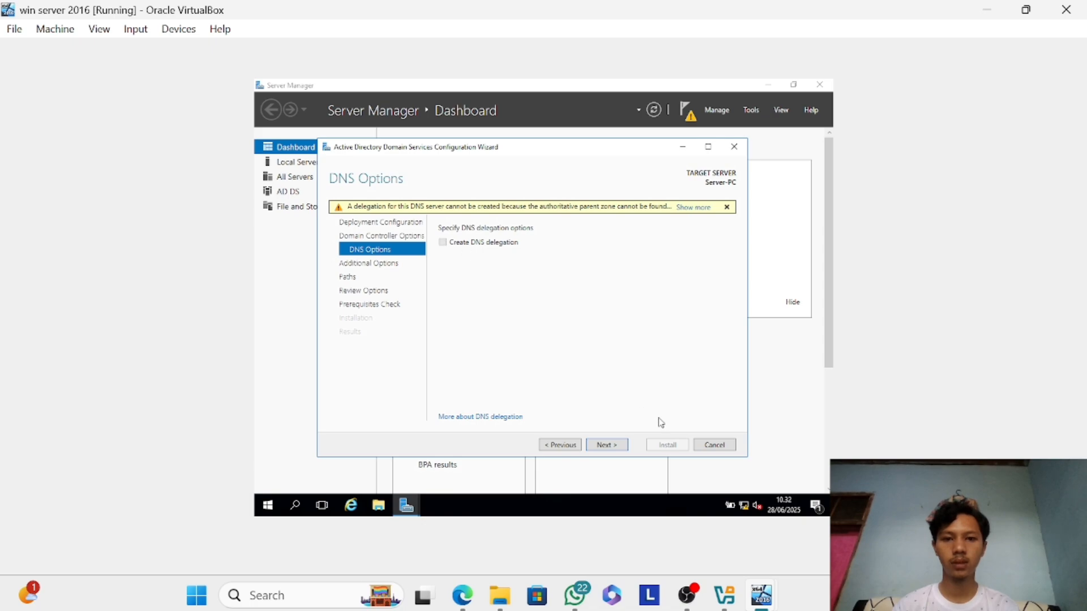
left_click(615, 446)
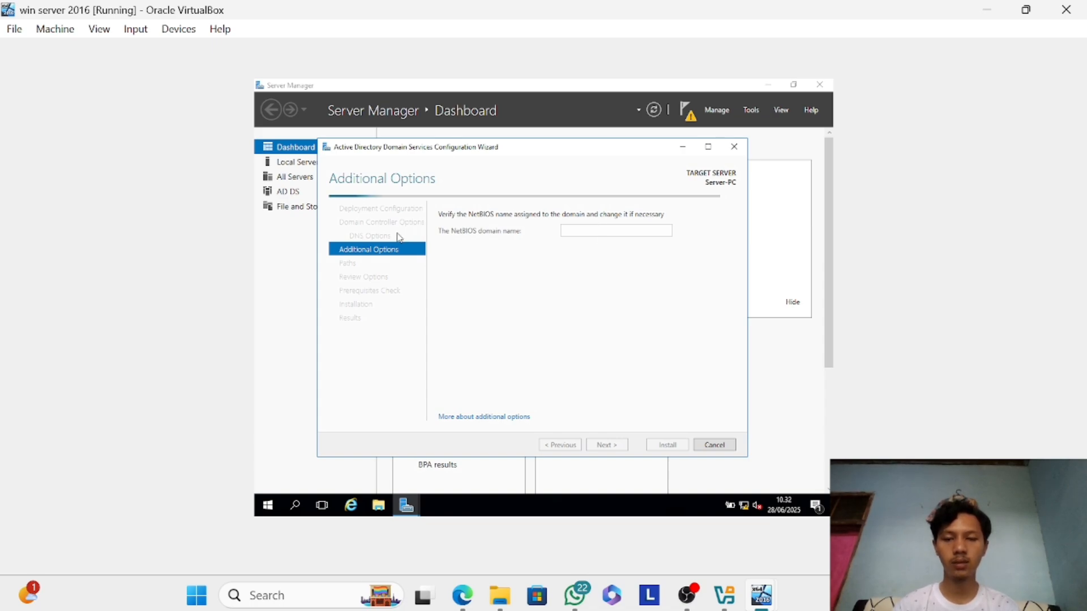
left_click(467, 421)
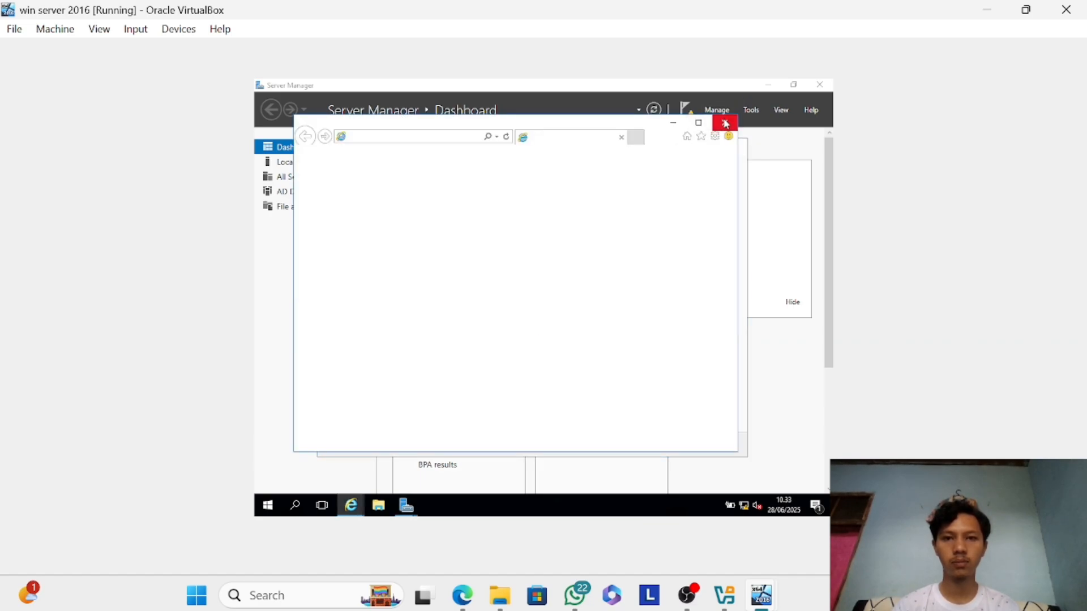
left_click(725, 122)
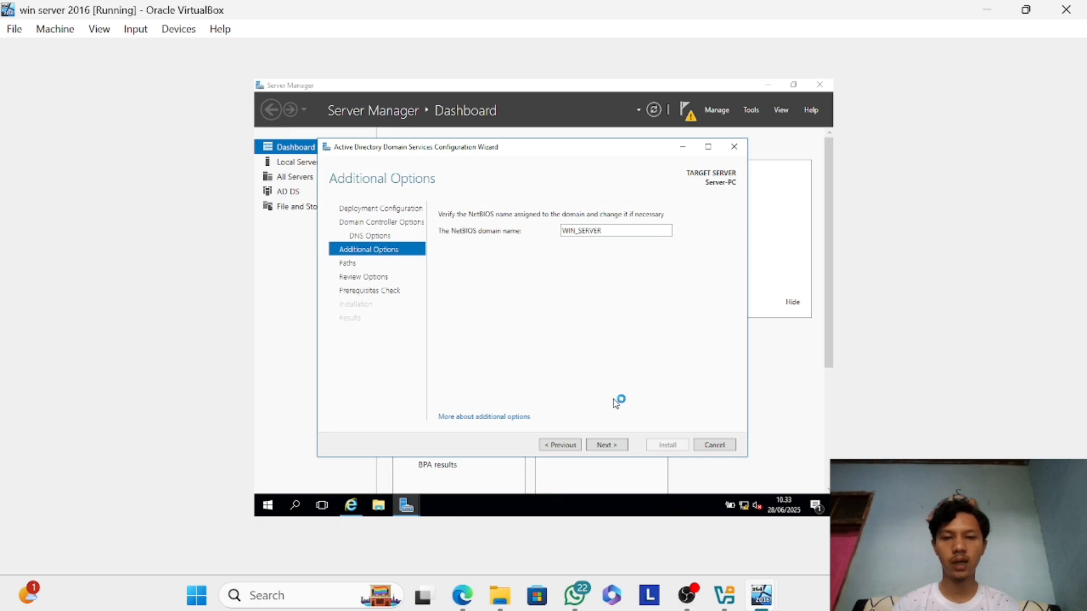
left_click(615, 449)
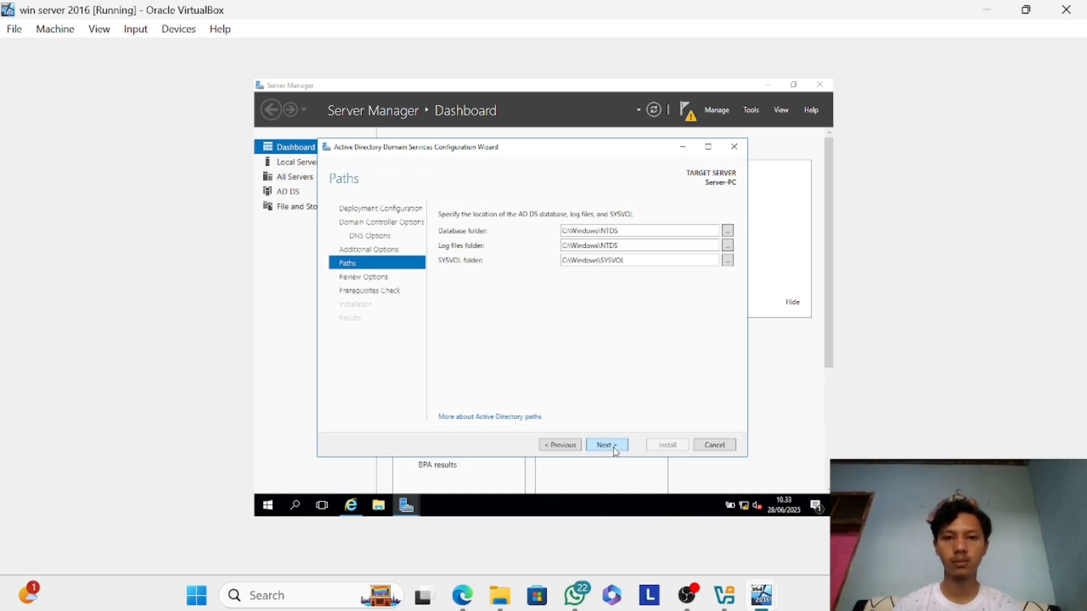
left_click(615, 451)
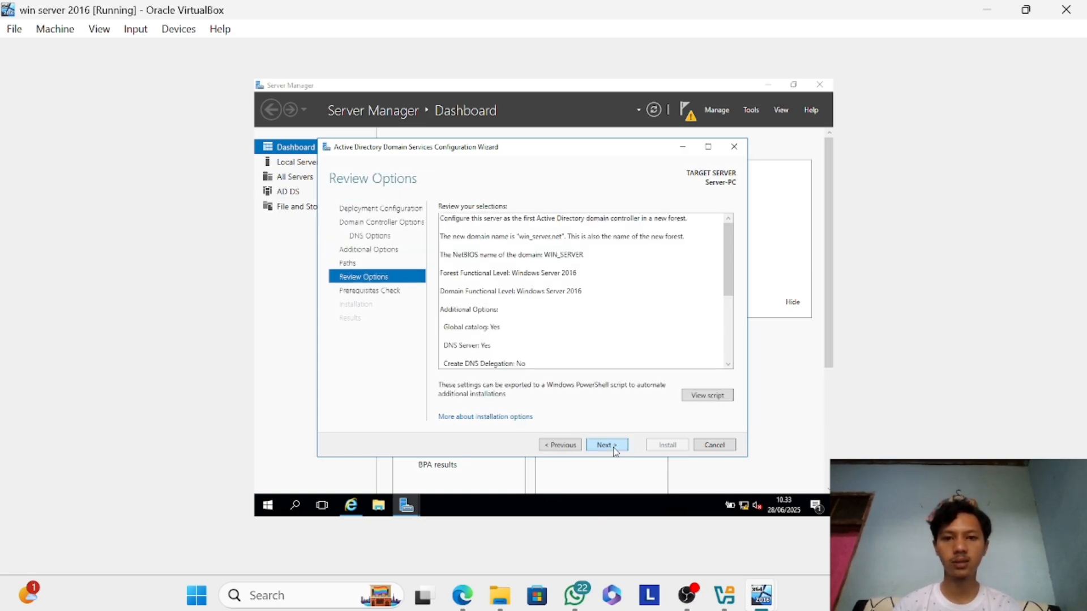
left_click(616, 451)
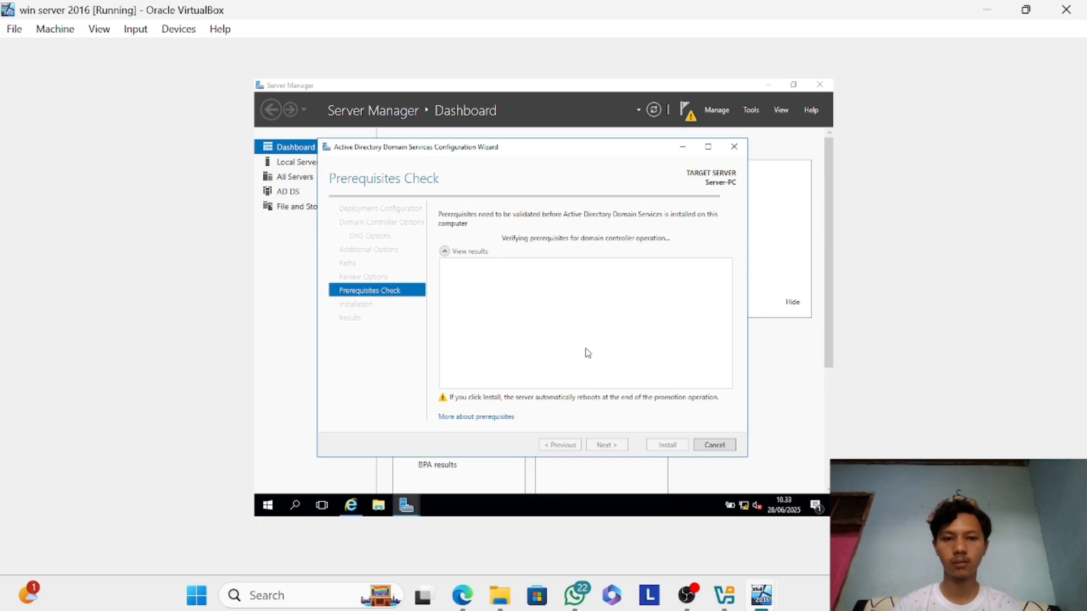
scroll(588, 353, "down", 3)
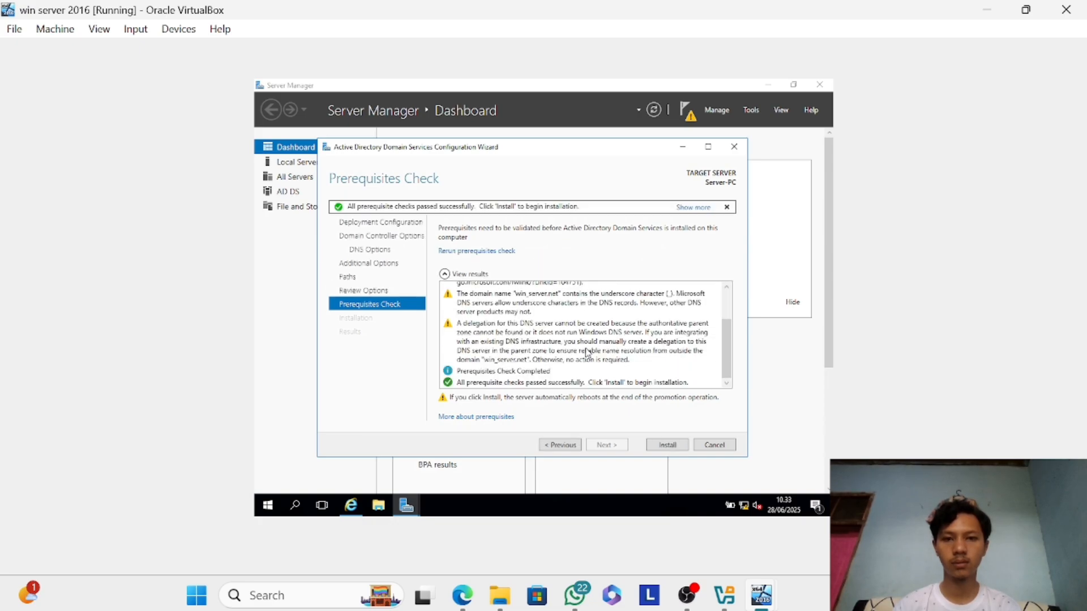
Examine the configured promotion settings, from the review summary through the additional and DNS options to the deployment configuration and domain controller options.
left_click(383, 294)
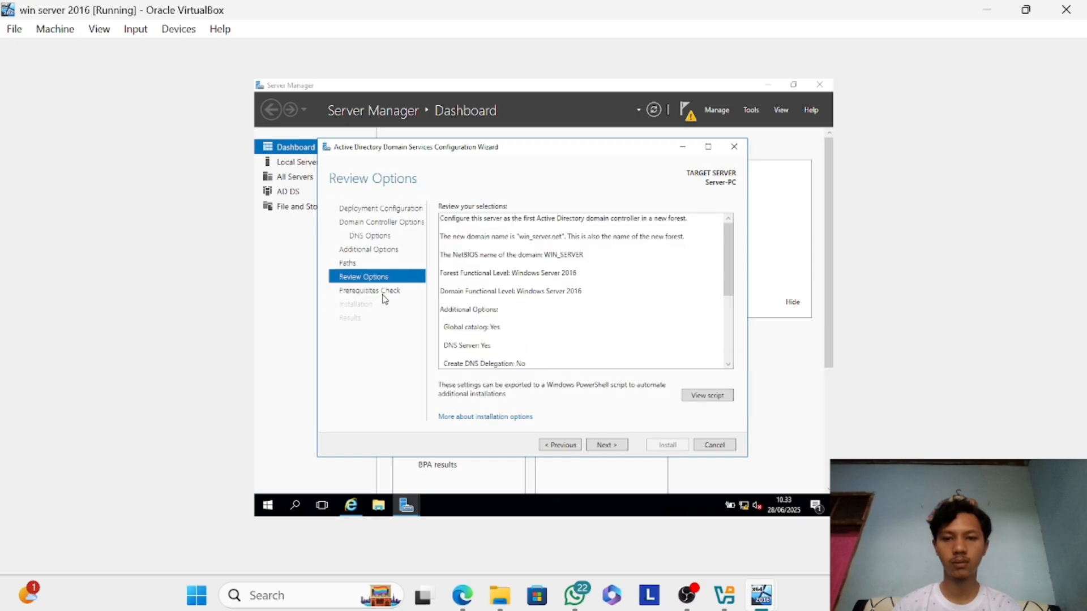
scroll(447, 305, "down", 5)
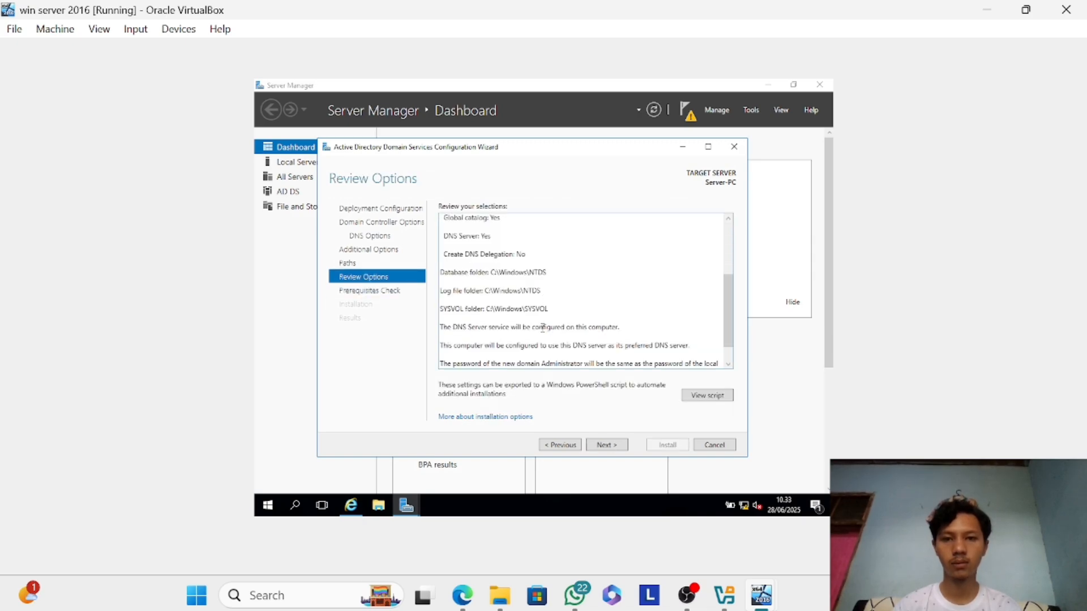
left_click(358, 253)
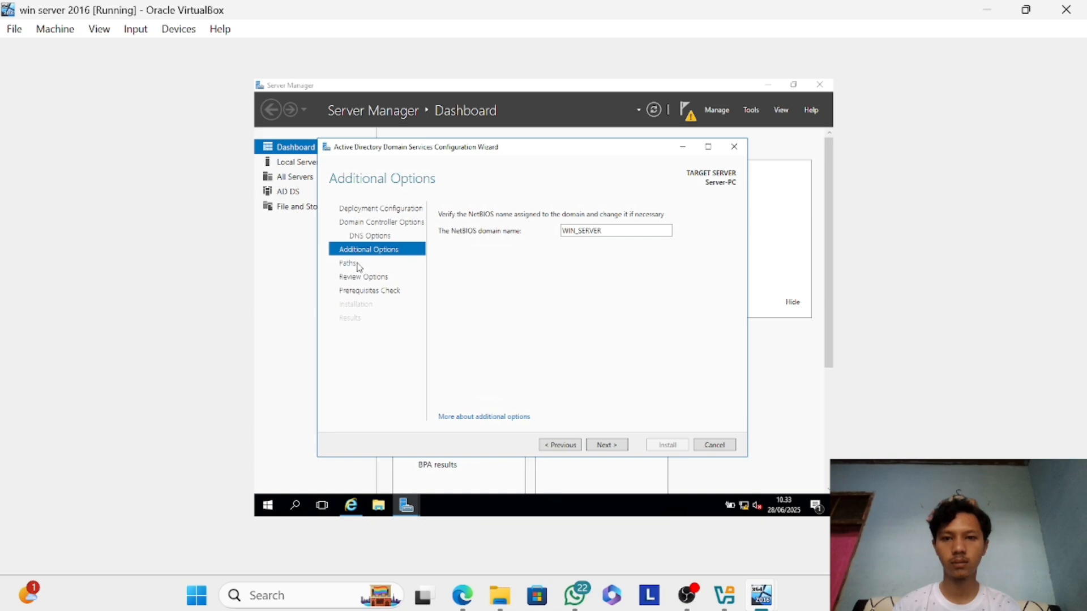
left_click(358, 264)
left_click(375, 239)
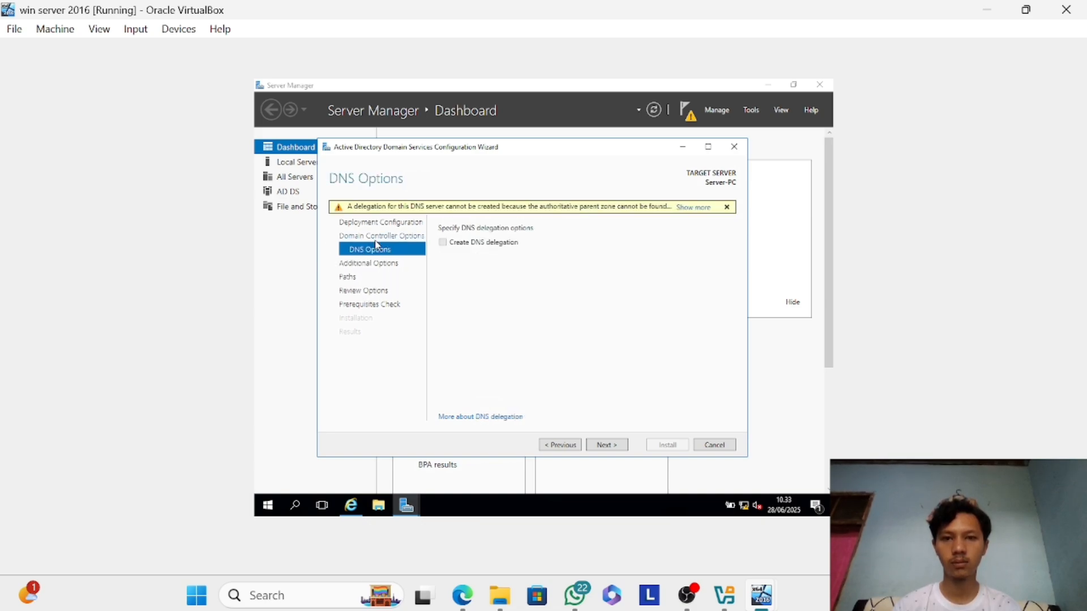
left_click(374, 222)
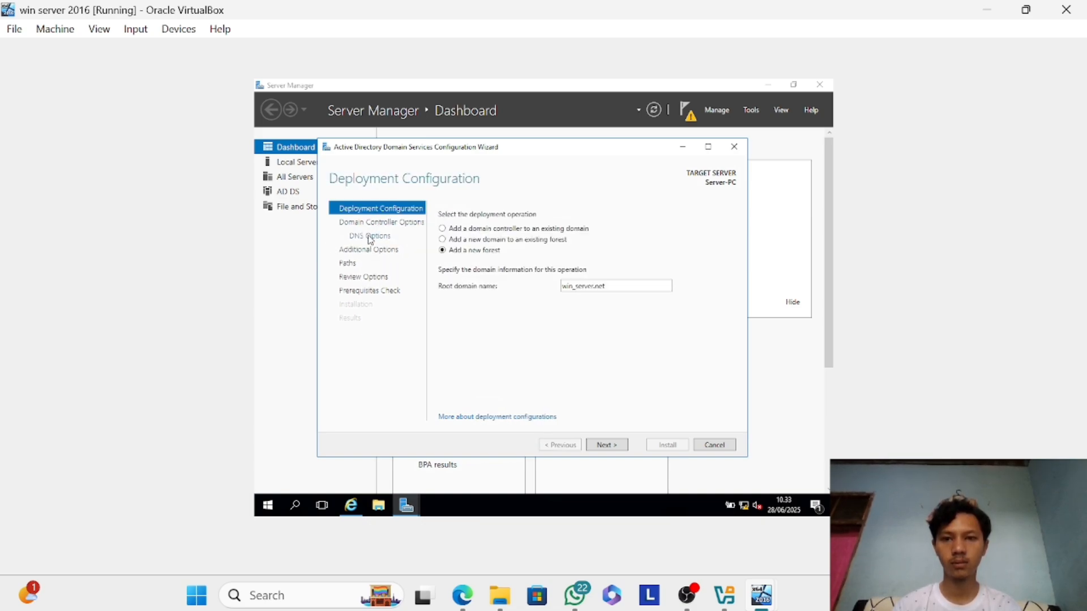
left_click(373, 227)
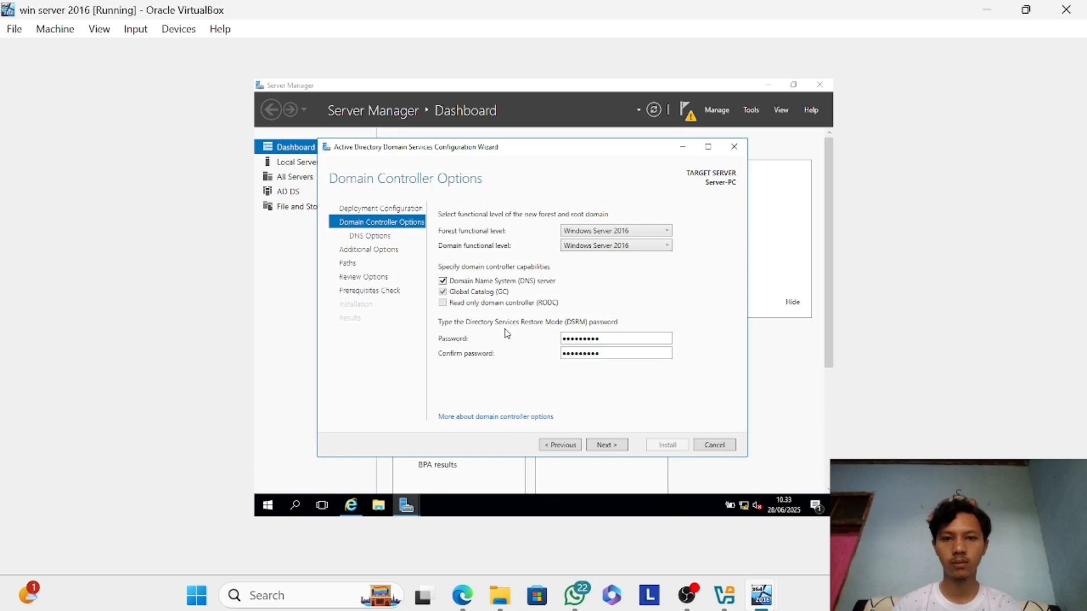
Rerun the prerequisites check with the unchanged settings, install the domain controller configuration and let the server restart.
left_click(393, 296)
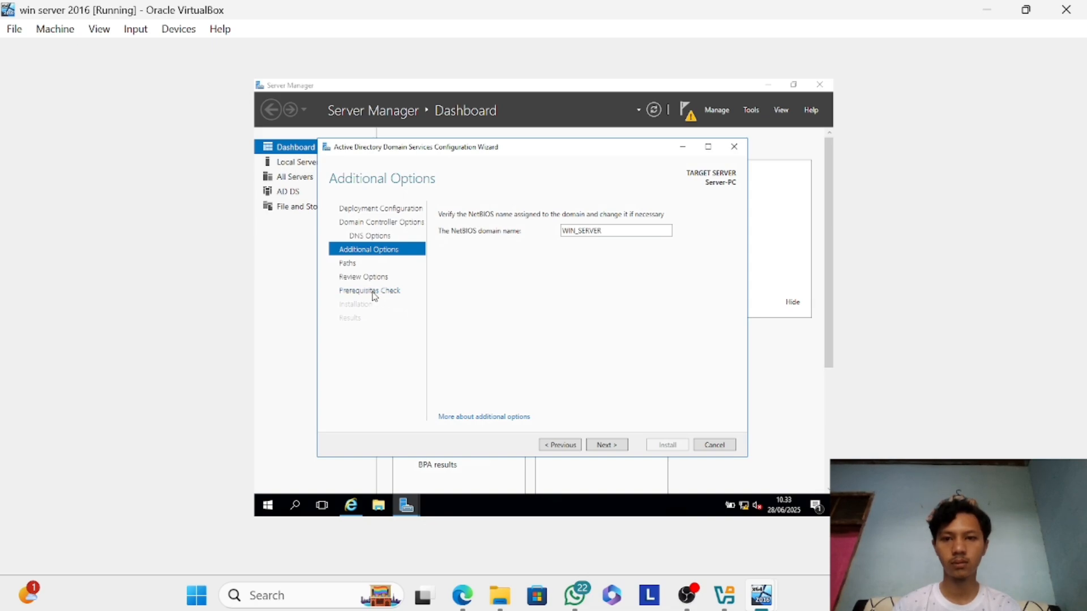
left_click(372, 294)
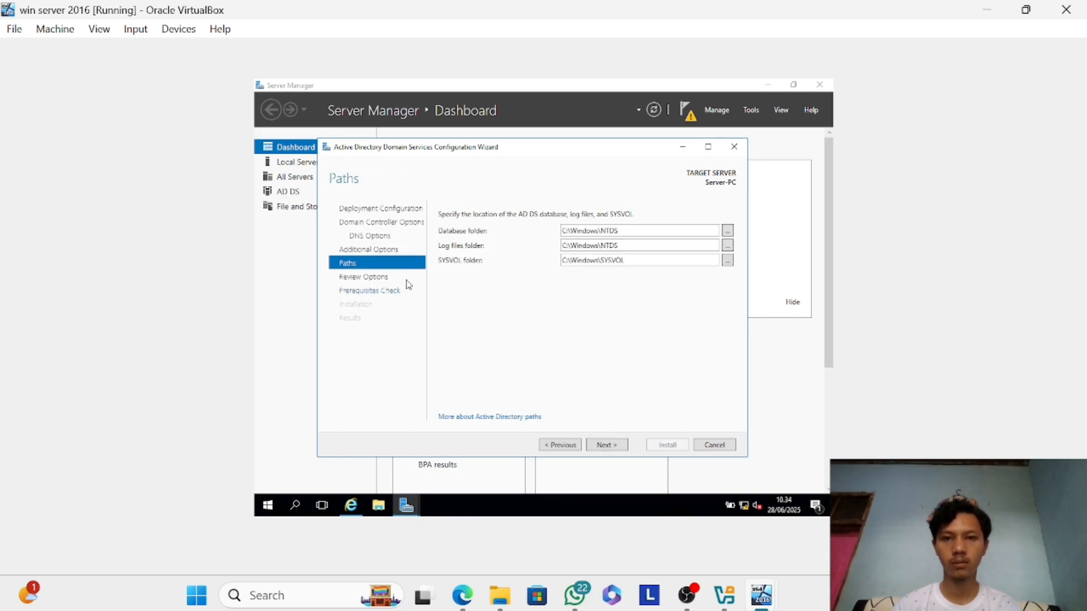
left_click(388, 292)
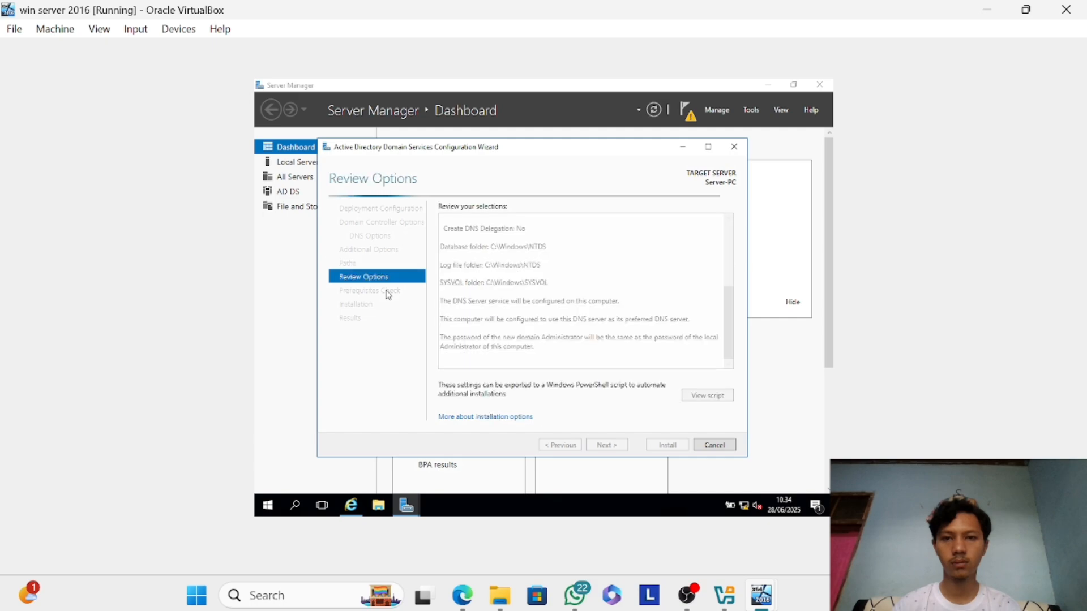
left_click(377, 293)
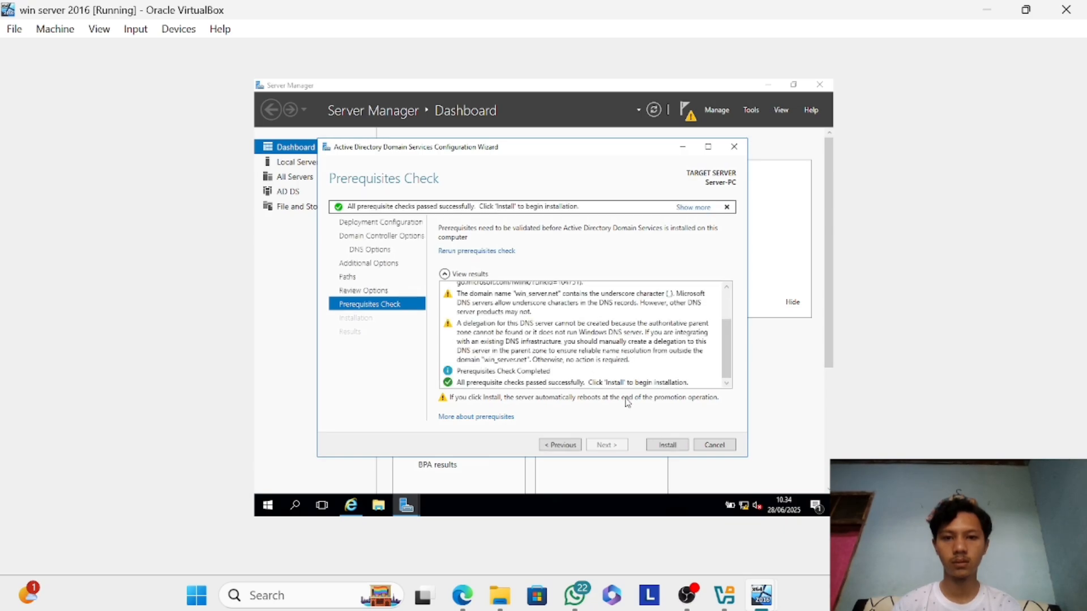
left_click(655, 448)
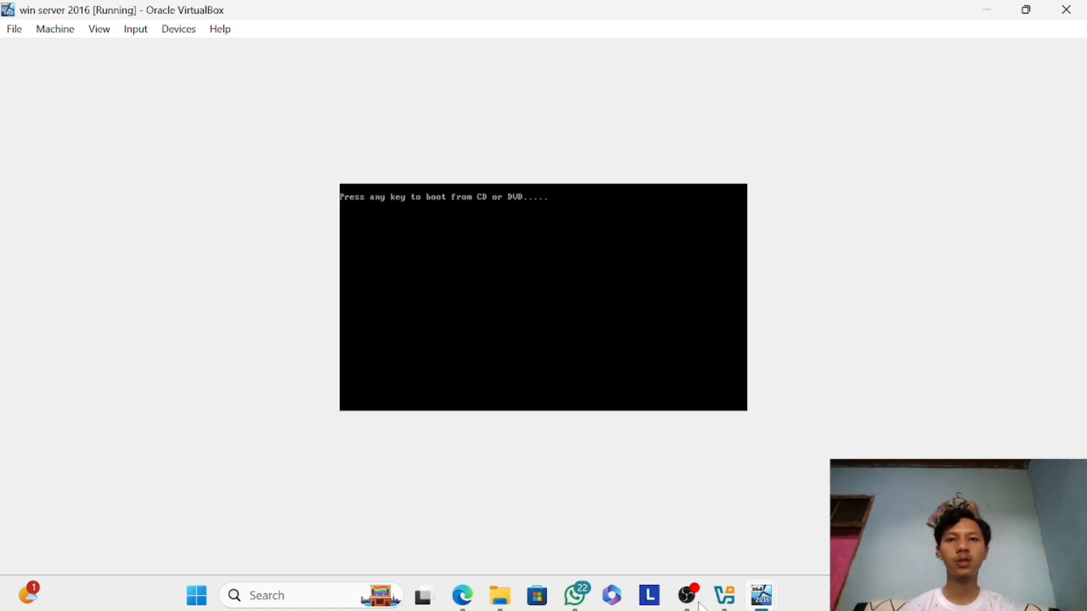
key("Return")
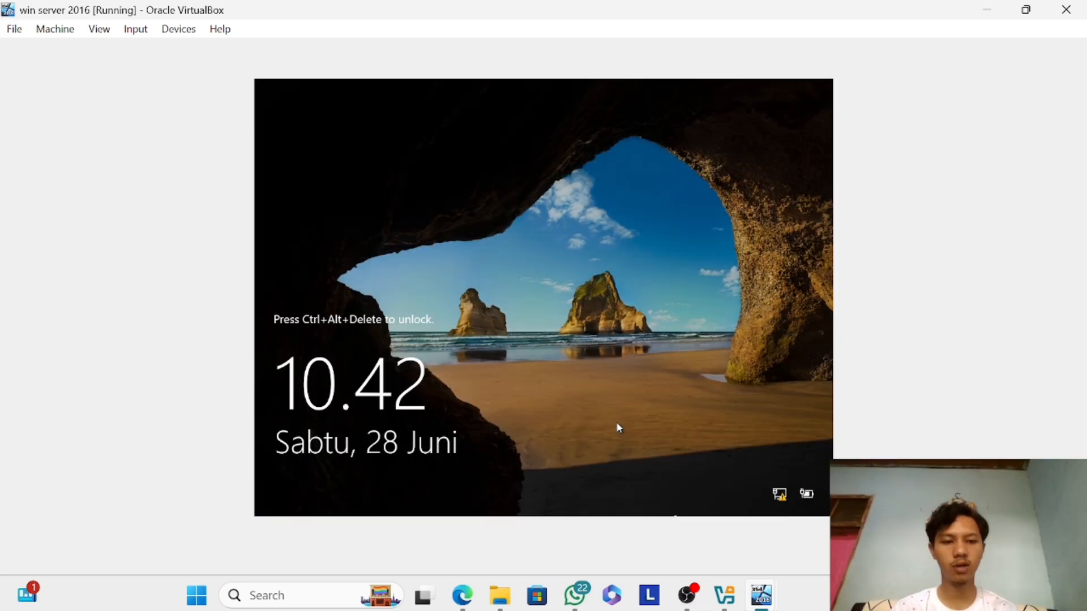
Unlock the restarted server and sign in to the WIN_SERVER domain as Administrator with the account password.
key("ctrl+alt+Delete")
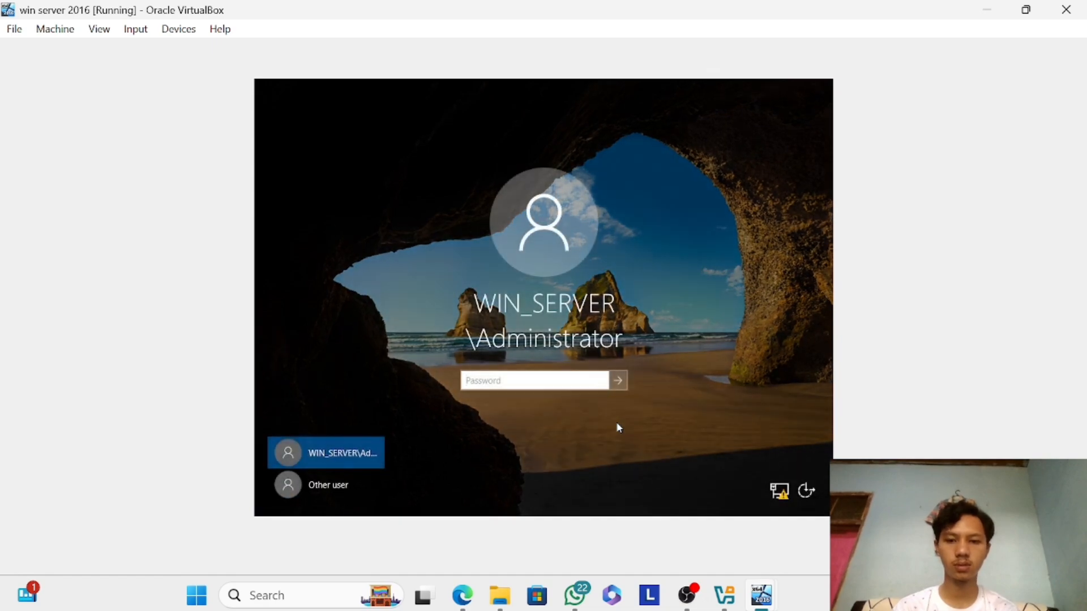
type("1234")
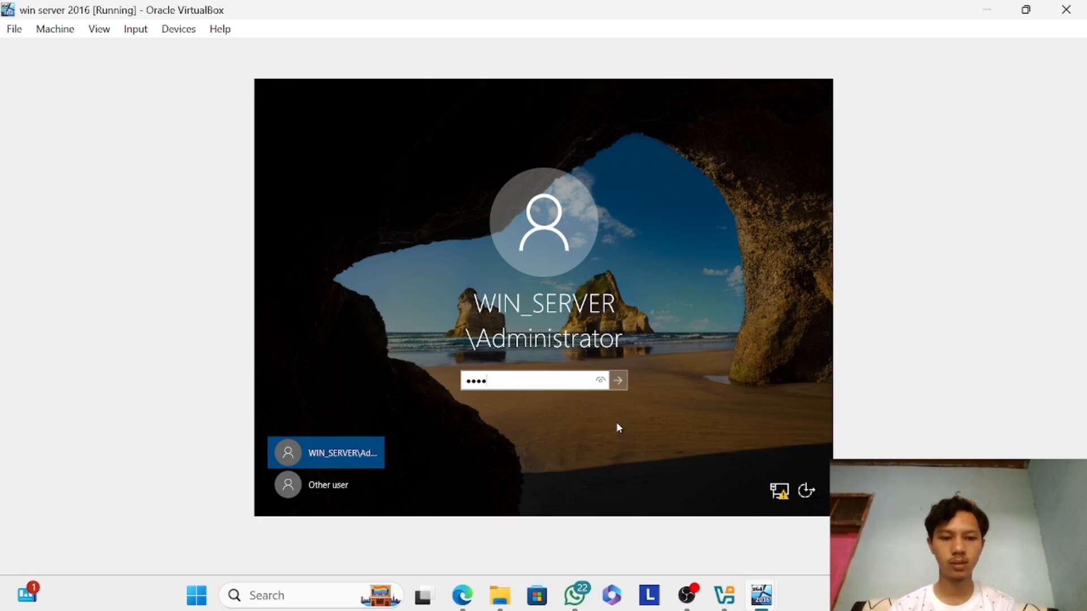
type("51234")
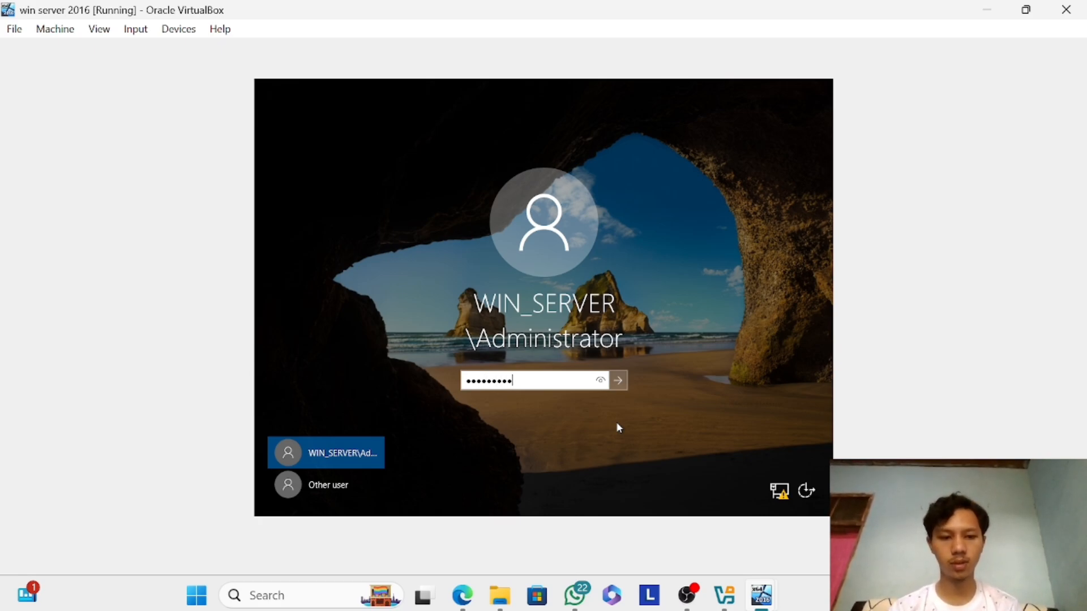
key("Return")
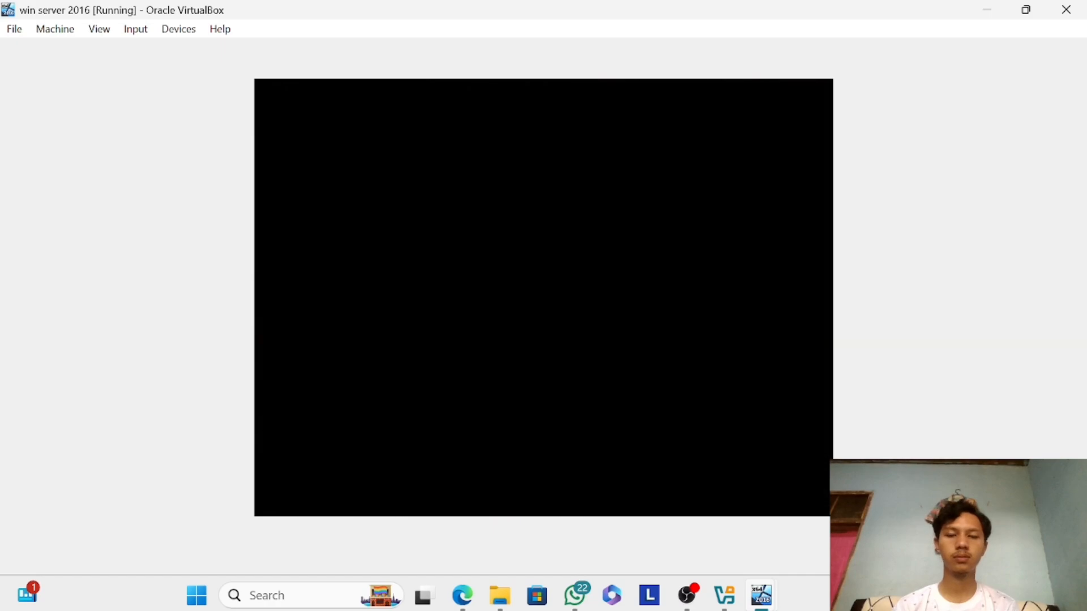
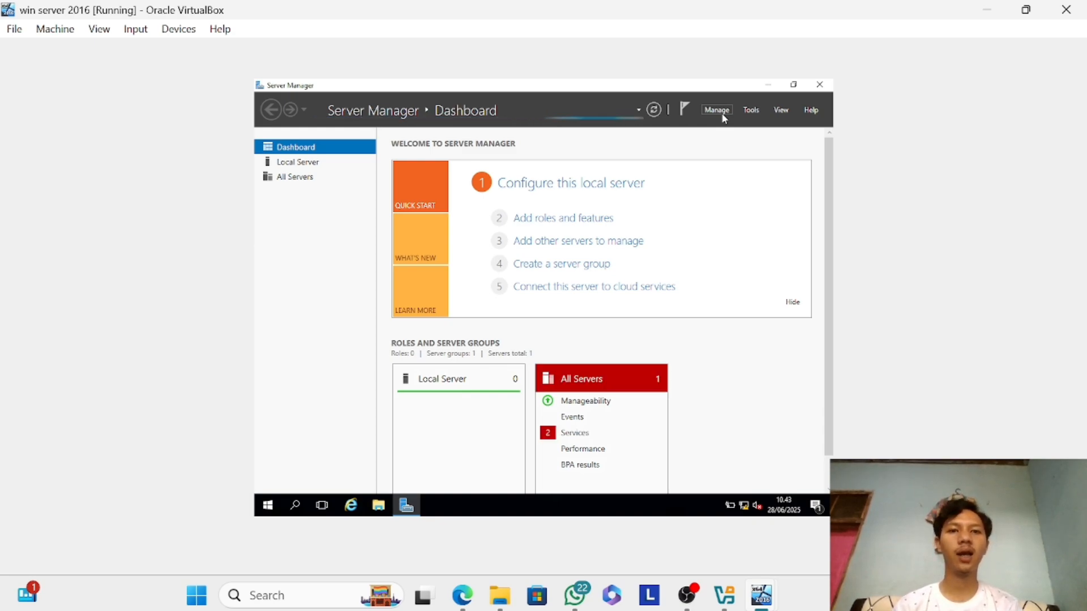
Start a role-based installation on the local server from the server pool and select the DHCP Server role with its management tools.
left_click(722, 114)
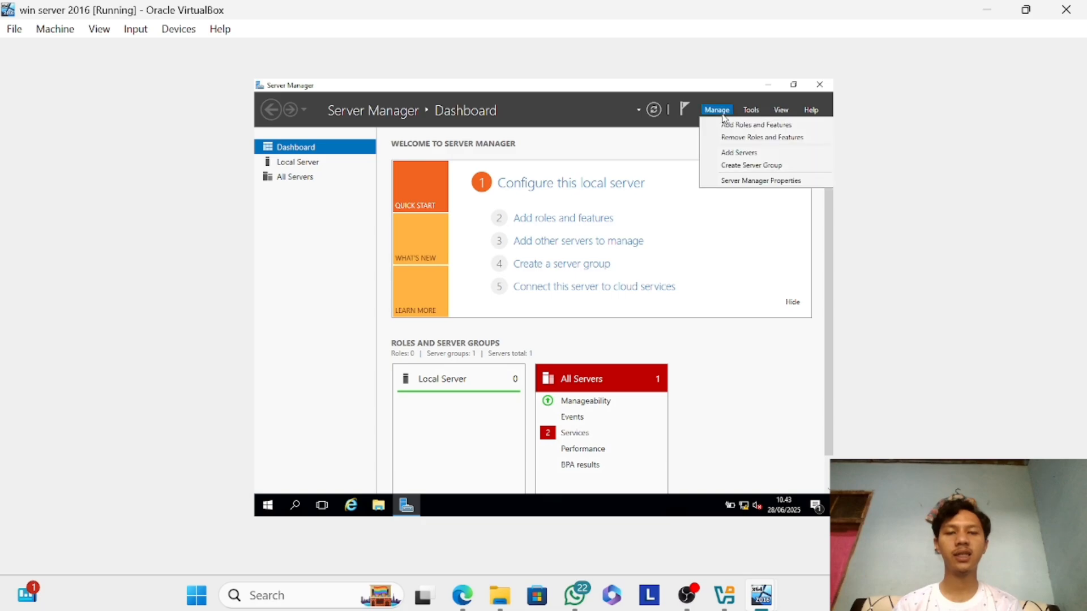
left_click(729, 125)
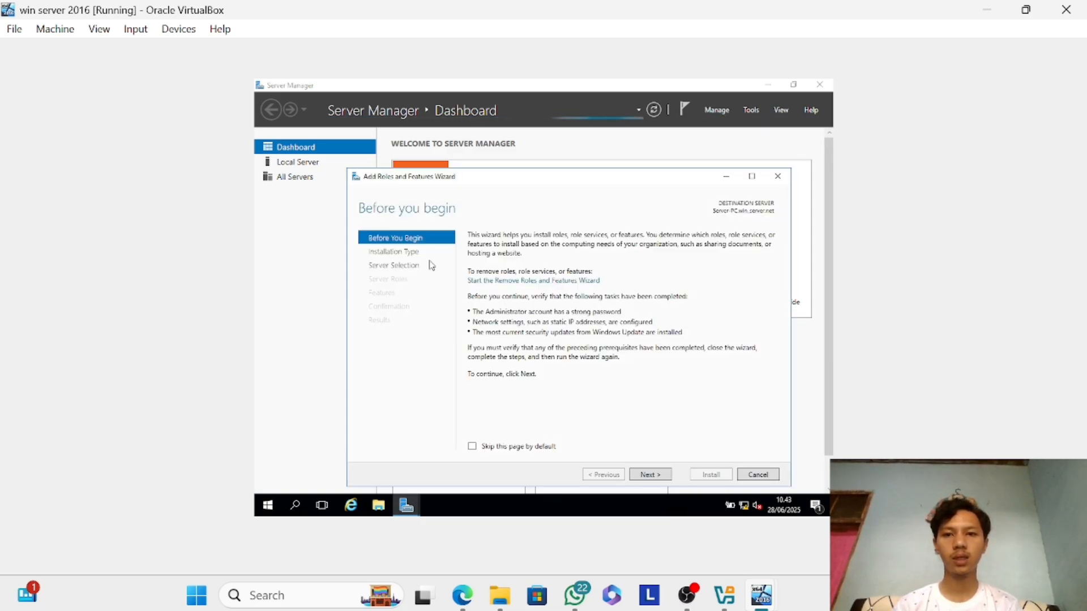
left_click(657, 479)
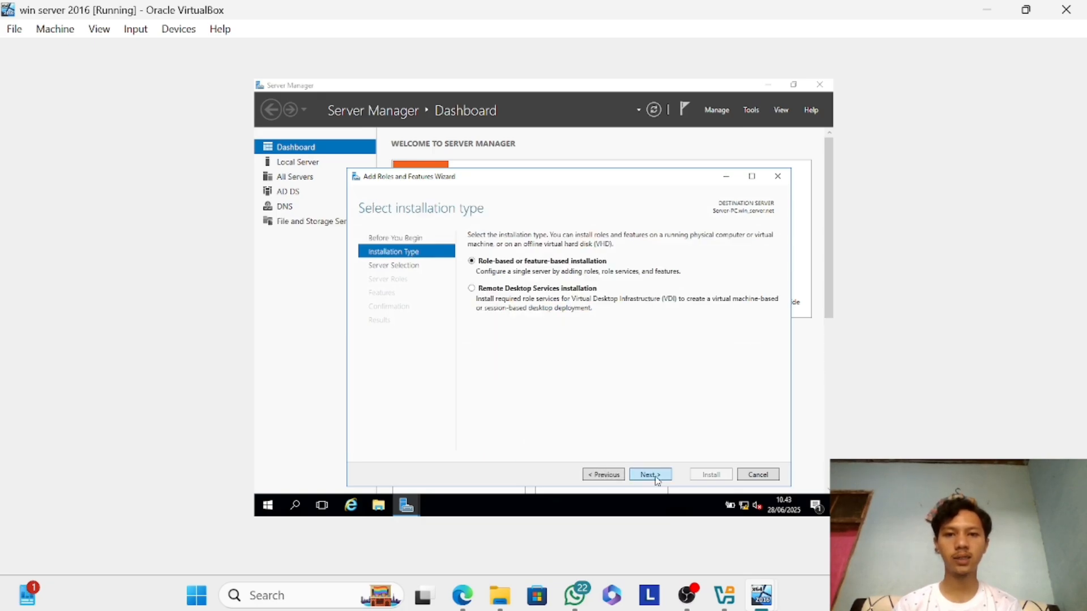
left_click(656, 476)
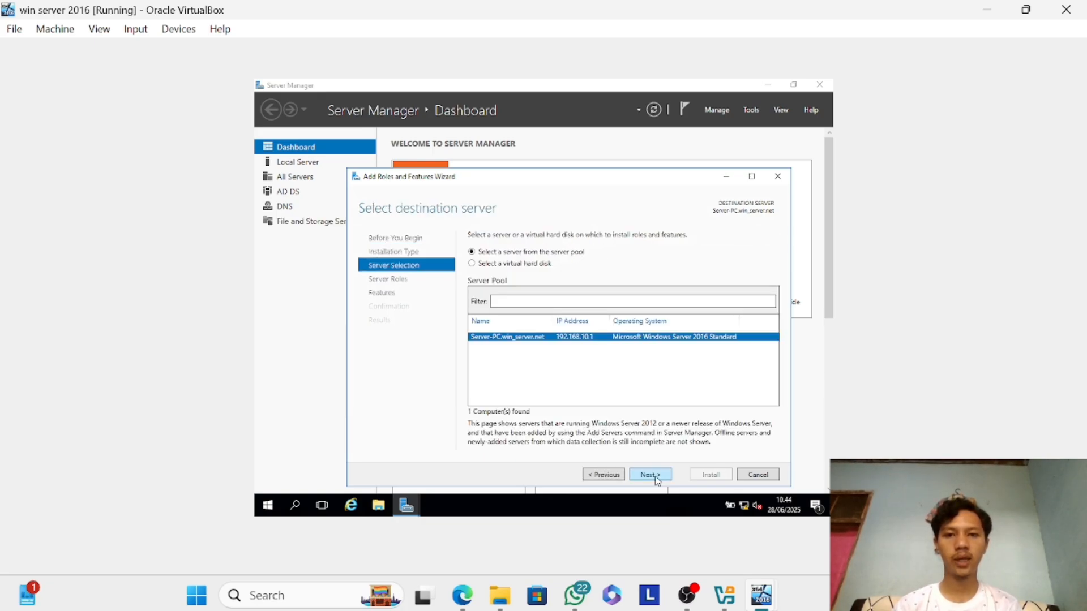
left_click(656, 477)
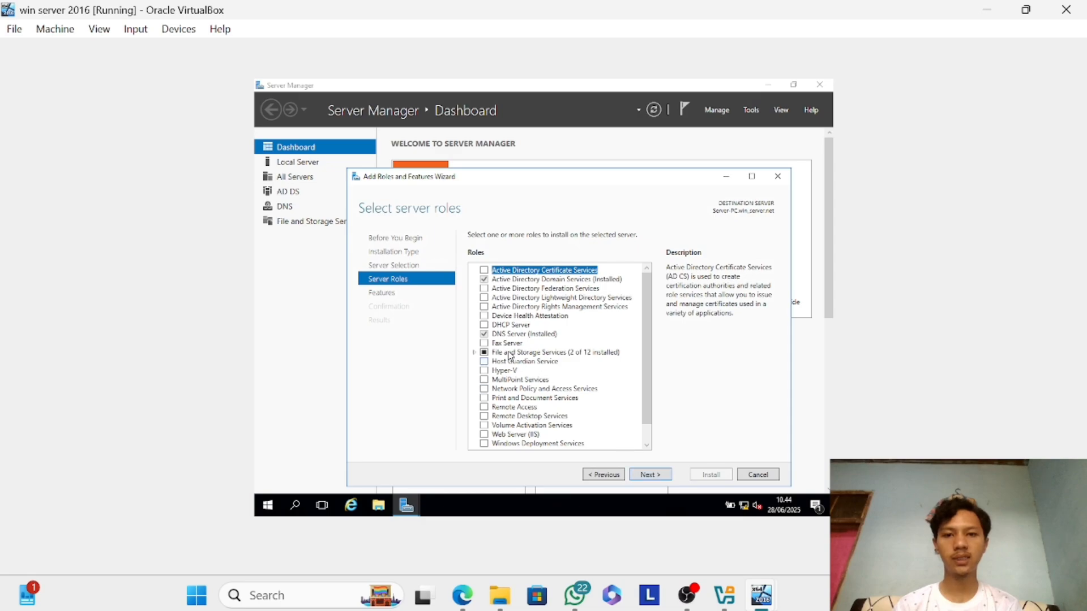
left_click(486, 325)
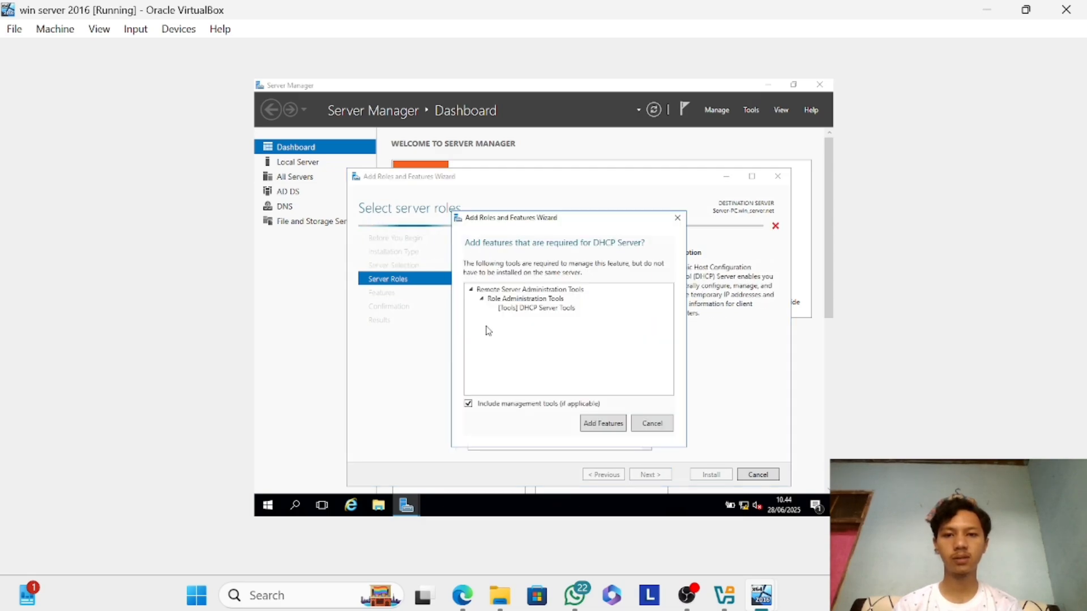
left_click(604, 424)
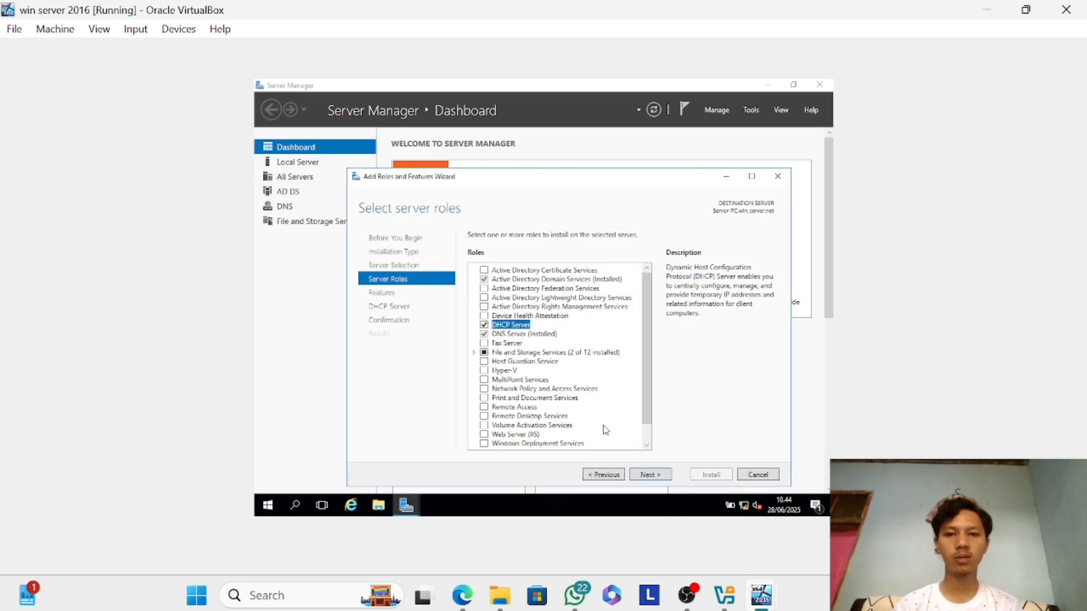
Keep the default features and install the DHCP Server role without automatic restart.
left_click(663, 476)
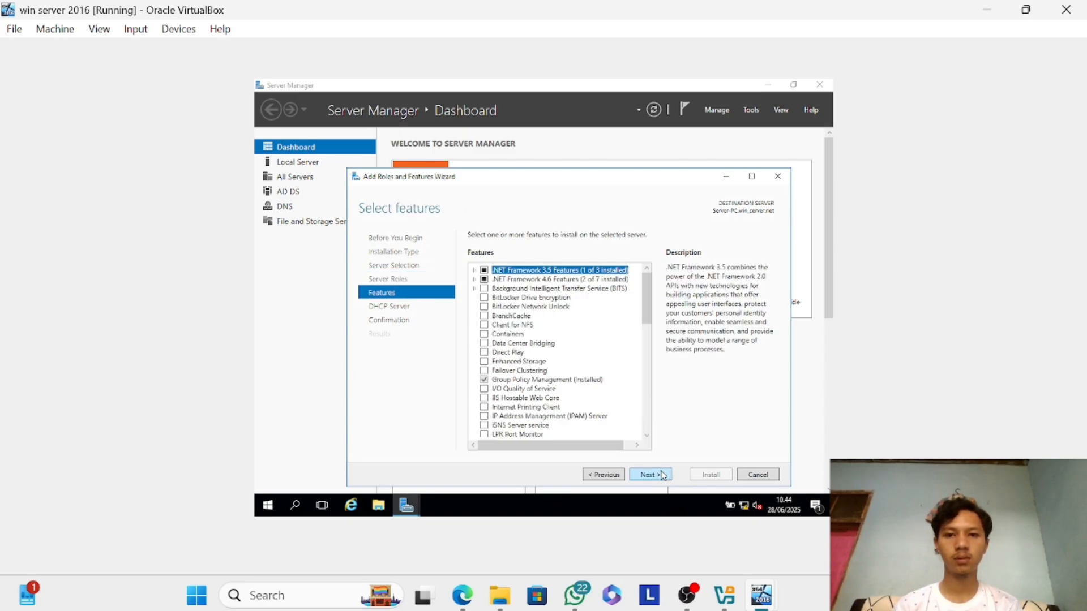
left_click(664, 476)
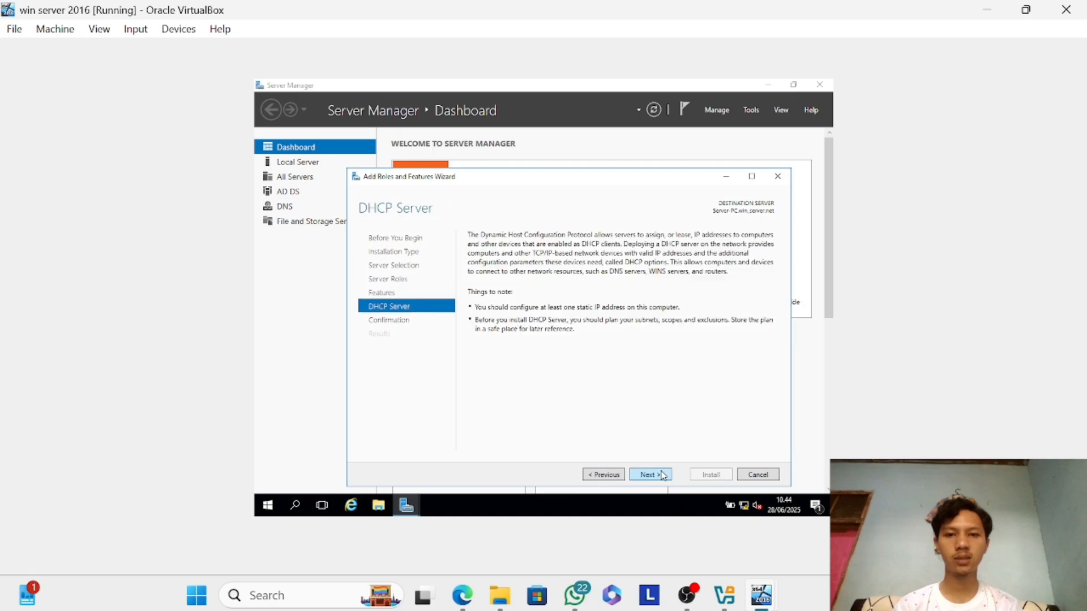
left_click(664, 477)
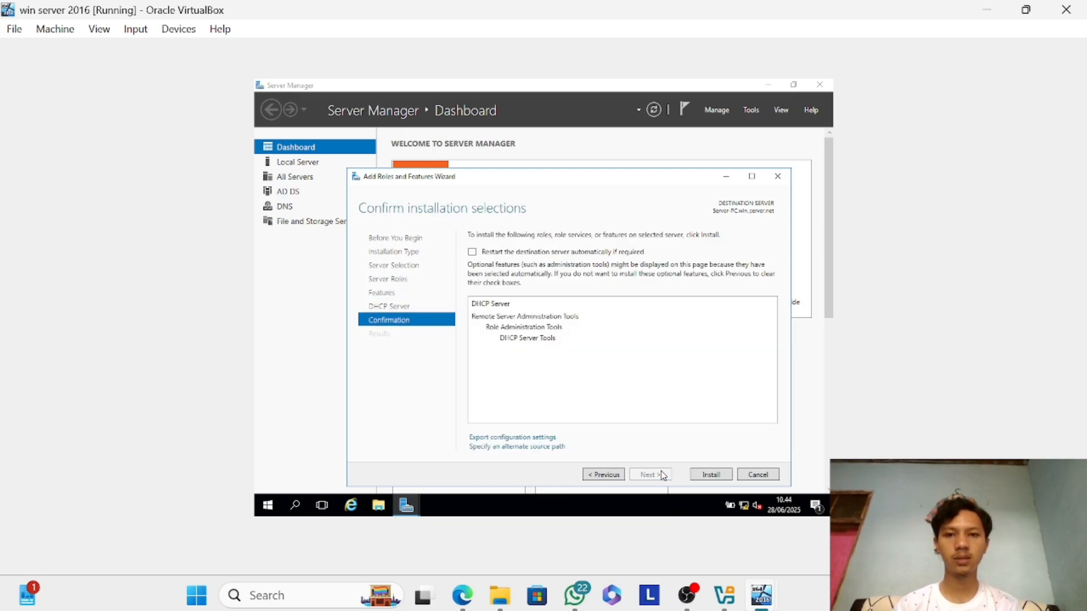
left_click(709, 476)
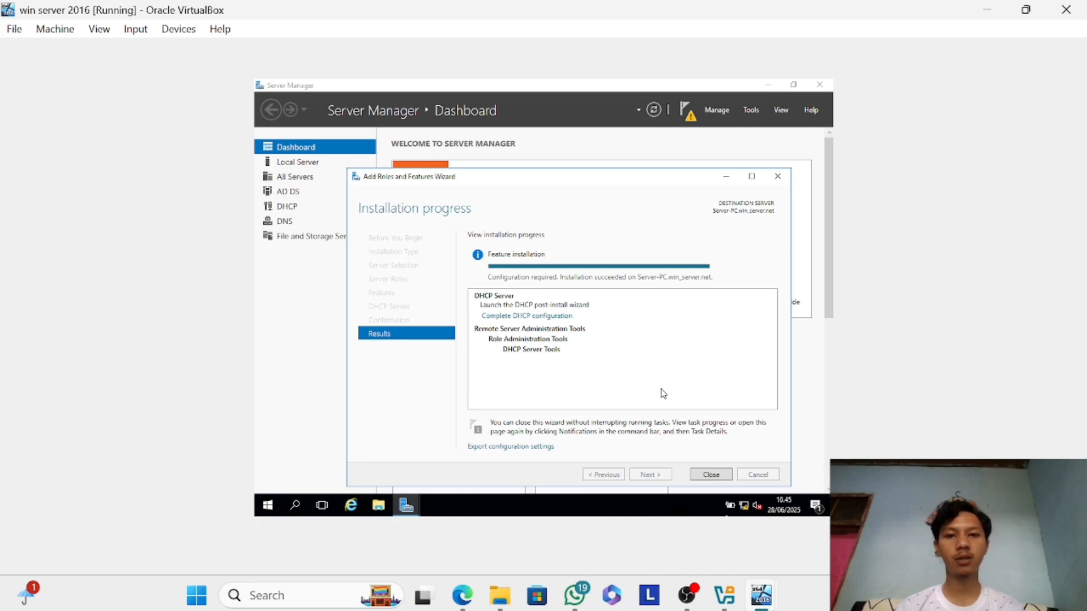
Complete the DHCP post-install configuration, authorizing the server with the WIN_SERVER\Administrator credentials, and close both wizards.
left_click(526, 316)
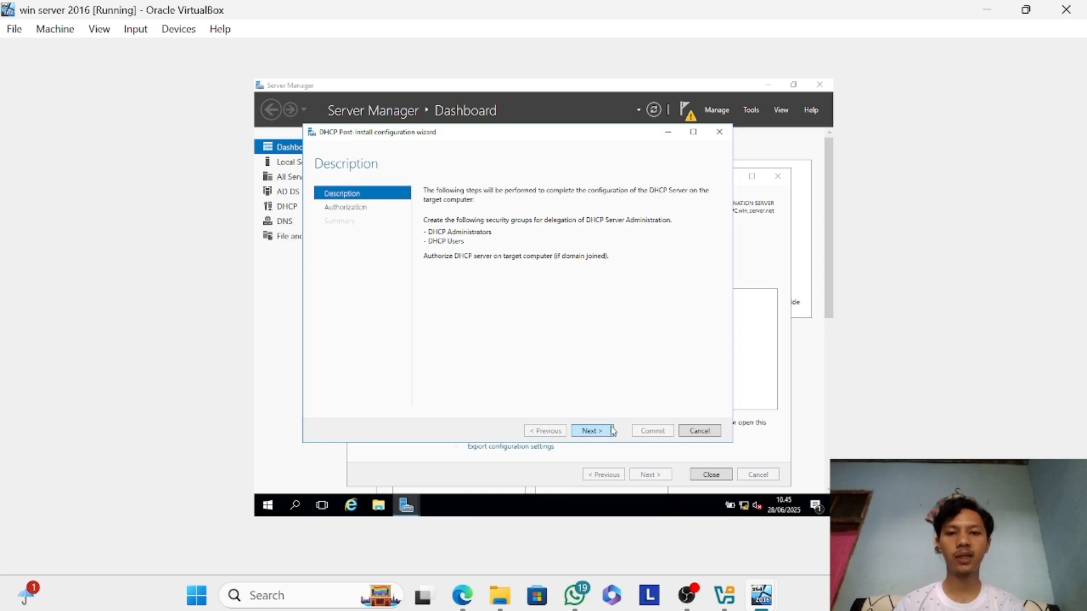
left_click(592, 431)
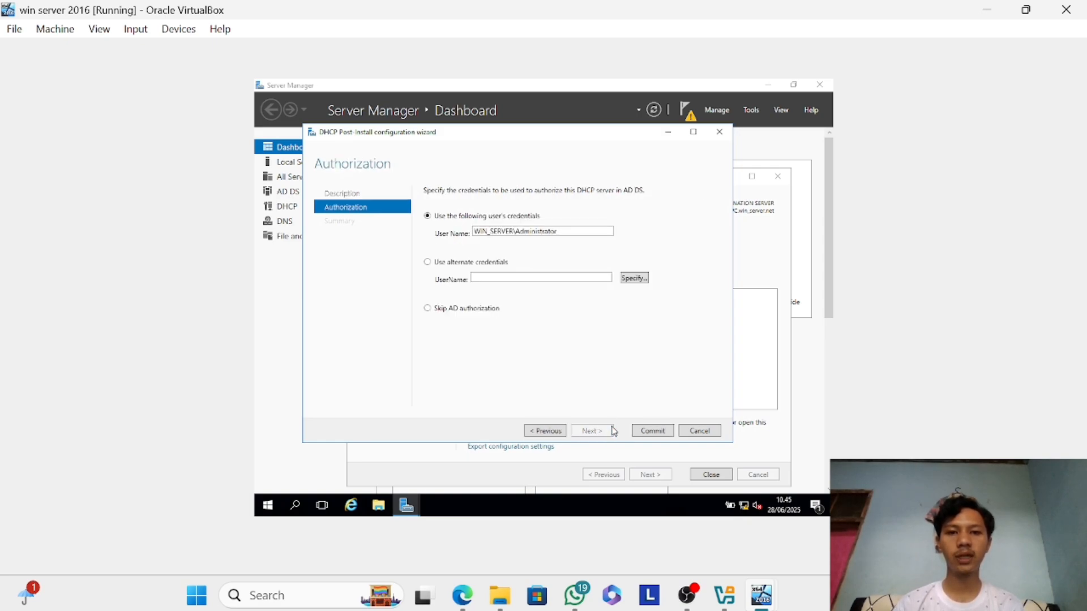
left_click(653, 432)
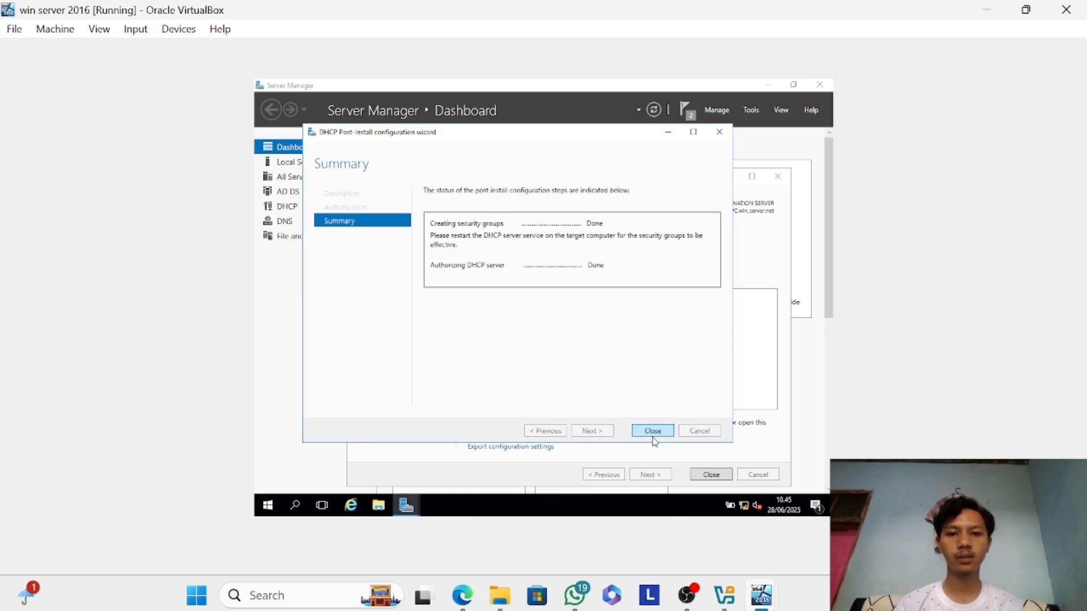
left_click(653, 431)
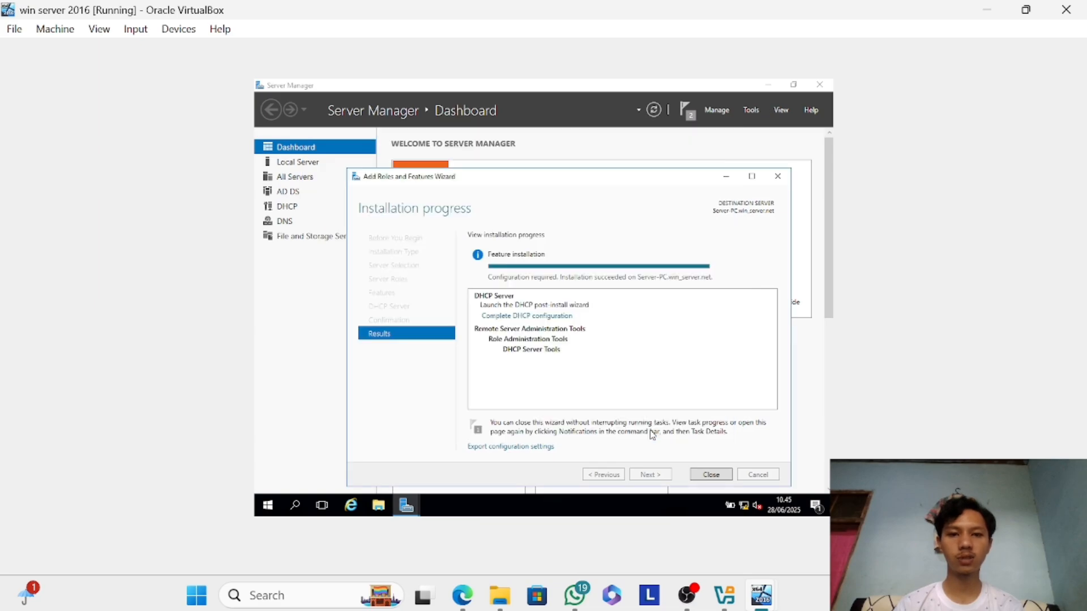
left_click(708, 475)
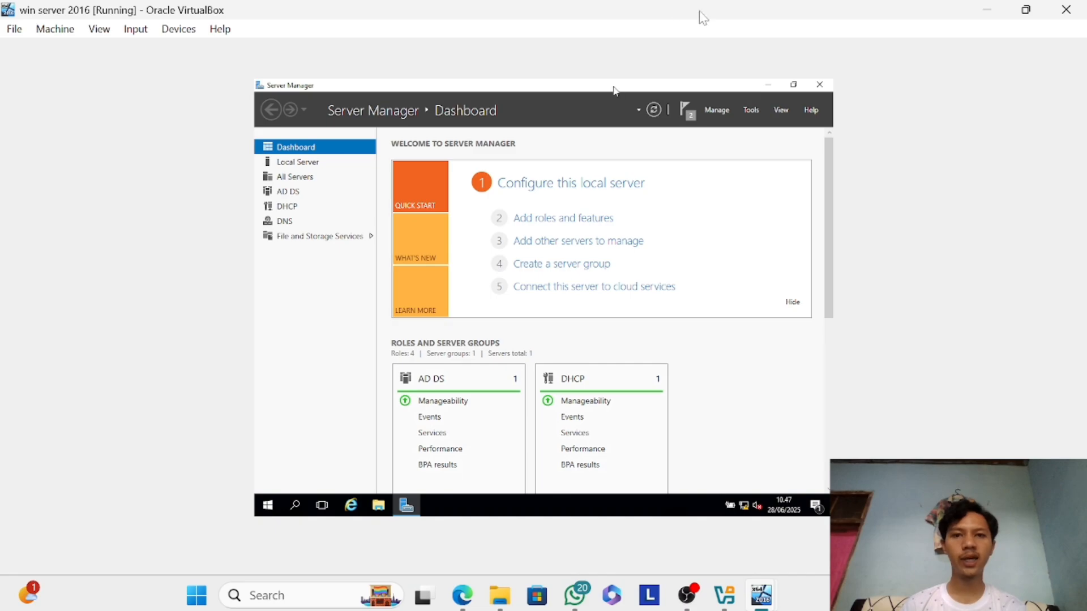
Open the DHCP management console and start a new scope under the server's IPv4 node.
left_click(762, 111)
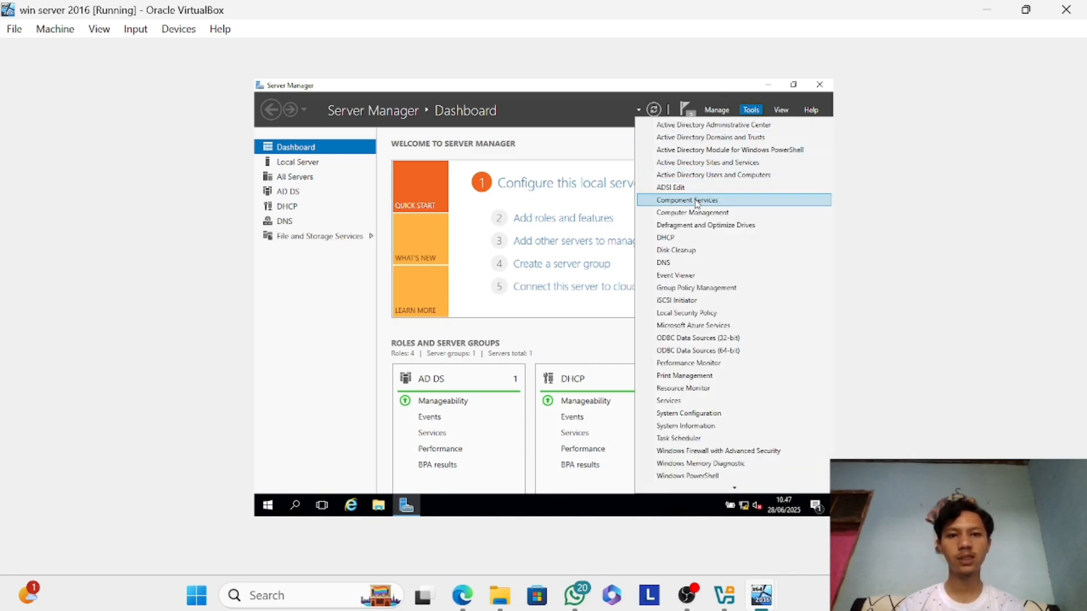
left_click(684, 240)
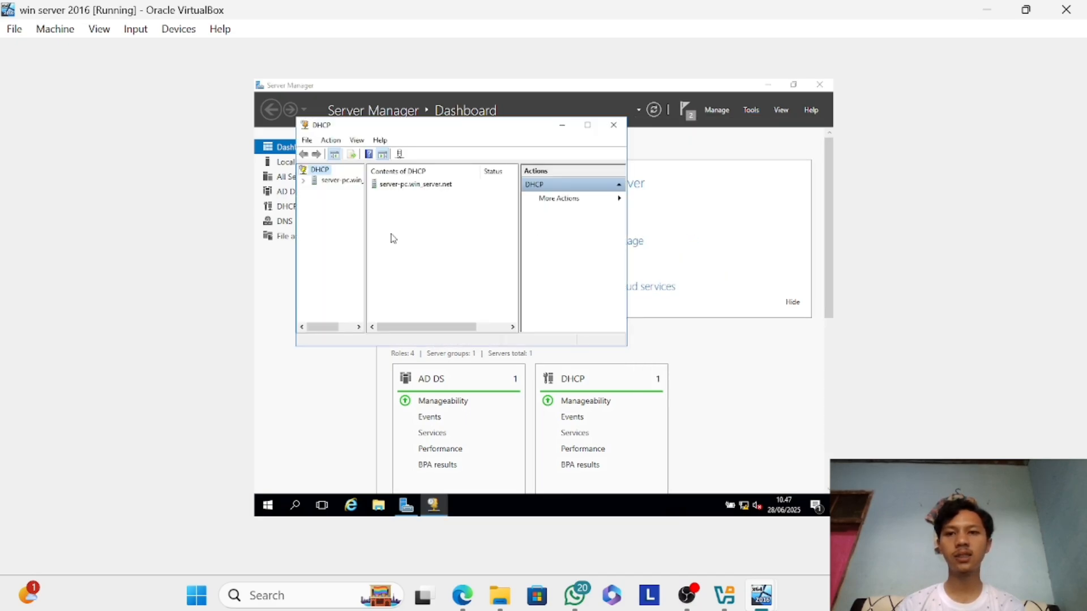
double_click(324, 183)
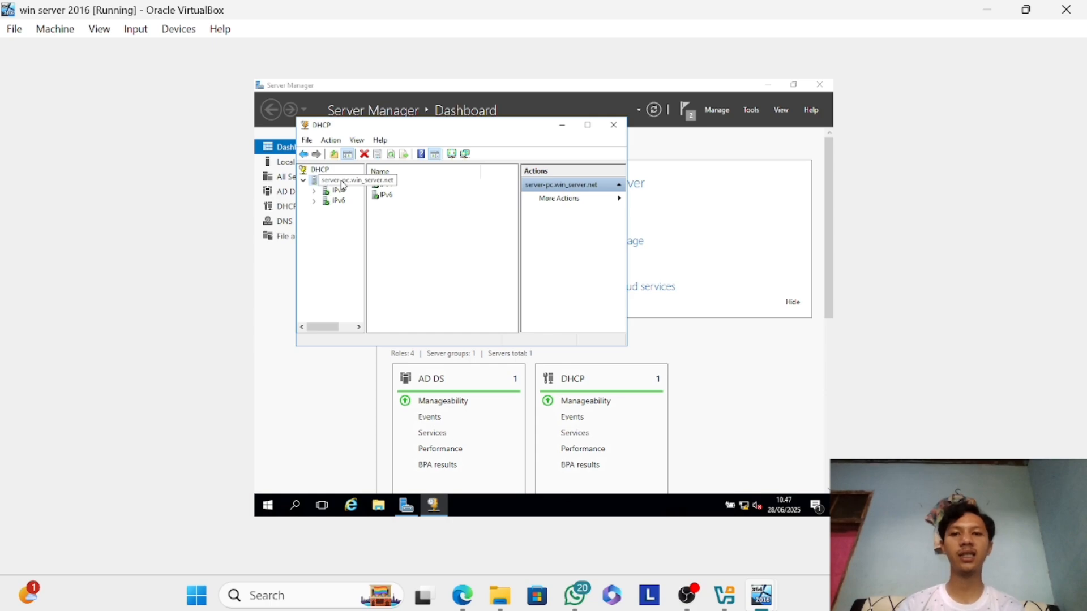
double_click(345, 194)
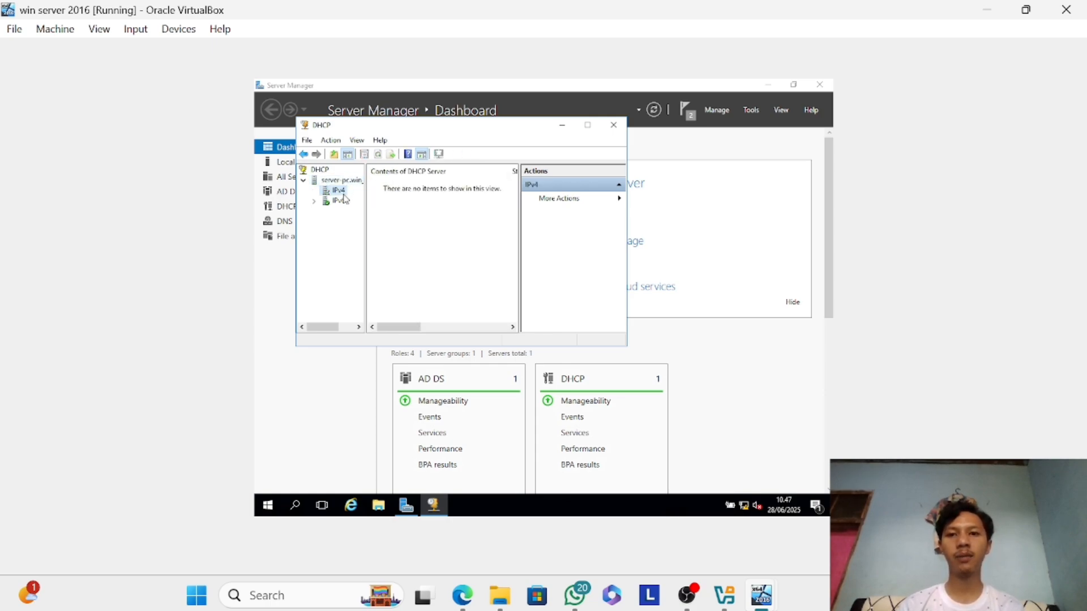
right_click(344, 195)
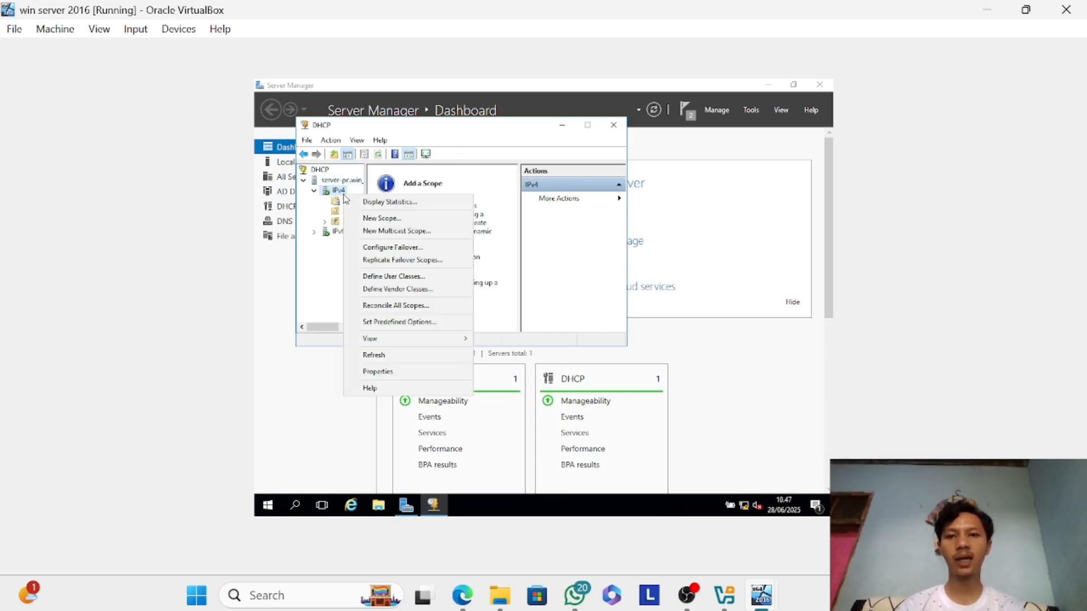
left_click(395, 219)
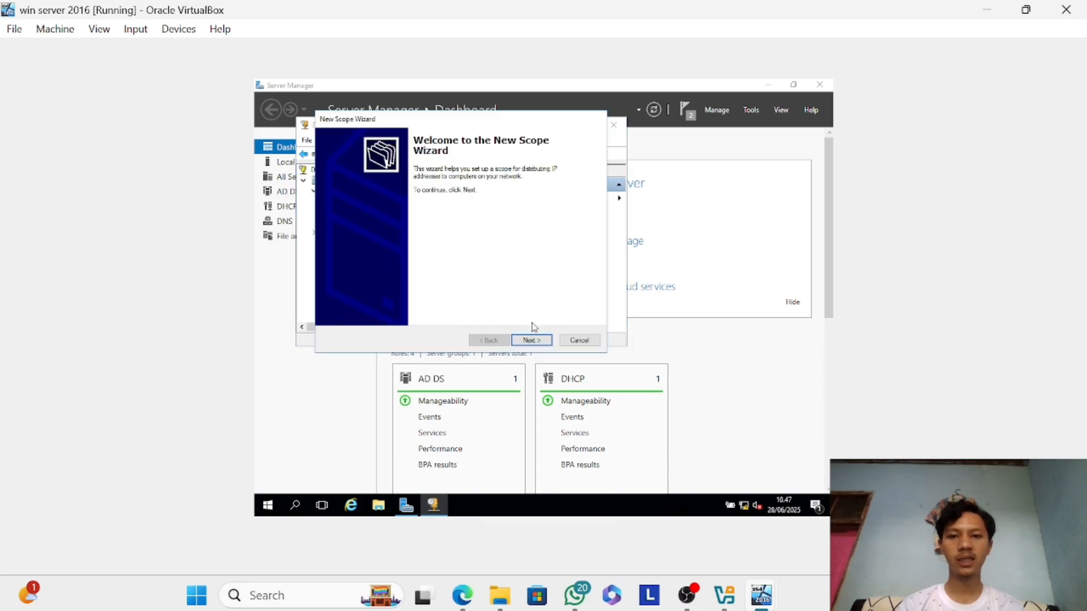
left_click(533, 341)
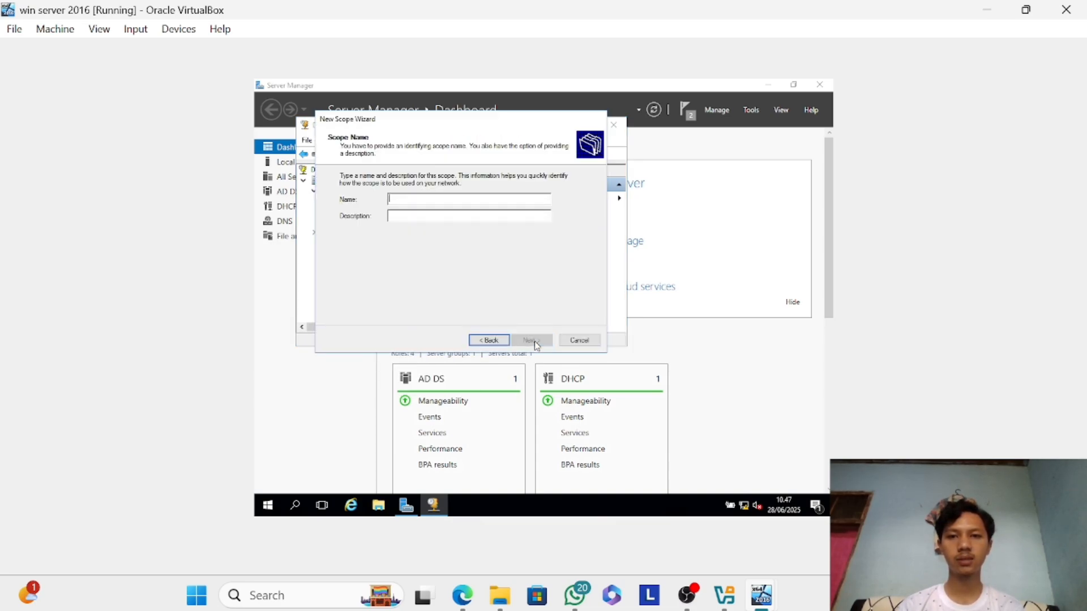
Name the new scope koneksi_client, leave its description empty and continue to the address range.
type("k")
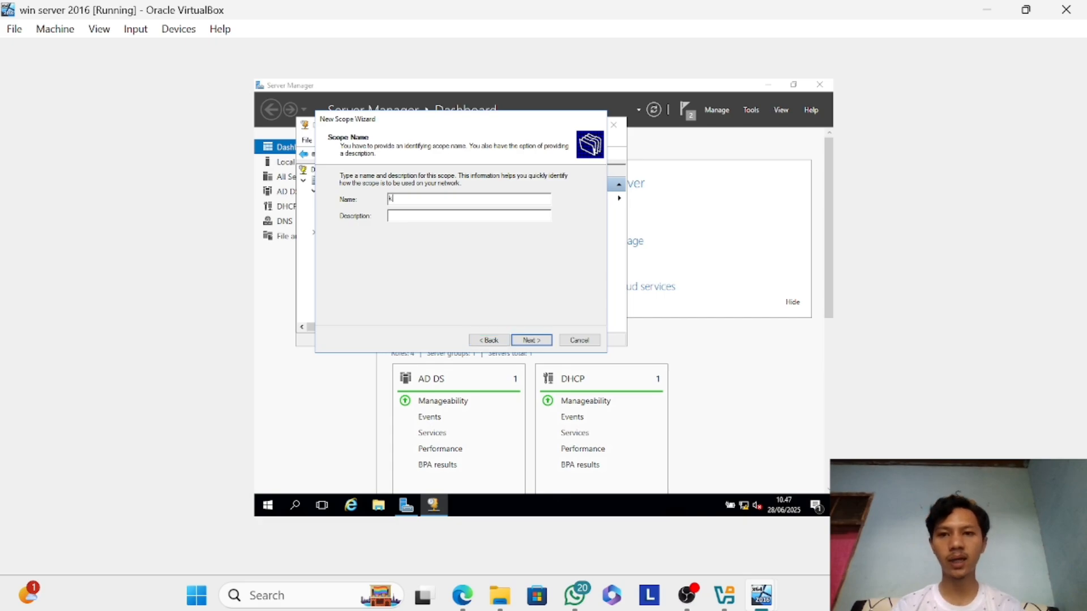
type("oneks")
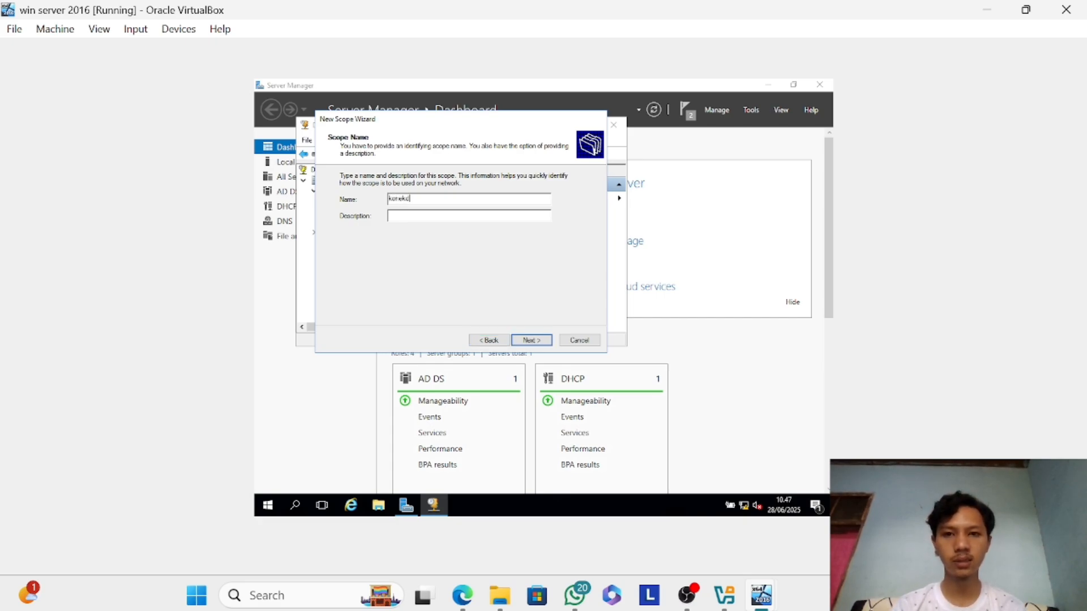
type("i_d")
type("lient")
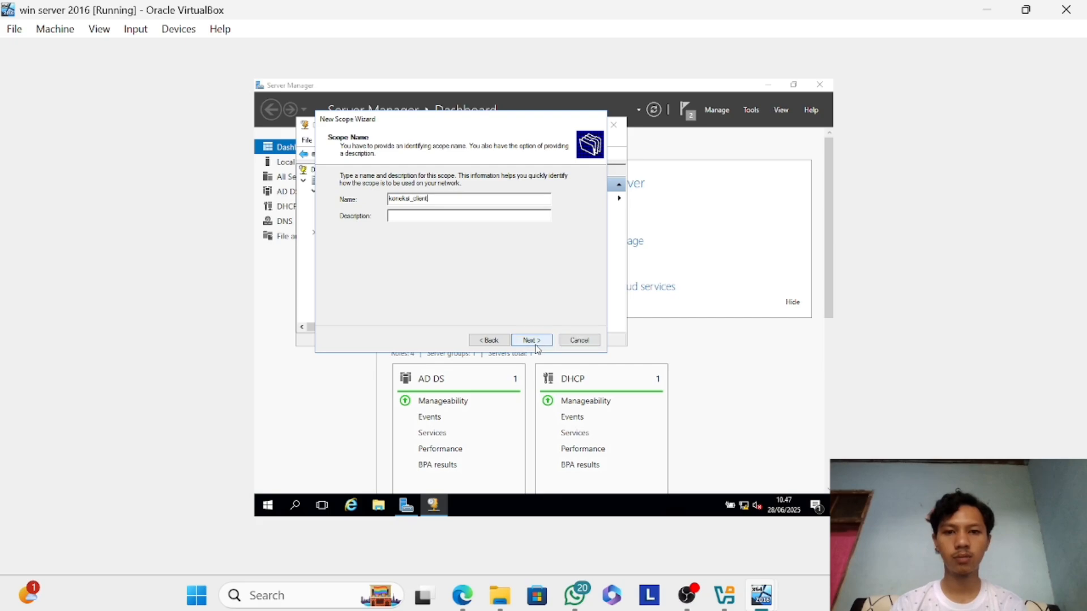
left_click(535, 342)
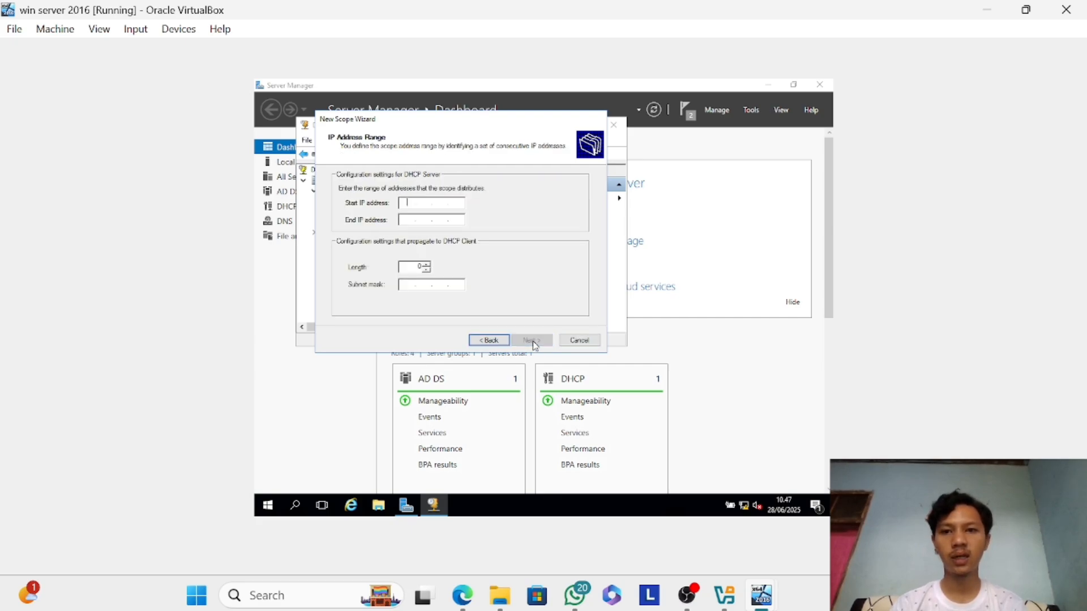
Set the scope's address range from 192.168.10.50 to 192.168.10.100, keeping the 24-bit subnet mask, and continue to the exclusions.
type("192.")
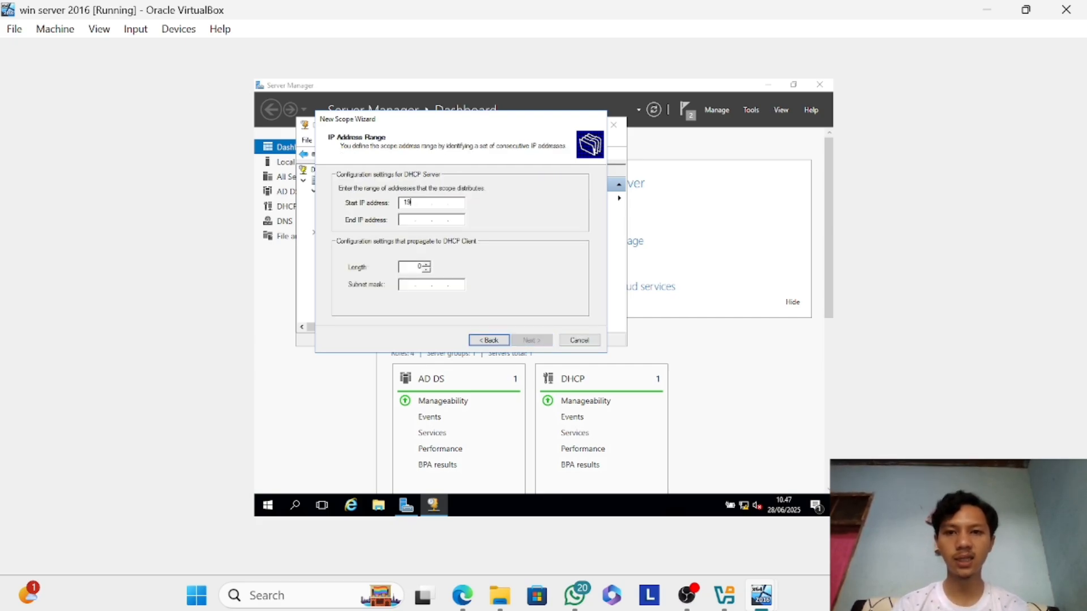
type("168.10")
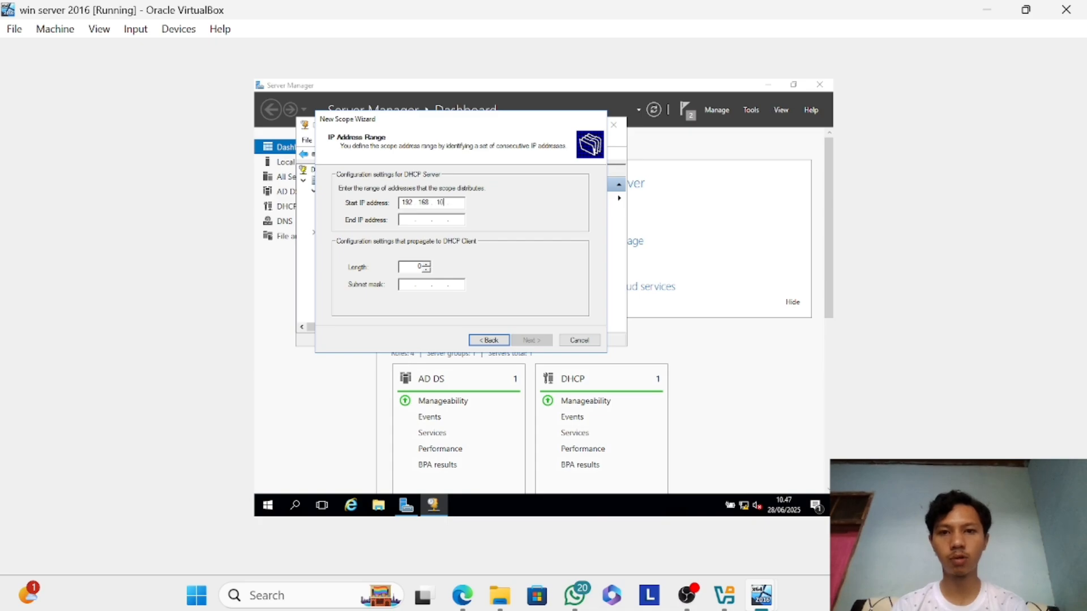
type(".50")
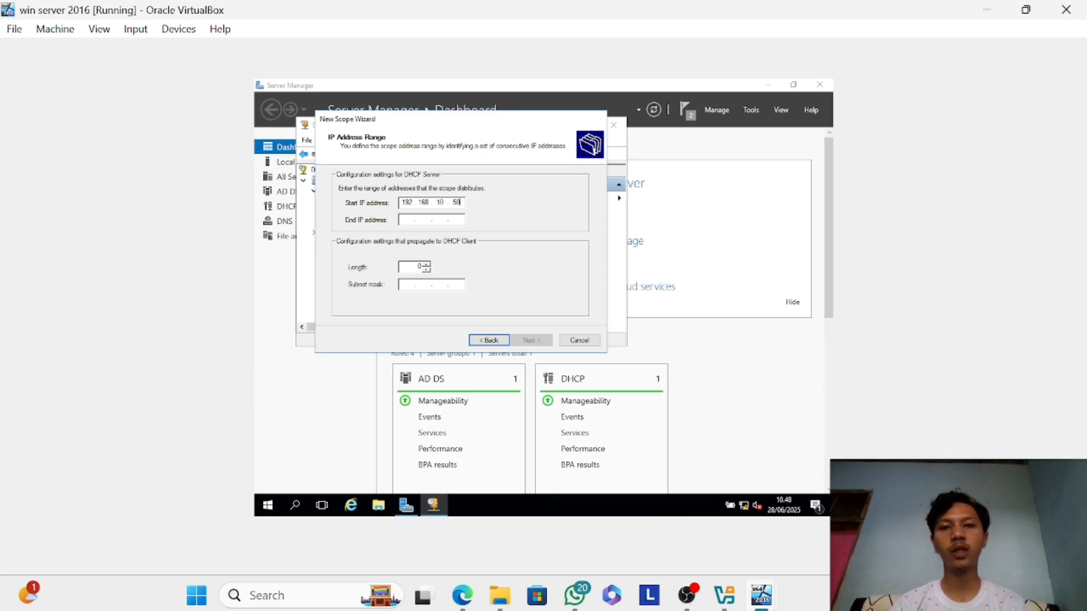
key("Tab")
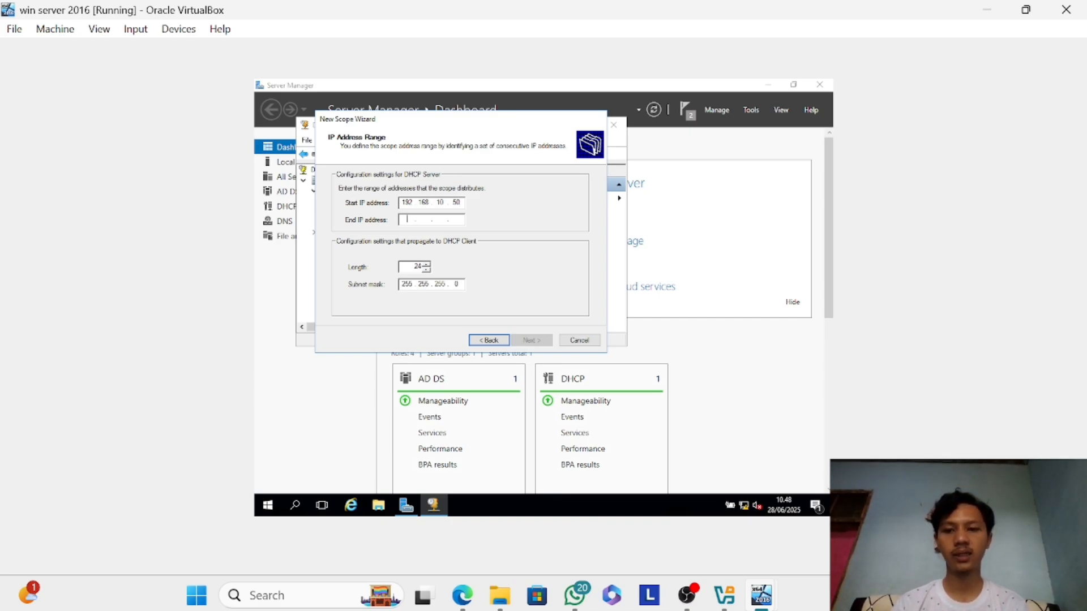
type("192 . ")
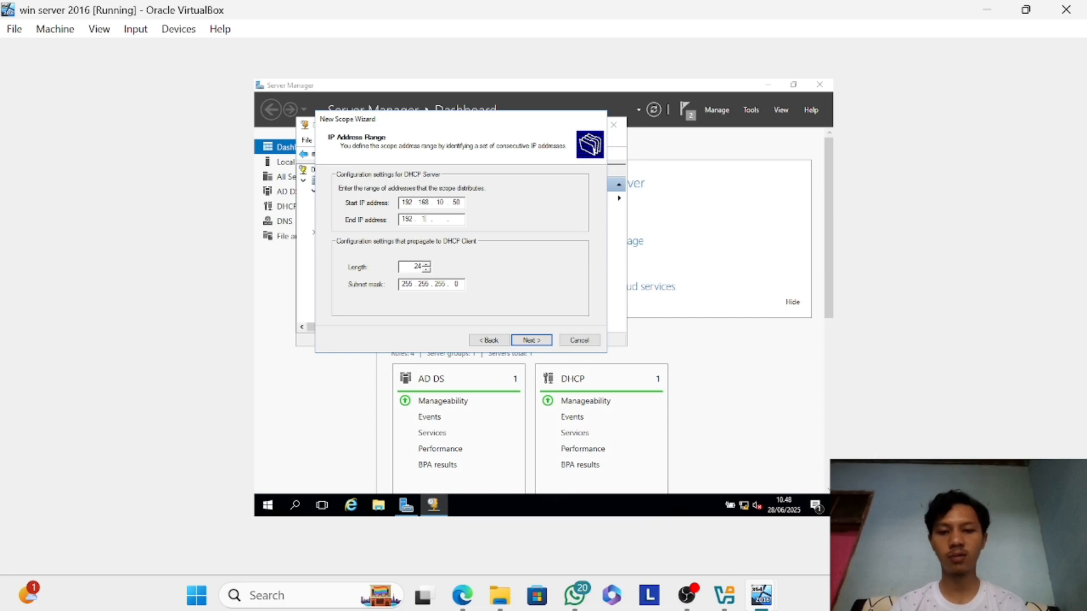
type("168 . 10 . ")
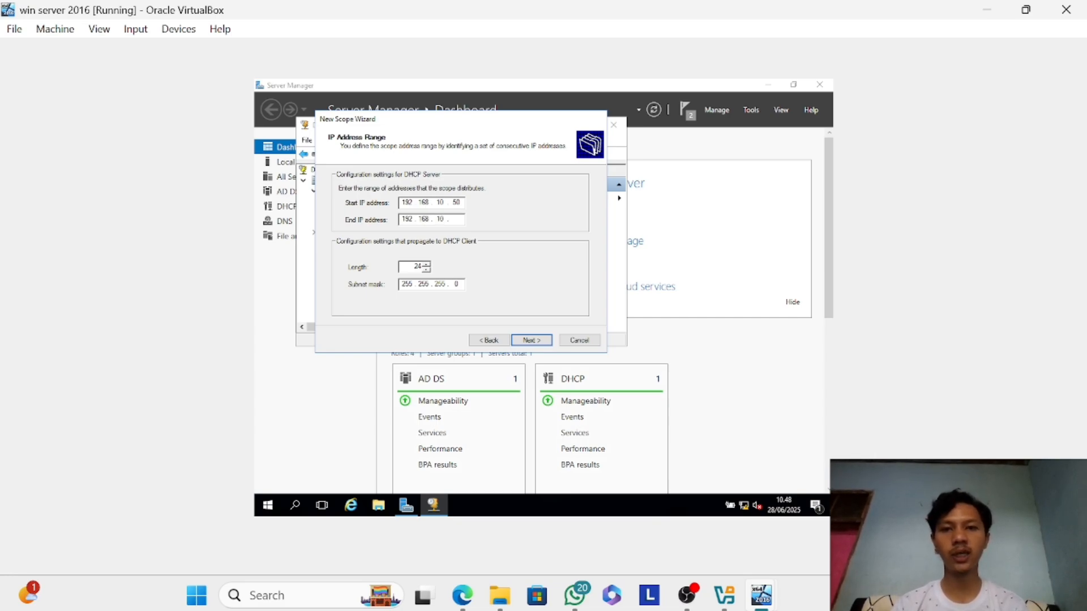
type("100")
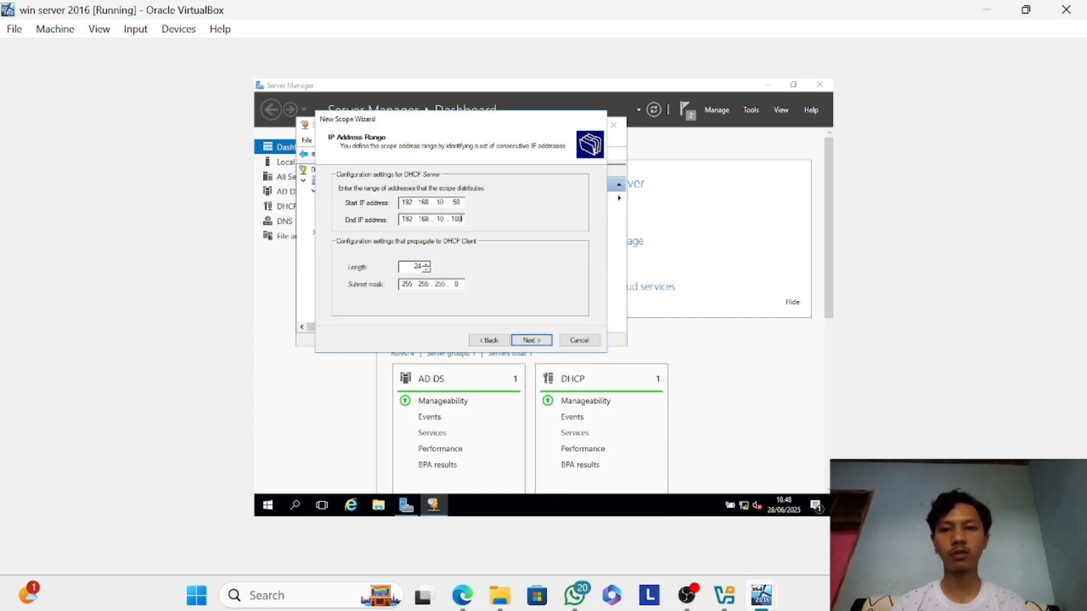
left_click(532, 340)
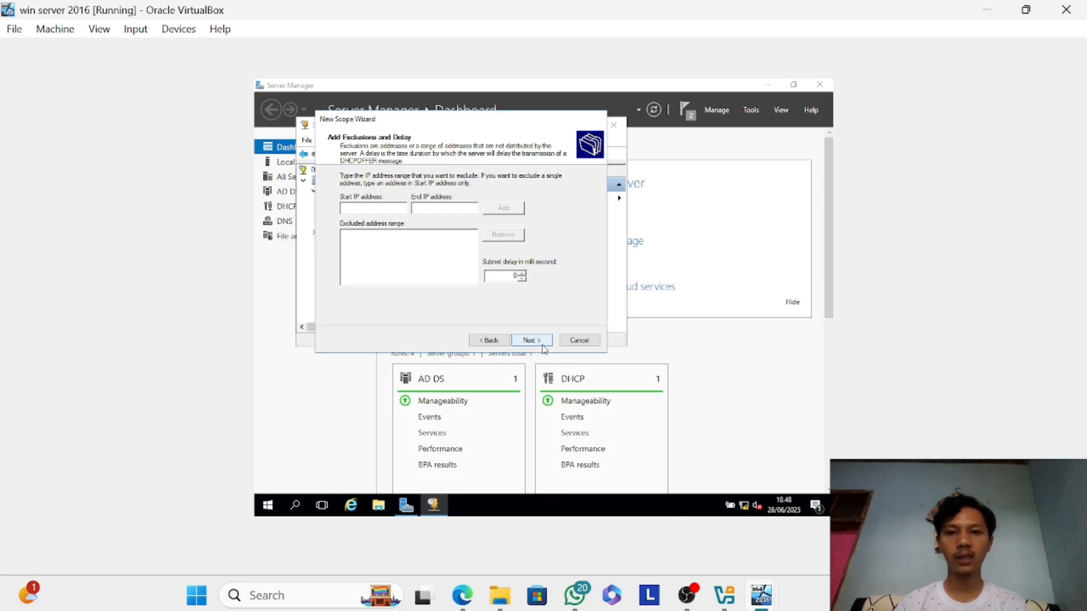
Leave the scope's exclusions empty, set the lease duration to 2 days and continue to the default gateway settings.
left_click(542, 346)
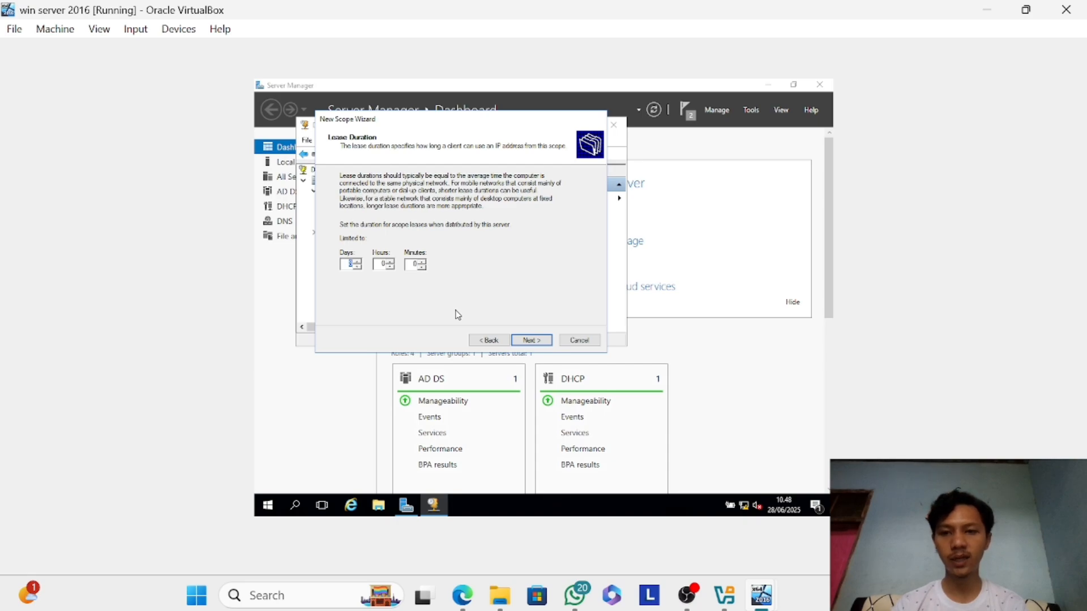
left_click(527, 341)
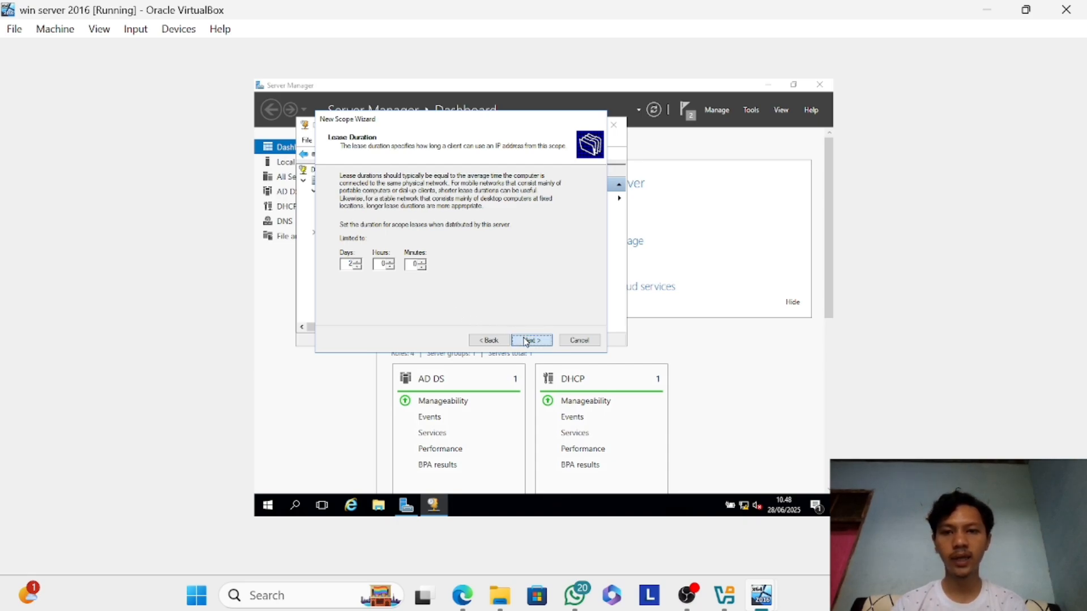
left_click(527, 341)
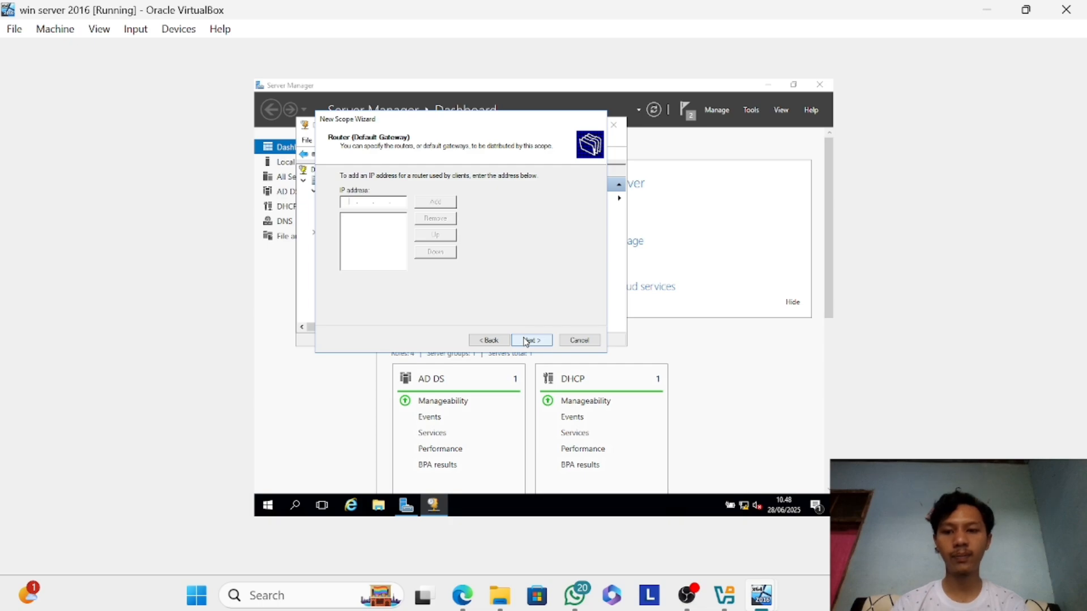
Add 192.168.10.1 as the scope's default gateway and continue to the domain name and DNS settings.
type("192 . 168 . ")
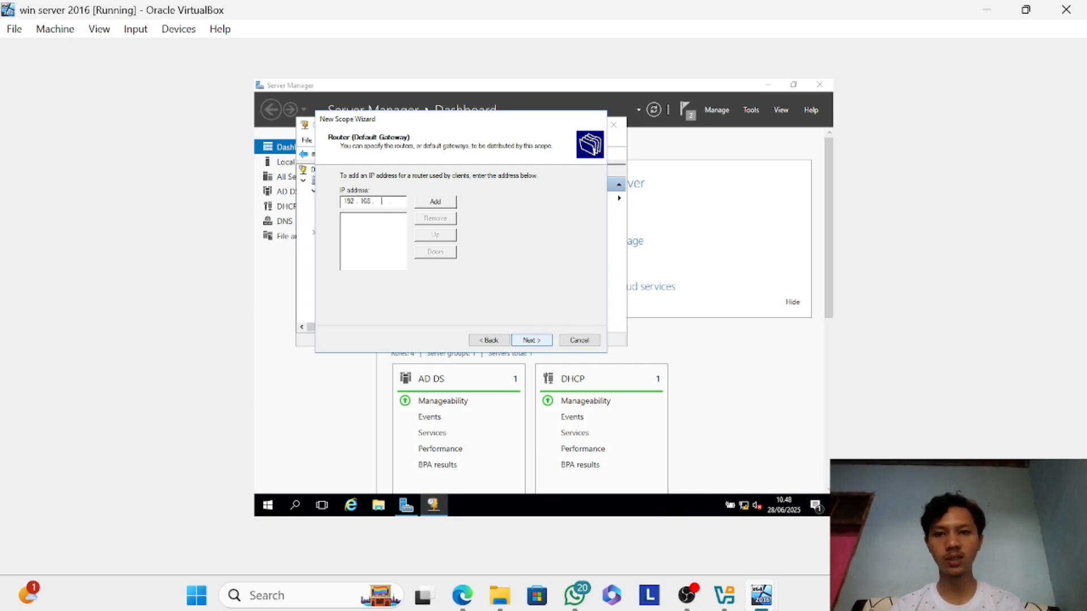
type("10 . 1")
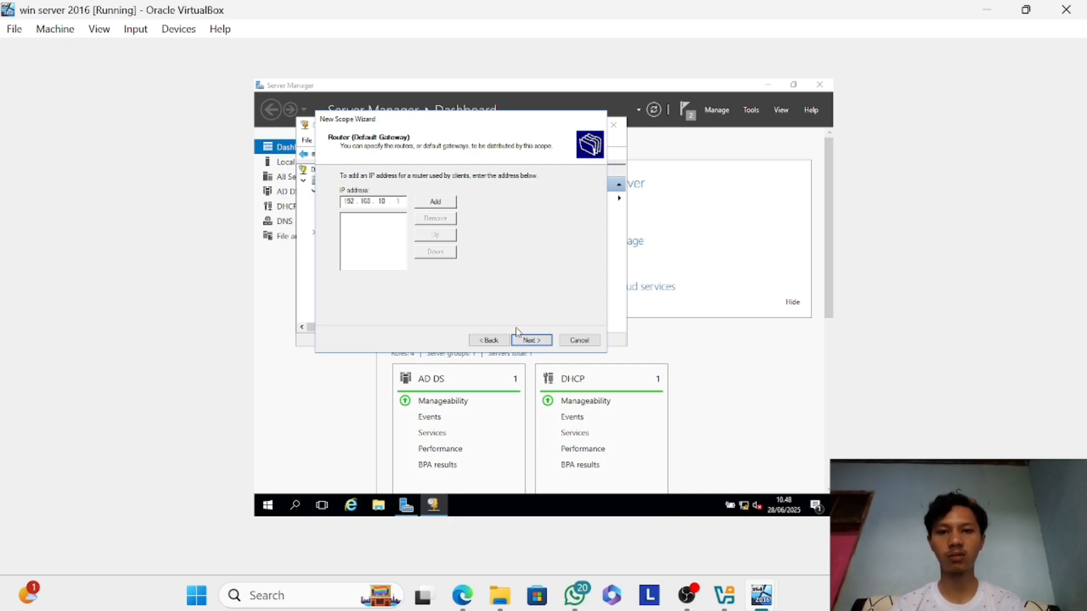
left_click(436, 202)
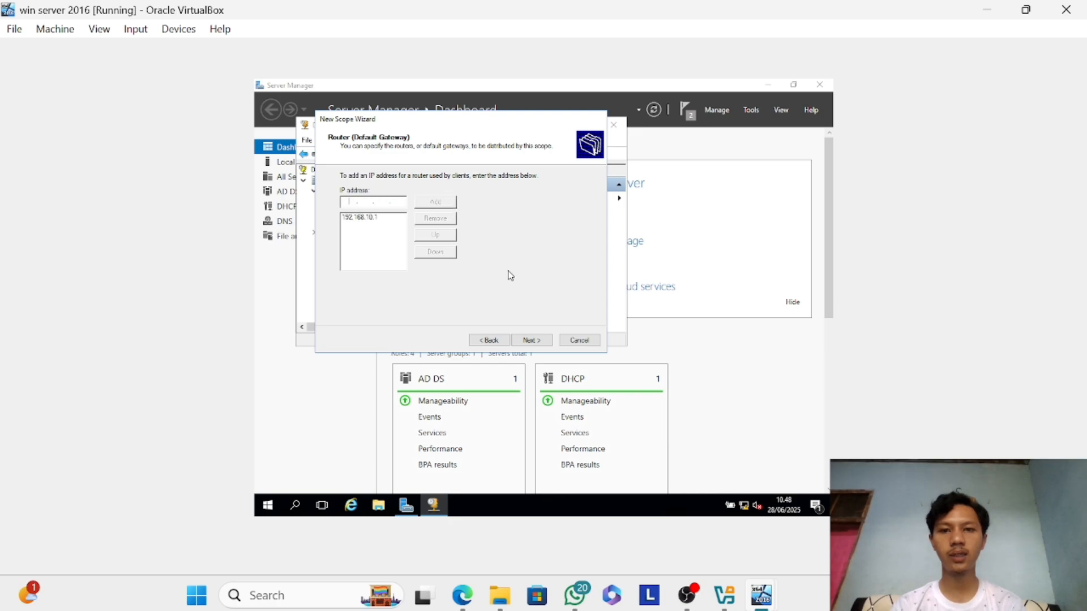
left_click(529, 341)
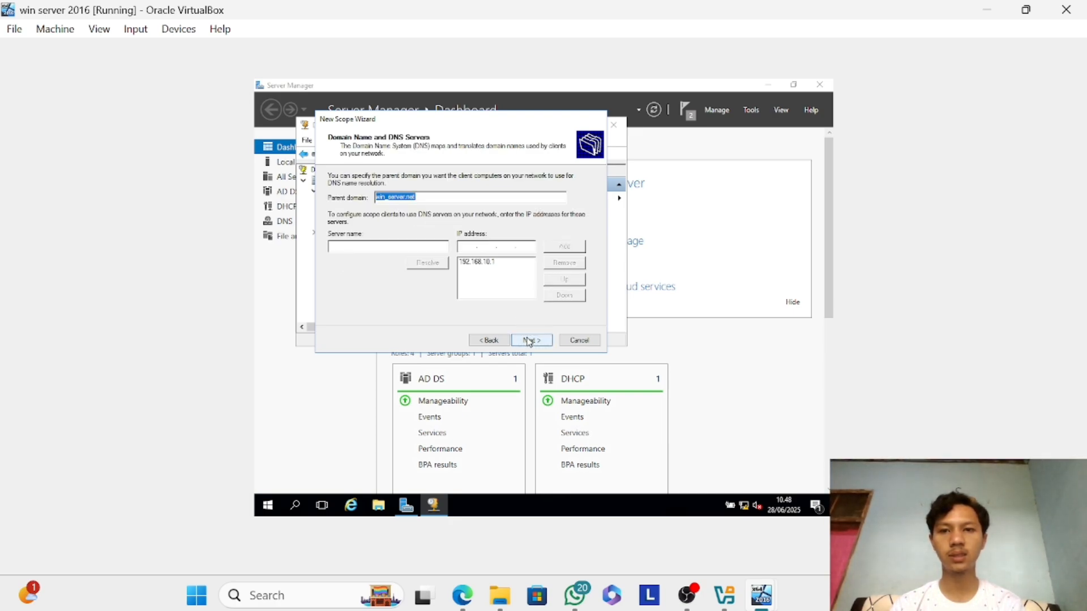
Keep the default parent domain and DNS server, leave WINS empty, activate the scope immediately and finish the wizard.
left_click(529, 341)
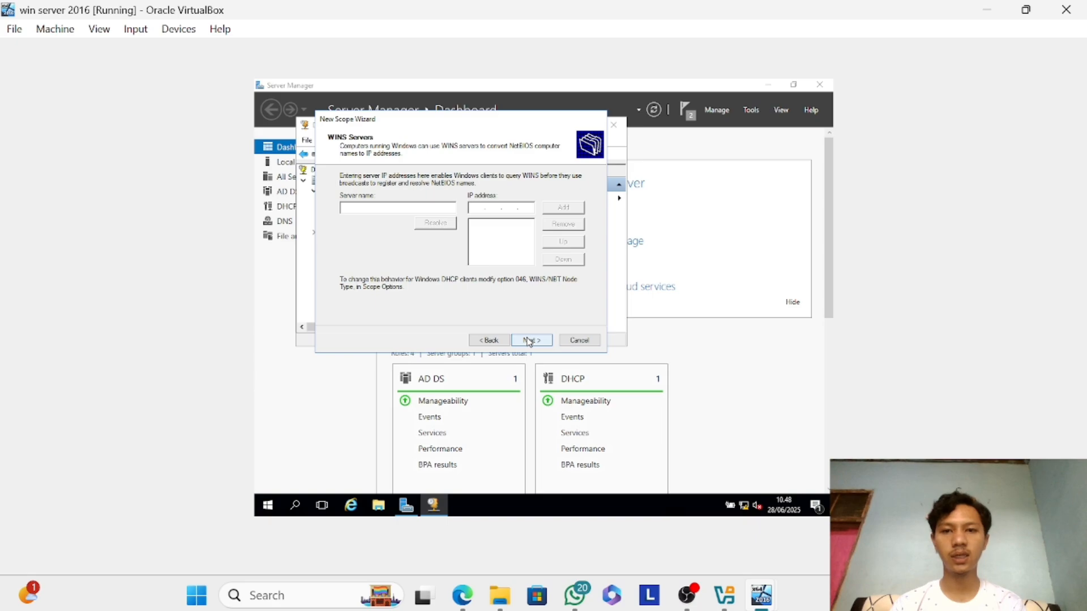
left_click(529, 340)
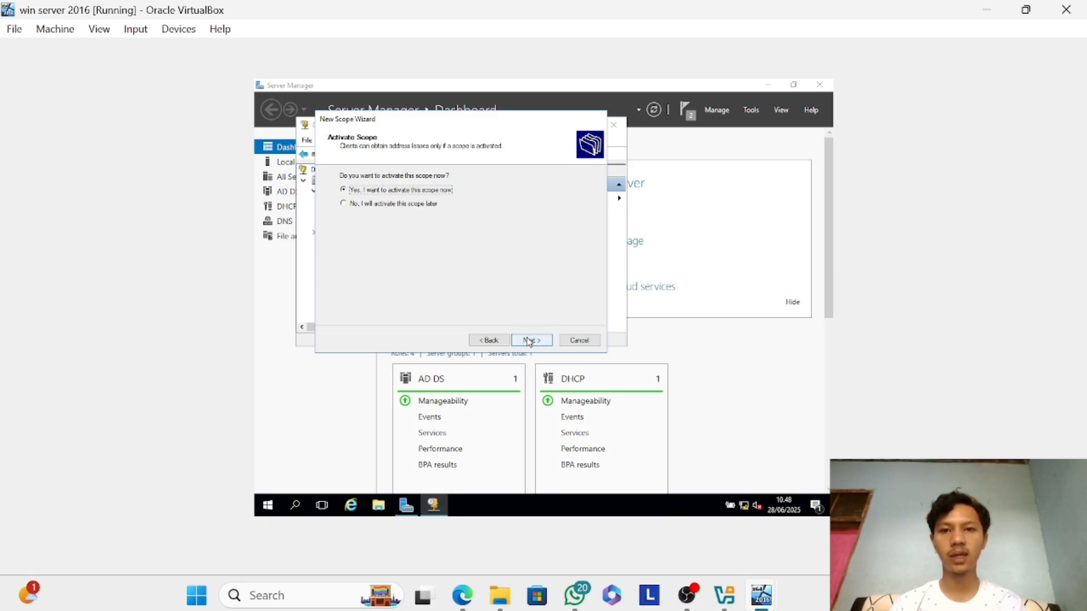
left_click(529, 341)
left_click(530, 340)
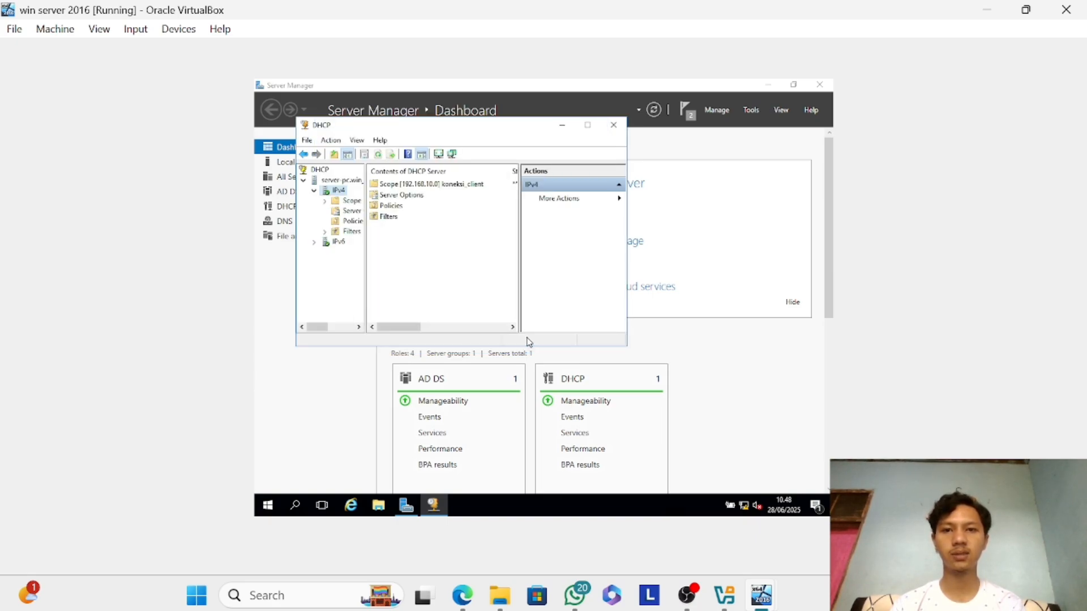
Restart the DHCP service on the server-pc.win_server.net server.
left_click(430, 184)
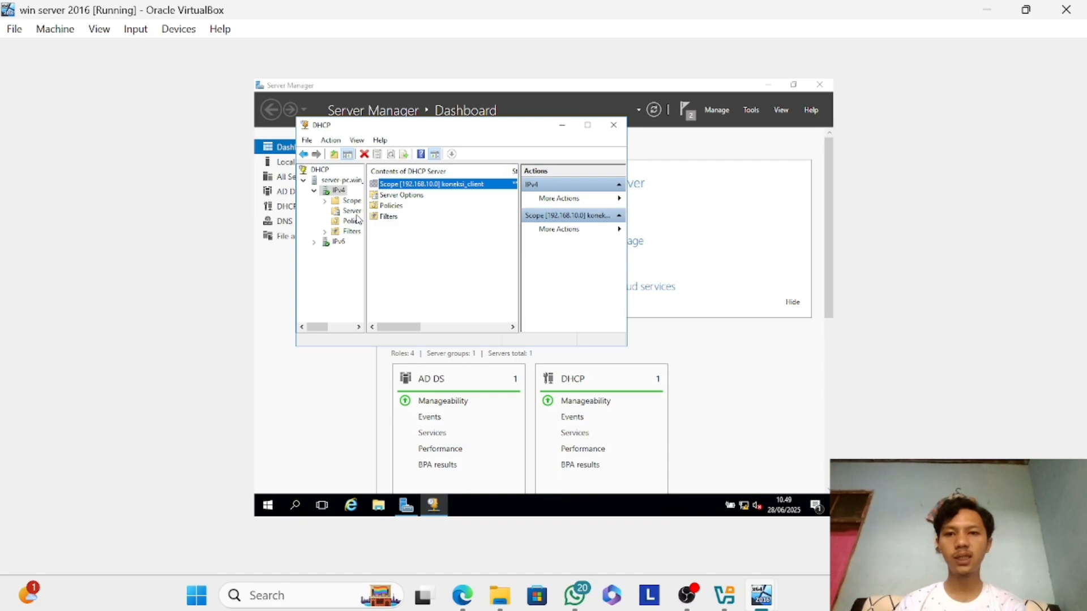
left_click(328, 184)
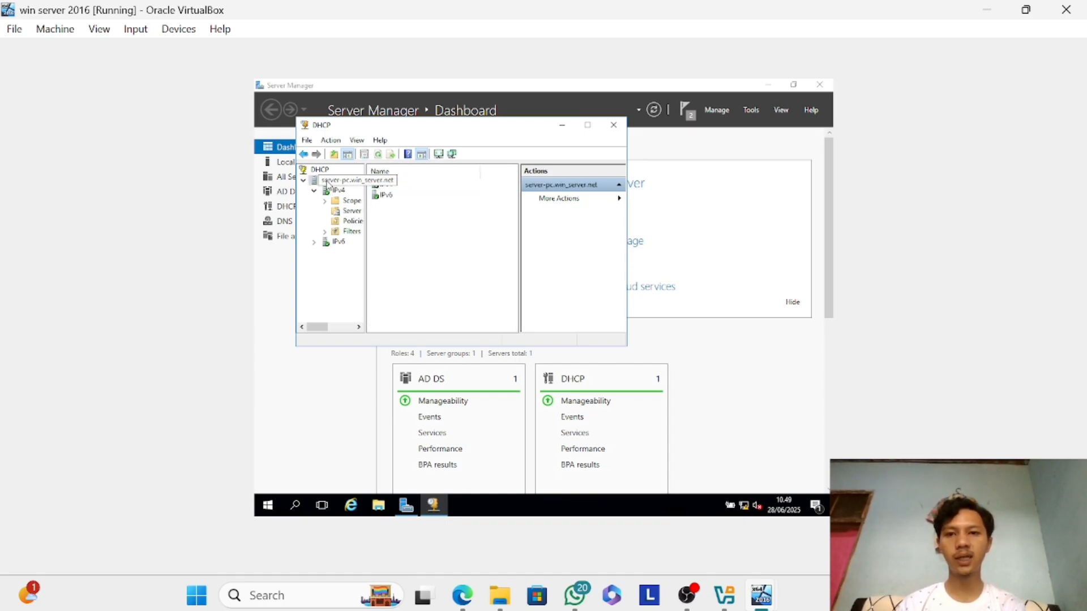
right_click(329, 185)
mouse_move(378, 247)
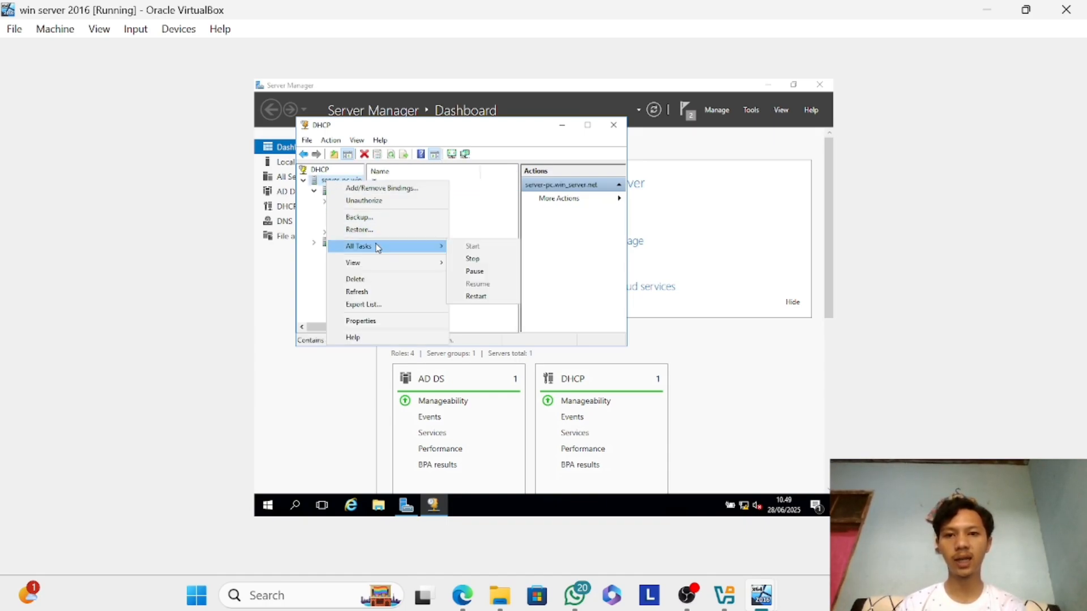
left_click(486, 296)
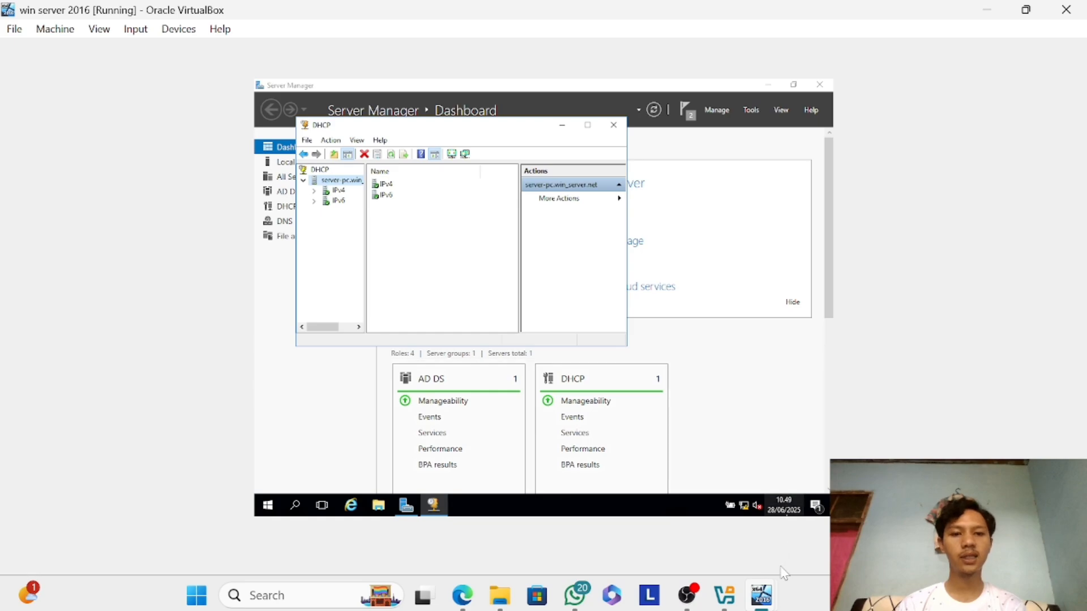
Switch to the win 10 VM, postpone entering the Windows product key and accept the express settings.
mouse_move(776, 591)
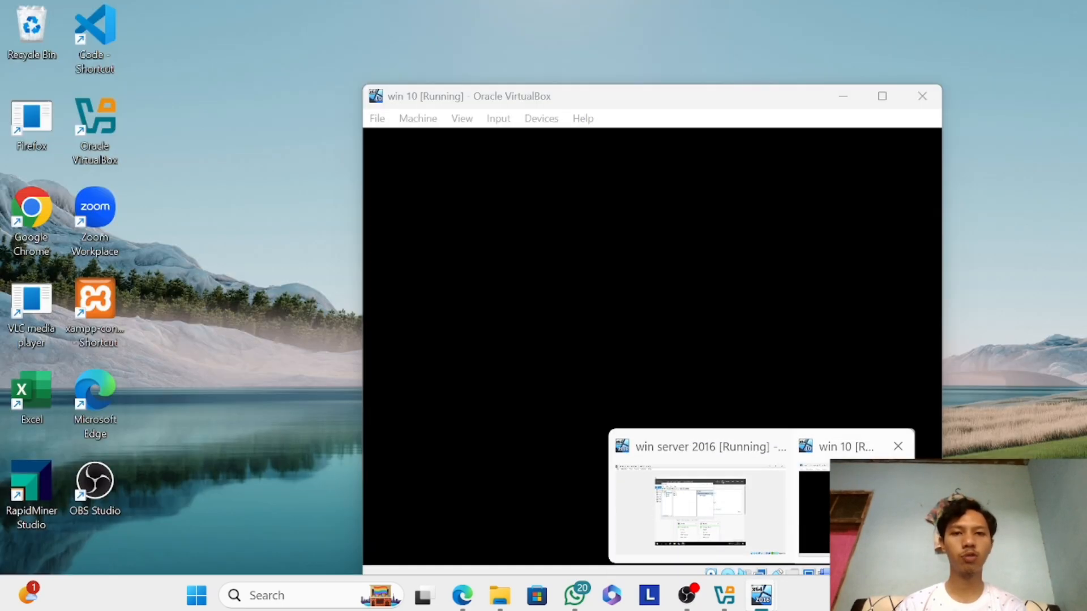
left_click(849, 498)
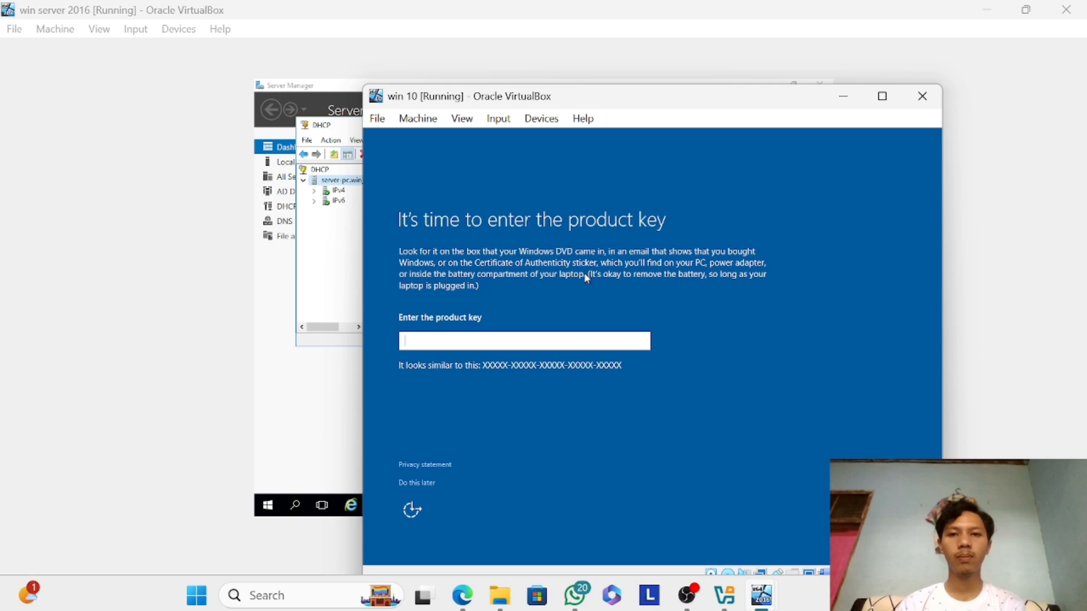
left_click(419, 486)
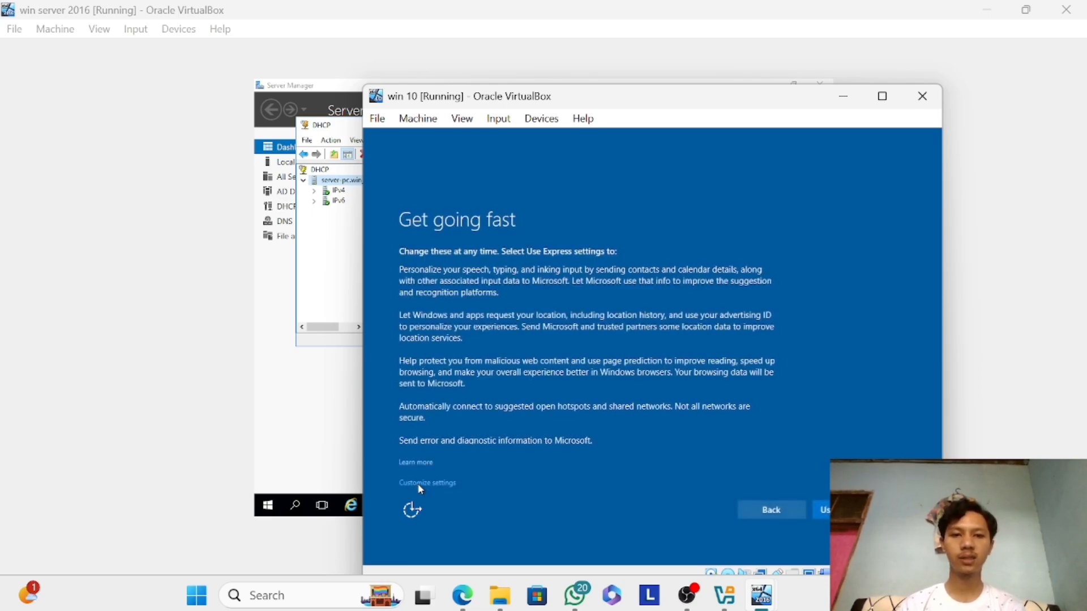
left_click(819, 513)
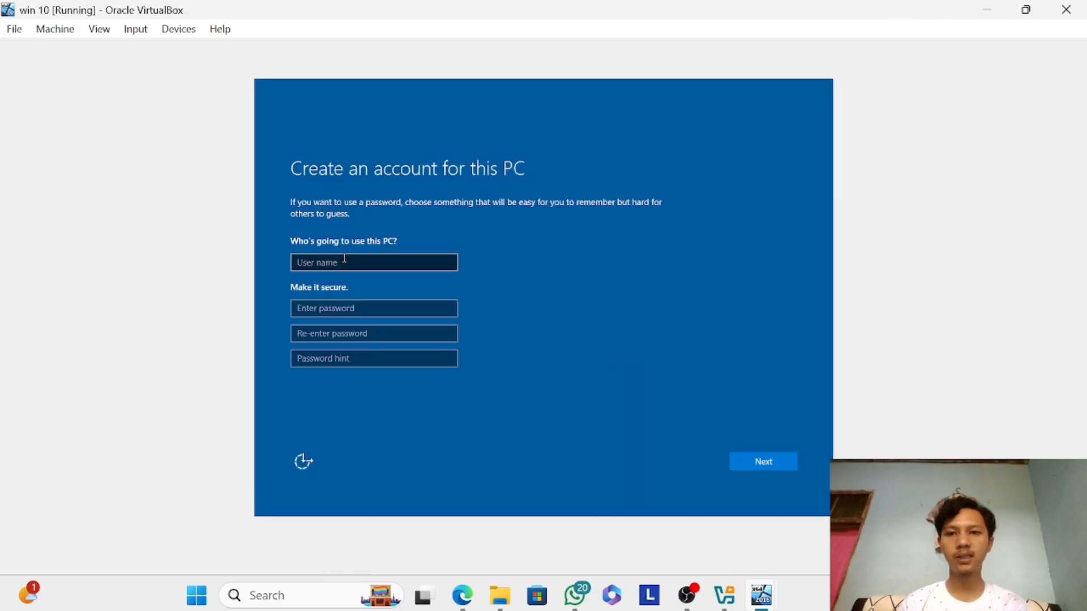
Create the Windows 10 local account with the user's name, the account password entered twice and the password hint iya.
left_click(344, 258)
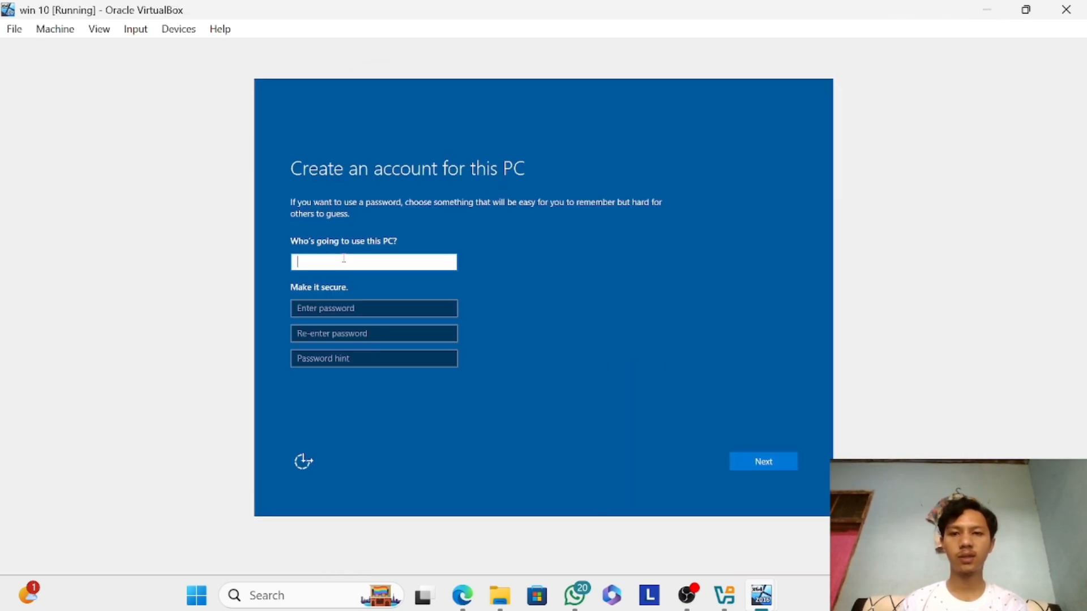
type("rian")
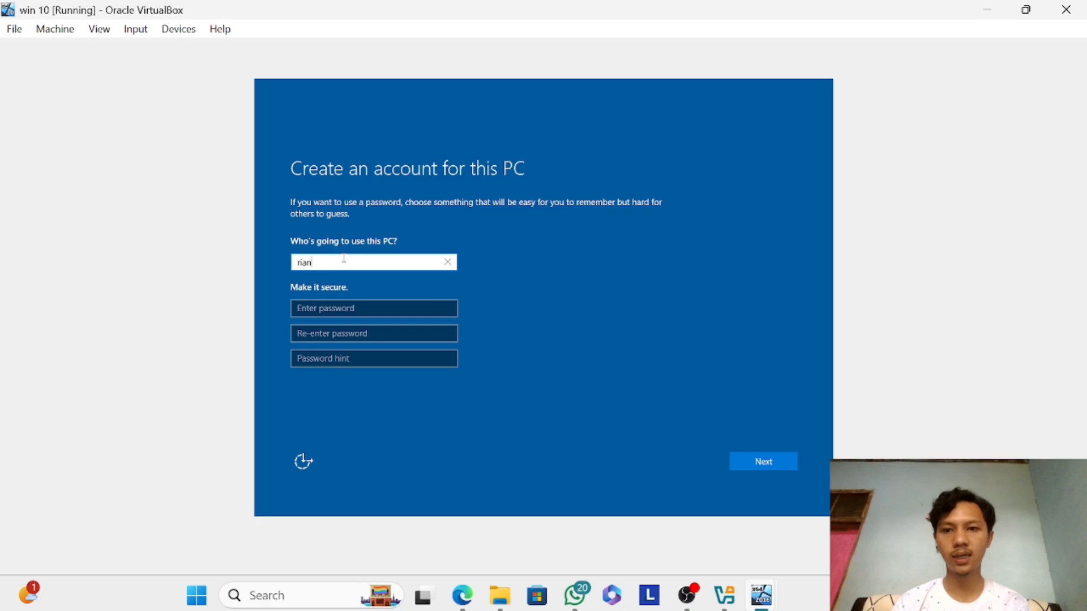
key("Tab")
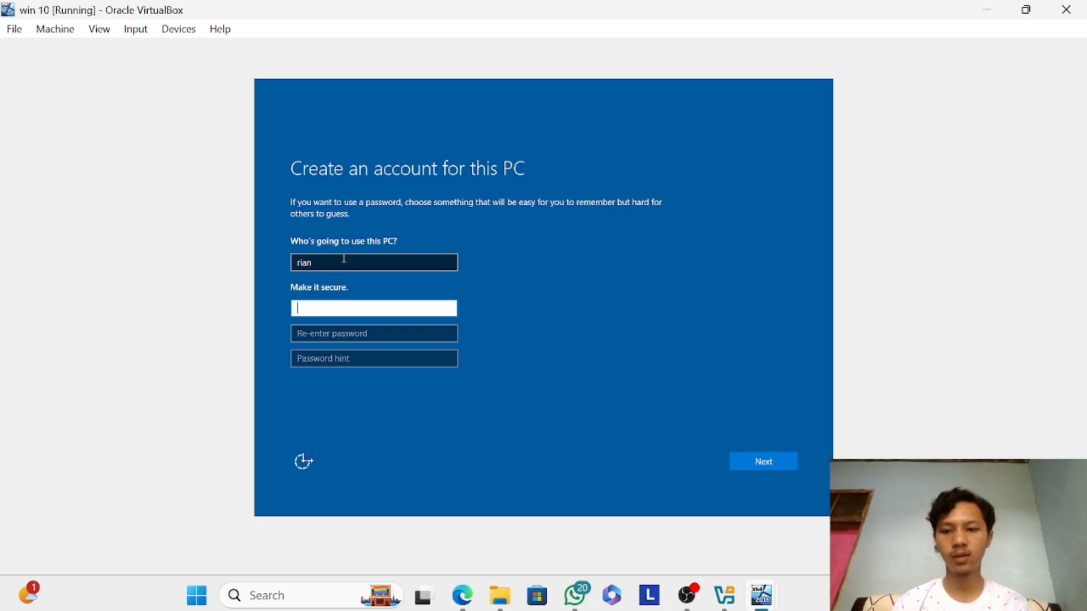
type("1")
key("Tab")
type("1")
key("Tab")
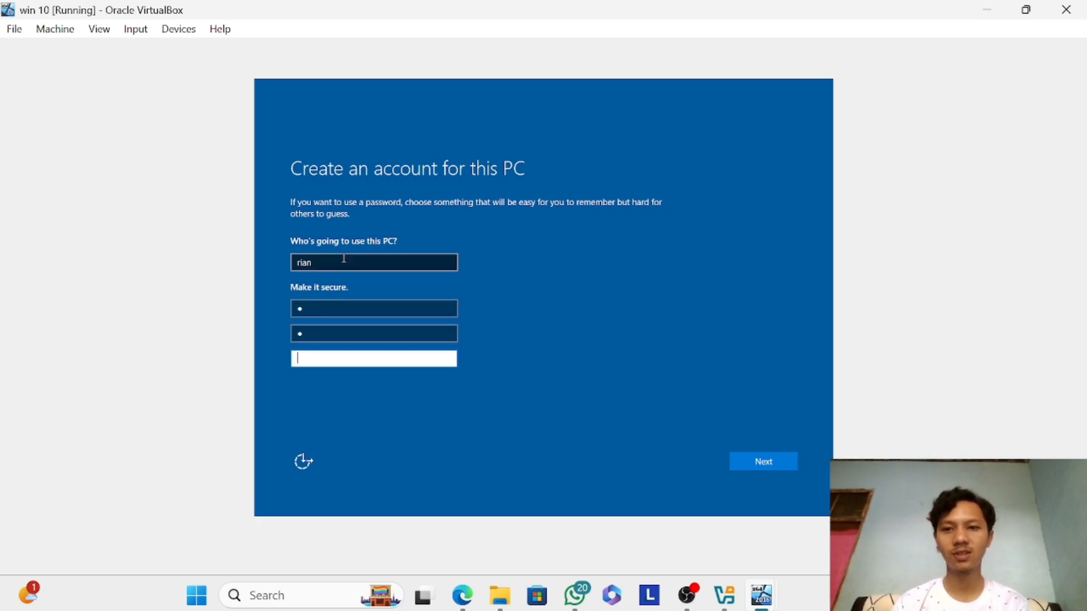
type("i")
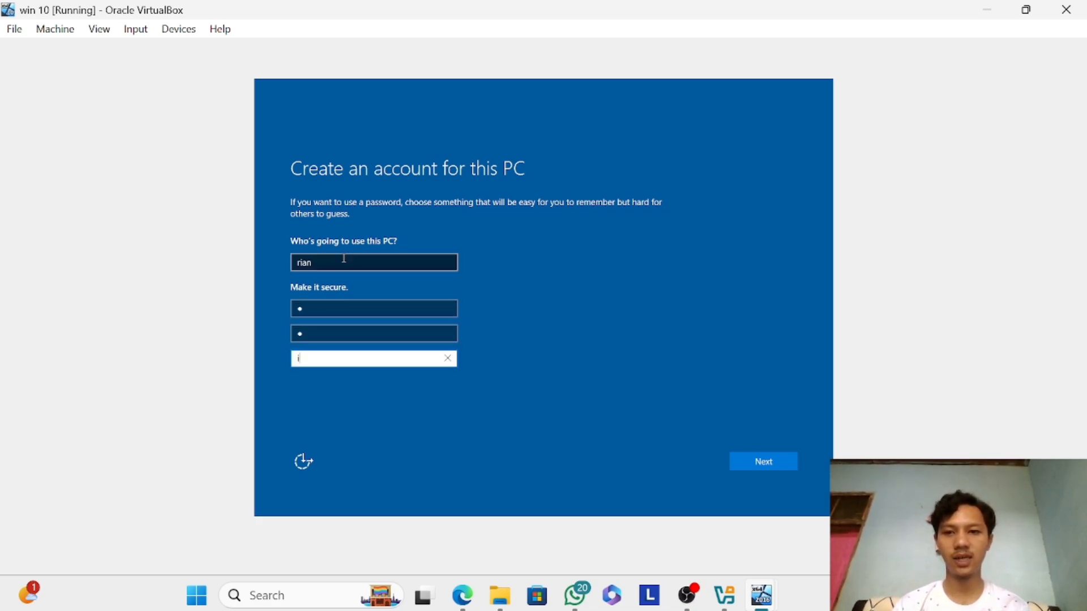
type("ya")
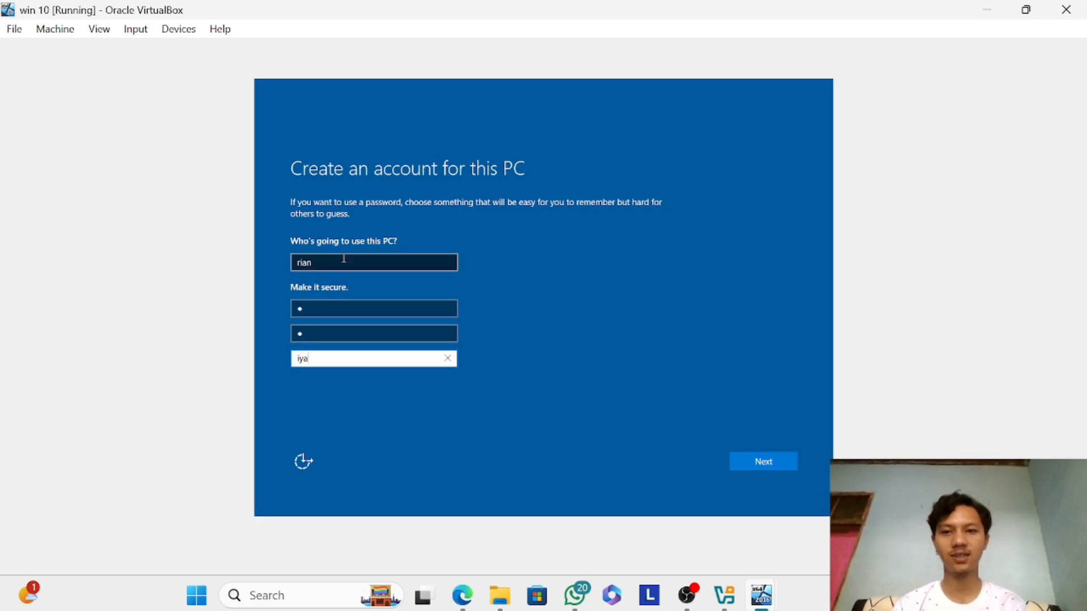
left_click(748, 465)
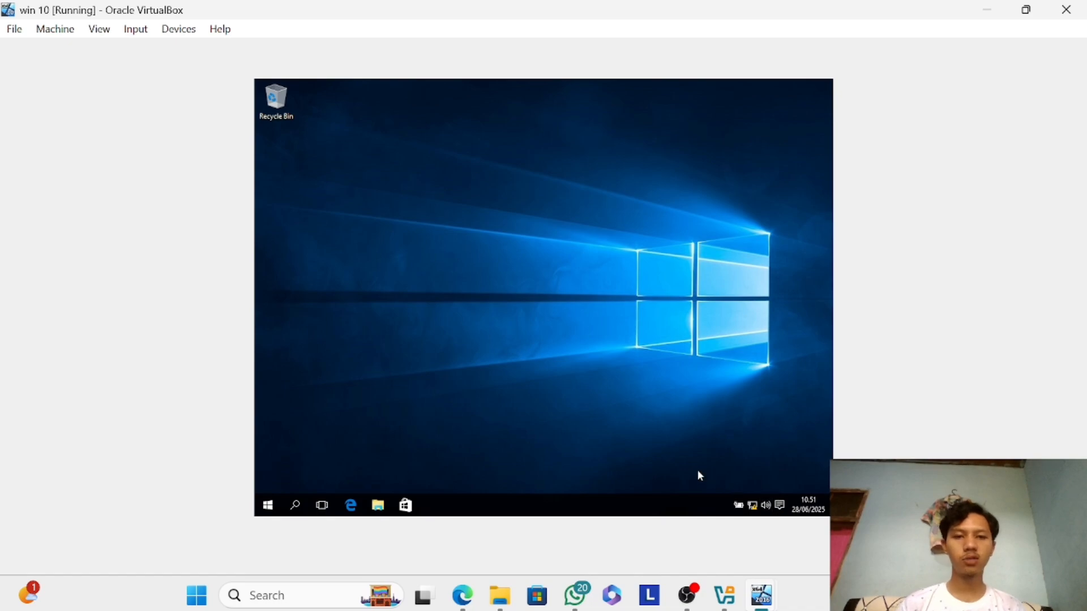
Check the Windows 10 VM's current network connection.
left_click(753, 505)
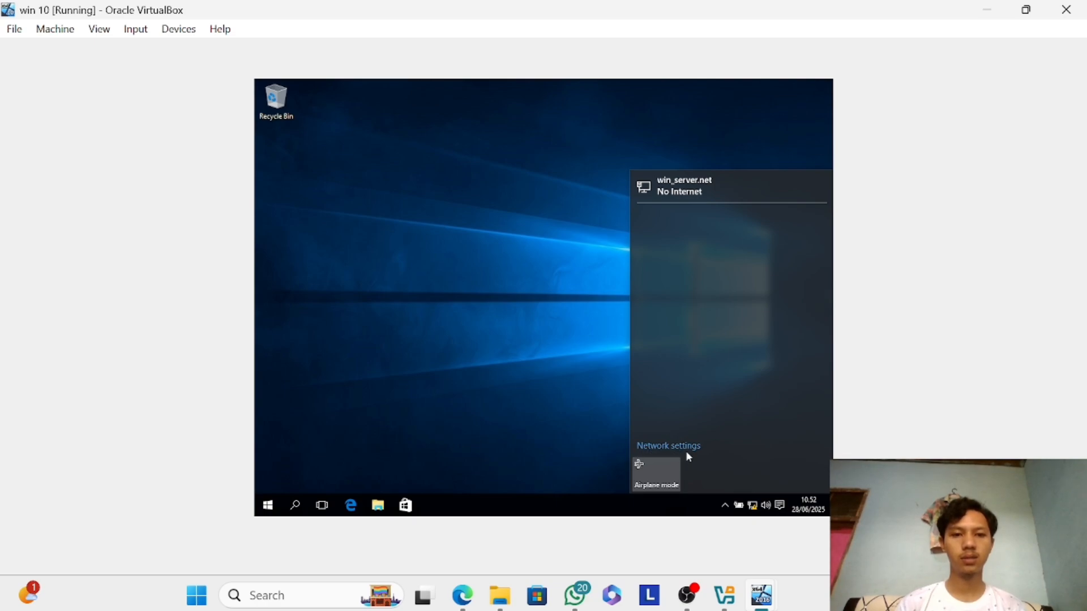
left_click(753, 505)
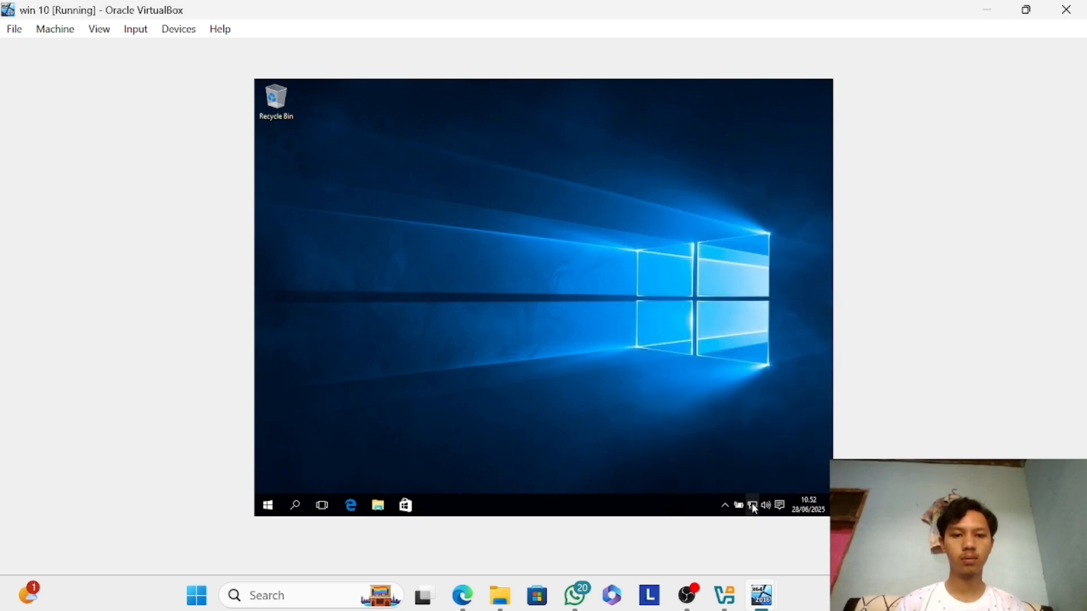
left_click(753, 505)
Switch to the win server 2016 VM and open its network settings from the network connection status.
mouse_move(761, 596)
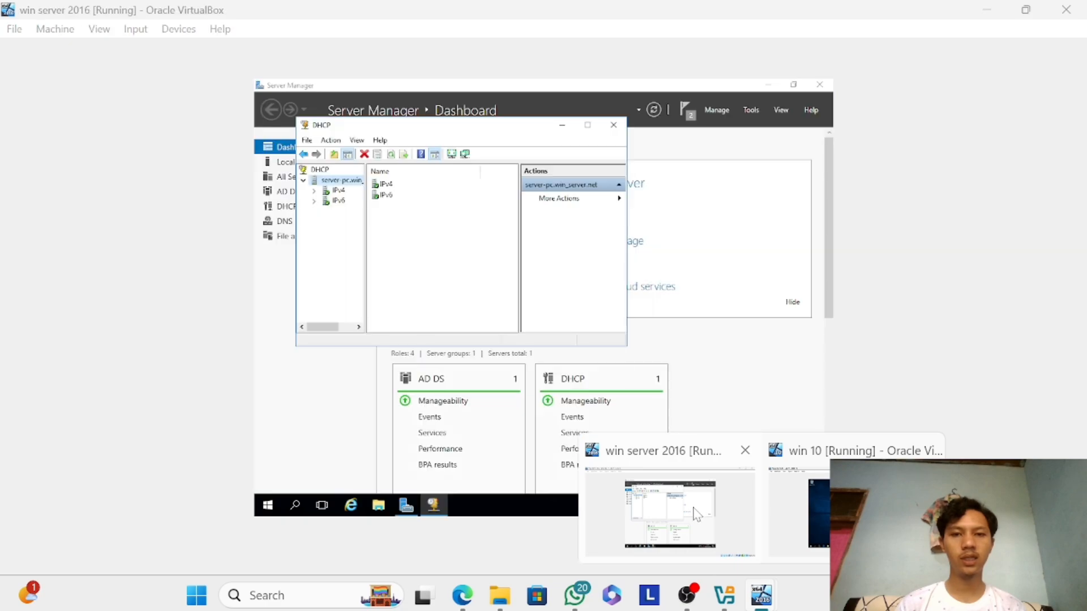
left_click(696, 514)
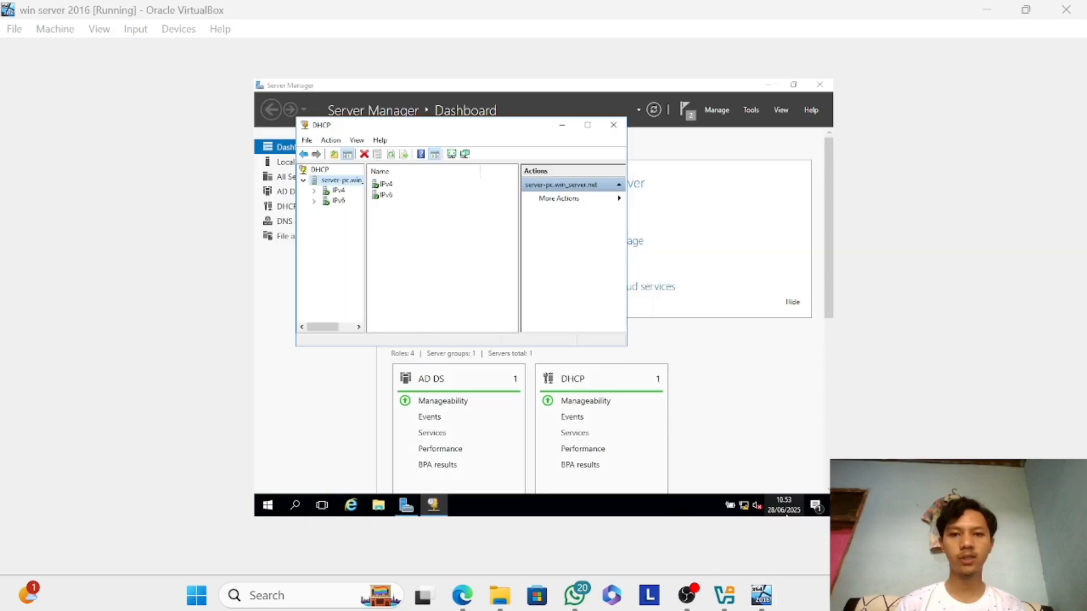
left_click(743, 506)
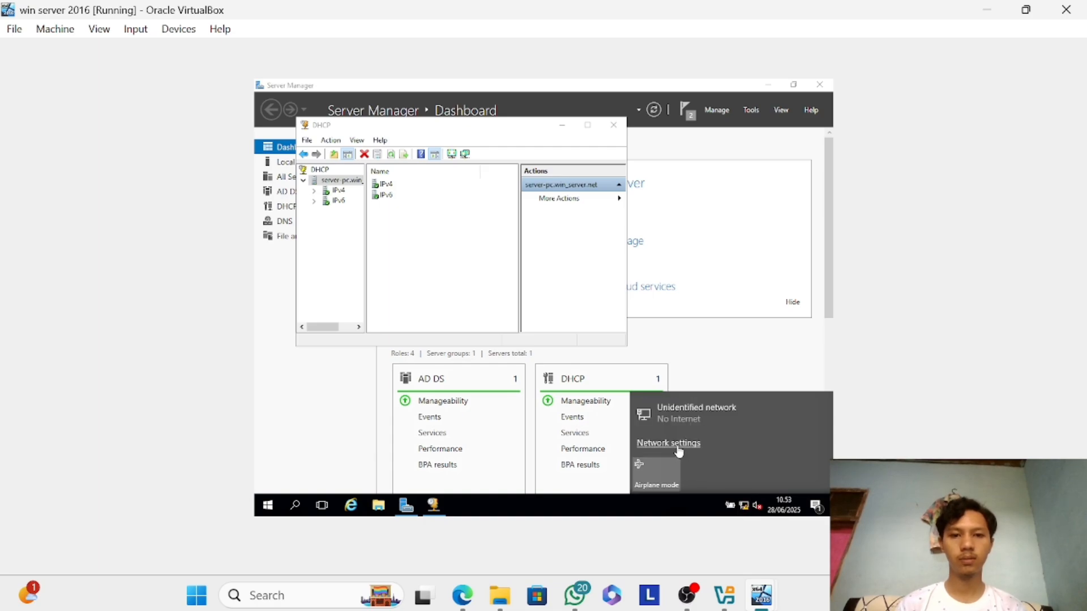
left_click(678, 449)
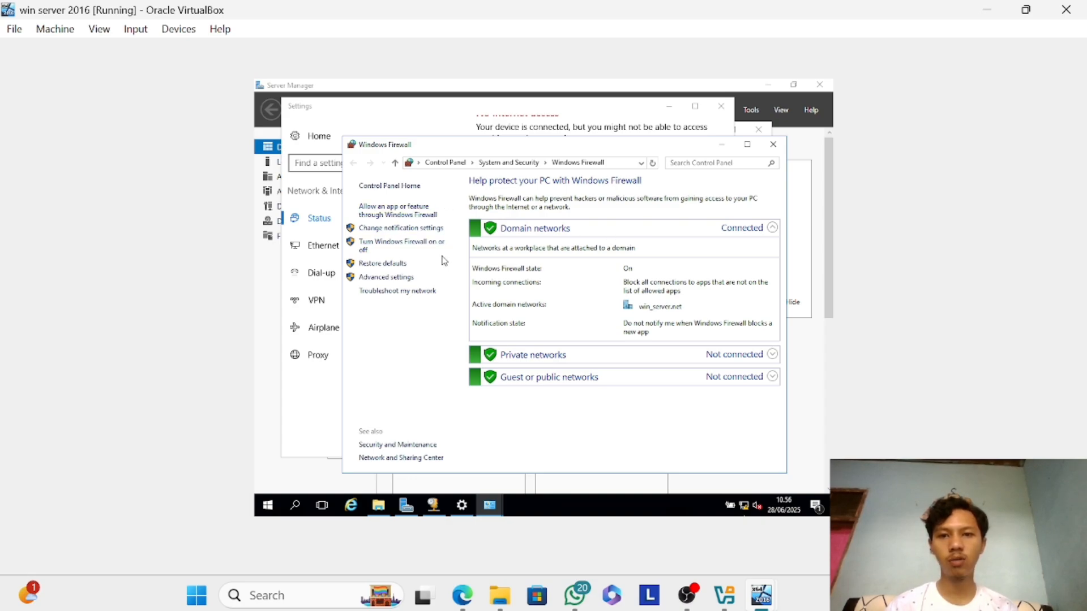
Turn off Windows Firewall on the server for the domain, private and public networks.
left_click(418, 250)
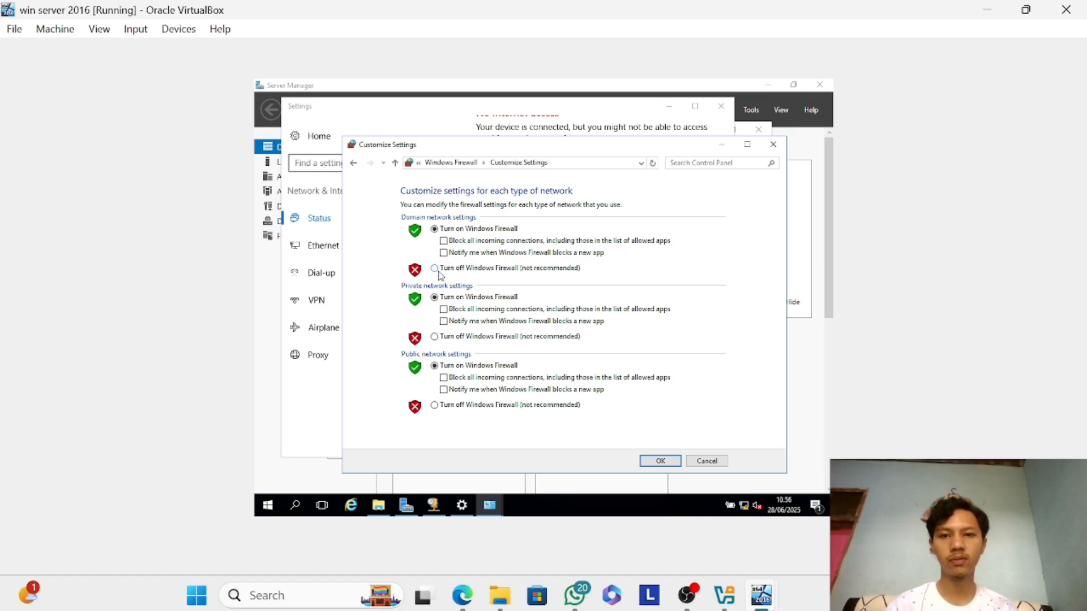
left_click(435, 268)
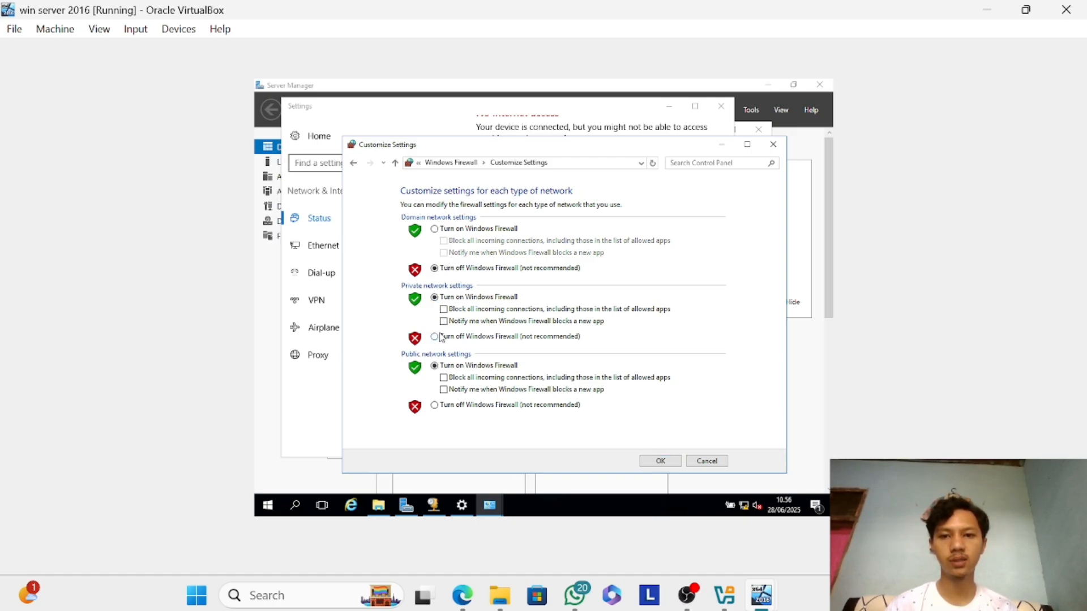
left_click(435, 337)
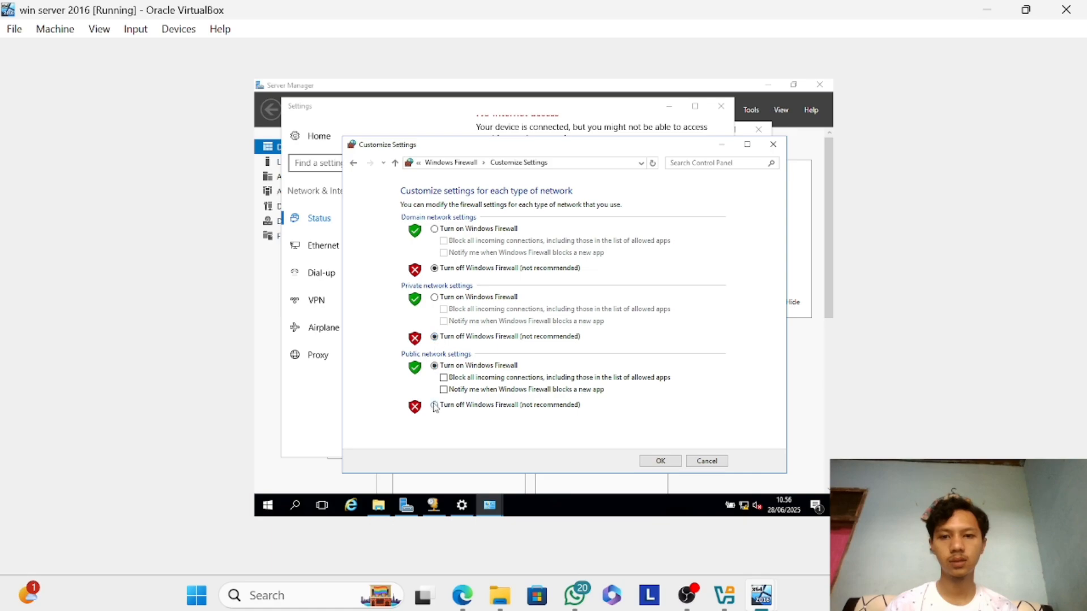
left_click(435, 405)
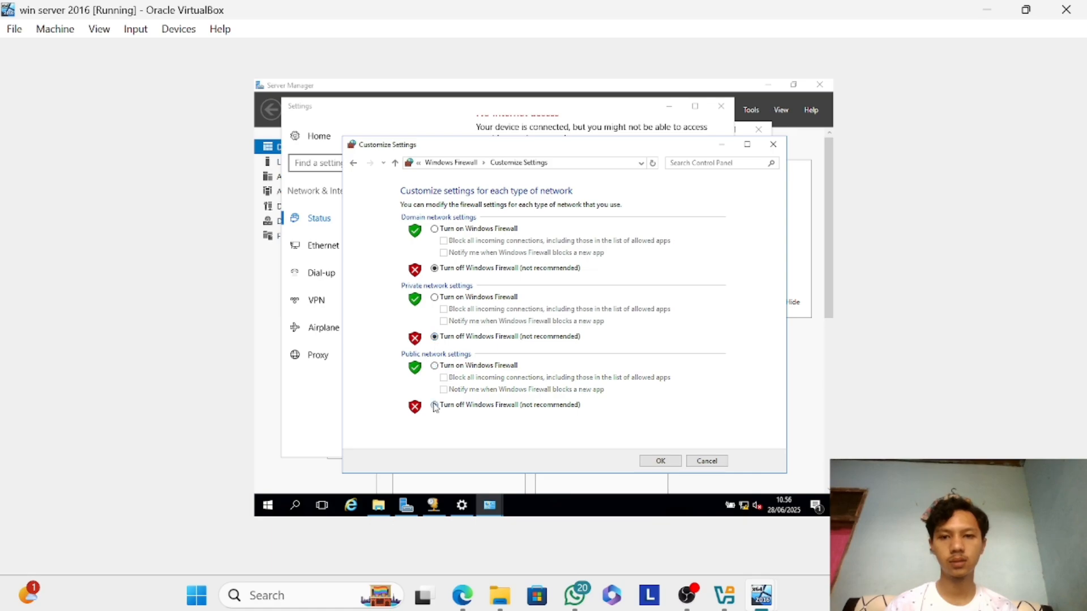
left_click(667, 465)
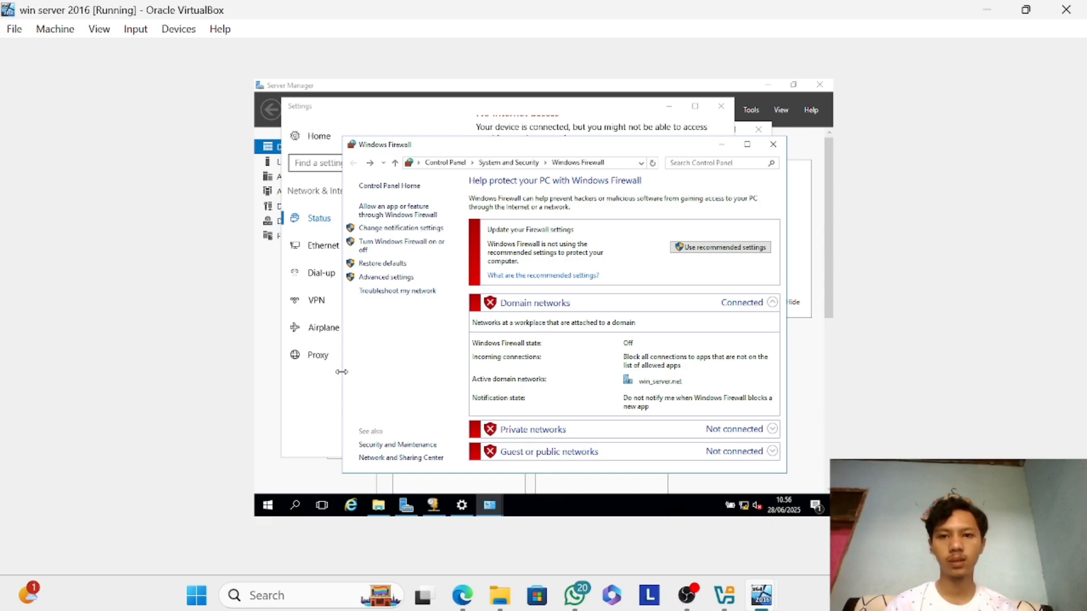
Return to Server Manager, open the DHCP console and restart the DHCP service of server-pc.win_server.net.
left_click(328, 383)
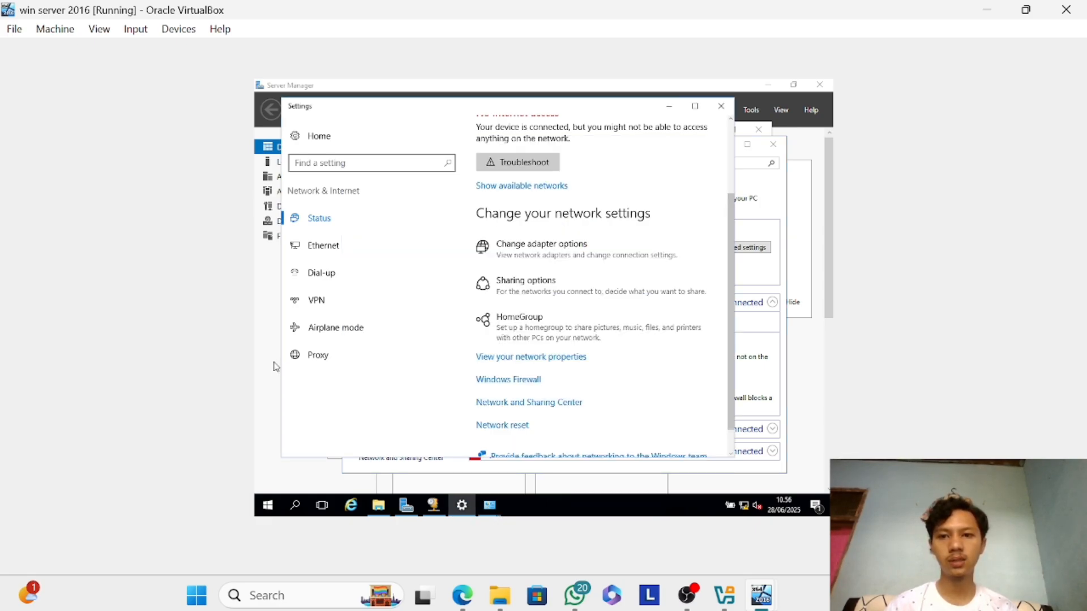
left_click(276, 367)
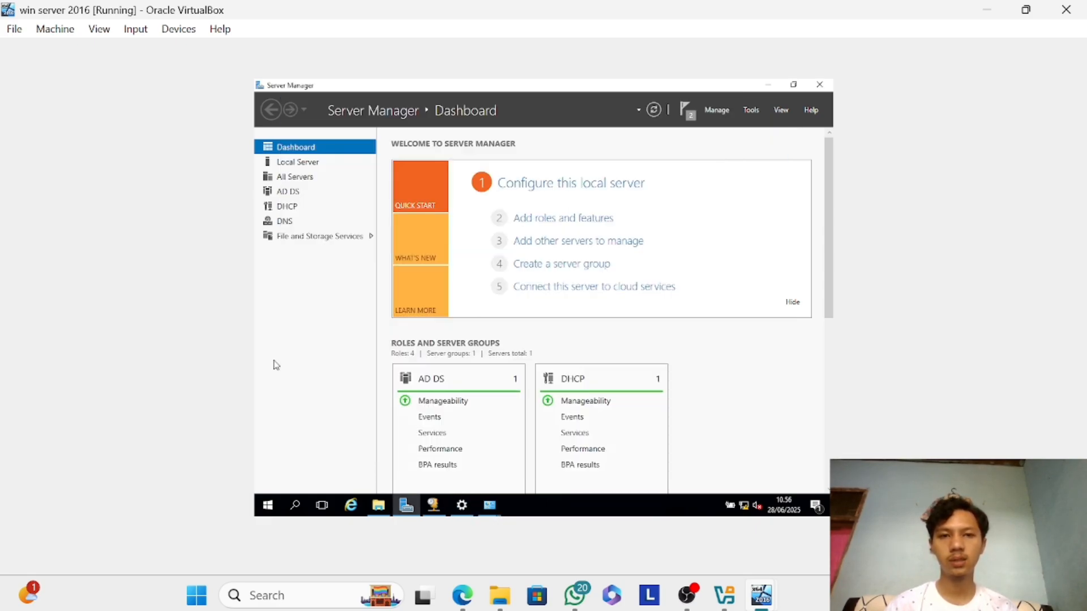
left_click(753, 113)
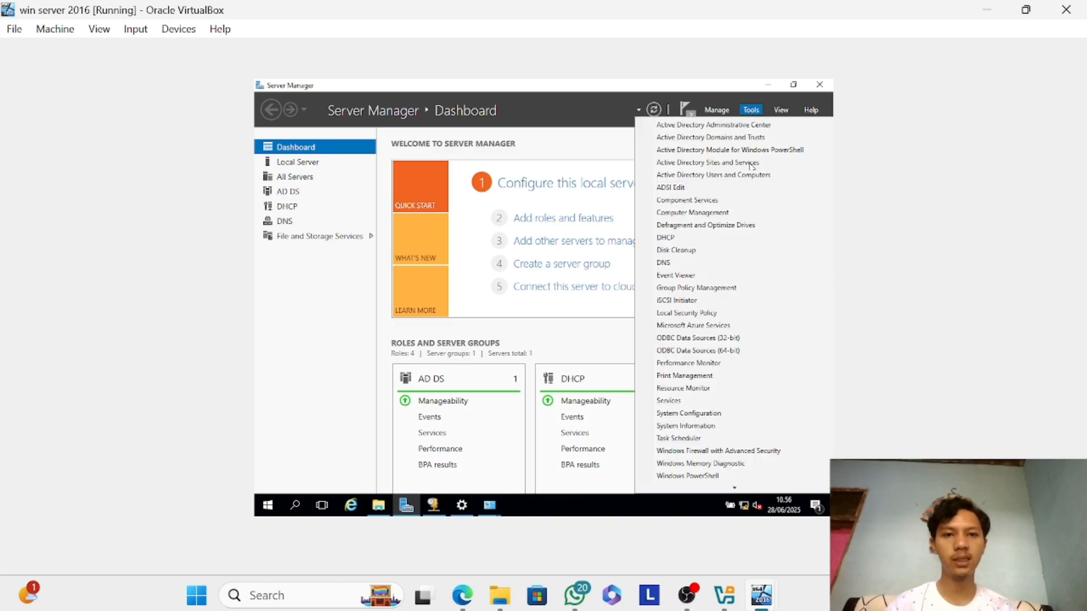
left_click(696, 236)
double_click(385, 184)
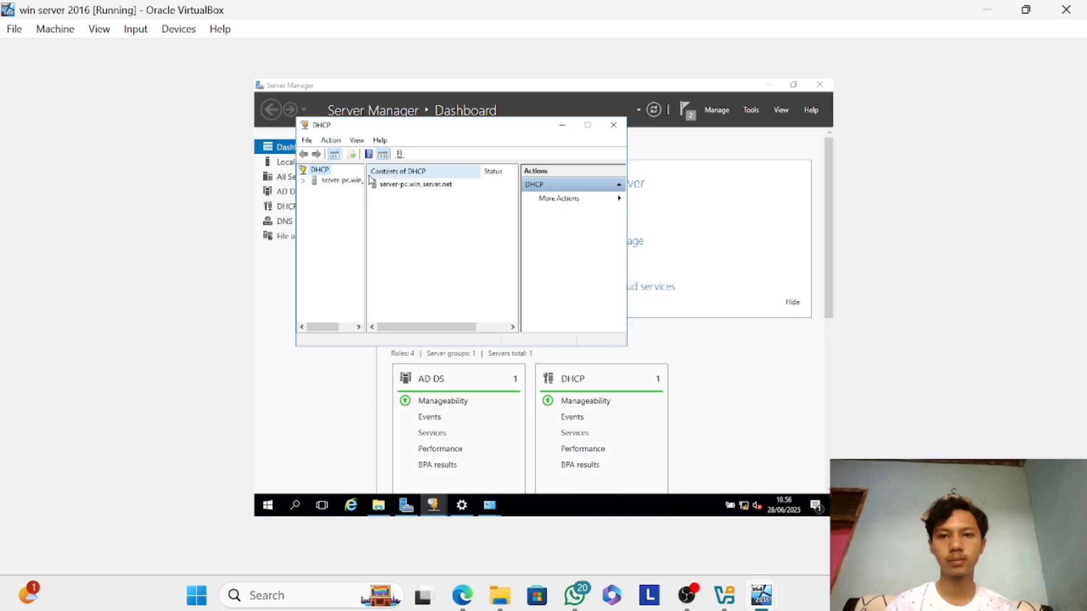
right_click(356, 183)
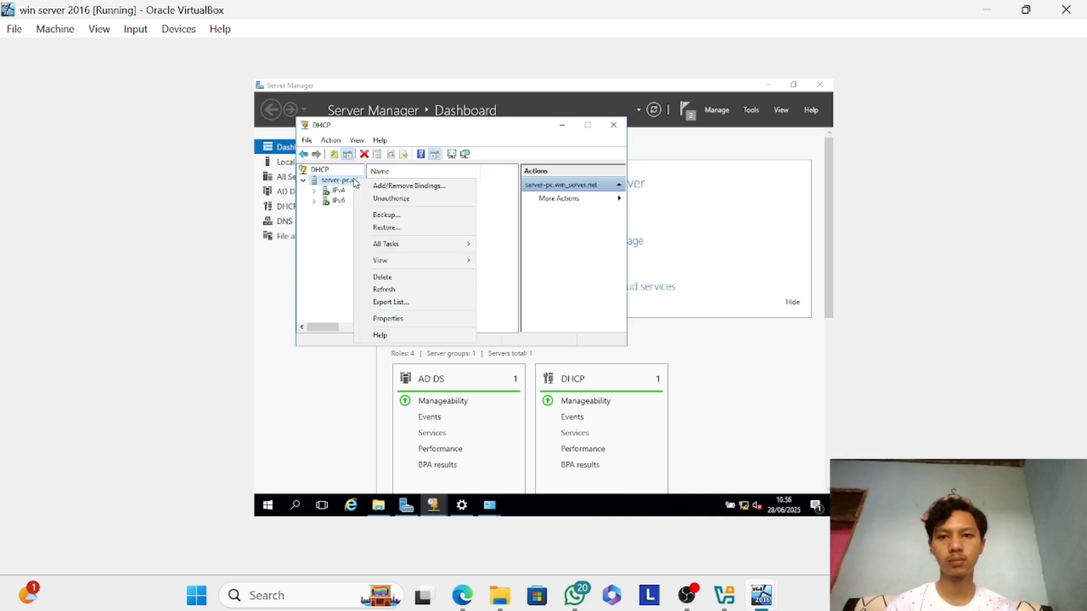
mouse_move(445, 247)
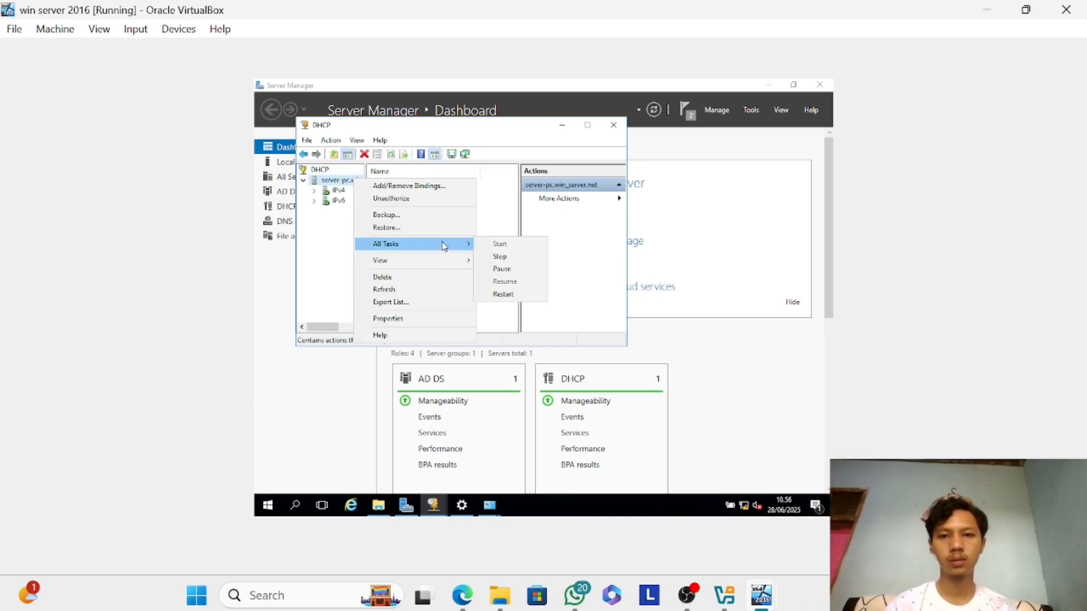
left_click(502, 294)
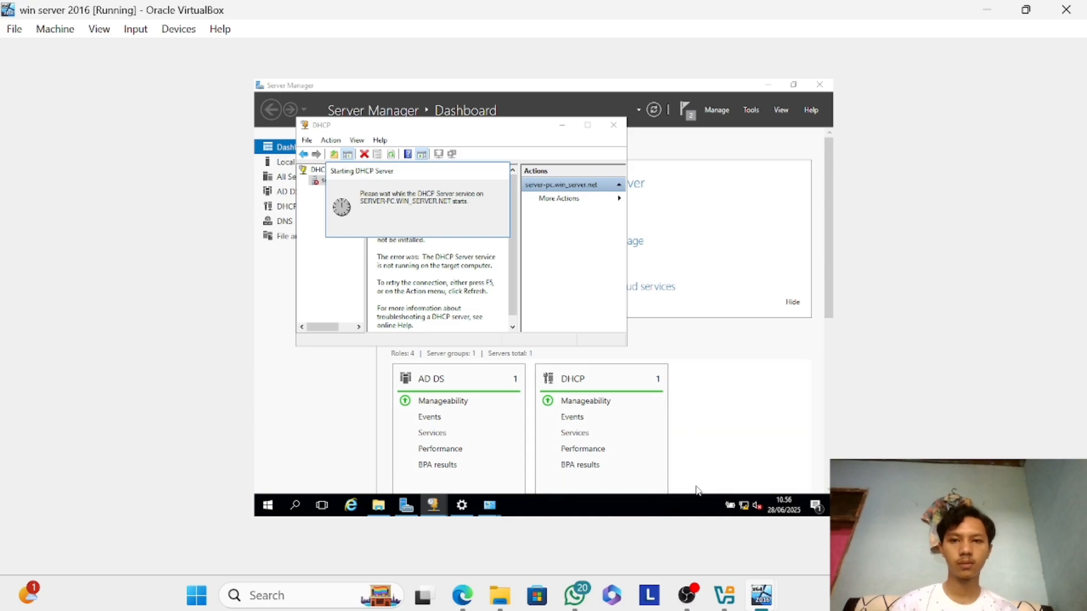
left_click(749, 549)
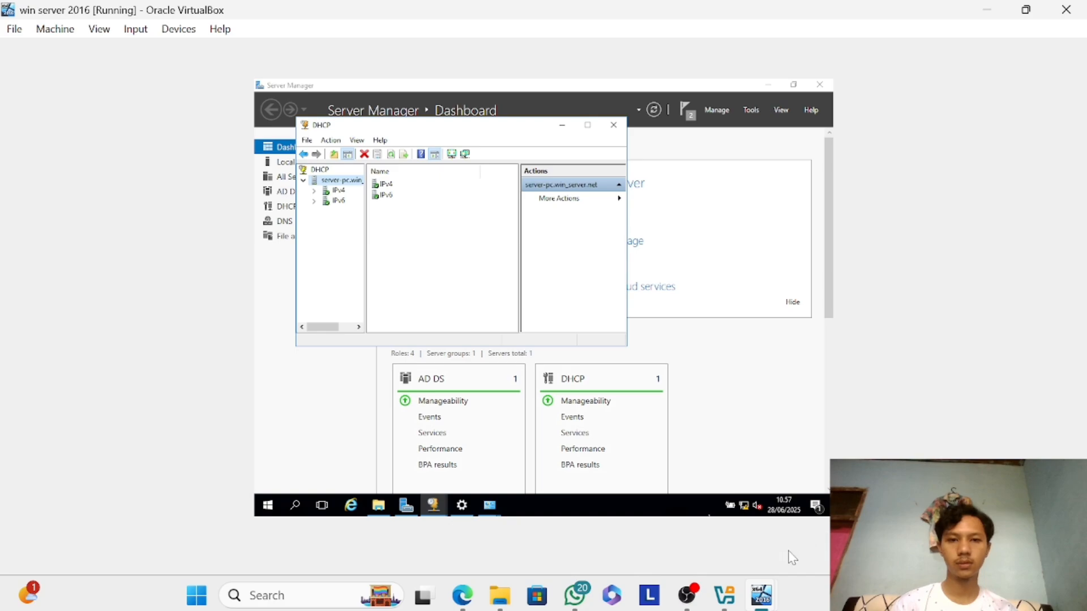
Switch to the win 10 VM, disable and re-enable its Ethernet adapter, and close the network windows.
mouse_move(763, 598)
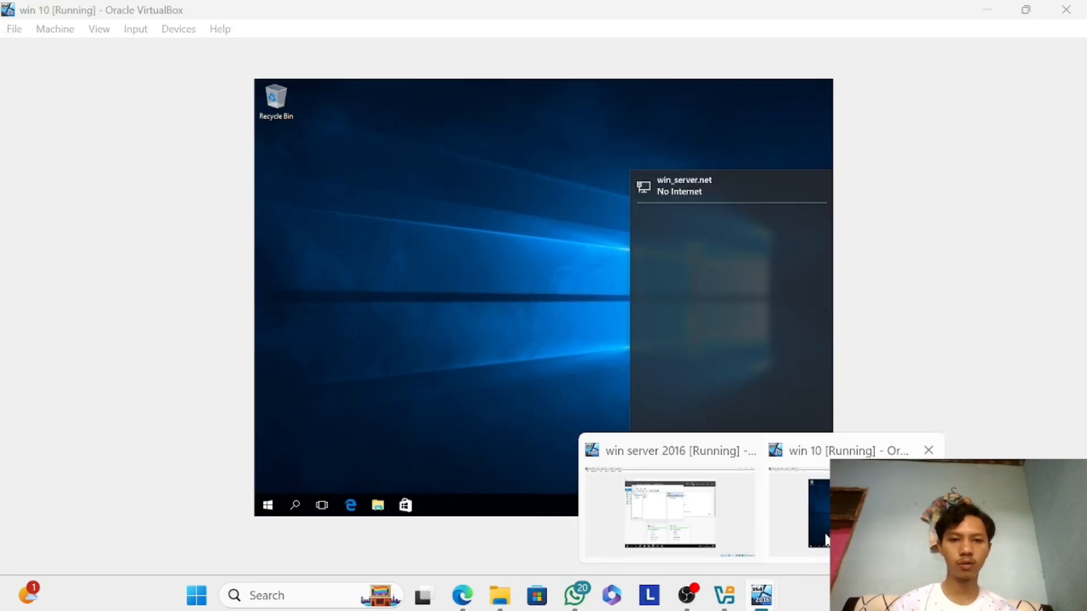
left_click(826, 540)
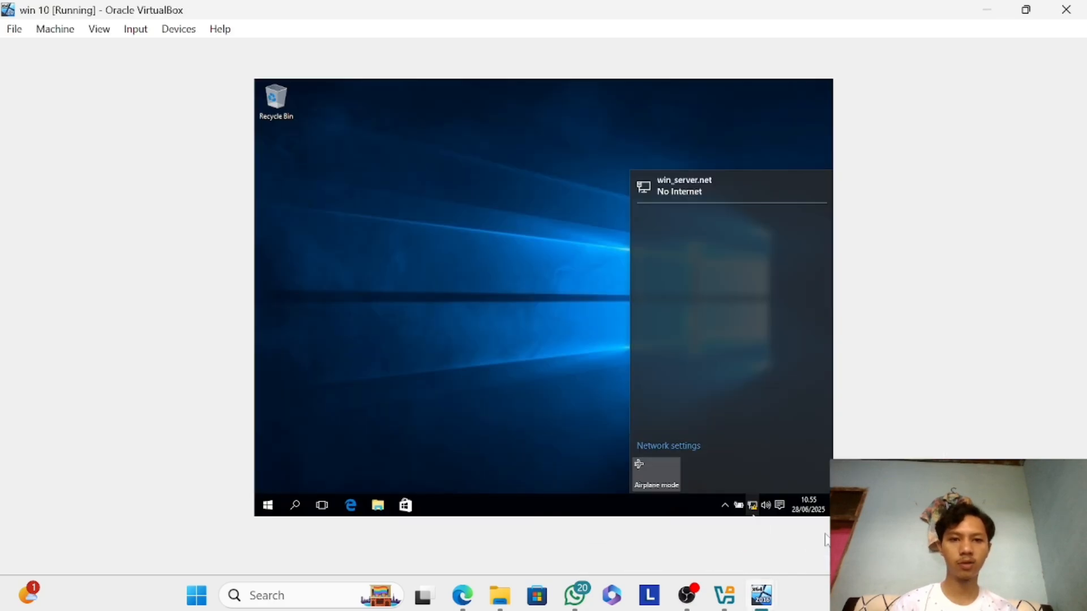
left_click(695, 450)
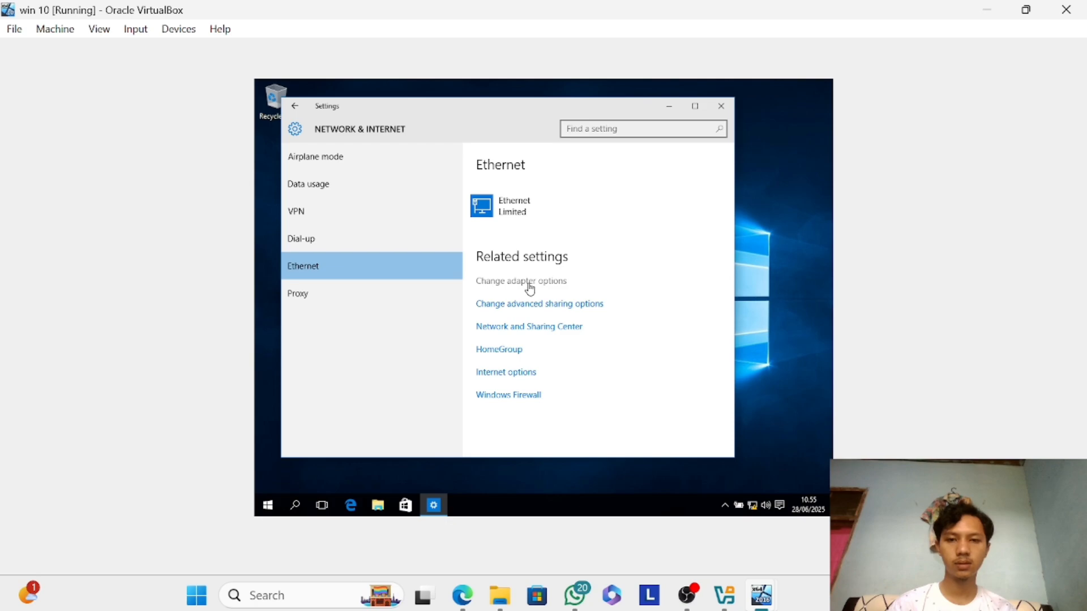
left_click(558, 286)
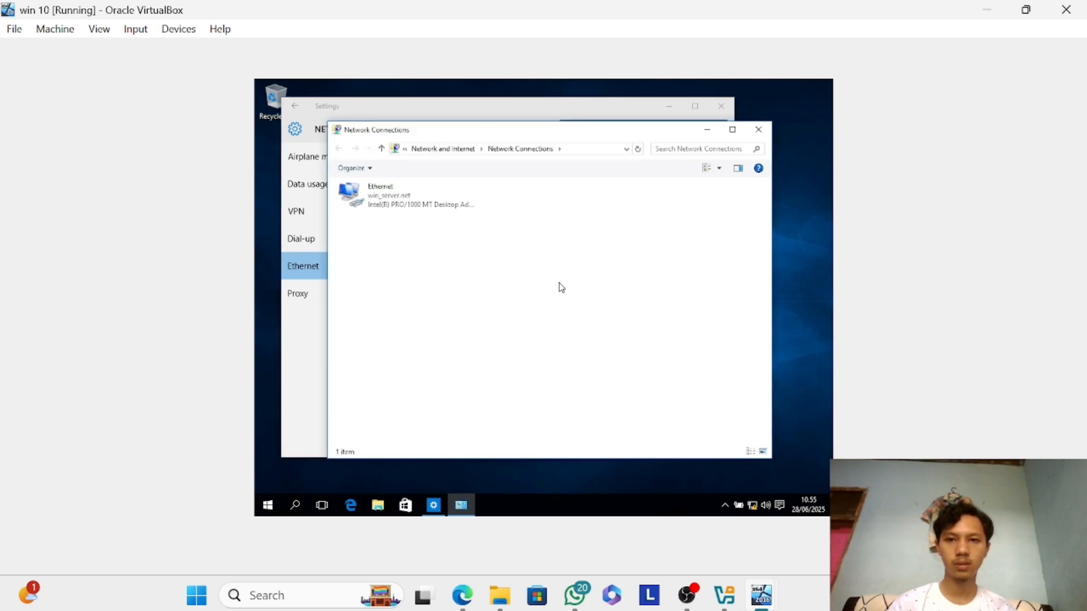
double_click(470, 205)
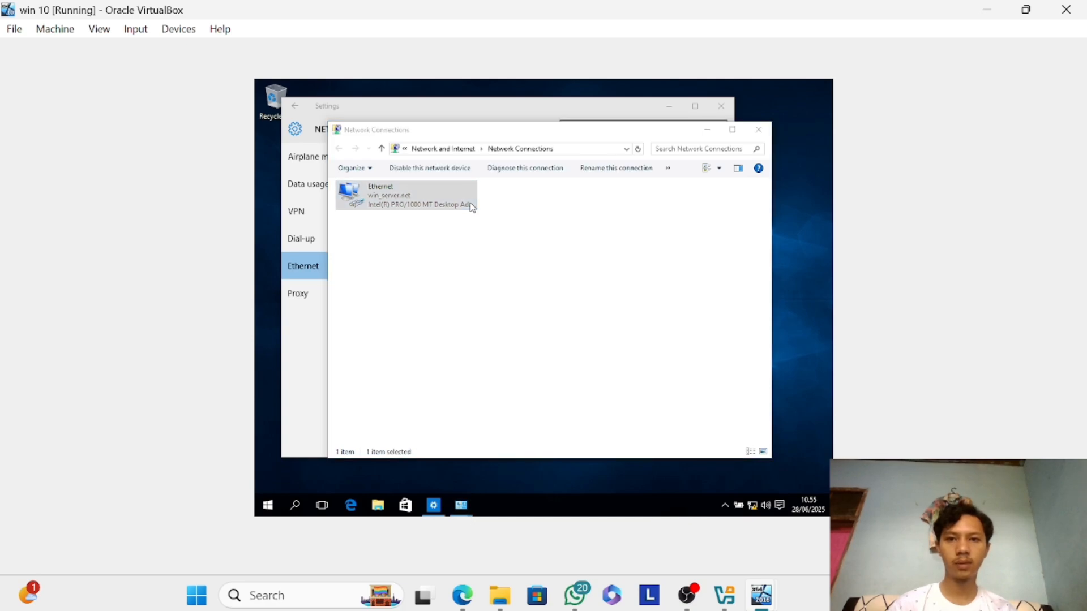
left_click(382, 279)
left_click(422, 195)
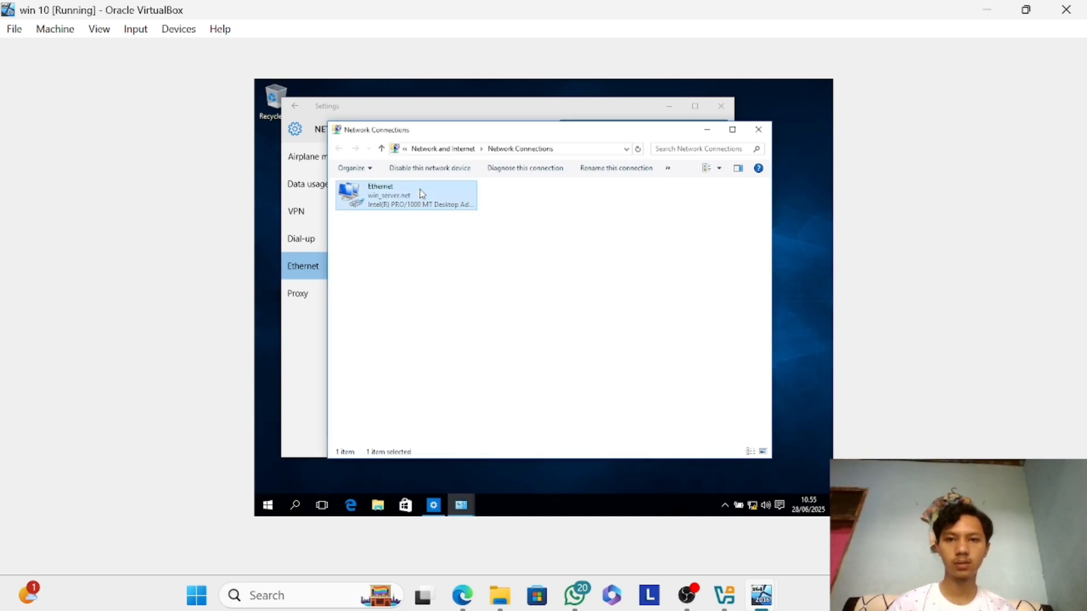
left_click(427, 173)
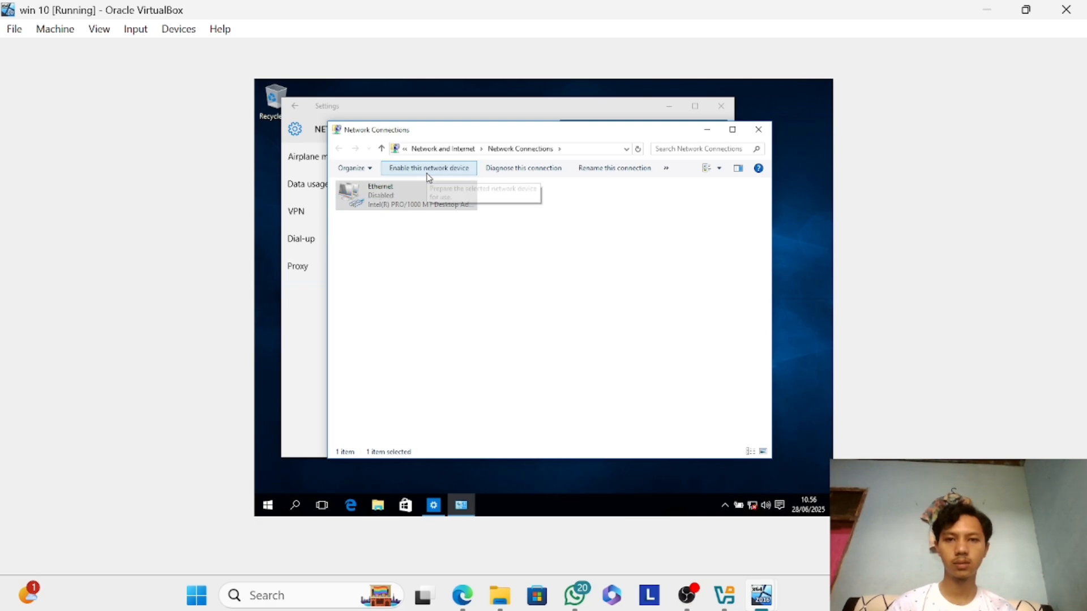
left_click(427, 174)
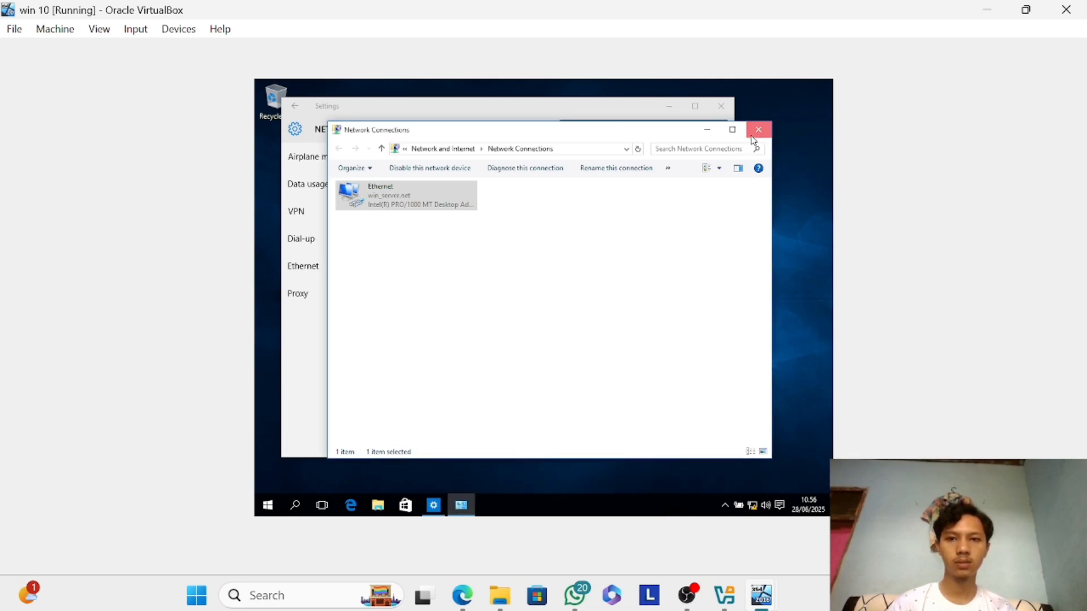
left_click(753, 131)
left_click(721, 106)
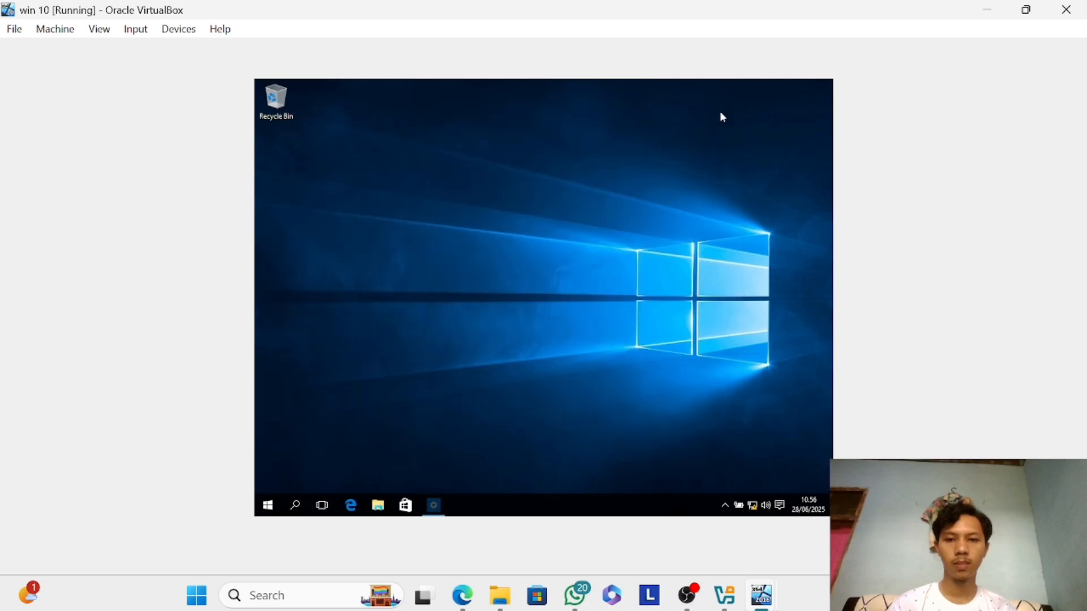
Open the computer name and domain change settings from the system properties of This PC.
left_click(378, 504)
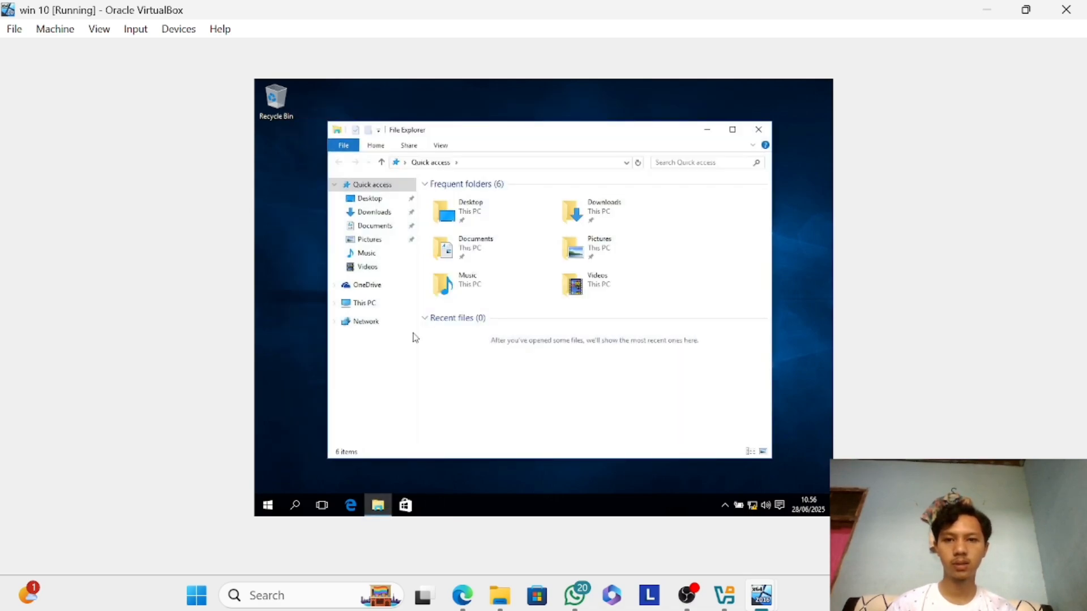
left_click(389, 309)
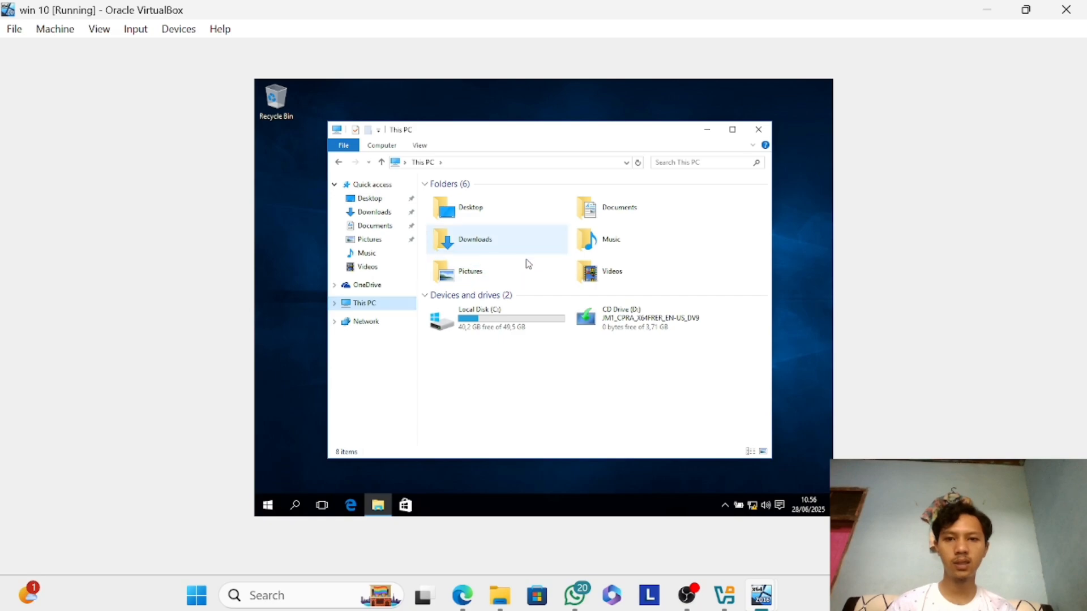
right_click(391, 307)
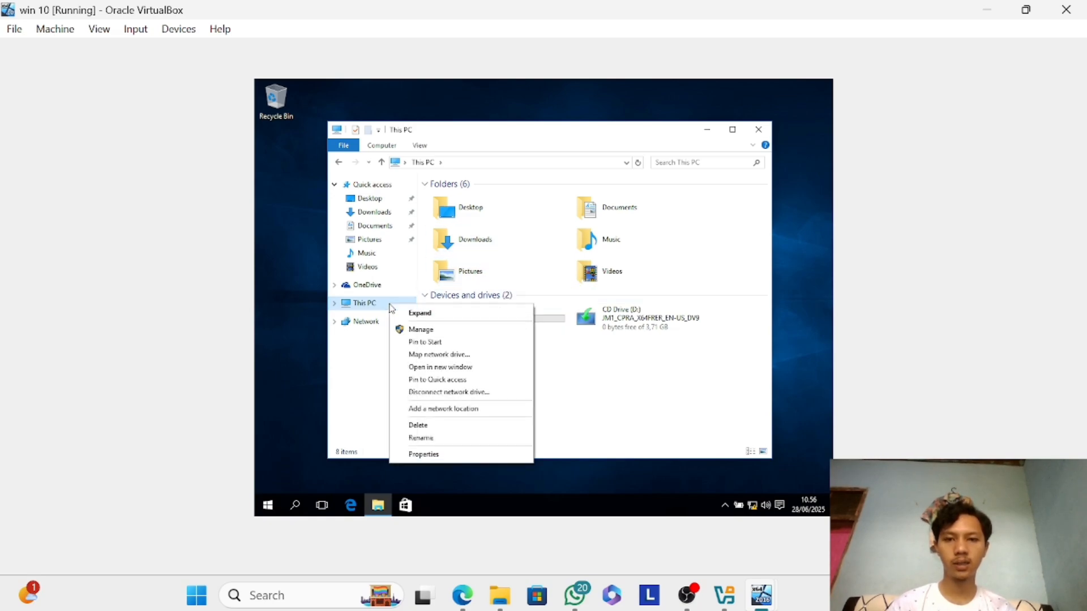
left_click(488, 455)
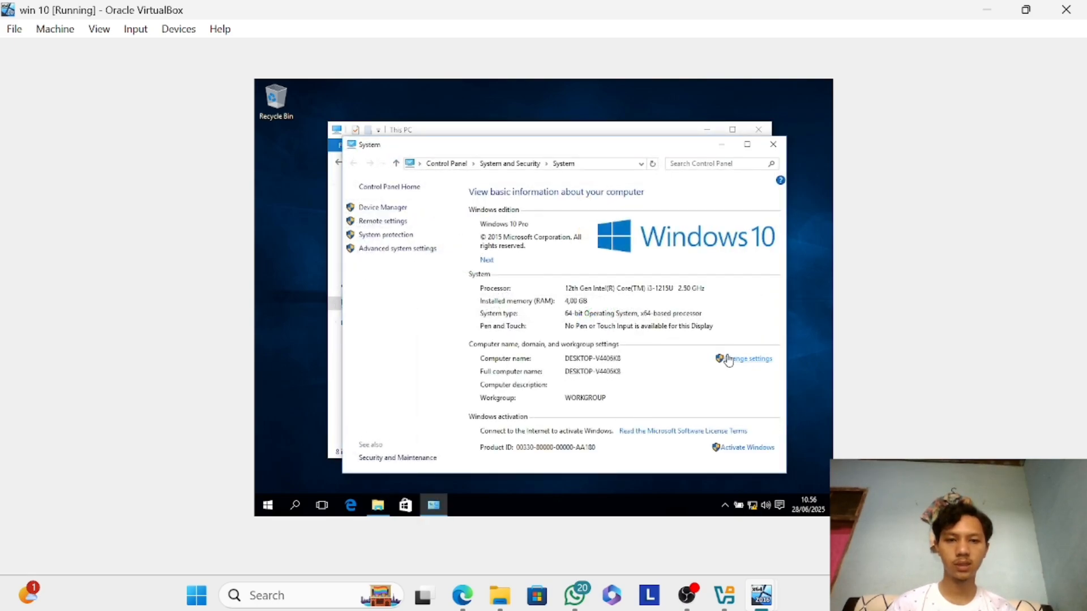
left_click(728, 359)
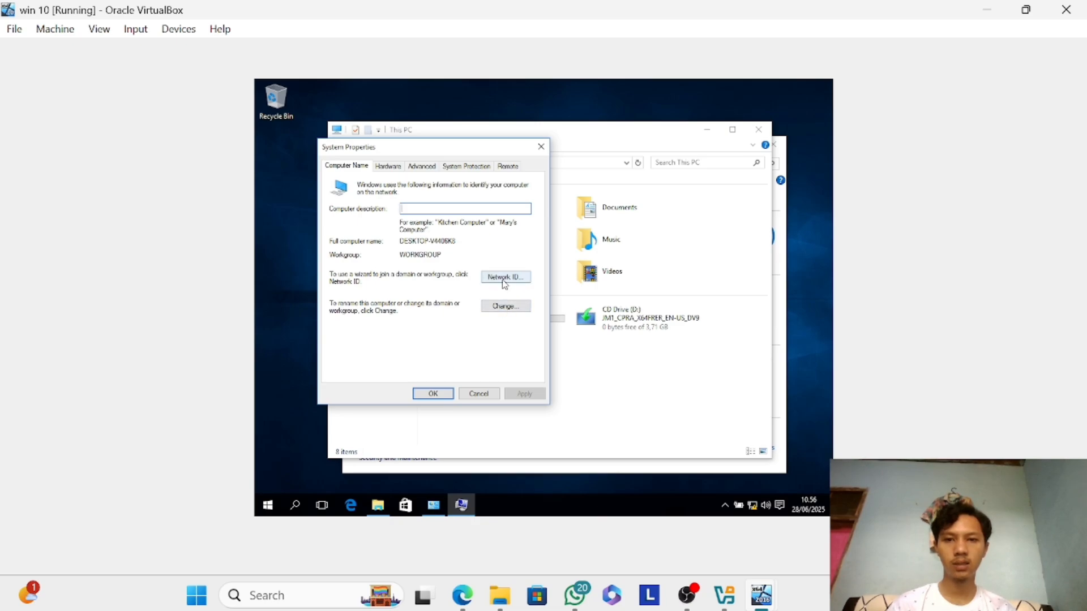
left_click(510, 306)
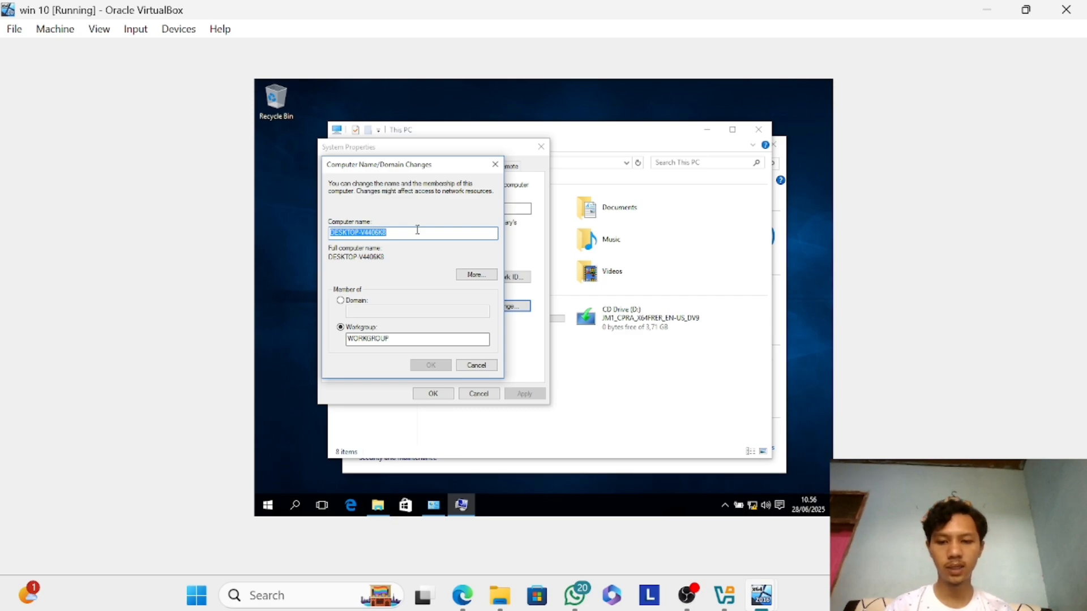
Set the Windows 10 computer name to ClientA-PC.
type("d")
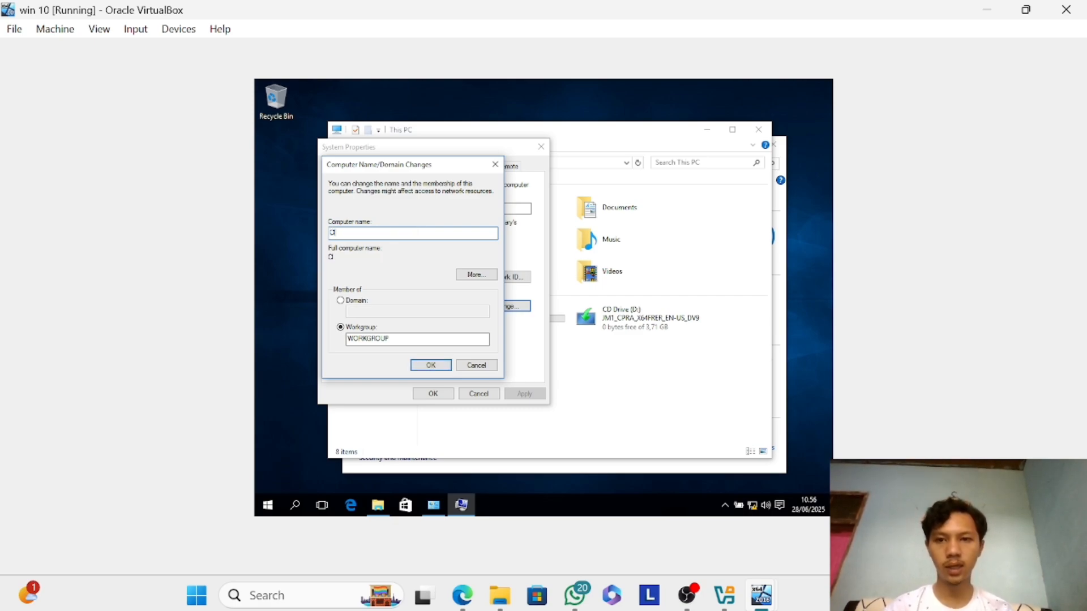
type("lient")
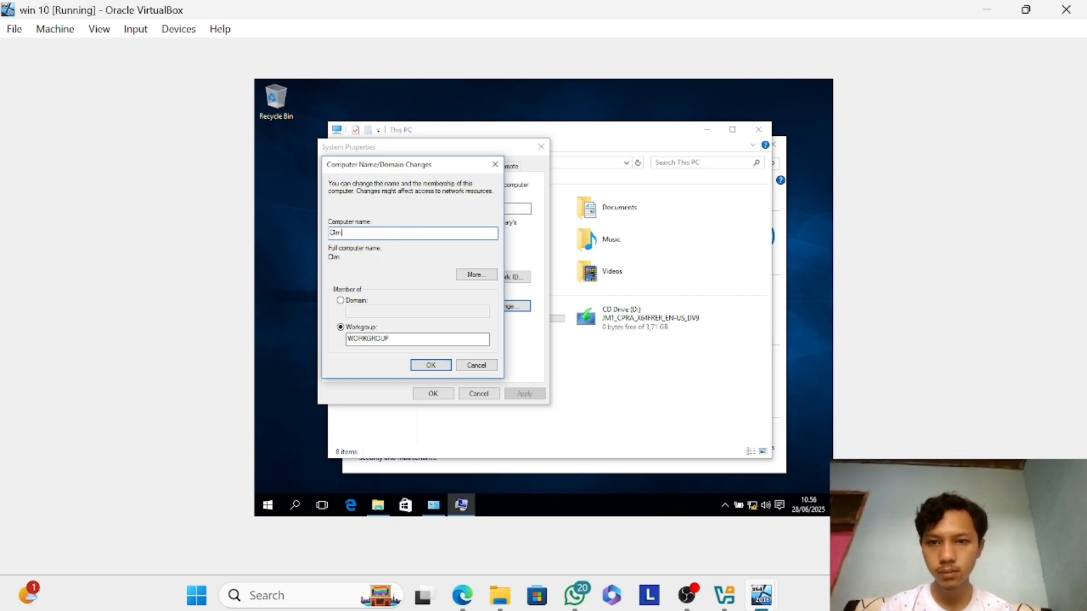
key("BackSpace")
type("ient")
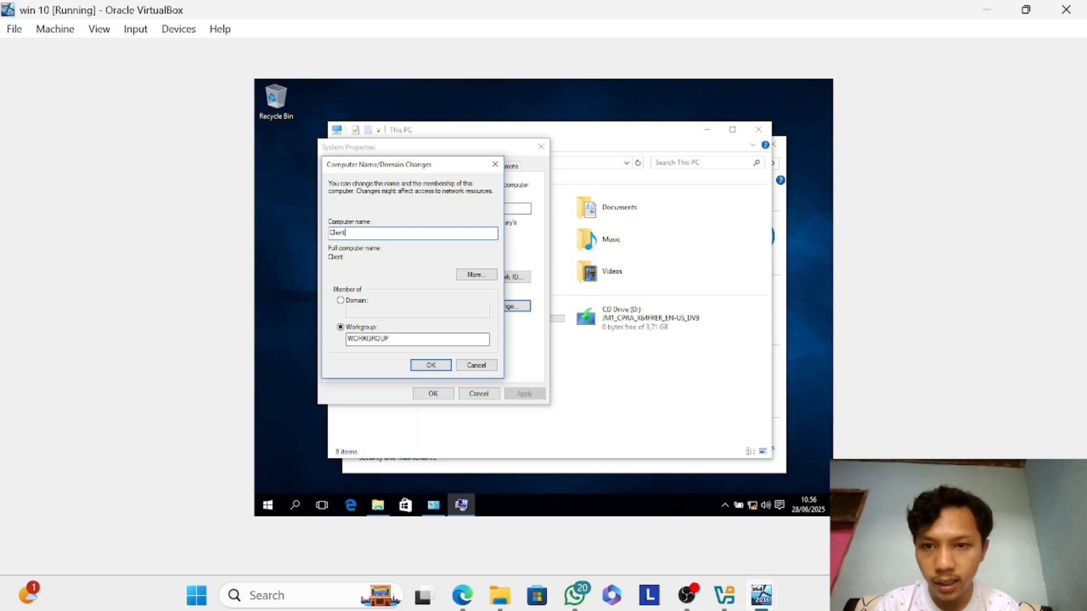
type("A-PC")
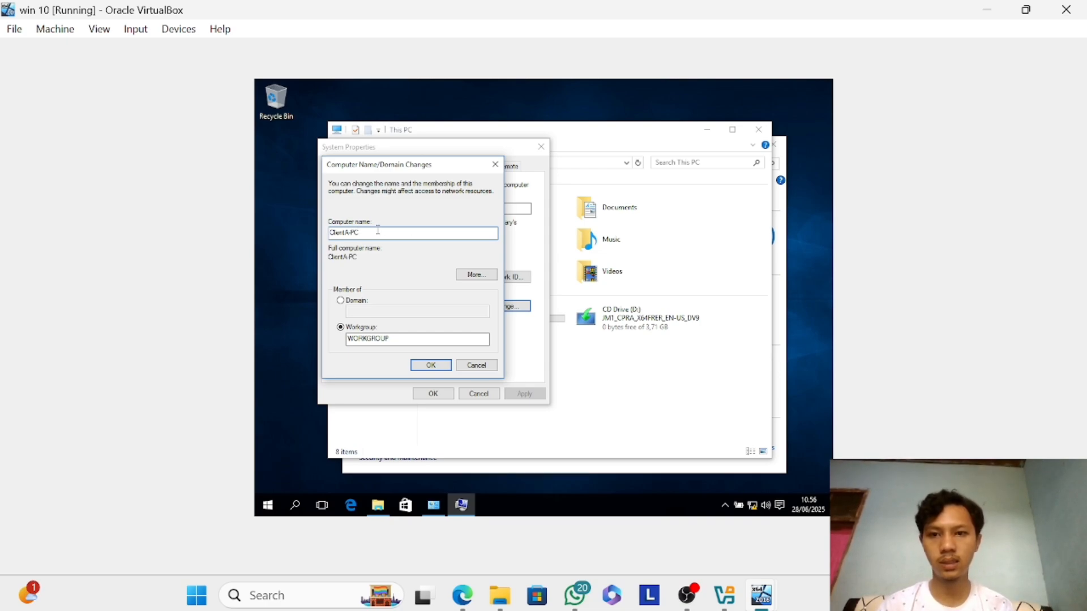
Make the computer a member of the domain win_server.net and submit the change.
left_click(350, 302)
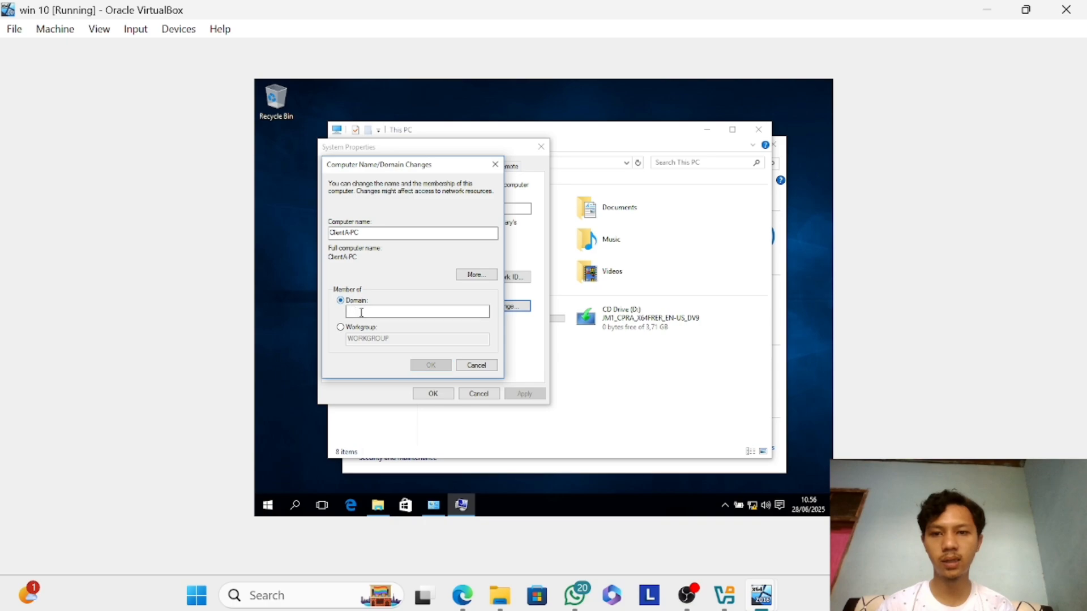
left_click(362, 312)
type("win")
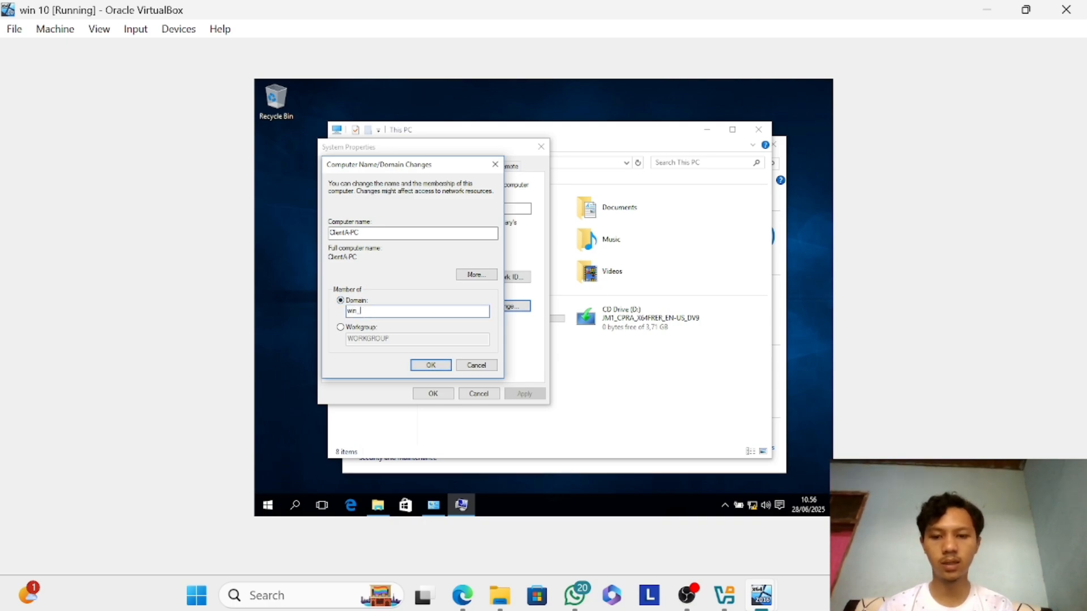
type("_server.ne")
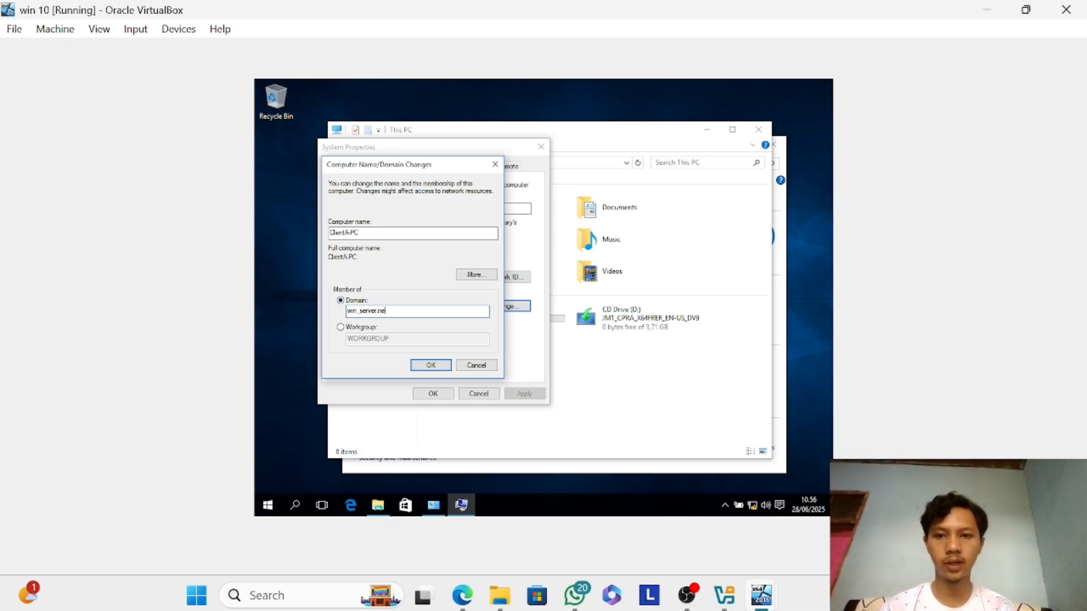
type("t")
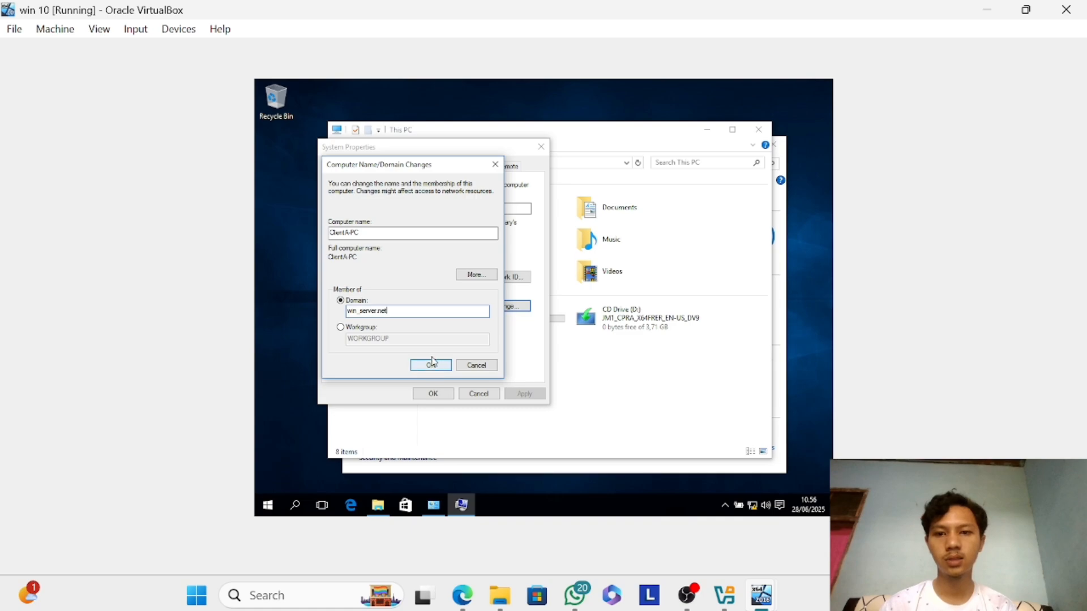
left_click(431, 364)
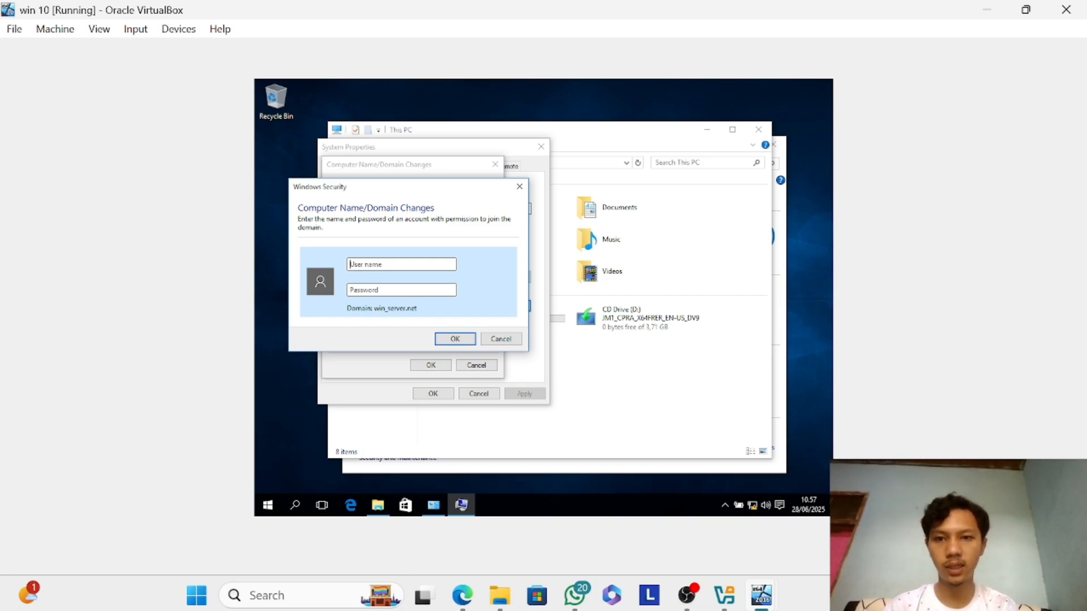
Authorize the domain join with the Administrator account and its password, and acknowledge the domain welcome message.
type("Administrator")
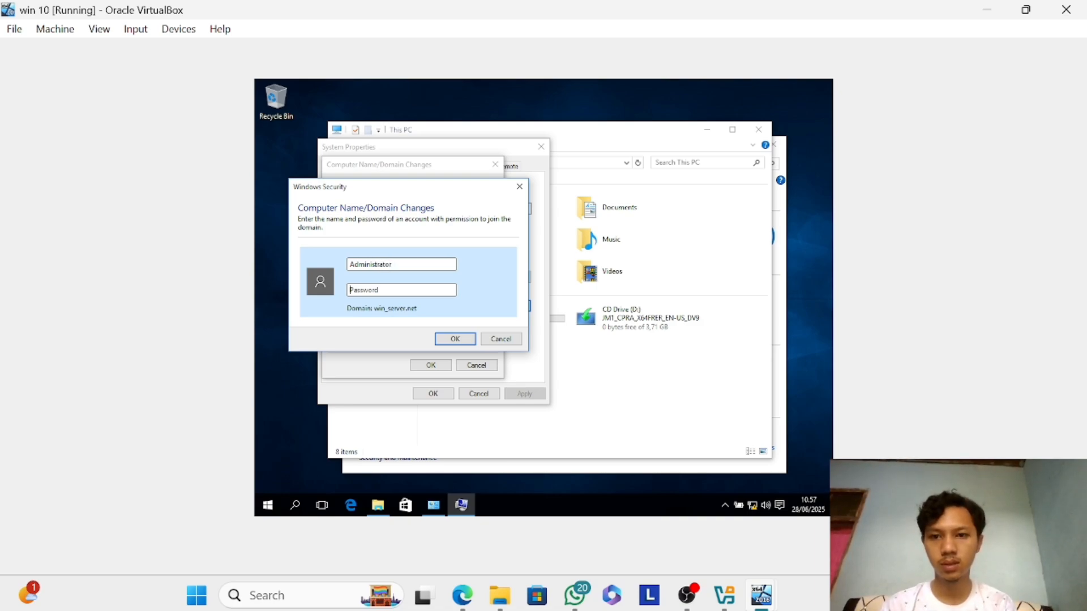
type("P@")
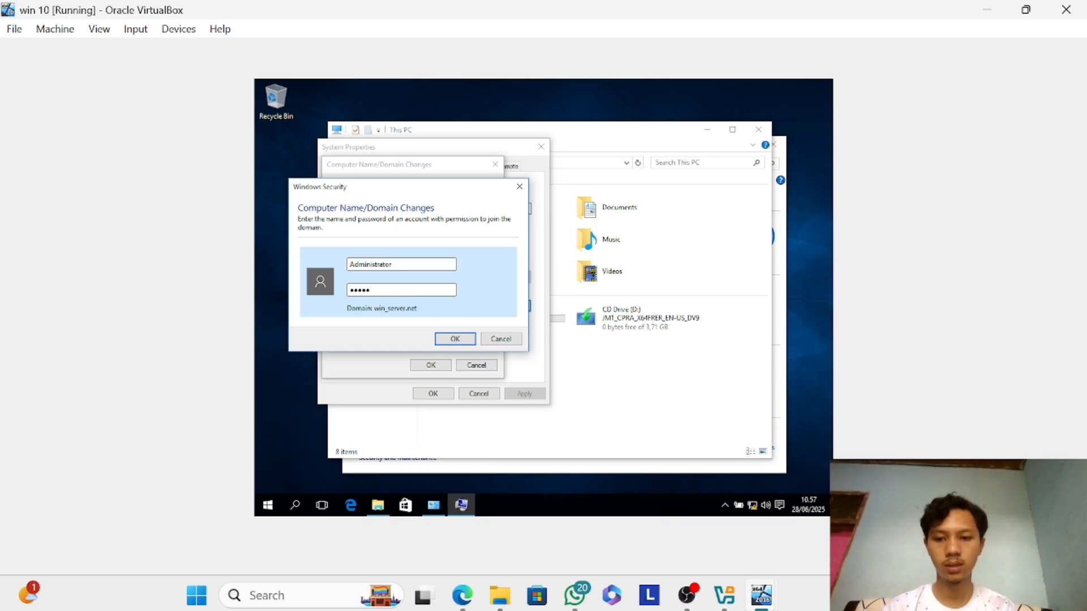
key("Return")
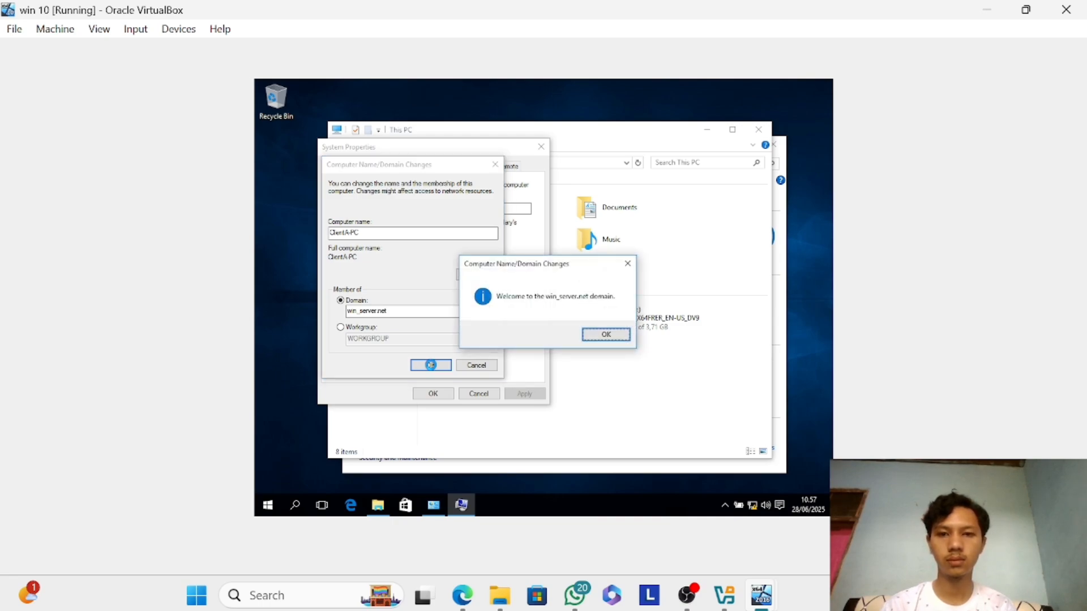
left_click(611, 338)
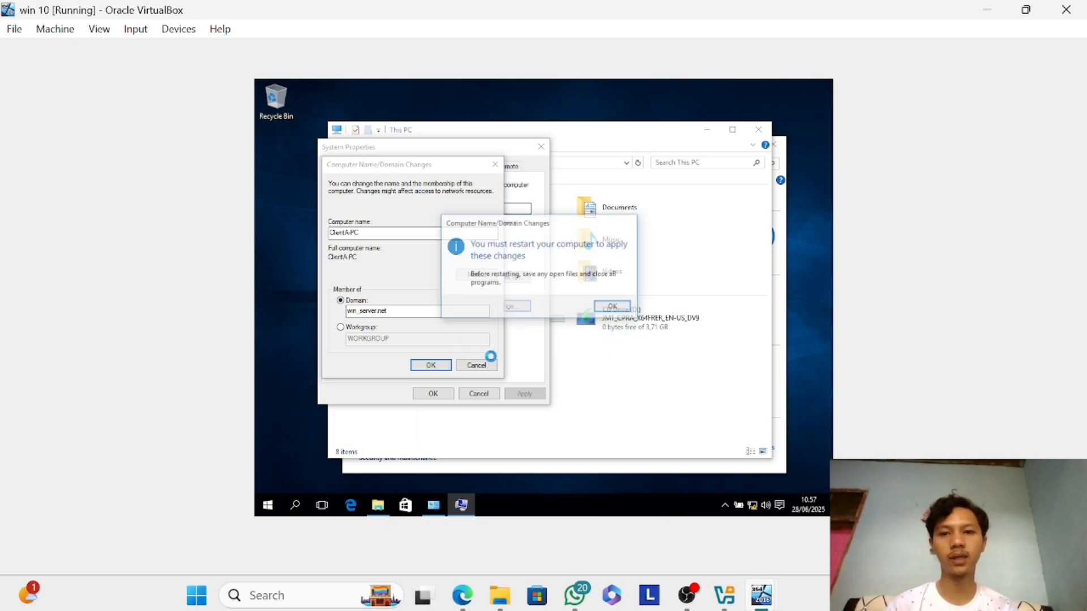
Acknowledge the restart notice, close the system properties and restart the Windows 10 client immediately.
left_click(620, 307)
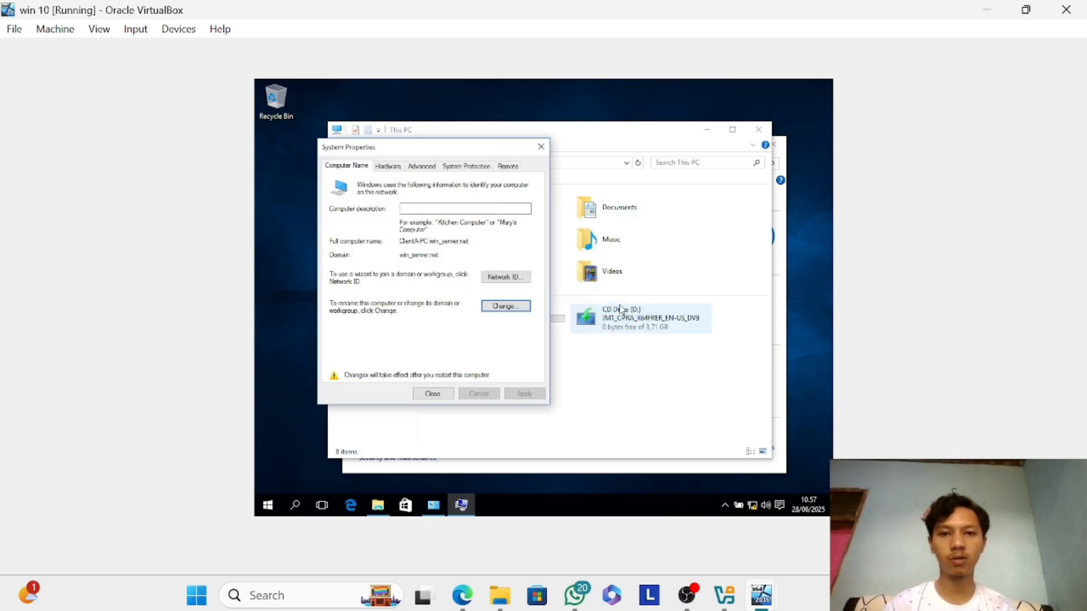
left_click(440, 396)
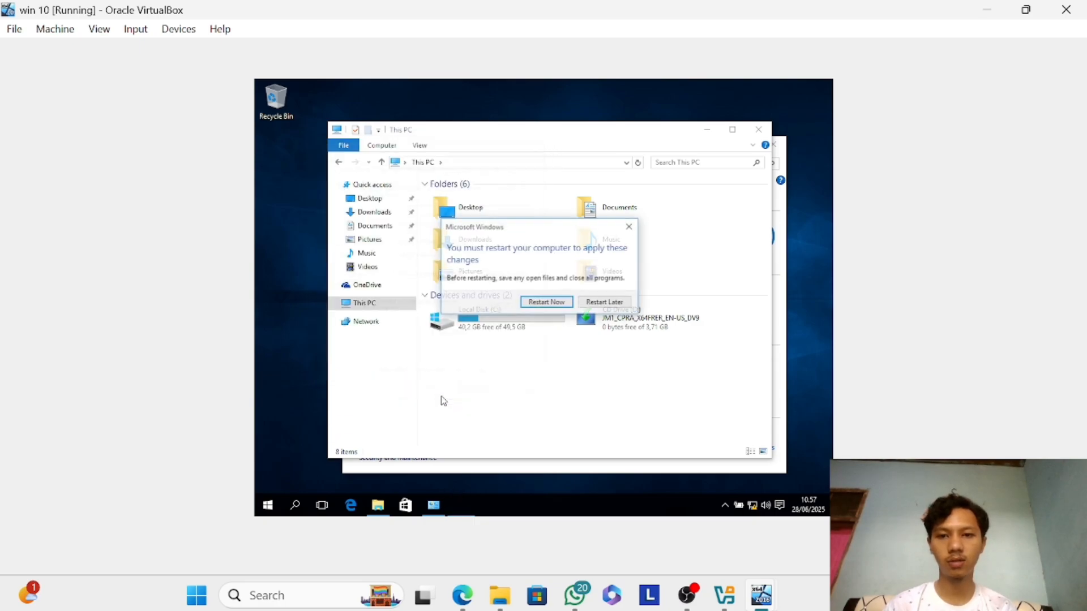
left_click(547, 302)
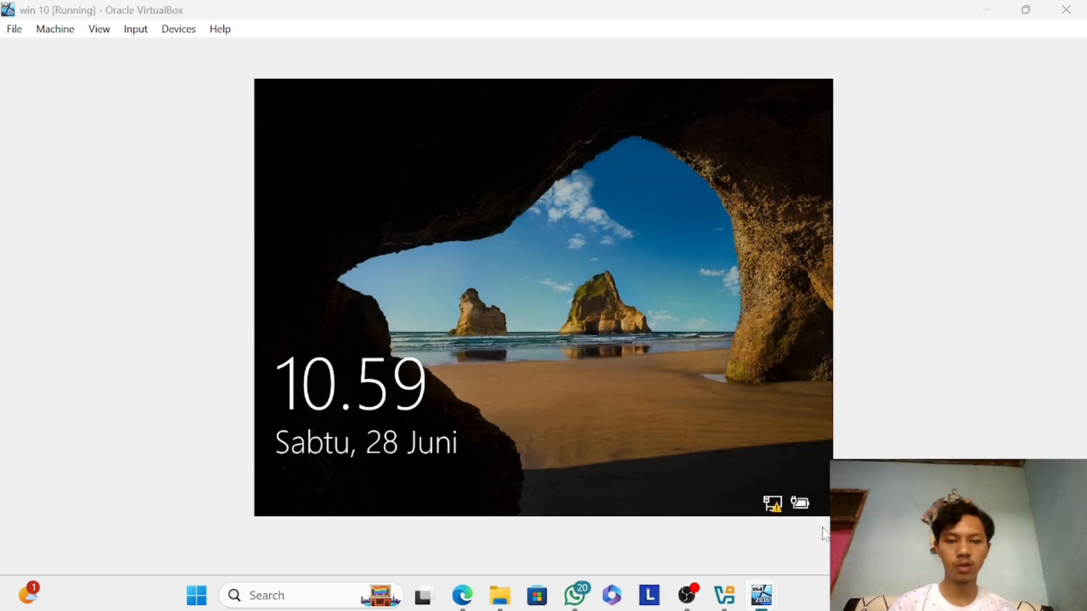
Unlock the restarted Windows 10 client and sign in to the preselected local account with its password.
left_click(729, 430)
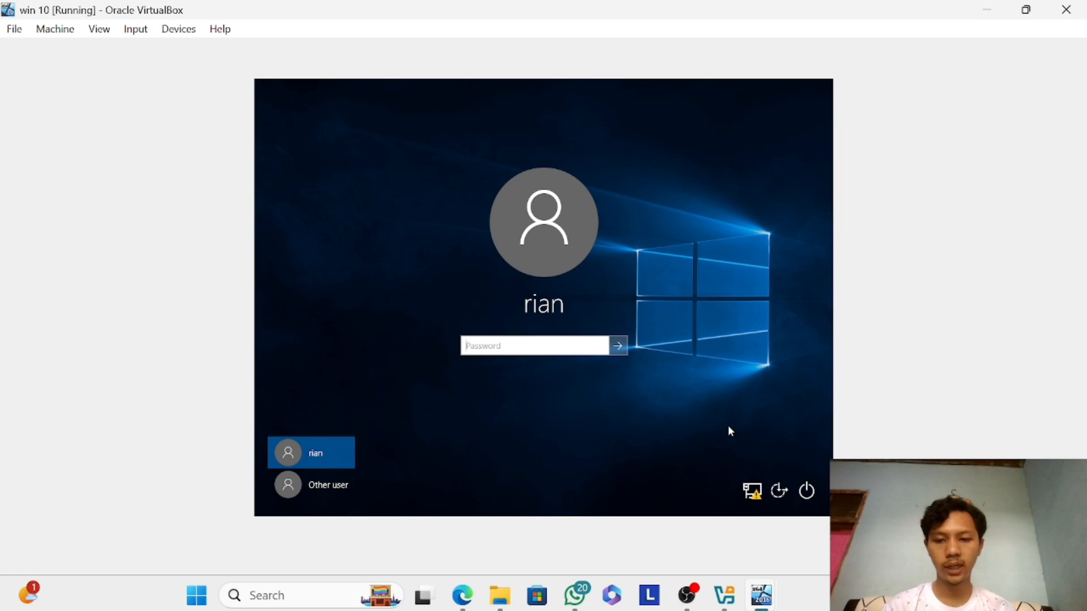
type("•")
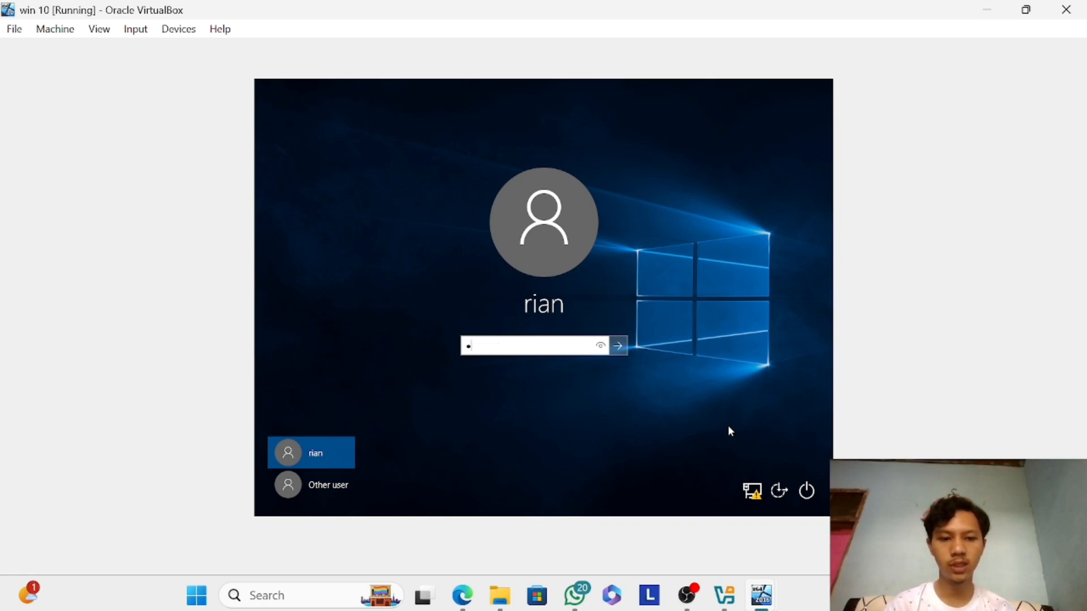
key("Return")
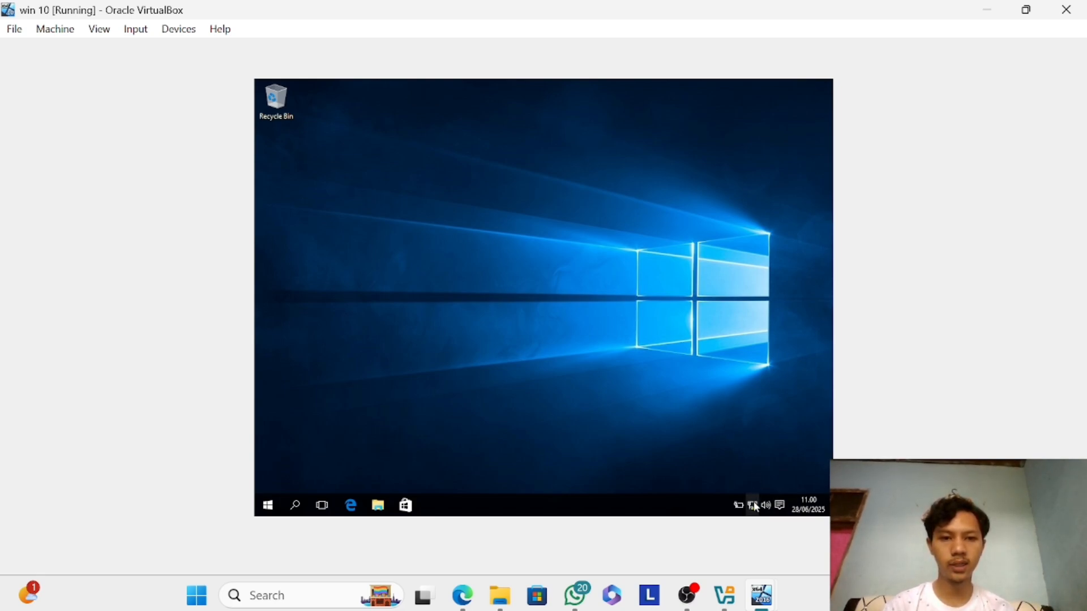
Open the client's network settings and display its network adapters to check the Ethernet connection.
left_click(753, 506)
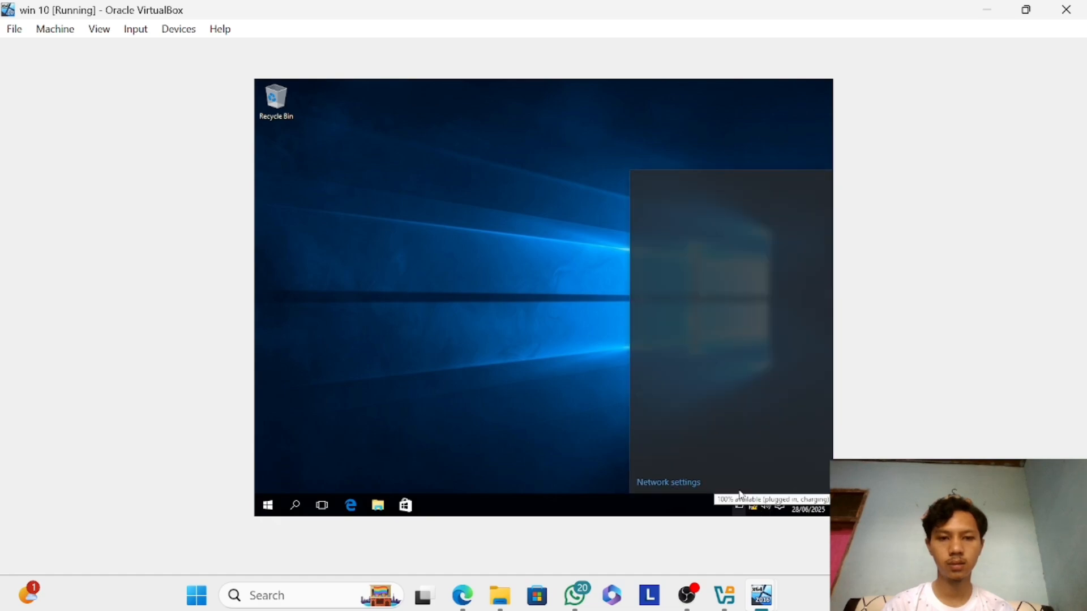
left_click(668, 485)
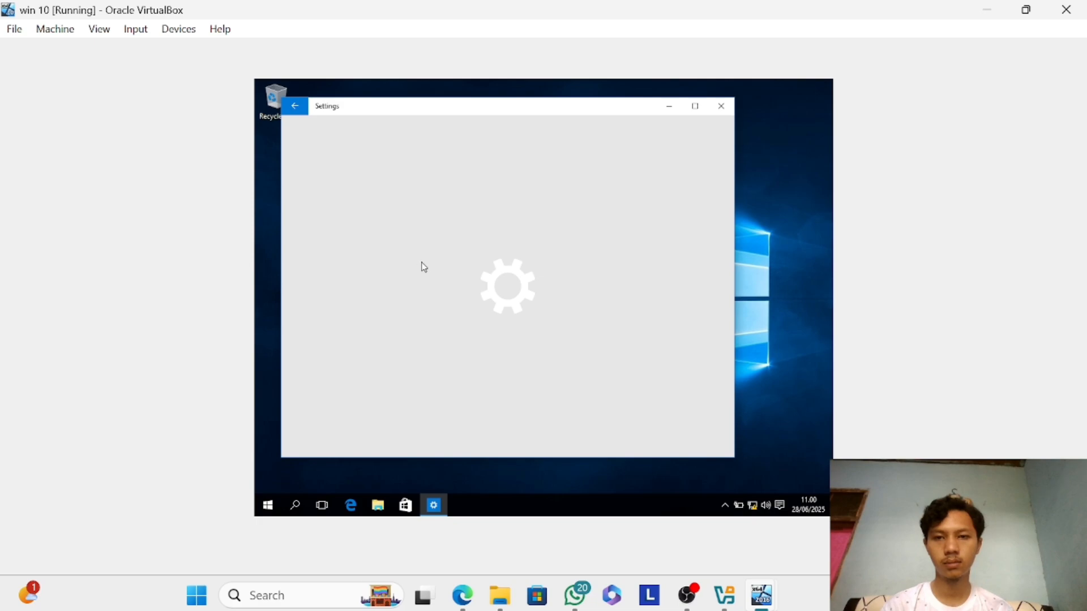
left_click(517, 273)
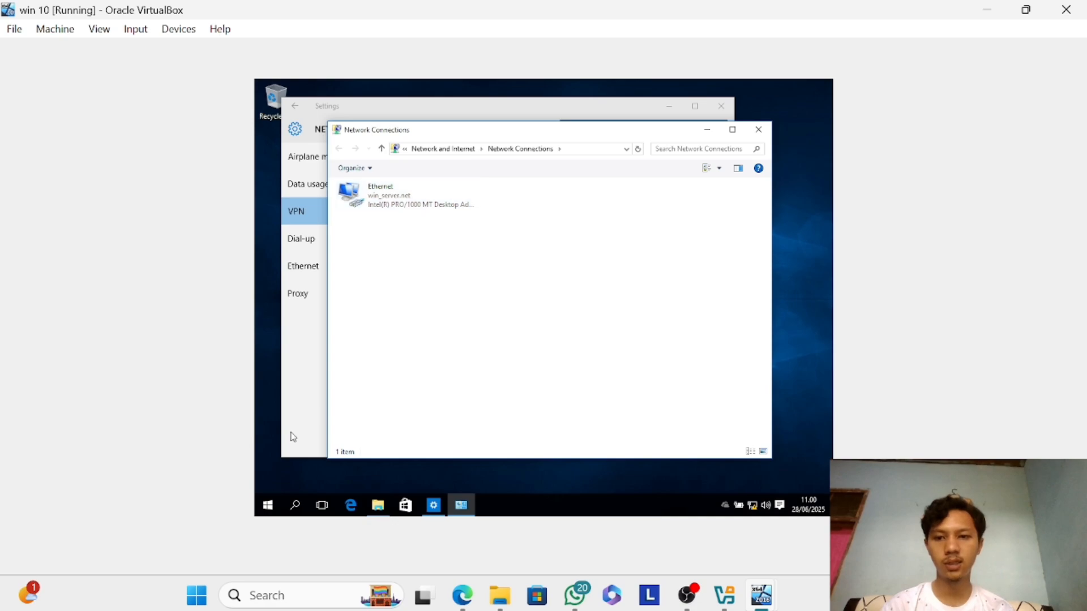
Open a command prompt on the client and ping win_server.net to test the connection to the domain.
left_click(276, 507)
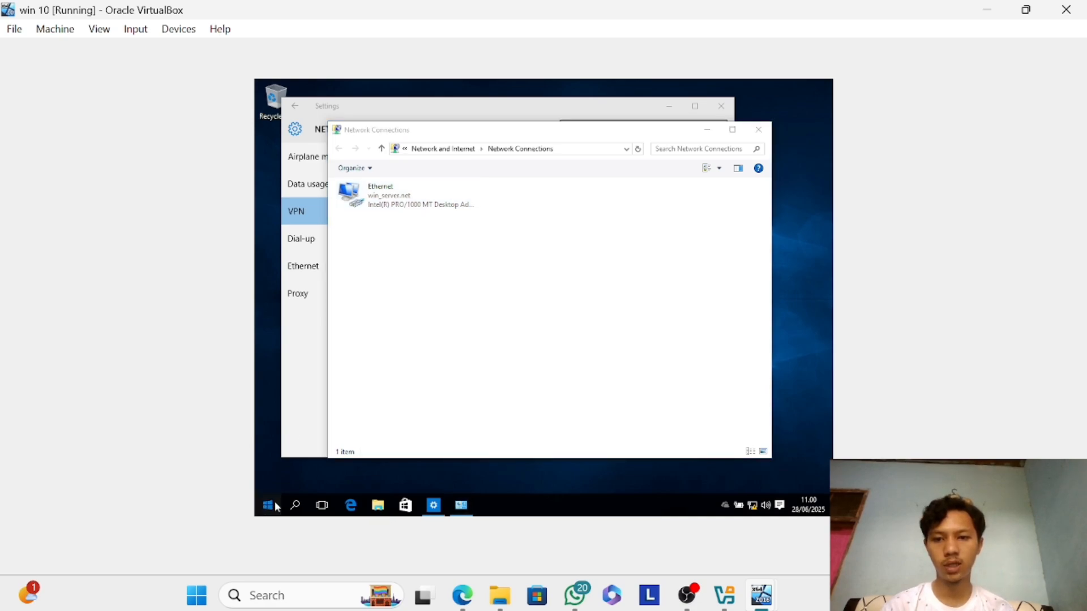
left_click(277, 507)
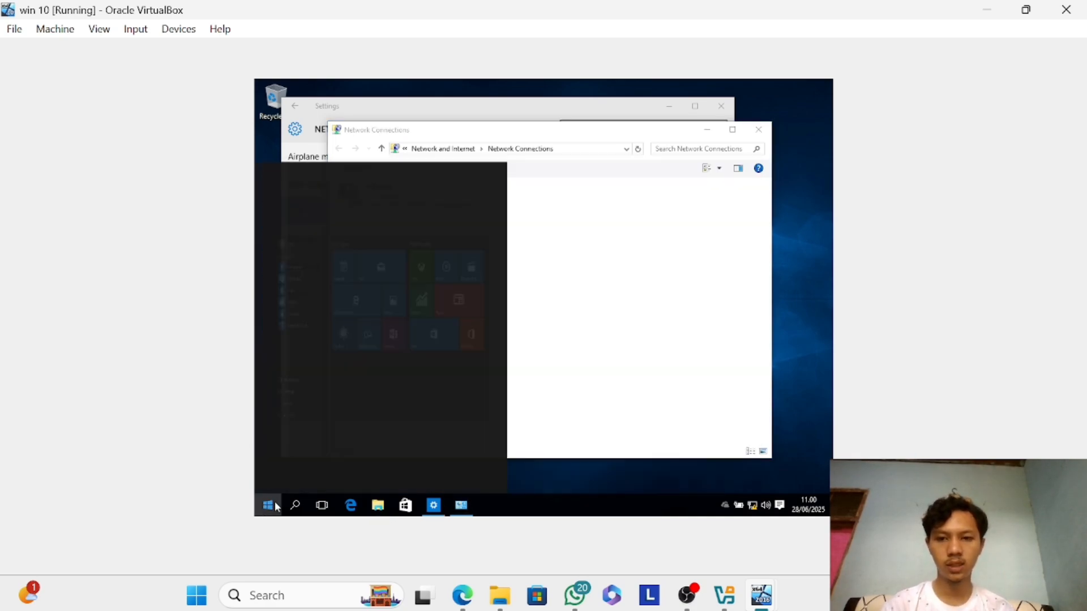
type("cmd")
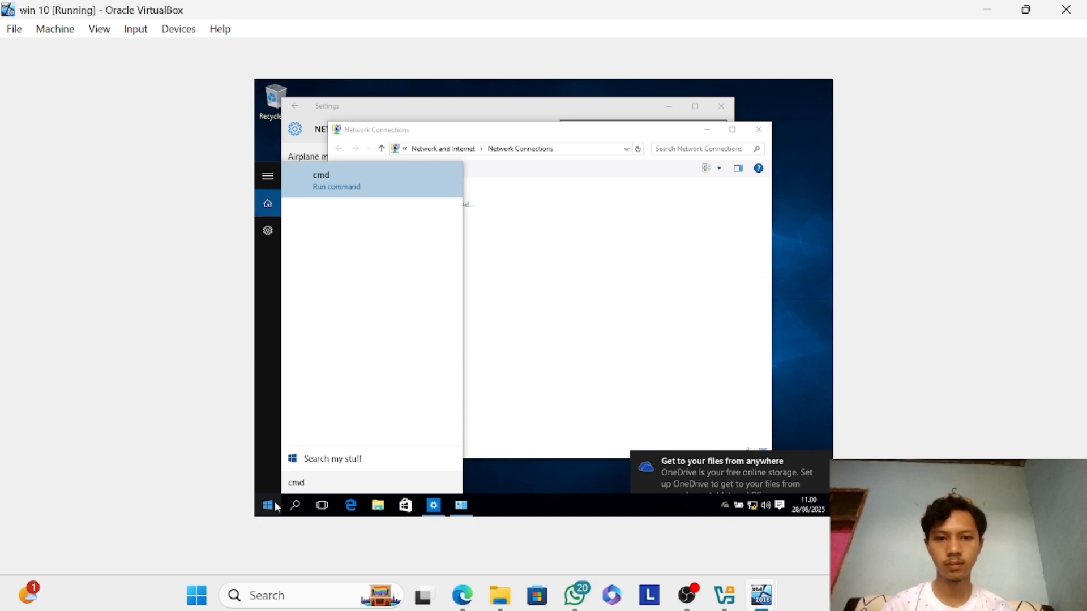
key("Return")
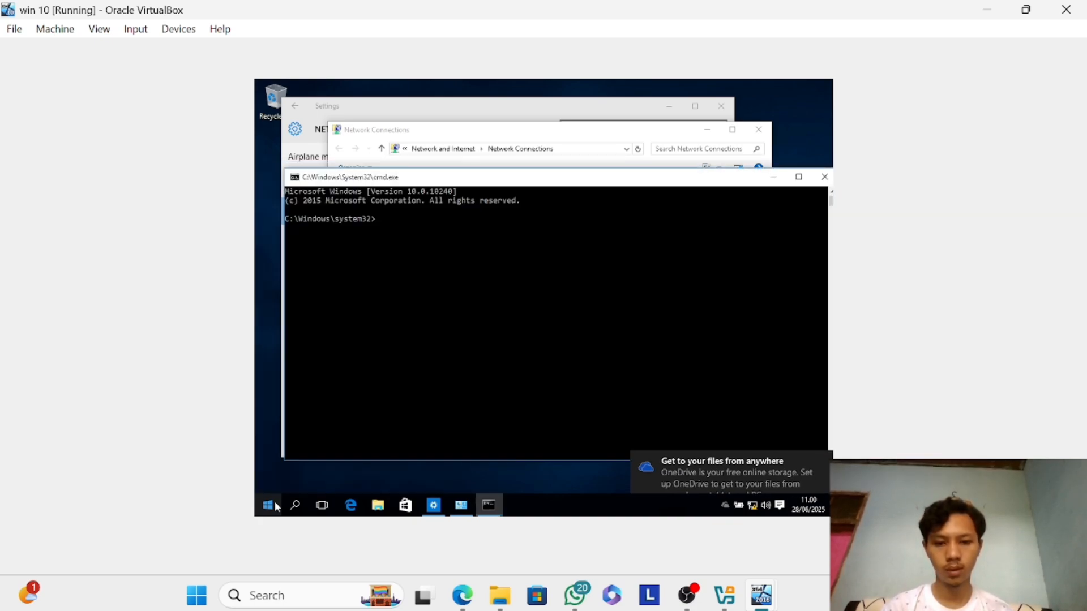
type("puin")
key("BackSpace")
key("BackSpace")
key("BackSpace")
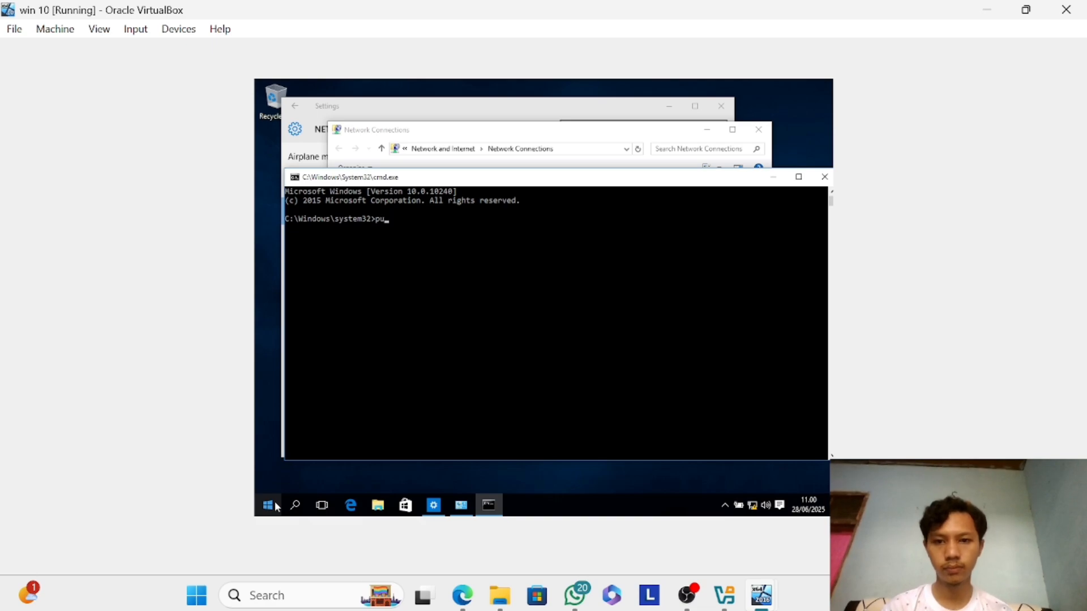
type("ing win_server")
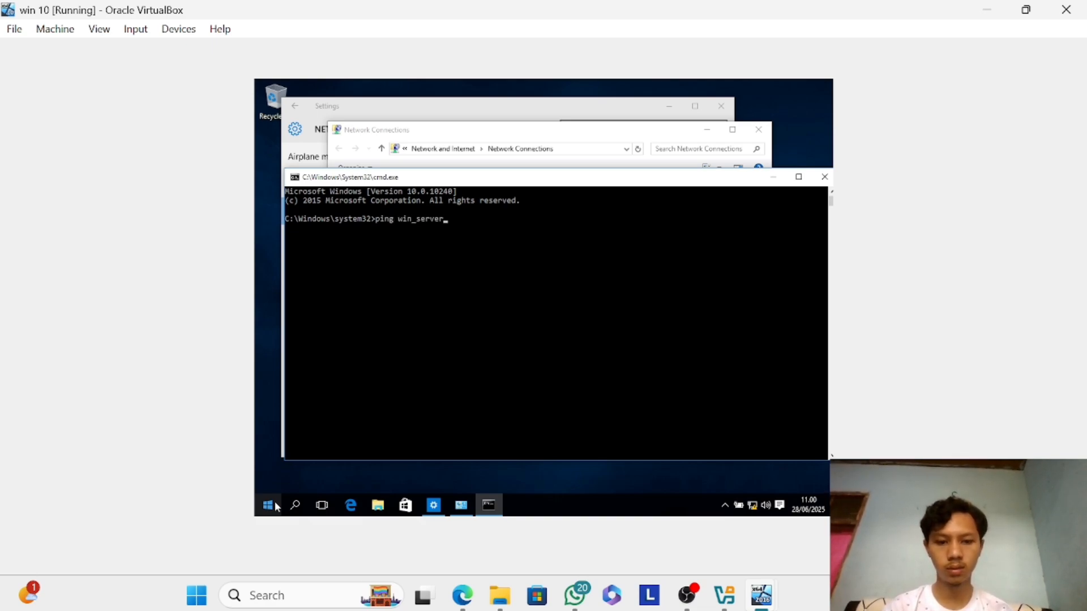
type(".net")
key("Return")
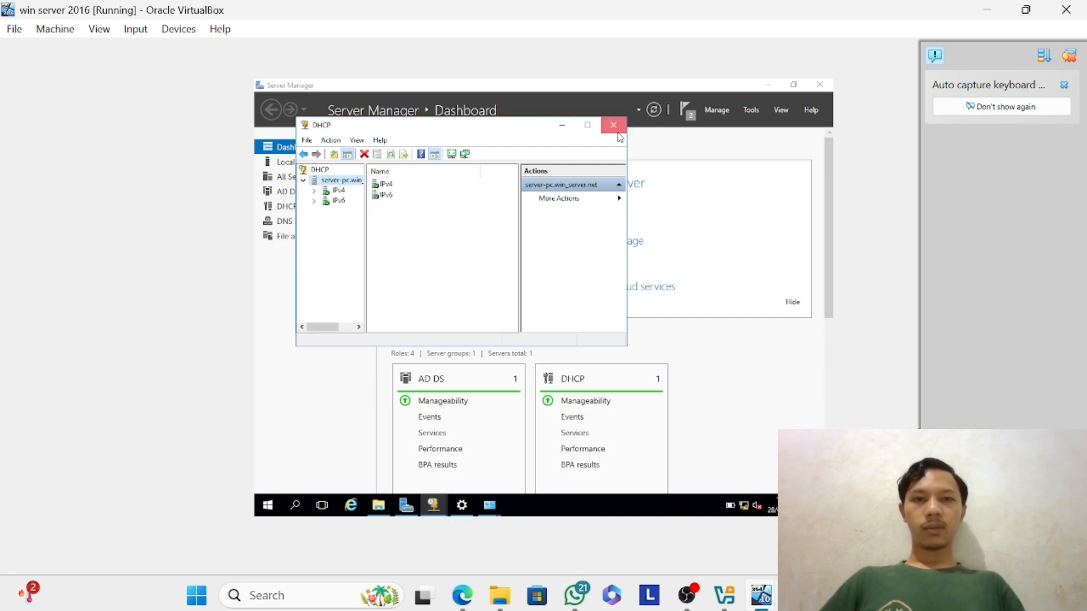
On the win server 2016 VM, close the DHCP console, open Active Directory Users and Computers and dismiss the keyboard capture notice.
left_click(615, 127)
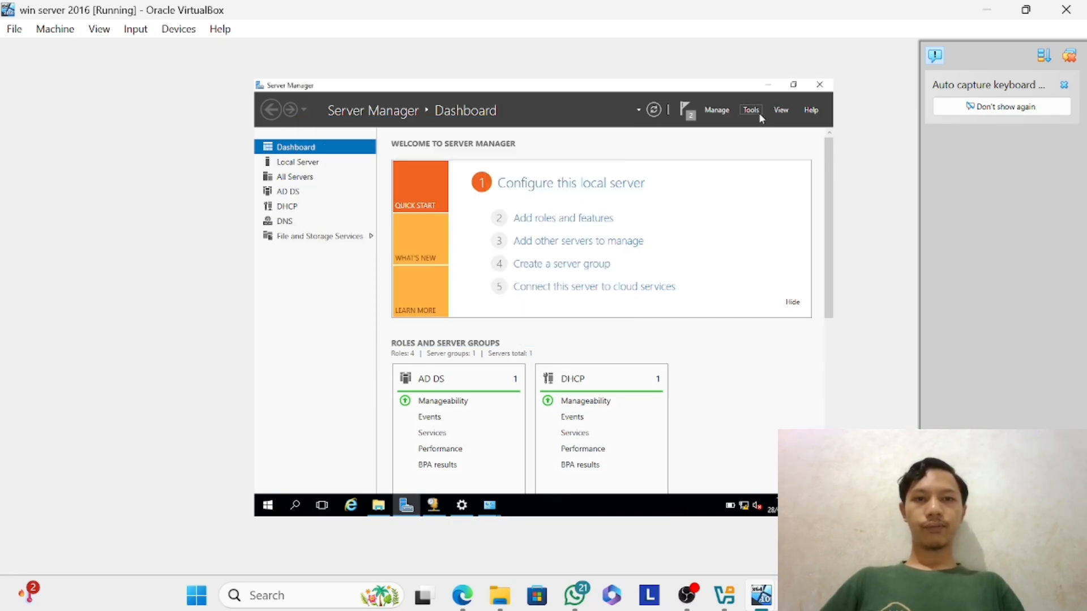
left_click(751, 111)
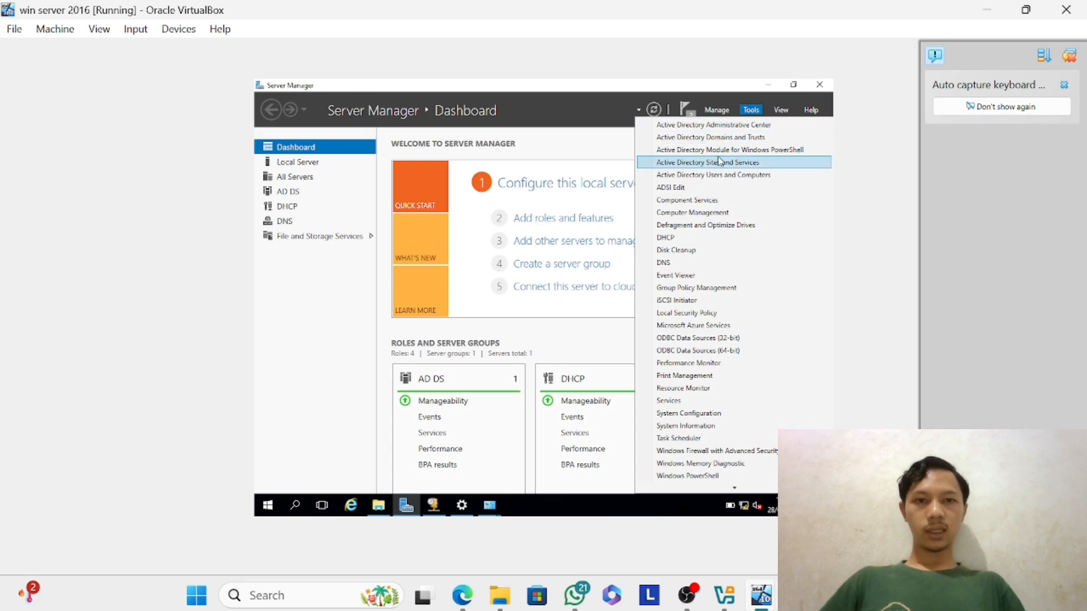
left_click(688, 176)
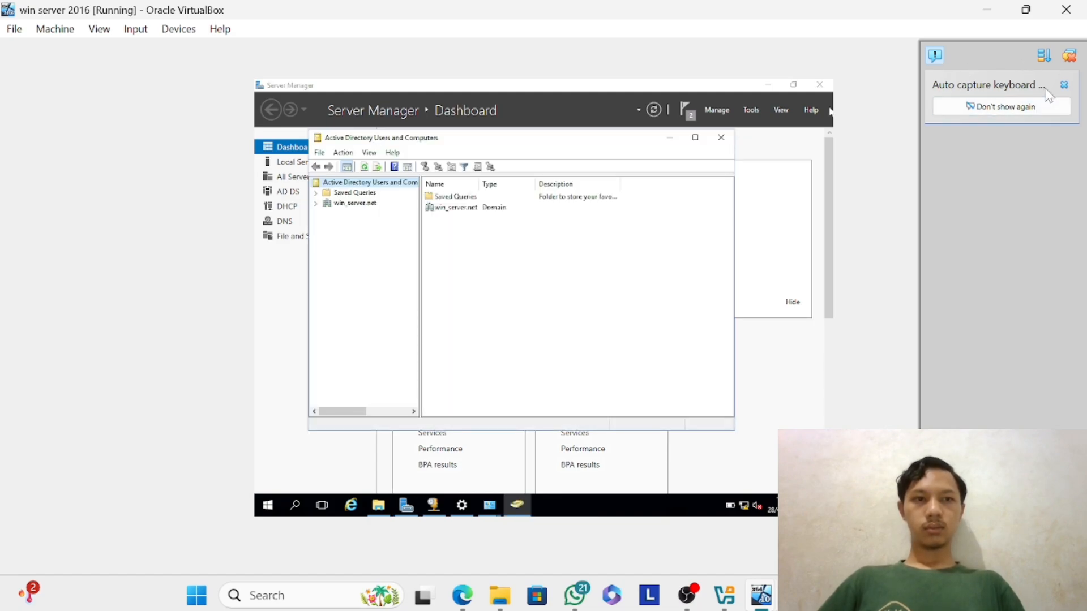
left_click(1062, 92)
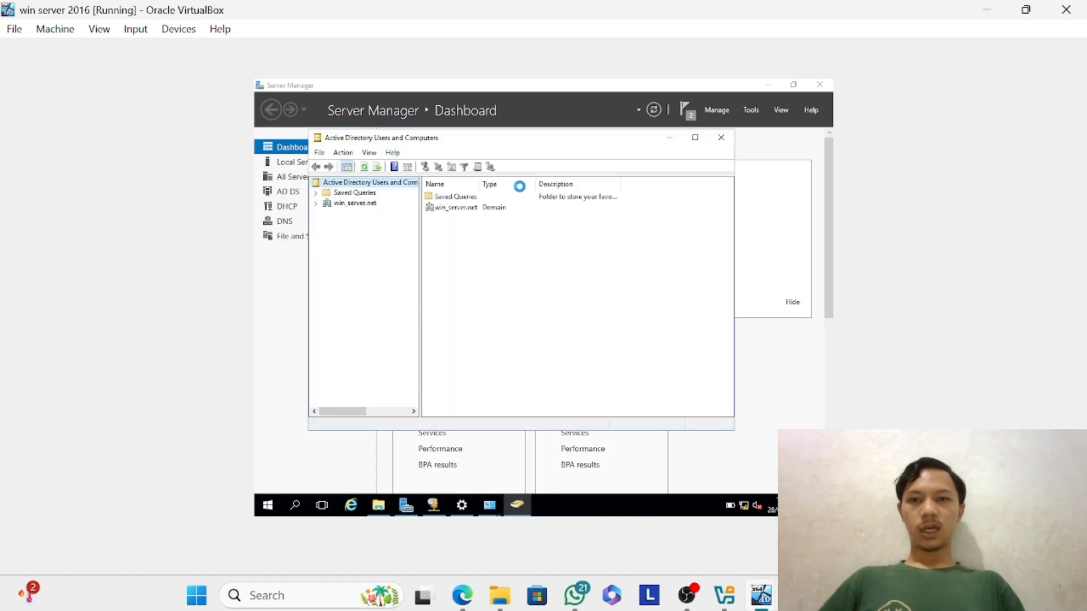
Create an organizational unit named rian_network directly under the win_server.net domain.
left_click(371, 204)
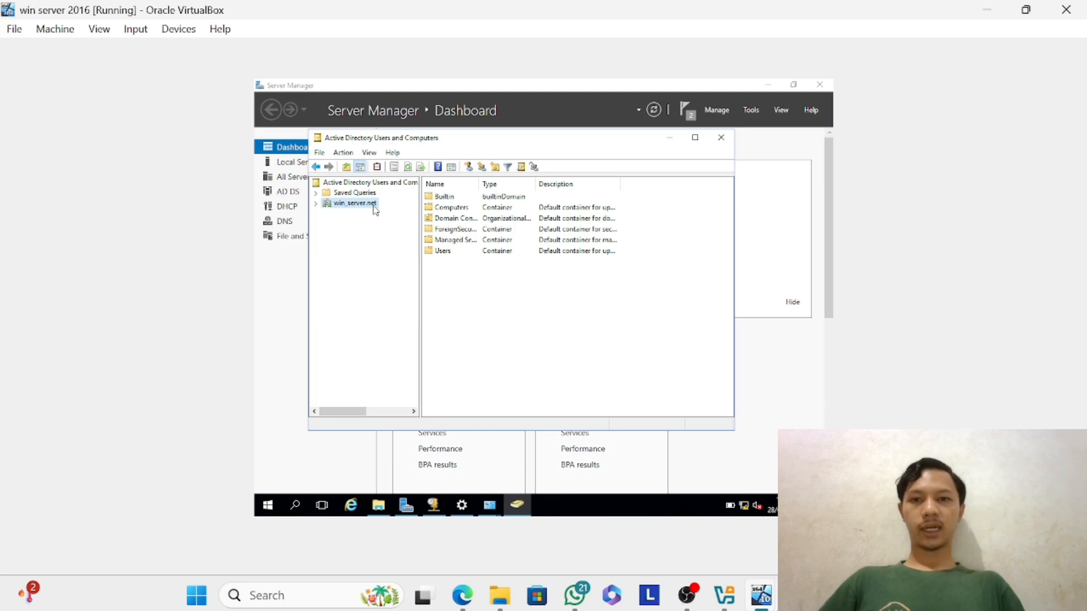
right_click(373, 205)
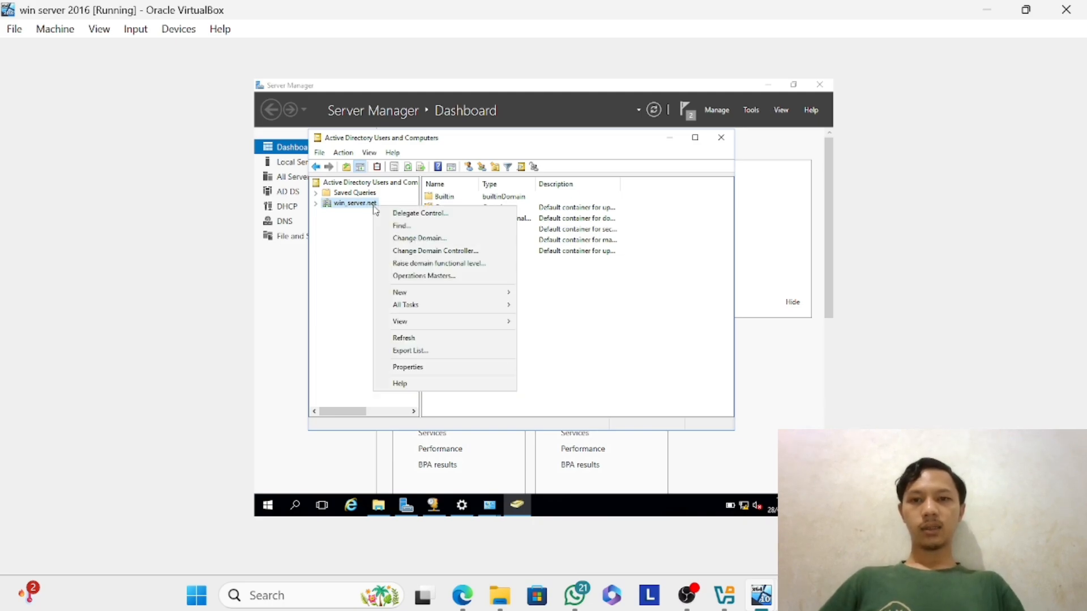
mouse_move(416, 294)
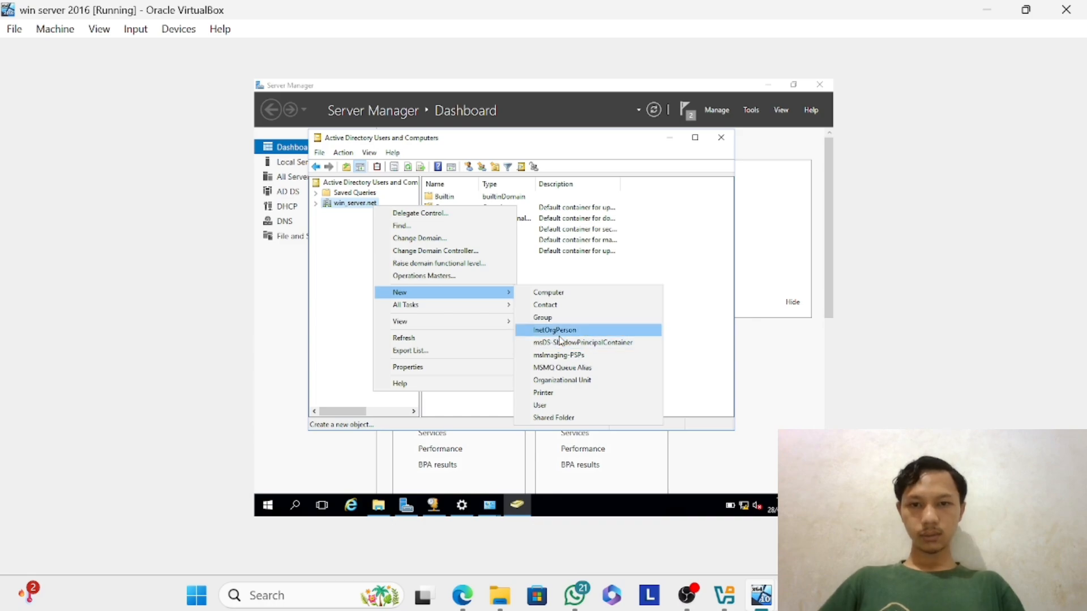
left_click(546, 382)
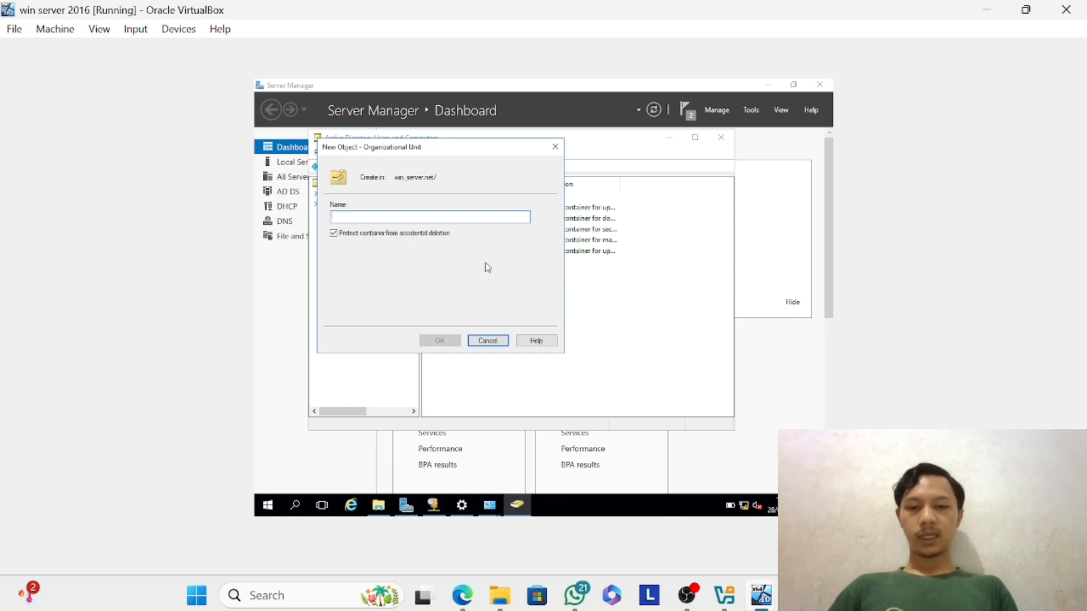
type("ran")
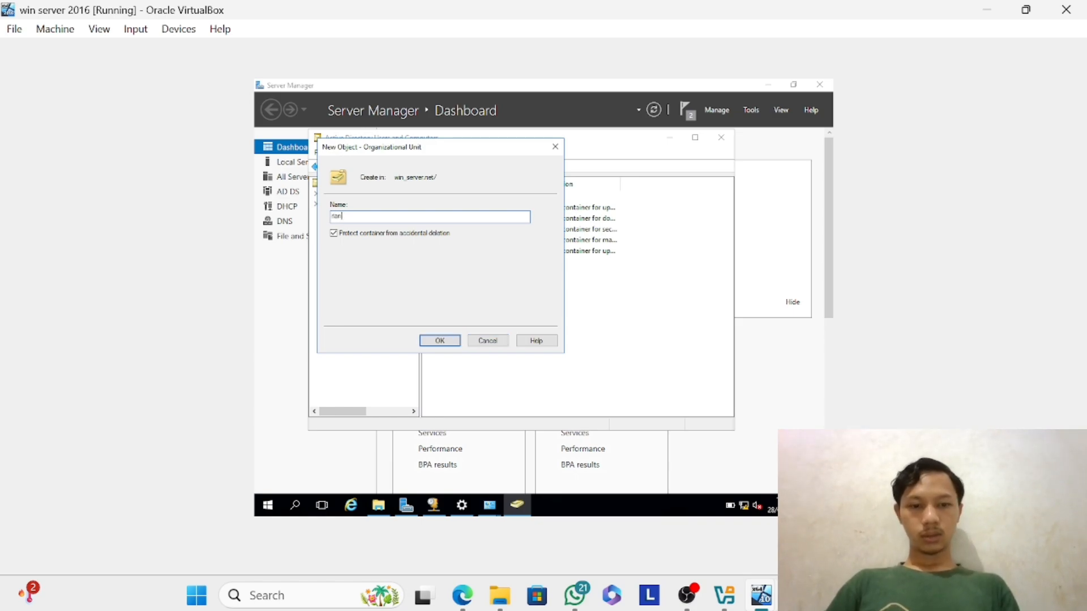
type("_network")
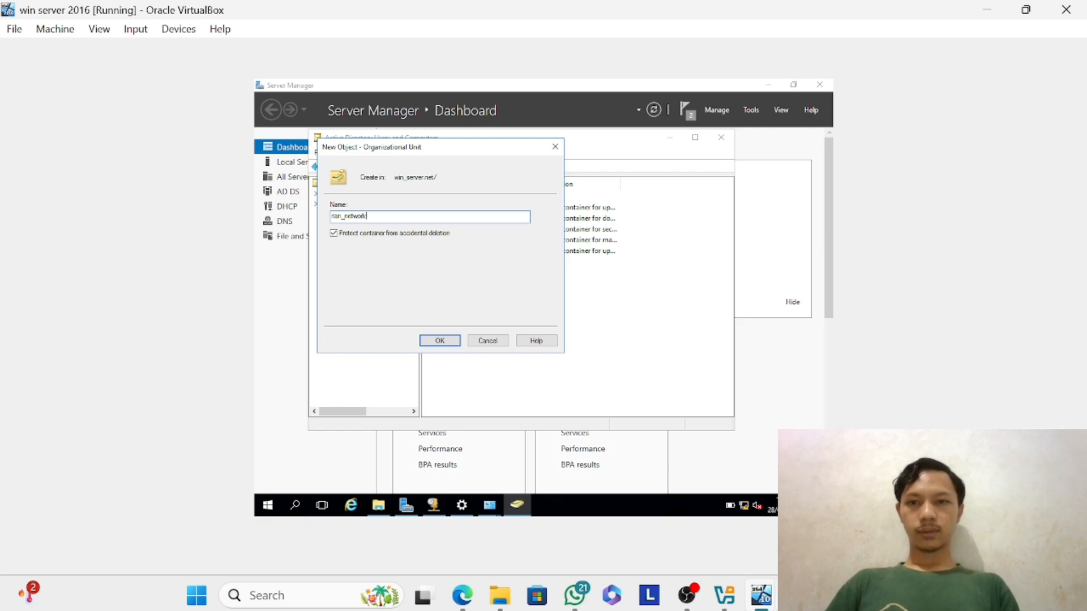
left_click(440, 340)
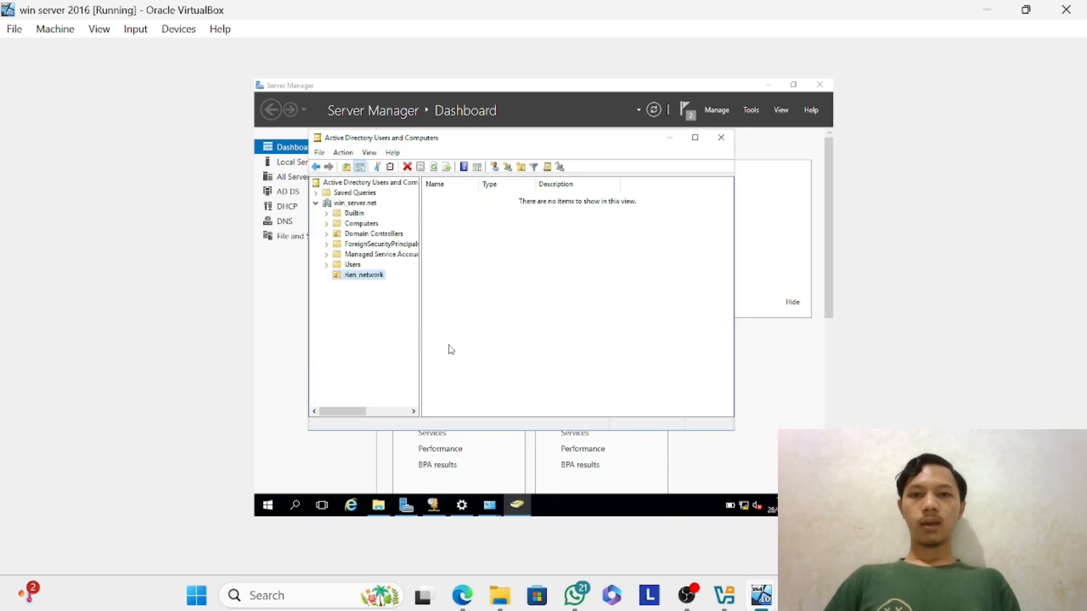
Create a global security group named admin in the rian_network organizational unit.
right_click(362, 276)
mouse_move(420, 329)
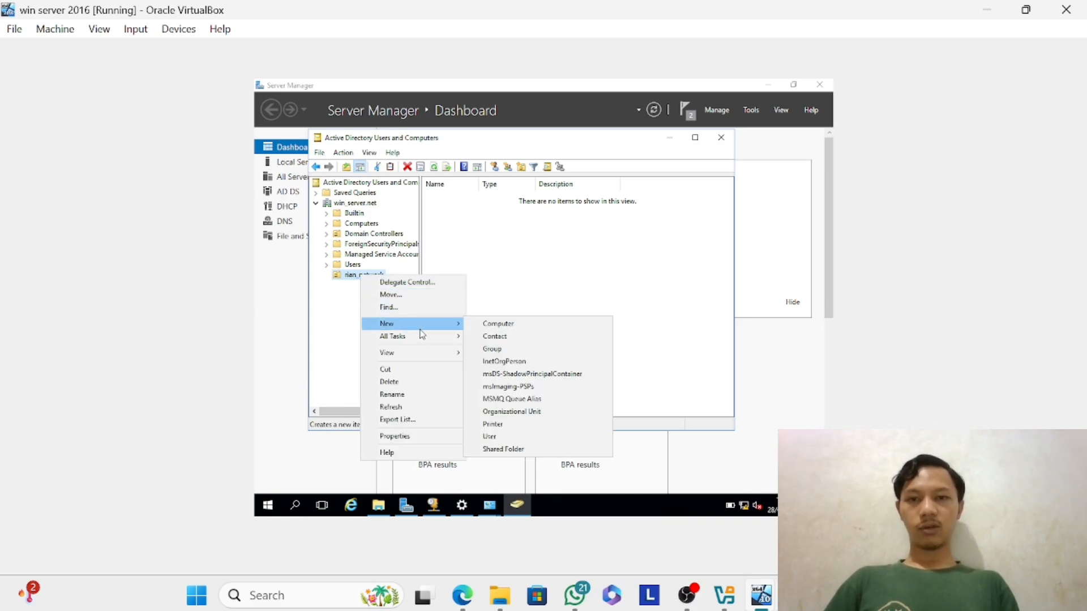
left_click(515, 350)
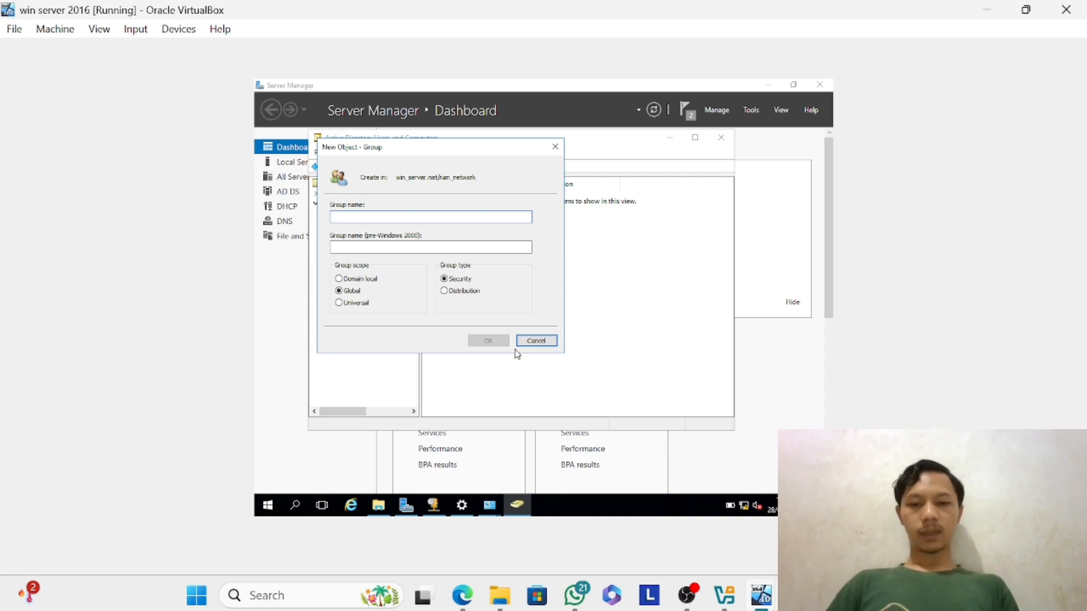
type("admin")
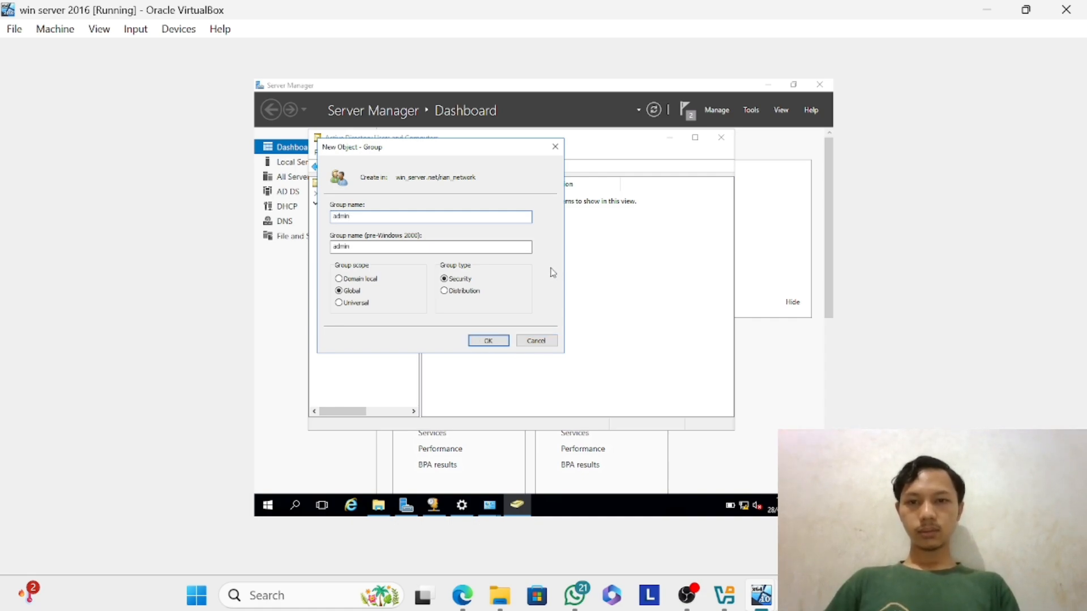
left_click(486, 341)
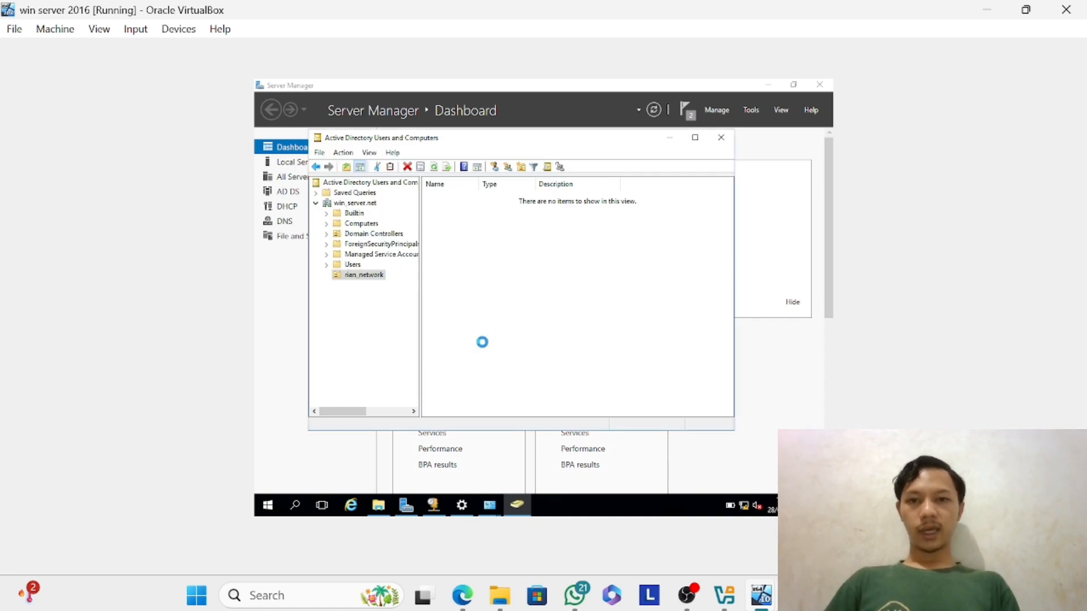
Create a global security group named pemasaran in the rian_network organizational unit.
right_click(382, 279)
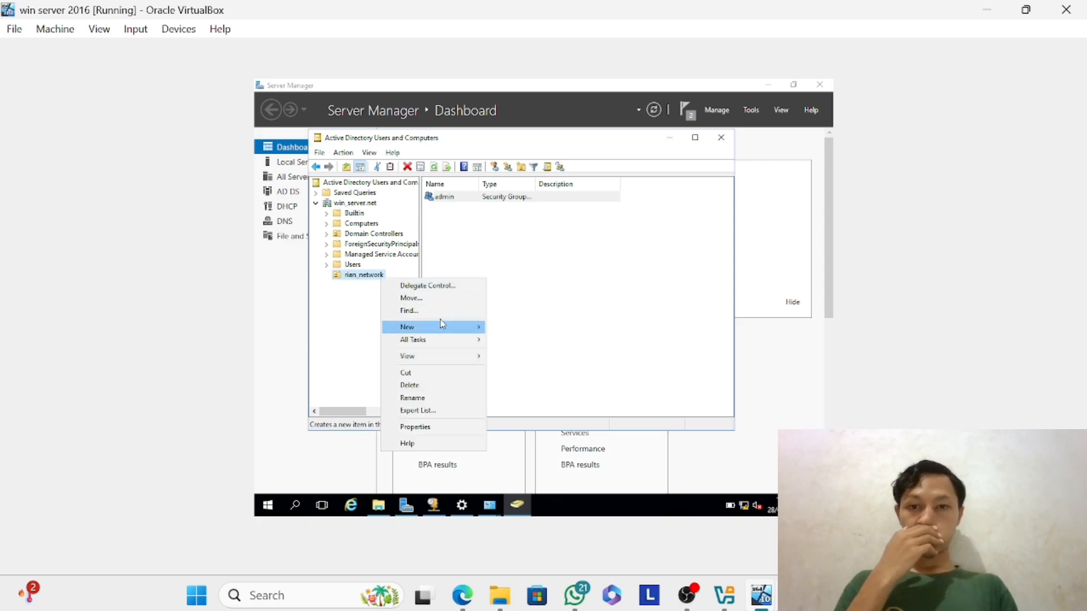
mouse_move(445, 334)
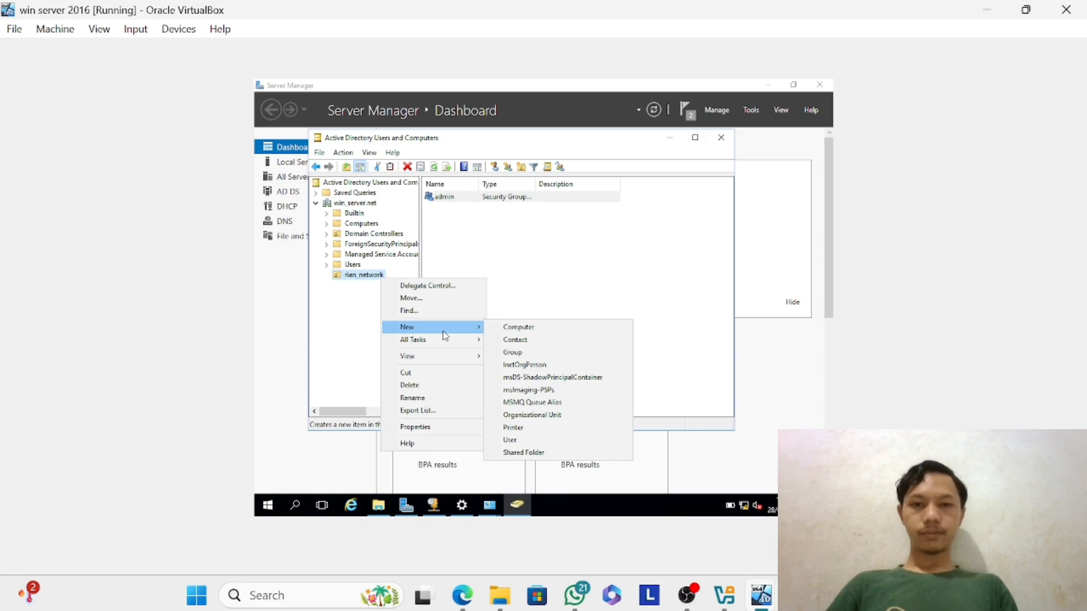
left_click(526, 353)
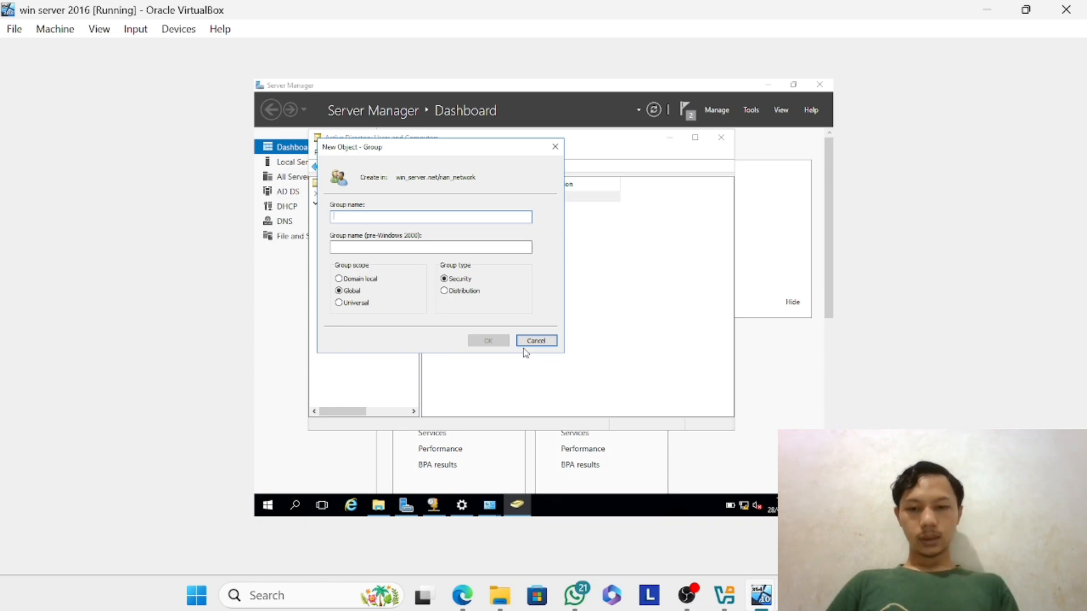
type("pemasaran")
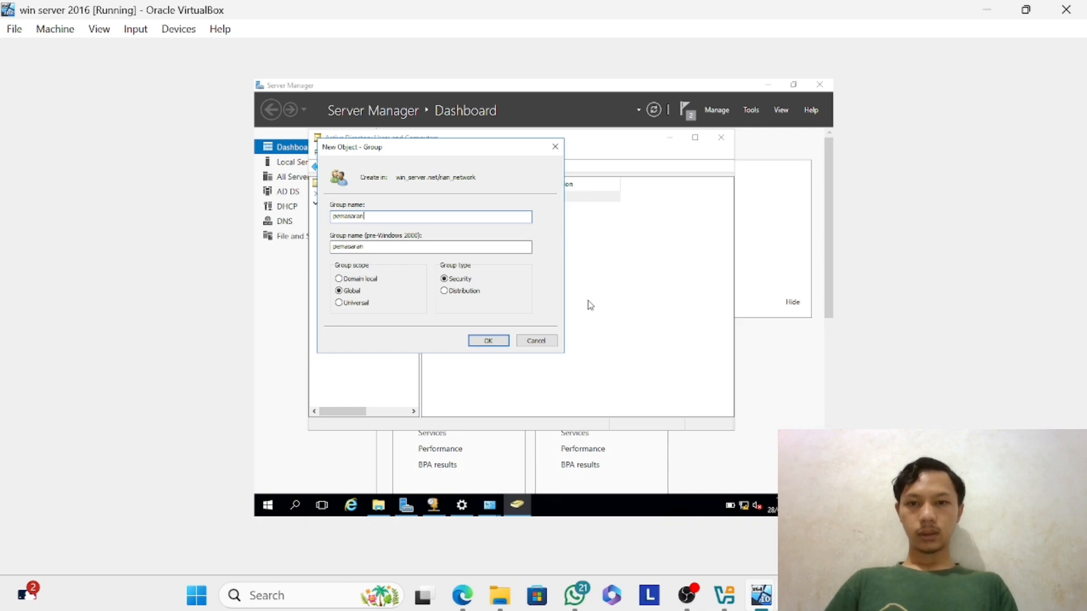
left_click(497, 344)
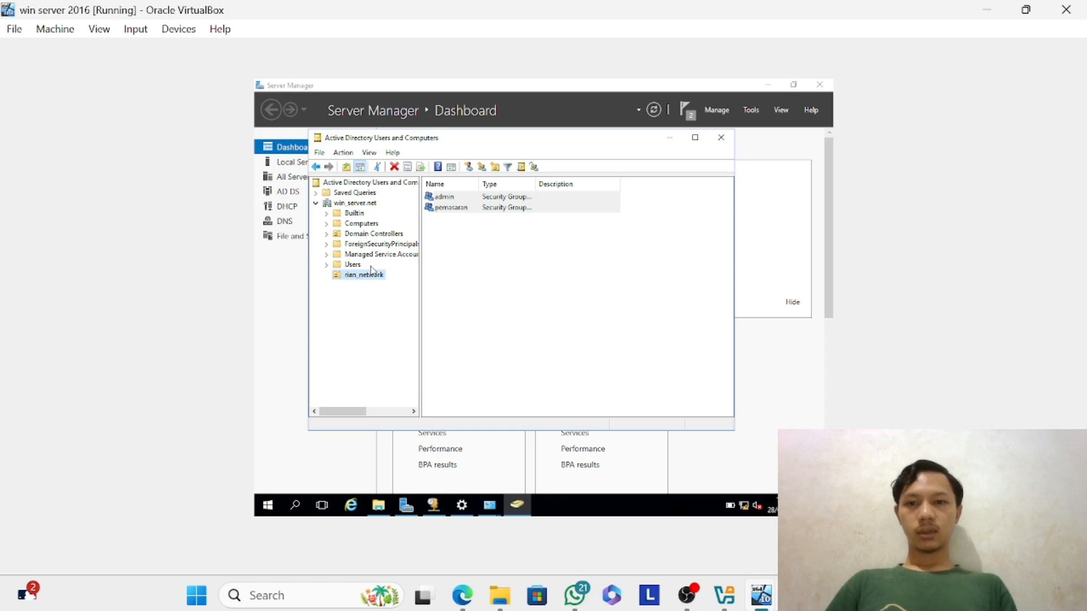
Create a global security group named editor in the rian_network organizational unit.
right_click(367, 277)
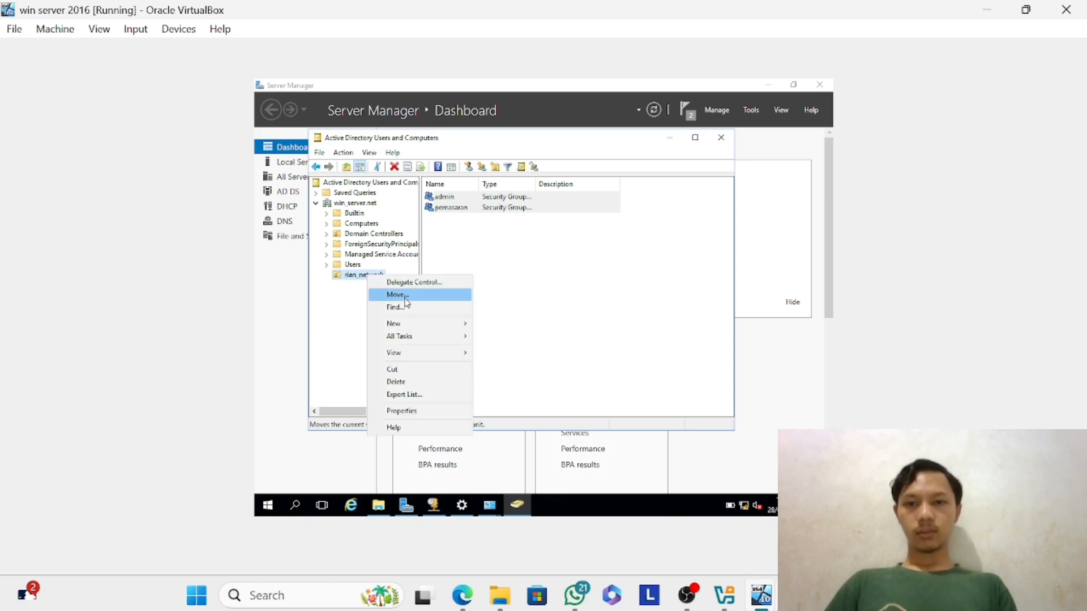
mouse_move(421, 323)
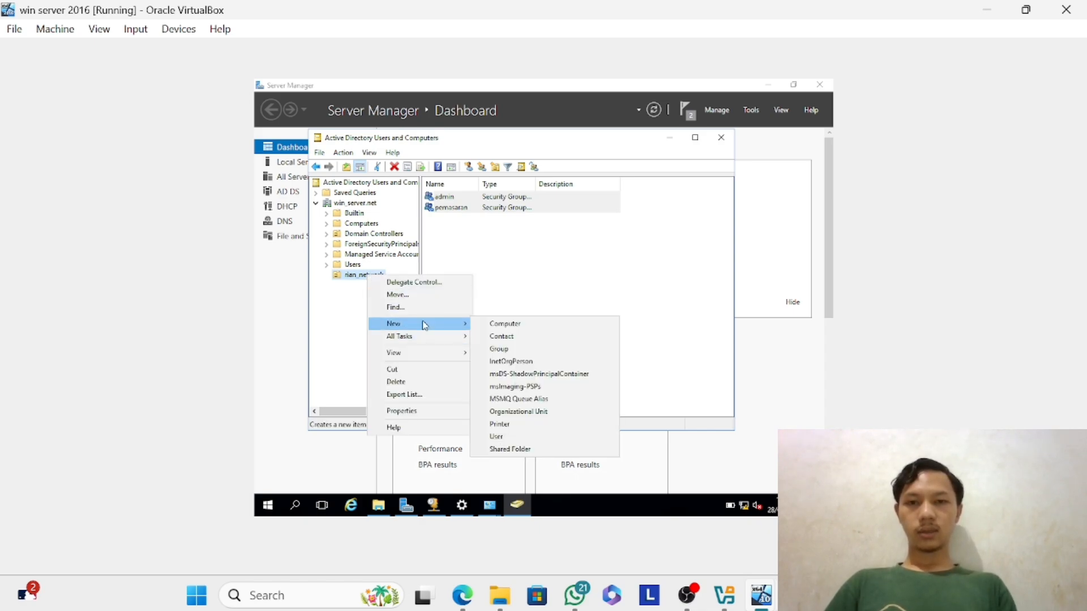
left_click(535, 349)
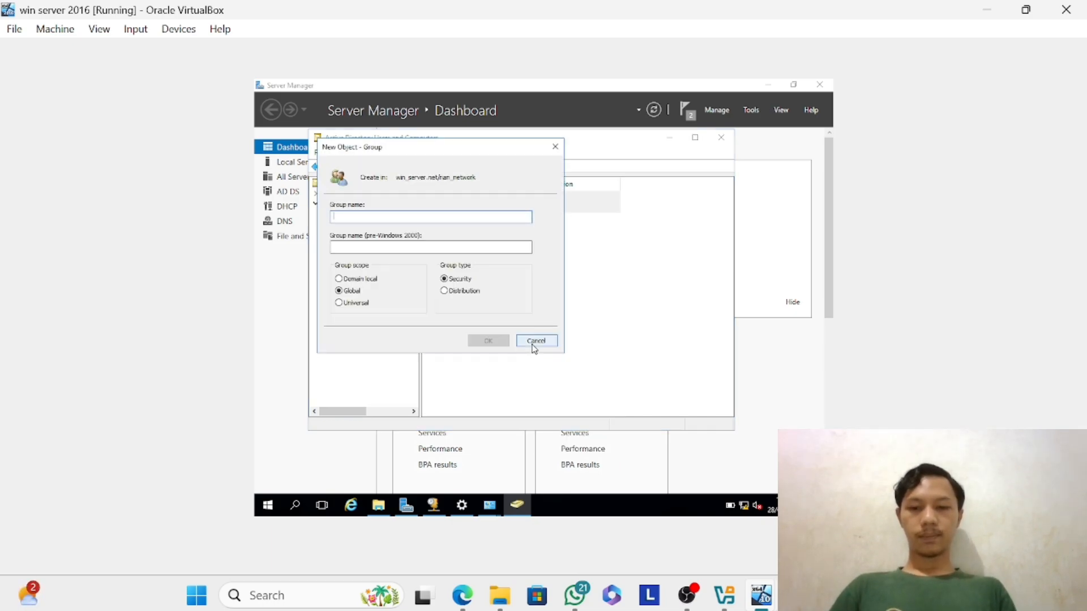
type("editor")
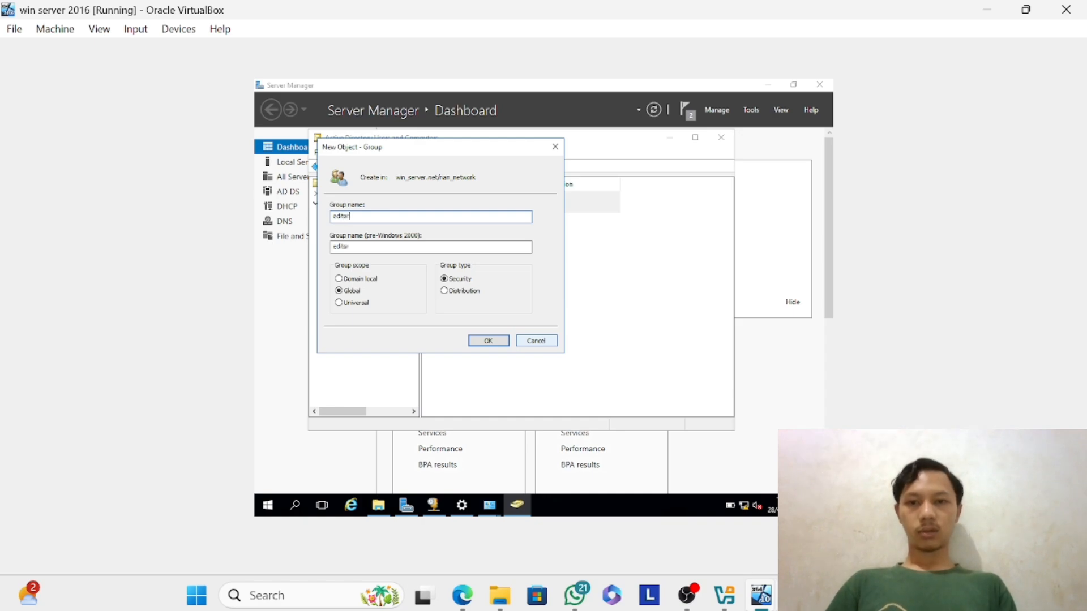
left_click(487, 340)
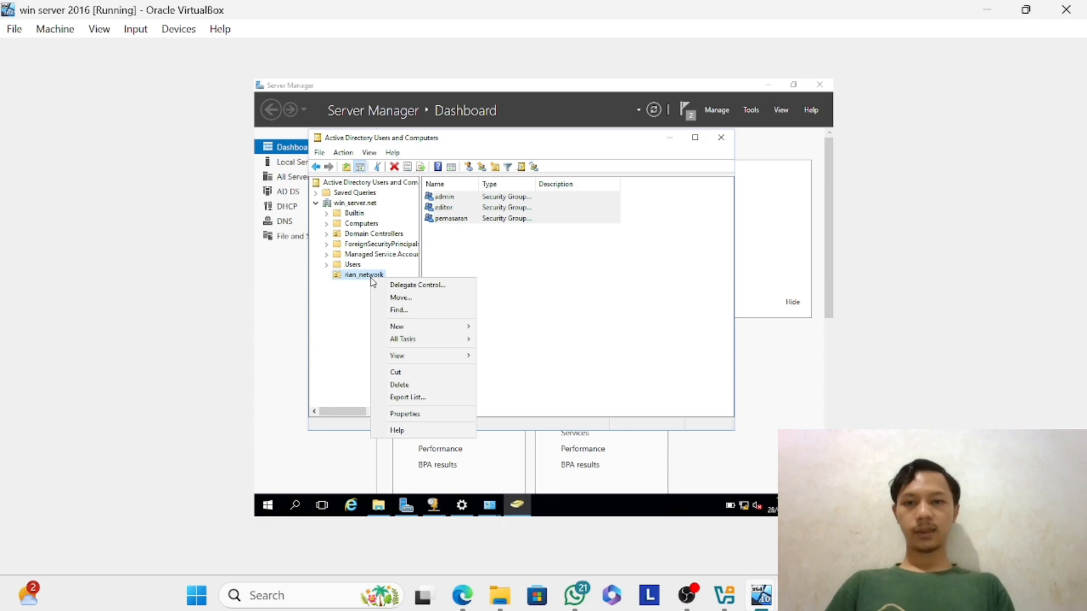
mouse_move(417, 333)
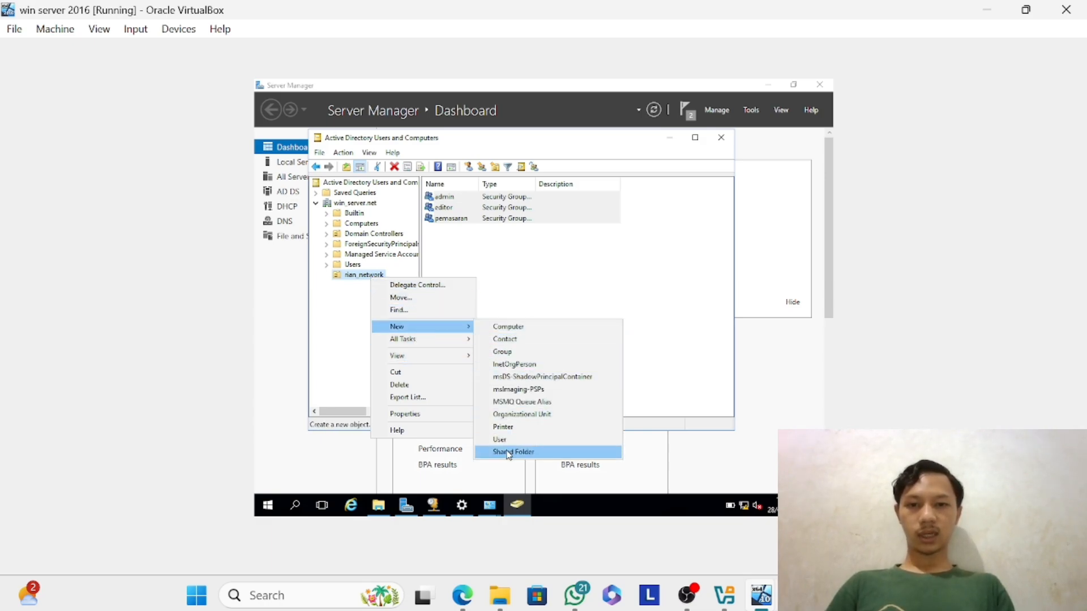
left_click(534, 433)
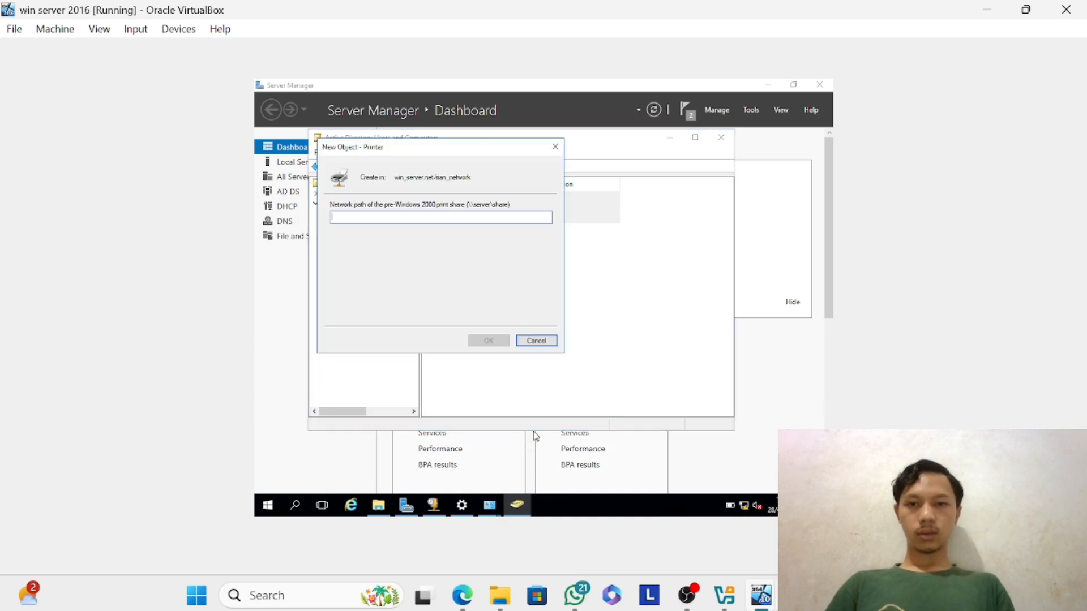
left_click(559, 148)
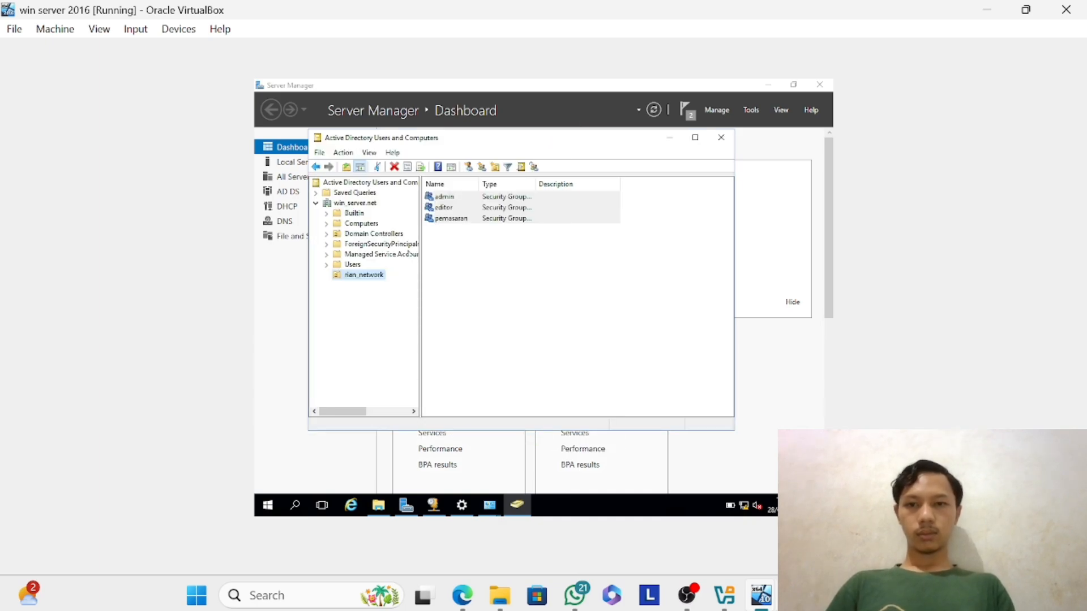
Start a new user in the rian_network organizational unit and enter the user's first name, last name admin and initials ra.
right_click(380, 276)
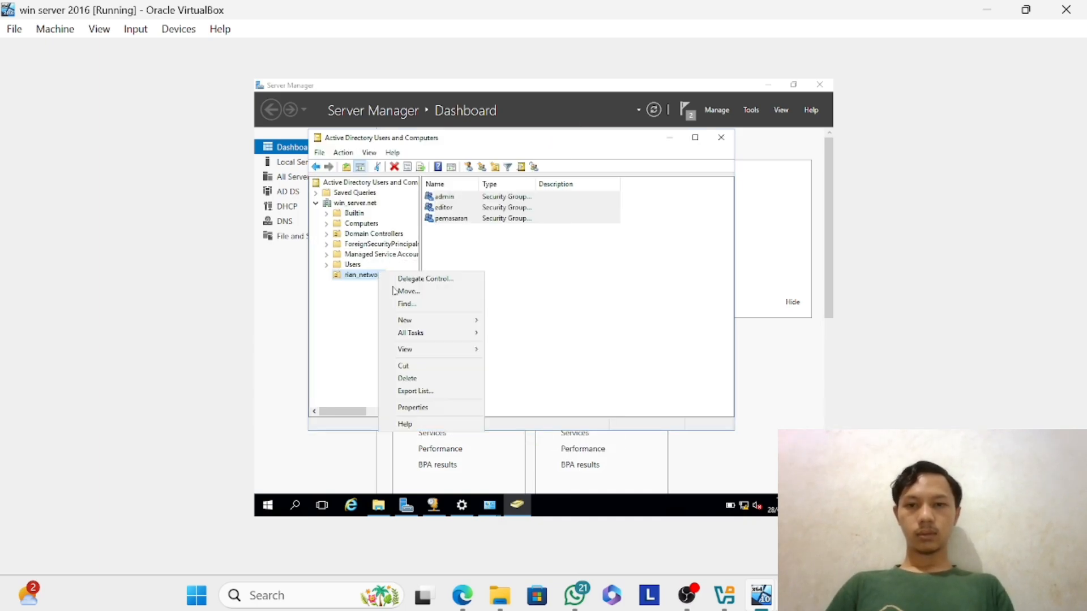
mouse_move(440, 351)
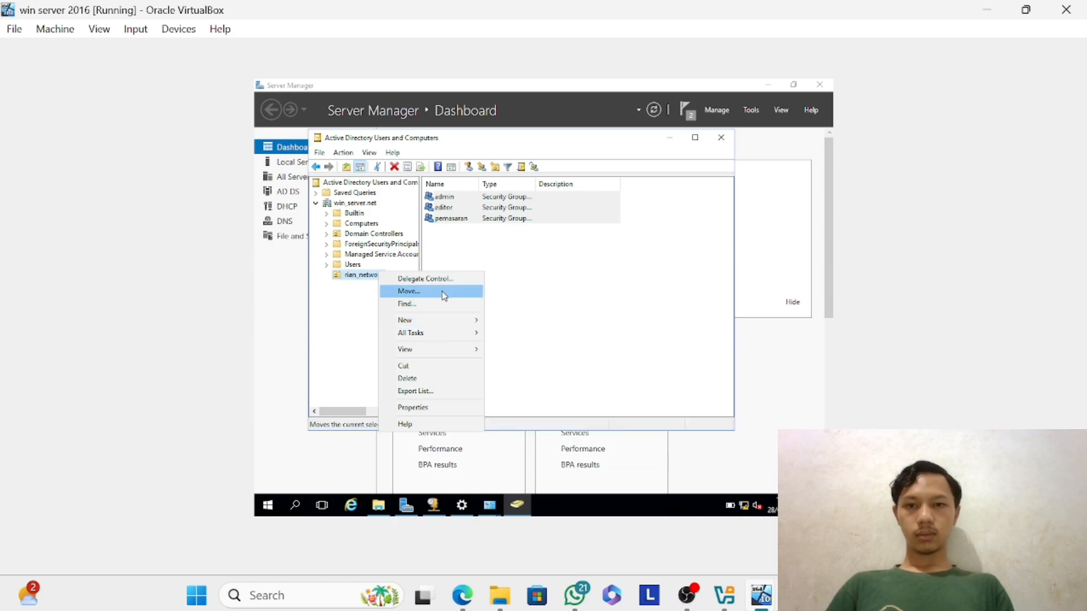
mouse_move(453, 321)
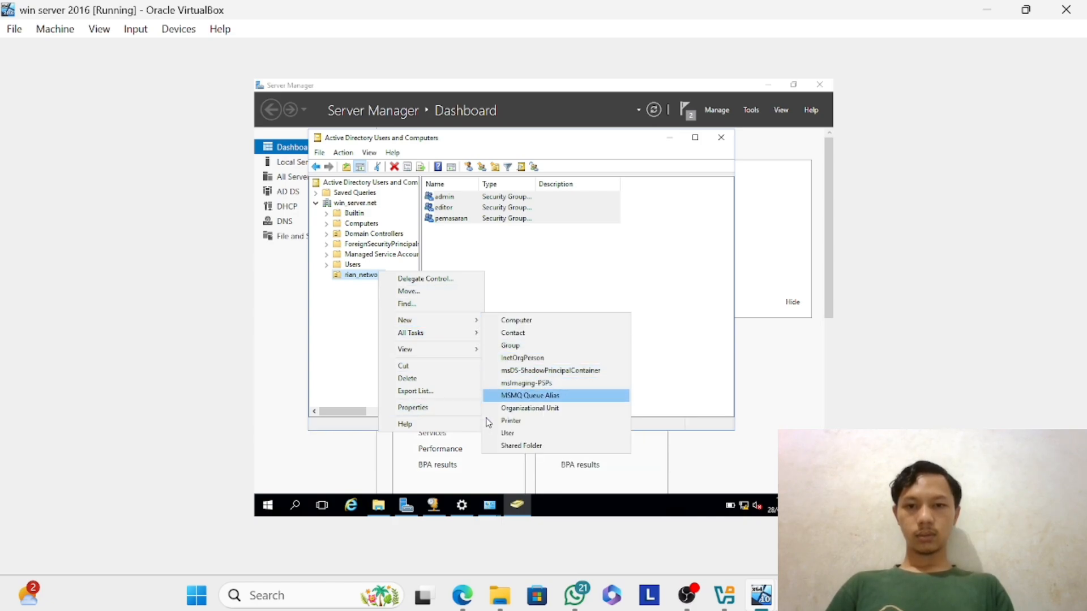
left_click(509, 433)
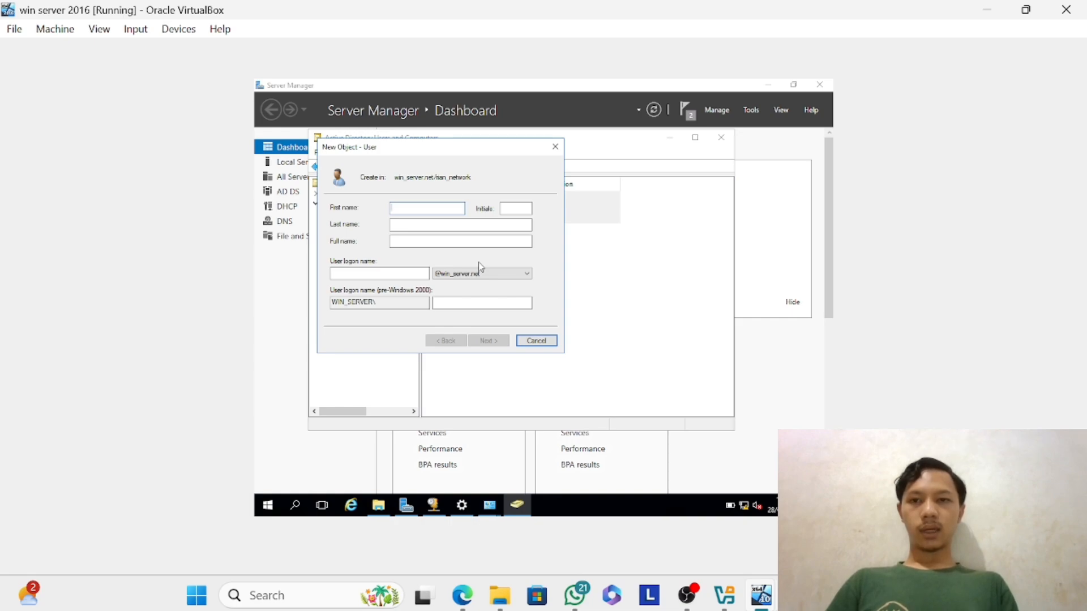
type("rian")
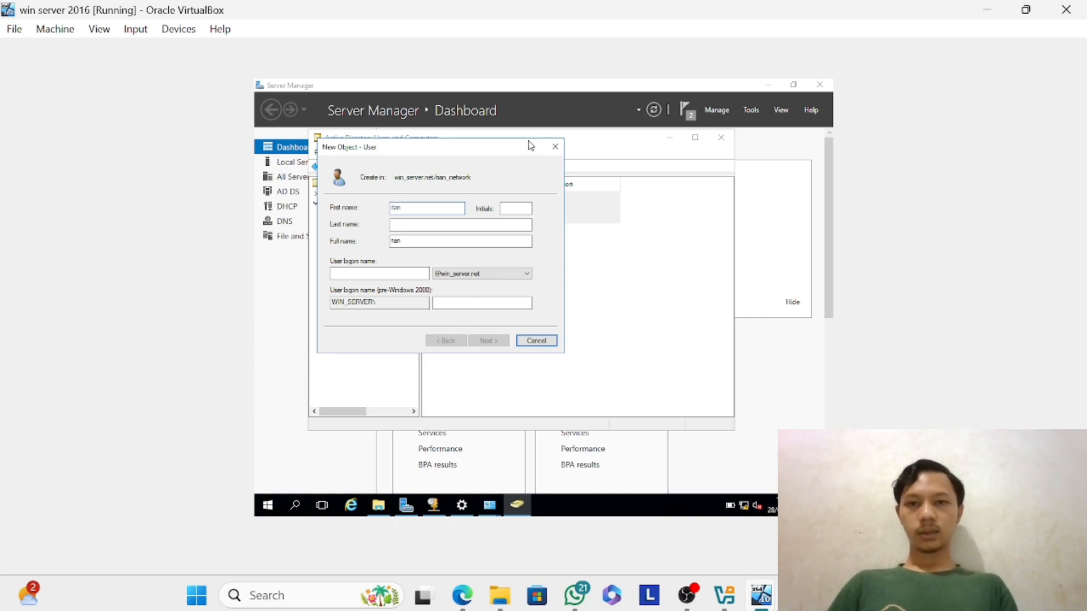
left_click(456, 226)
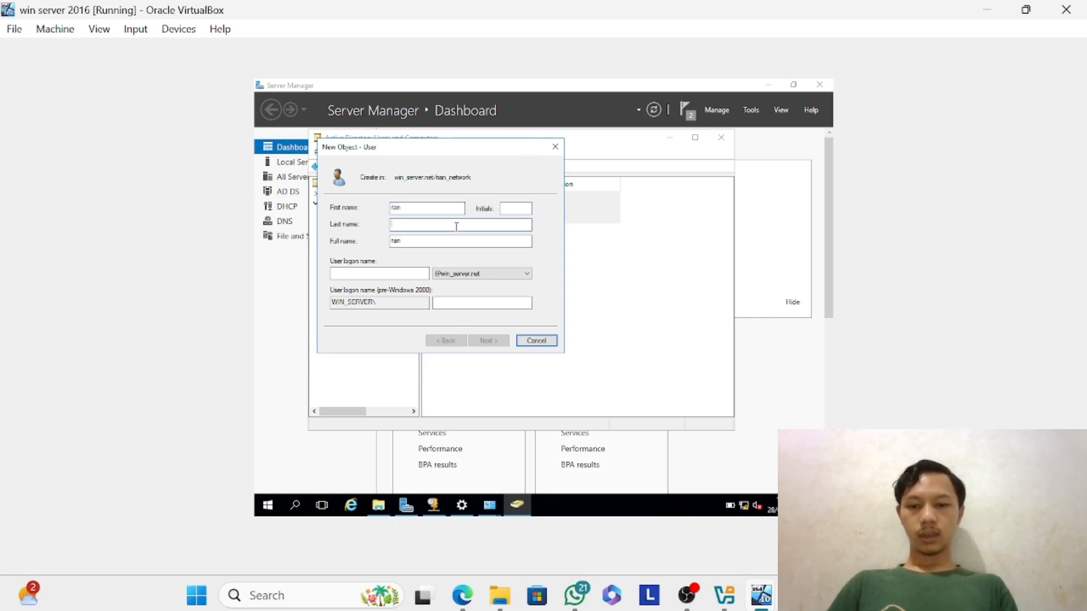
type("admin")
left_click(512, 208)
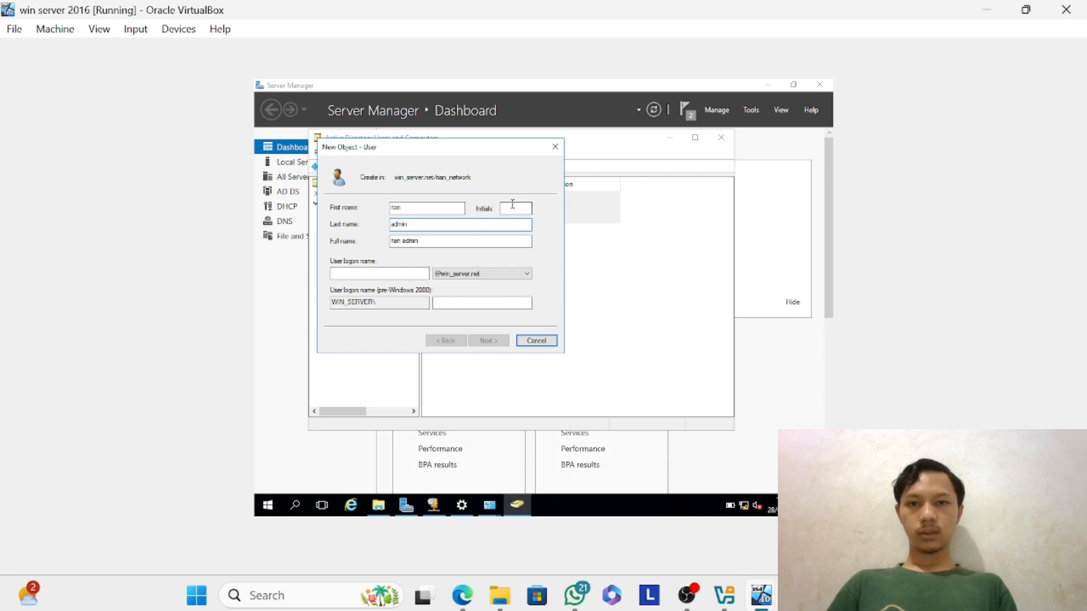
type("ra")
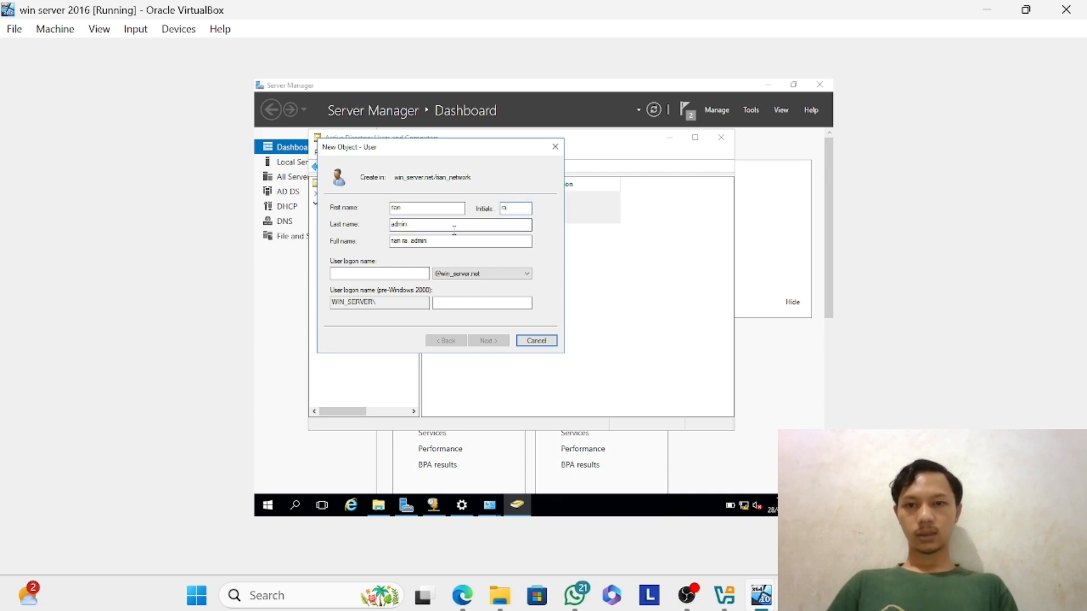
Set the user logon name to ra in the win_server.net domain and continue to the password settings.
left_click(392, 273)
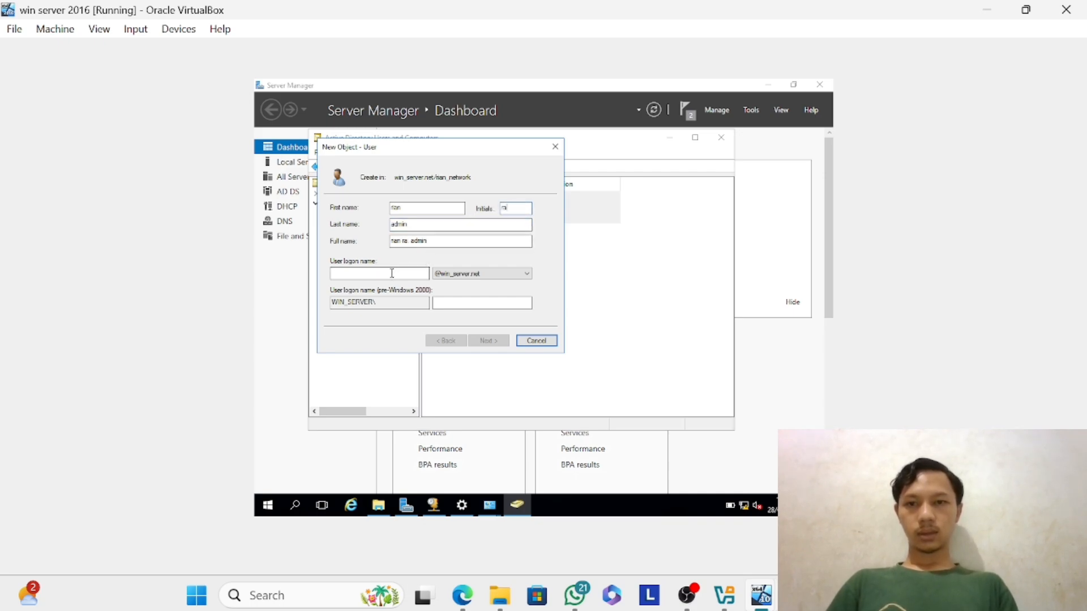
type("raa")
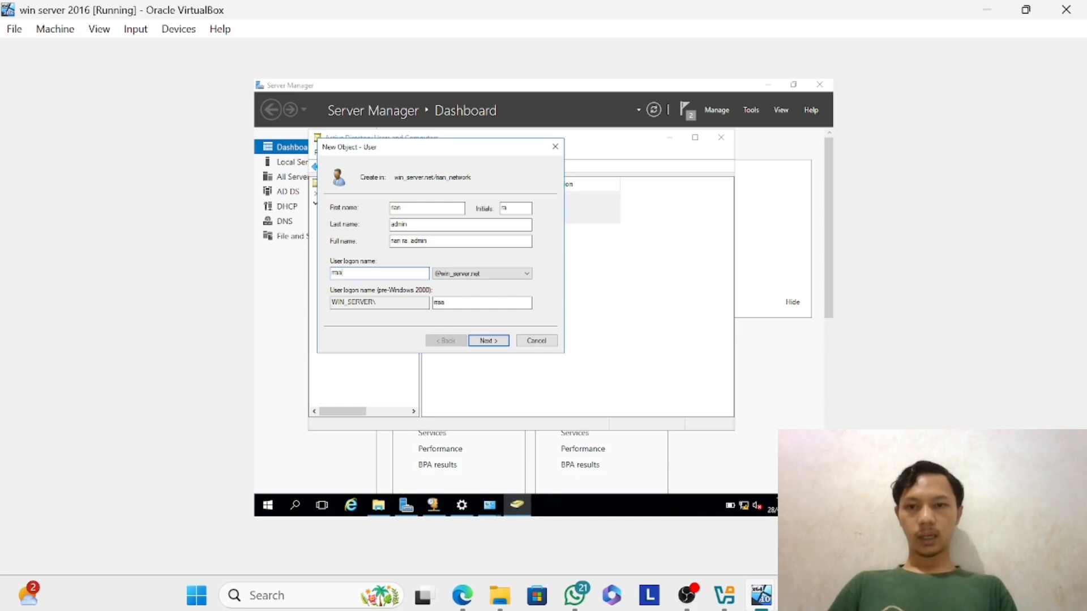
key("BackSpace")
key("BackSpace")
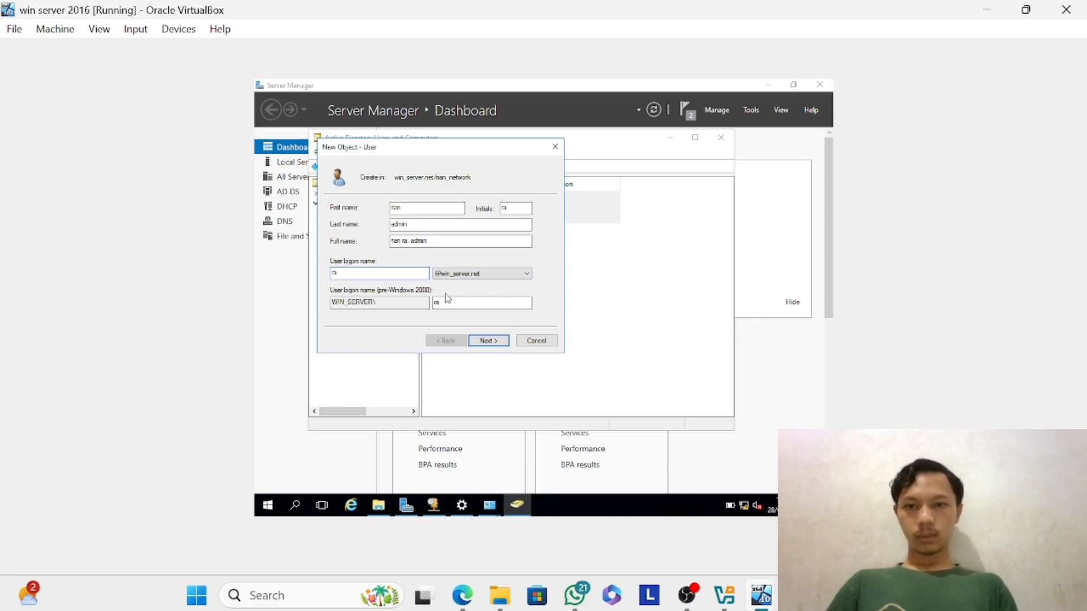
left_click(490, 345)
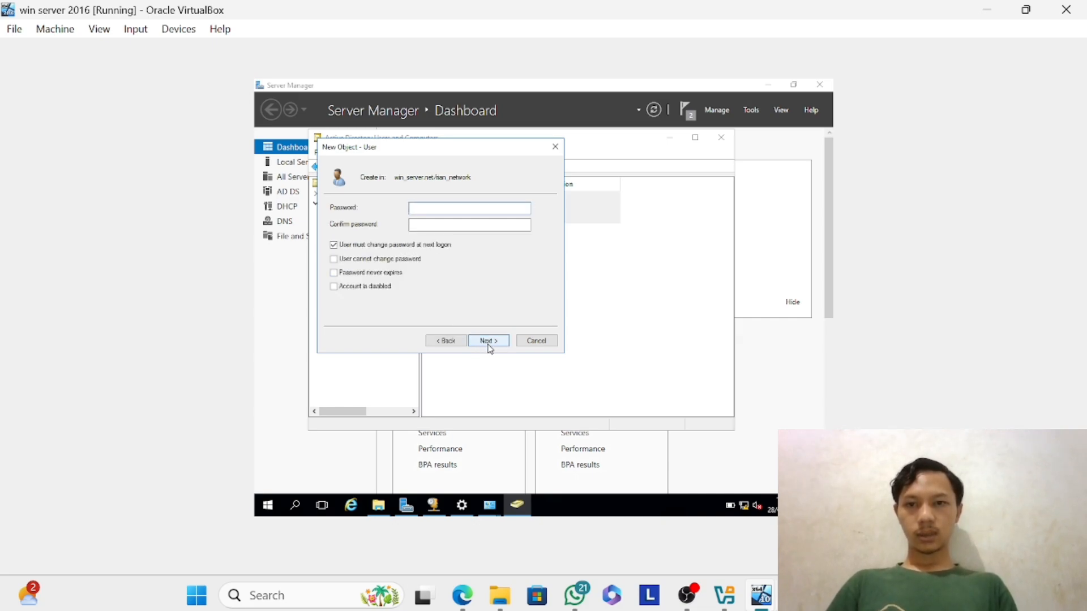
Enter and confirm the account password, with only User cannot change password and Password never expires enabled.
type("P")
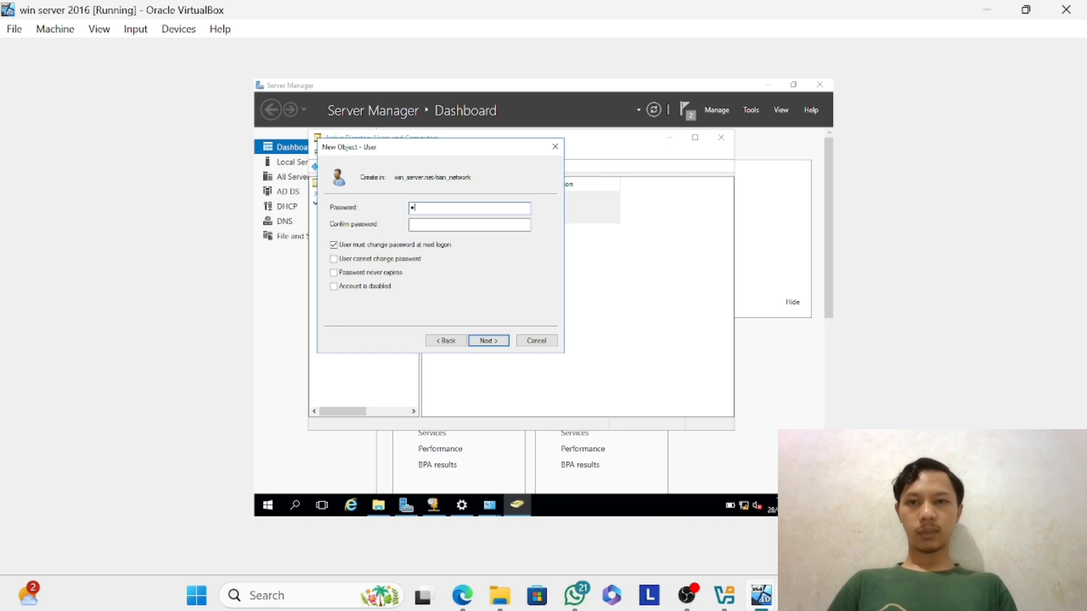
type("P")
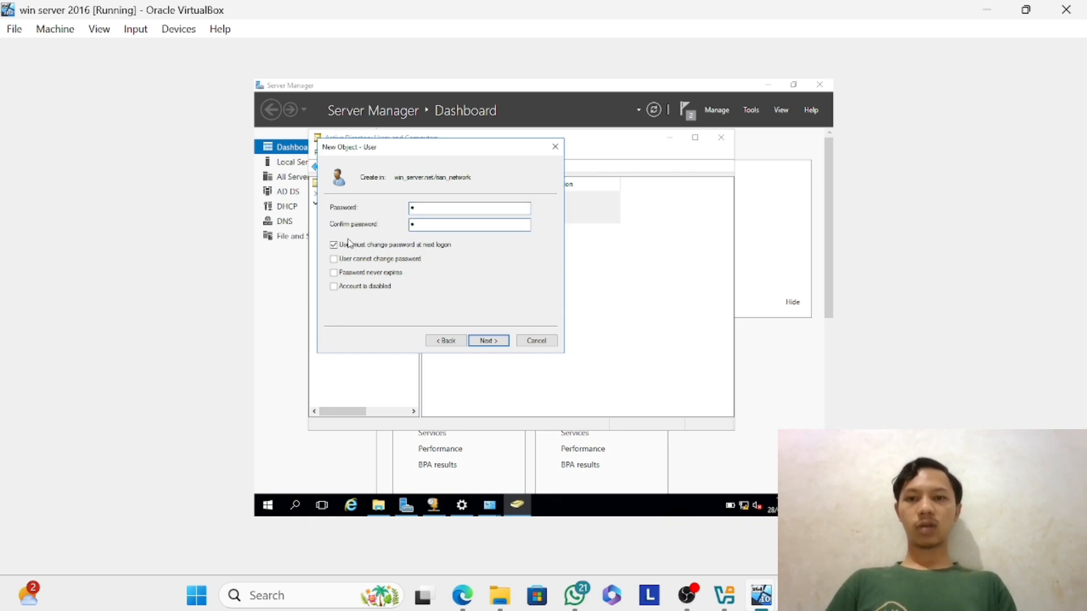
left_click(352, 291)
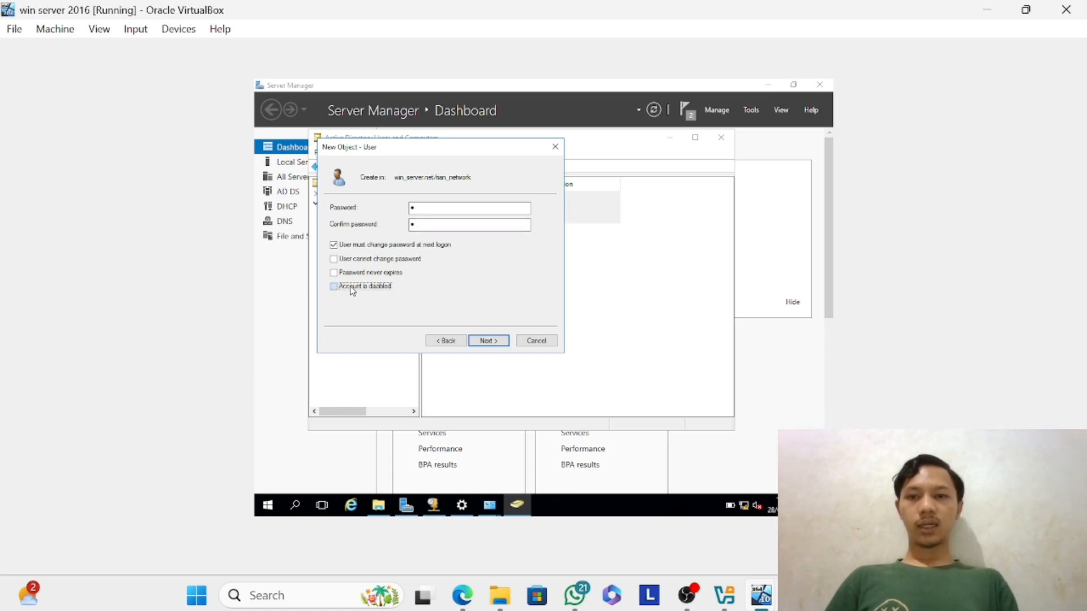
left_click(334, 245)
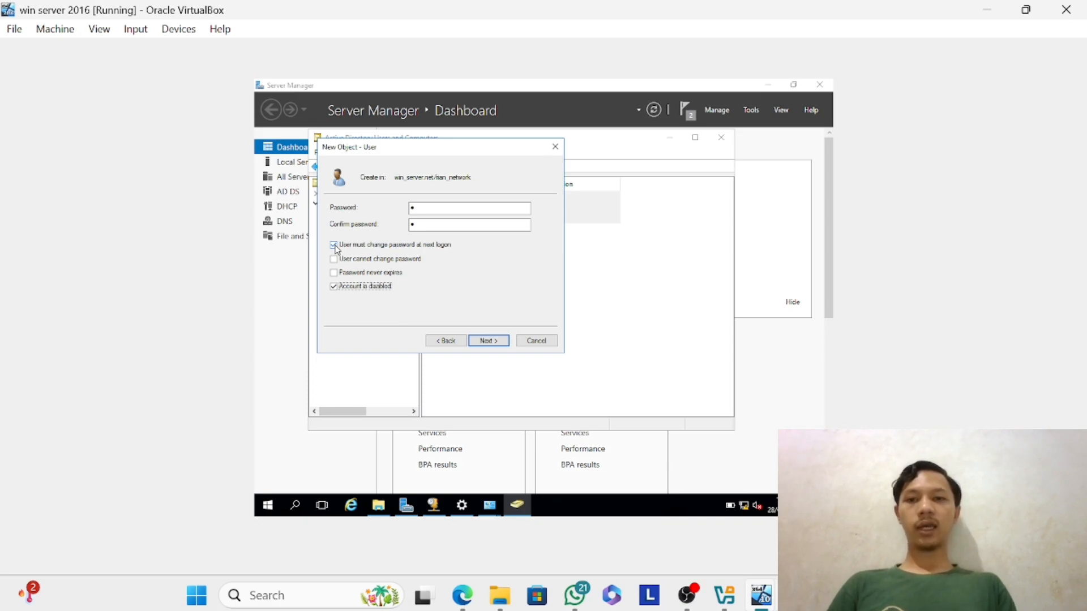
left_click(335, 247)
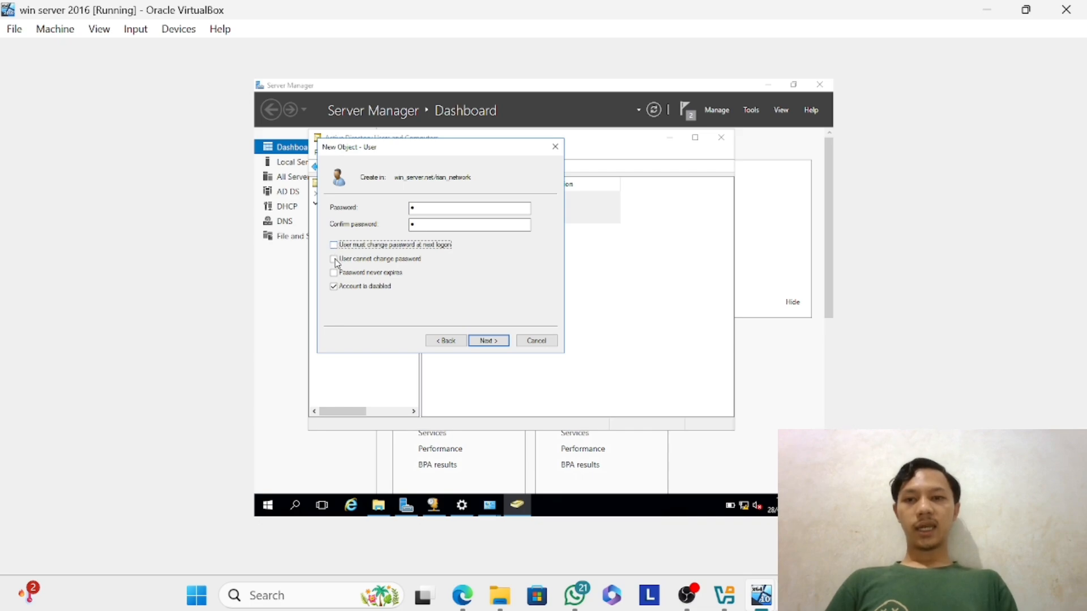
left_click(335, 287)
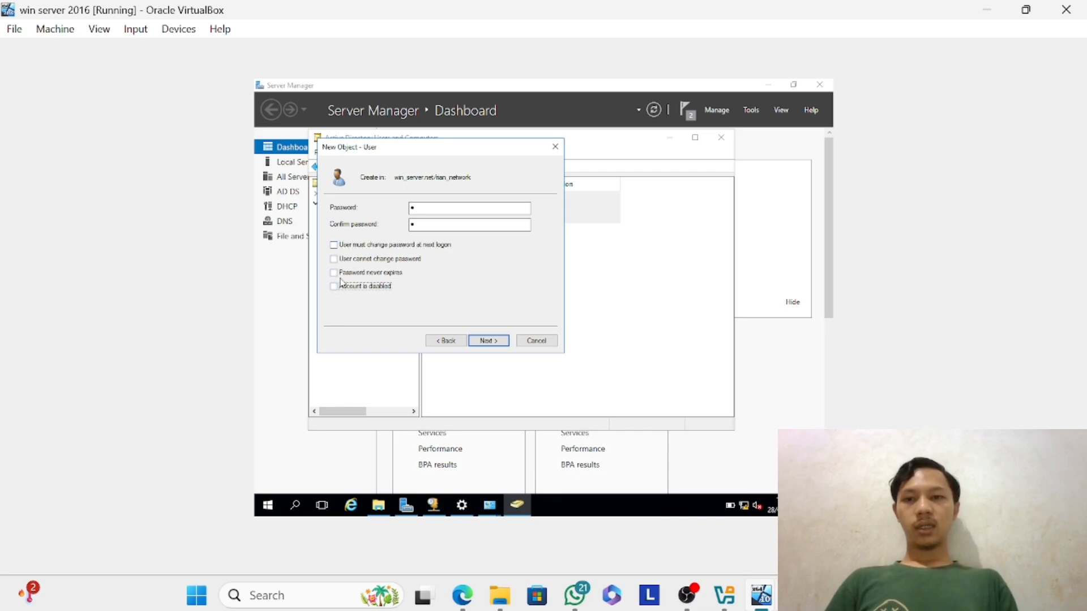
left_click(335, 260)
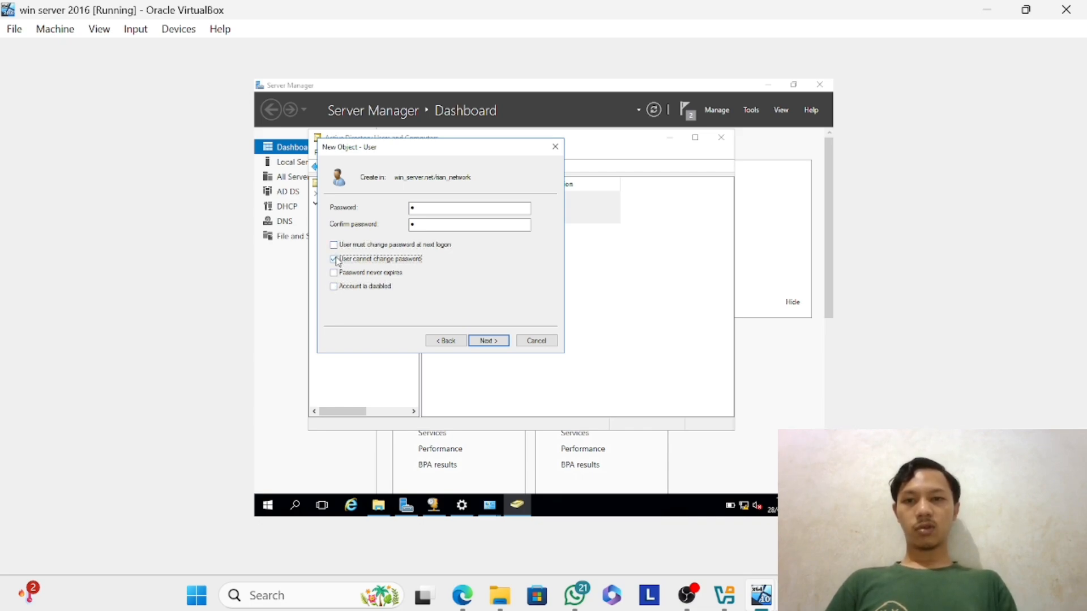
left_click(334, 273)
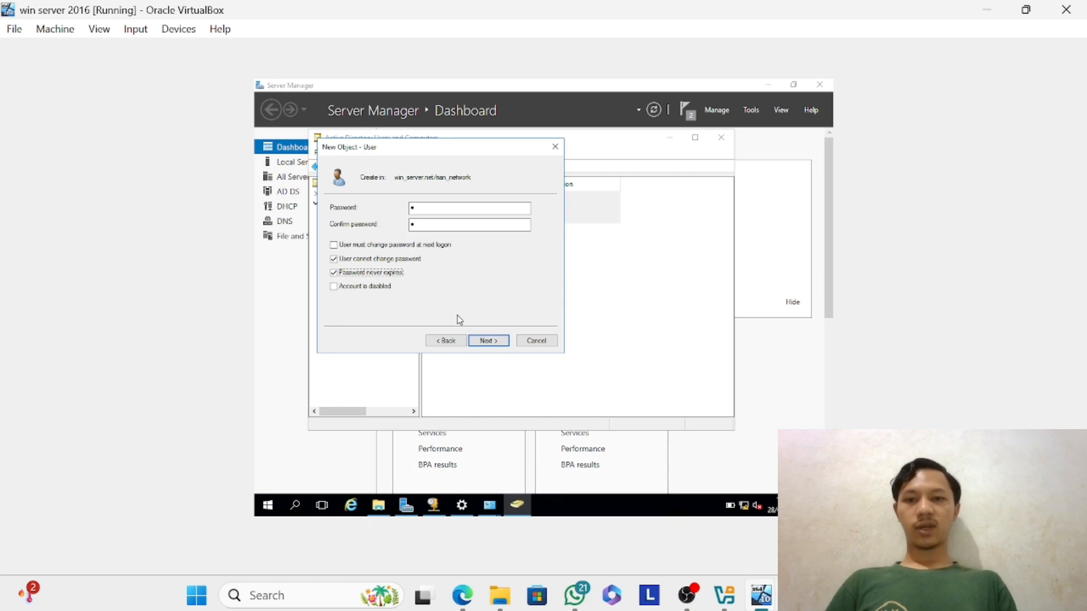
Try to create the user with the entered password and the chosen account options.
left_click(486, 342)
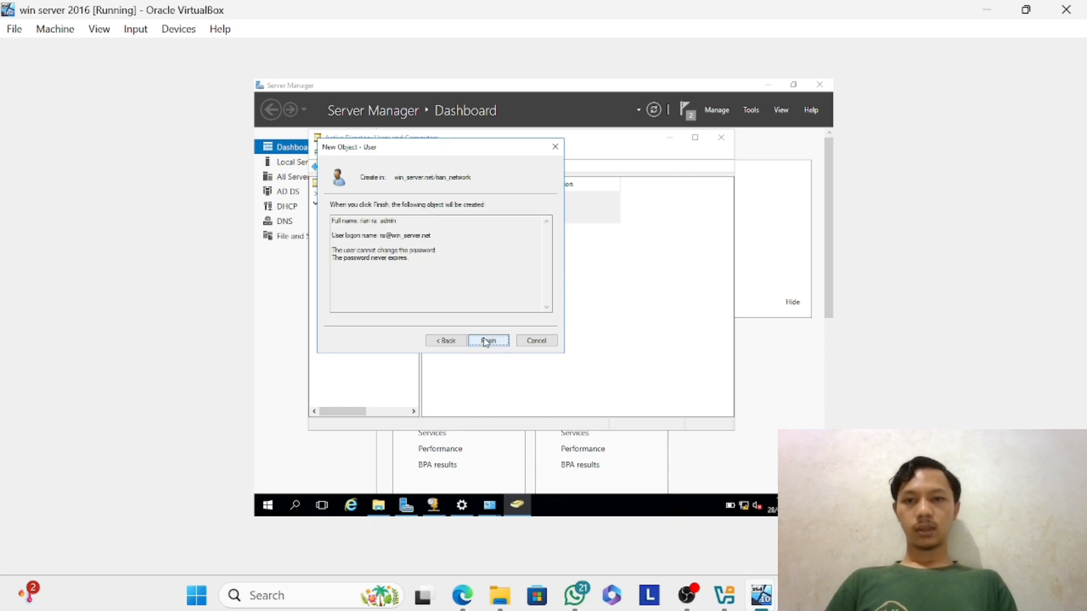
left_click(487, 341)
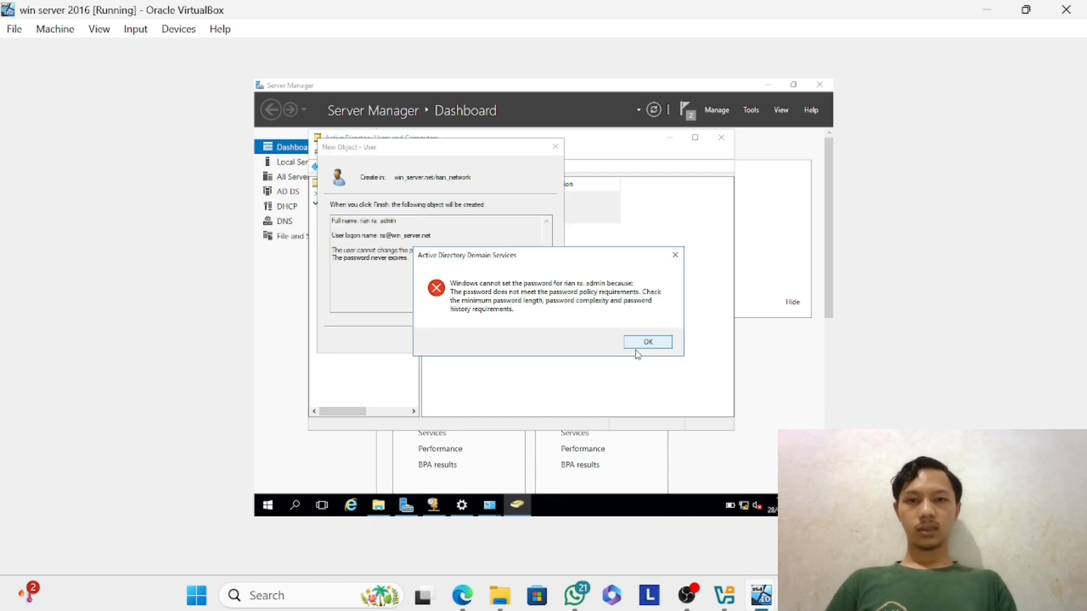
left_click(649, 341)
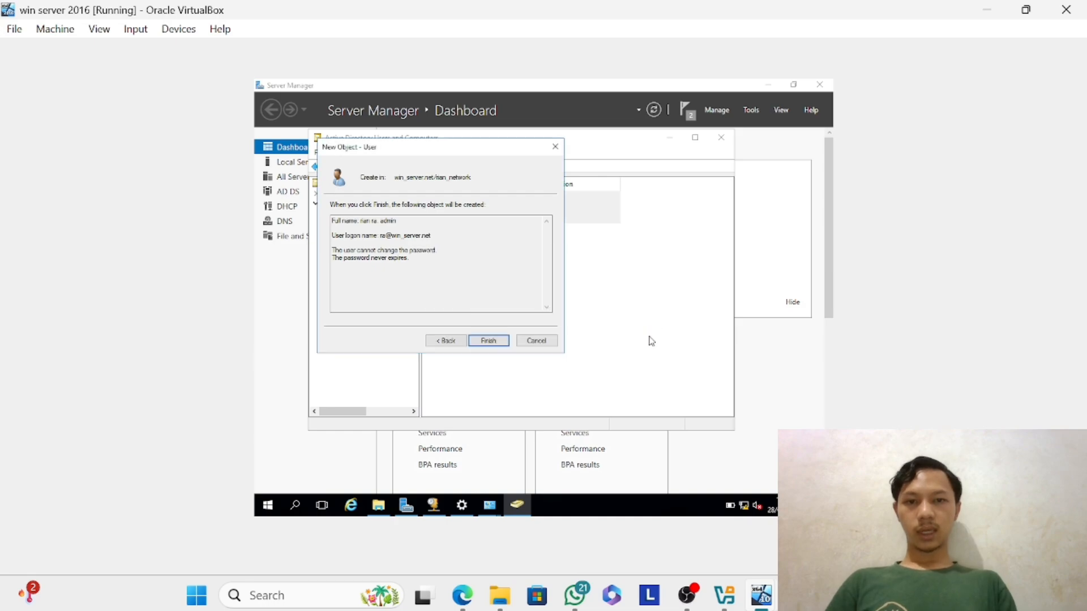
Return to the password settings, turn off Password never expires and try to create the user again.
left_click(449, 341)
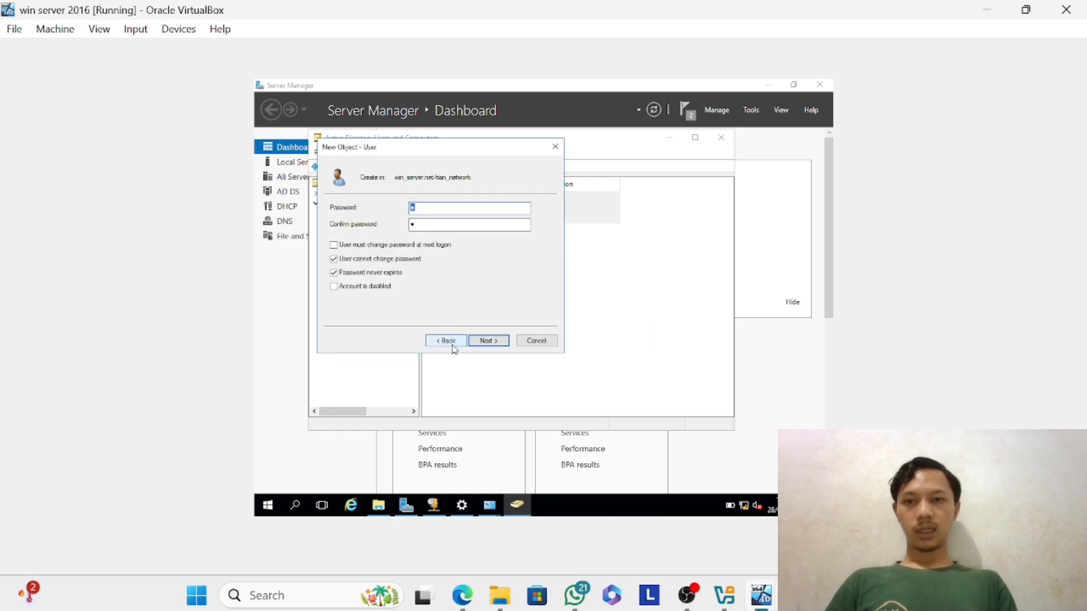
left_click(337, 272)
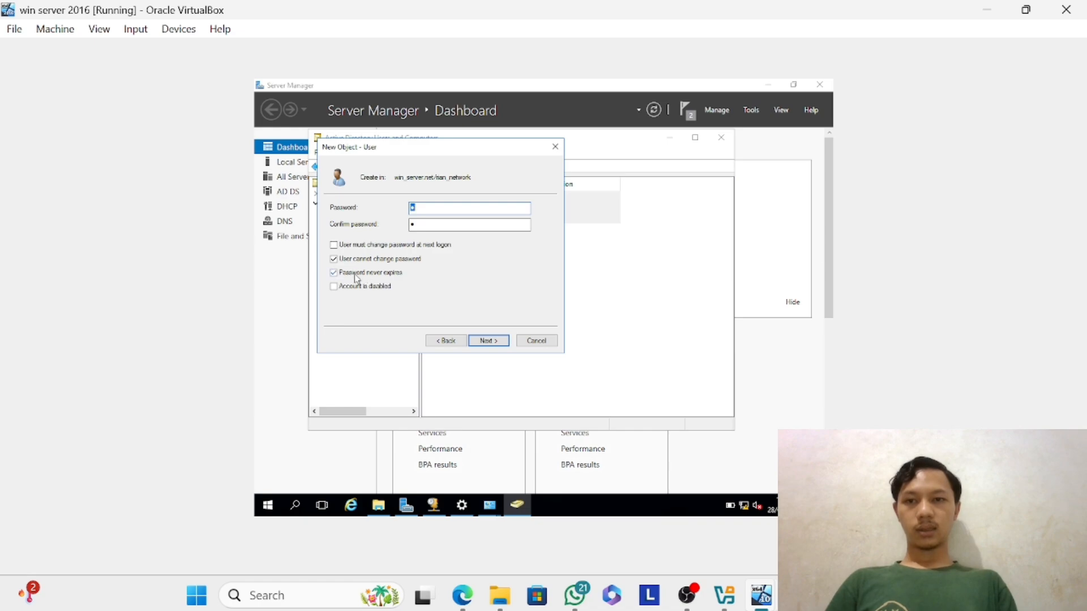
left_click(492, 342)
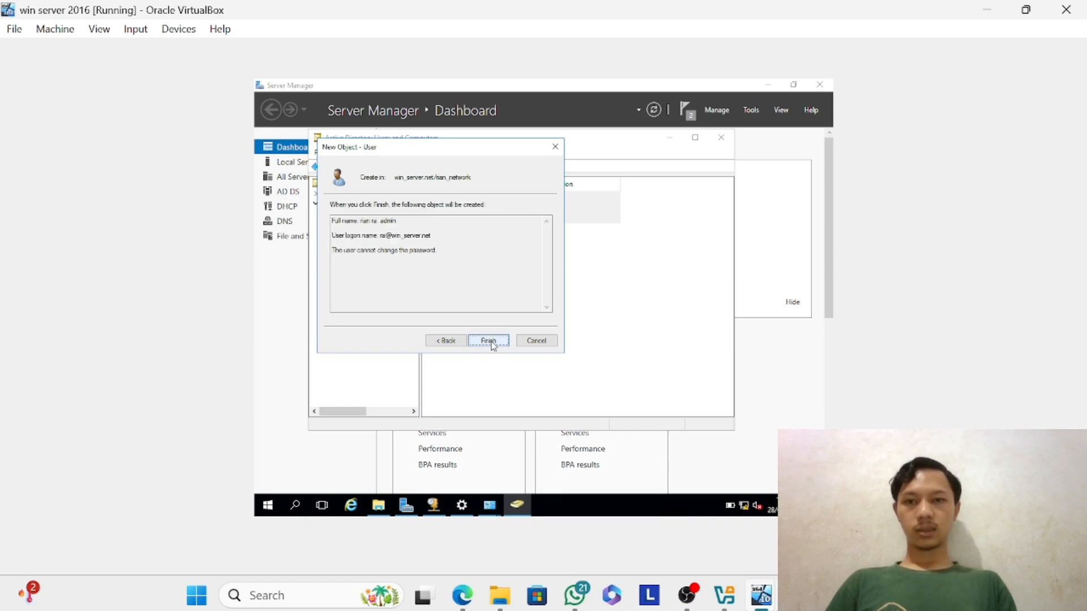
left_click(490, 341)
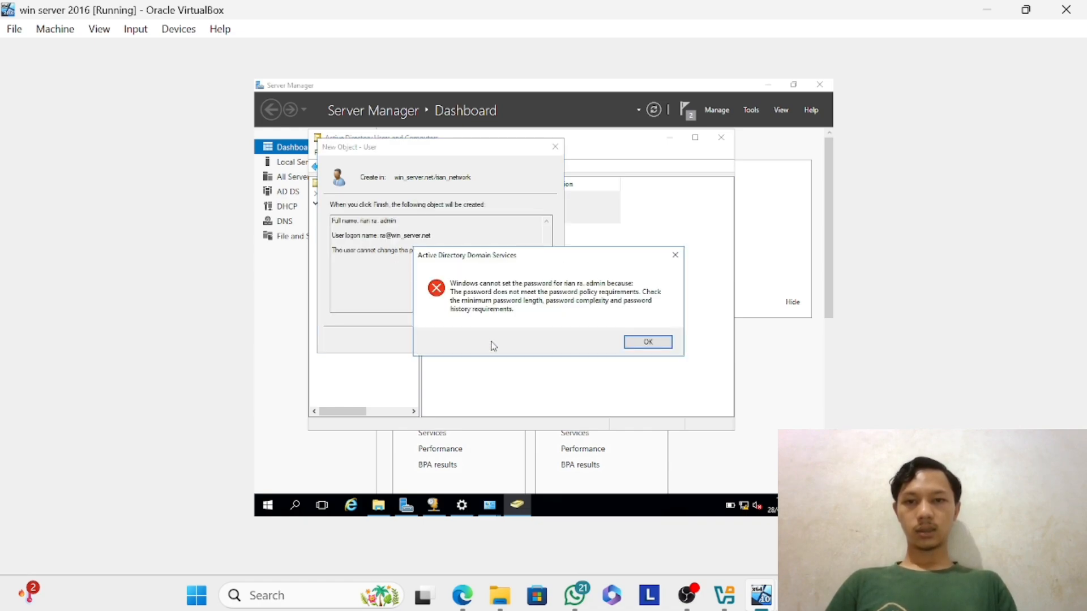
left_click(645, 345)
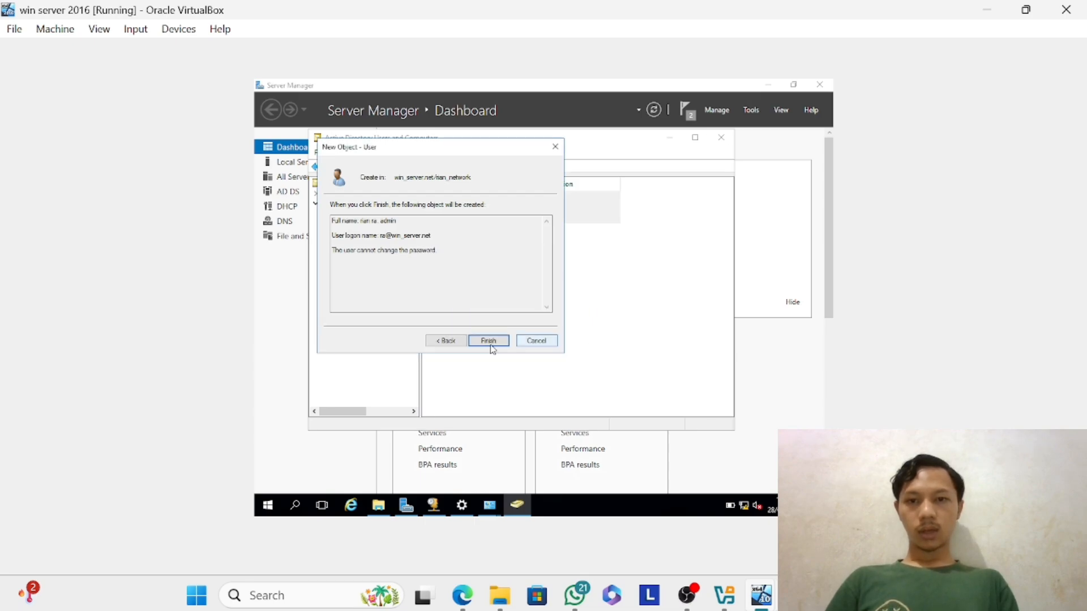
Return to the password settings, then replace the account password with a longer one and confirm it.
left_click(446, 340)
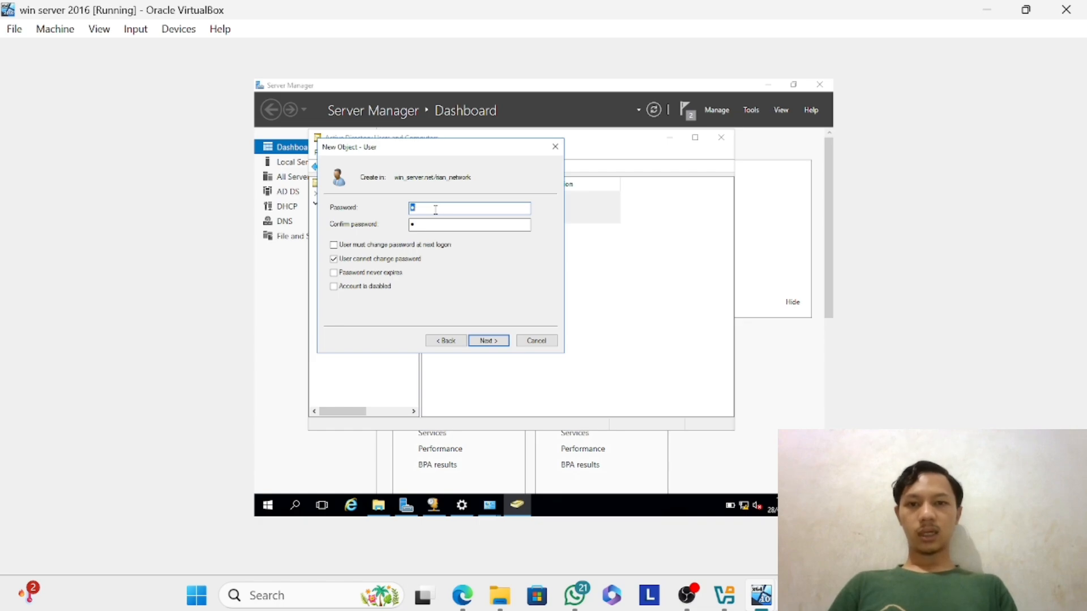
key("BackSpace")
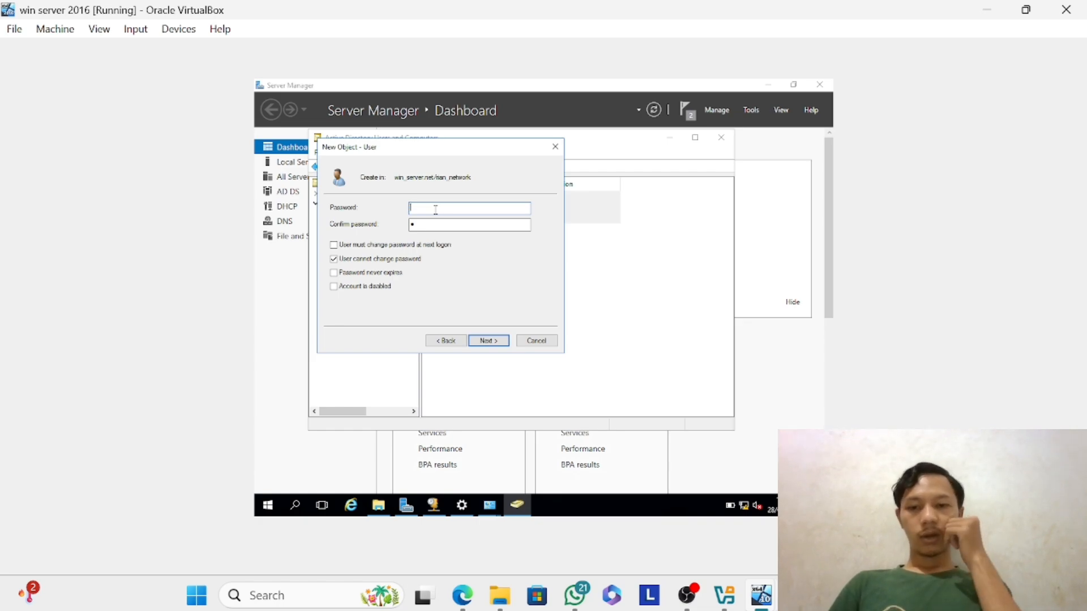
type("1234")
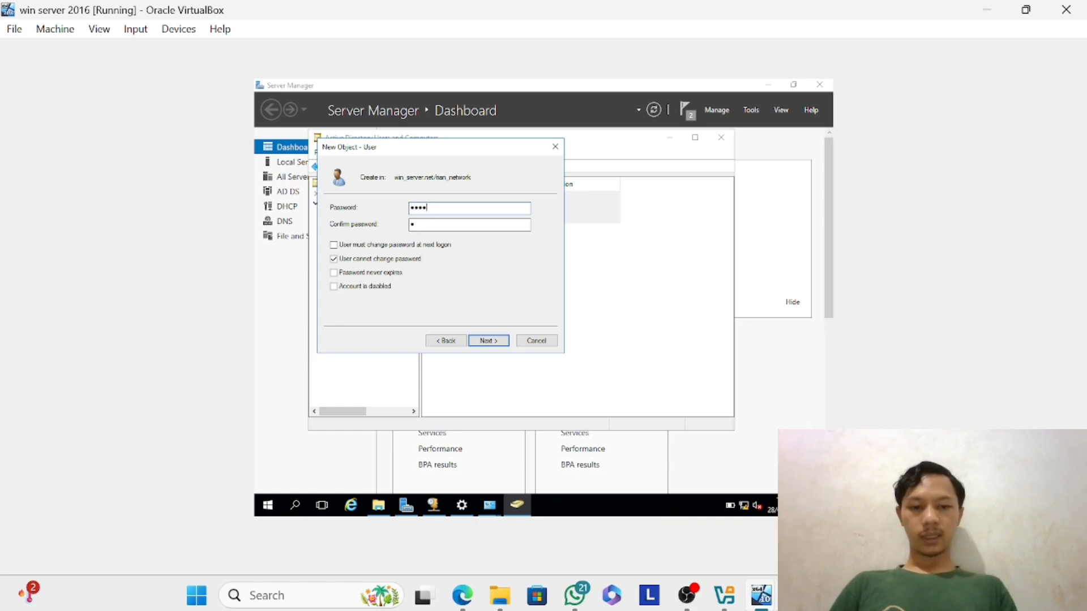
type("5678")
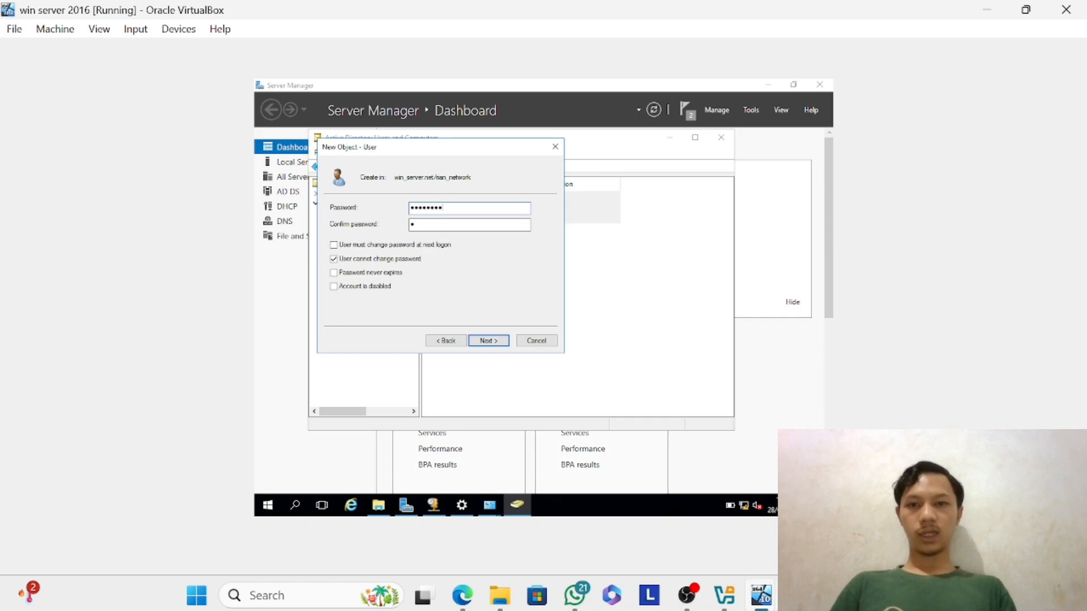
key("Tab")
type("1234")
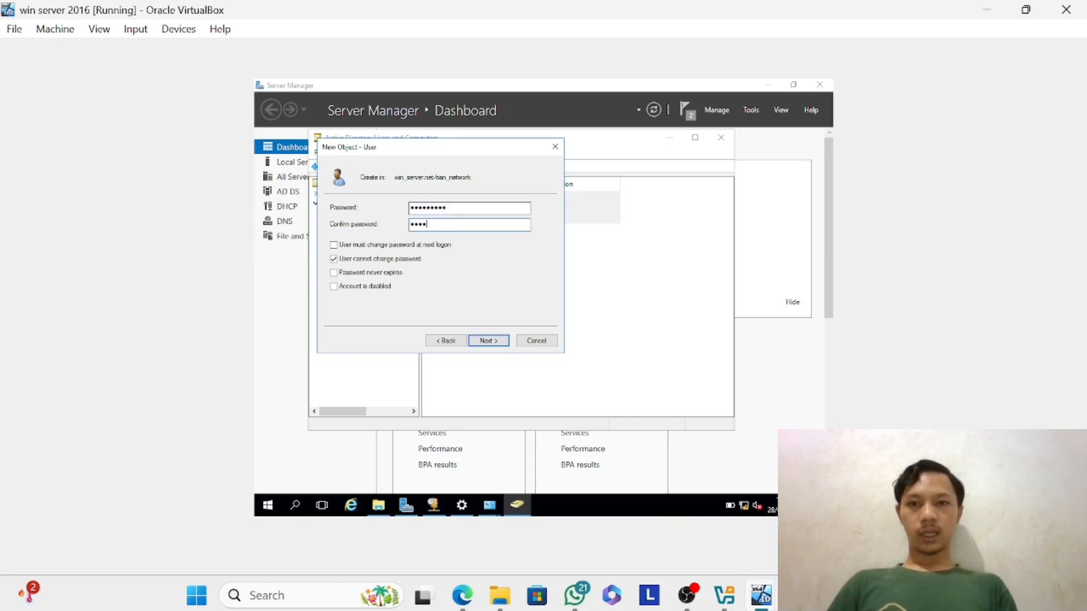
type("5678")
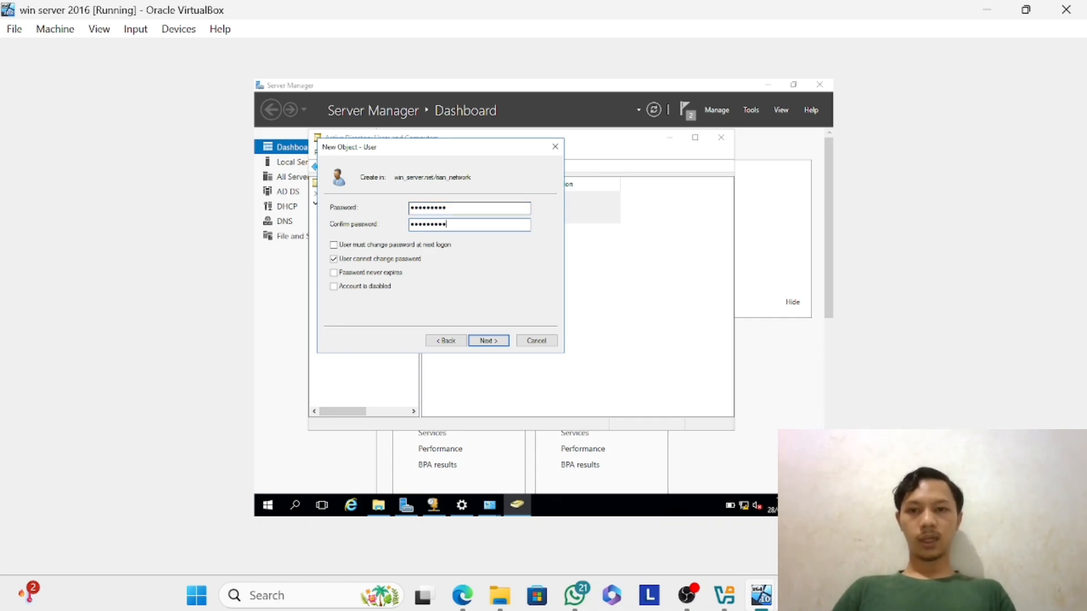
Enable Password never expires for the account and try to create the user with the longer password.
left_click(337, 277)
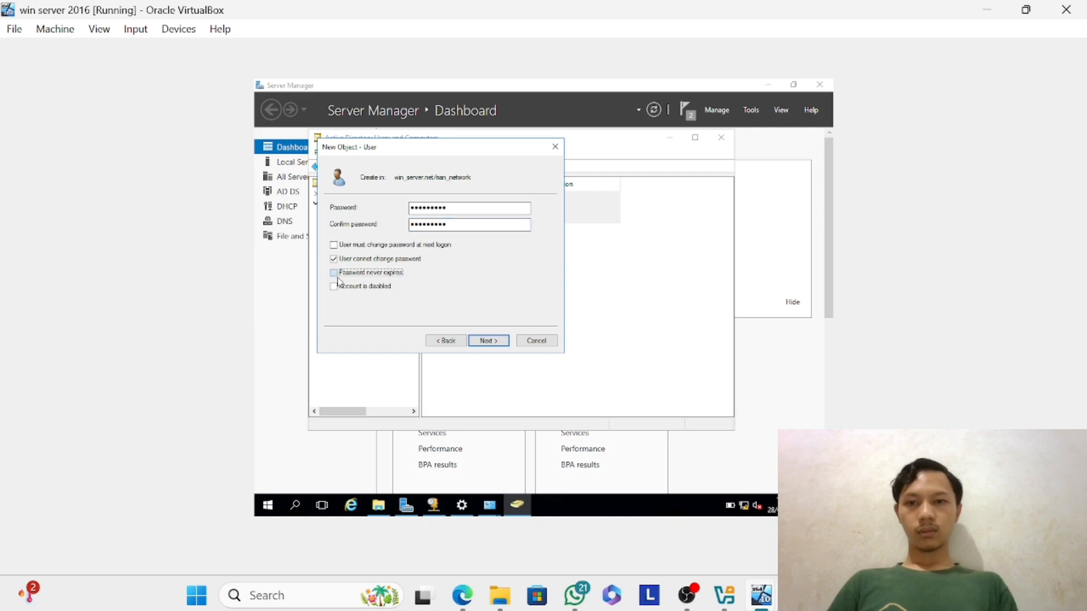
left_click(489, 341)
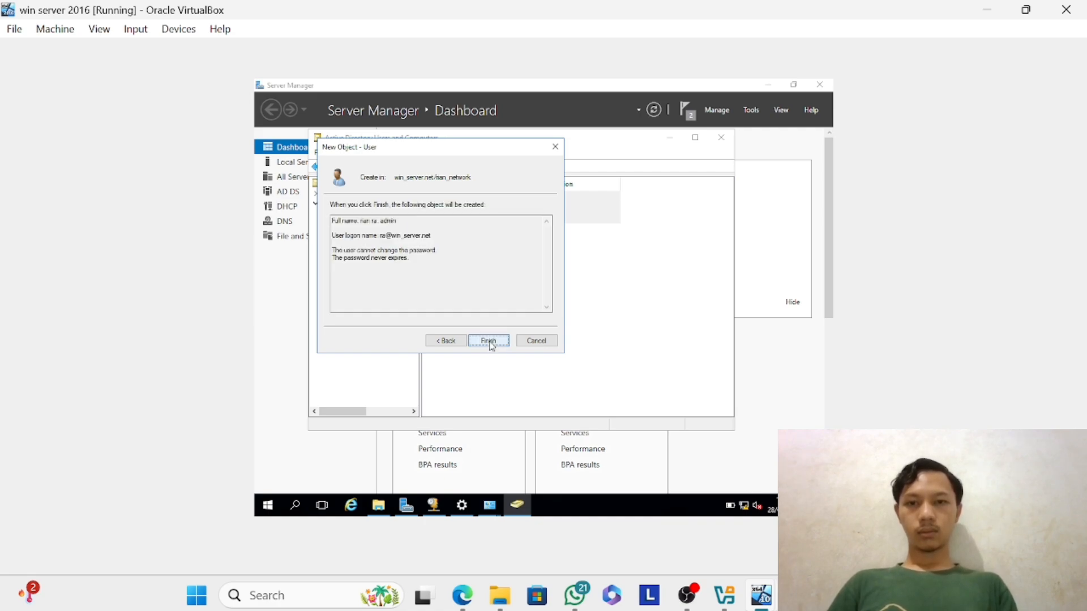
left_click(490, 342)
left_click(633, 347)
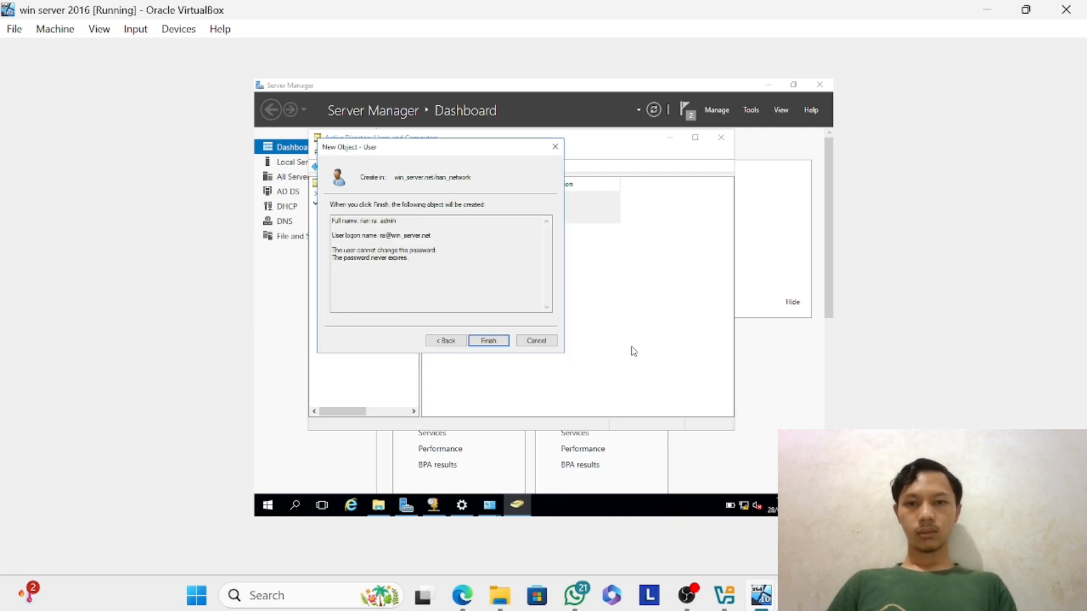
Return to the password settings, turn off Password never expires, and enter and confirm a different account password.
left_click(446, 341)
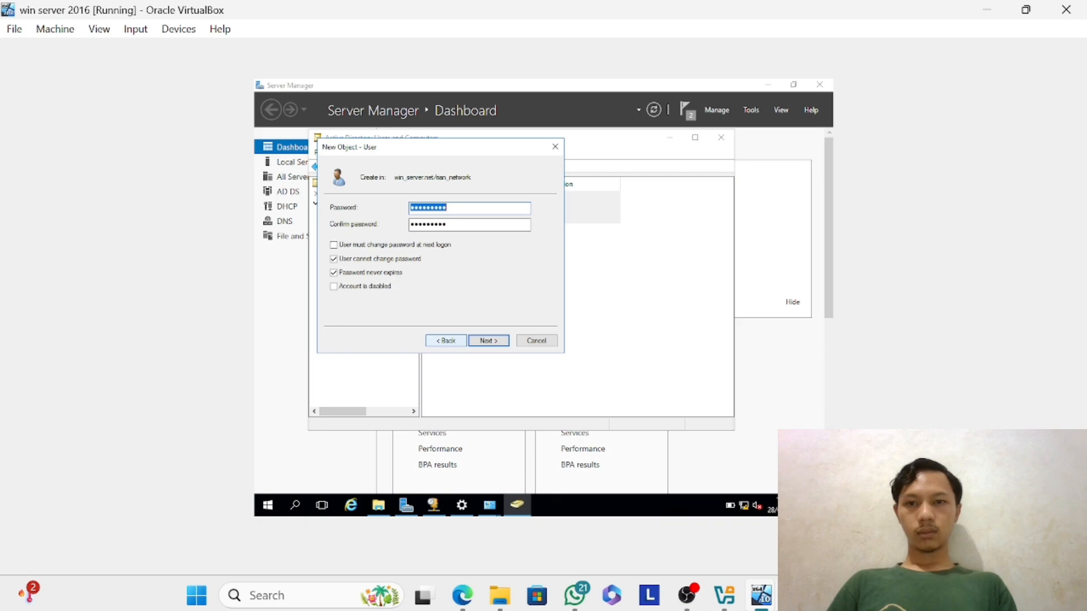
left_click(341, 274)
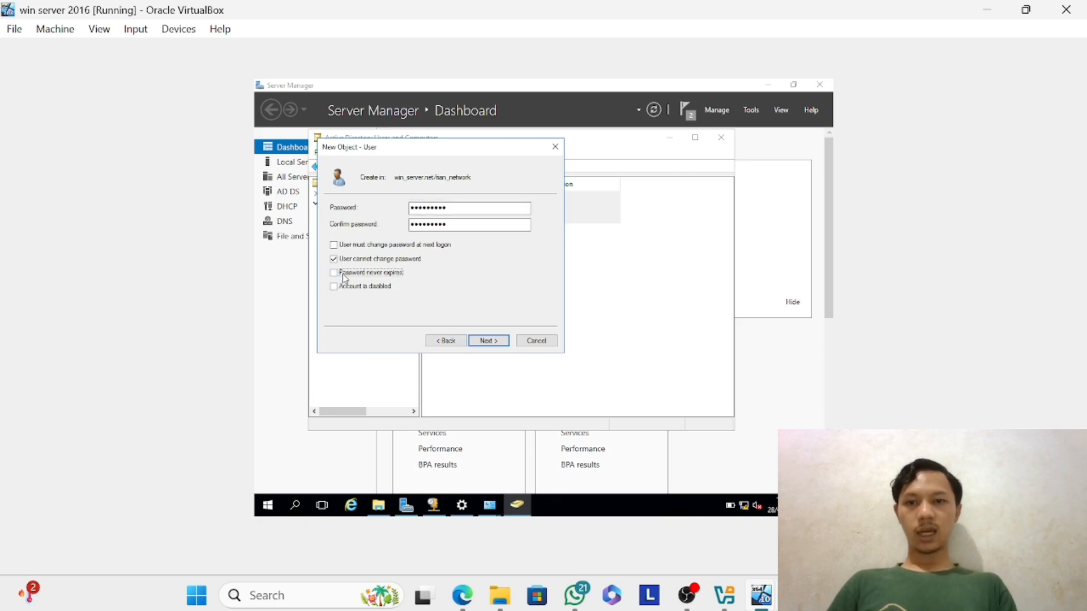
left_click(469, 208)
key("BackSpace")
key("BackSpace")
key("BackSpace")
key("BackSpace")
key("BackSpace")
key("BackSpace")
key("BackSpace")
key("BackSpace")
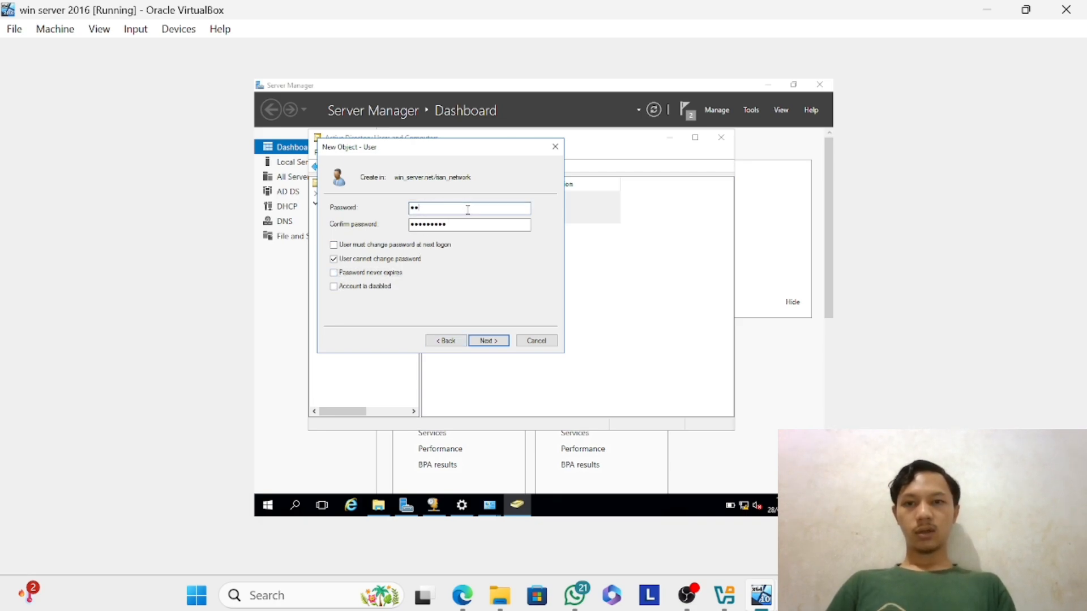
key("BackSpace")
key("BackSpace")
type("••••")
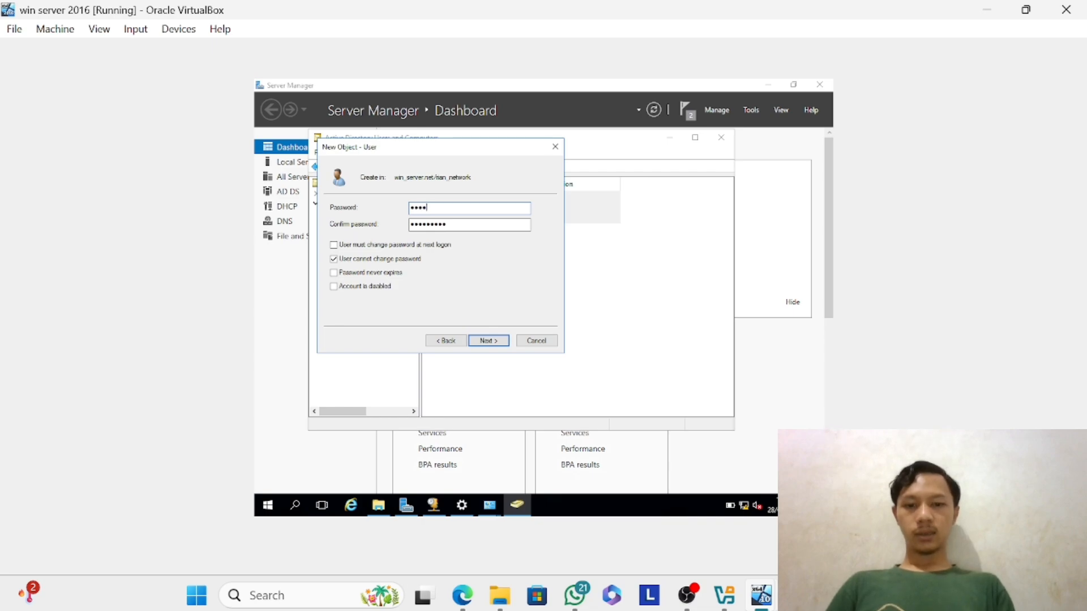
key("BackSpace")
key("BackSpace")
key("BackSpace")
key("BackSpace")
type("••••")
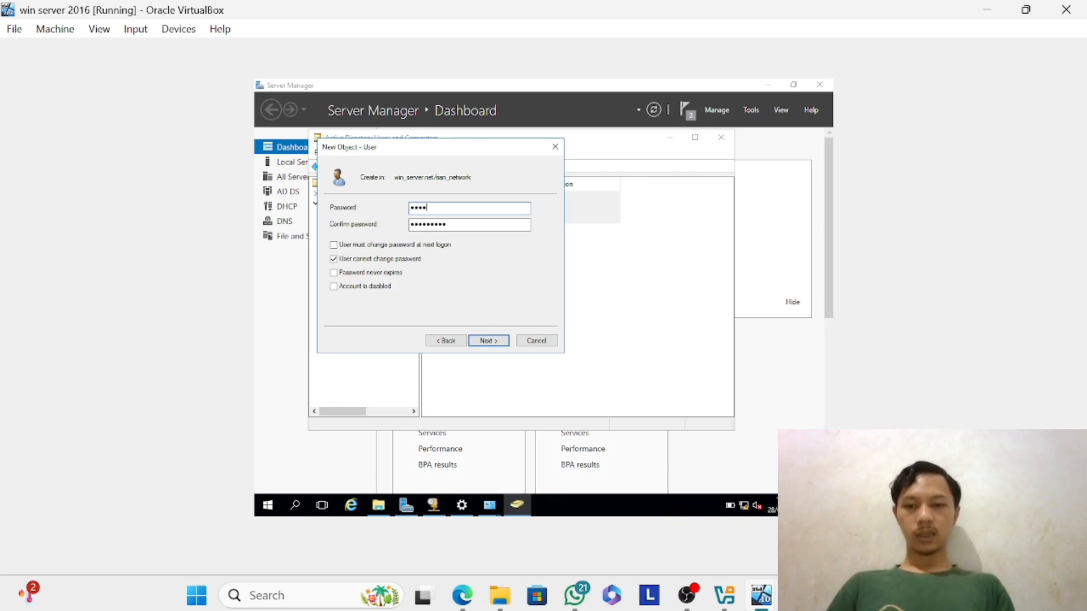
type("•••••")
key("Tab")
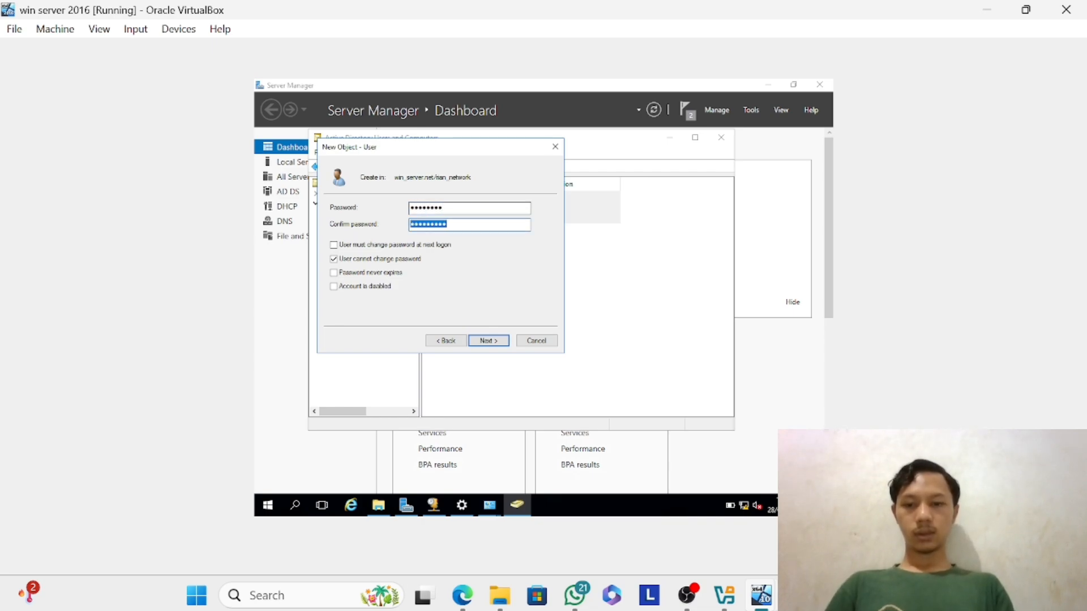
type("••••••••")
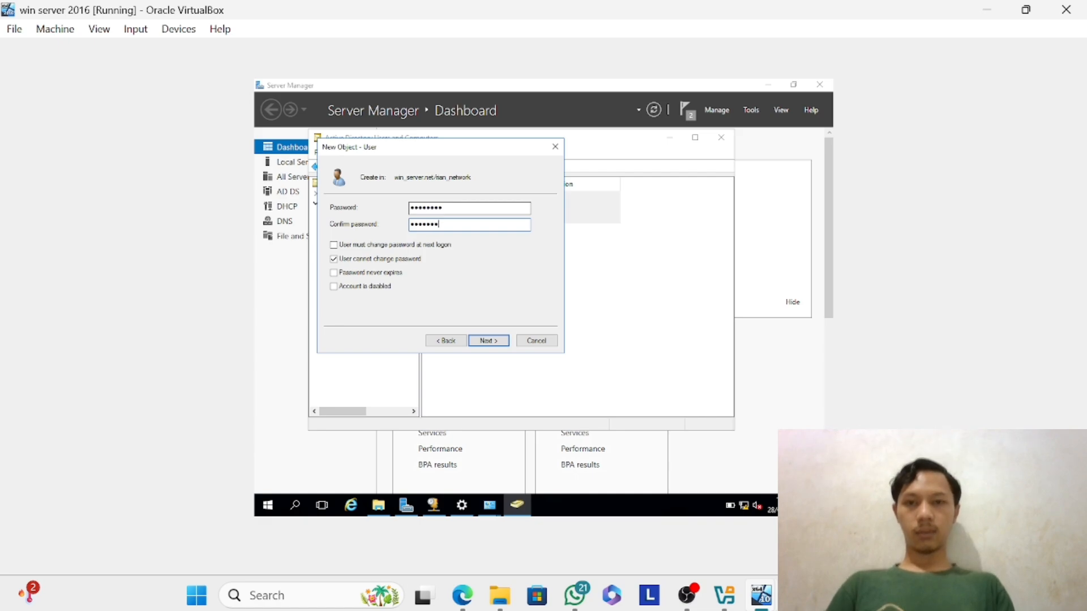
type("•")
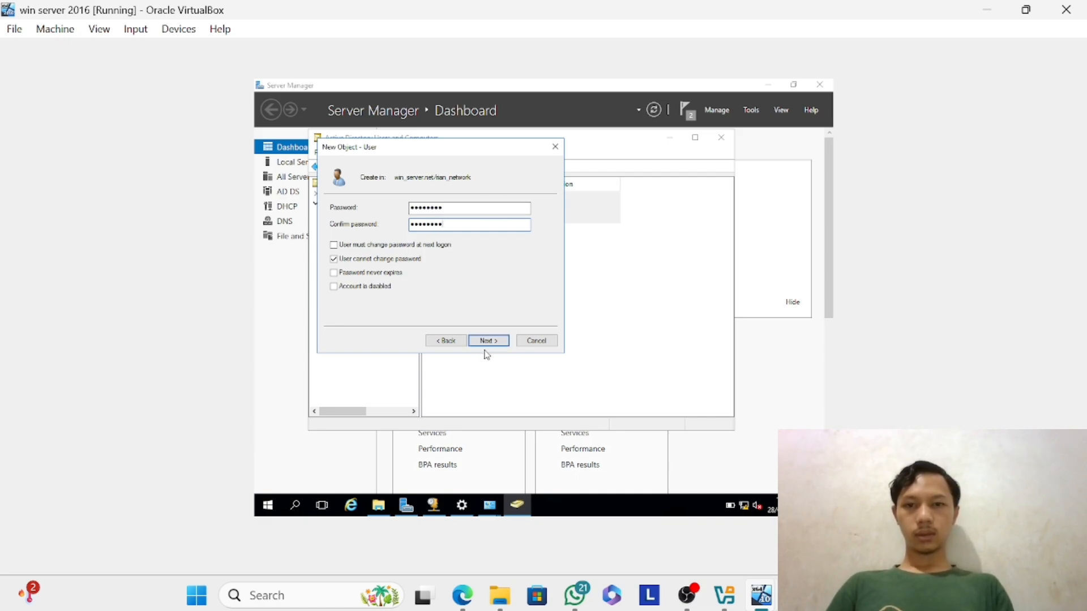
Try to create the user with the replaced password and Password never expires turned off.
left_click(506, 342)
left_click(506, 341)
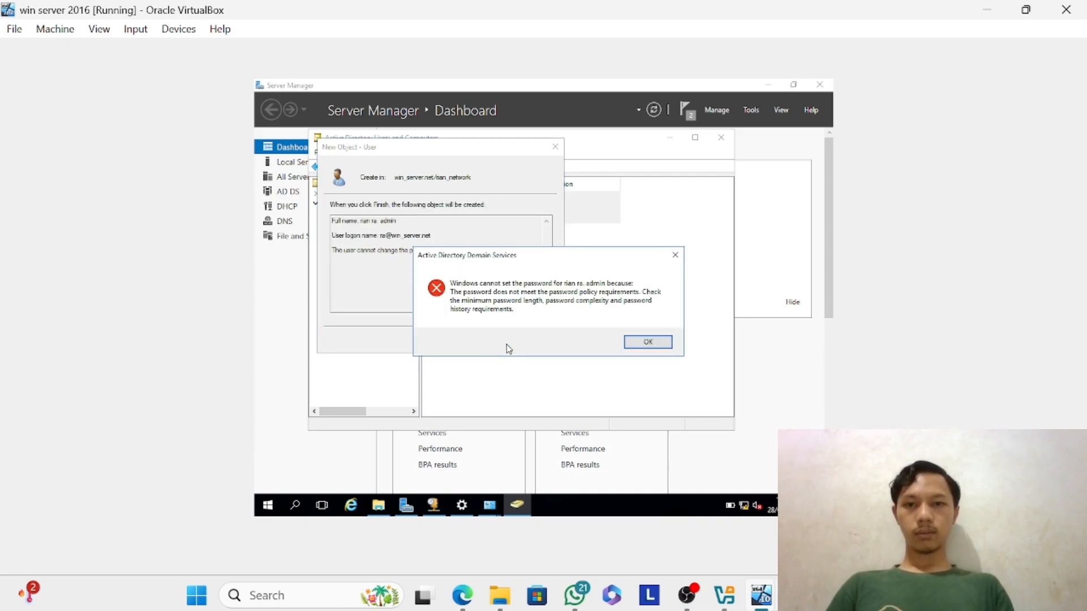
left_click(637, 343)
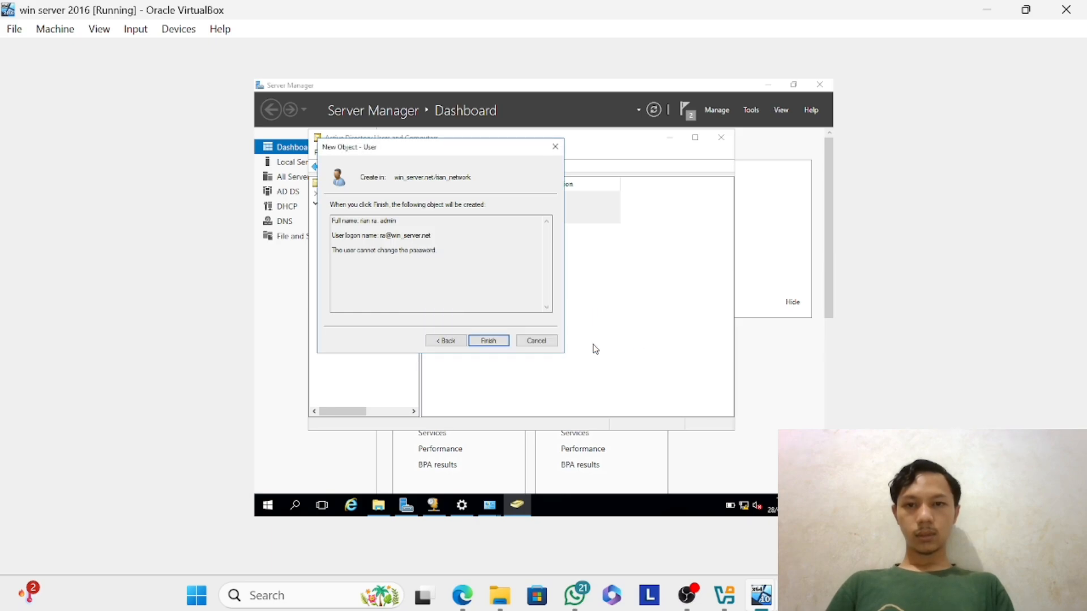
Return to the password settings, try another account password and clear the partly entered confirmation.
left_click(446, 342)
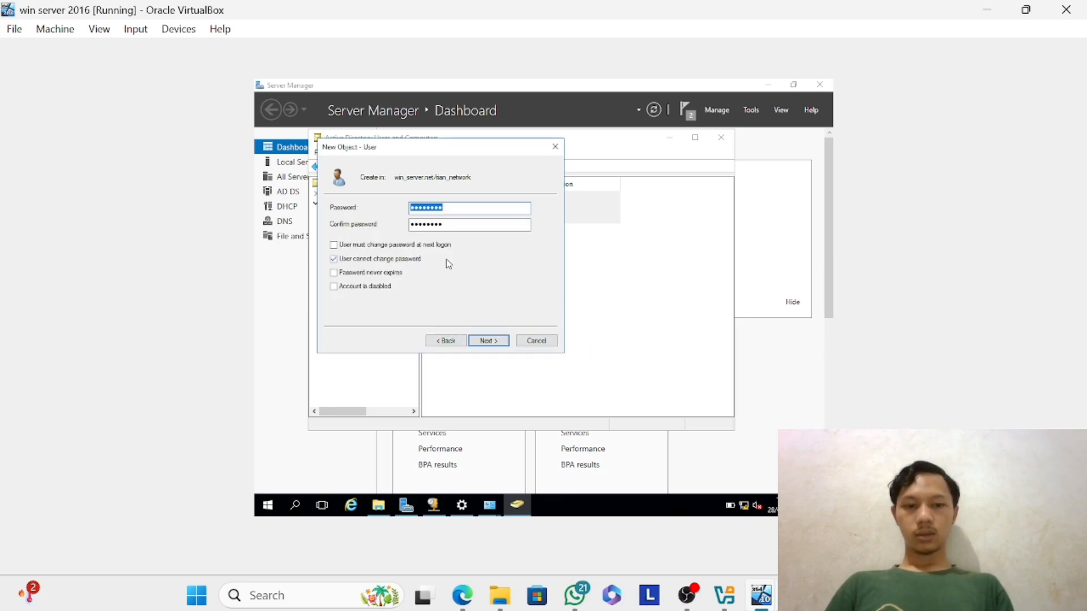
key("BackSpace")
key("Caps_Lock")
type("****")
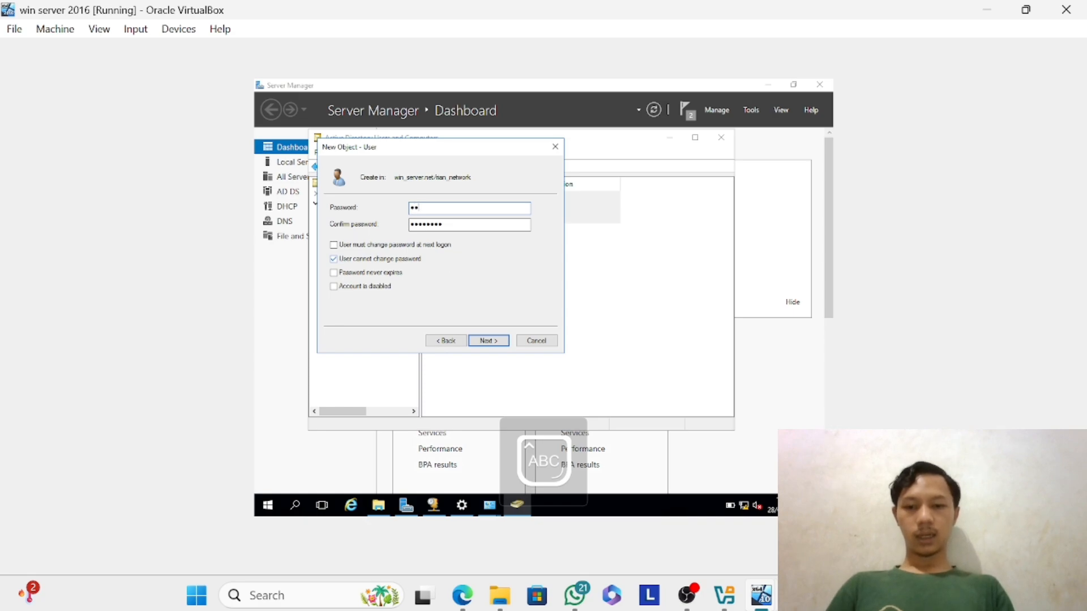
type("***")
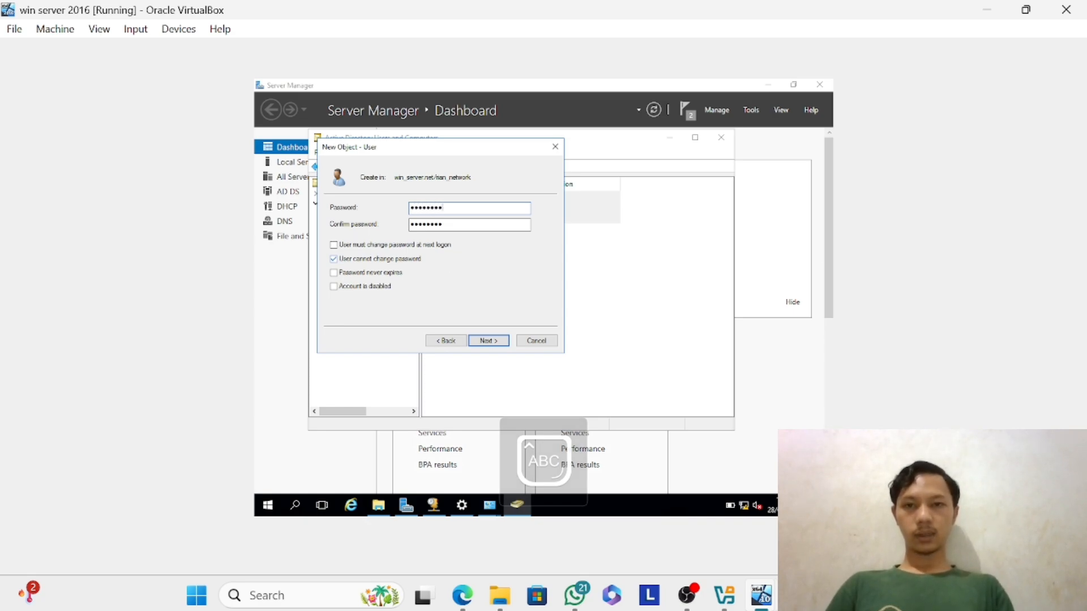
key("Tab")
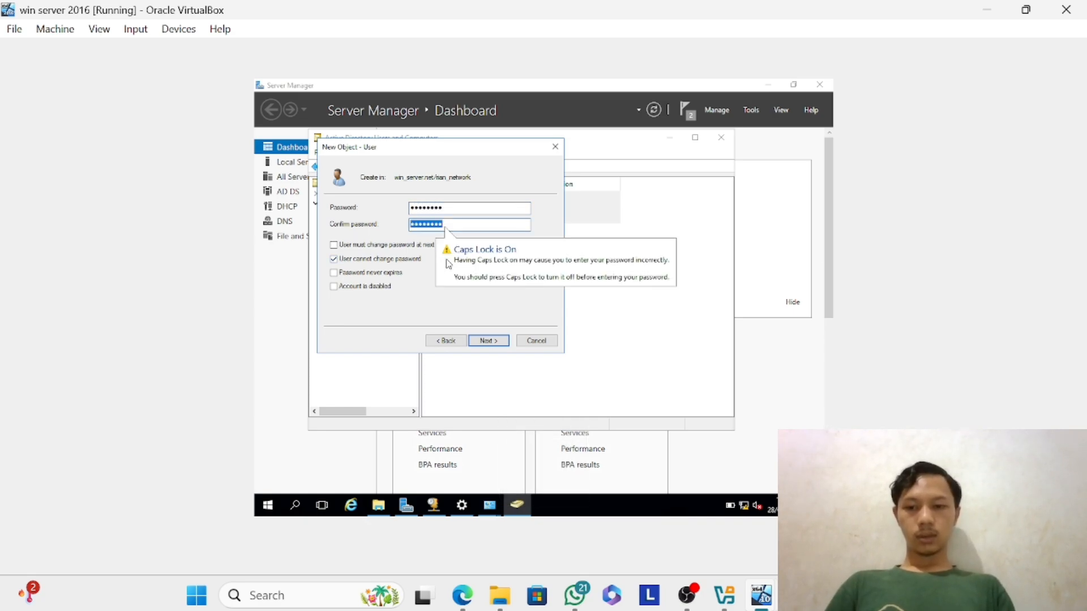
type("**")
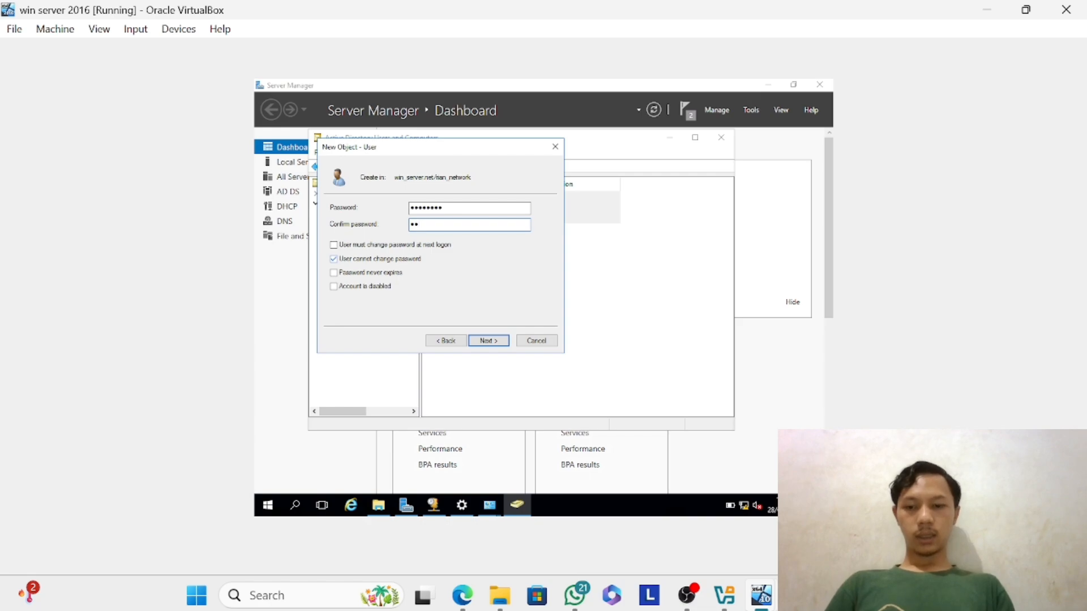
key("BackSpace")
key("BackSpace")
key("BackSpace")
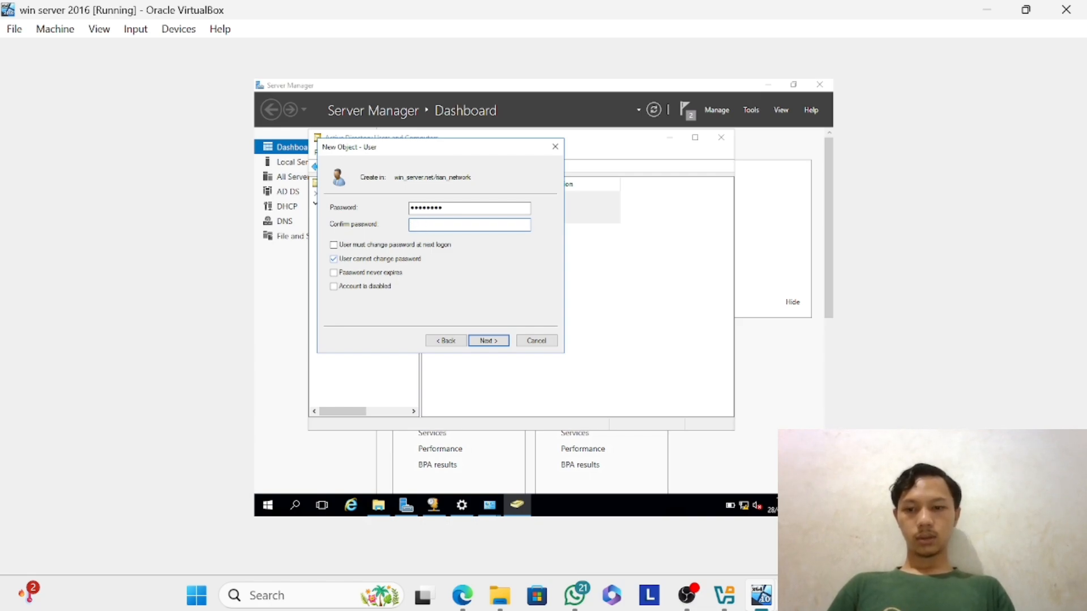
Clear the Password field and enter a new account password for the user.
key("Caps_Lock")
left_click(505, 212)
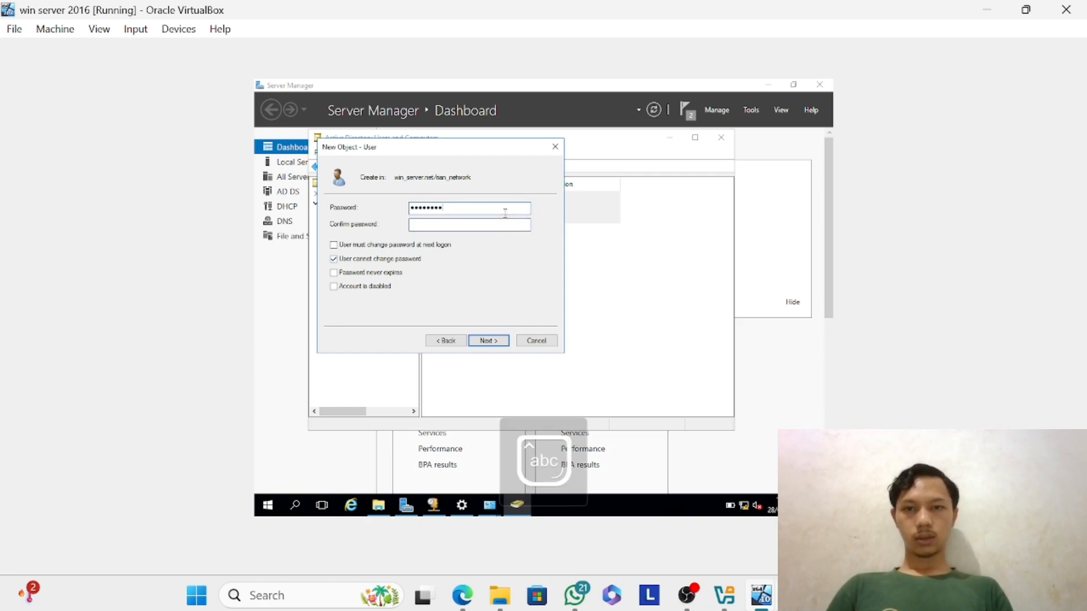
key("BackSpace")
key("BackSpace")
key("BackSpace")
key("BackSpace")
key("BackSpace")
key("BackSpace")
key("BackSpace")
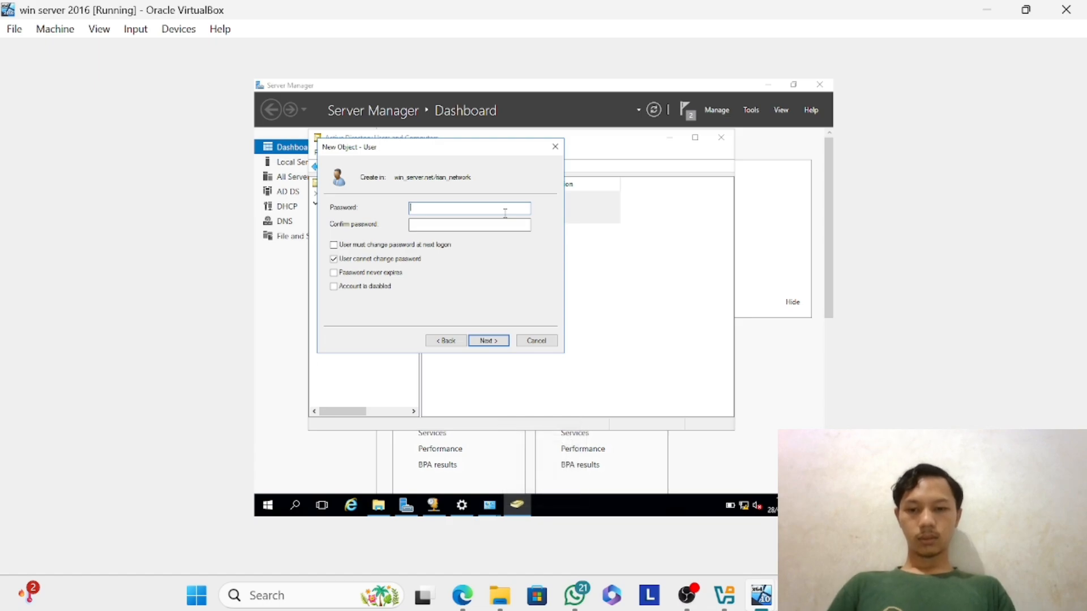
type("••••")
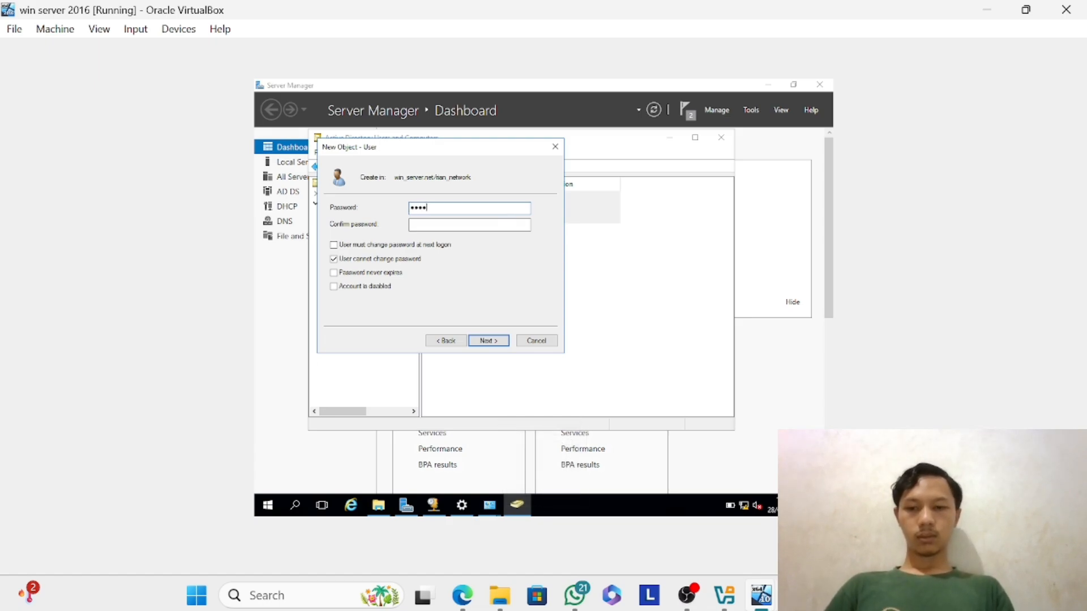
type("•")
type("•")
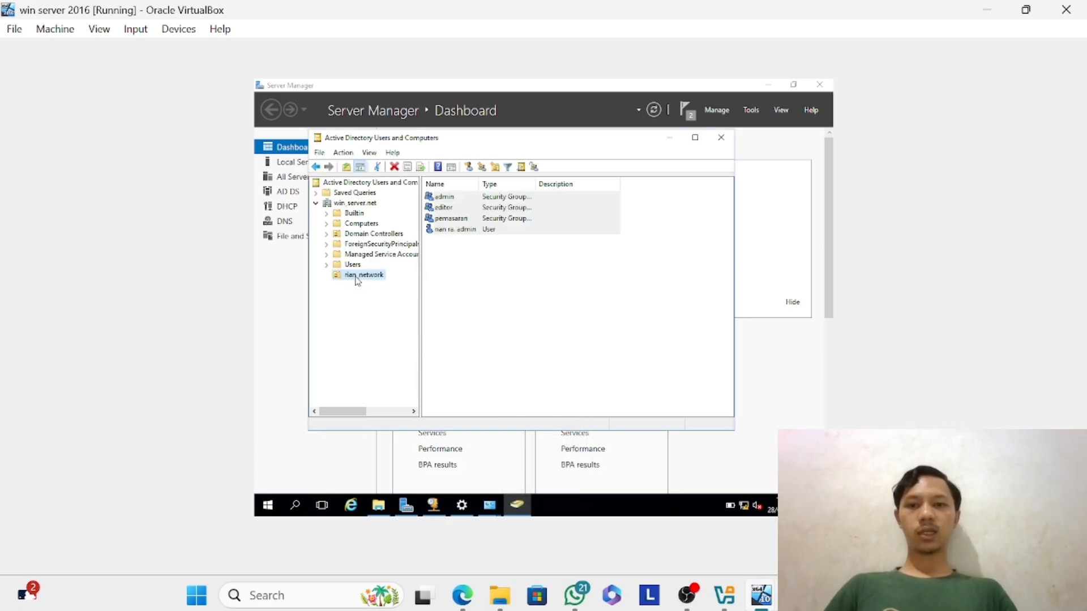
Start another new user in the organizational unit that holds the groups, entering the first name, initials and last name.
right_click(356, 278)
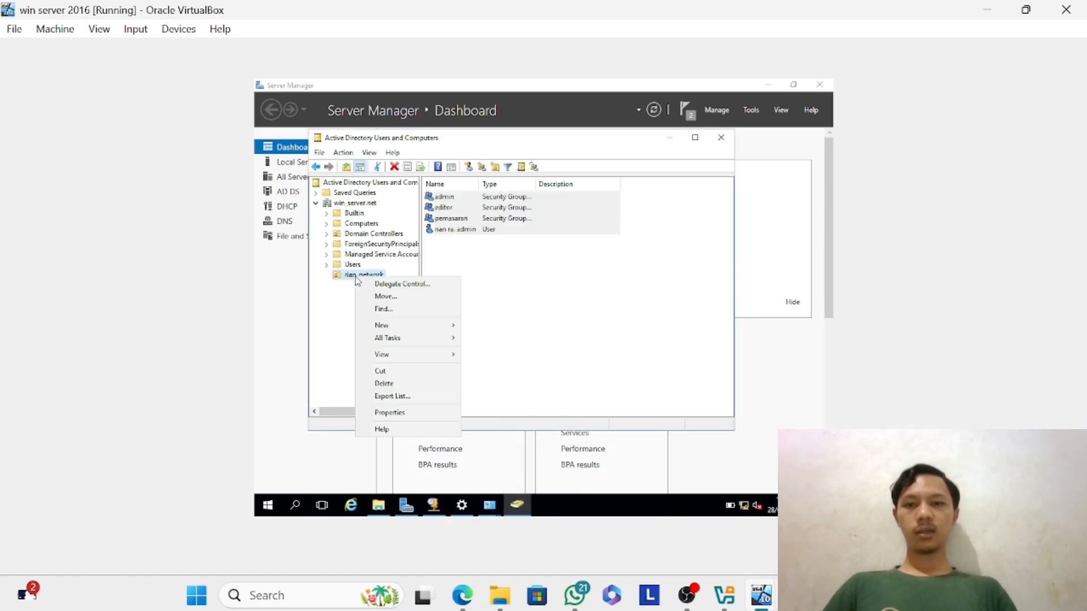
mouse_move(403, 326)
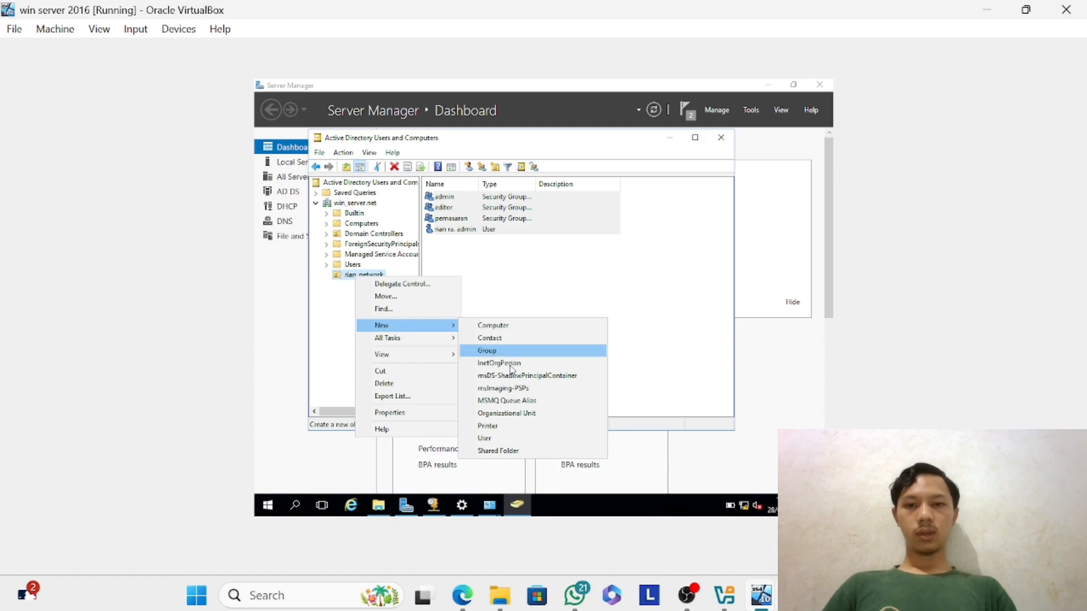
left_click(513, 440)
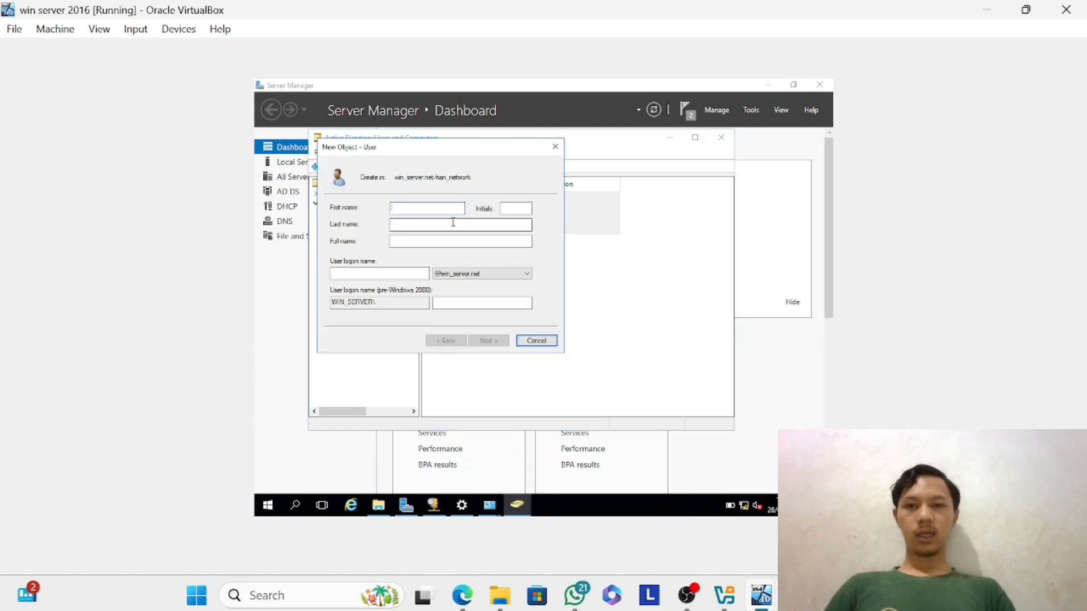
type("rian")
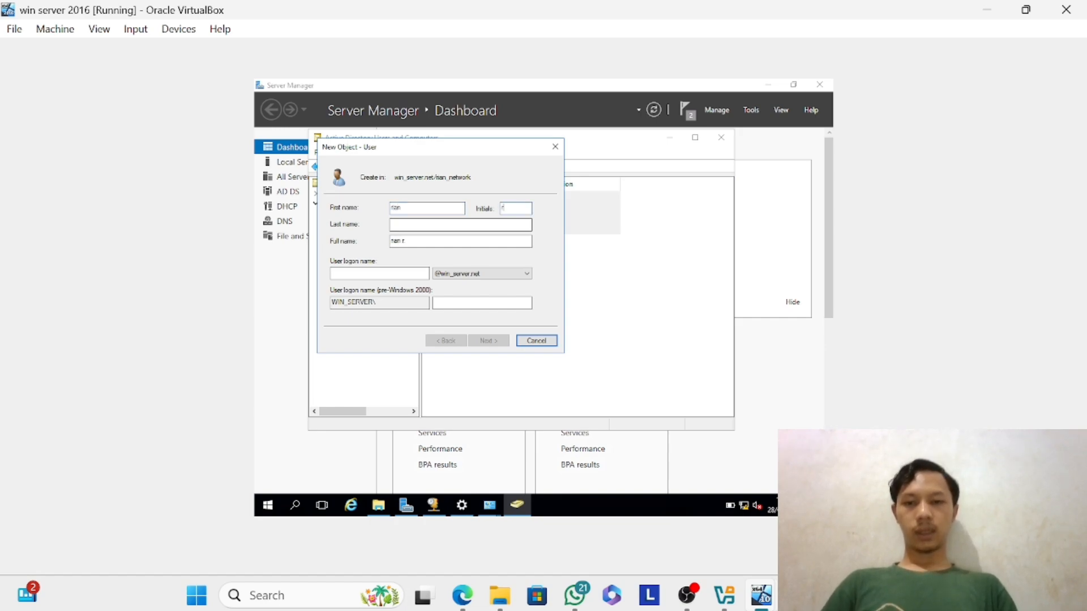
left_click(460, 225)
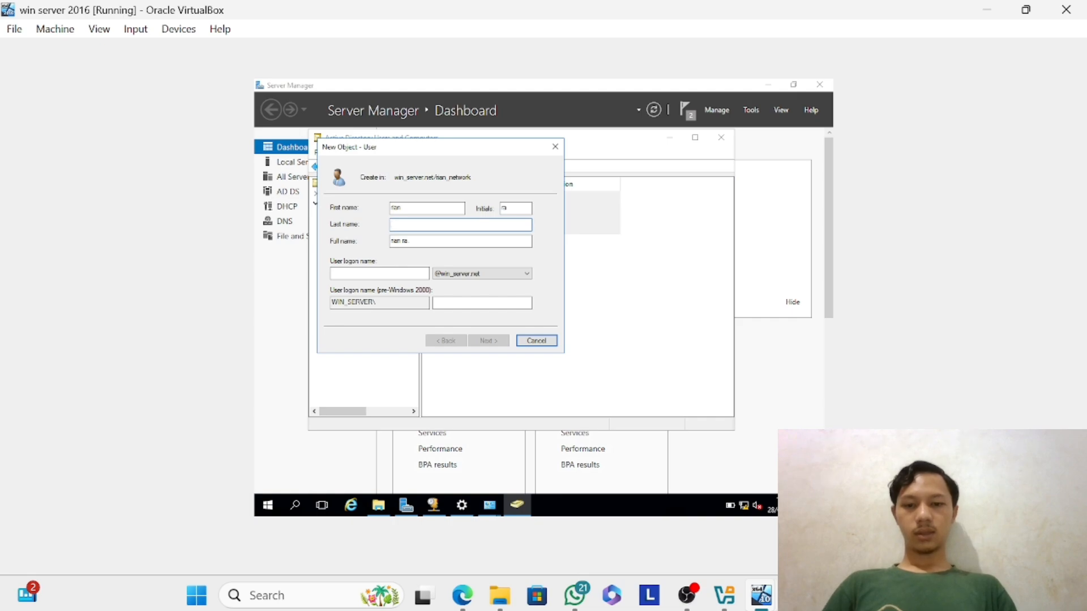
type("rian")
key("BackSpace")
key("BackSpace")
key("BackSpace")
type("aja")
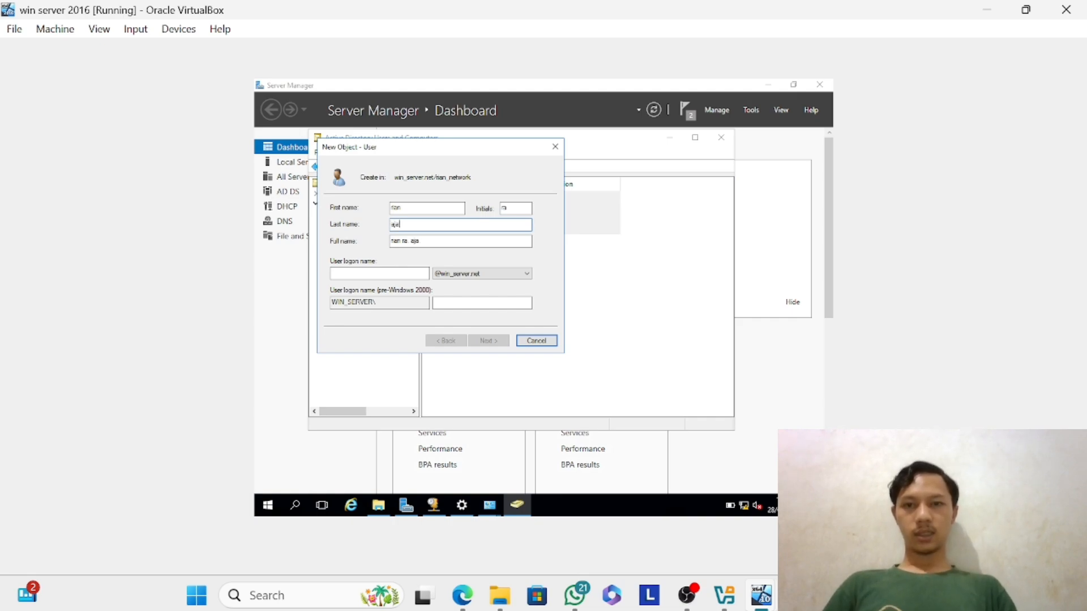
Enter the initials as the user logon name and try to continue to the password settings.
left_click(410, 273)
type("ra")
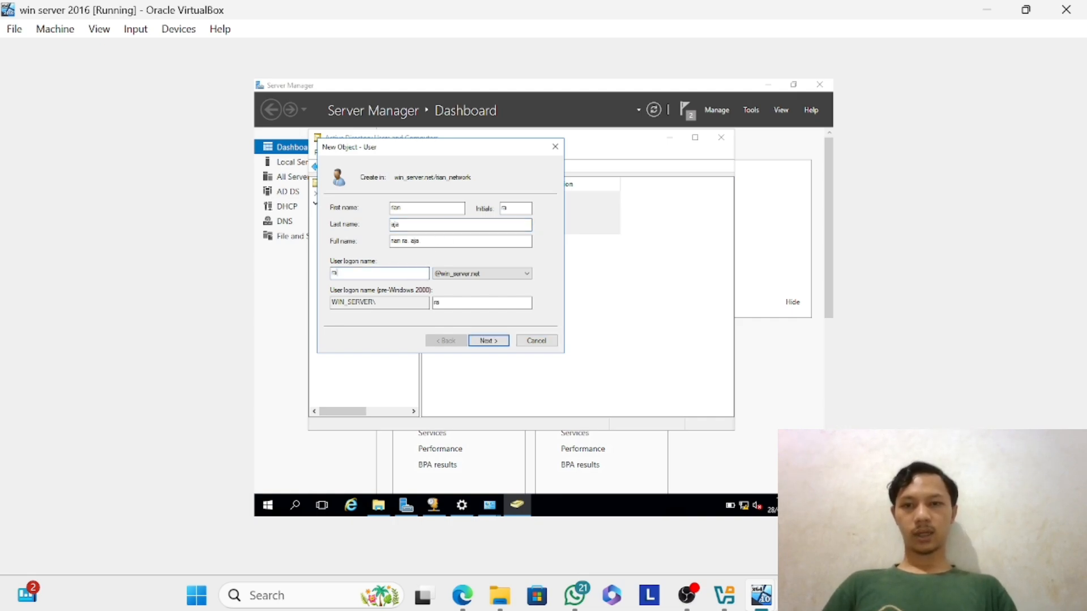
left_click(497, 344)
left_click(621, 342)
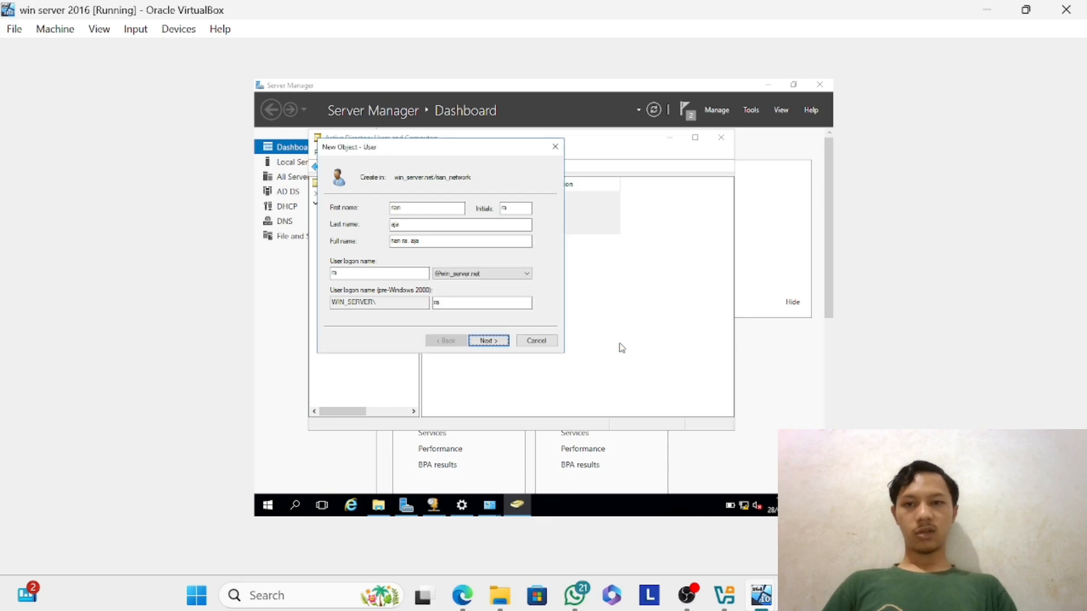
Change the user logon name to the first and last names joined together and continue to the password settings.
left_click(412, 277)
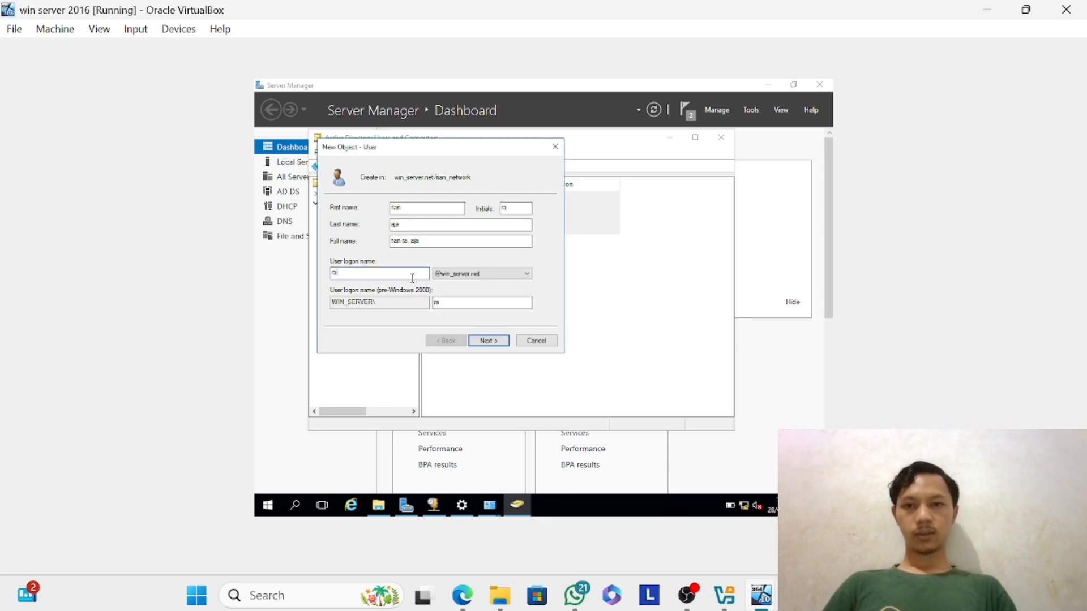
type("anaja")
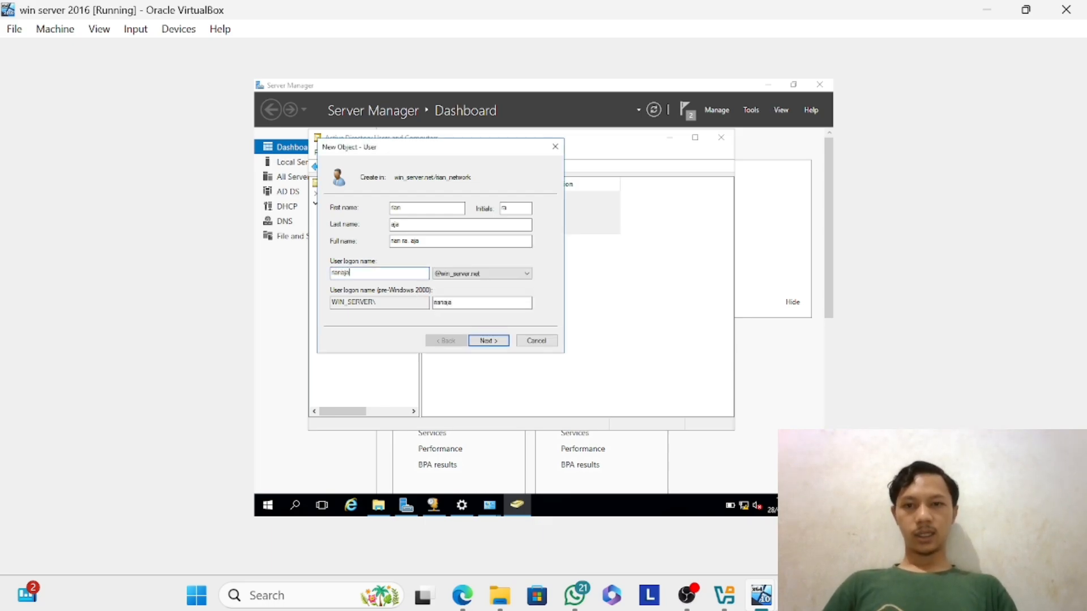
left_click(487, 341)
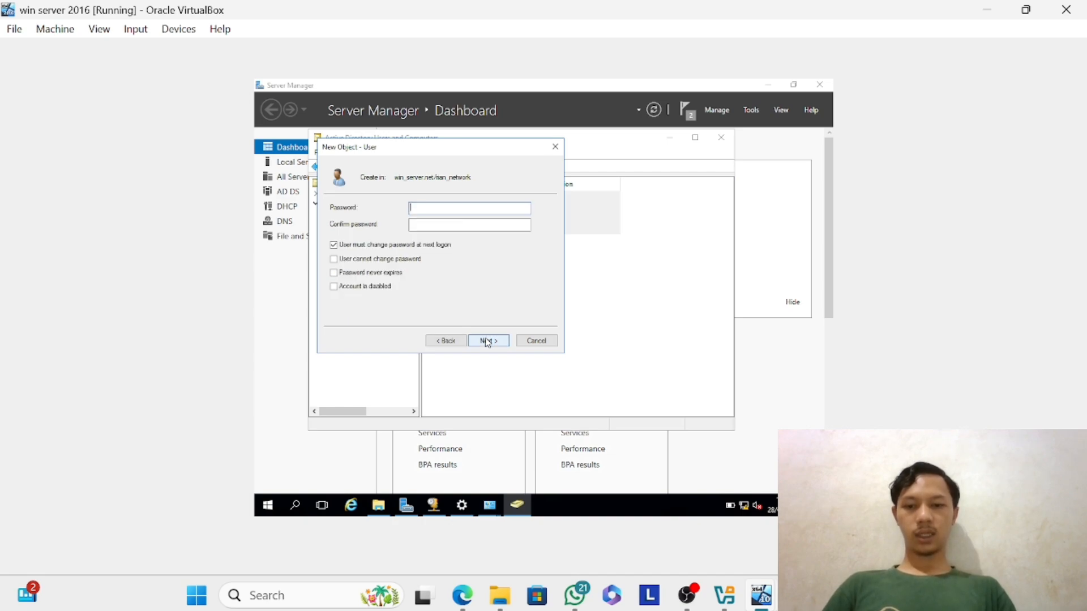
Enter and confirm the account password for the second user.
type("•••••••")
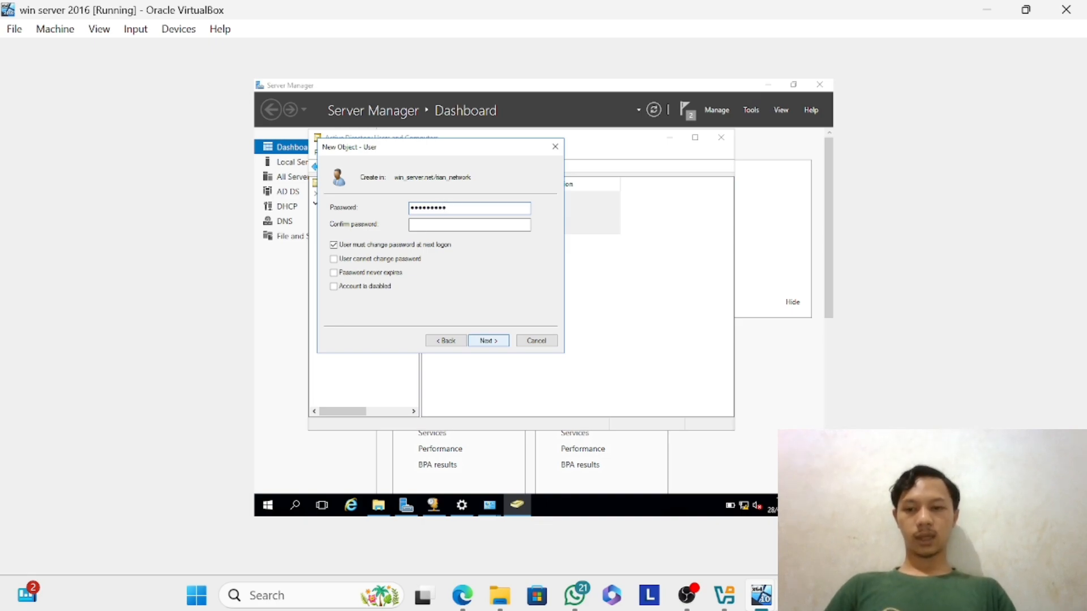
type("•••••")
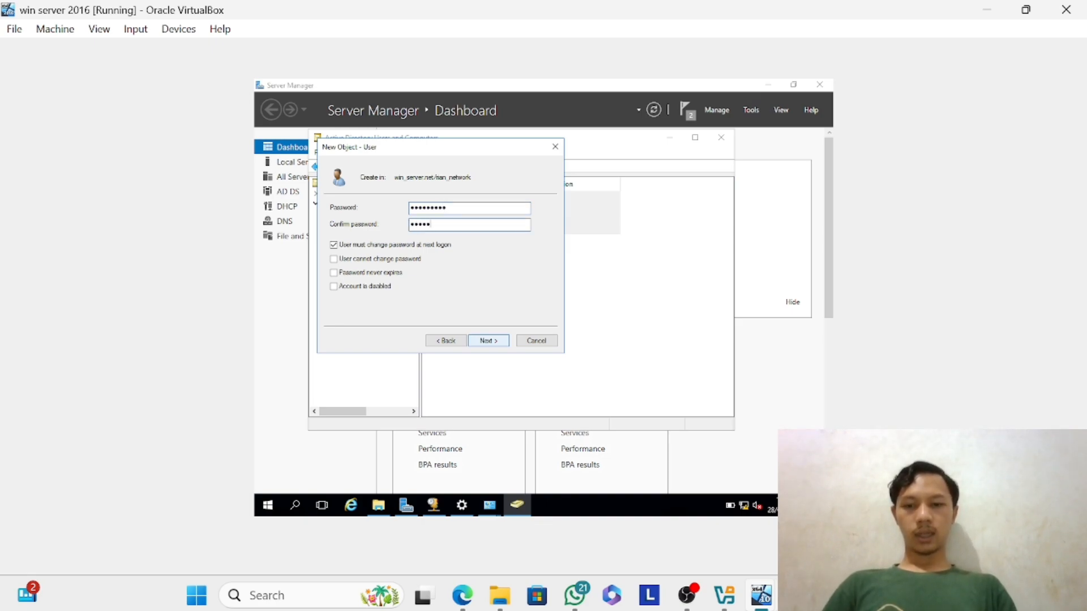
type("••")
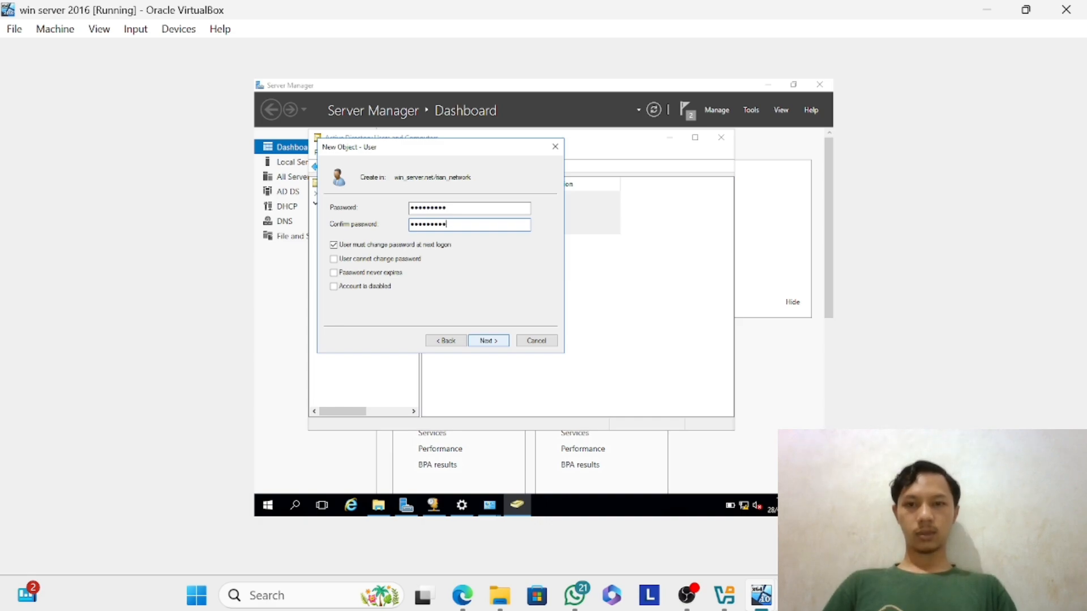
Turn off User must change password at next logon, enable Account is disabled and leave Password never expires off.
left_click(334, 245)
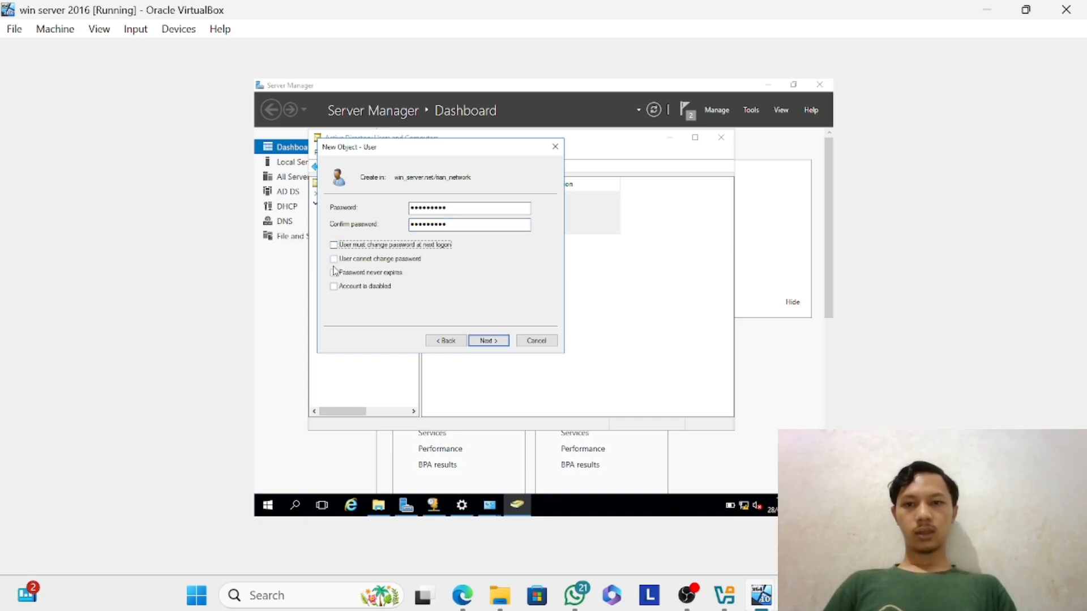
left_click(334, 272)
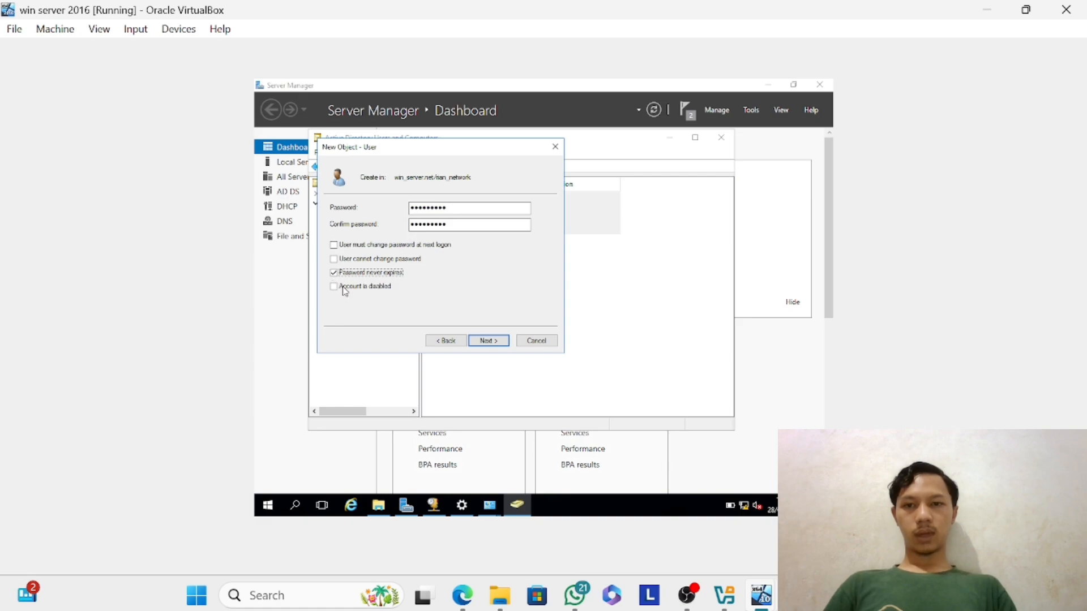
left_click(334, 286)
left_click(334, 273)
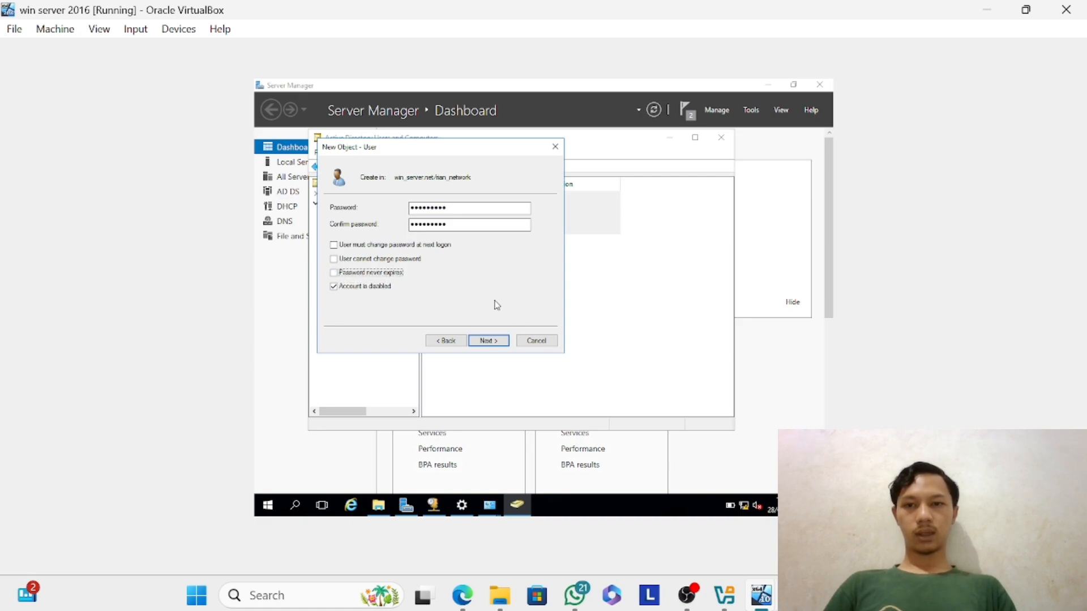
Try to finish creating the second user with the current password and account options.
left_click(484, 342)
left_click(483, 342)
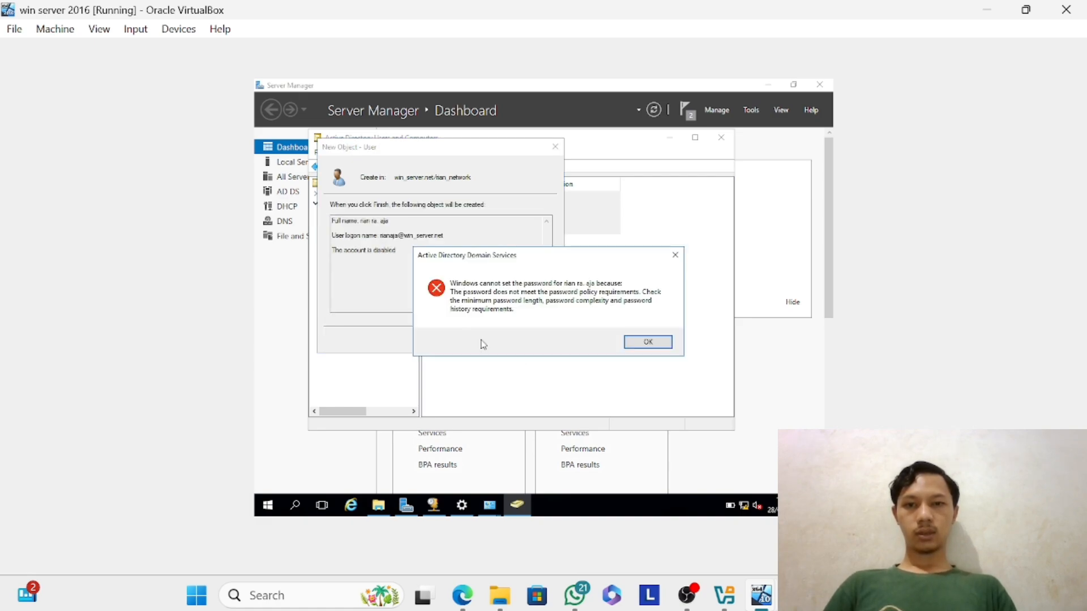
left_click(654, 344)
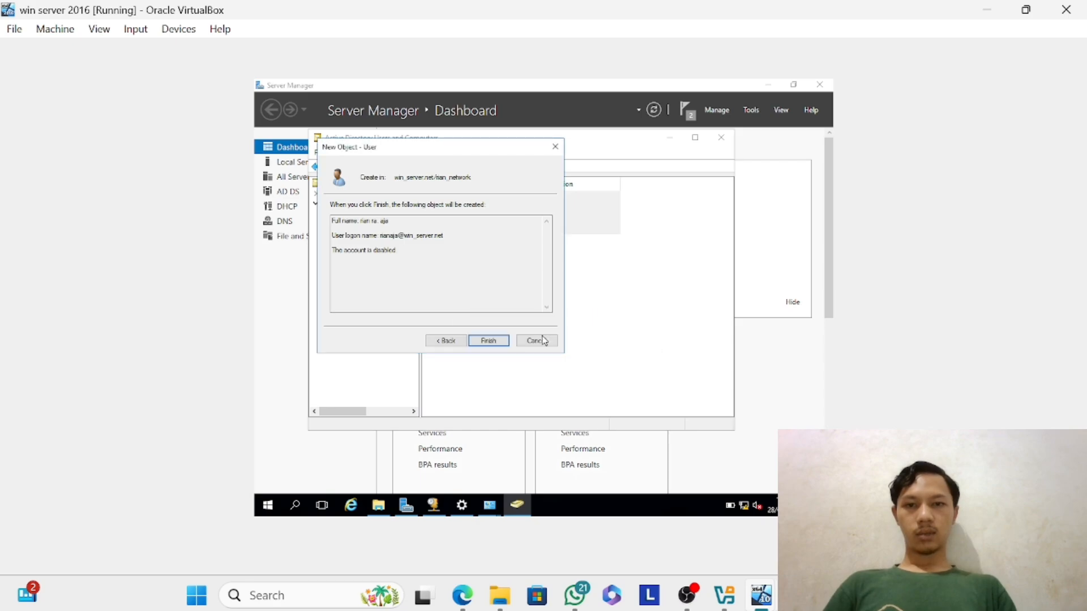
Return to the password settings, enter and confirm a different account password, and try to create the second user again.
left_click(446, 340)
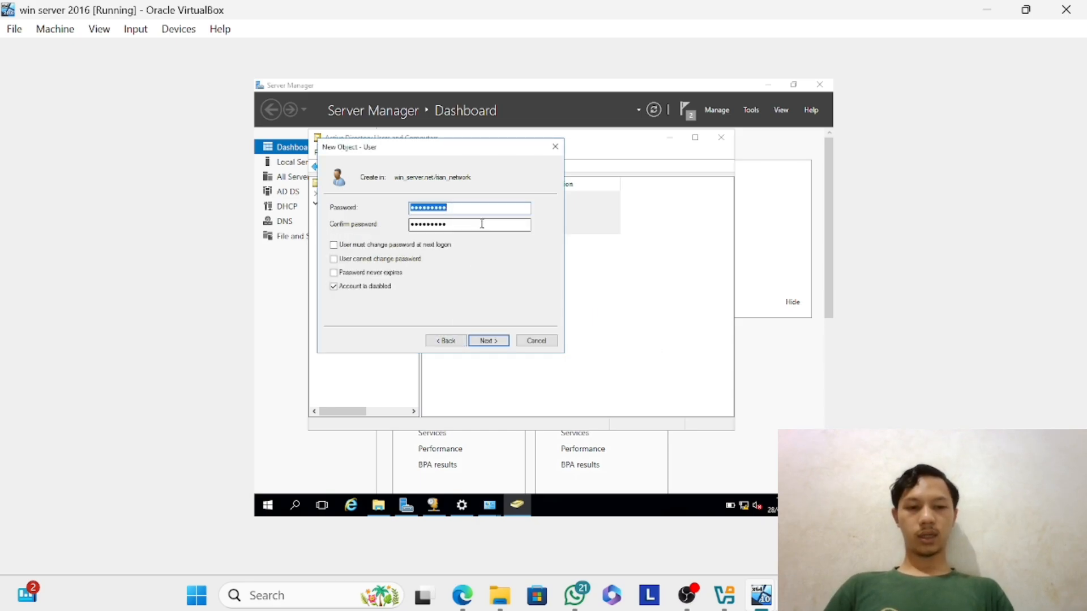
key("BackSpace")
type("******")
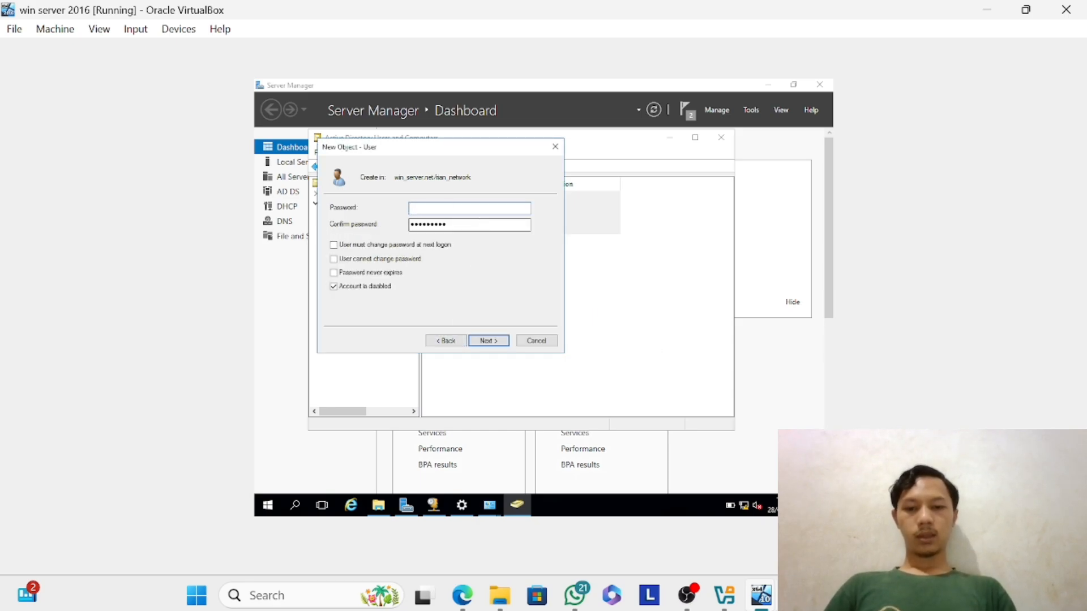
type("*******")
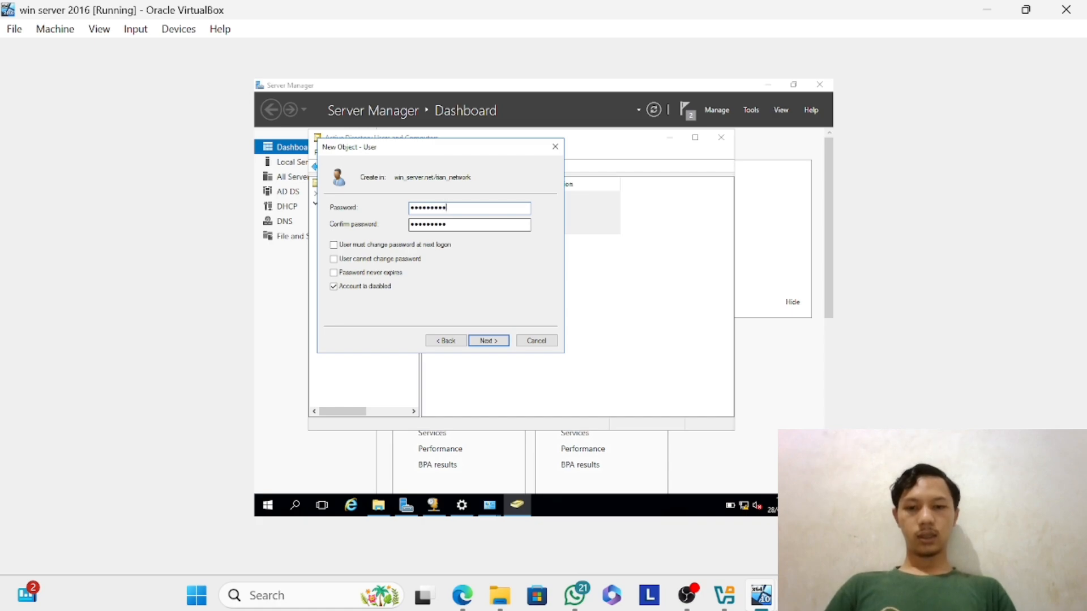
key("Tab")
type("******")
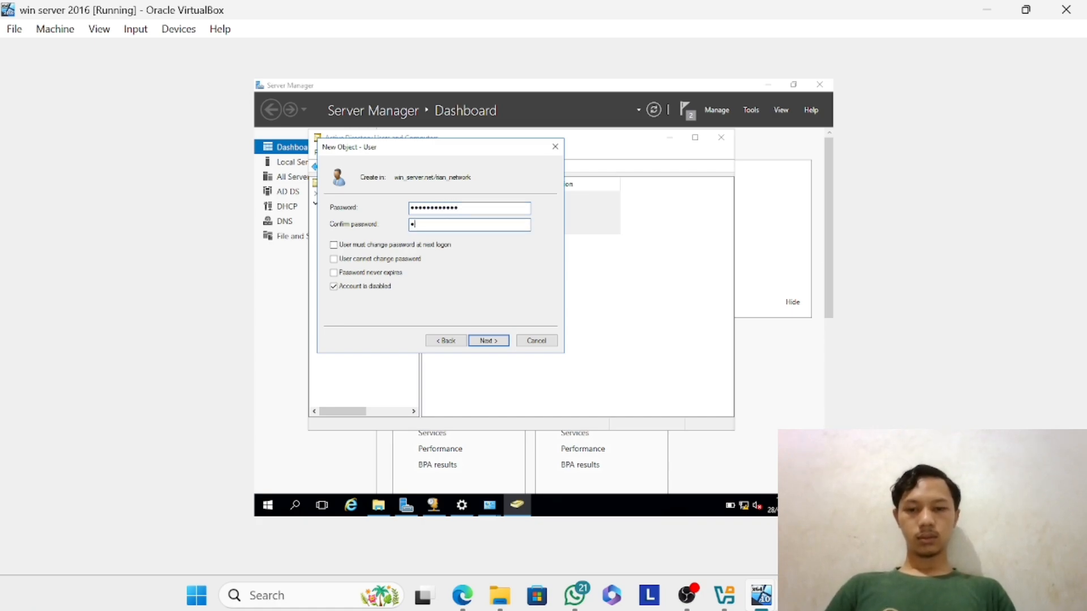
type("*******")
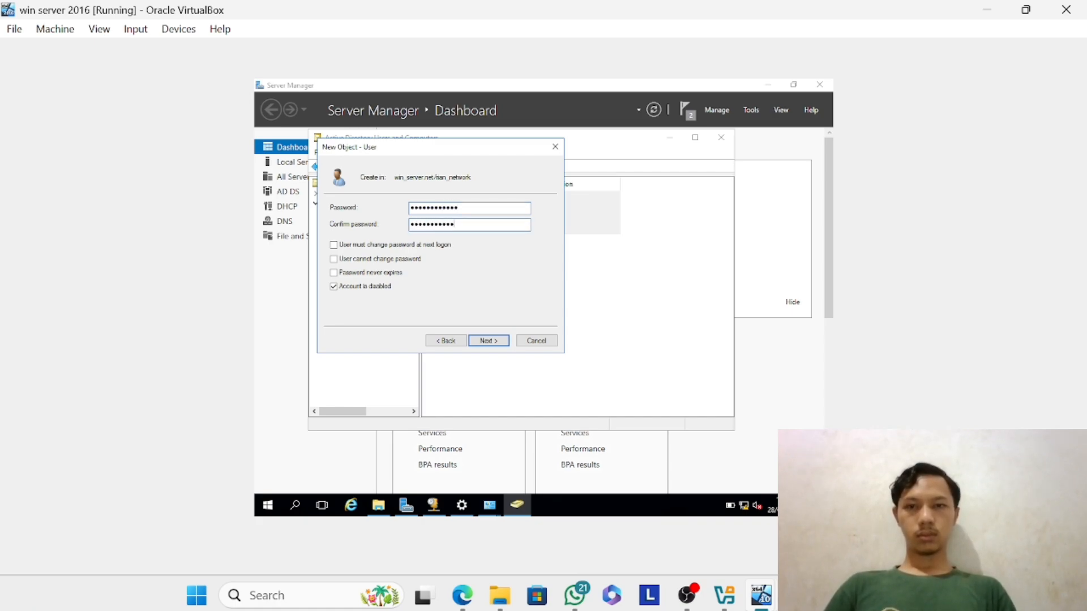
key("Return")
key("Return")
key("Return")
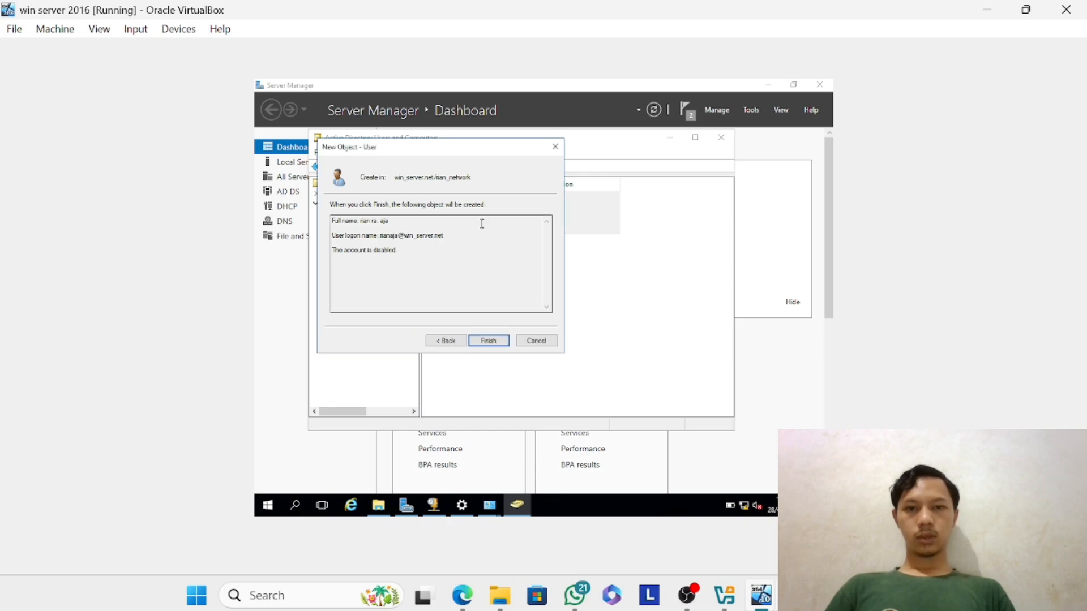
Go back to the second user's password settings and clear the Password field.
left_click(446, 340)
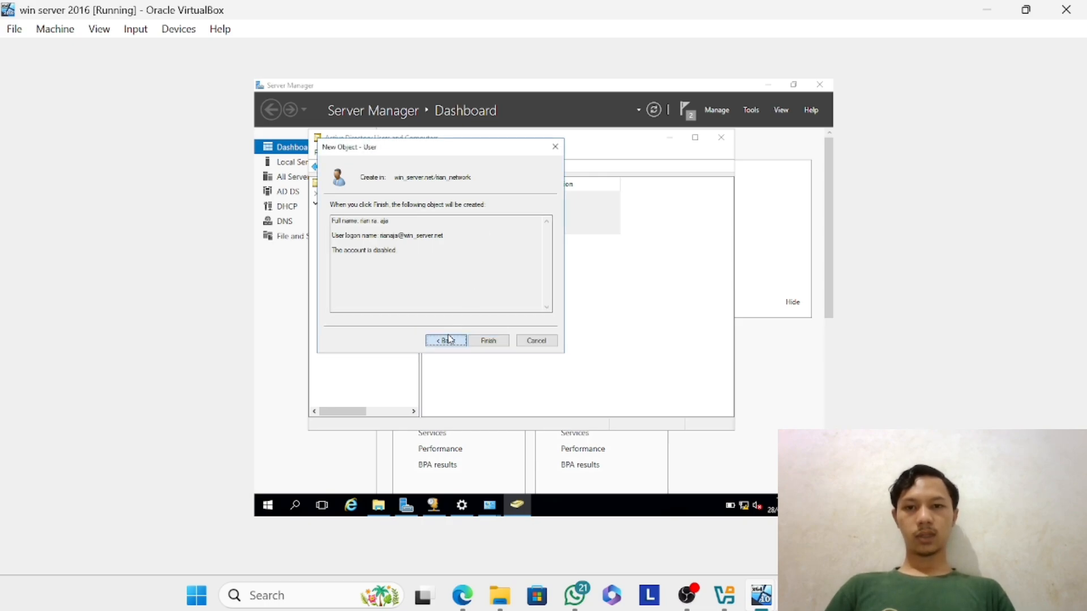
key("BackSpace")
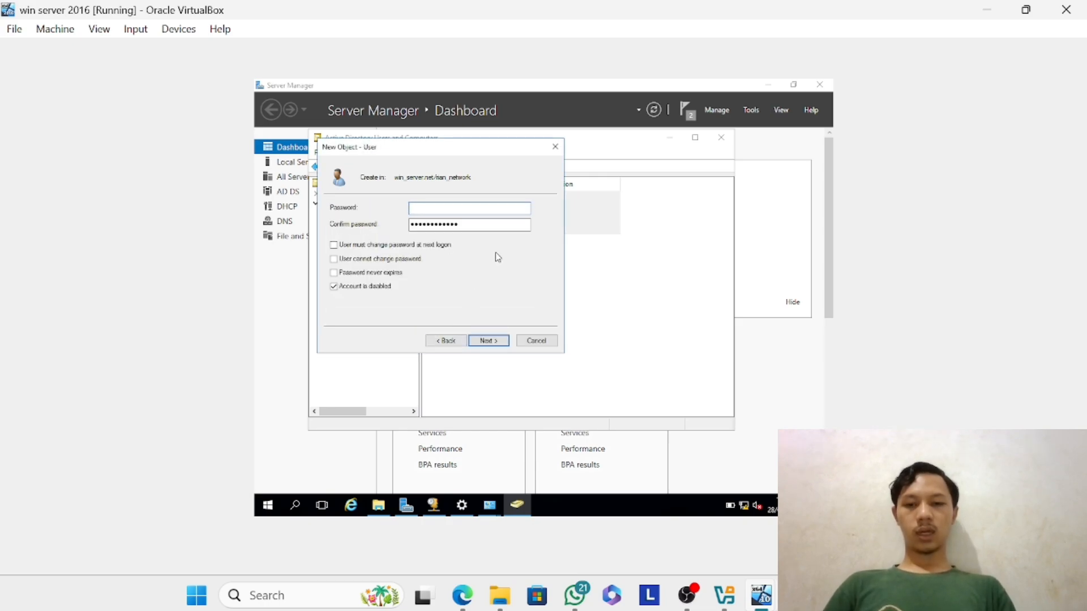
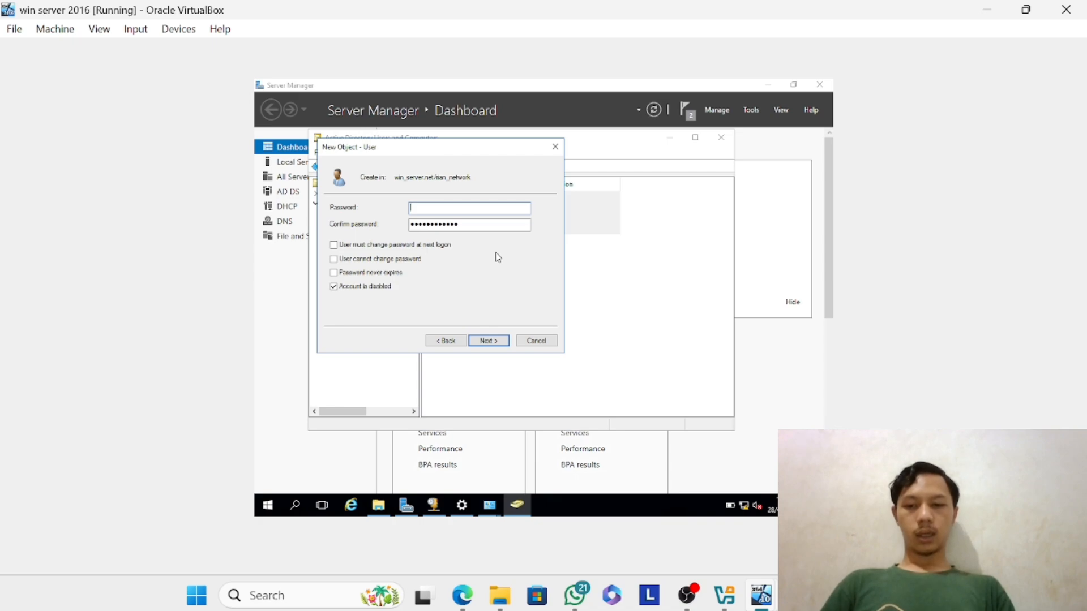
Enter and confirm a new account password for the second user and finish creating the account.
type("•••")
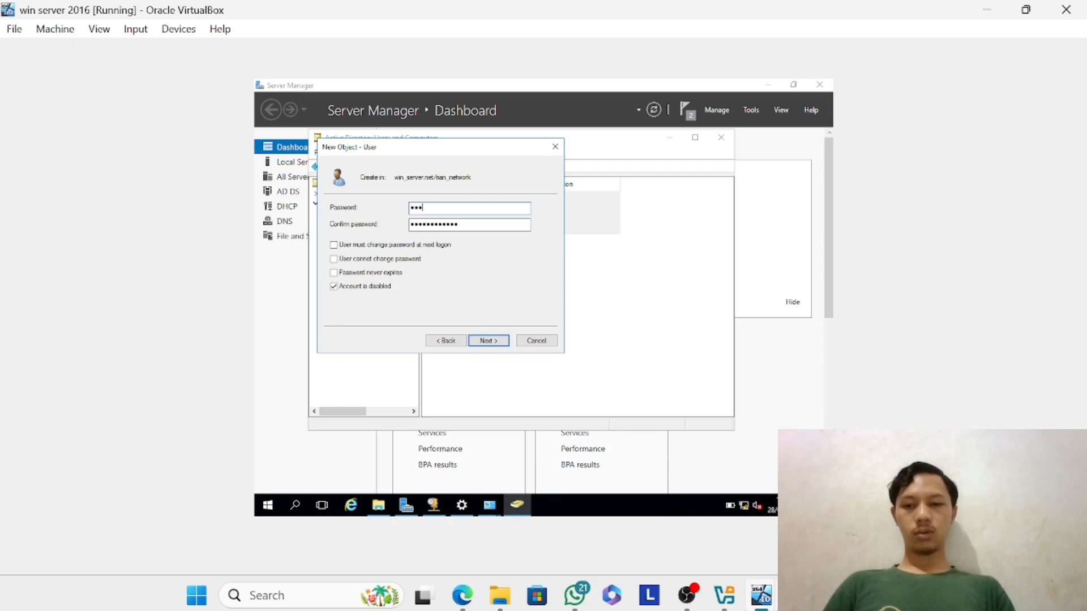
type("•••••••")
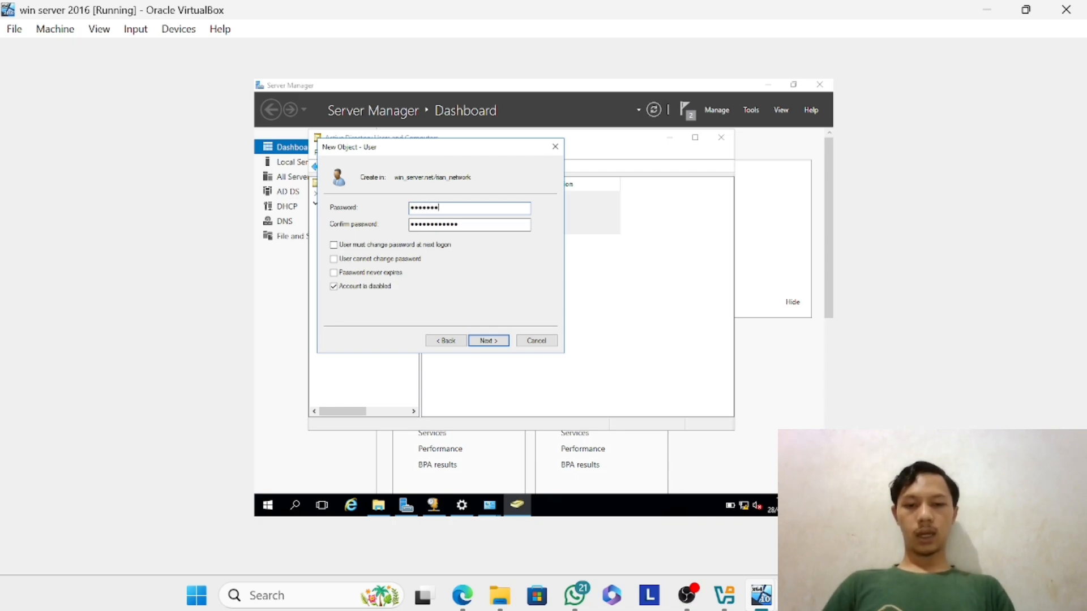
key("Tab")
type("•••")
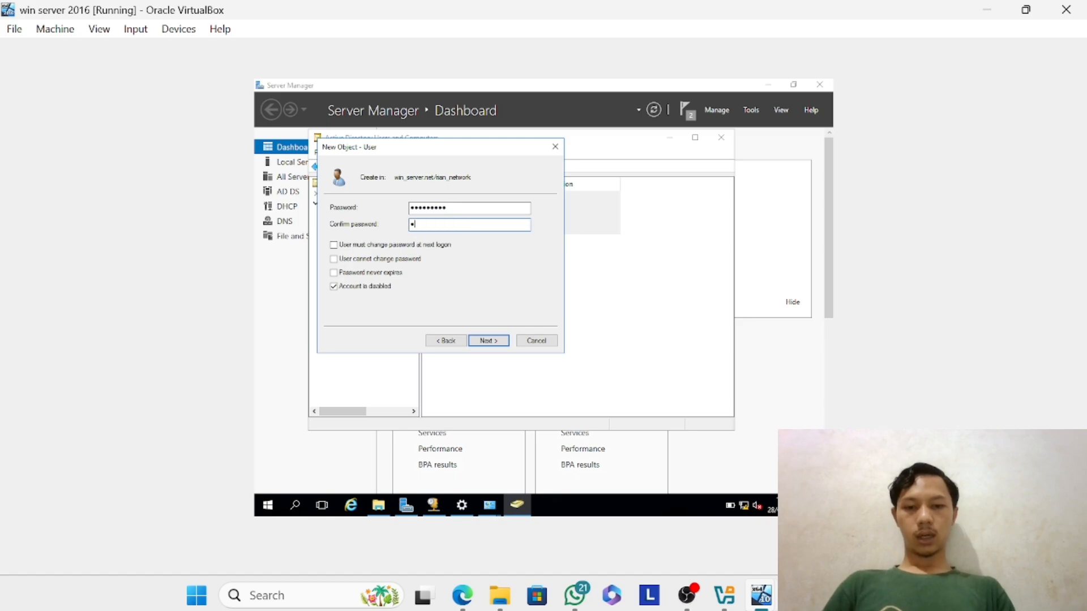
type("•••")
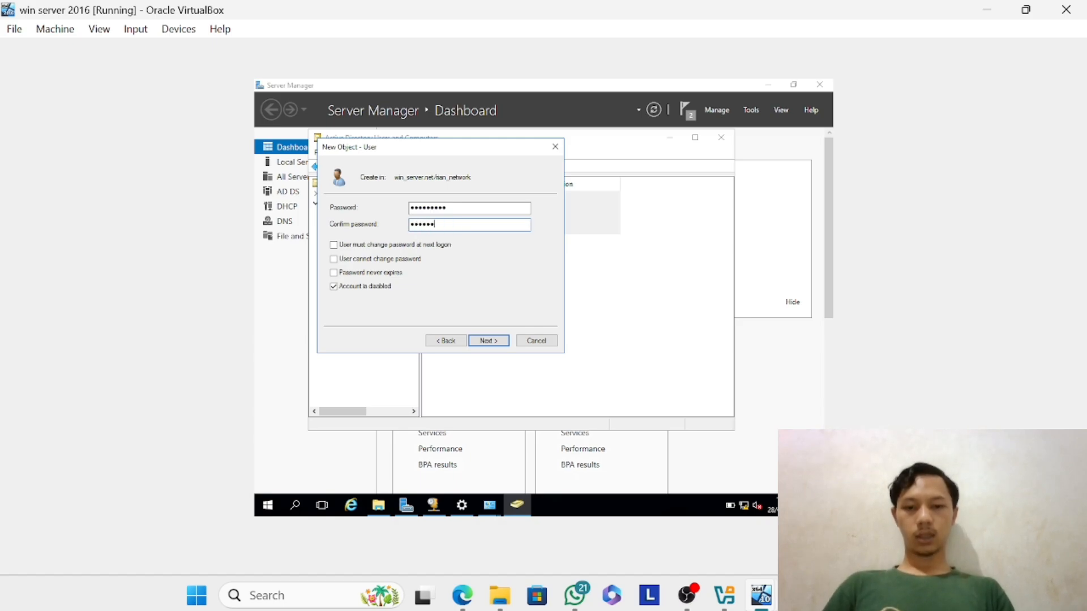
type("••••")
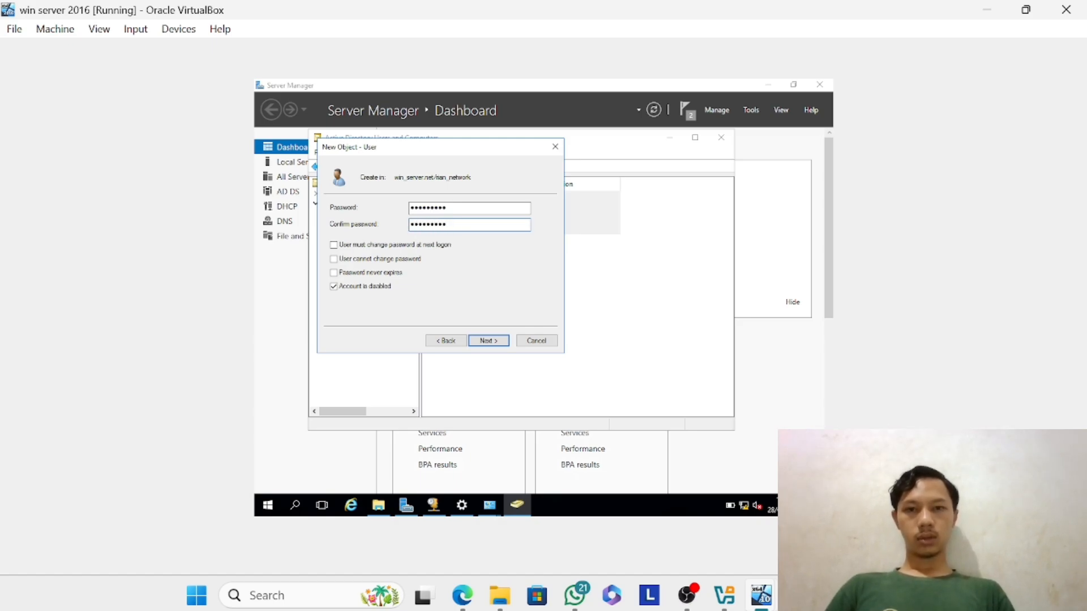
key("Return")
key("Return")
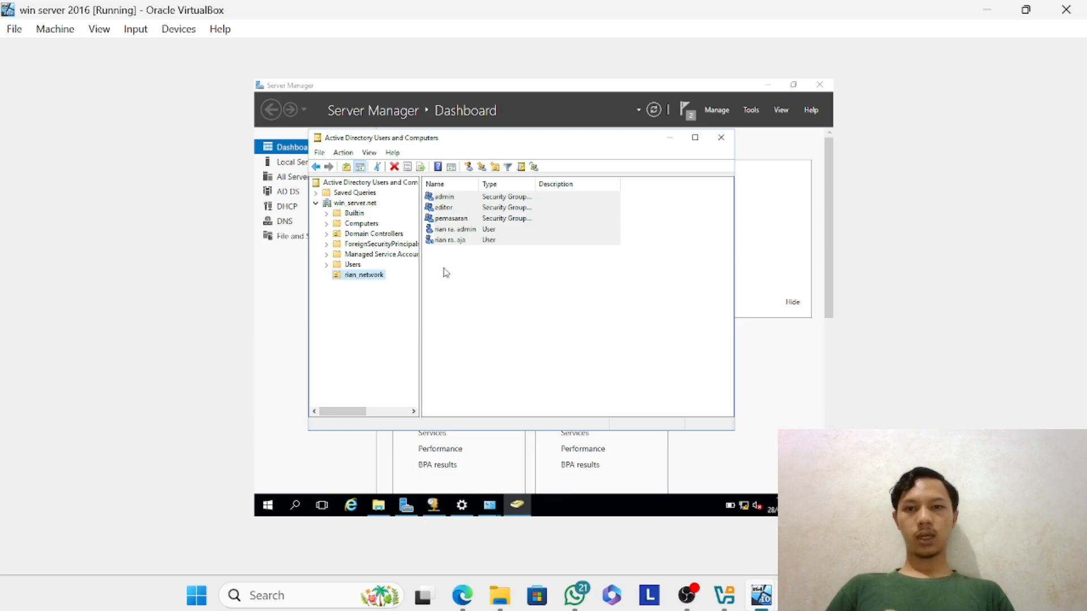
Start a new user in the rian_network organizational unit and fill in the first name, initials and last name.
right_click(372, 278)
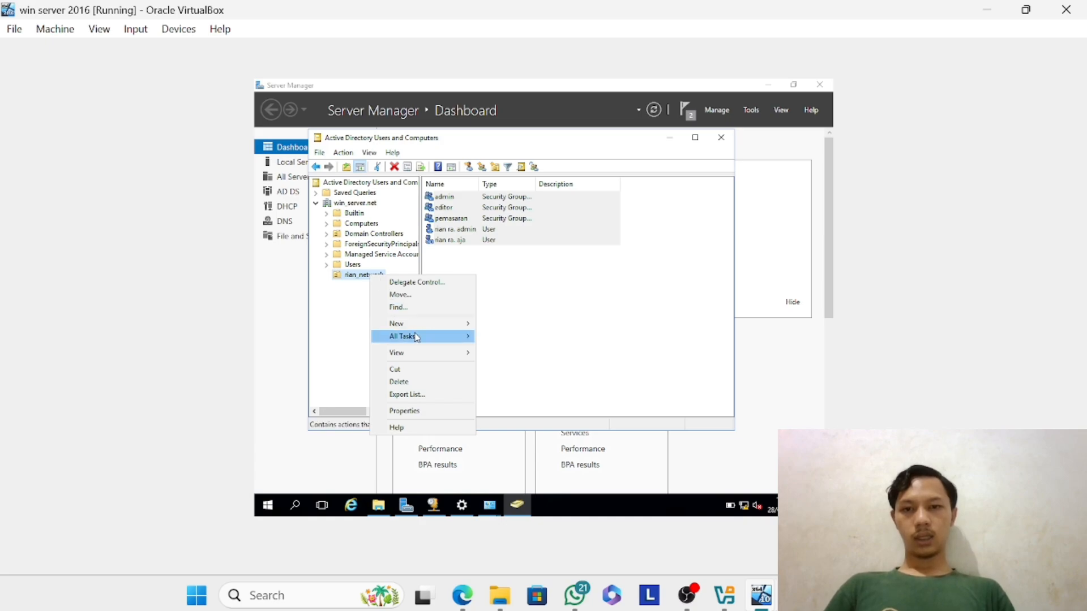
mouse_move(438, 325)
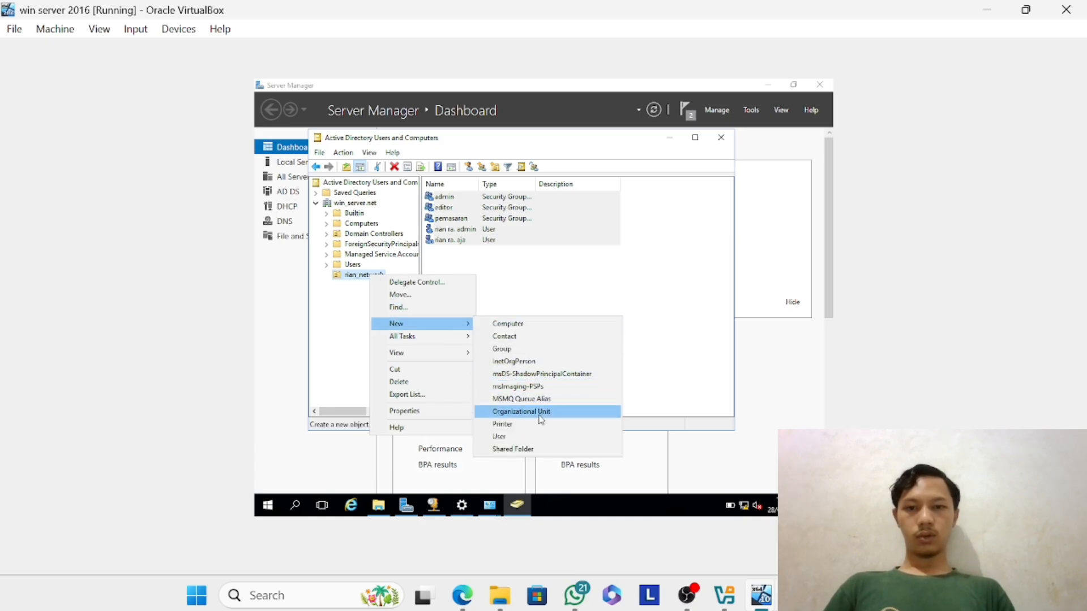
left_click(526, 445)
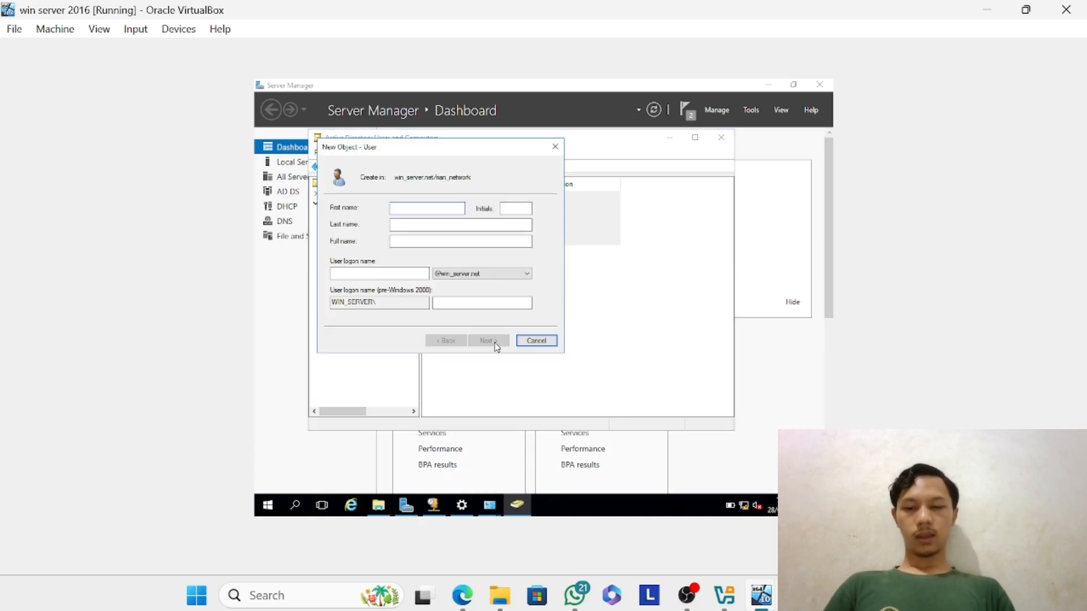
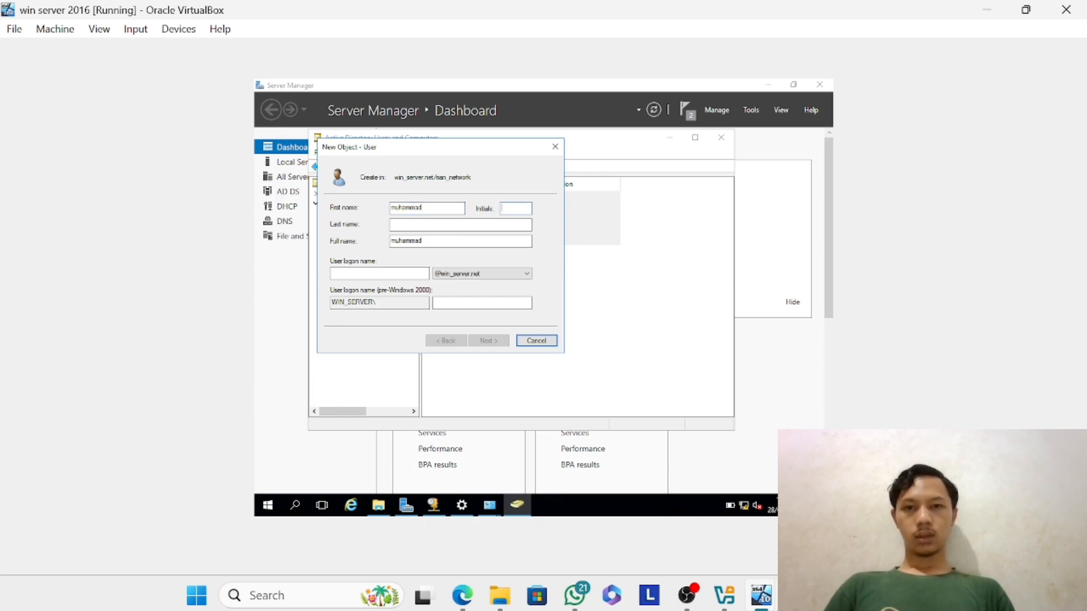
type("my")
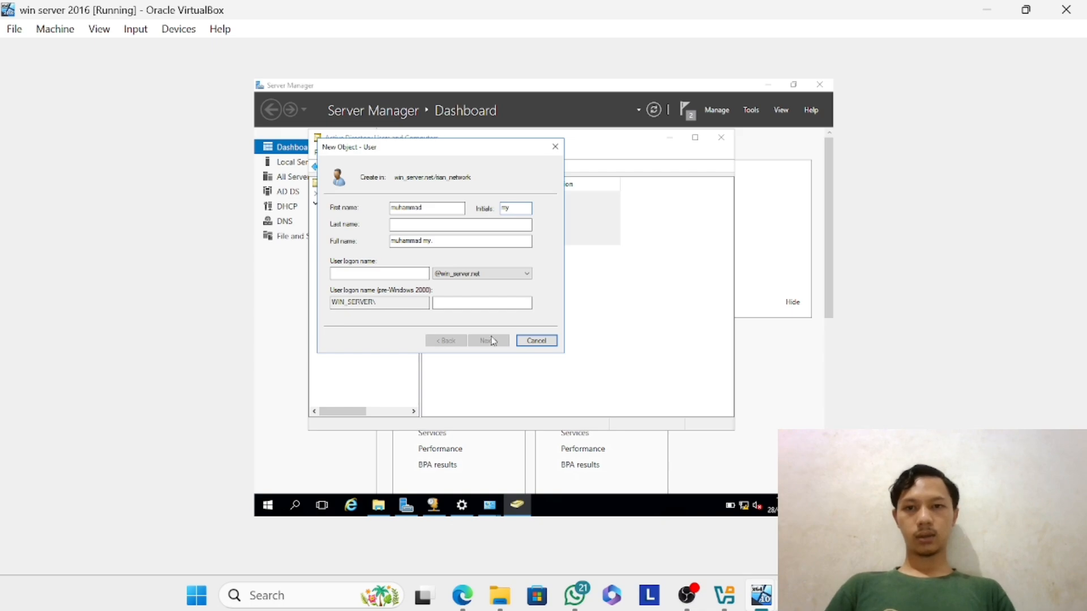
left_click(475, 225)
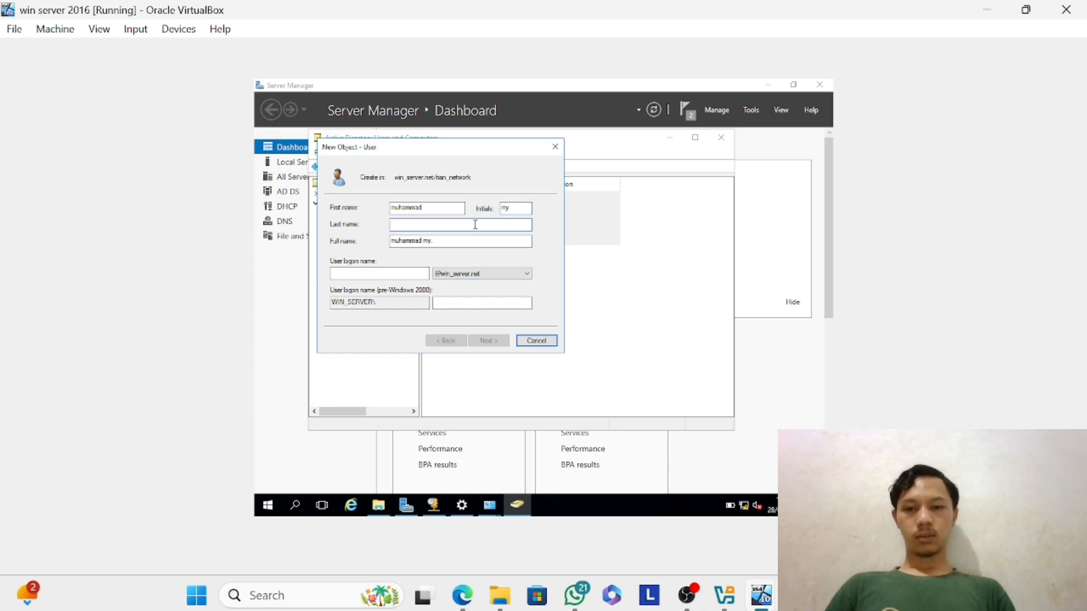
type("yanti")
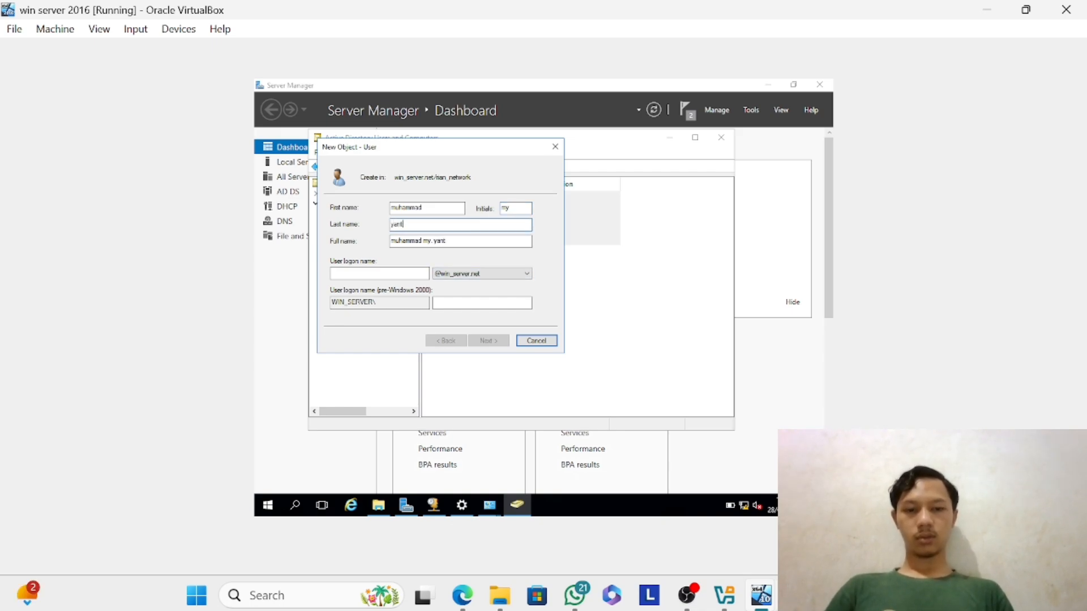
key("BackSpace")
type("o")
Set the third user's logon name to my and continue to the password settings.
left_click(400, 272)
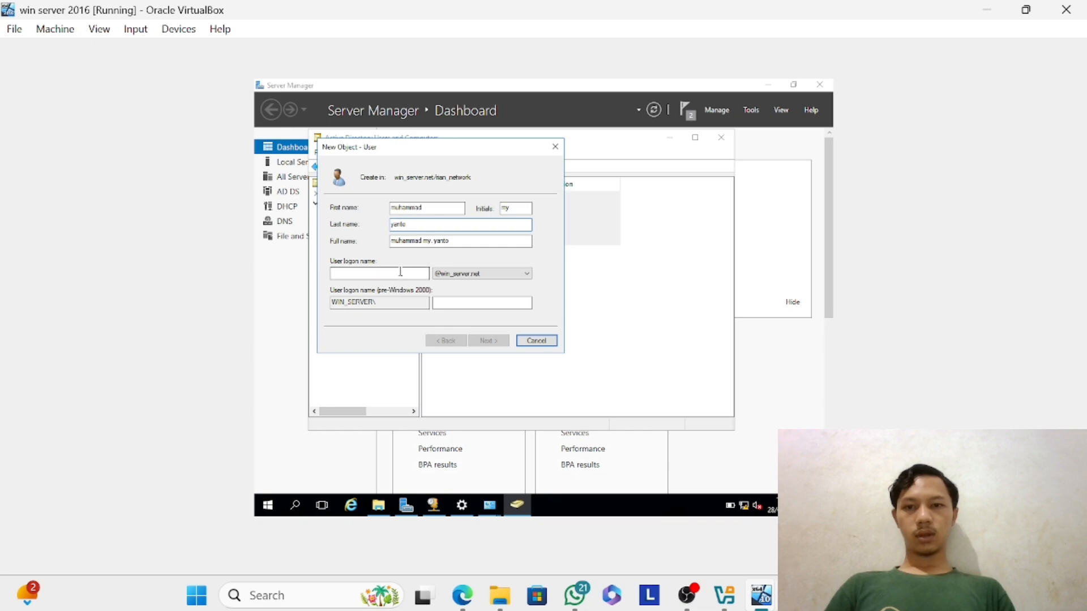
type("my")
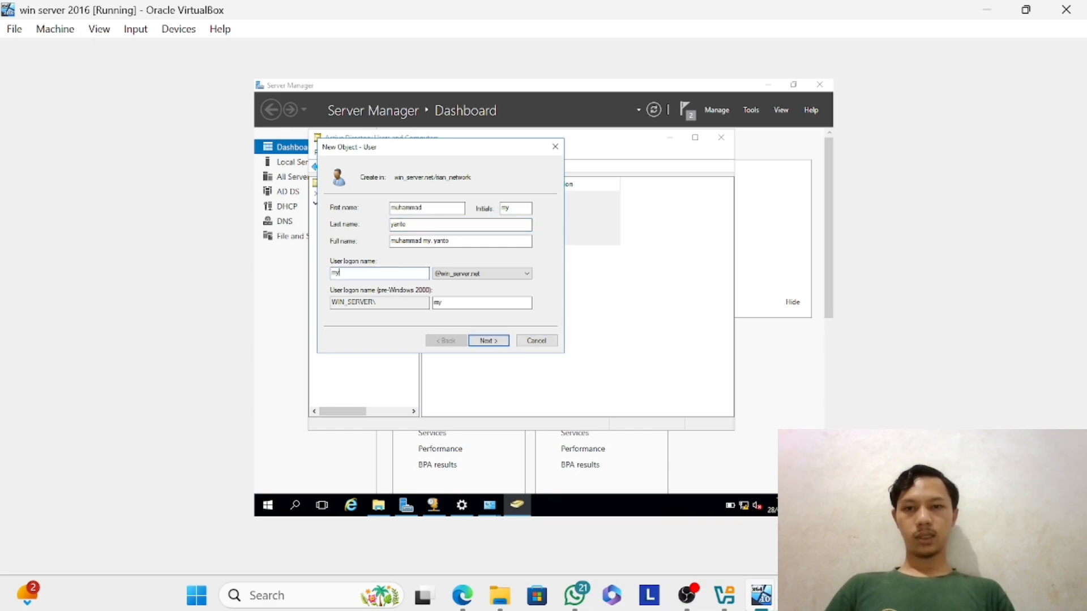
left_click(494, 342)
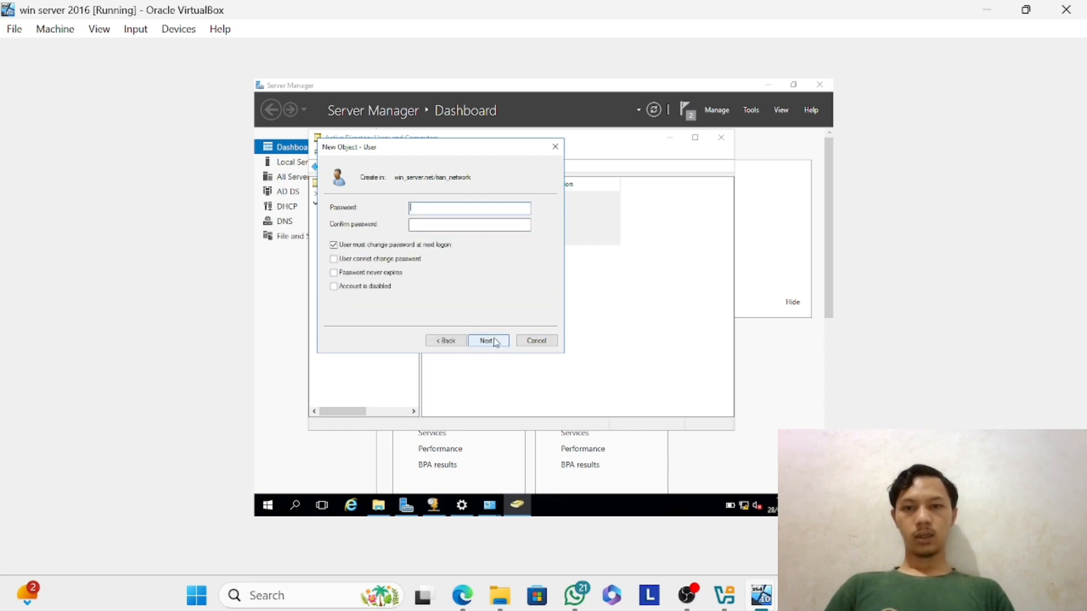
Enter and confirm the third user's account password and try to create the user with the default account options.
type("••••••••")
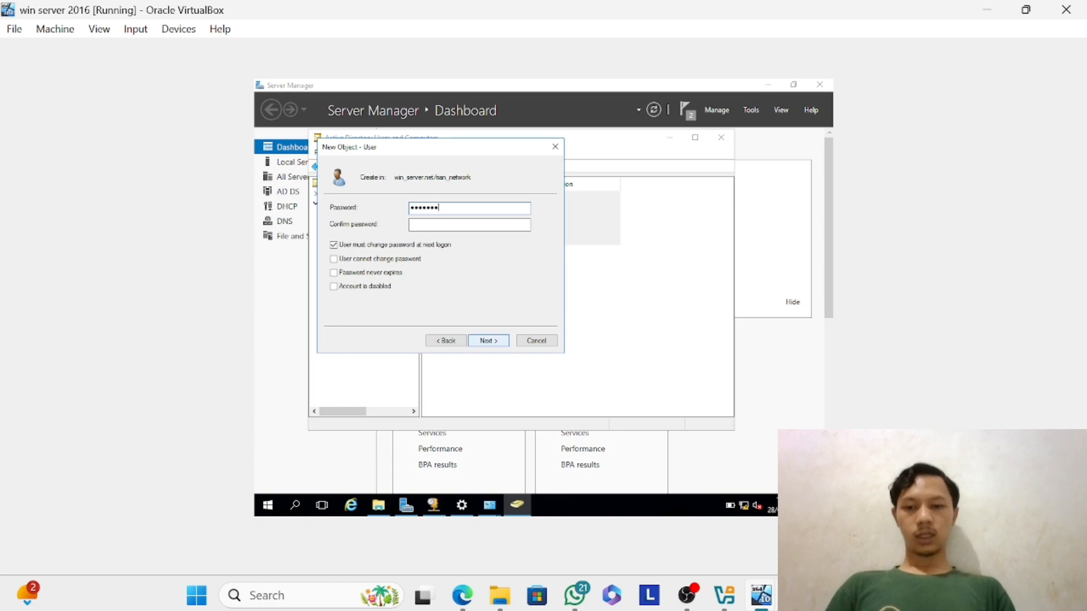
type("•")
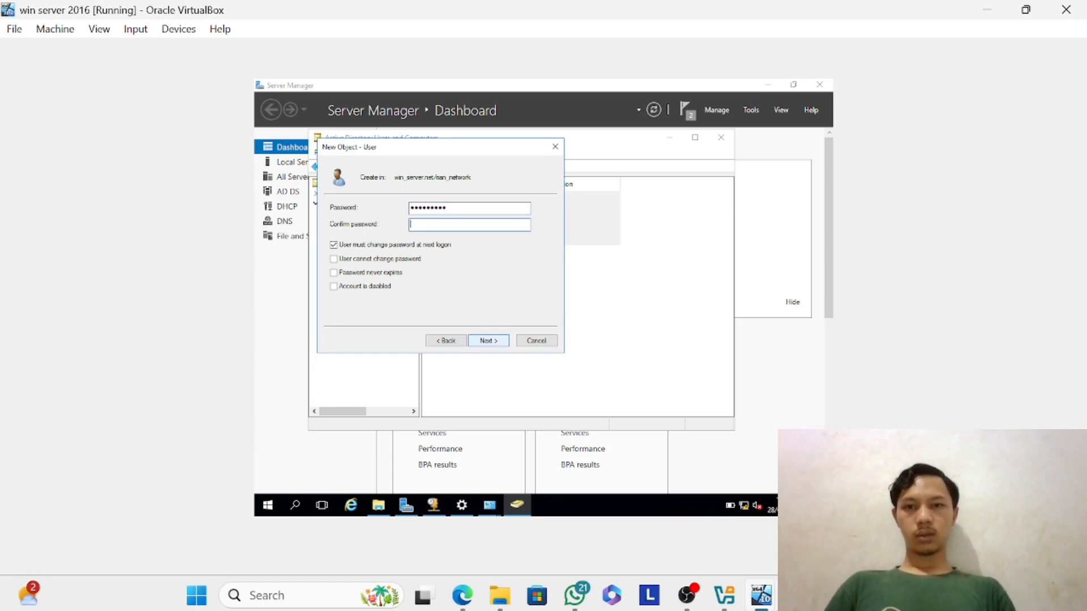
type("•••••••")
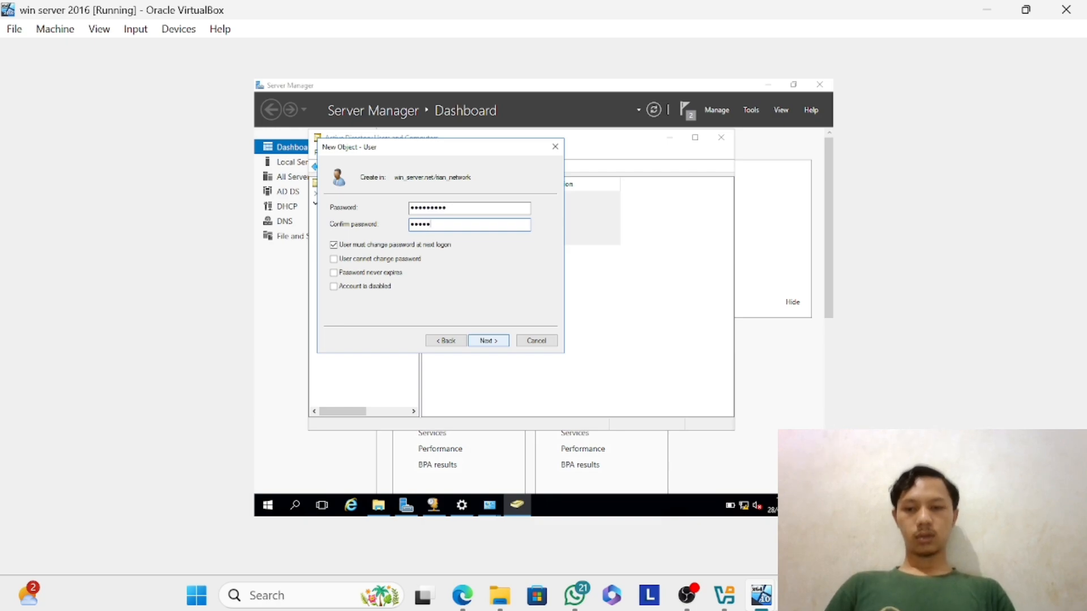
type("•")
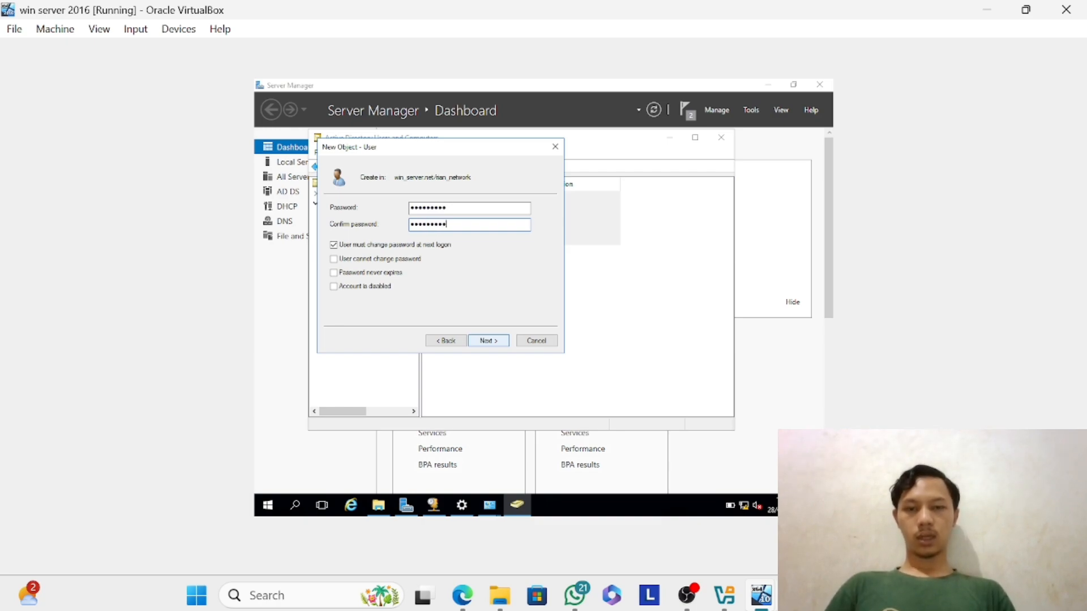
left_click(488, 340)
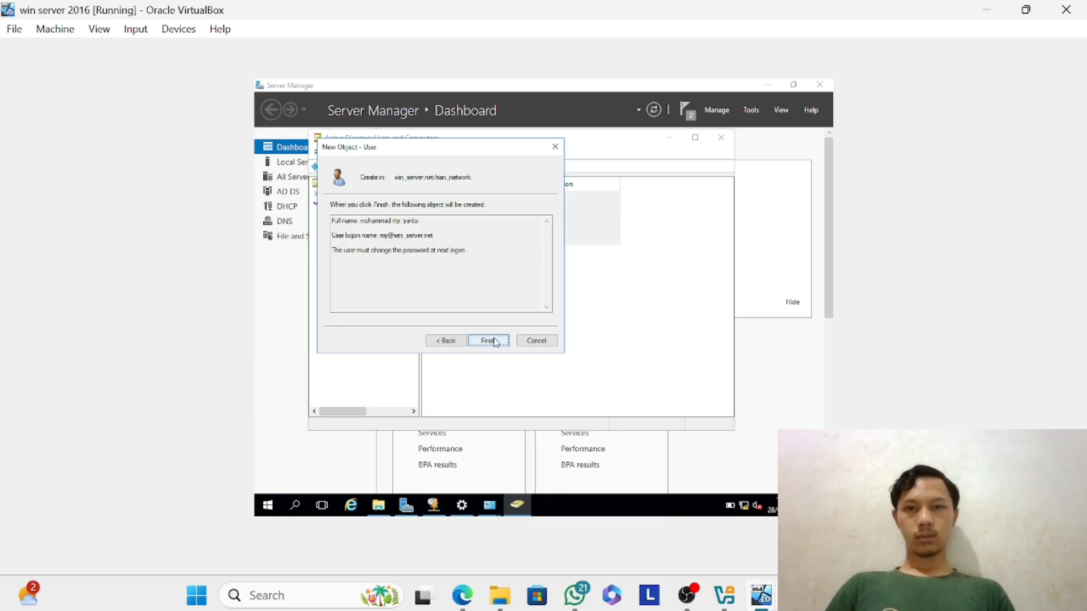
left_click(490, 340)
key("Return")
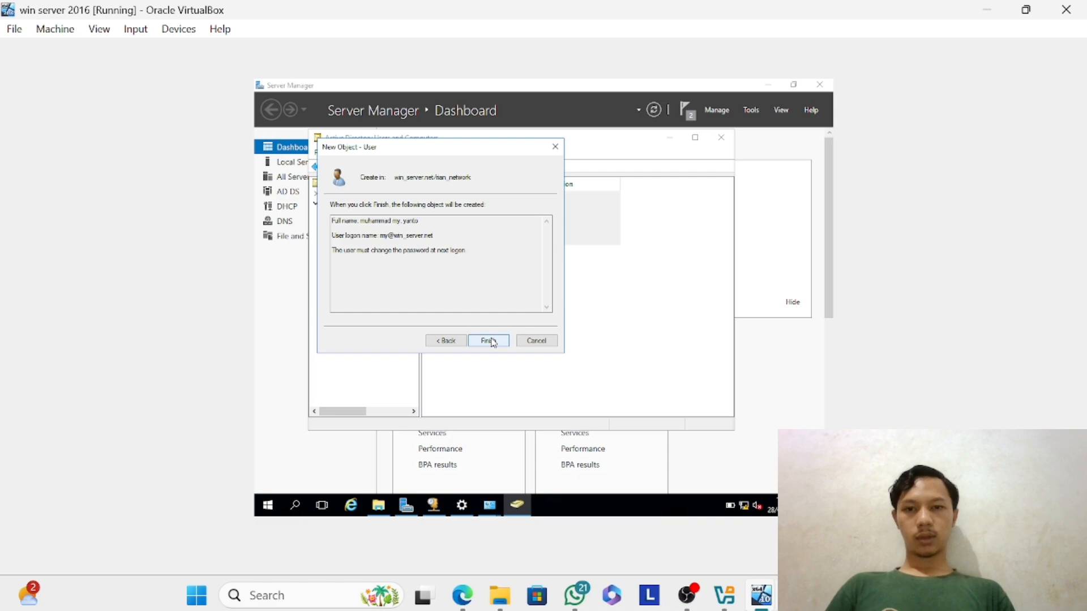
Return to the password settings, enter and confirm a different account password, and try to create the third user again.
left_click(456, 344)
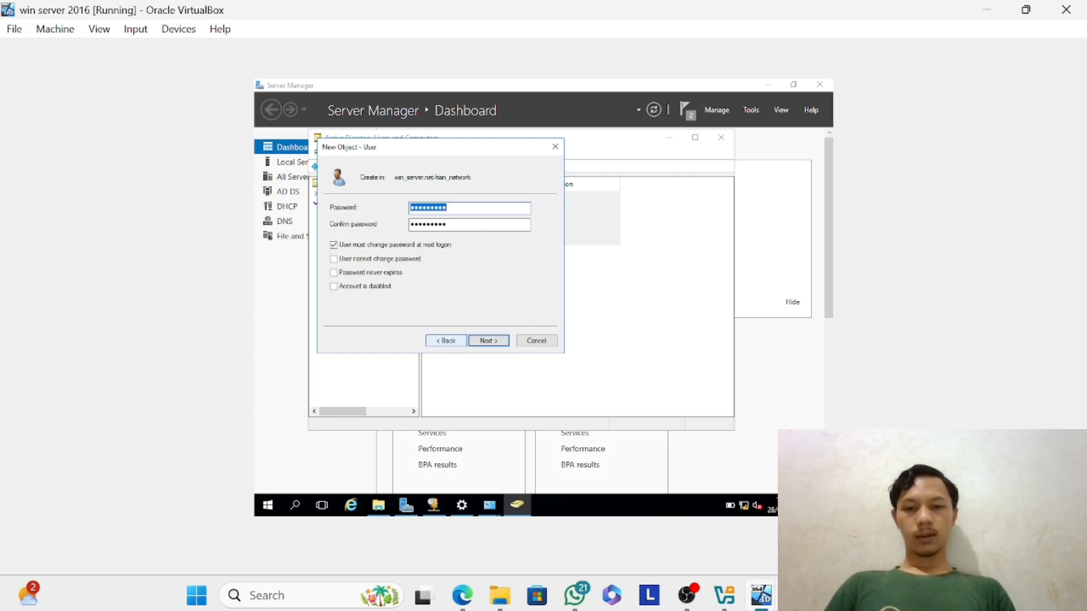
type("••••")
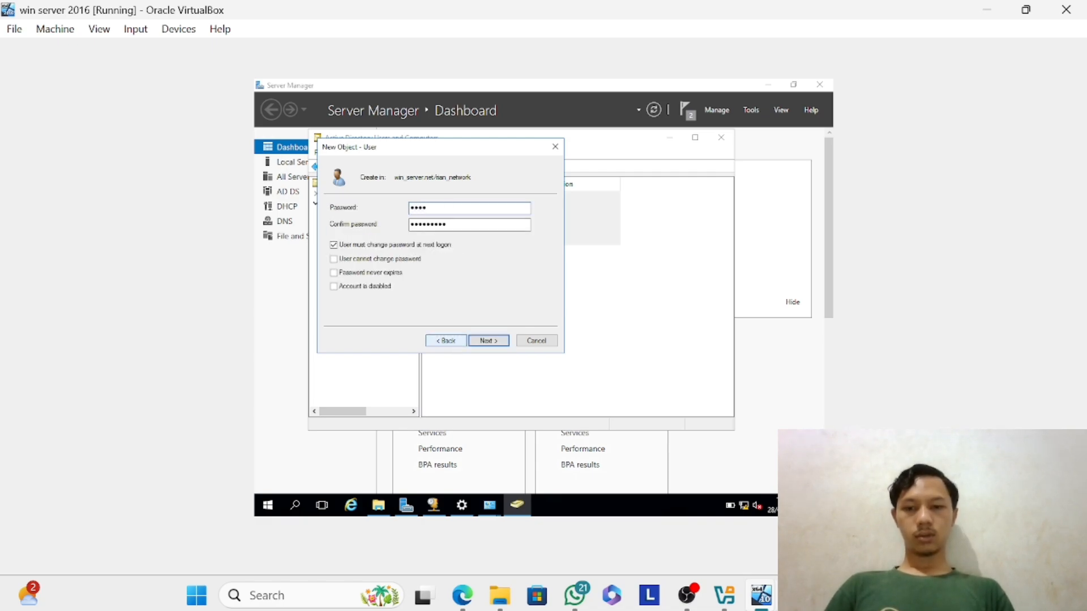
type("••")
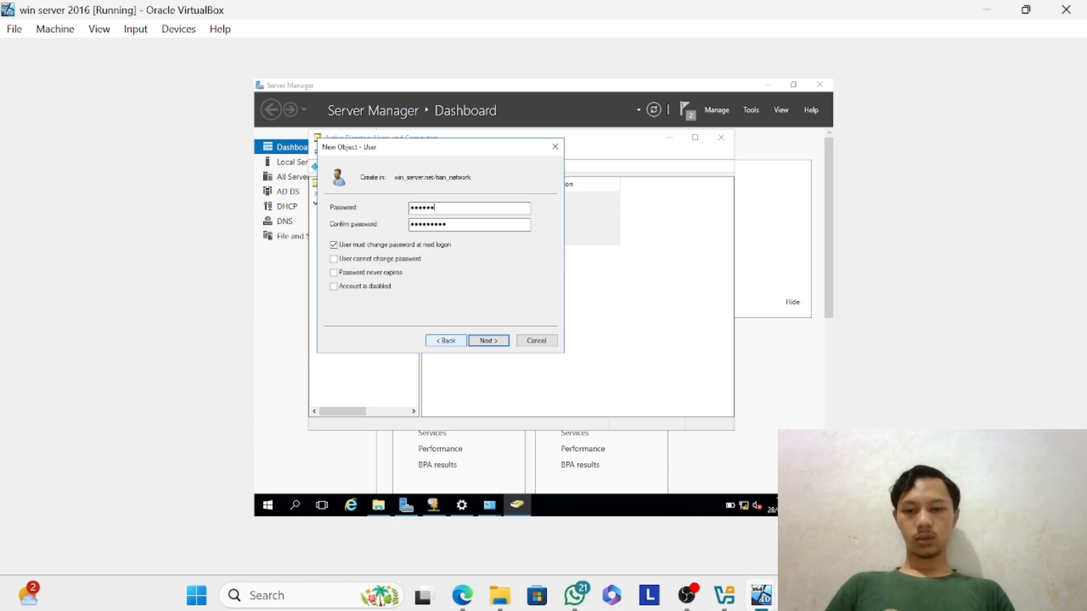
type("•")
key("Tab")
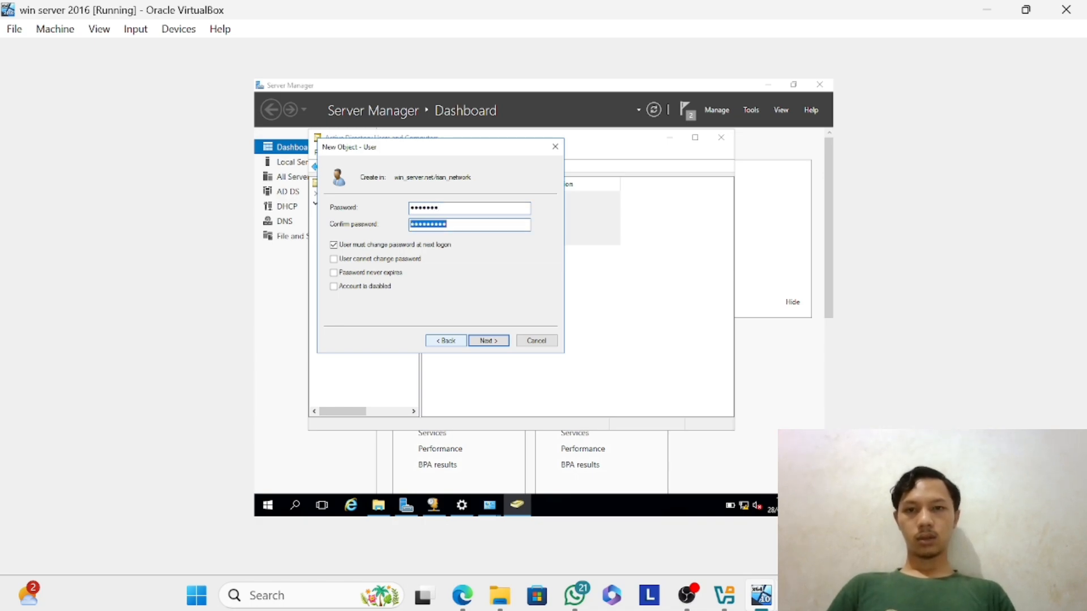
type("••")
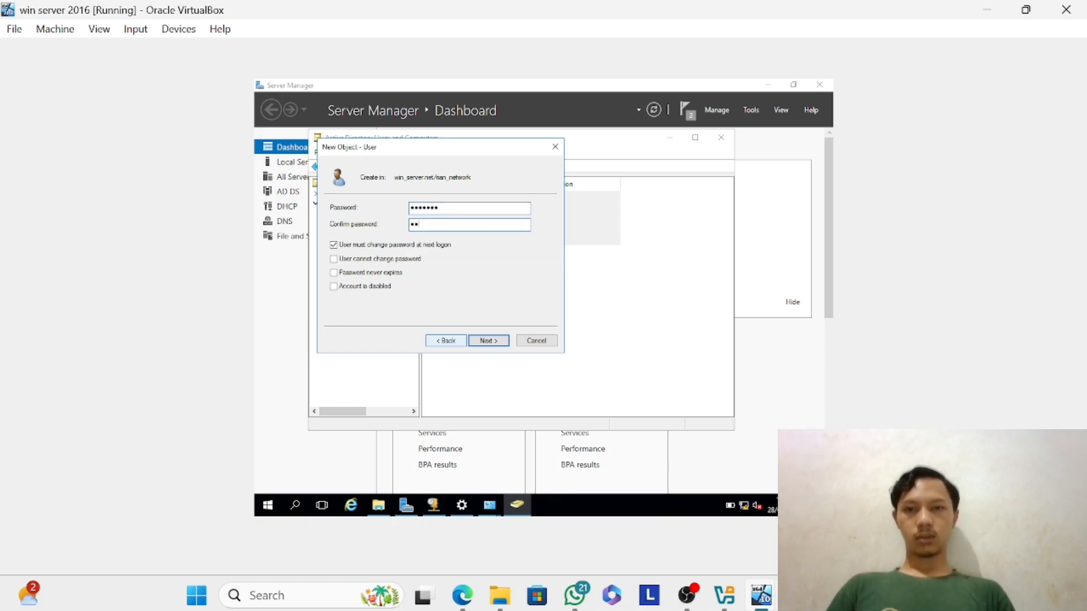
type("••••")
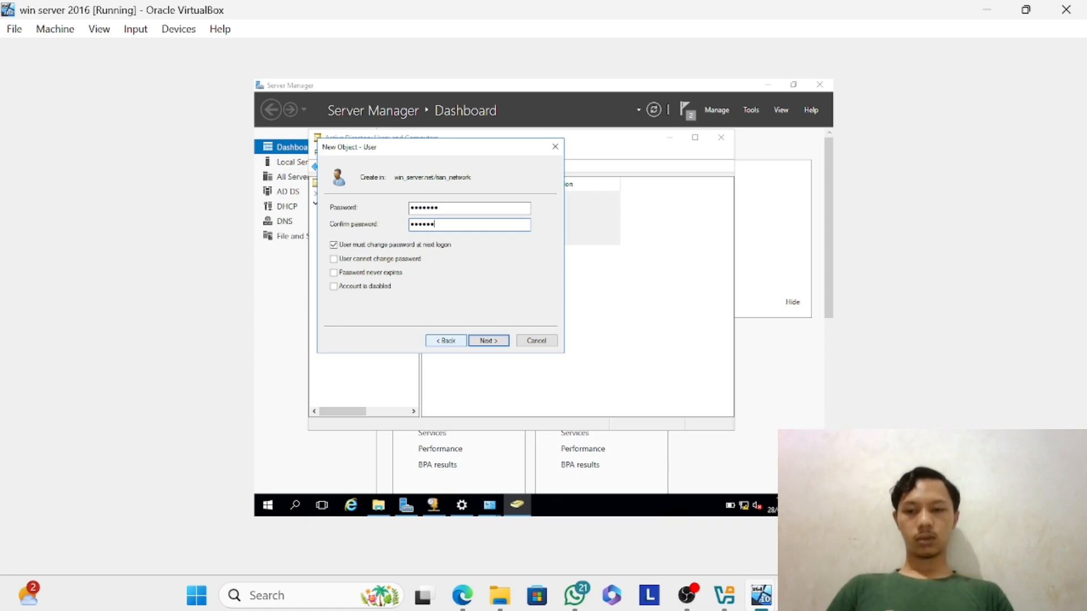
type("•")
key("Return")
key("Return")
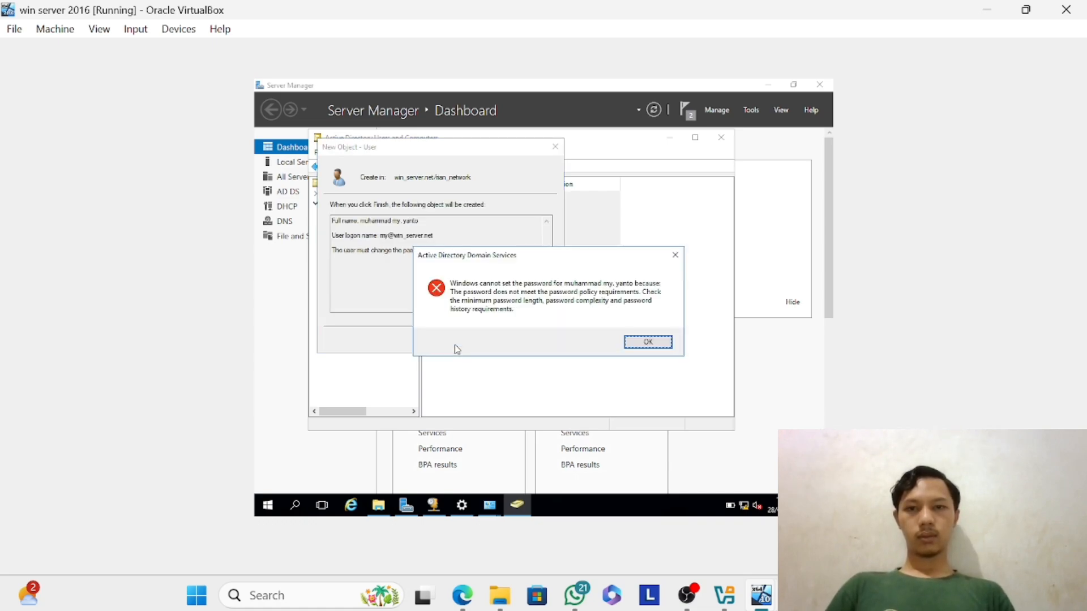
key("Return")
Go back to the third user's password settings, edit the password and its confirmation, and try to continue.
left_click(446, 340)
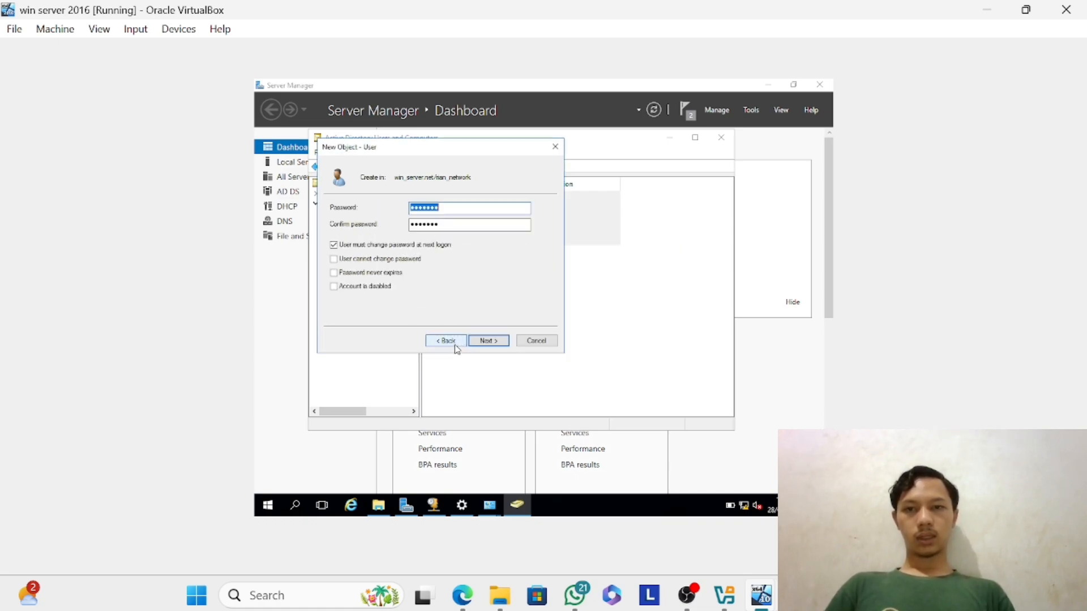
left_click(416, 208)
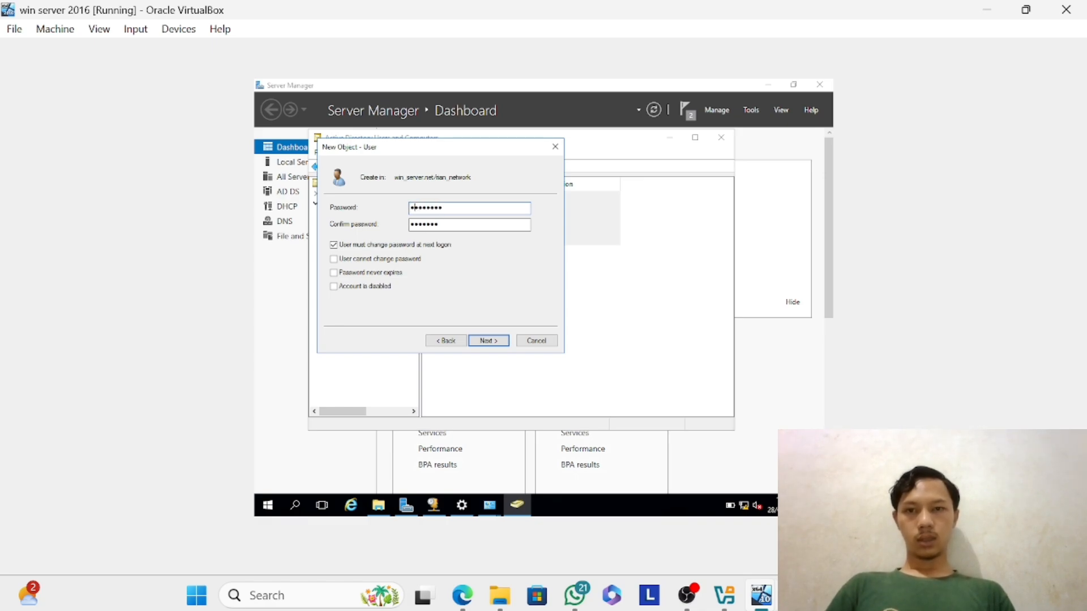
key("Tab")
left_click(416, 210)
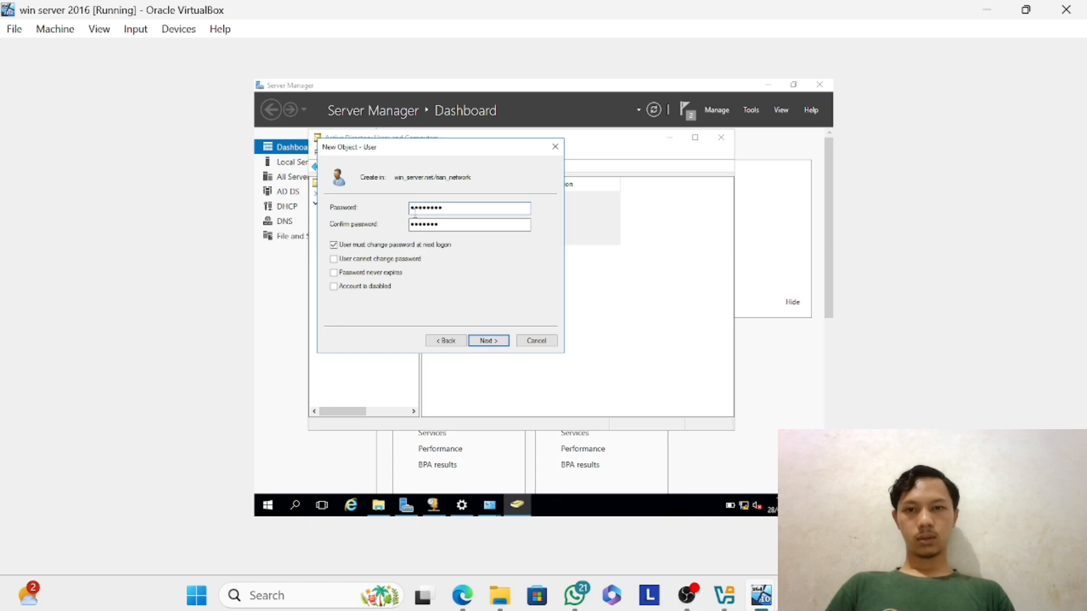
left_click(411, 225)
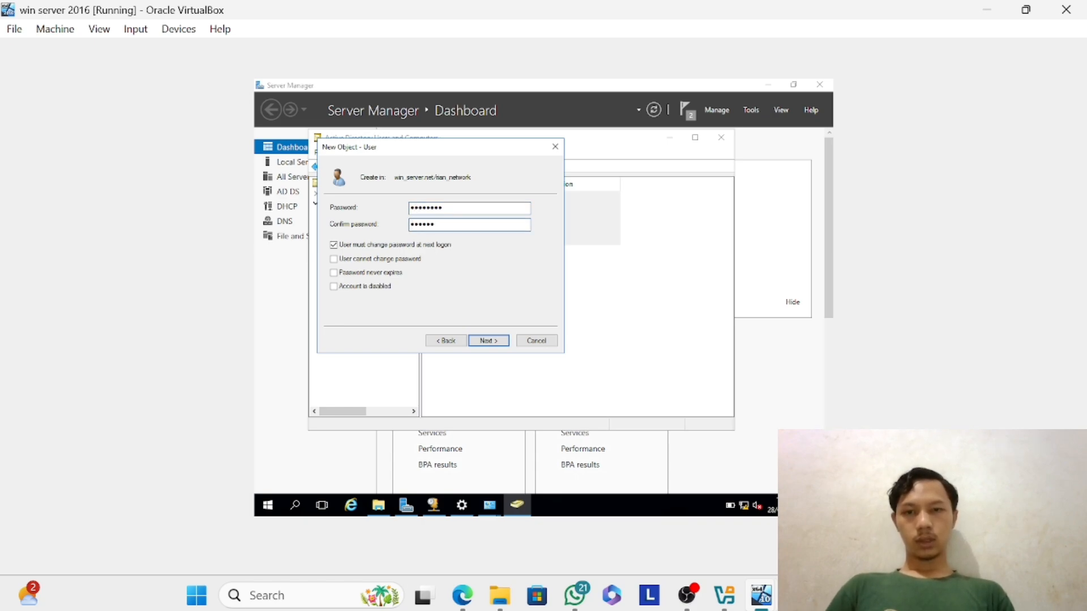
left_click(487, 340)
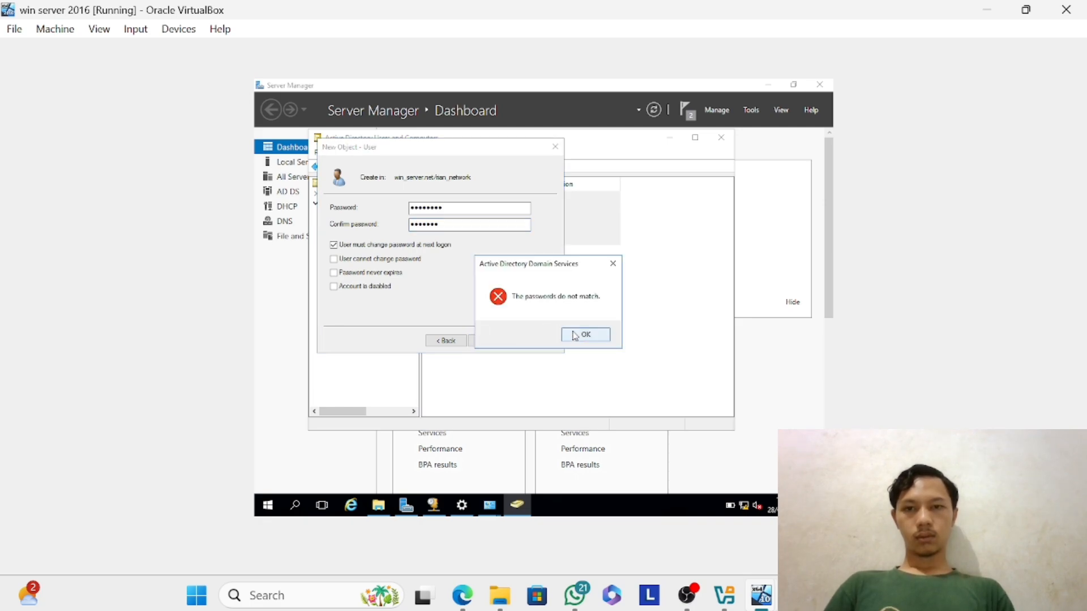
left_click(586, 335)
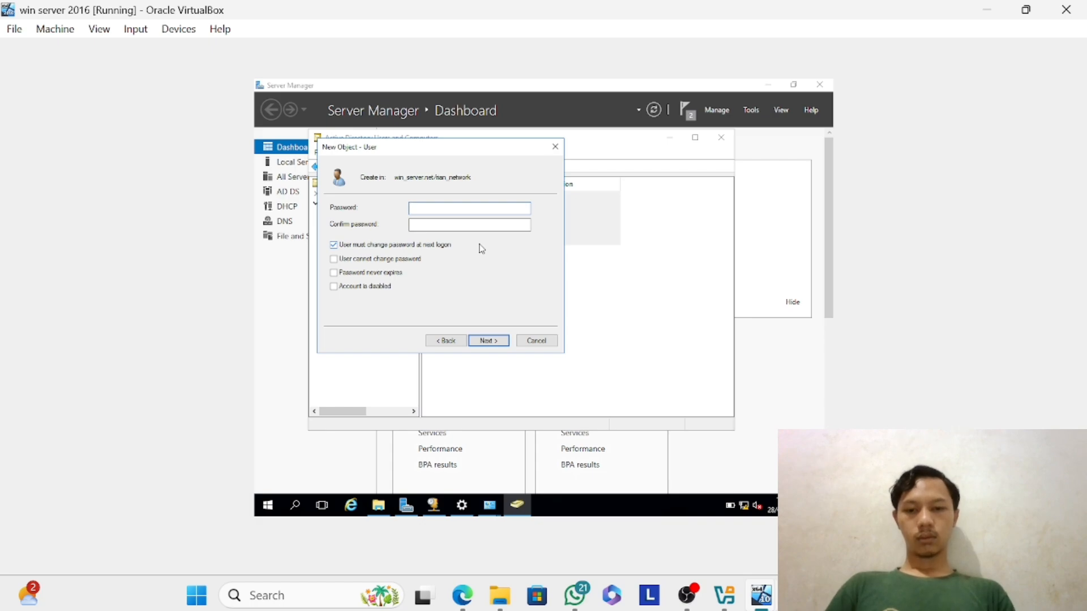
Enter and confirm a new account password for the third user and try to create the account.
type("123456")
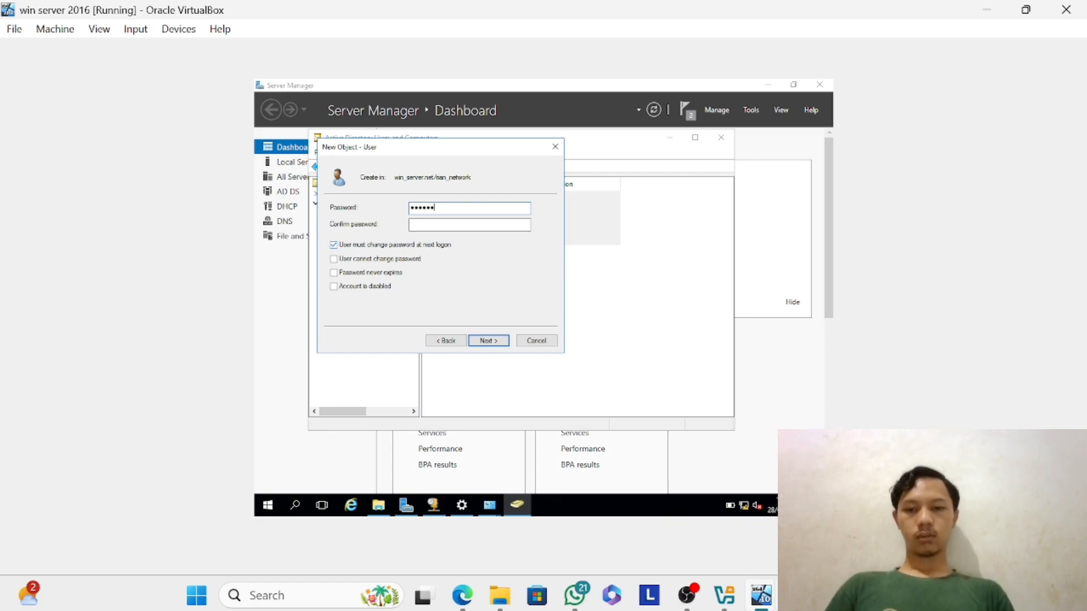
type("7")
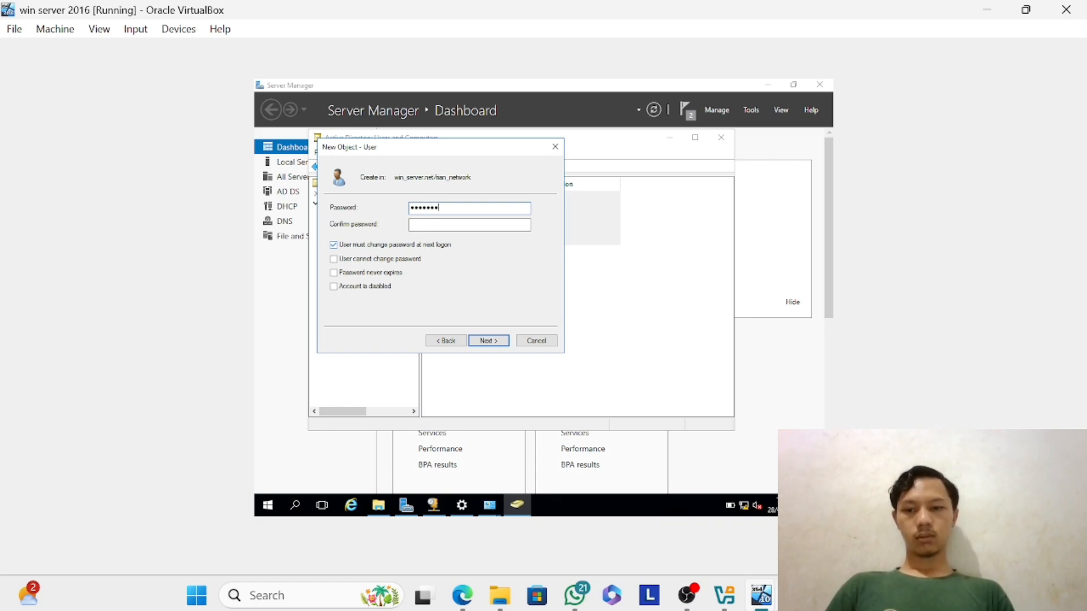
type("12345")
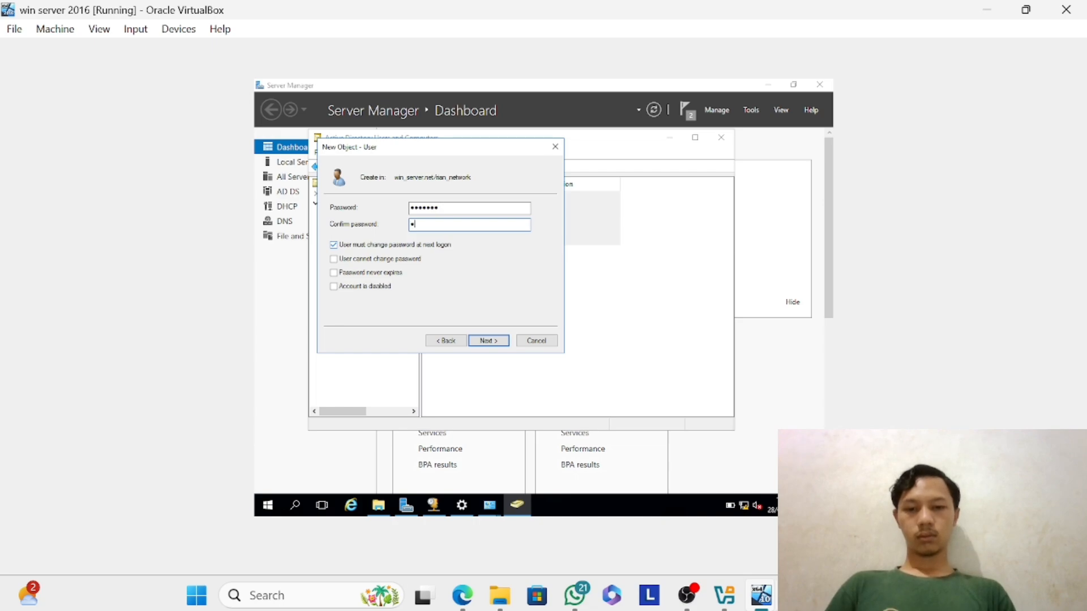
type("6")
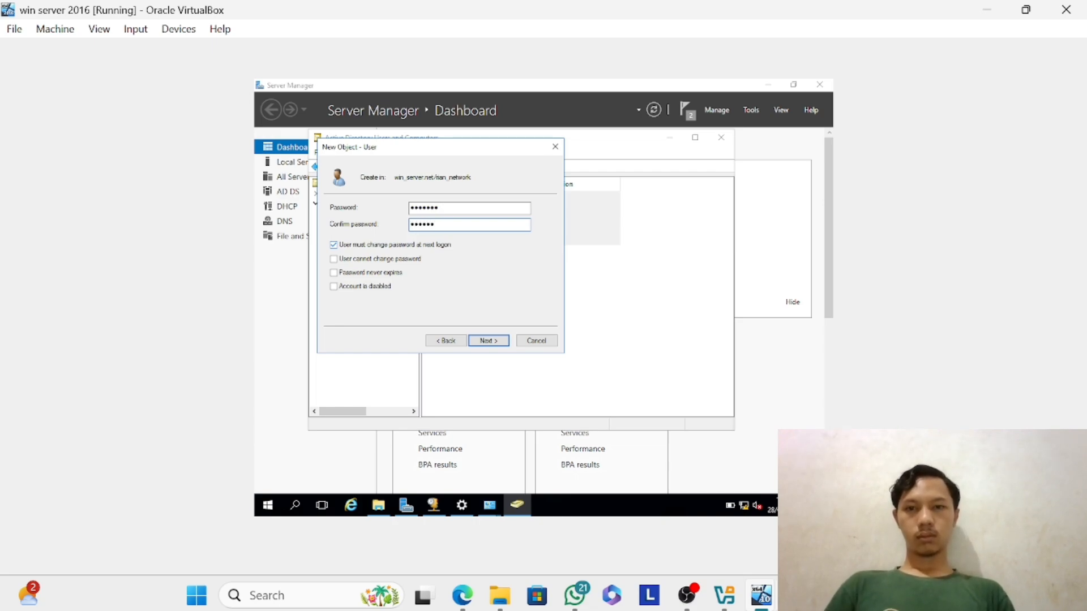
type("7")
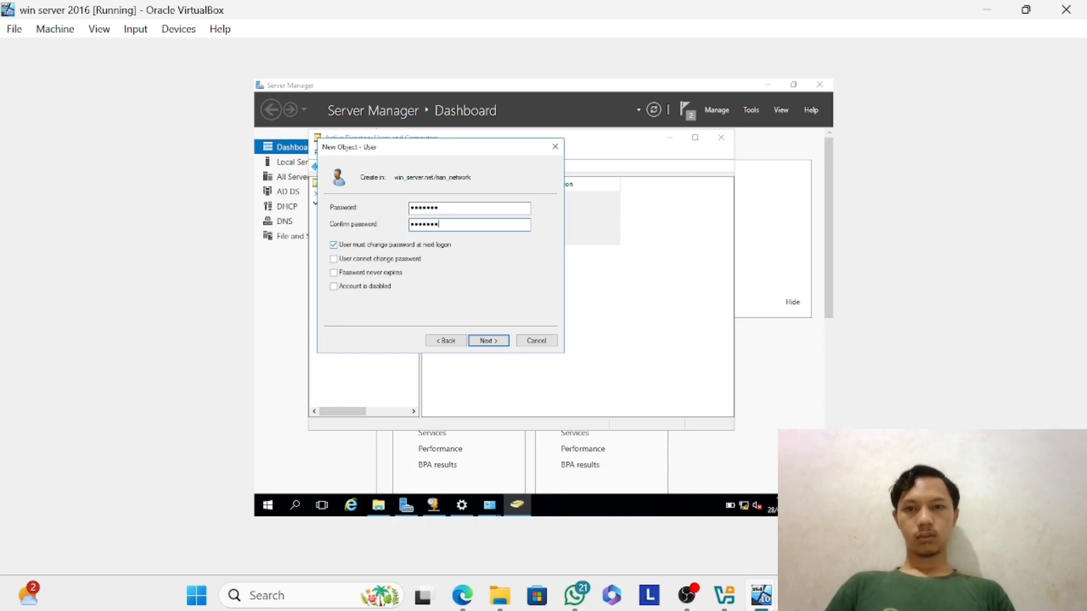
left_click(493, 341)
left_click(489, 341)
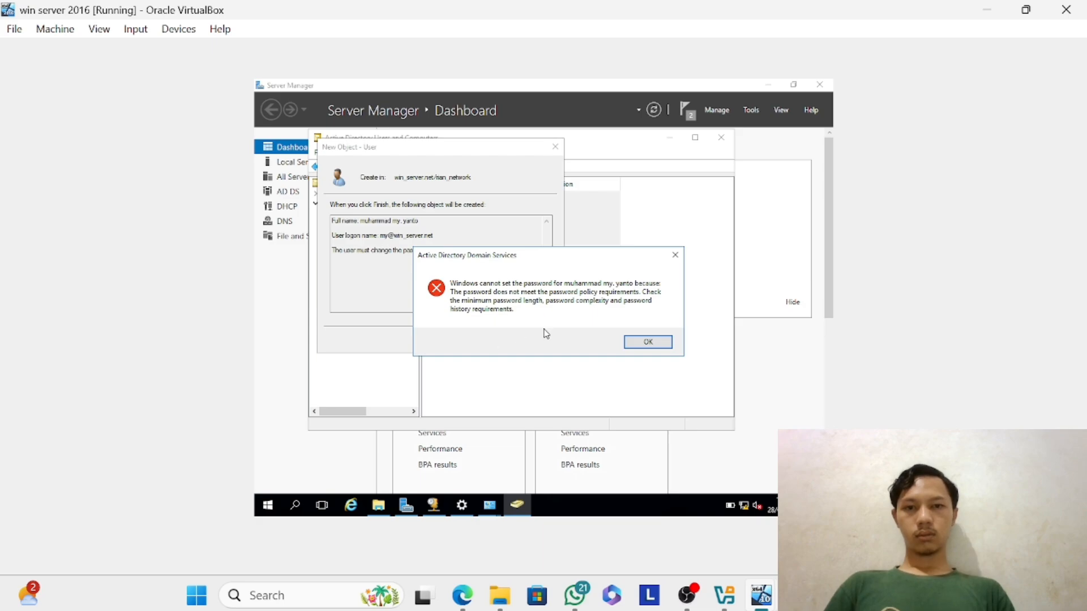
left_click(637, 341)
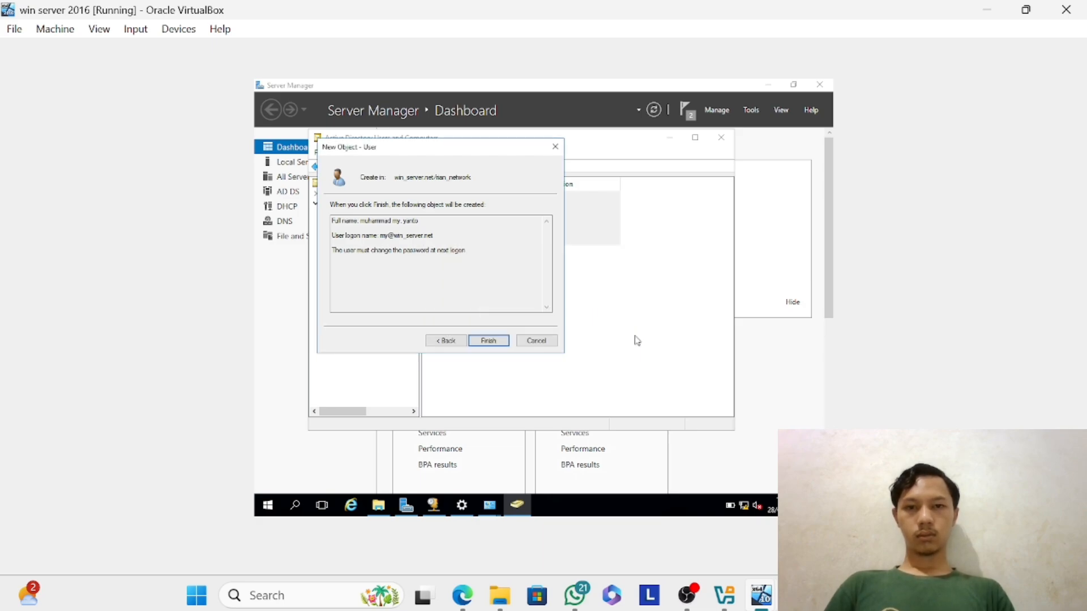
Return to the third user's password settings, replace the password and its confirmation, and try to create the account again.
left_click(445, 342)
key("BackSpace")
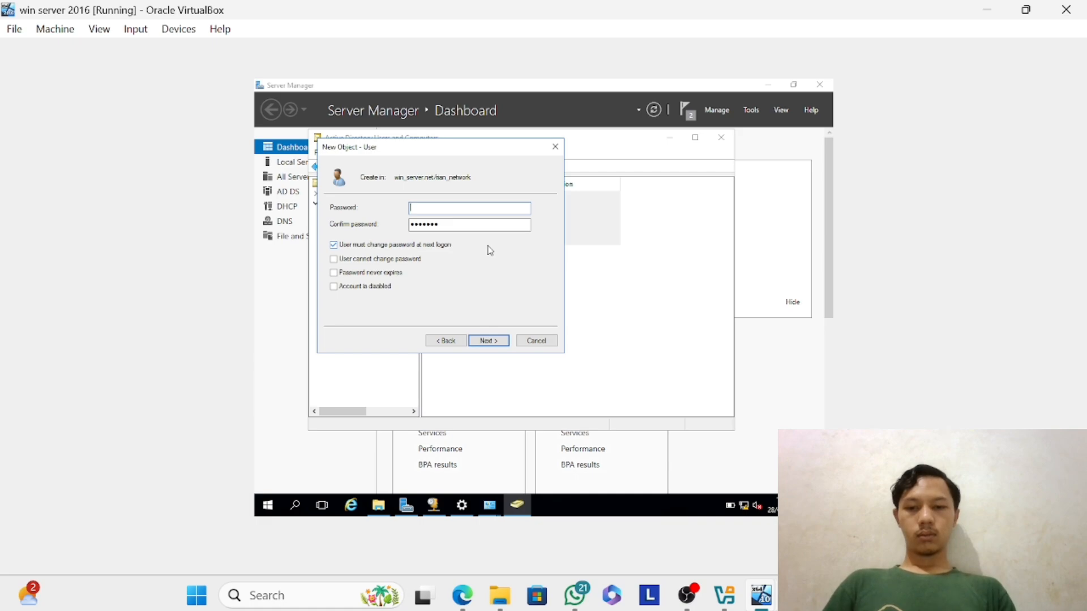
type("P")
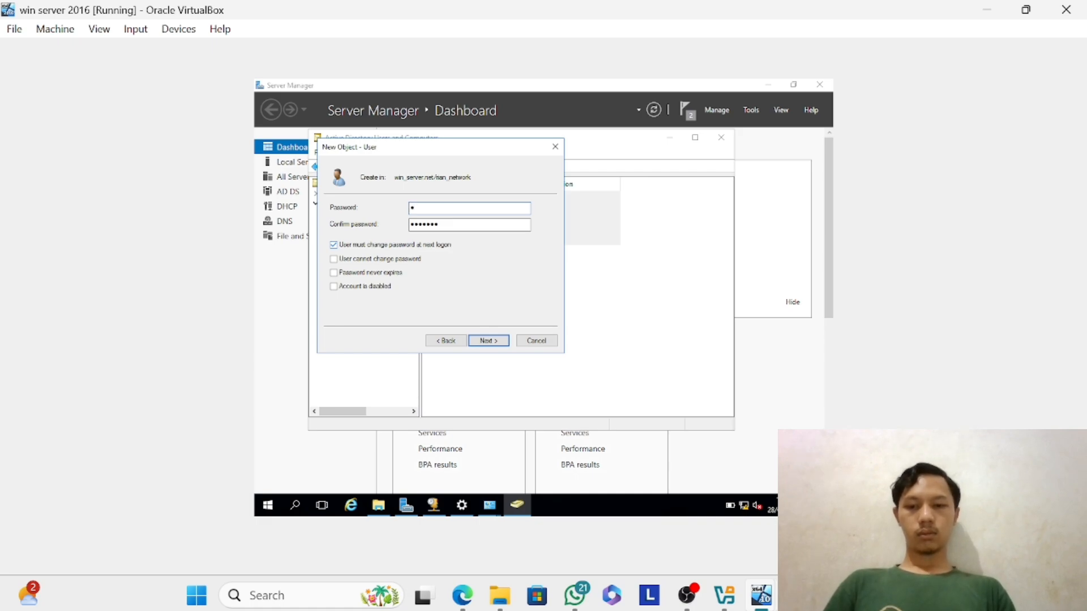
type("assw")
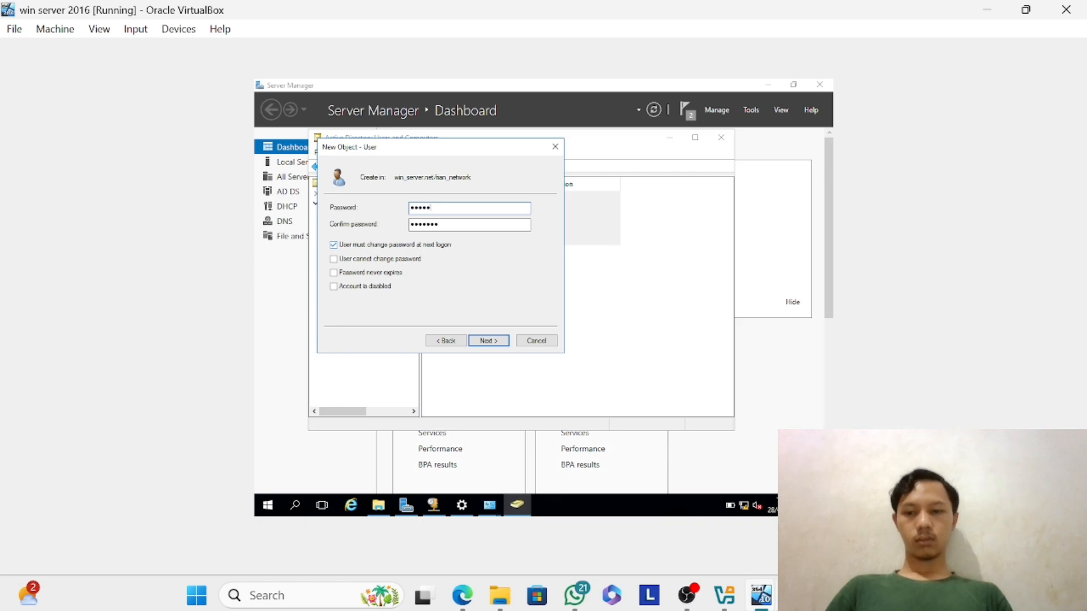
key("BackSpace")
key("BackSpace")
key("BackSpace")
key("BackSpace")
key("BackSpace")
type("•••••")
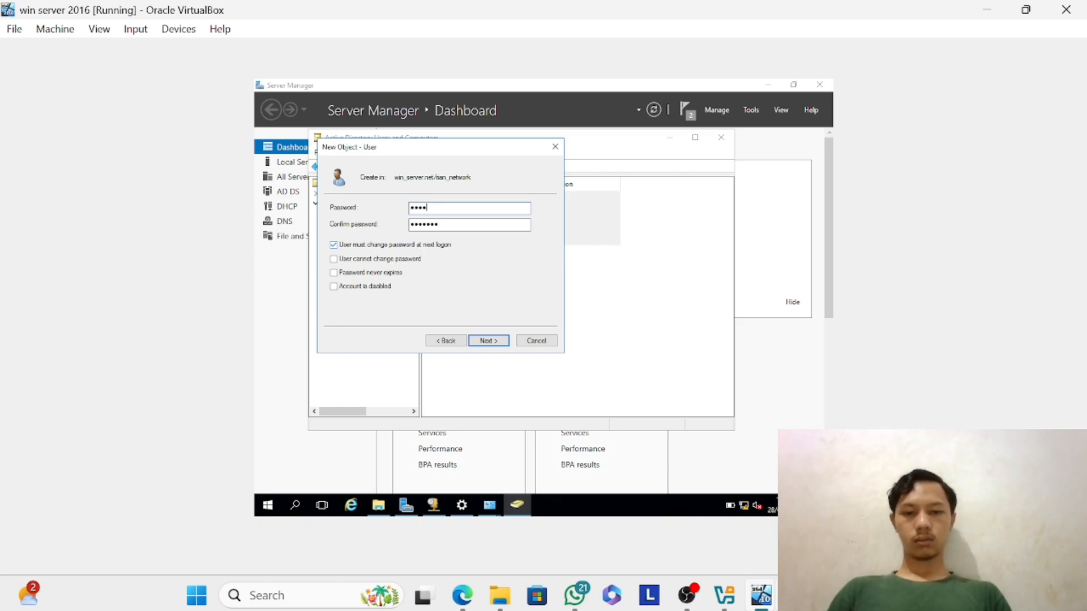
type("••")
key("Tab")
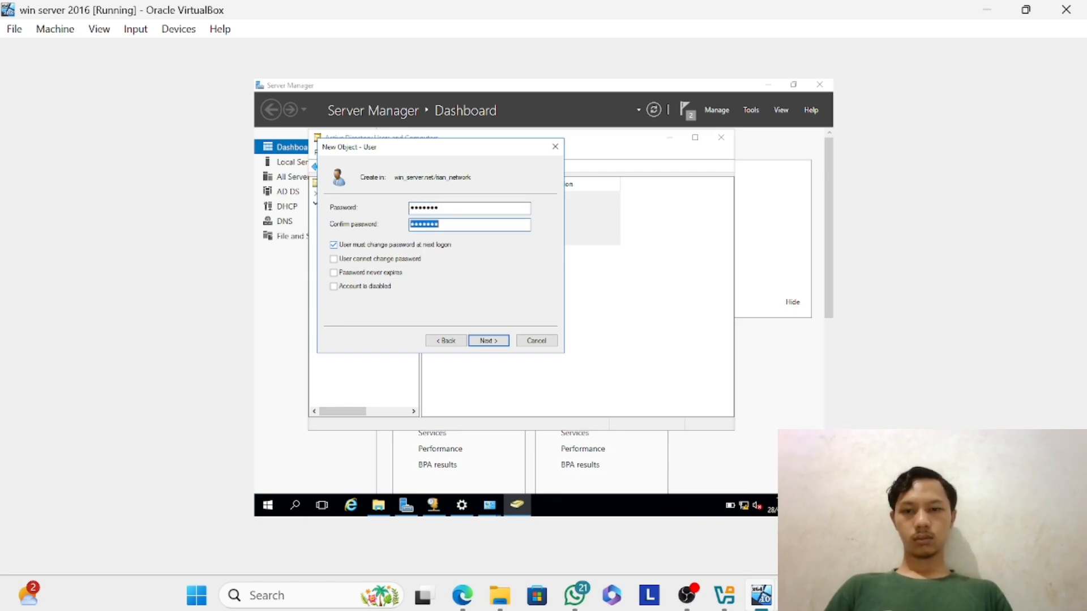
type("•••••••")
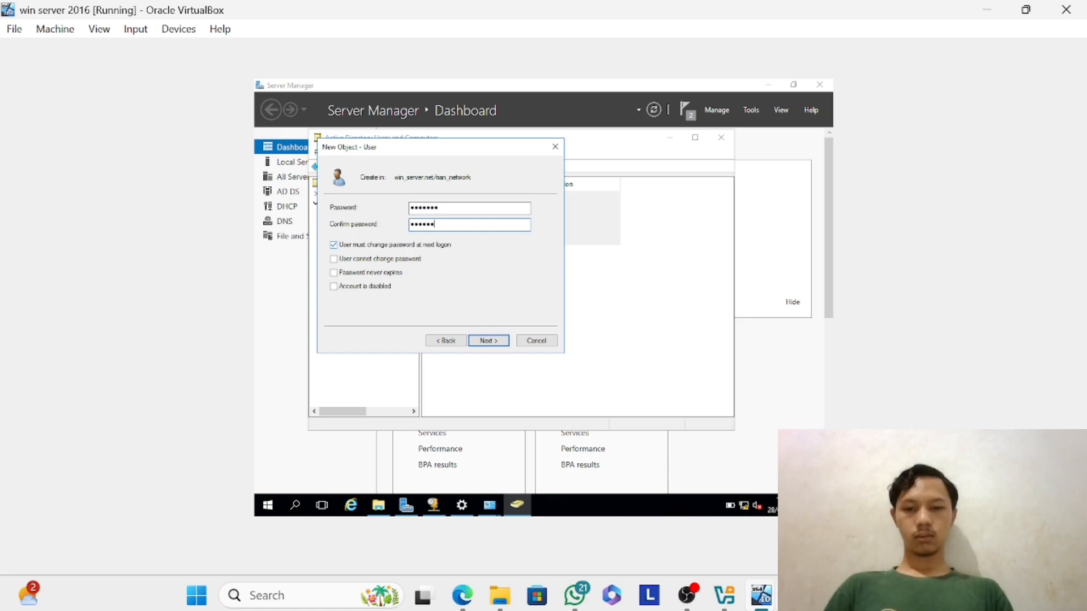
key("Return")
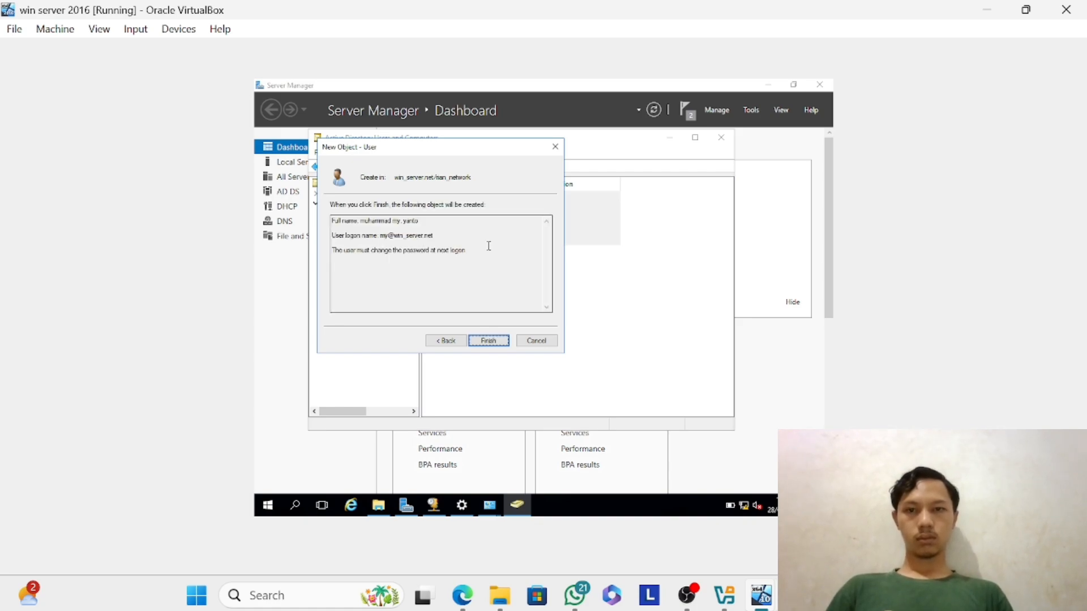
key("Return")
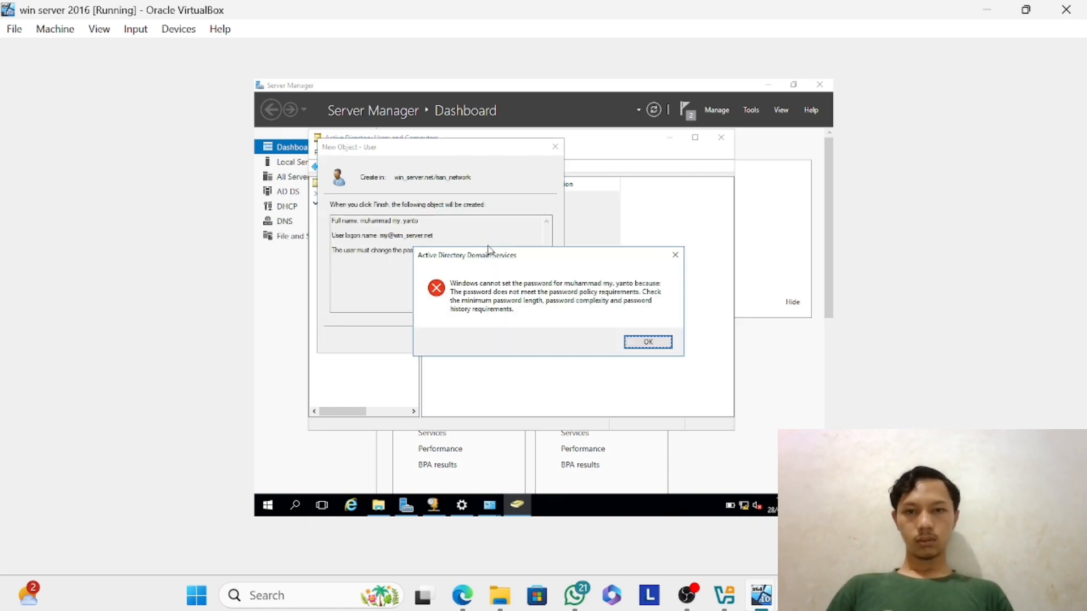
key("Return")
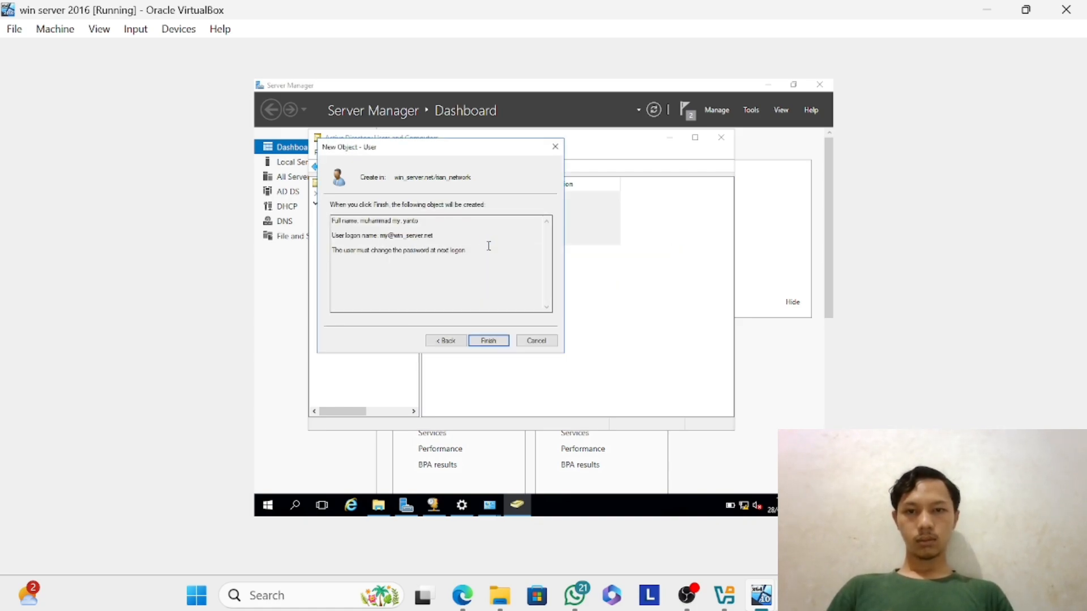
Go back to the password settings, enter and confirm a longer account password, and retry creating the third user.
left_click(451, 343)
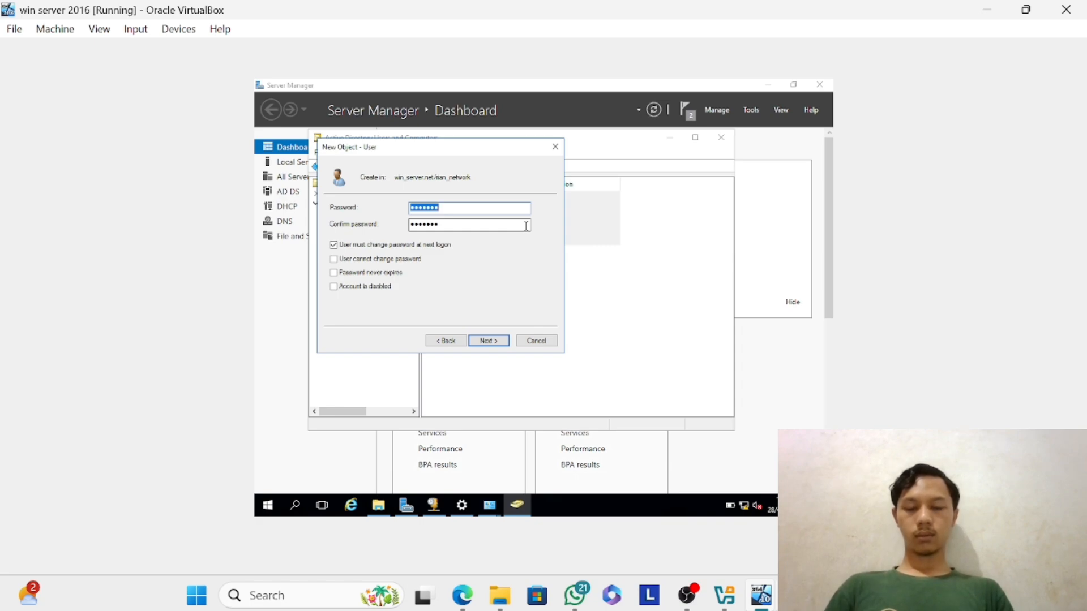
type("••••")
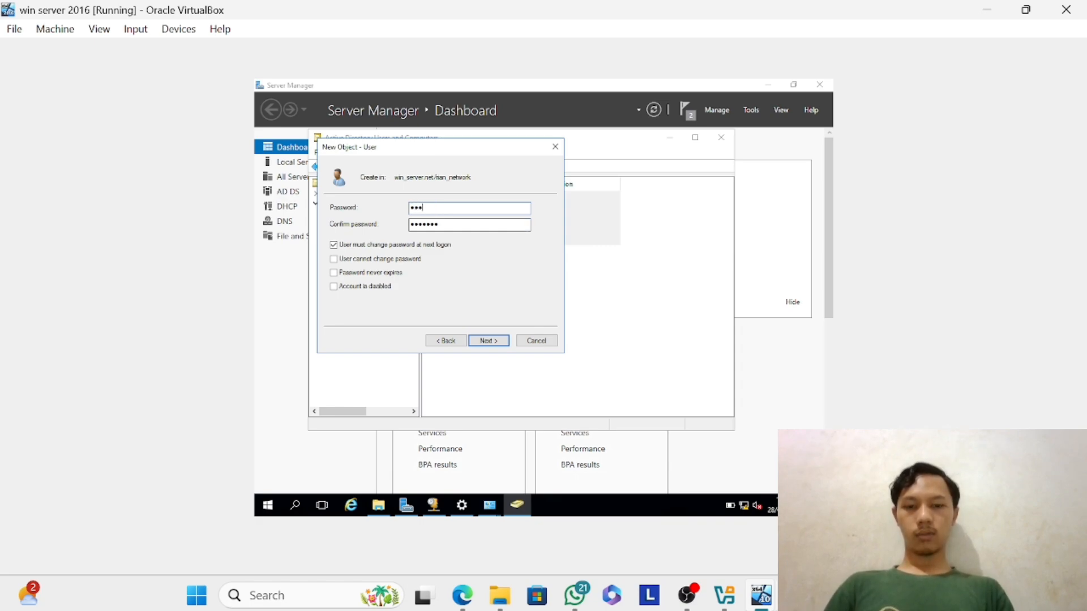
type("•••")
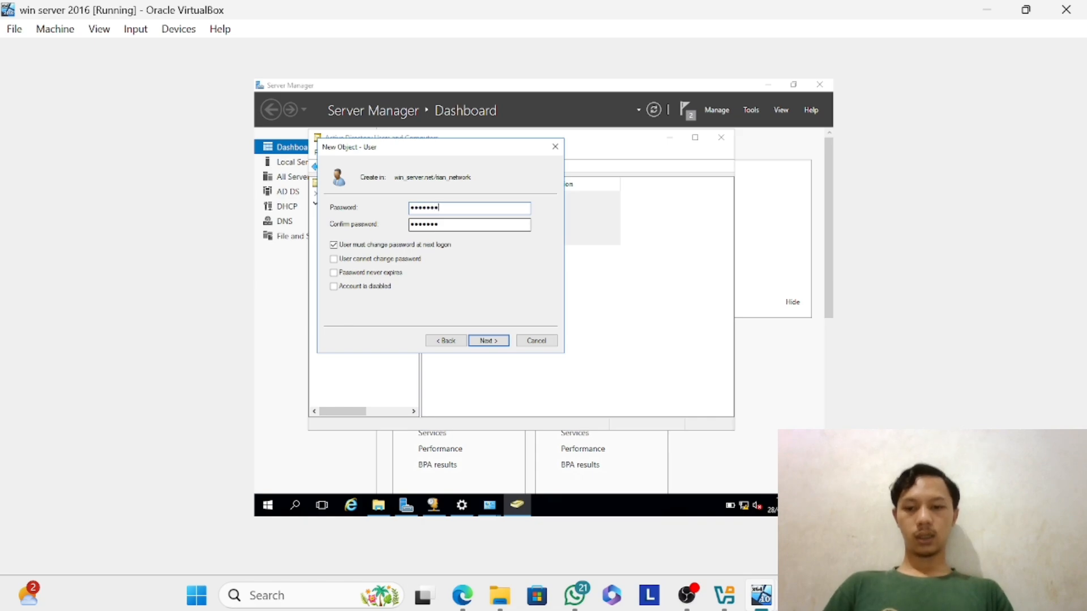
type("•••••")
key("Tab")
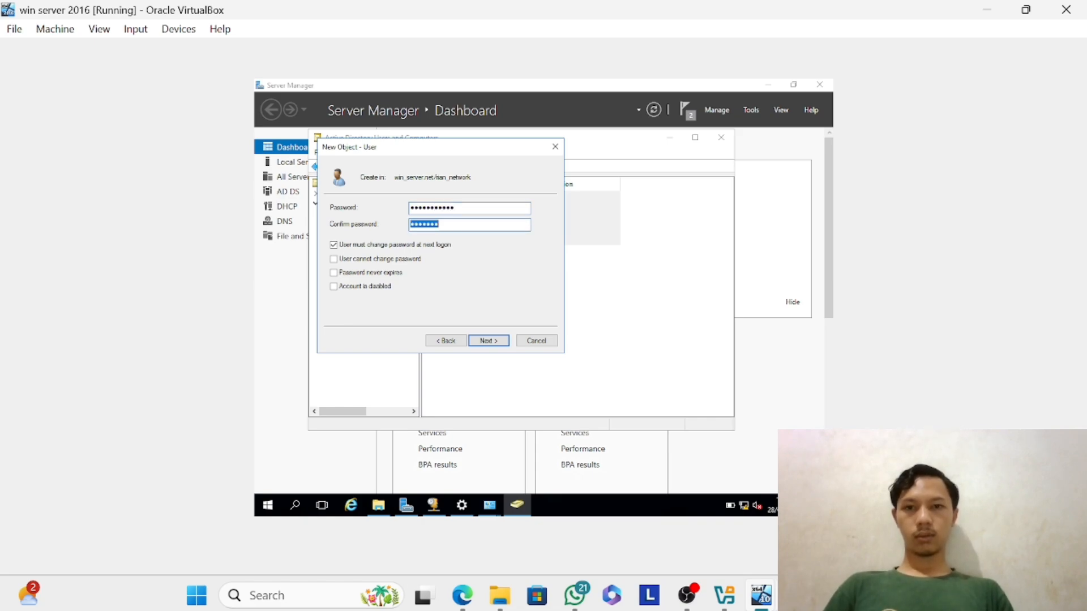
type("••••••")
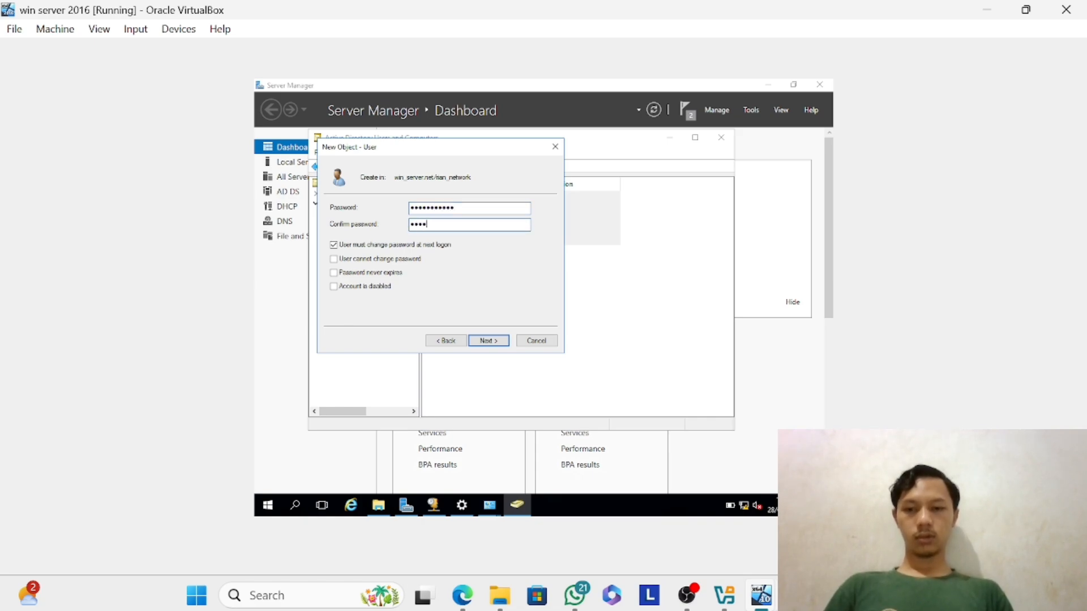
type("••••••")
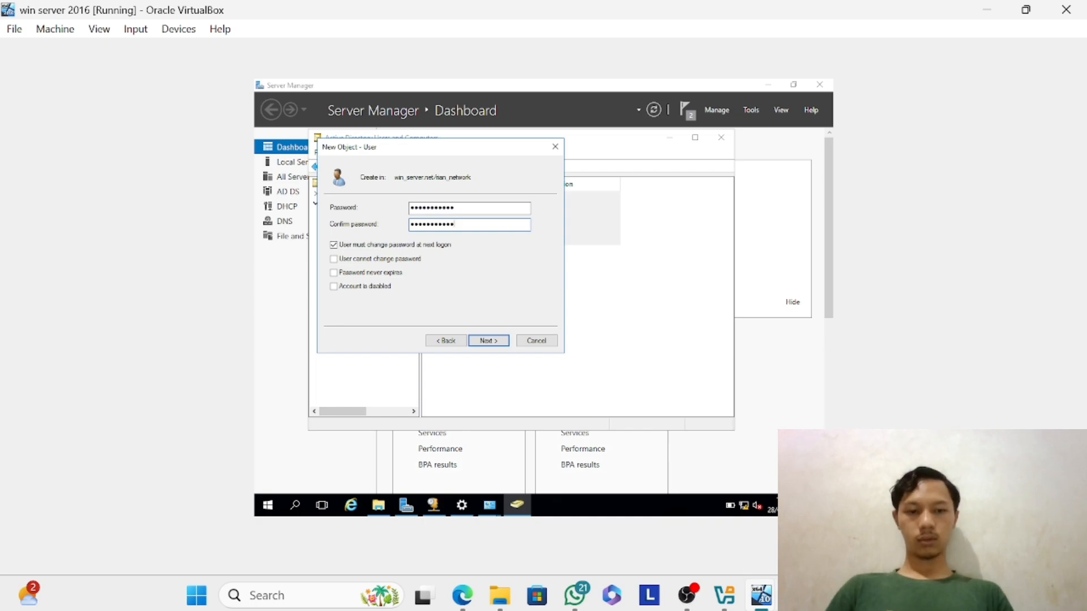
key("Return")
key("Return")
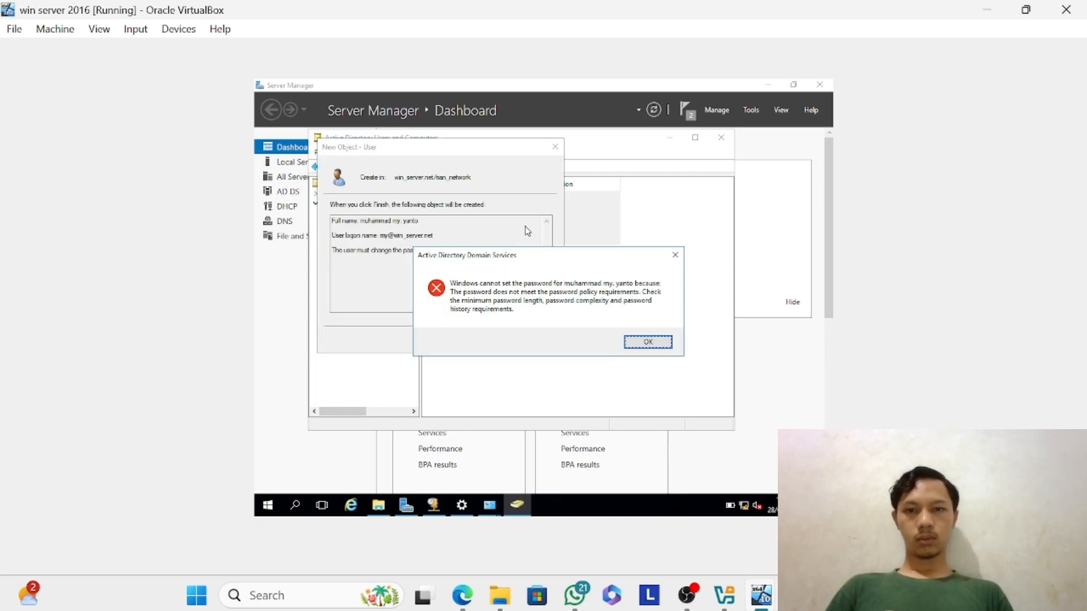
key("Return")
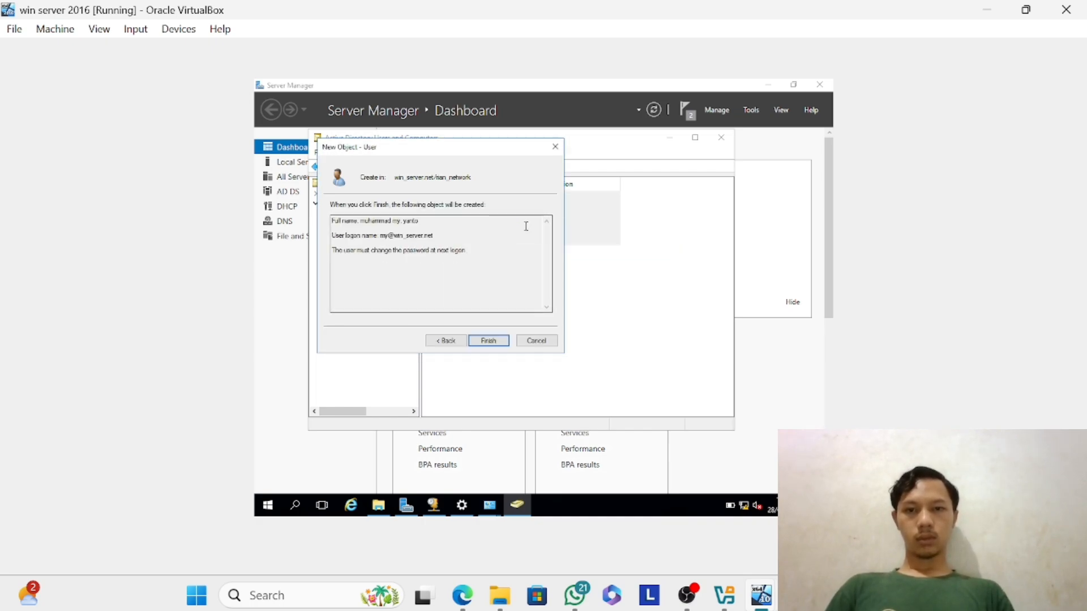
Revise the beginning of the third user's password and its confirmation, and create the user in the rian_network organizational unit.
left_click(447, 341)
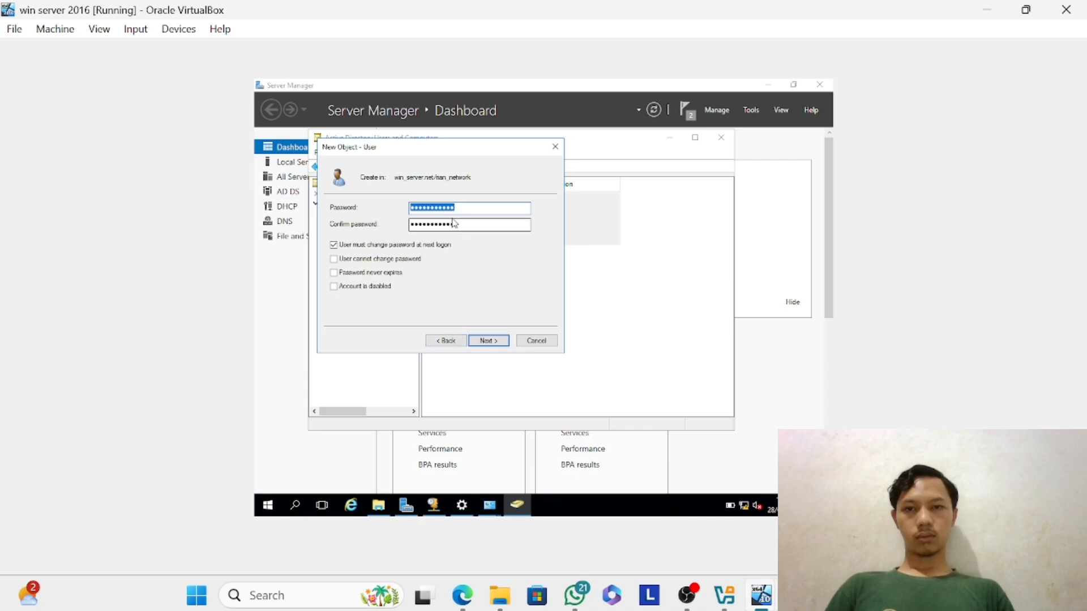
left_click(415, 208)
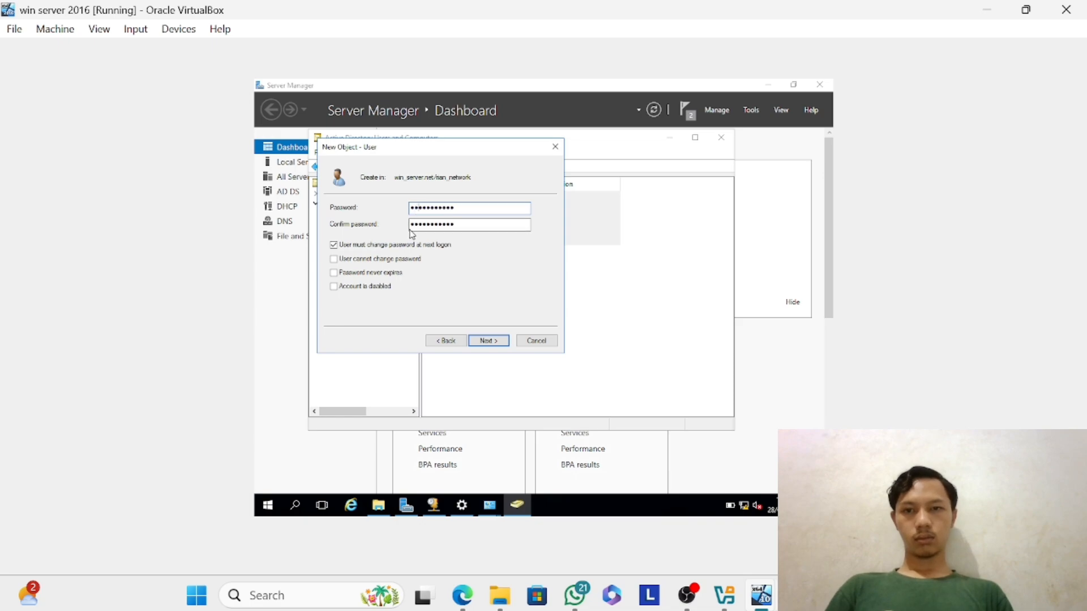
left_click(415, 224)
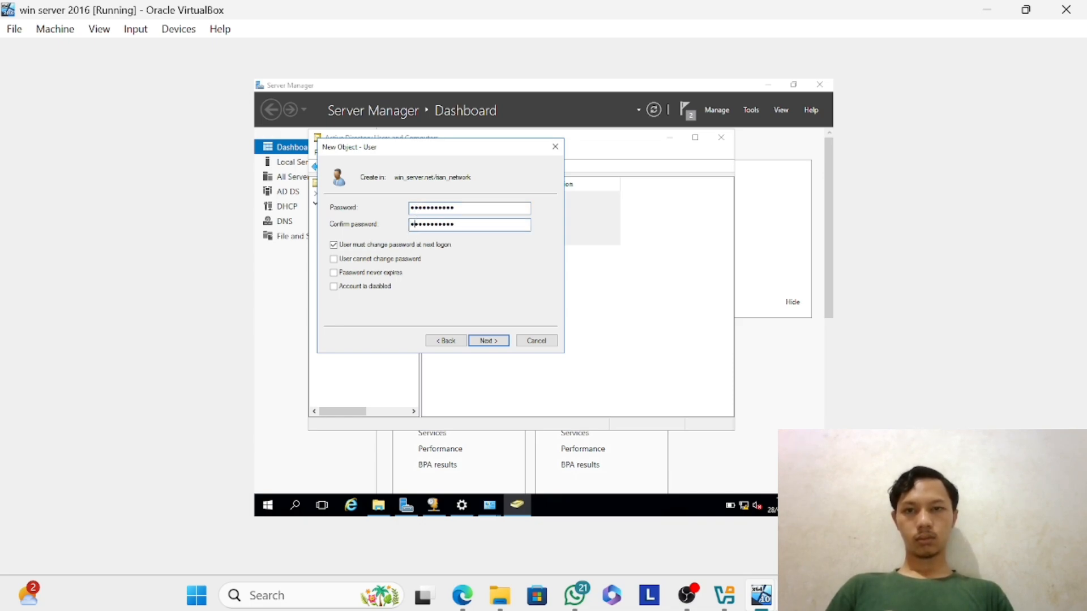
left_click(488, 341)
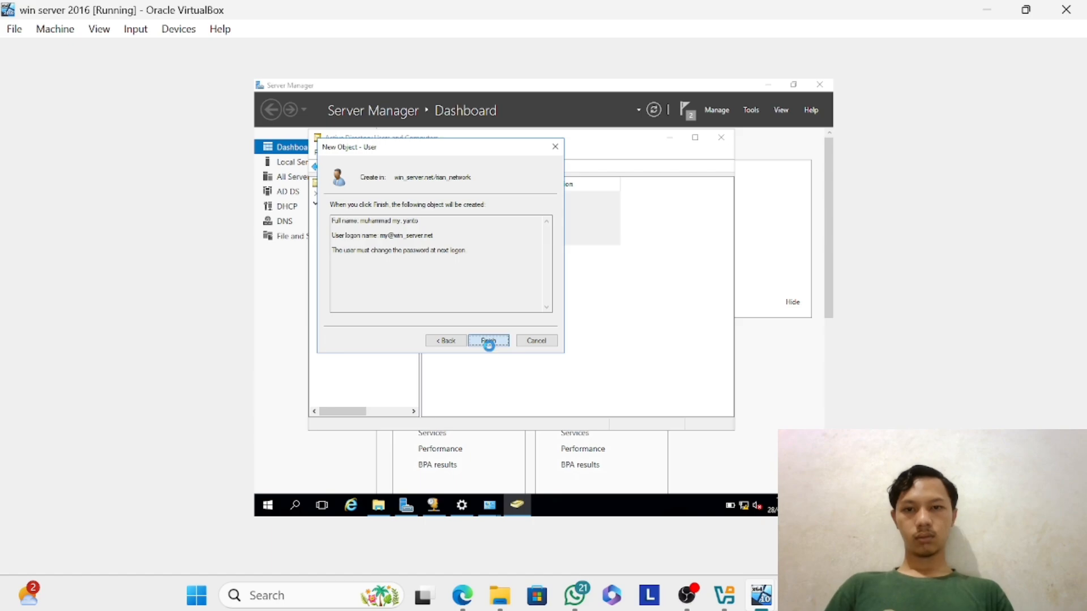
left_click(488, 342)
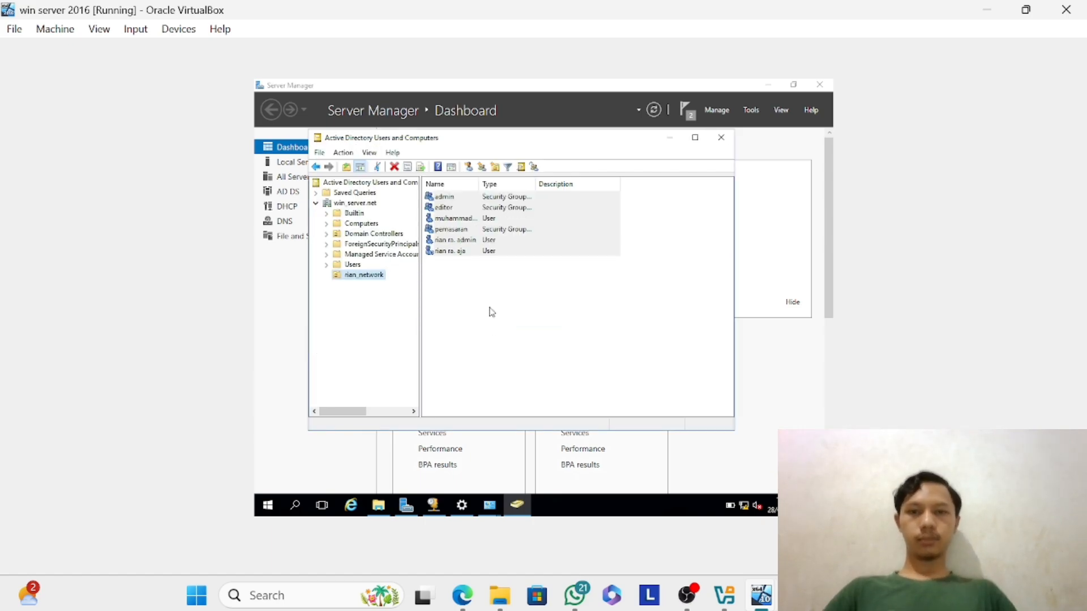
Add the newly created third user to the admin group located in the rian_network organizational unit.
left_click(481, 223)
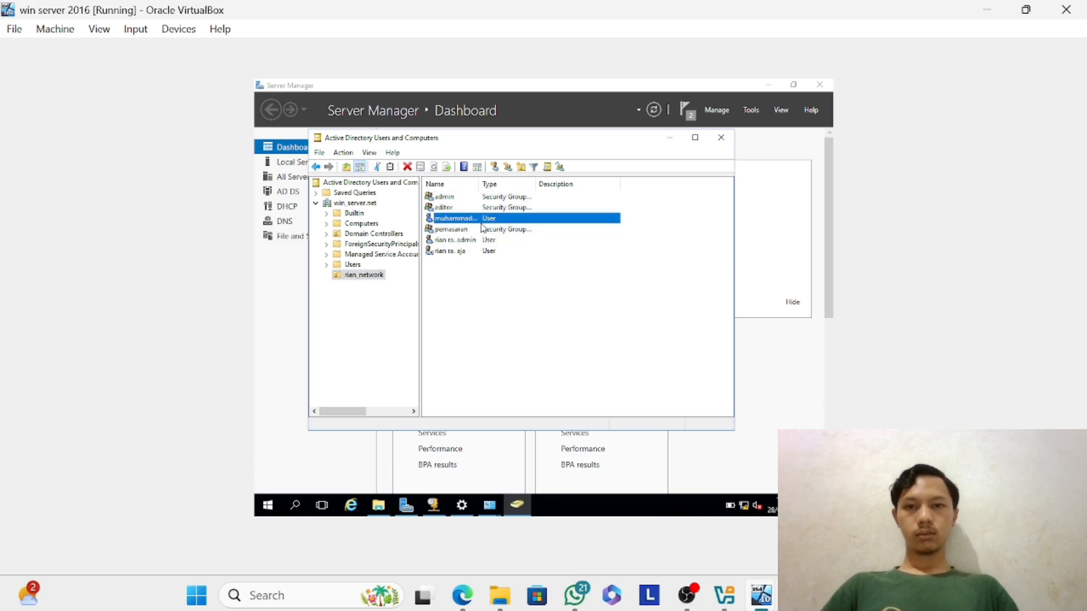
right_click(481, 223)
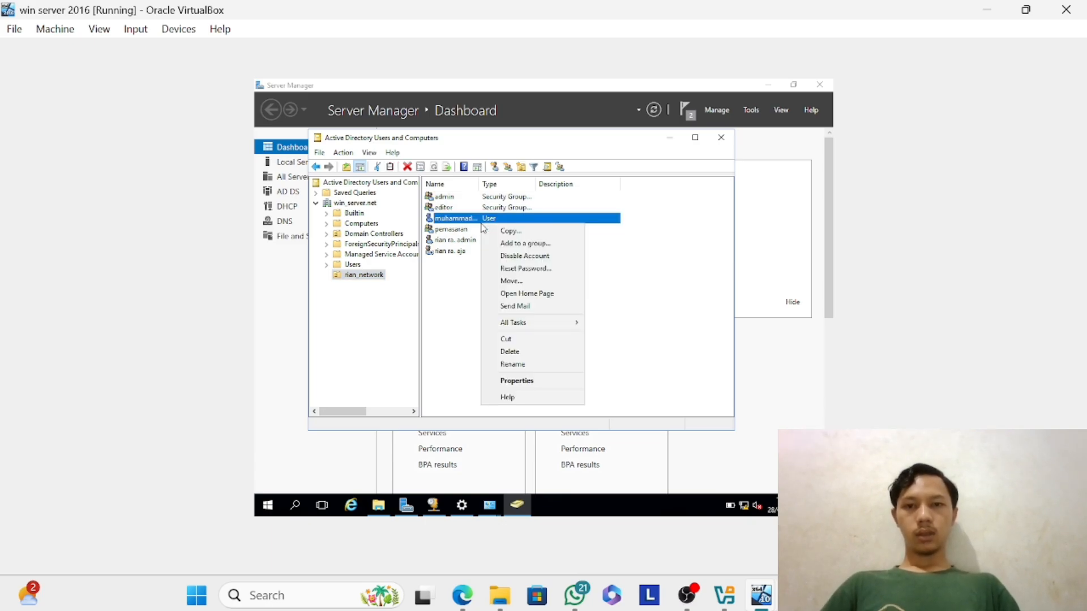
left_click(526, 243)
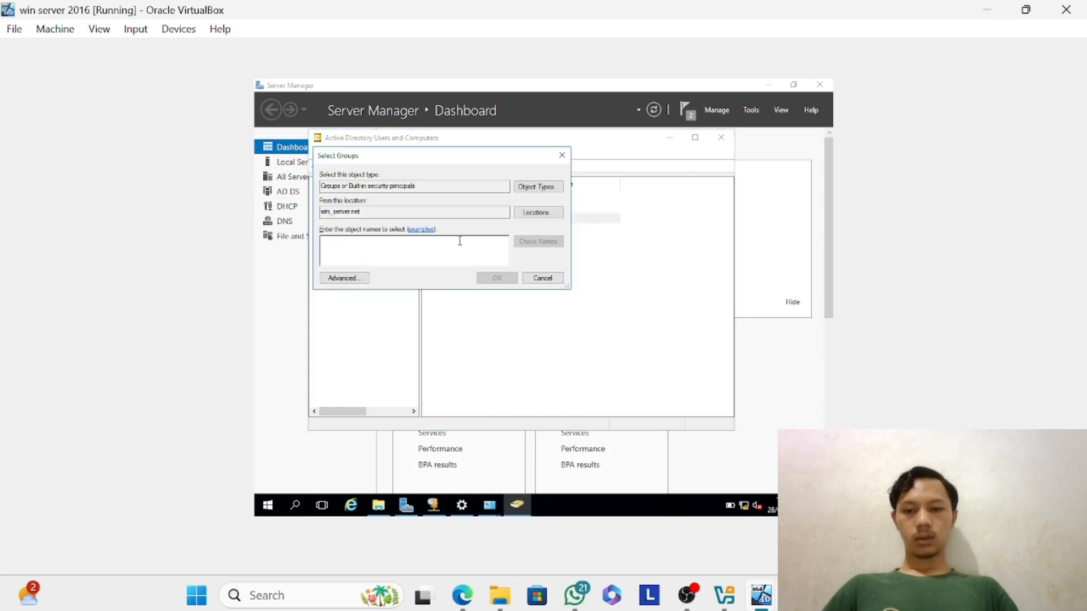
type("admin")
key("Return")
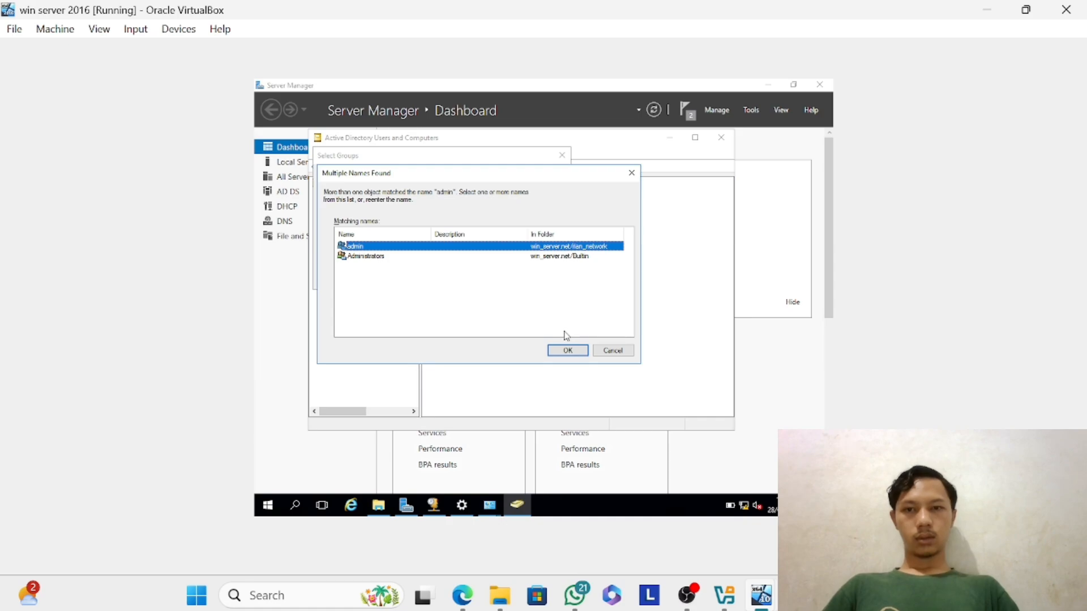
key("Down")
key("Up")
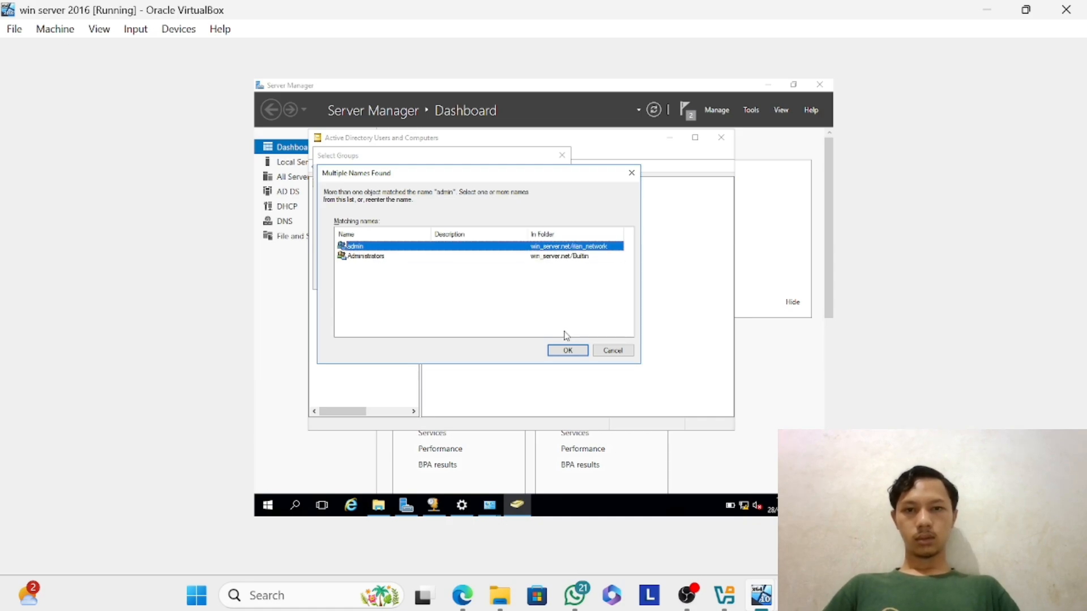
key("Return")
key("Return")
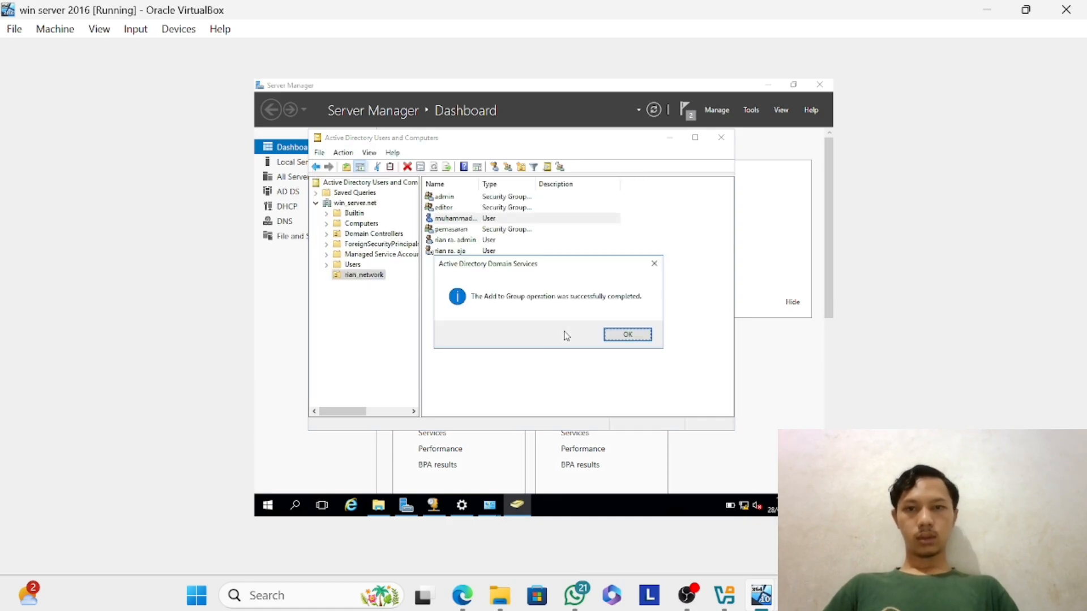
Review the admin group's memberships and member list in its properties, and close them without making changes.
left_click(627, 334)
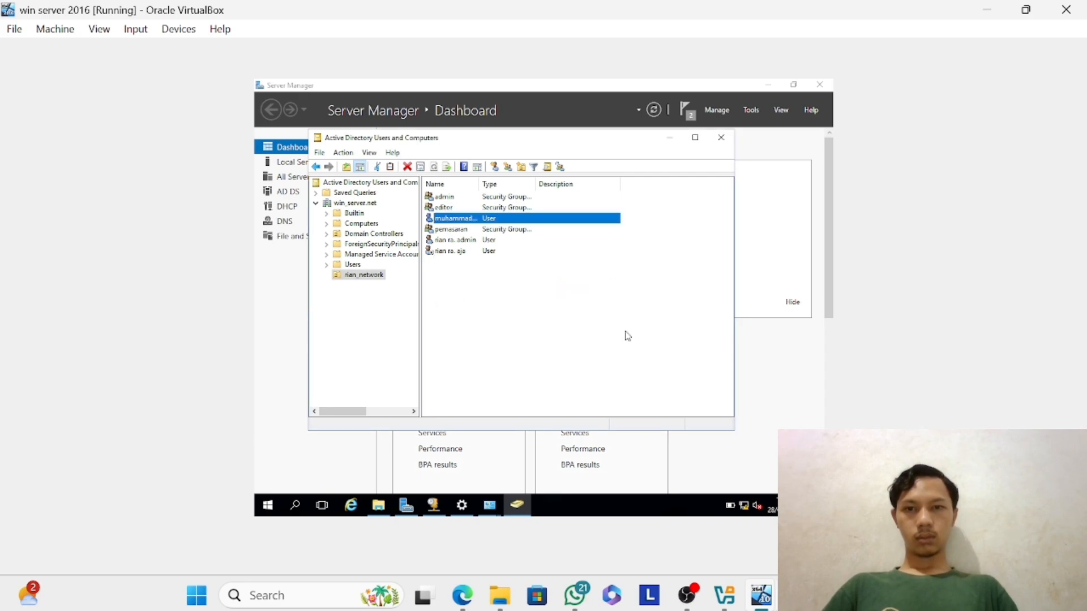
left_click(490, 202)
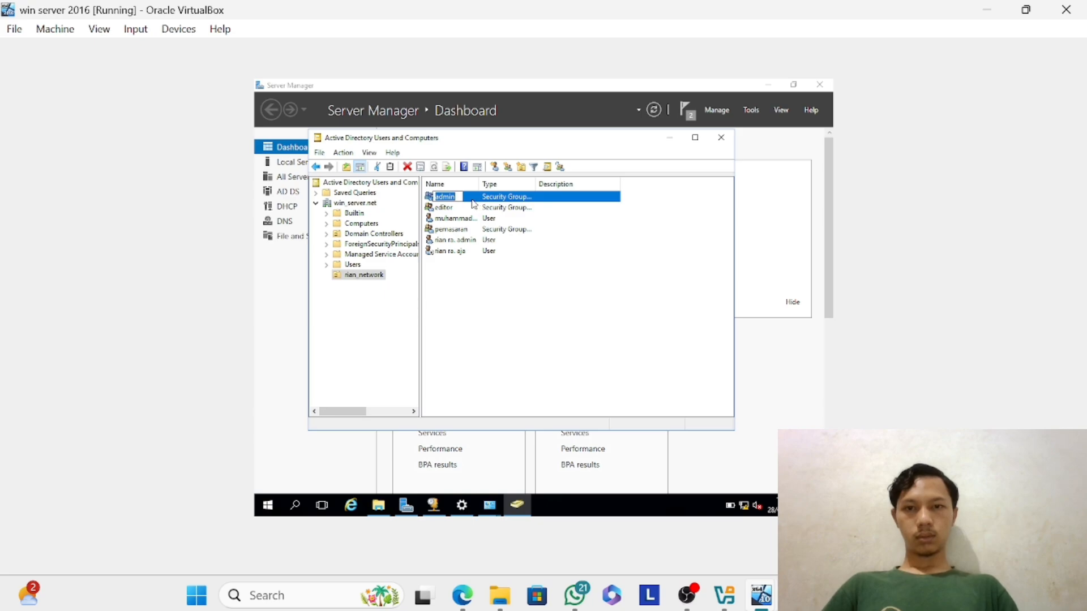
double_click(475, 202)
left_click(490, 178)
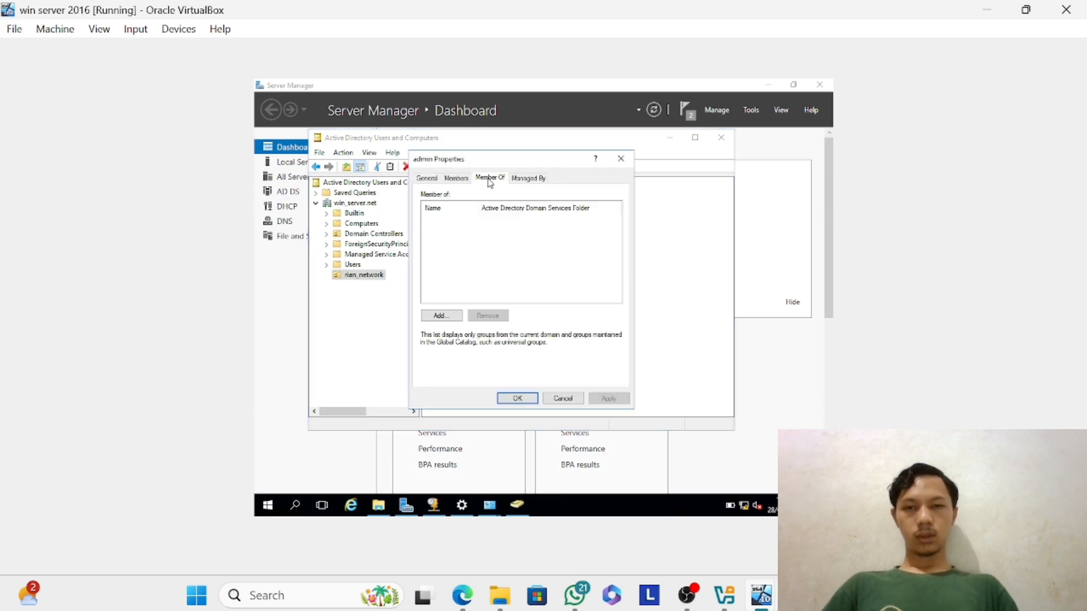
left_click(457, 179)
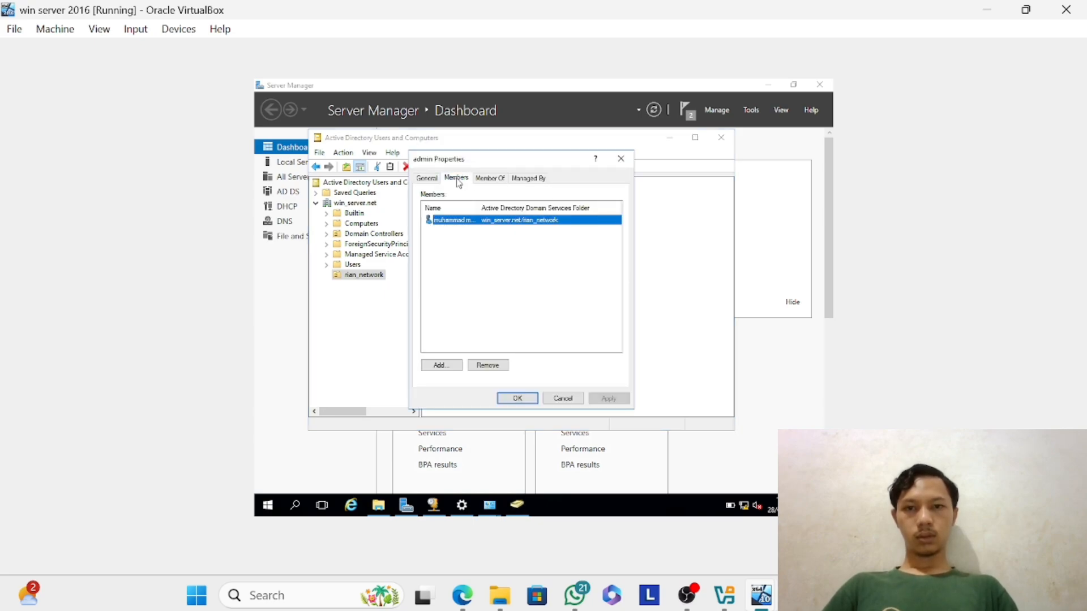
left_click(621, 159)
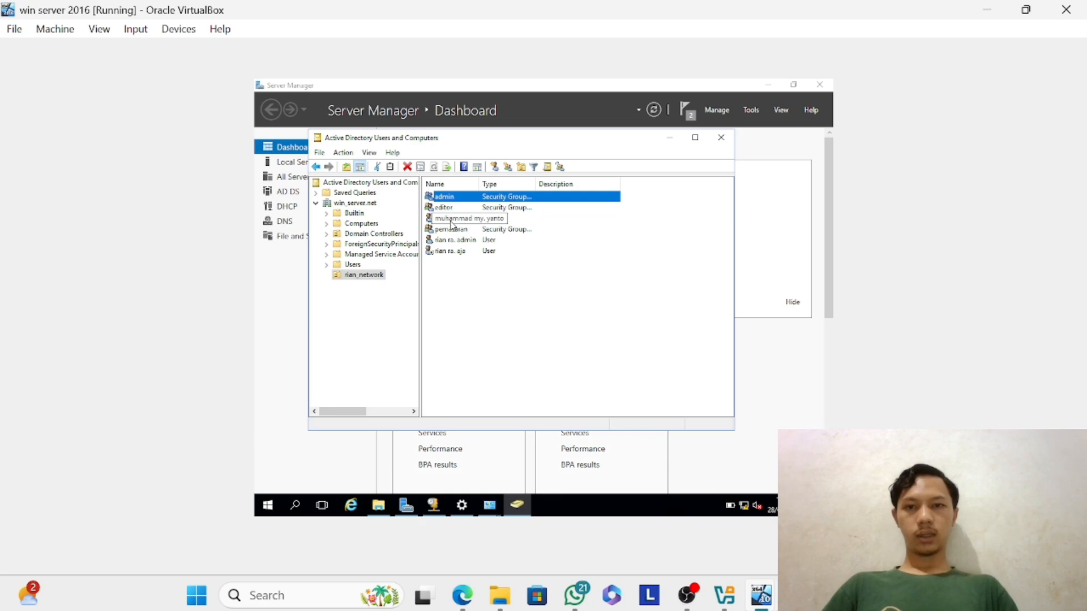
Add the third user in the rian_network organizational unit to the editor group as well.
right_click(458, 222)
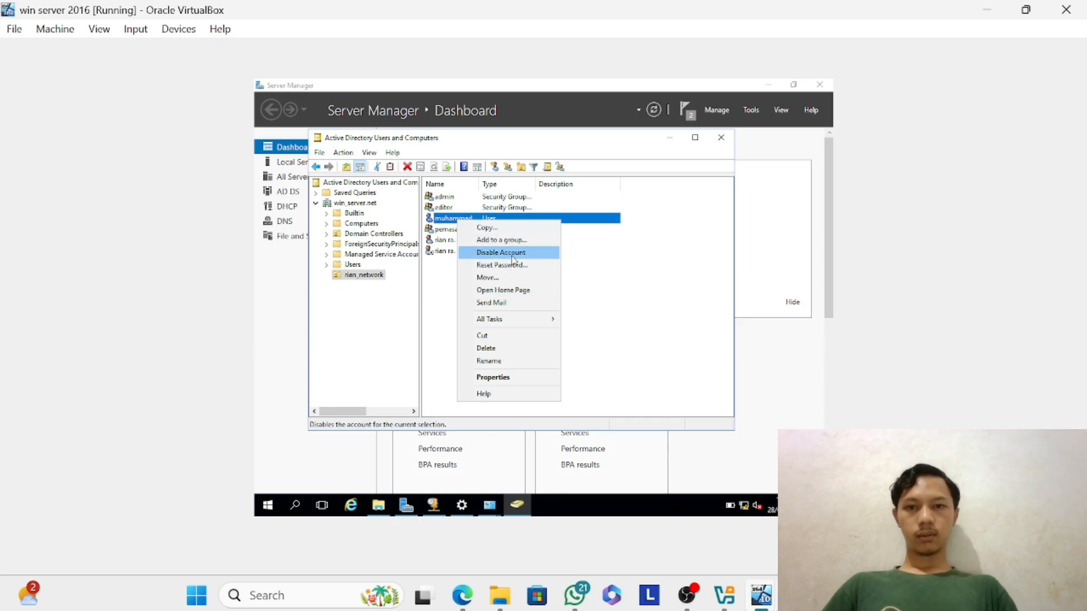
mouse_move(513, 322)
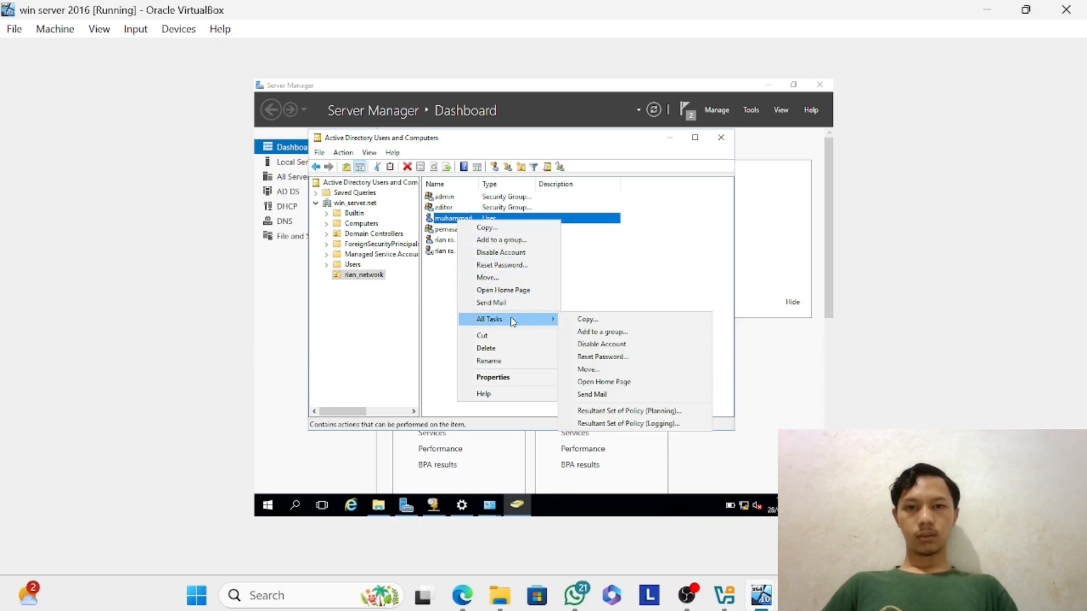
left_click(604, 332)
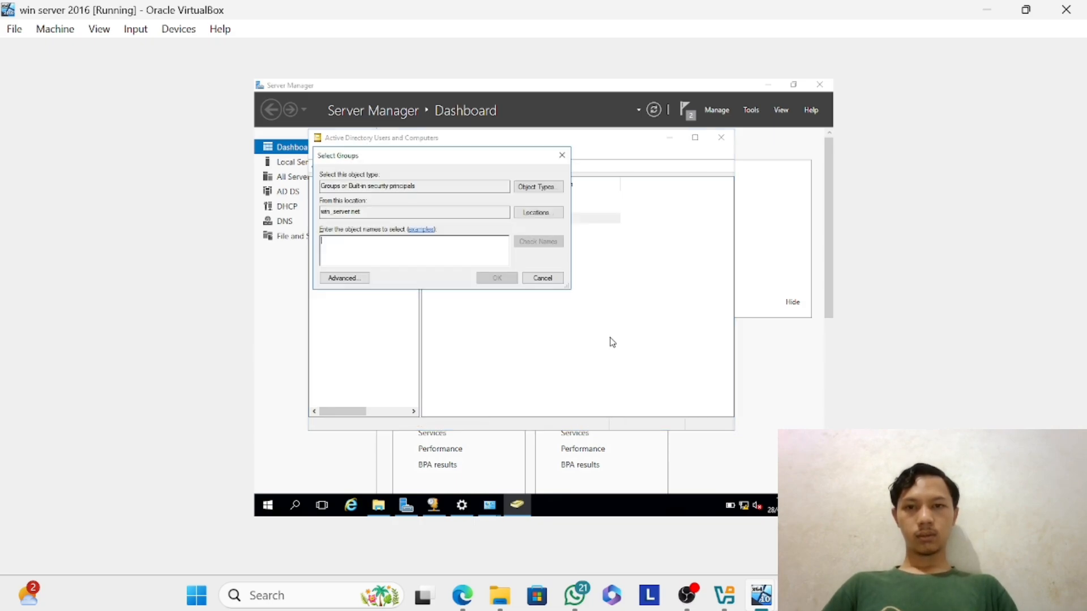
type("edit")
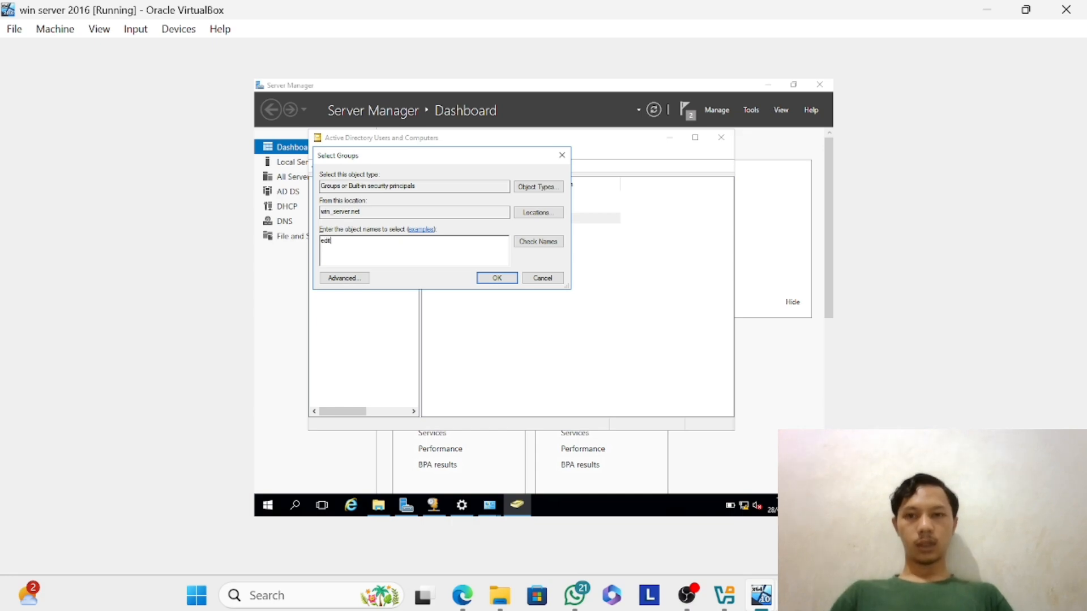
key("Return")
key("Return")
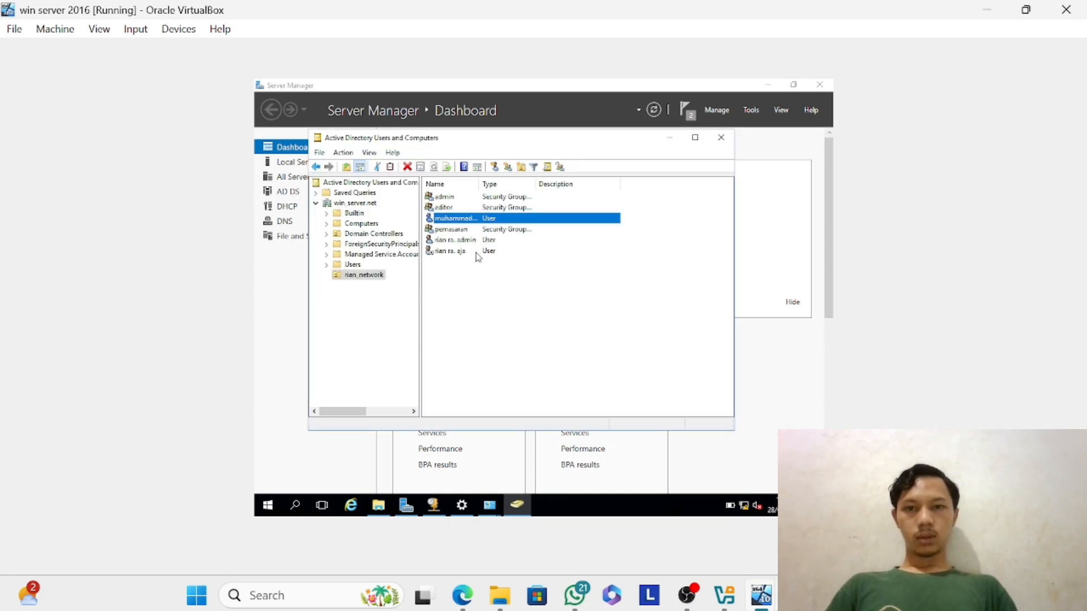
Add the last user listed in the rian_network organizational unit to the pemasaran group.
left_click(477, 253)
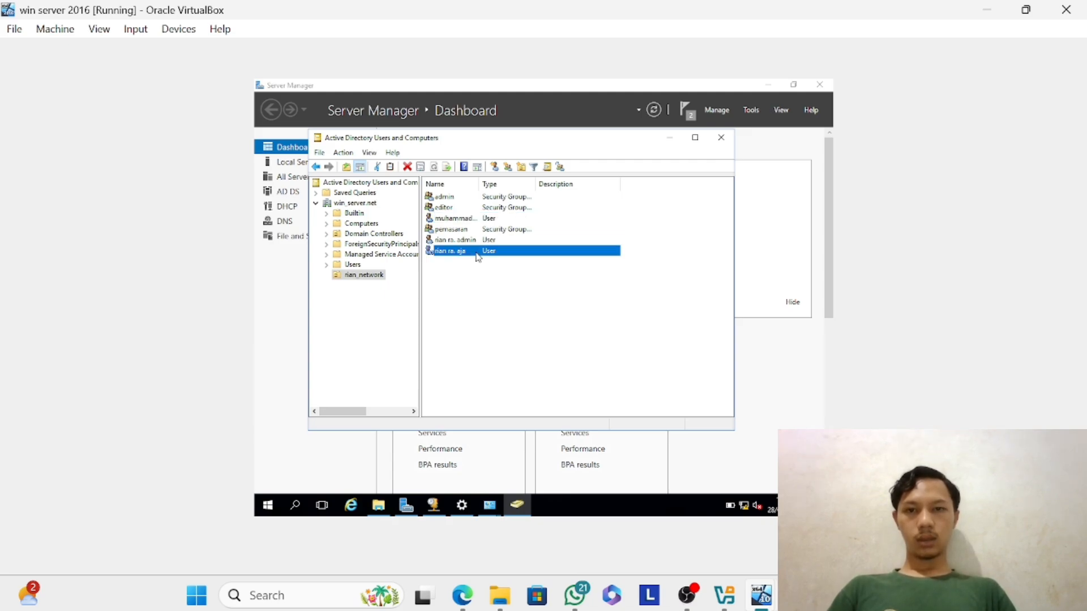
right_click(477, 257)
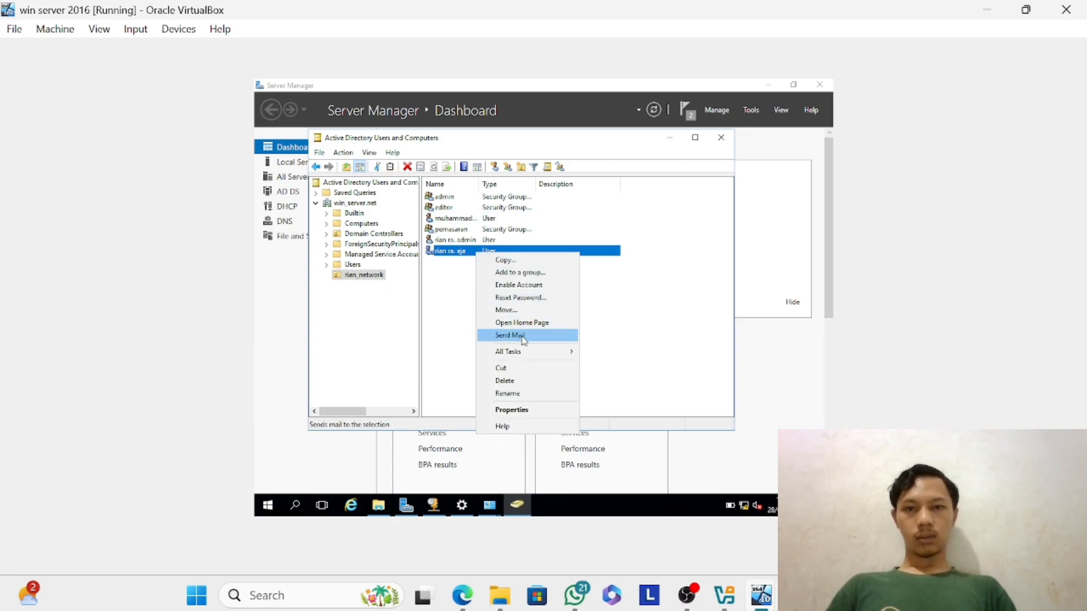
left_click(539, 278)
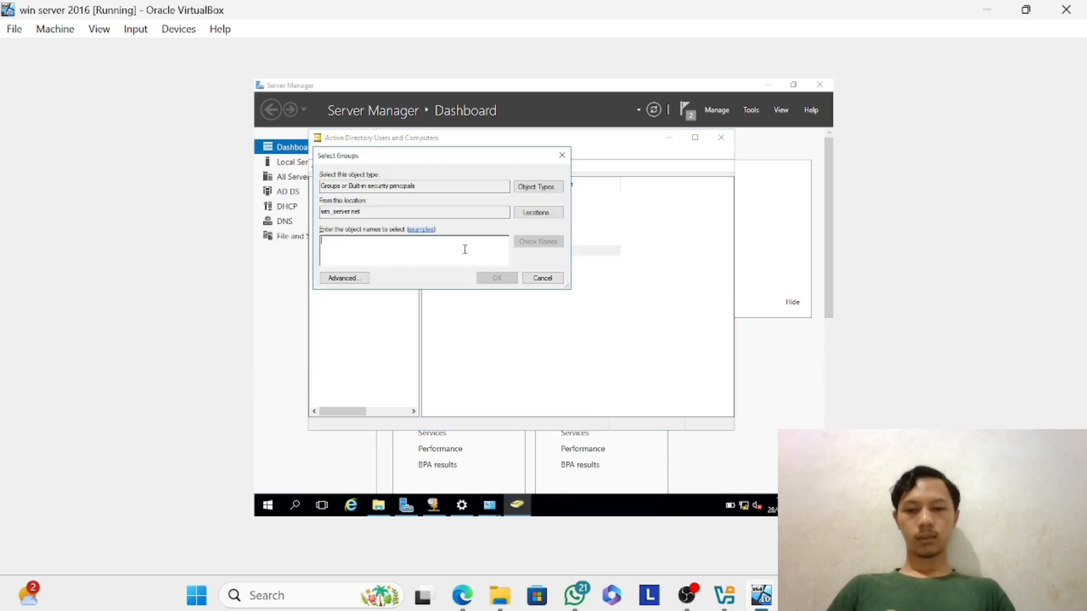
type("pemasama")
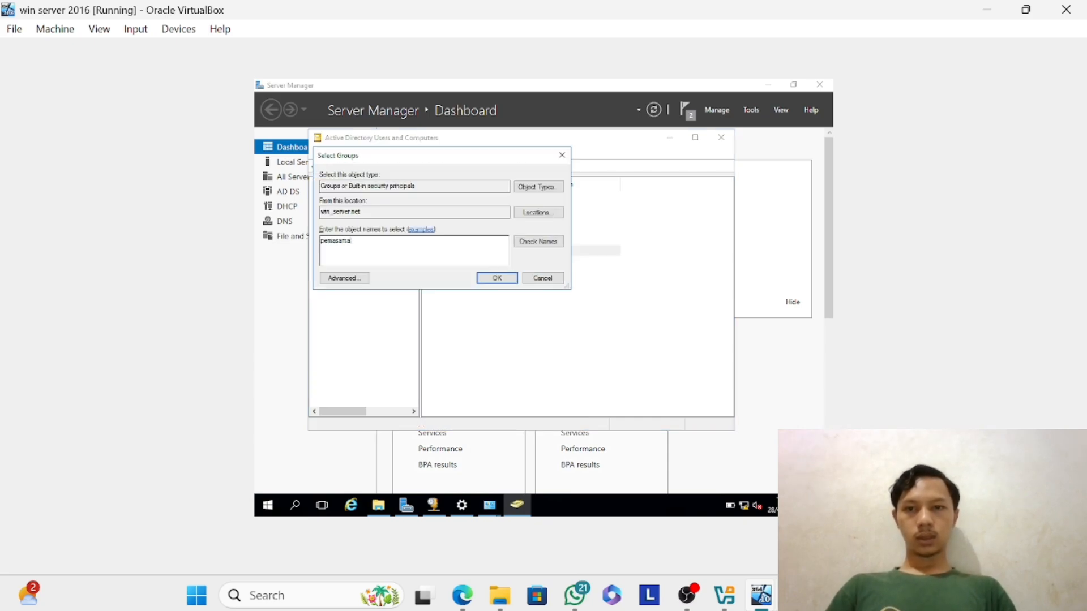
type("n")
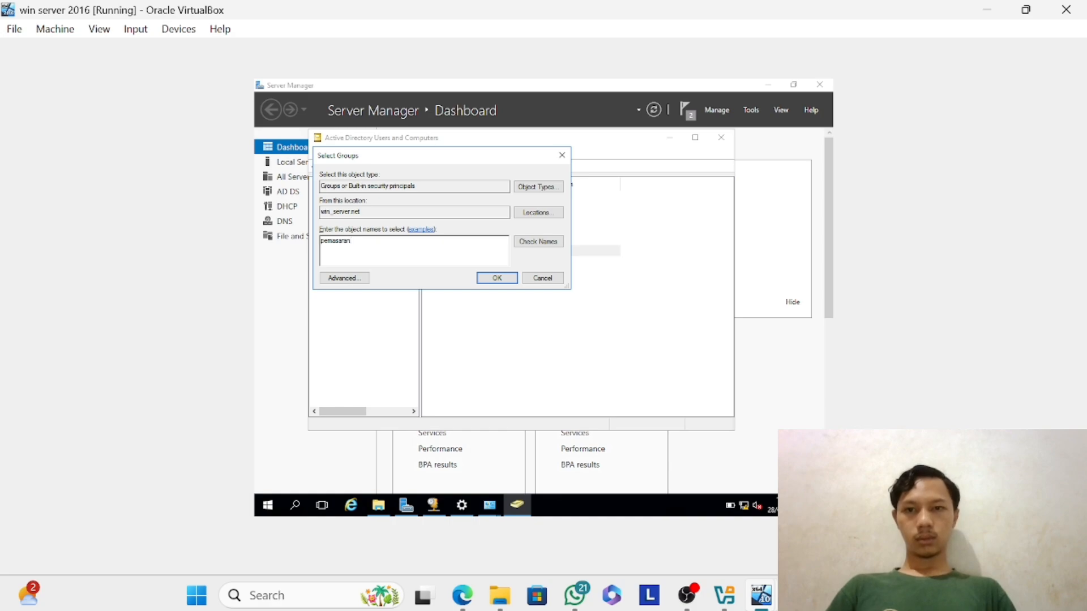
key("Return")
key("Return")
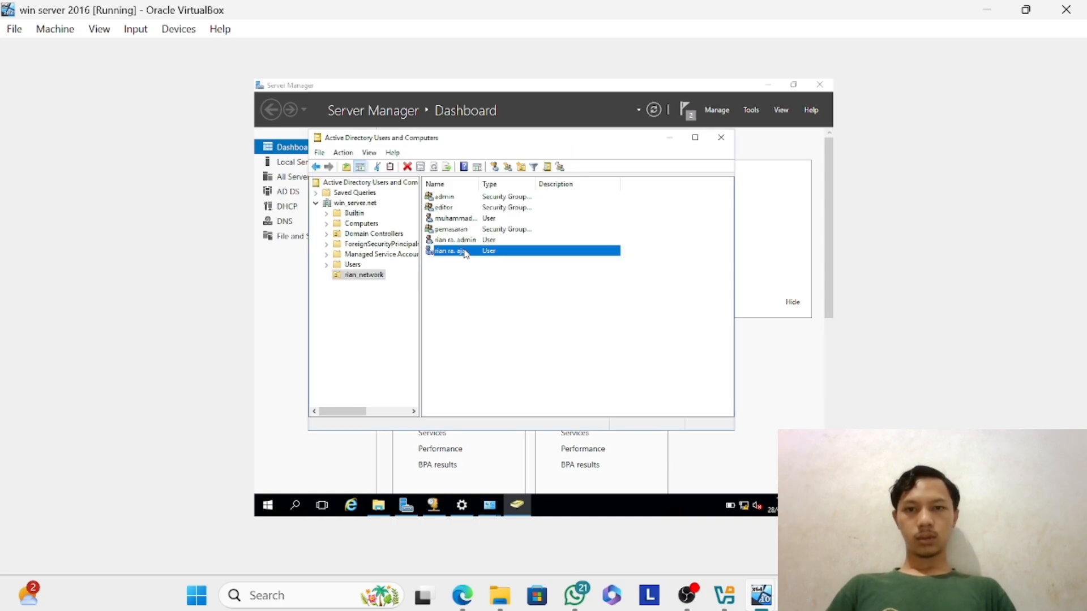
left_click(497, 230)
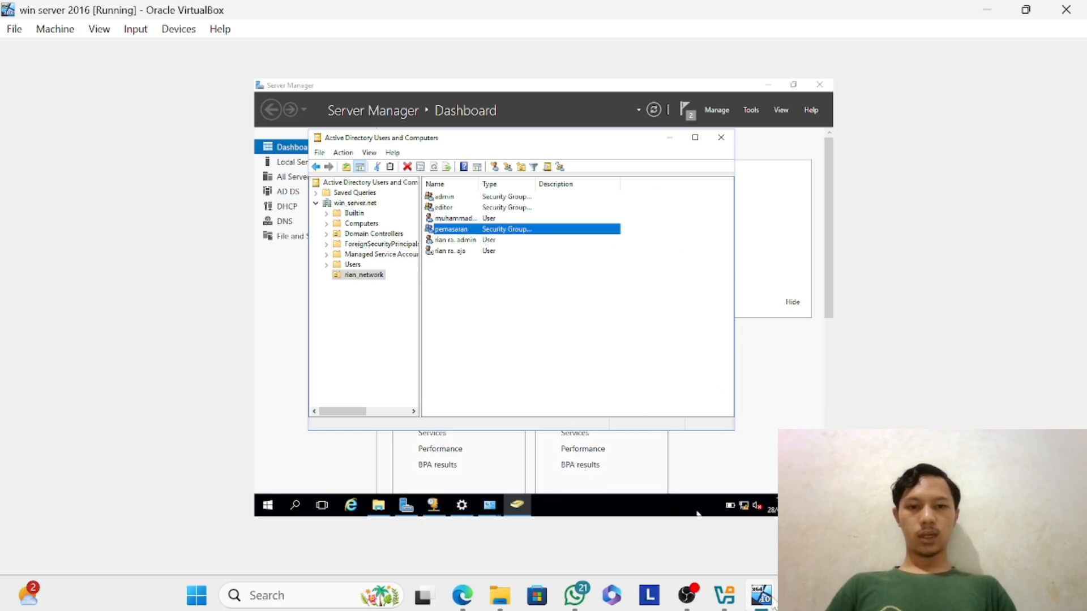
Switch to the running win 10 virtual machine and bring up its sign-in screen.
mouse_move(761, 595)
left_click(682, 553)
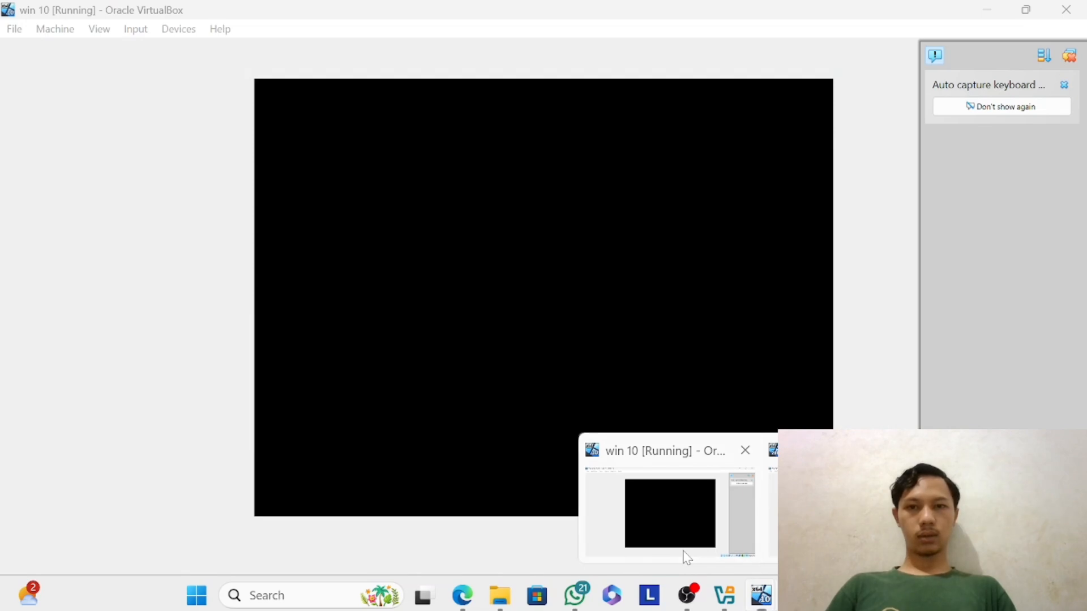
left_click(666, 380)
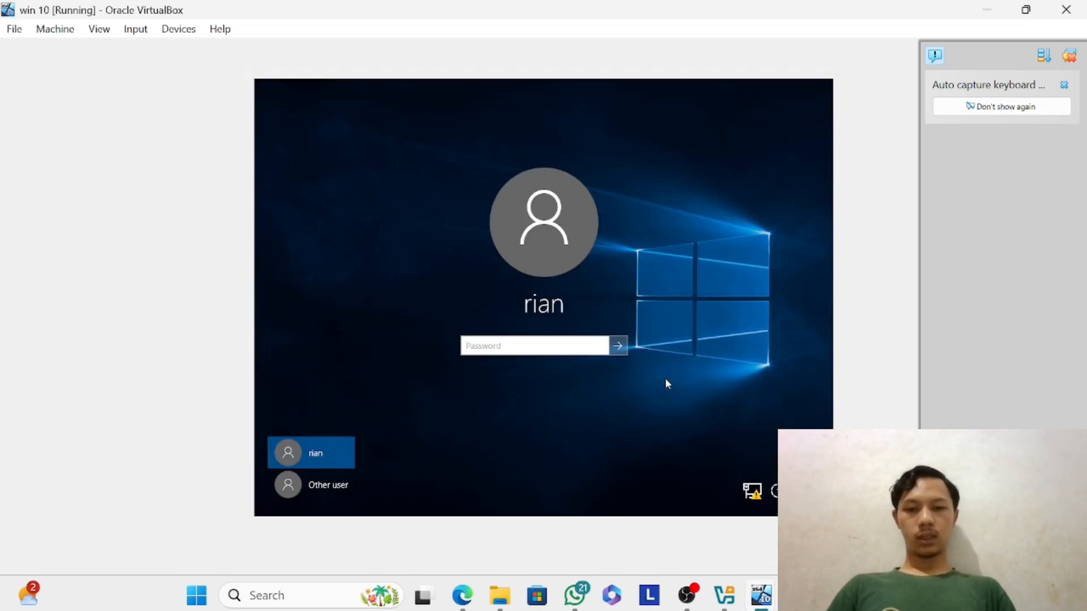
Try to sign in to the preselected local Windows 10 account with an account password.
type("••")
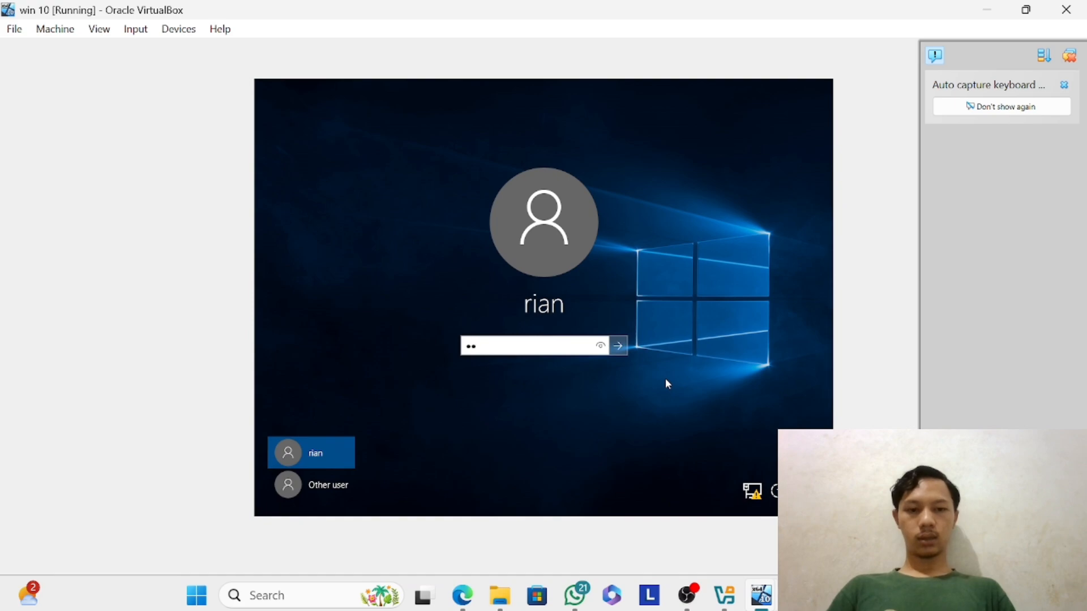
type("••••••••••••••")
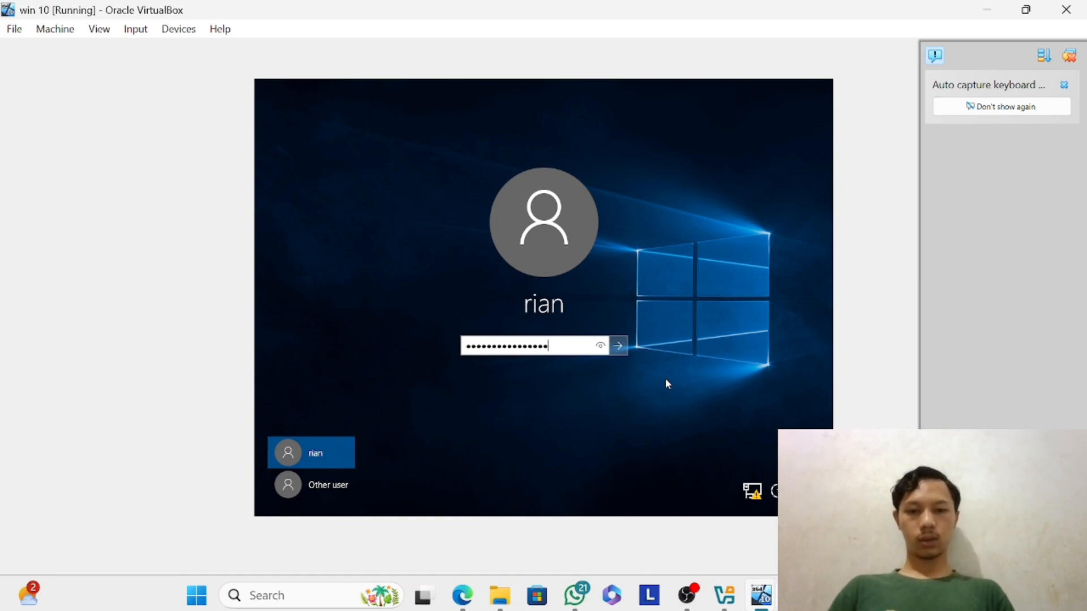
key("Return")
key("Return")
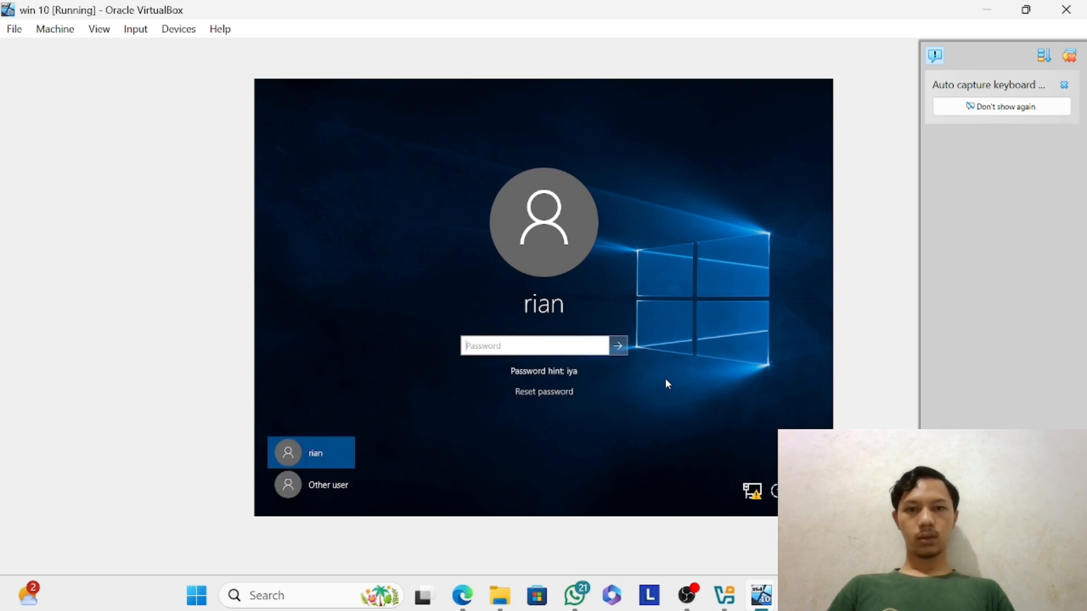
Choose to sign in as another user and enter the domain user's sign-in name in the win_server.net domain.
left_click(315, 482)
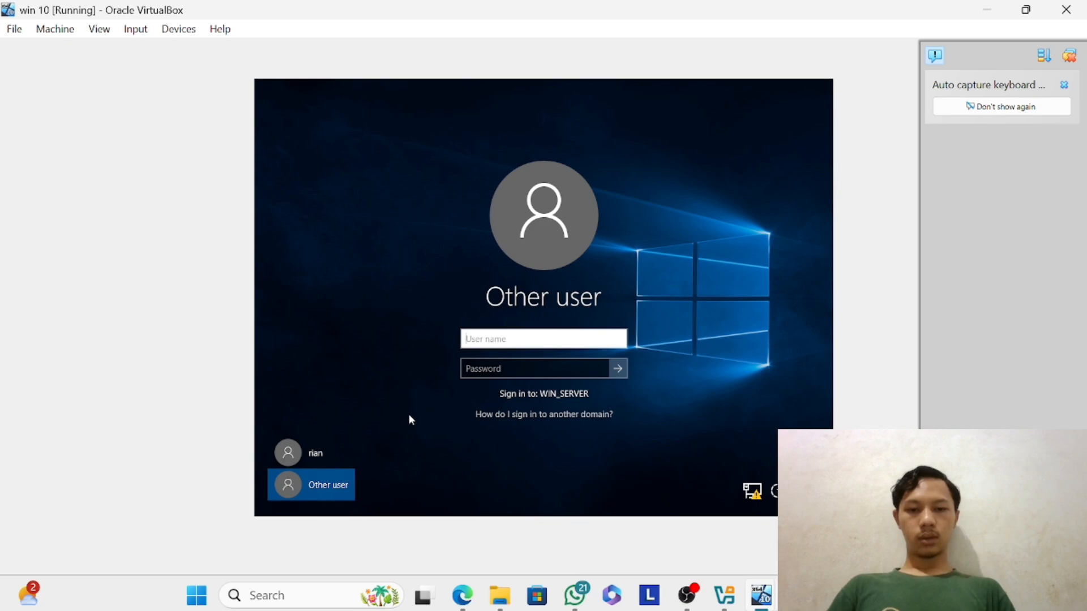
type("ra")
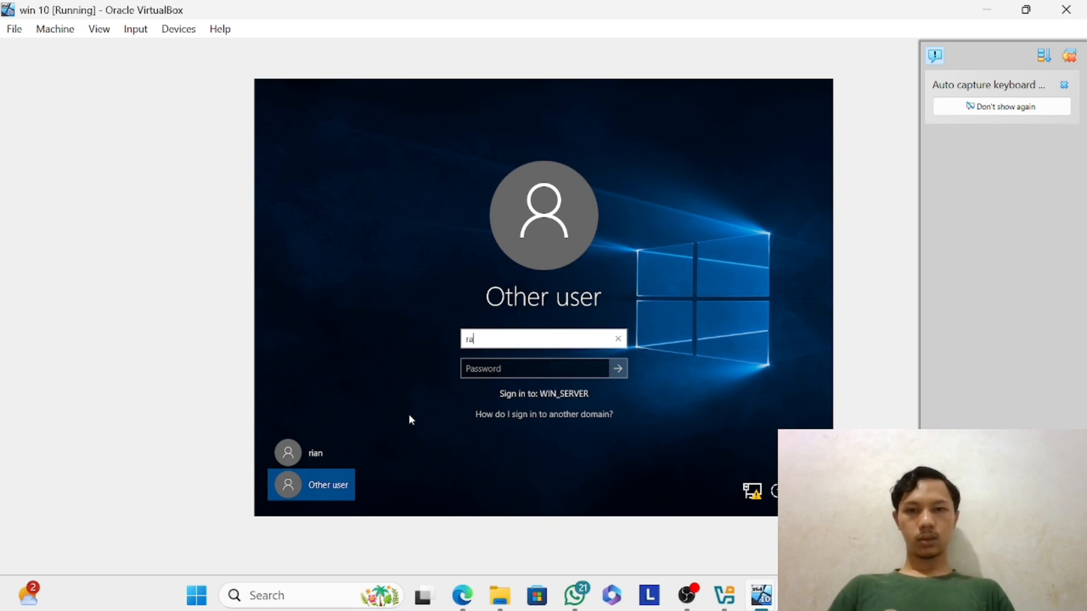
type("@win")
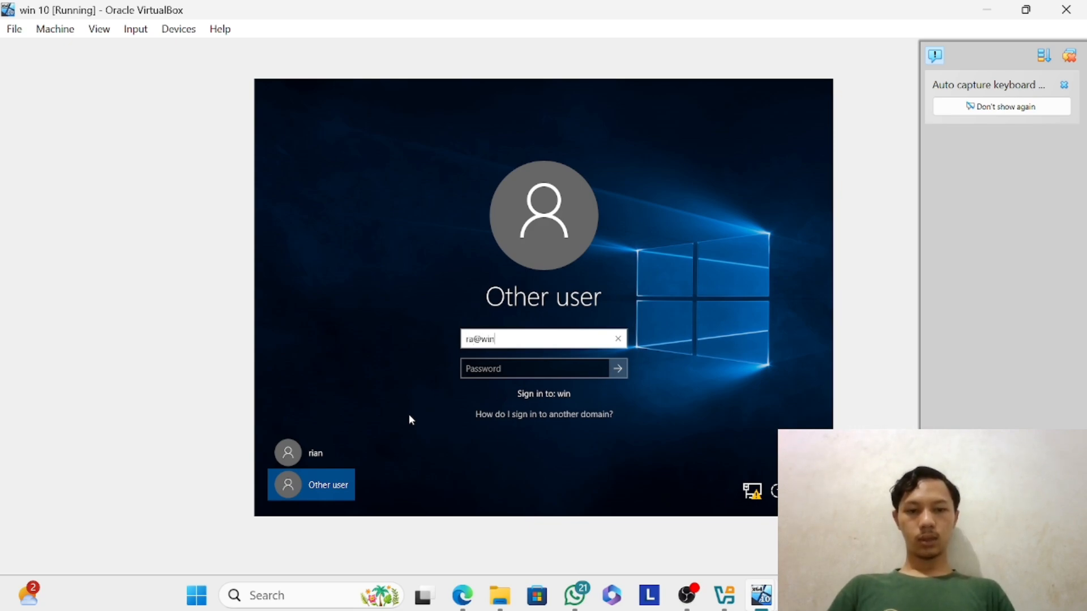
type("_server.net")
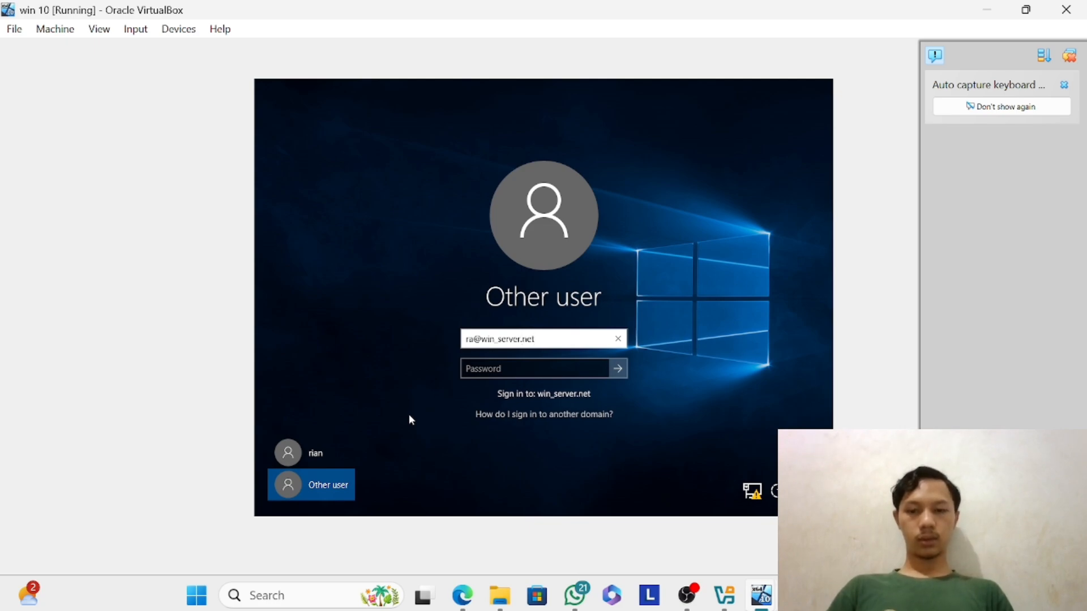
key("Tab")
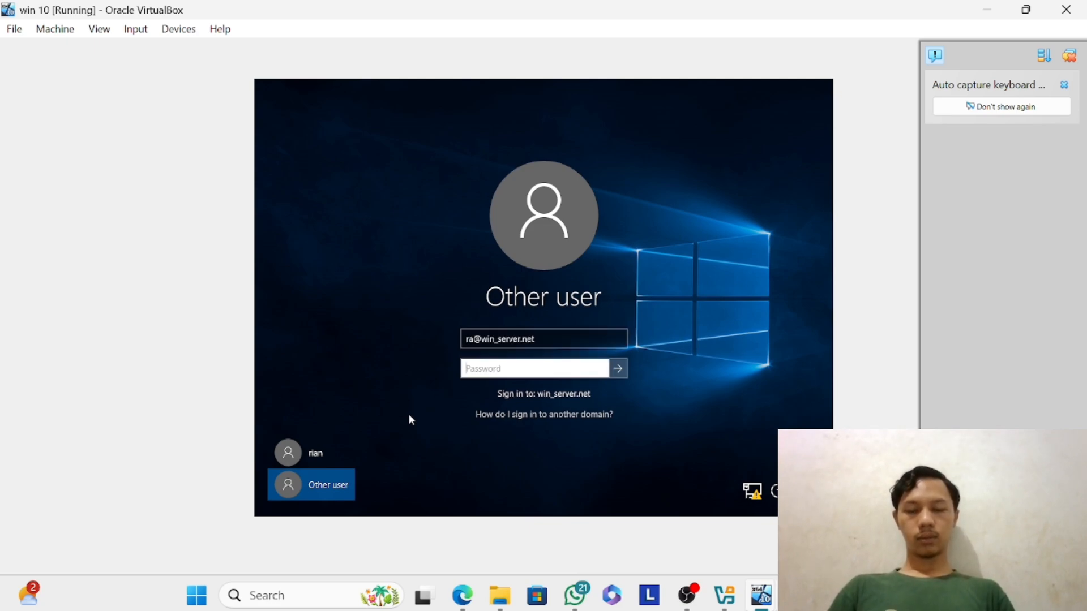
Enter the domain user's account password and try to sign in to win_server.net.
type("••")
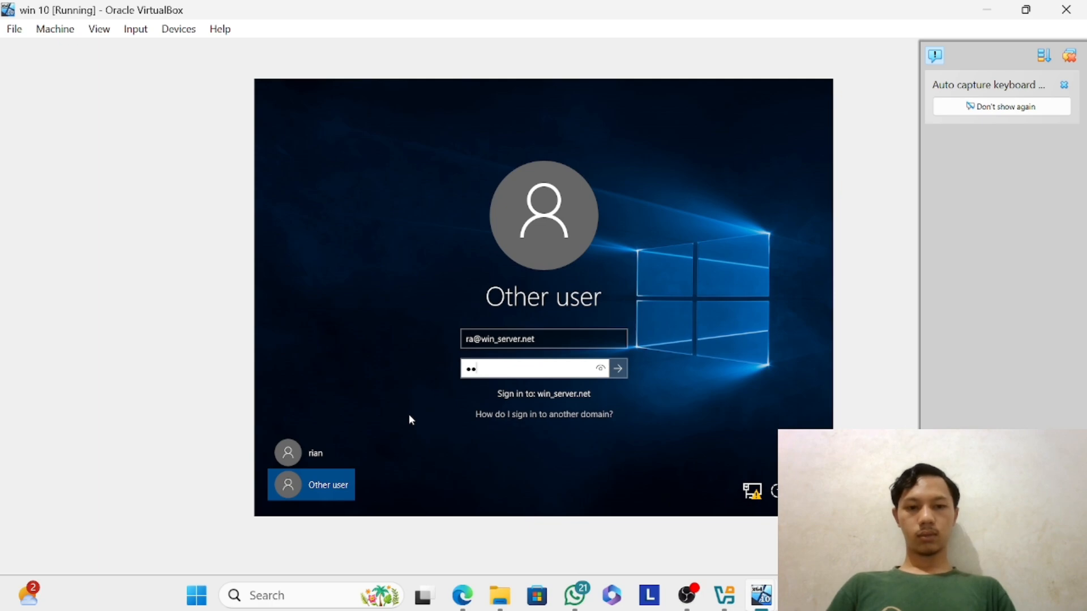
type("••••••••")
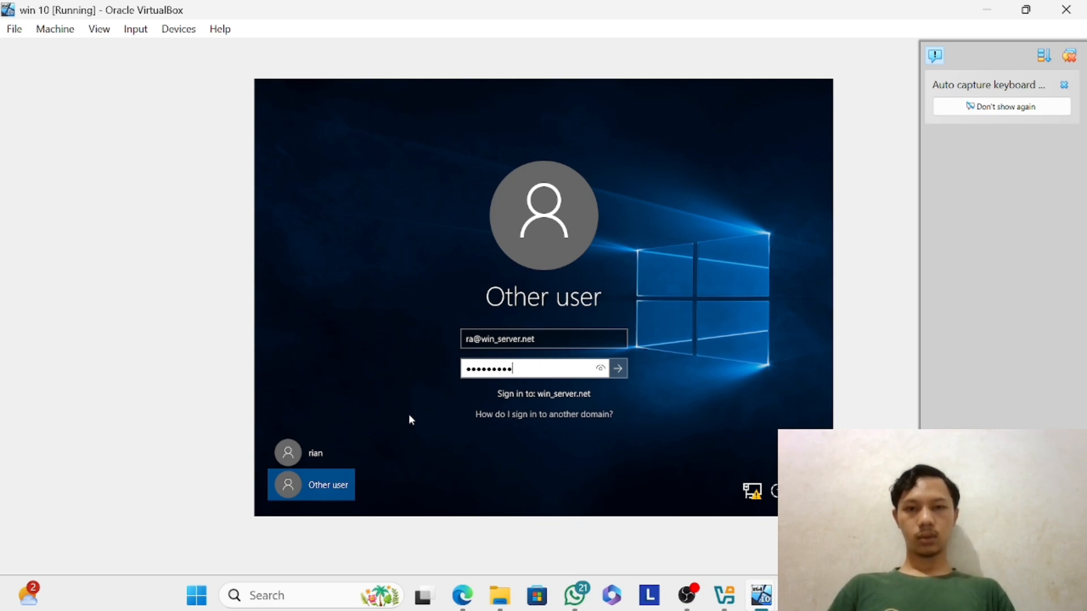
type("•••••")
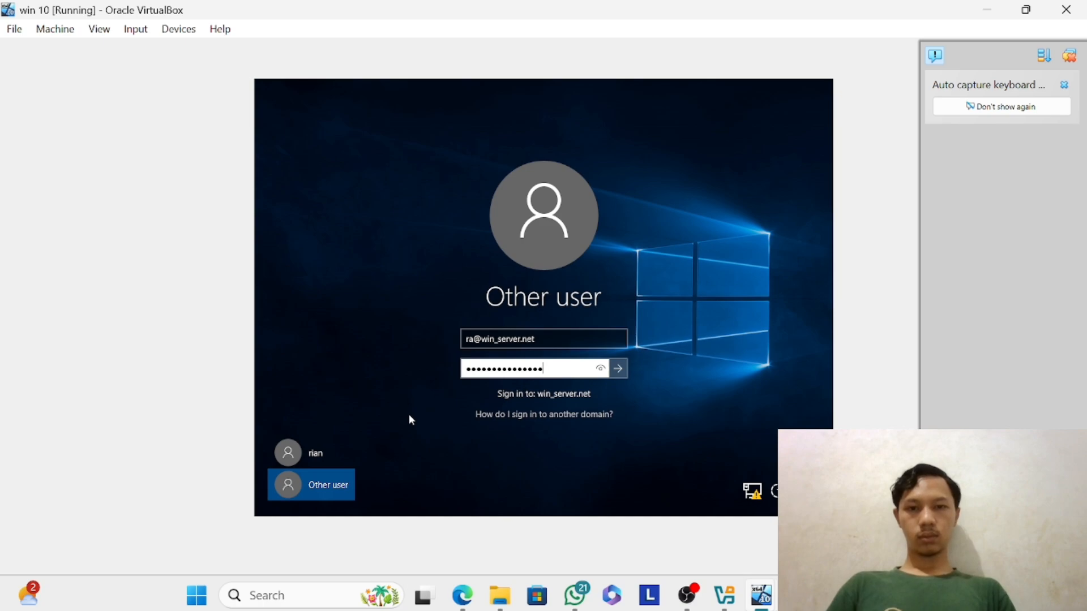
key("Return")
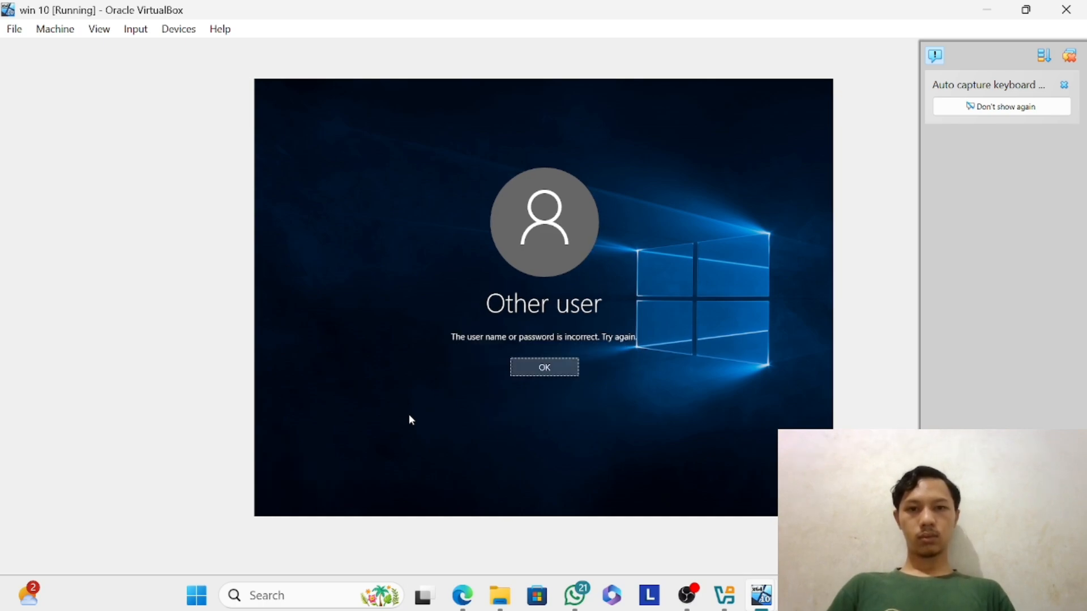
Dismiss the sign-in error and retry the domain sign-in with a shorter account password.
key("Return")
type("•••")
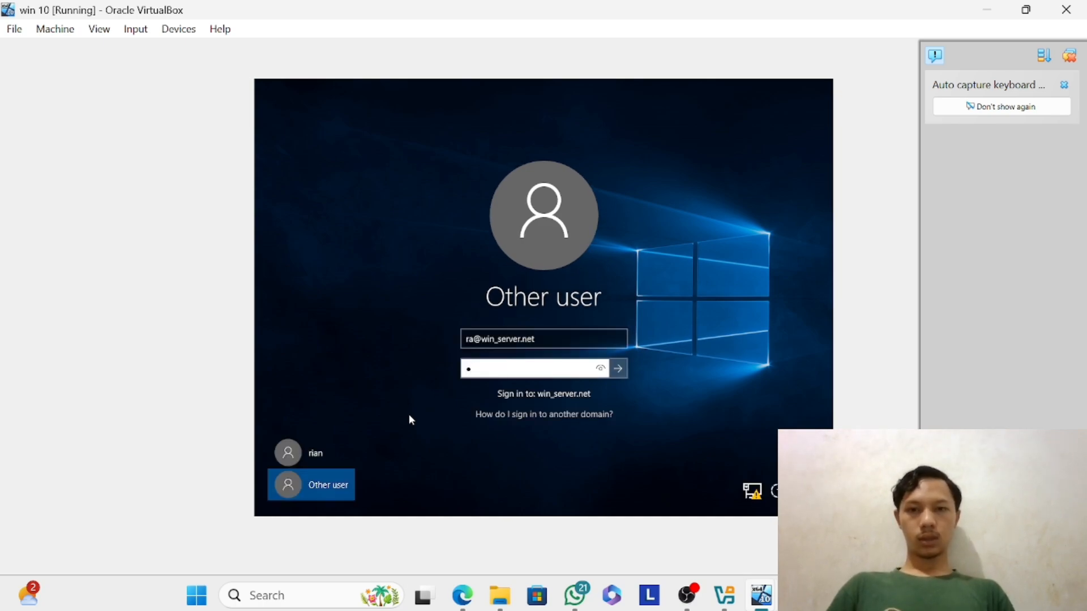
type("••••")
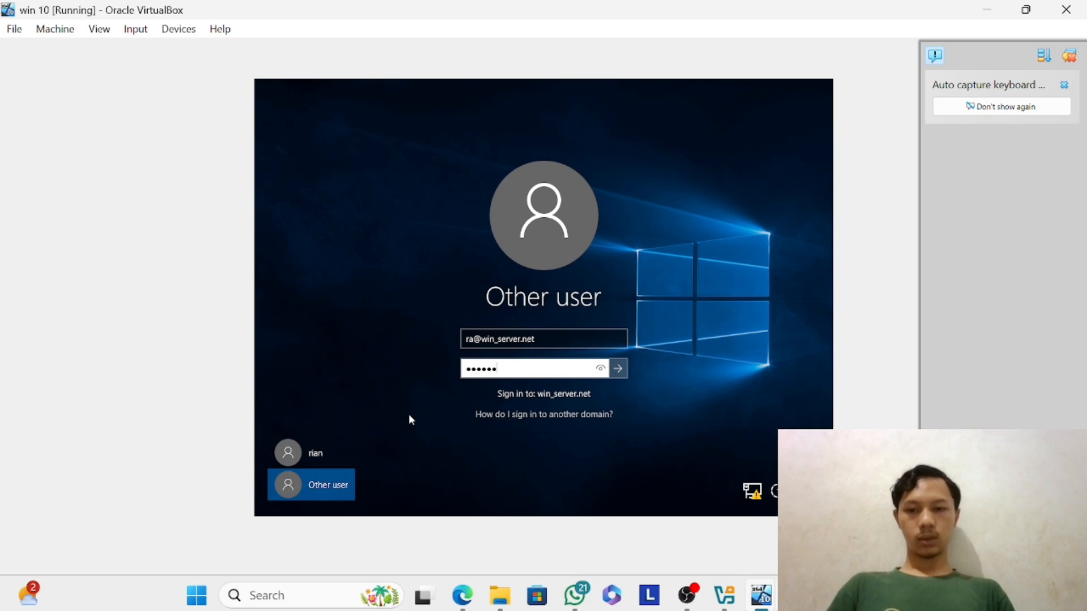
type("•")
key("Return")
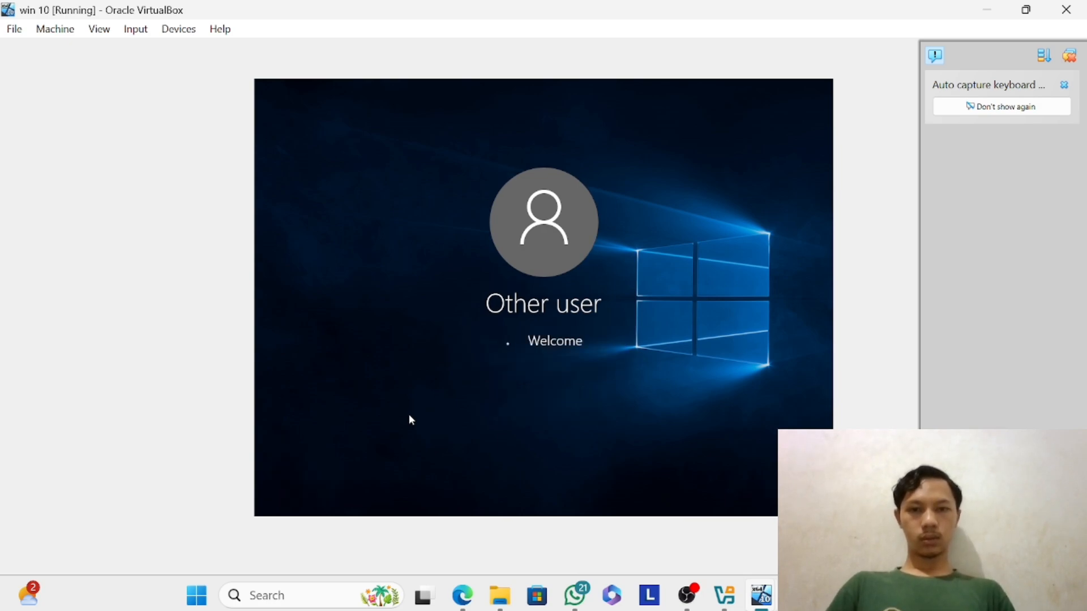
Dismiss the sign-in error and retry the domain sign-in to win_server.net with a longer account password.
key("Return")
type("••••••••")
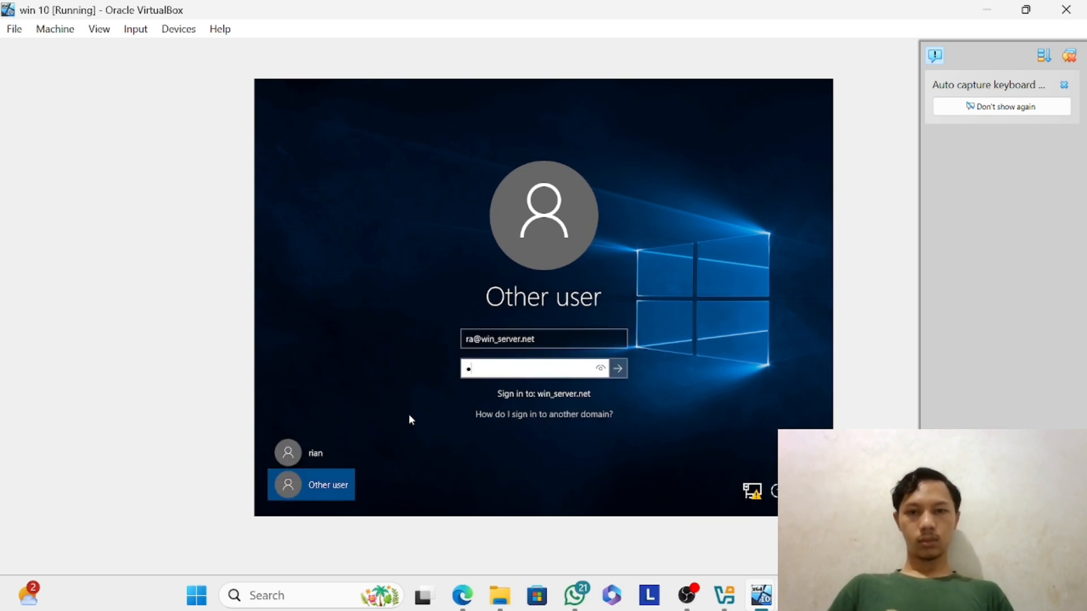
type("••••••••")
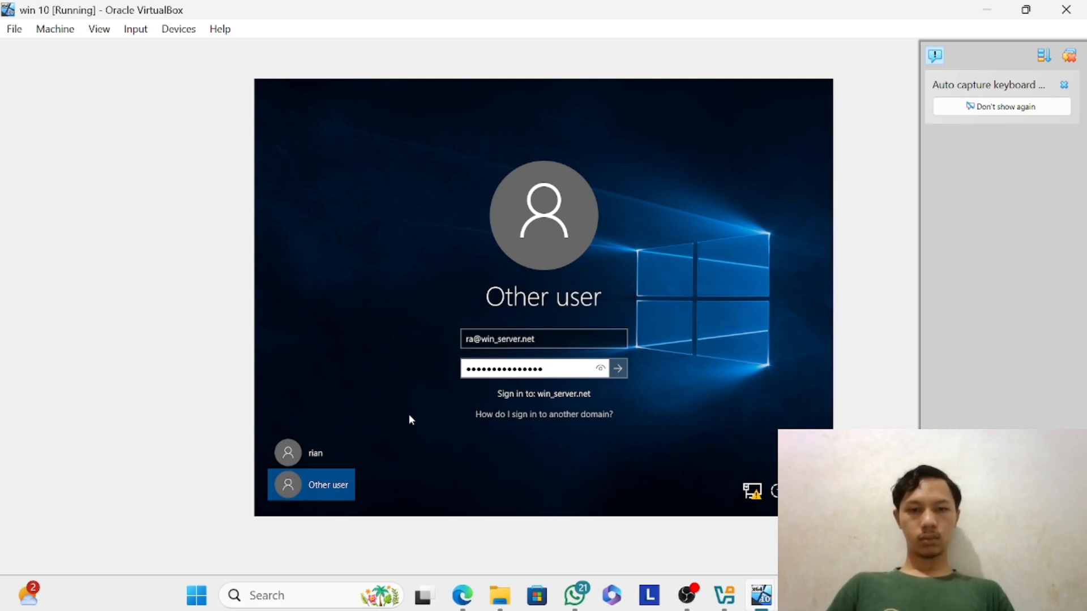
key("Return")
key("Return")
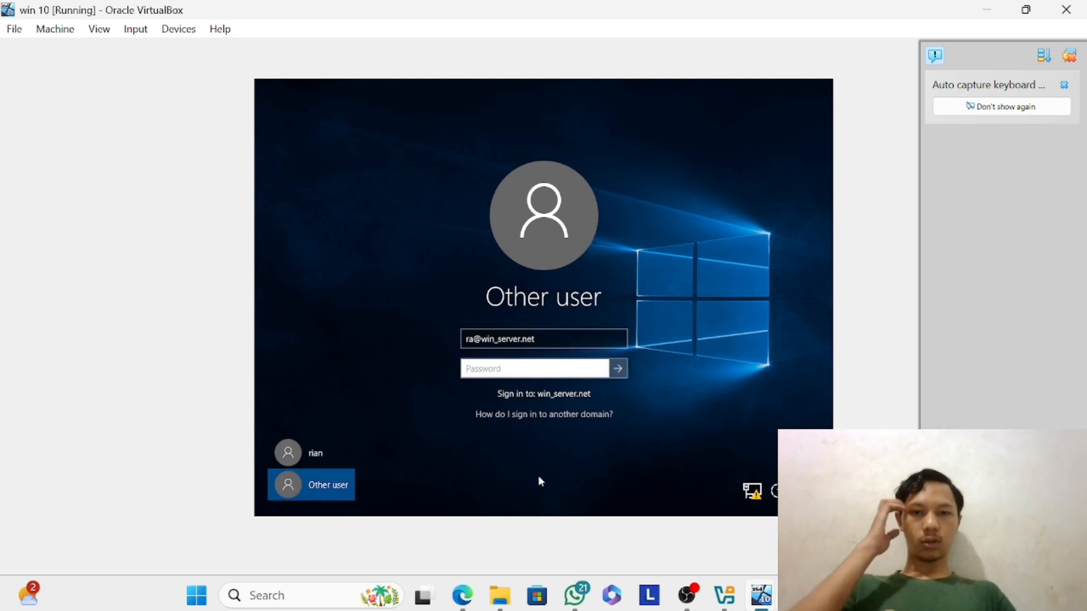
Switch to the Windows Server 2016 virtual machine, start a new user in the custom organizational unit of win_server.net and enter the first name.
mouse_move(758, 605)
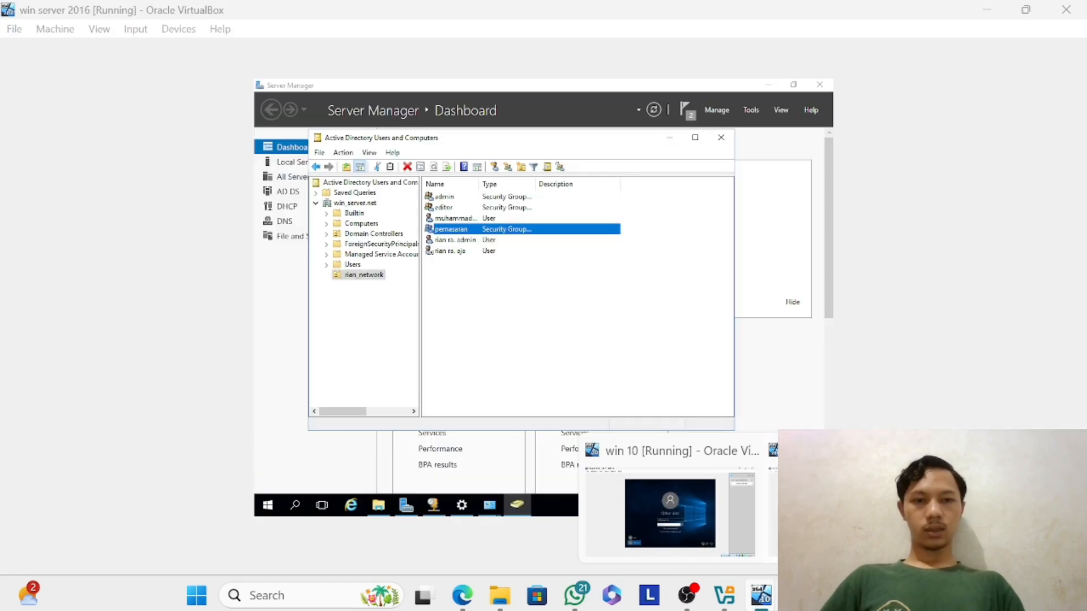
left_click(809, 518)
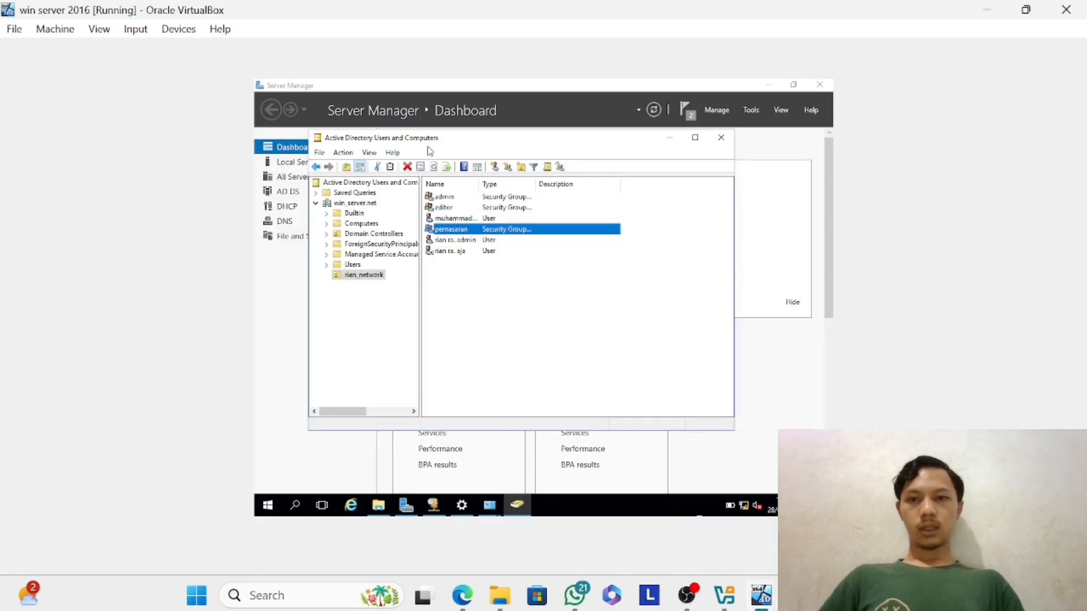
right_click(357, 277)
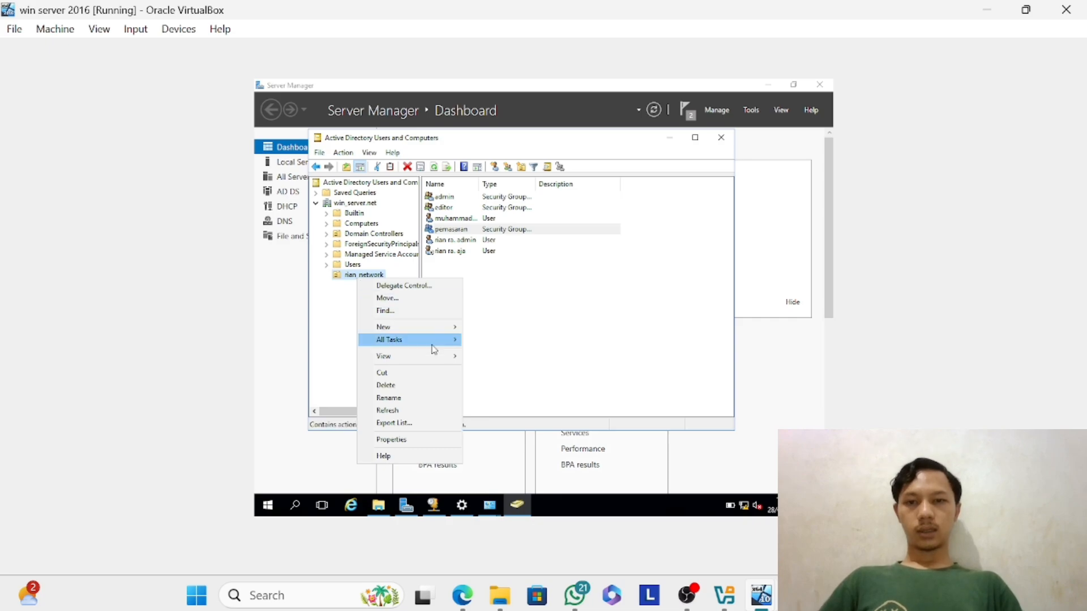
mouse_move(438, 332)
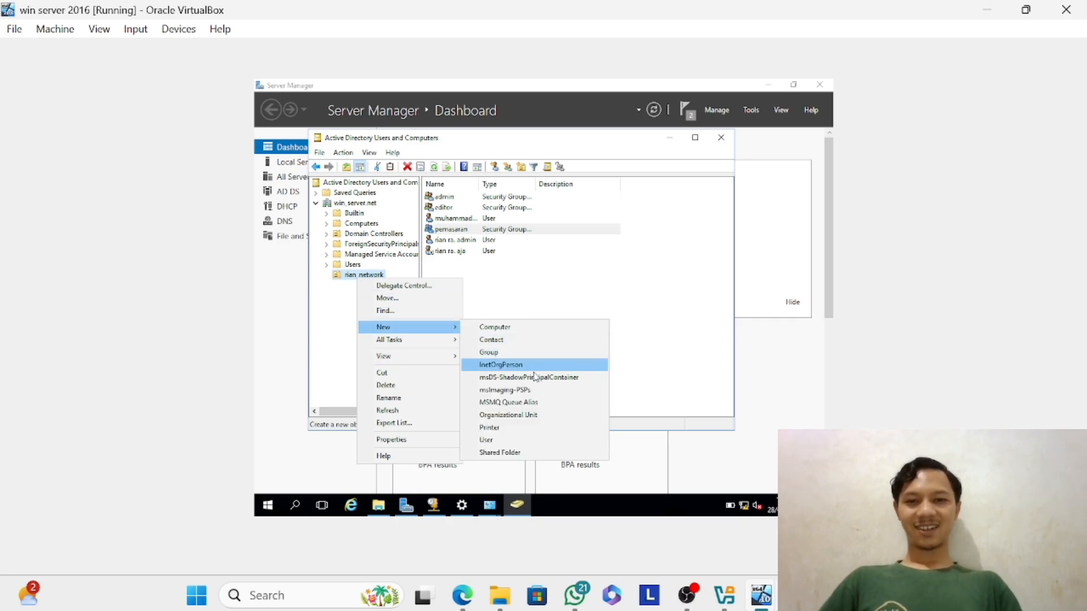
left_click(524, 441)
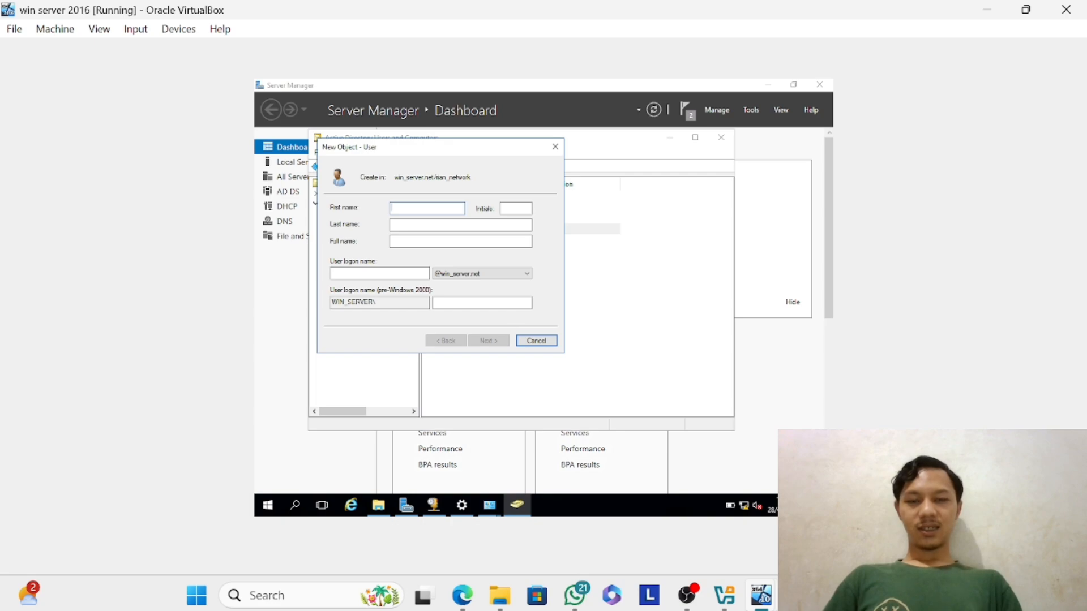
type("ranadmin")
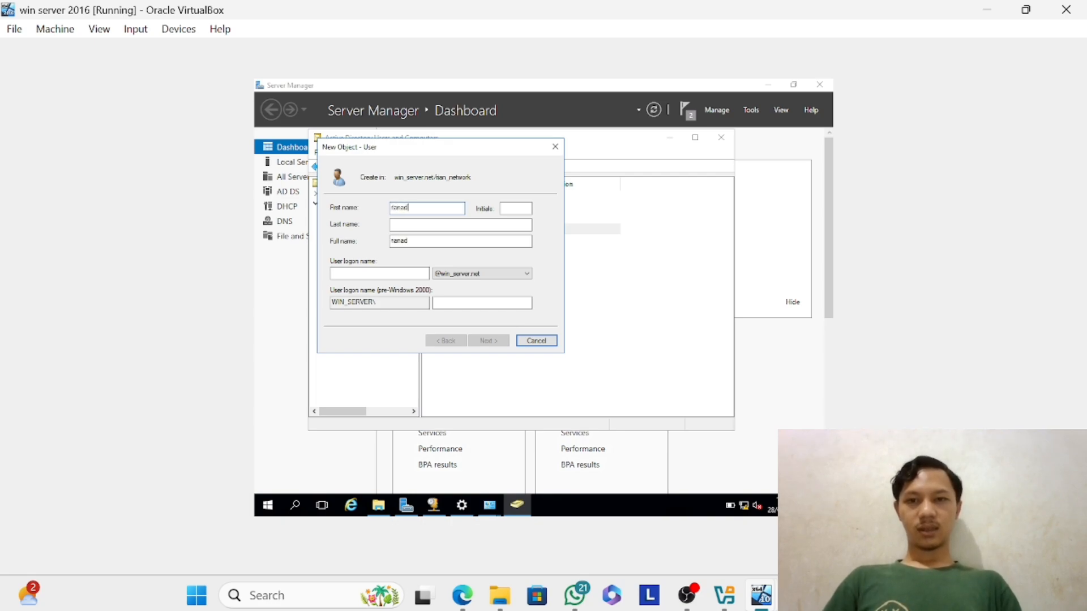
key("BackSpace")
key("BackSpace")
key("BackSpace")
key("BackSpace")
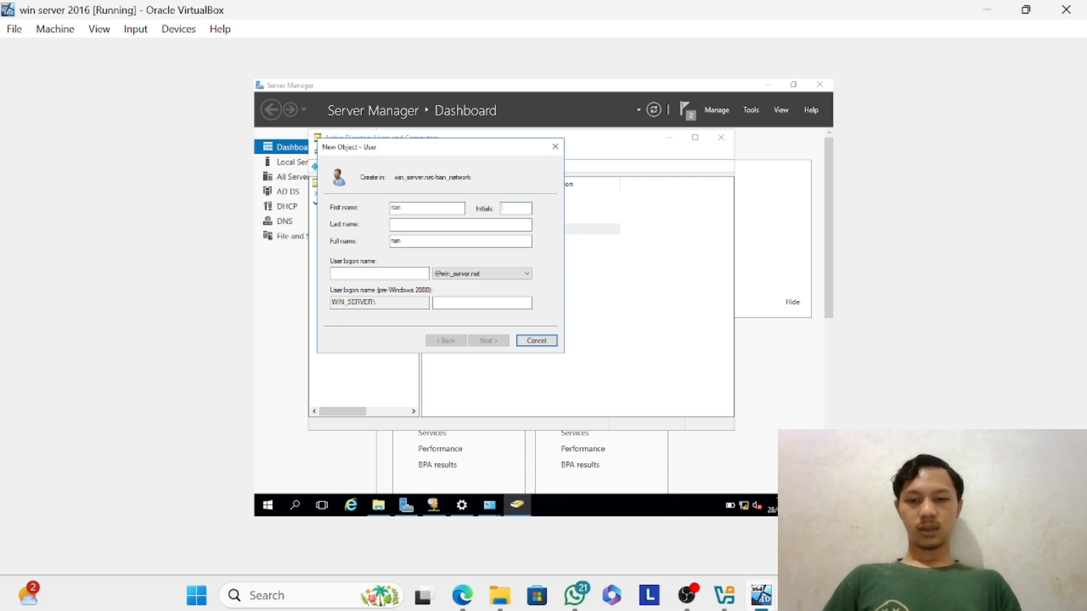
left_click(483, 223)
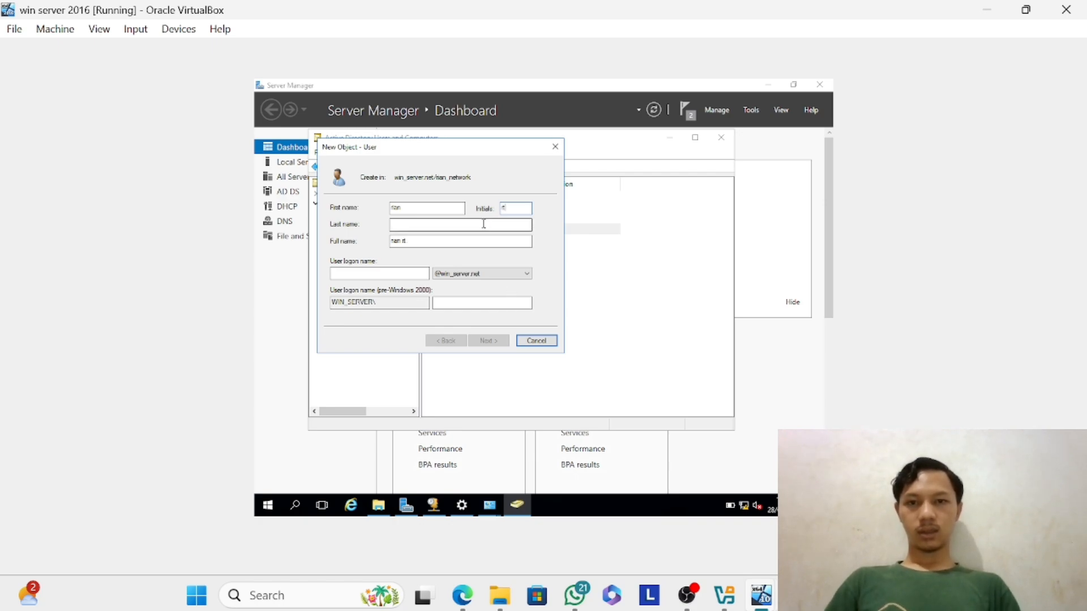
type("tanjung")
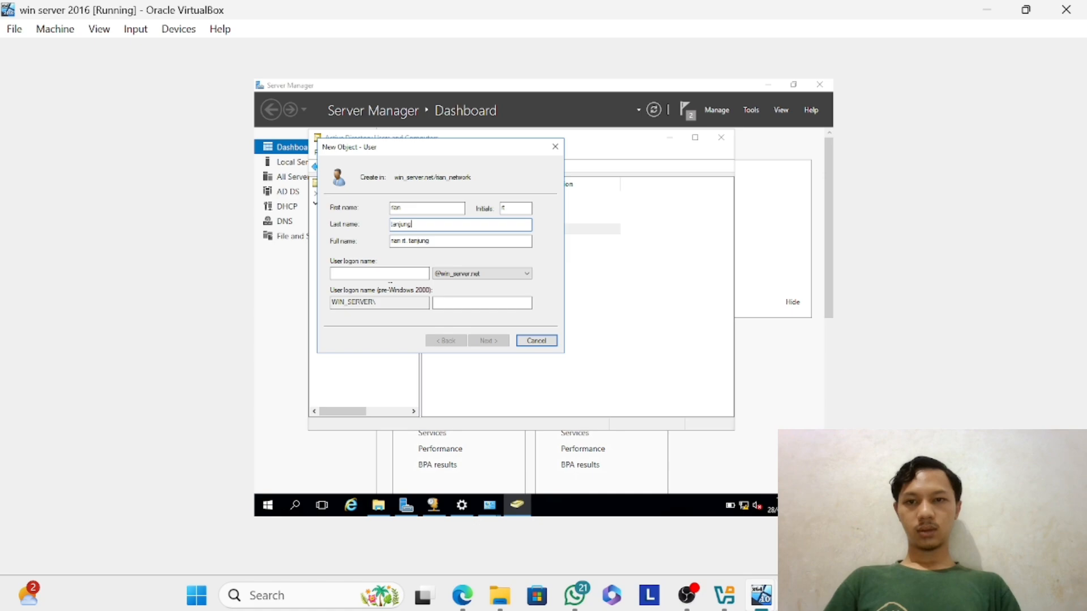
left_click(395, 273)
type("rt")
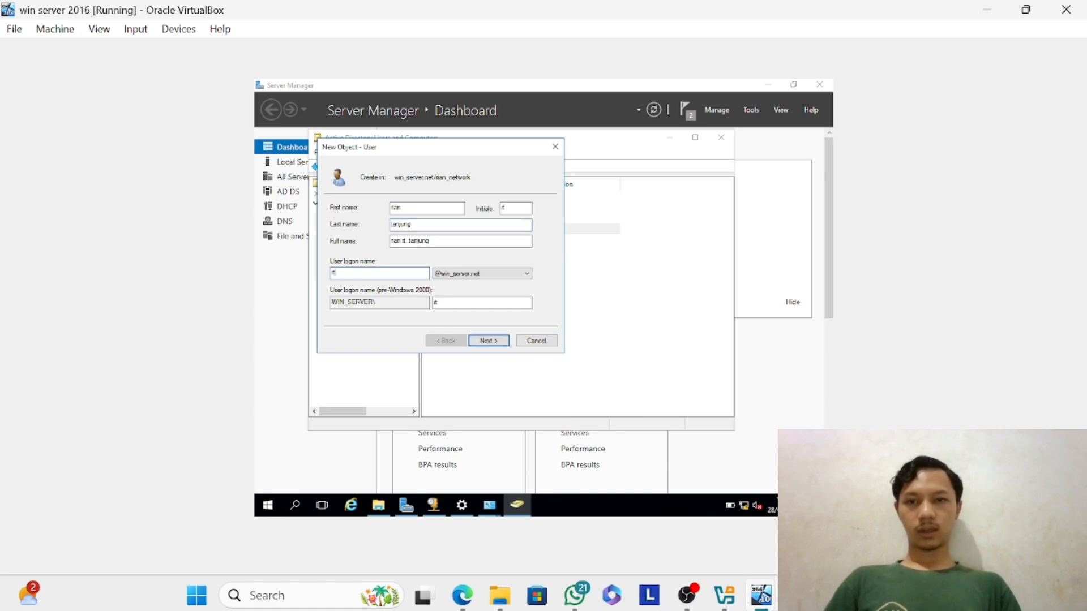
left_click(491, 341)
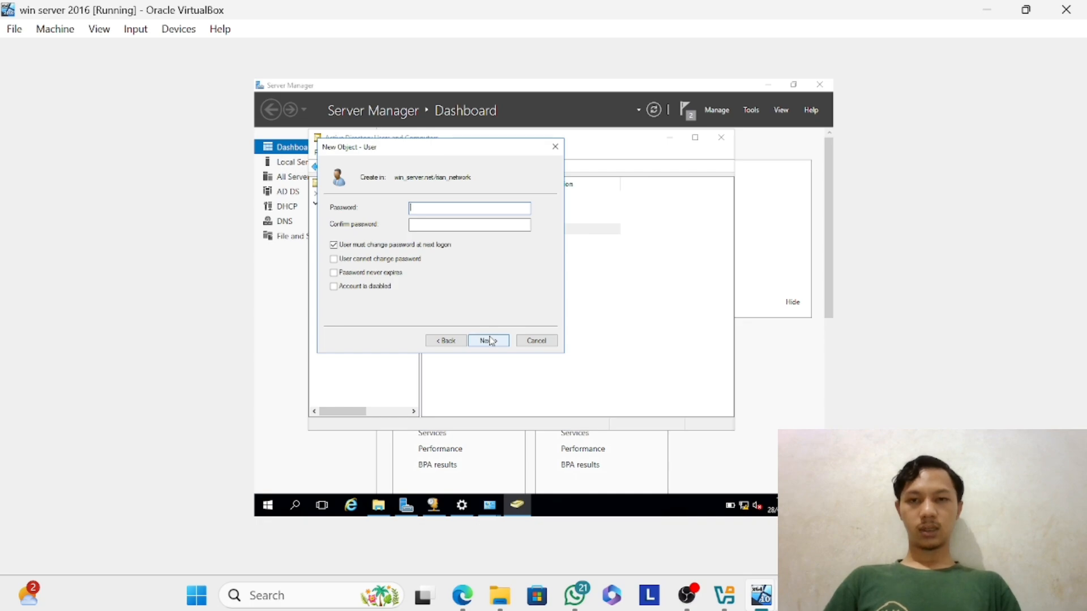
Enter and confirm an account password for the new user, keeping the required change at next logon, and try to create the account.
type("P•")
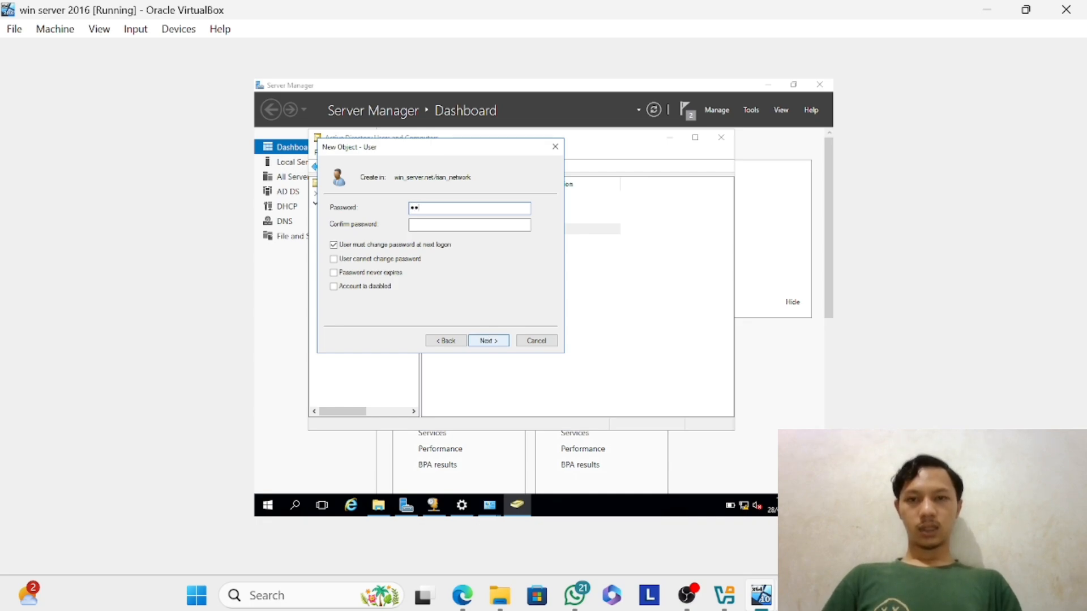
type("••••••••")
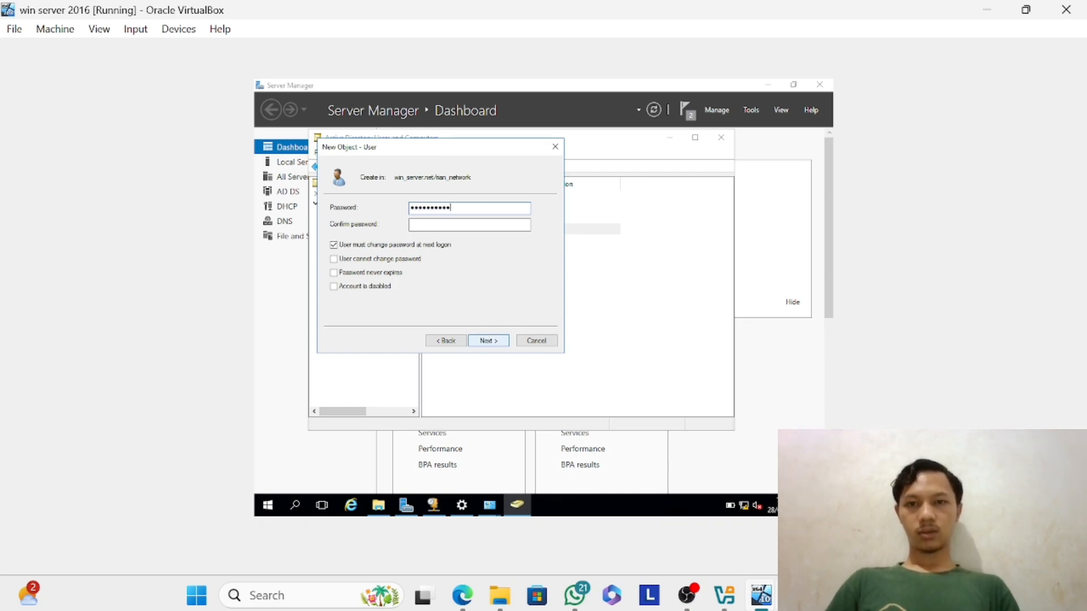
type("••")
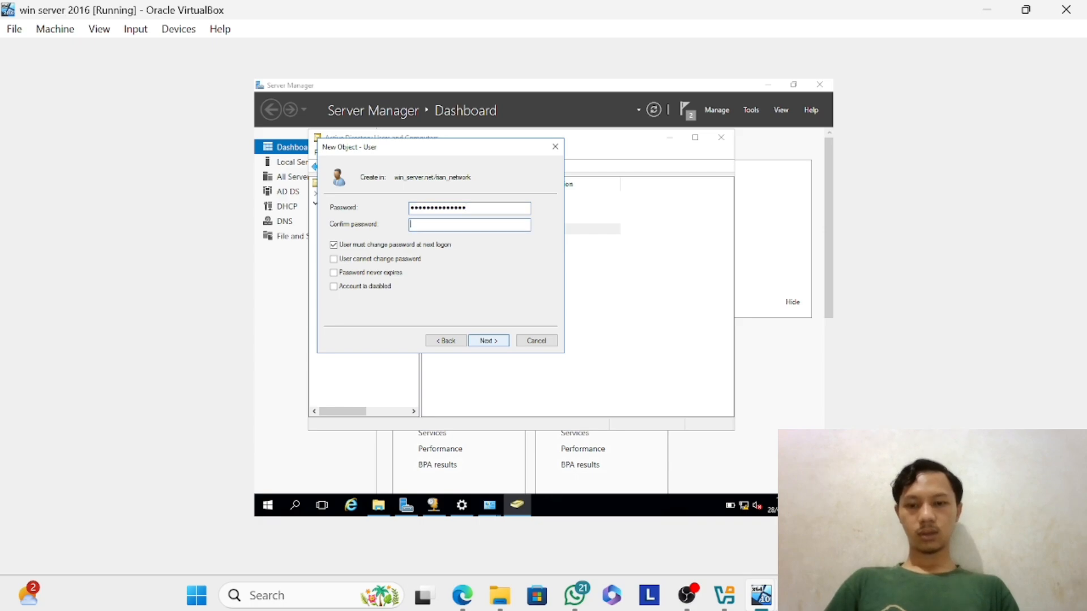
type("•••••••")
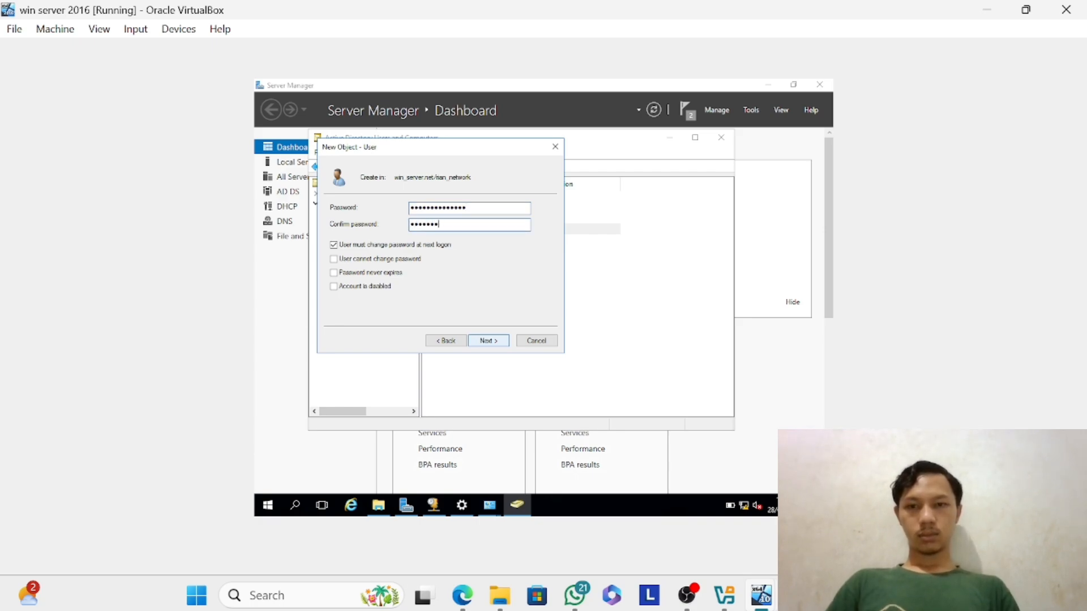
key("BackSpace")
key("BackSpace")
key("BackSpace")
key("BackSpace")
key("BackSpace")
key("BackSpace")
key("BackSpace")
type("•••")
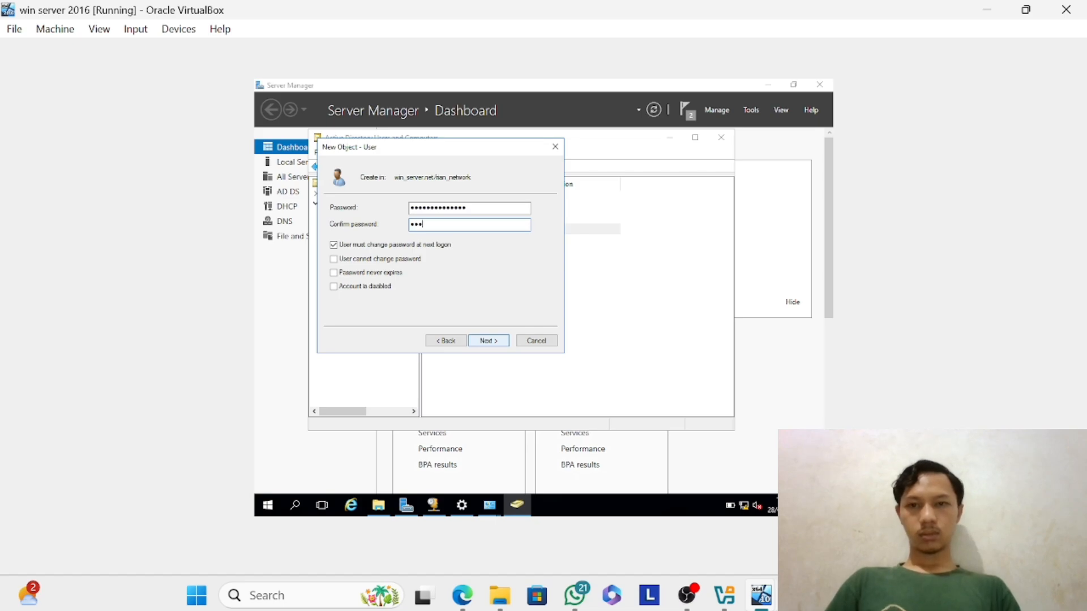
type("••••••••••")
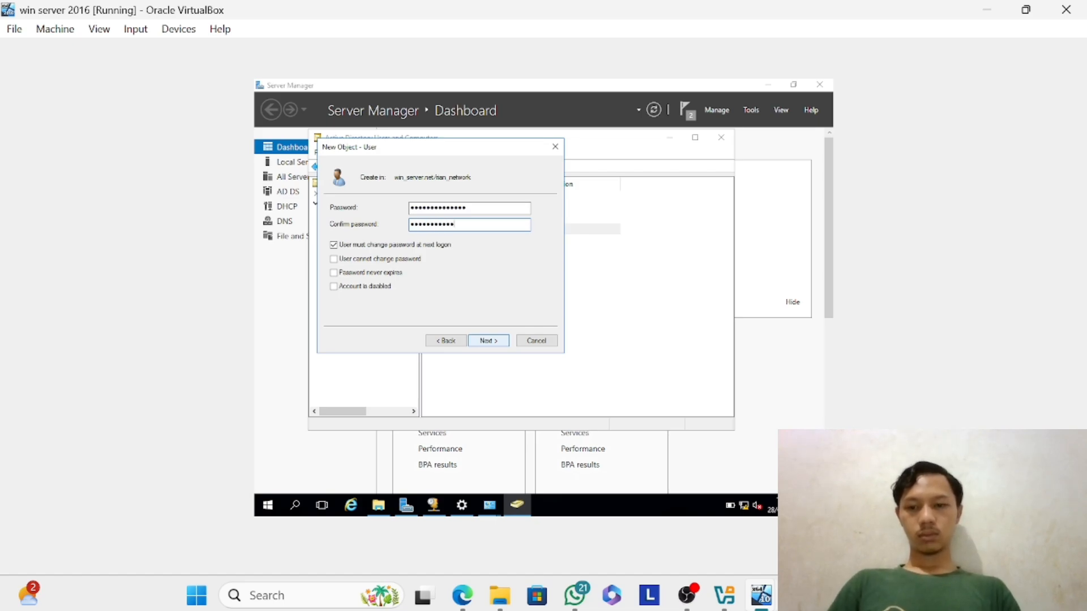
left_click(491, 341)
left_click(491, 340)
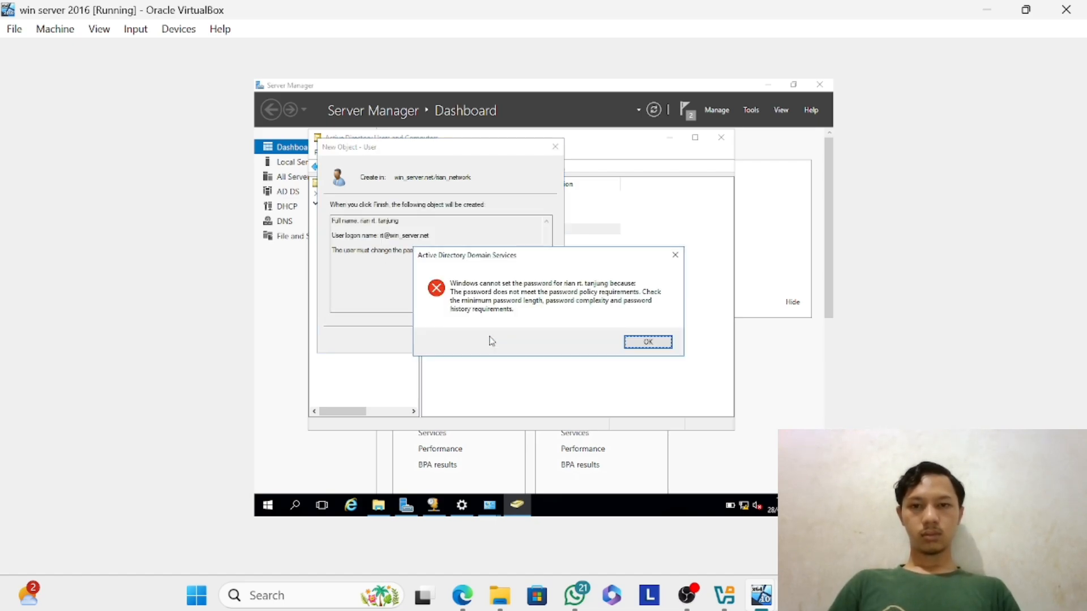
key("Return")
Go back to the new user's password settings, enter and confirm a shorter account password, and try to create the account again.
left_click(446, 340)
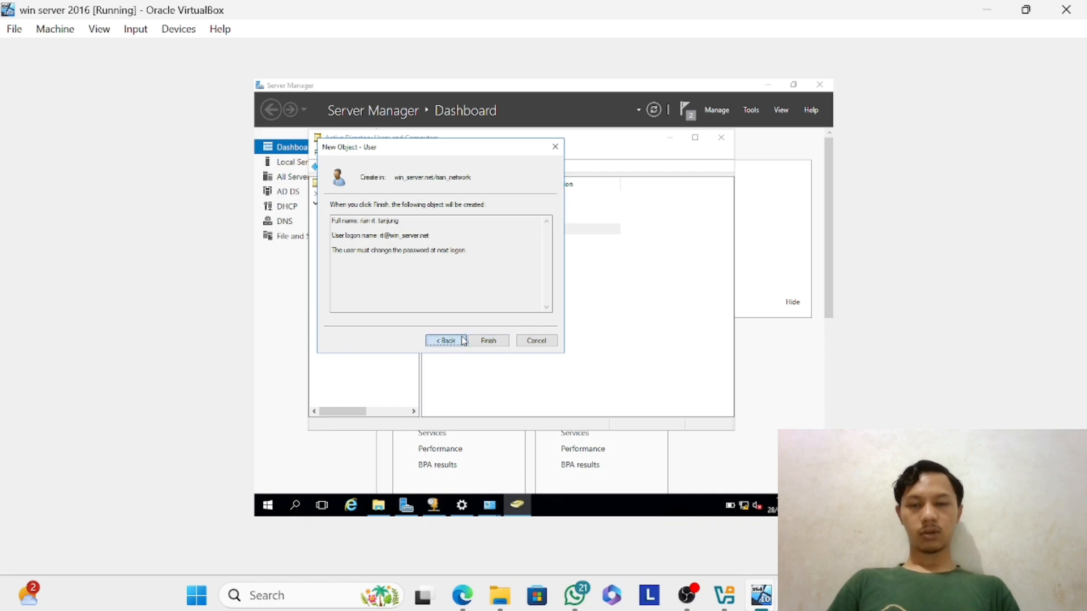
key("BackSpace")
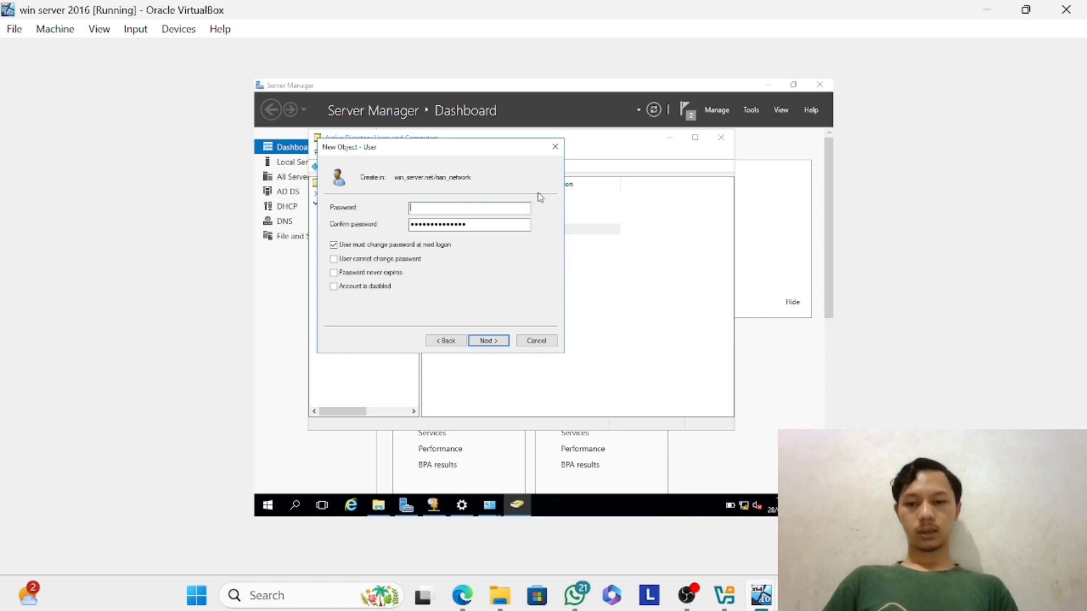
type("P•••")
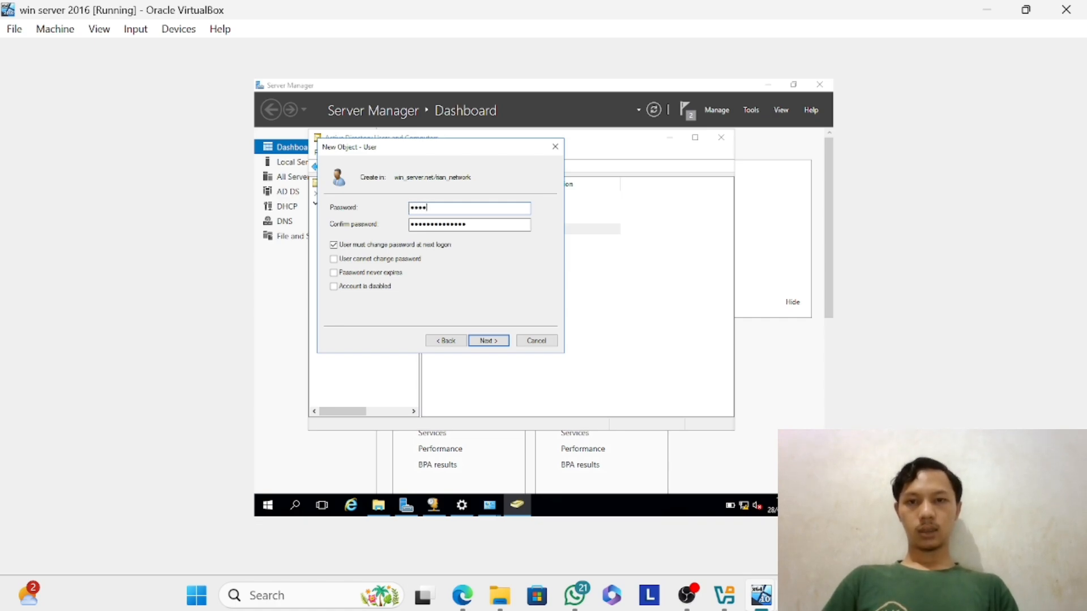
type("••••")
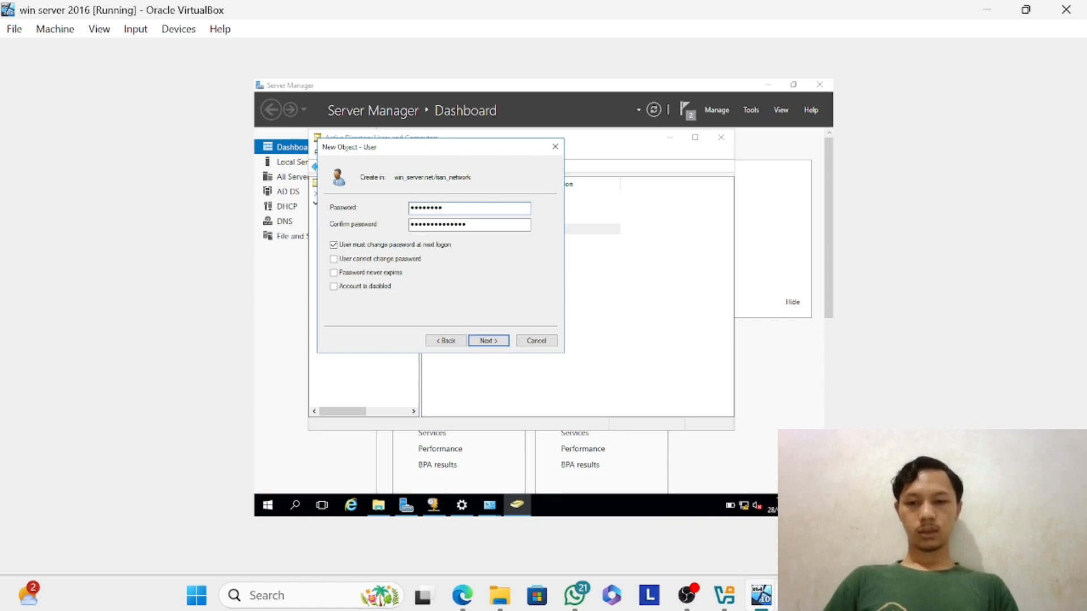
type("•")
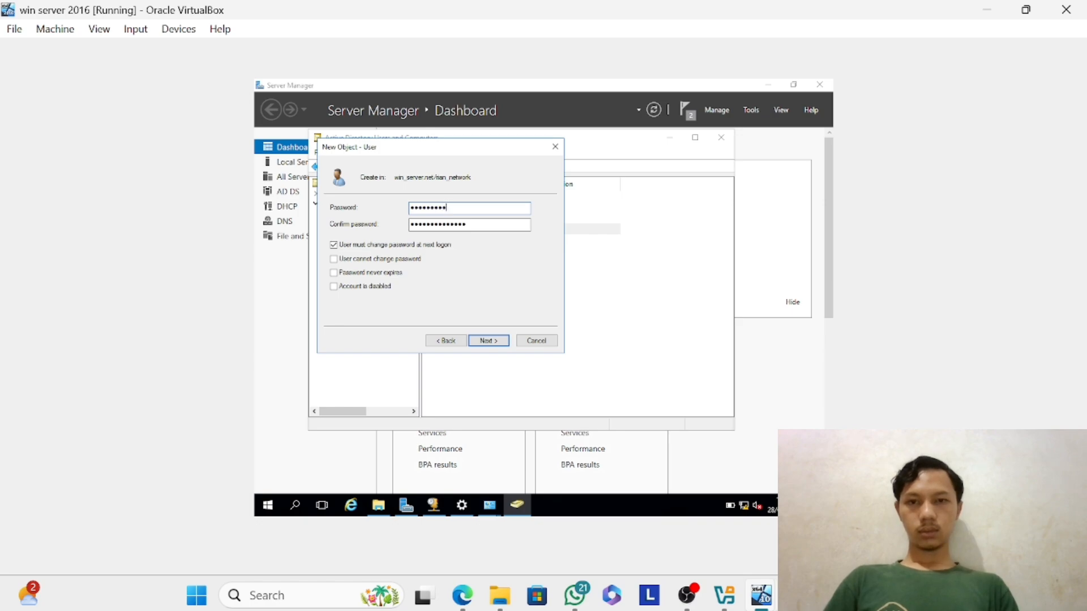
key("Tab")
type("••••")
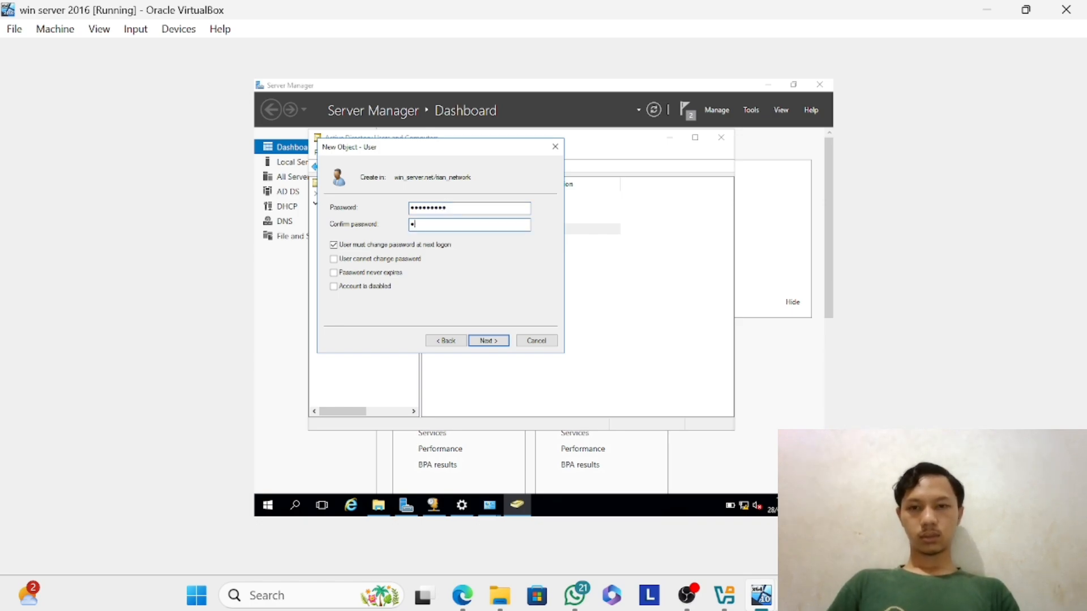
type("••••••")
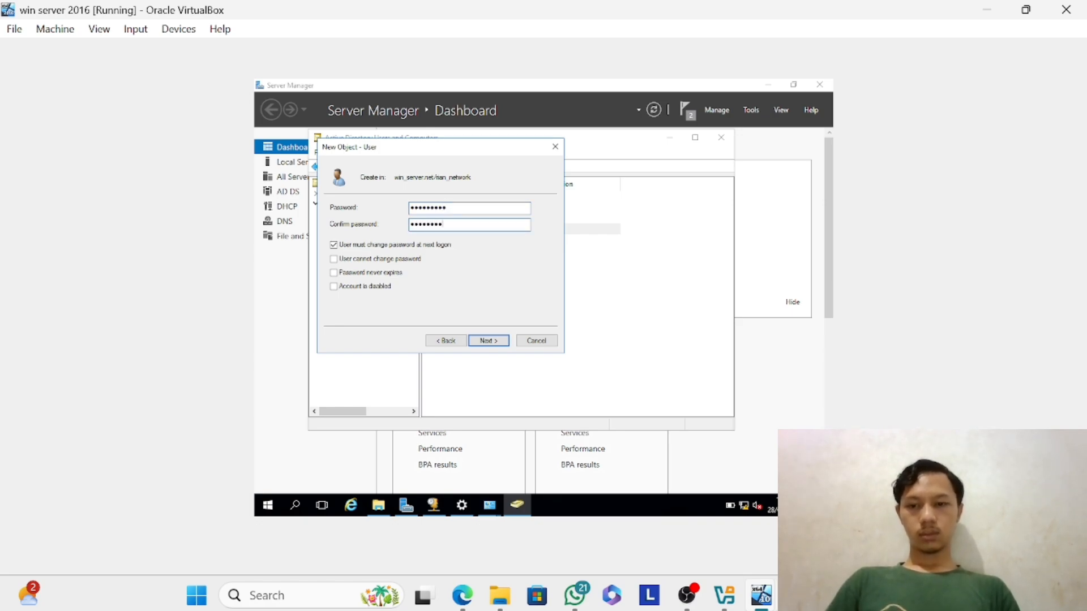
key("Return")
key("Return")
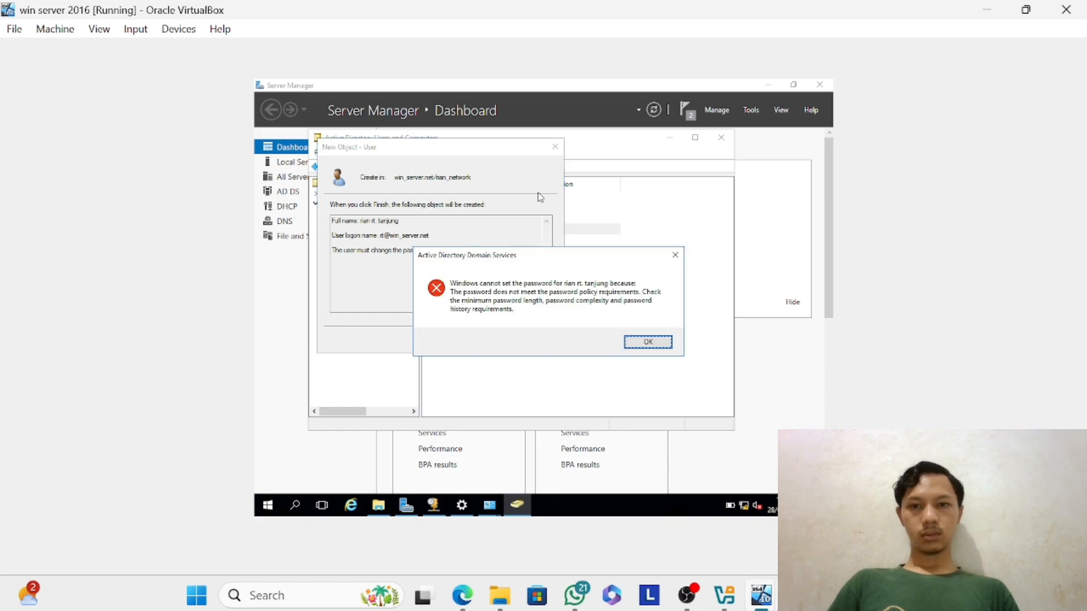
key("Return")
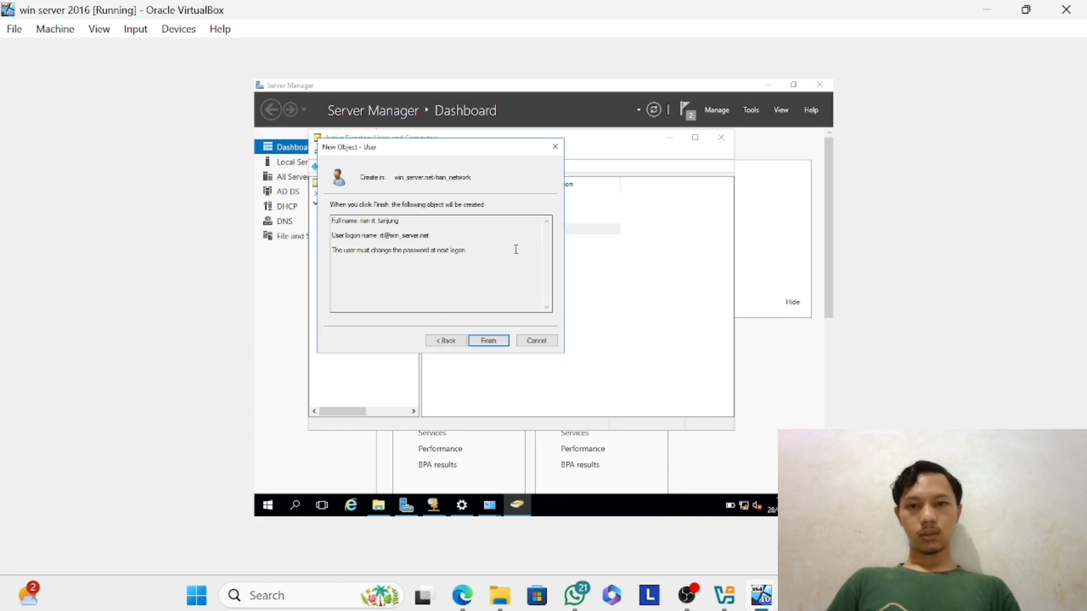
Go back to the new user's password settings, enter and confirm a different account password, and create the account.
left_click(456, 340)
key("BackSpace")
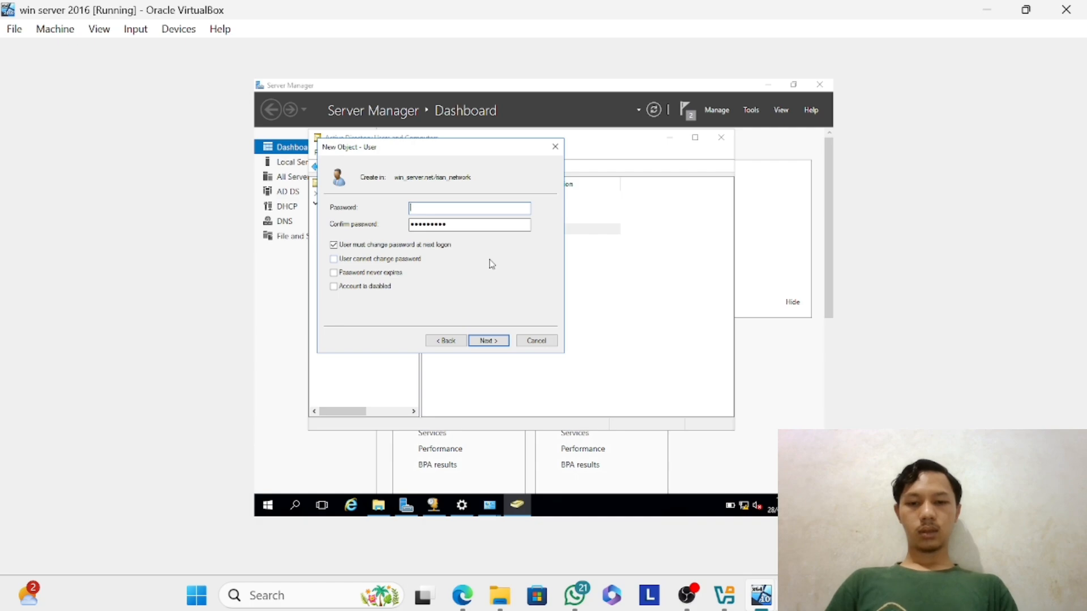
type("P@ssw")
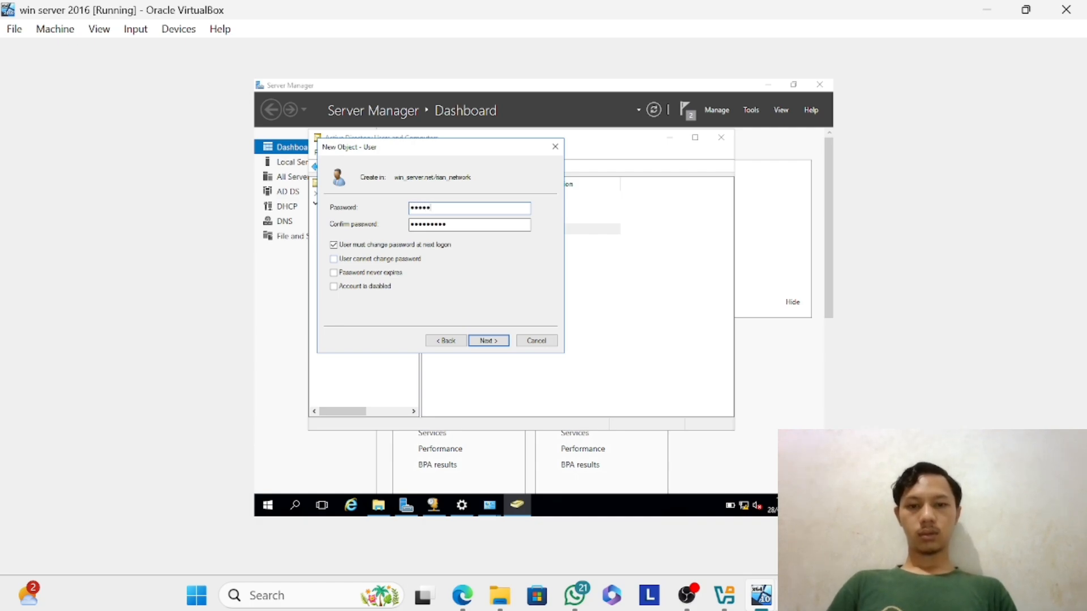
type("ord12")
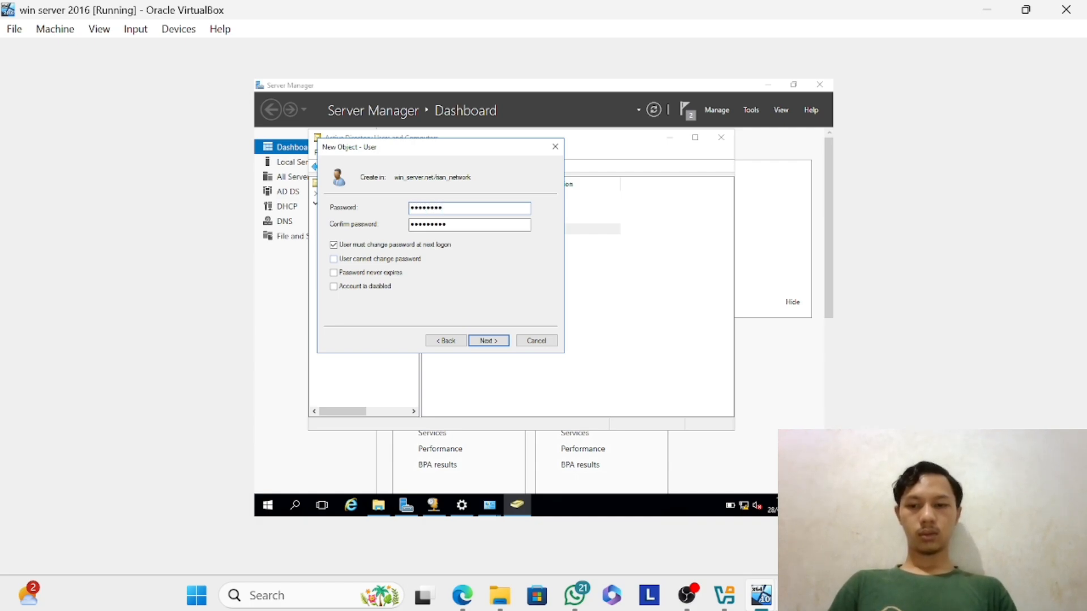
key("Tab")
type("P@ss")
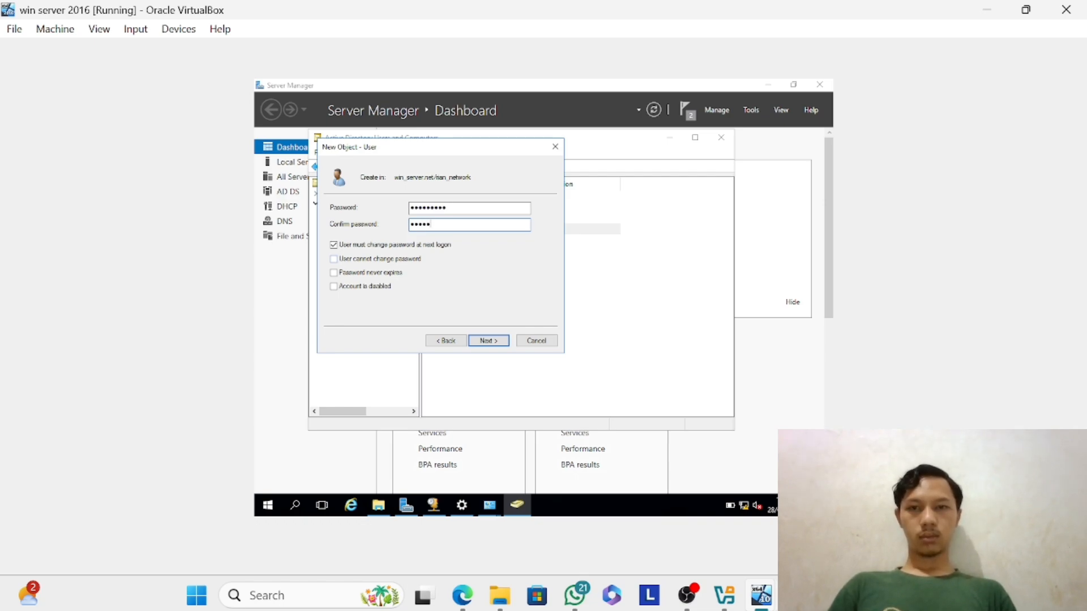
type("word12")
key("Return")
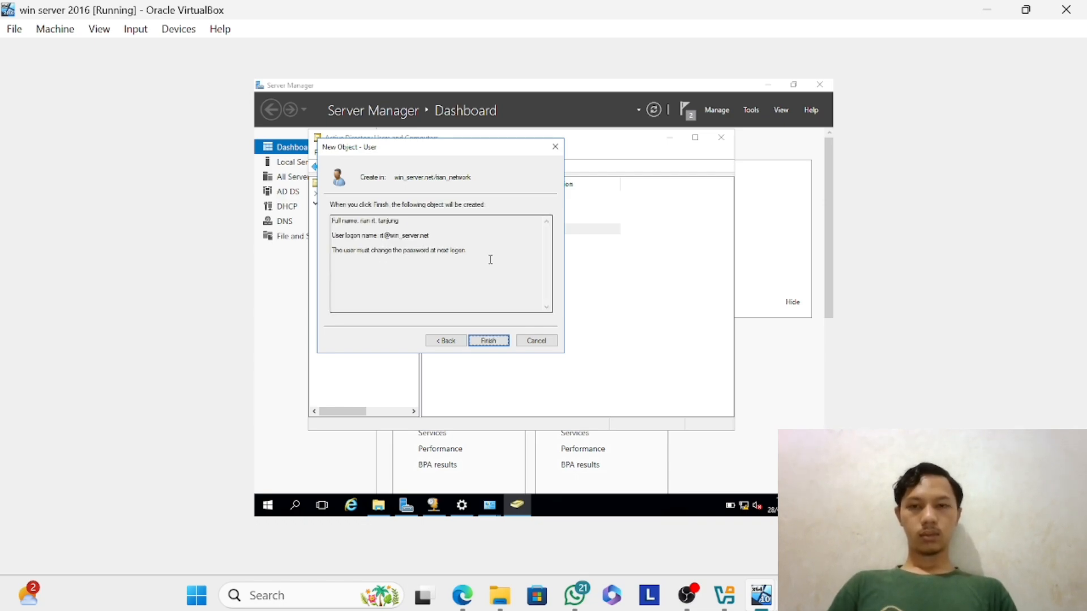
key("Return")
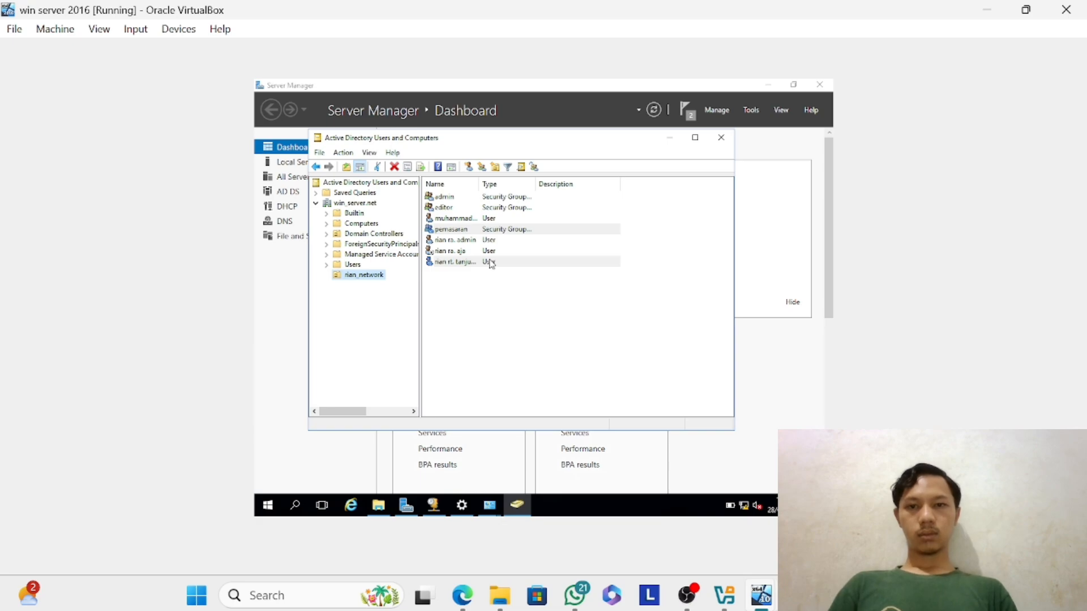
Add the newly created user to the admin group in the custom organizational unit, choosing admin over Administrators among the matching names.
left_click(465, 219)
left_click(460, 263)
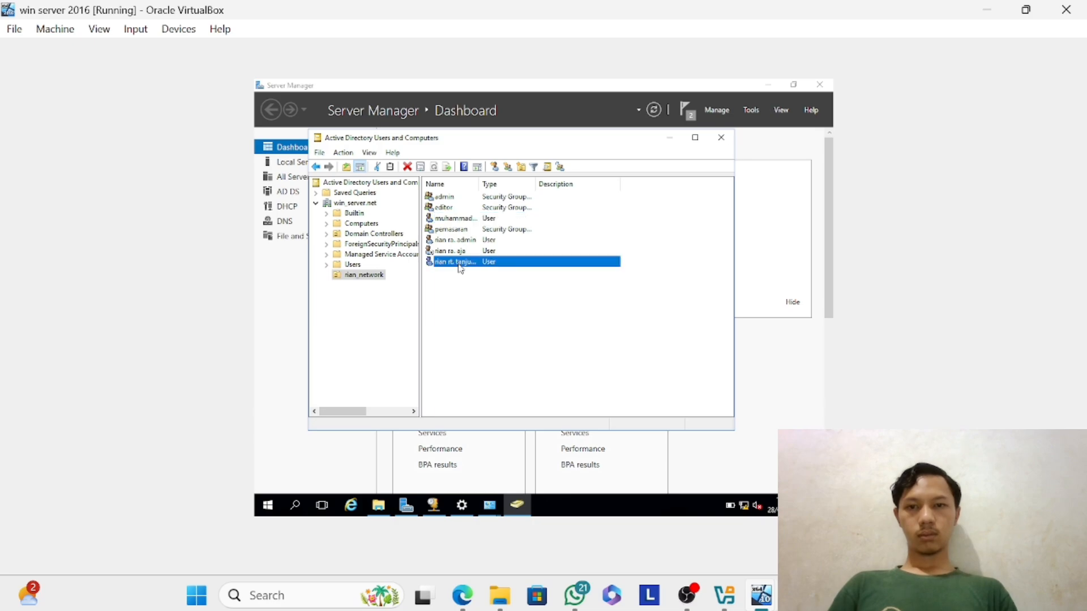
right_click(460, 264)
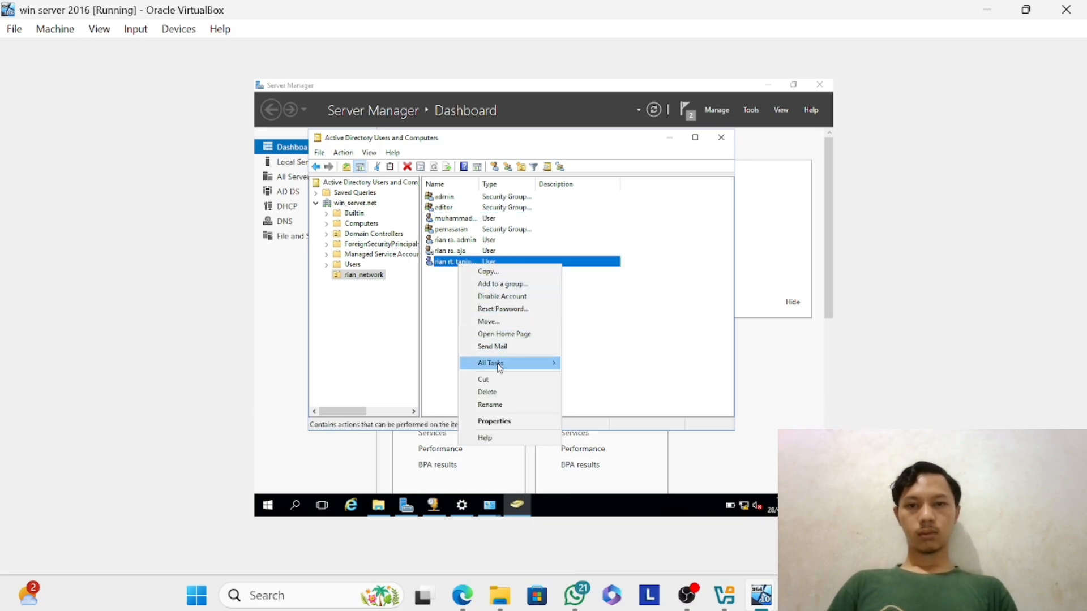
mouse_move(502, 369)
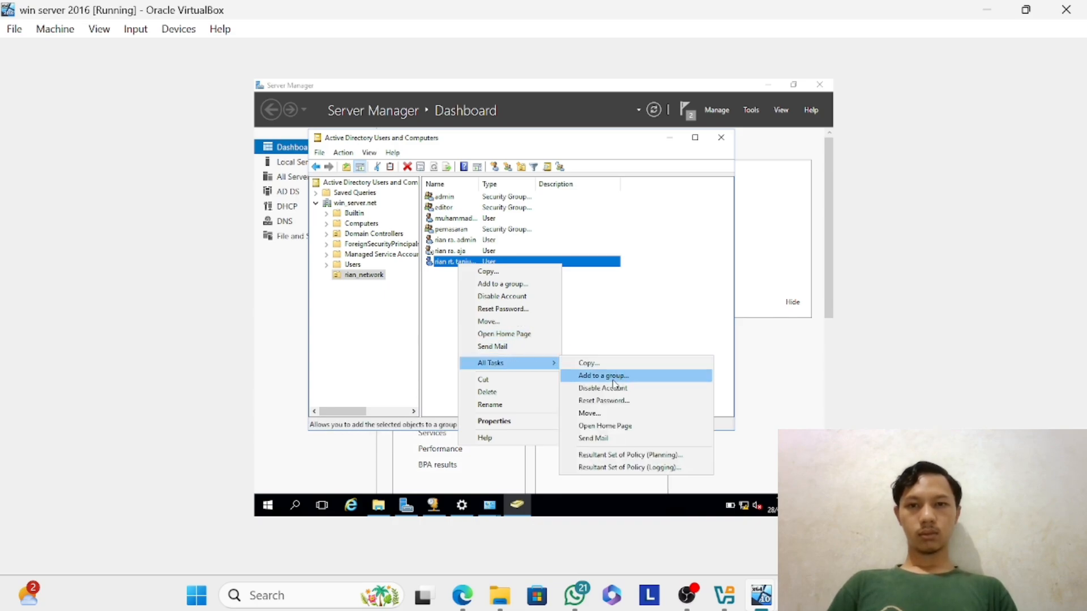
left_click(613, 376)
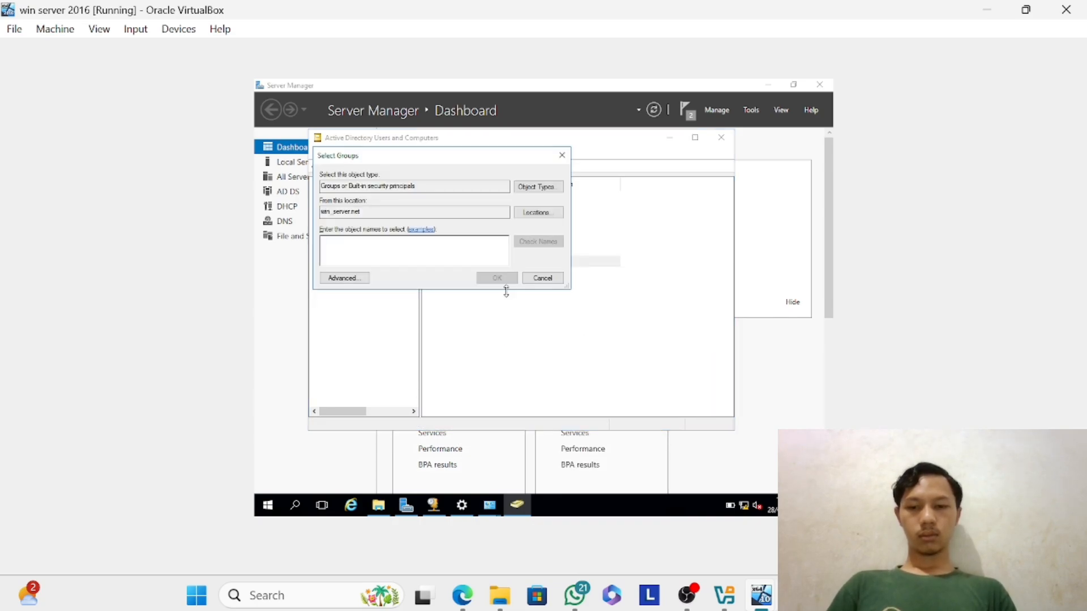
type("admin")
key("Return")
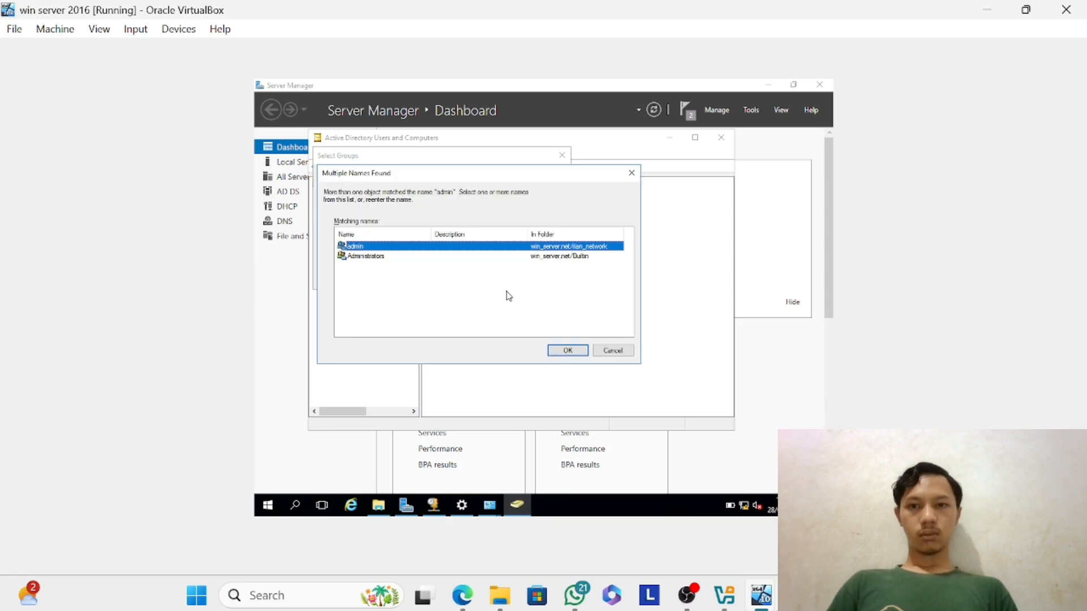
key("Return")
key("Return")
key("Return")
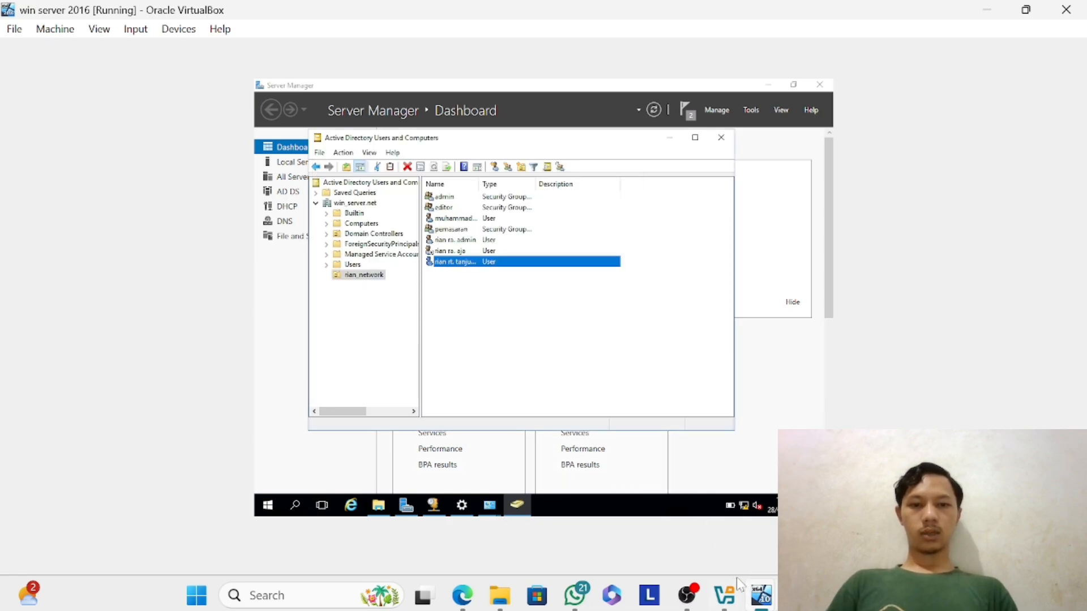
mouse_move(760, 594)
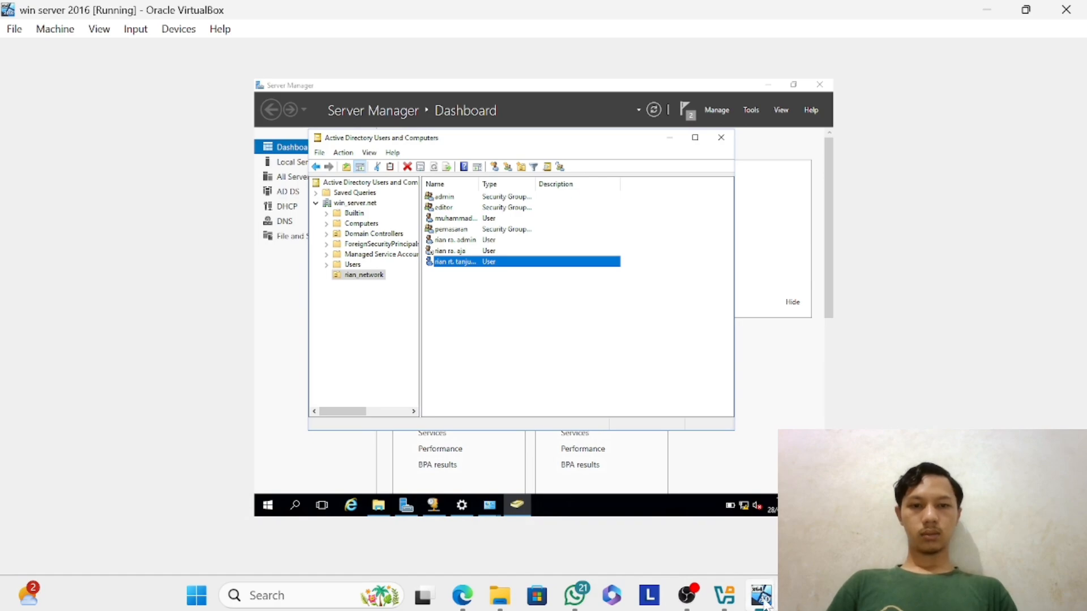
left_click(665, 506)
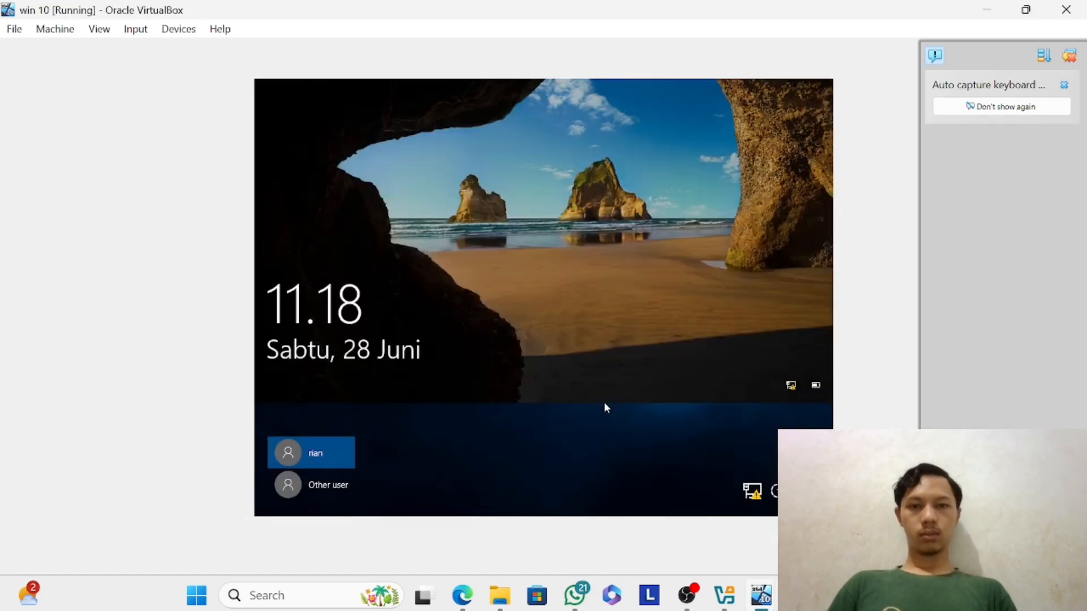
left_click(604, 404)
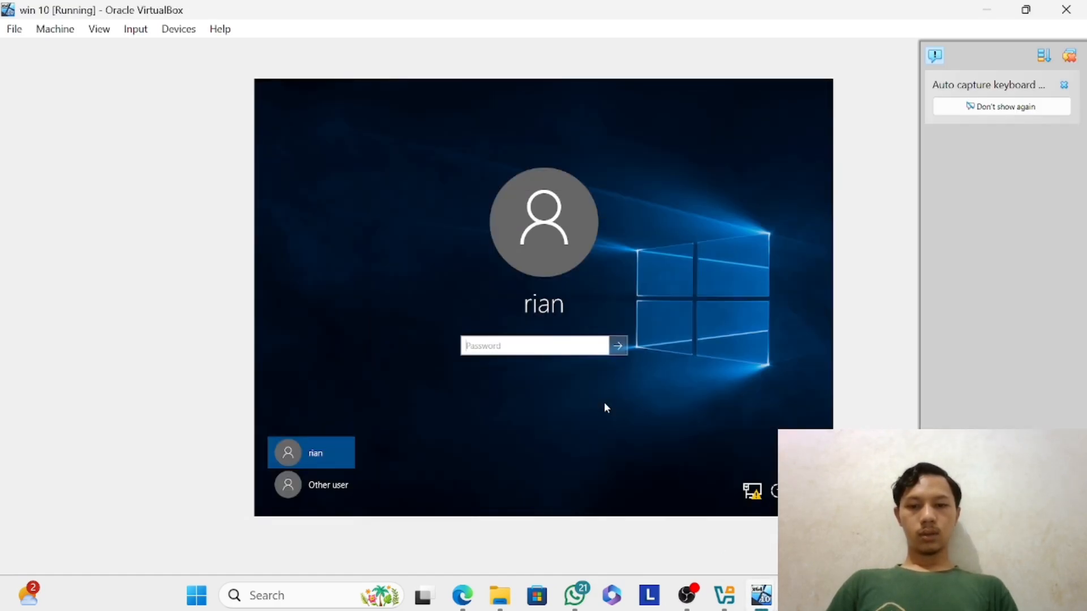
type("•••")
key("BackSpace")
key("BackSpace")
key("BackSpace")
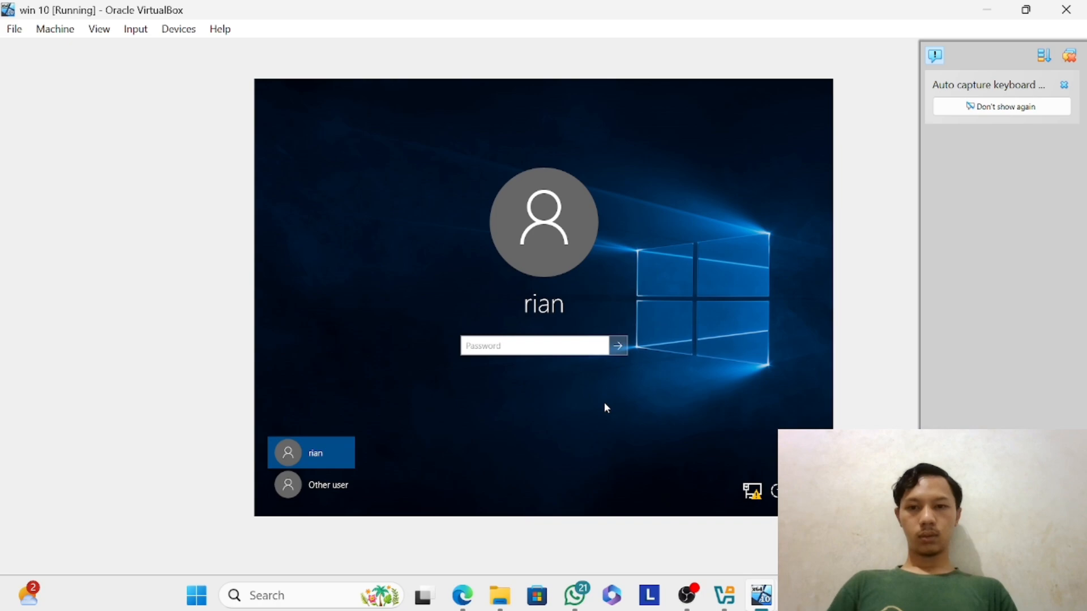
left_click(344, 486)
type("r")
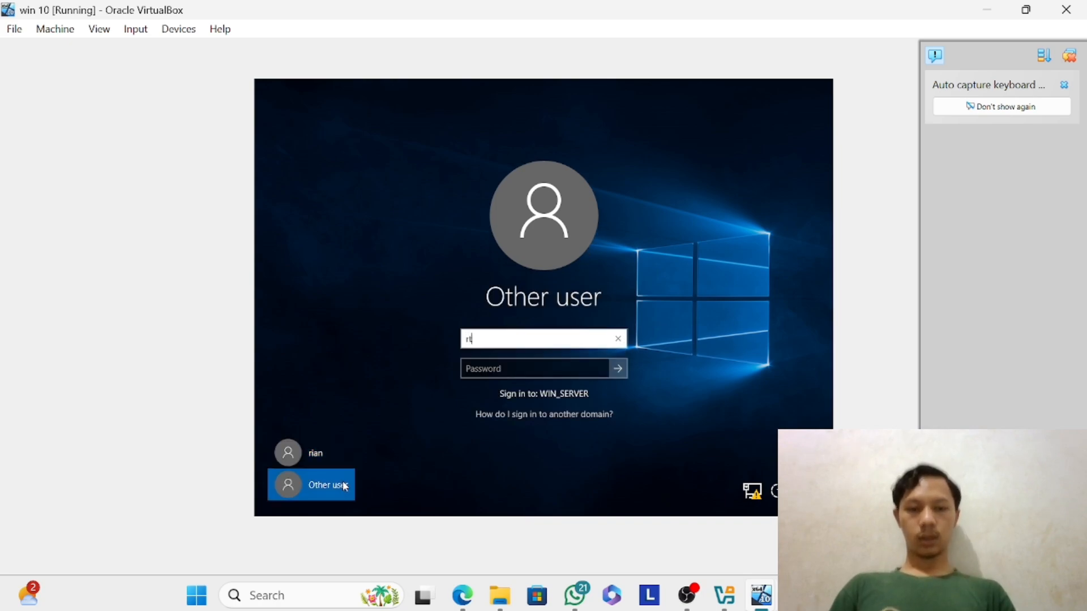
type("t@")
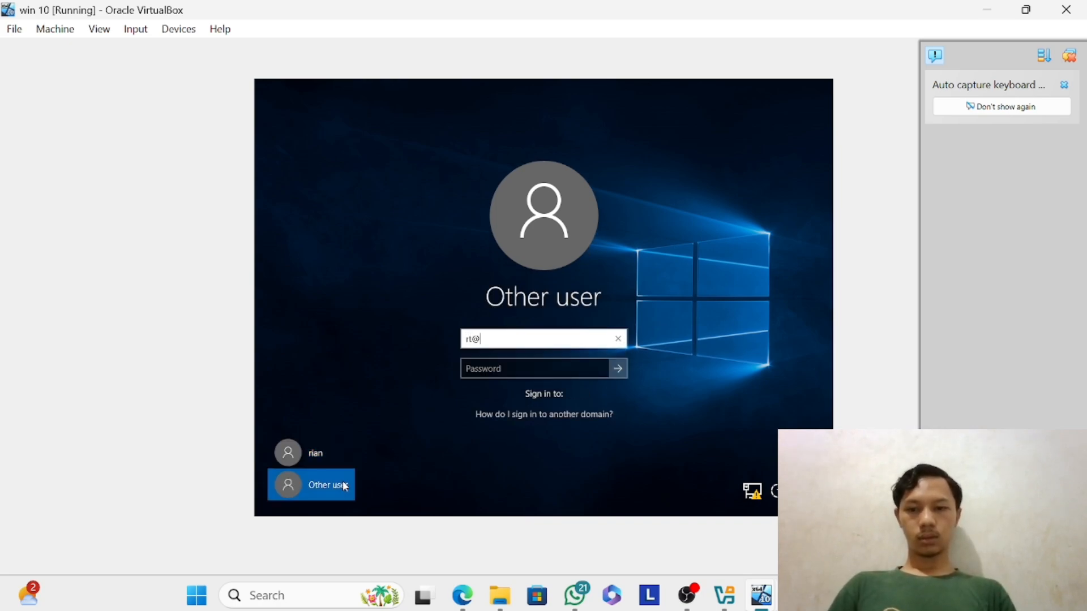
type("win_se")
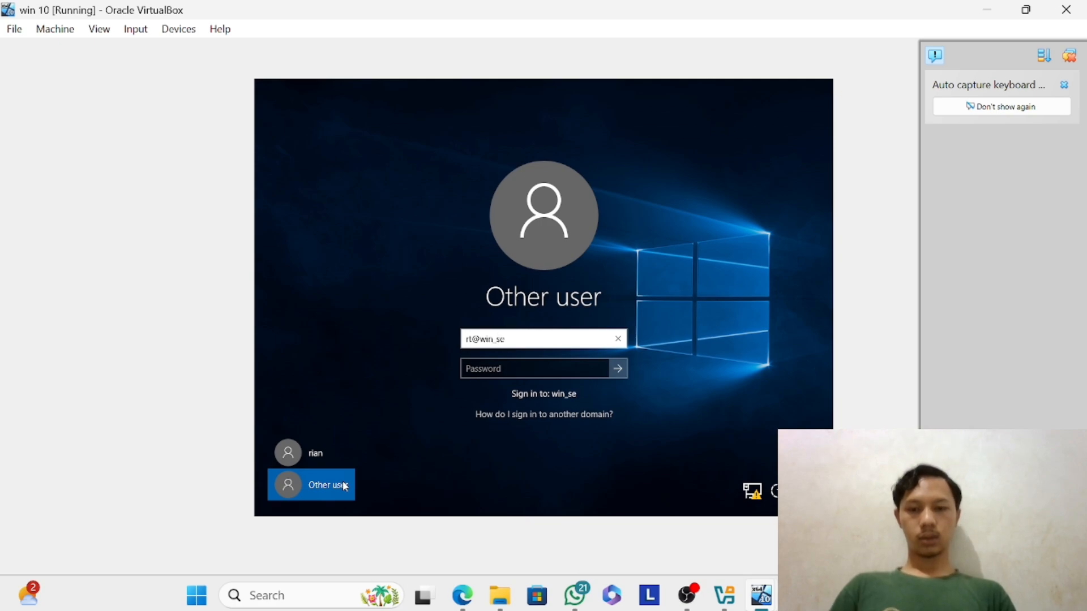
type("rver.net")
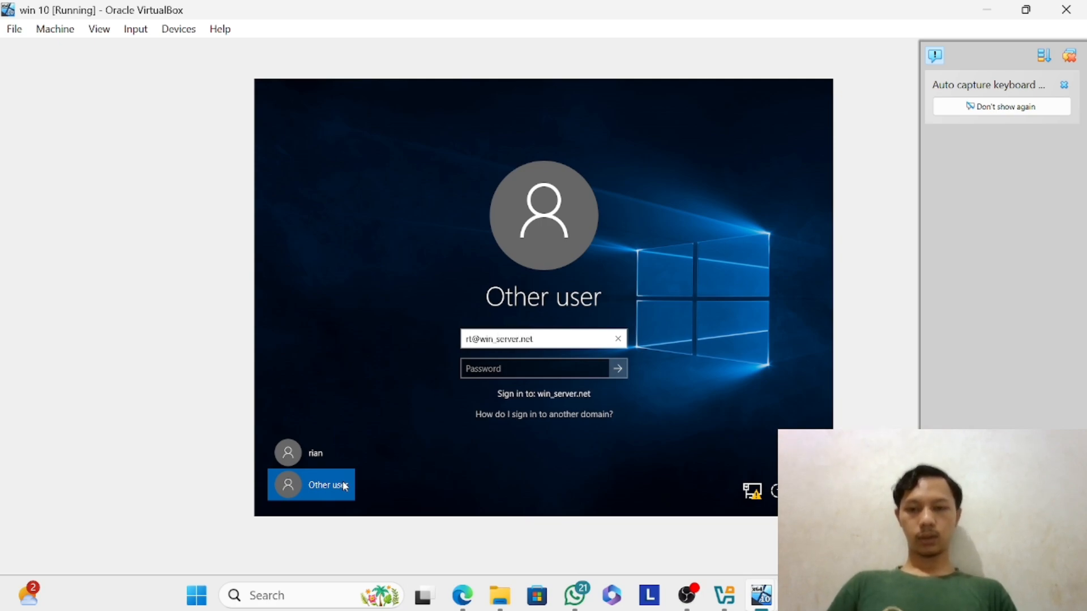
Enter the account password for the new domain user and submit the sign-in to win_server.net.
key("Tab")
type("a•••")
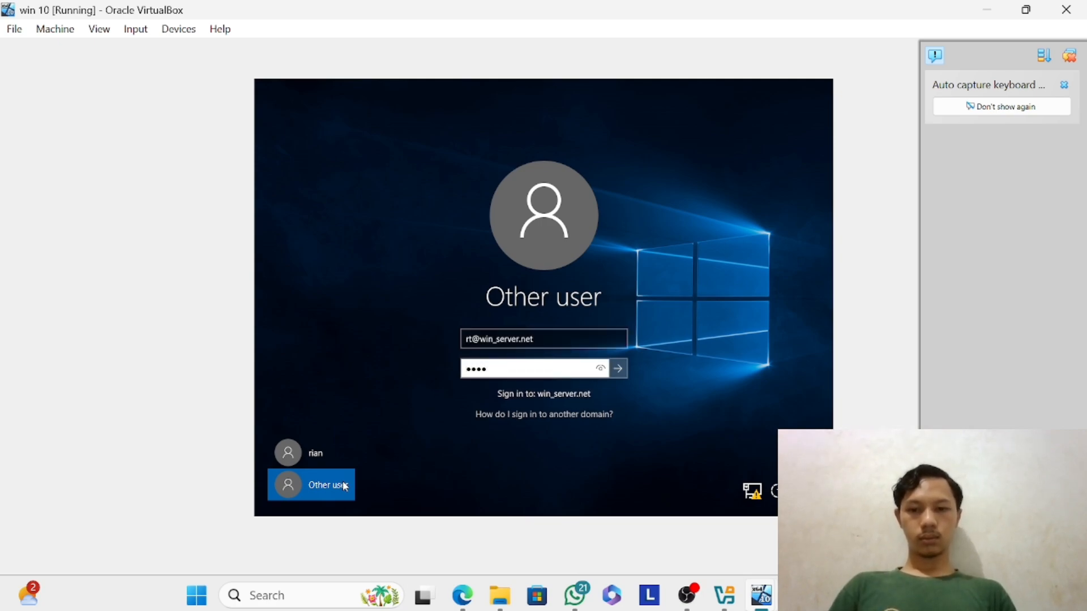
type("•••••")
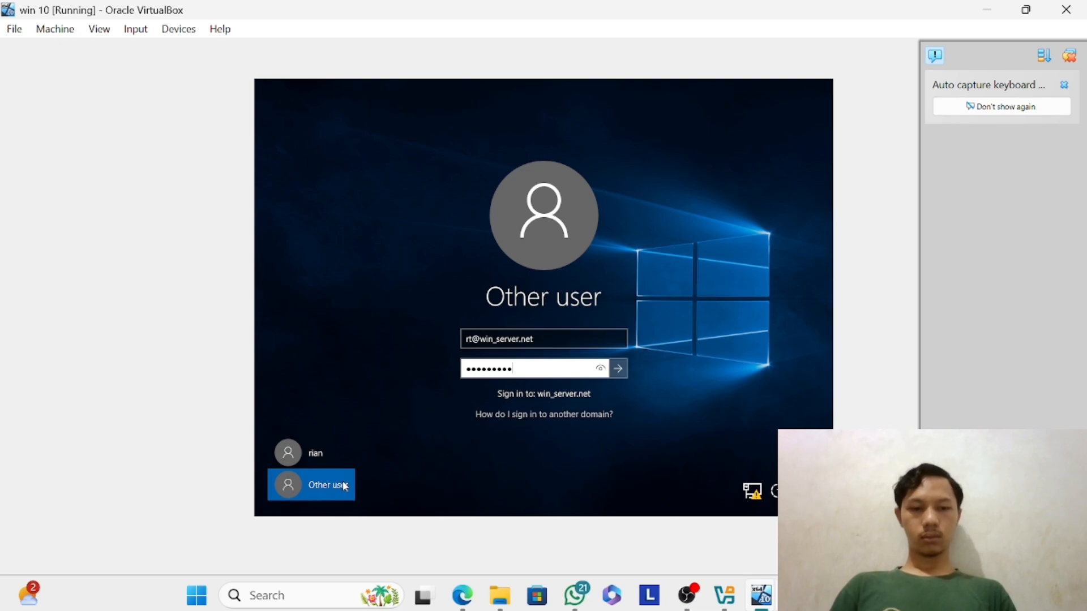
key("Return")
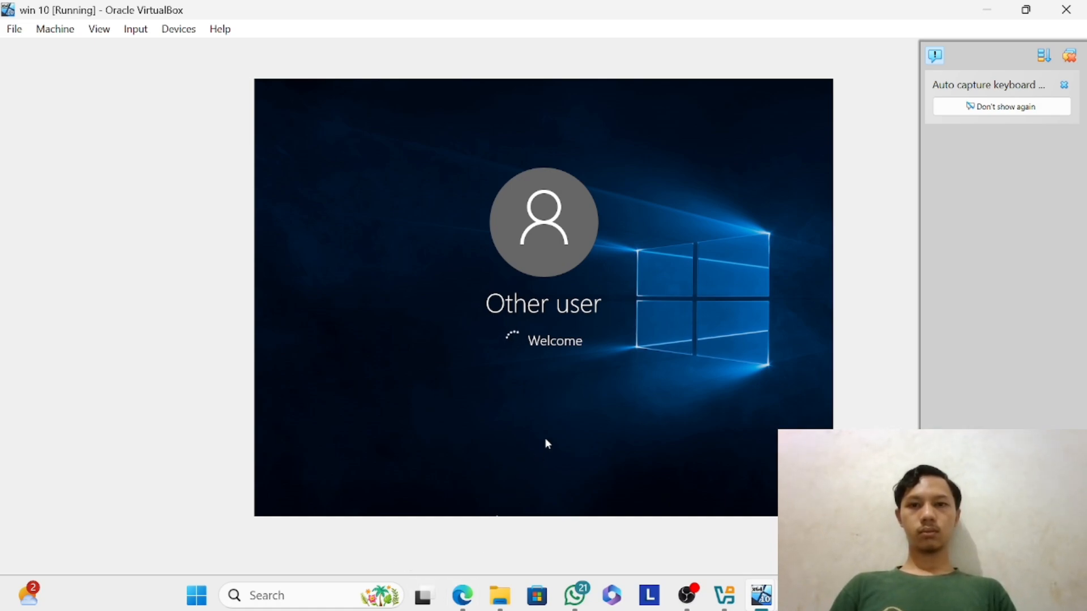
Switch to the Windows Server 2016 virtual machine and examine the admin group's general, members, member-of and managed-by properties.
mouse_move(762, 595)
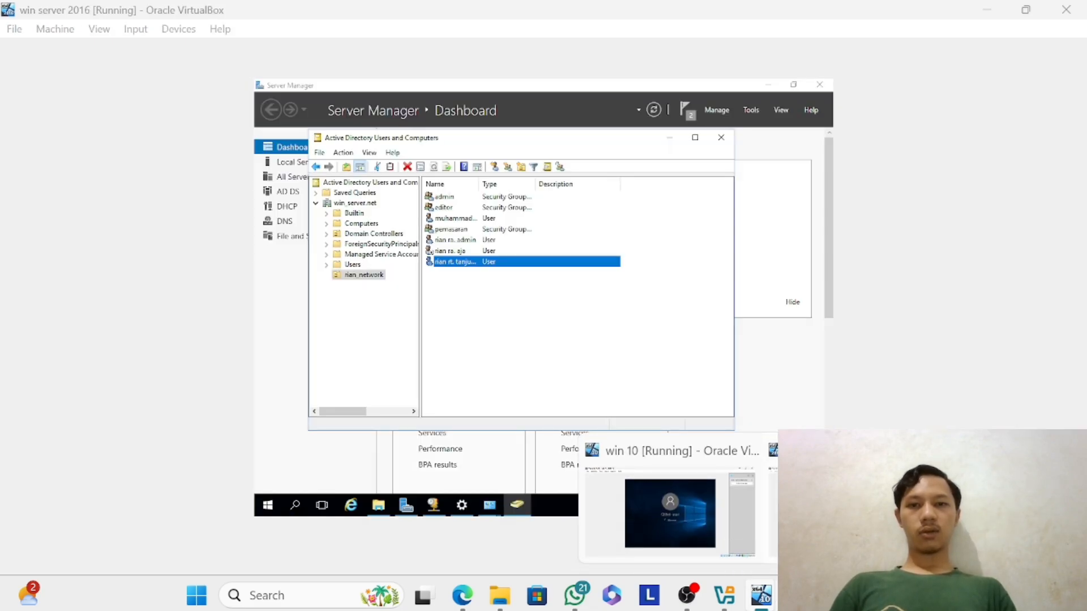
left_click(853, 510)
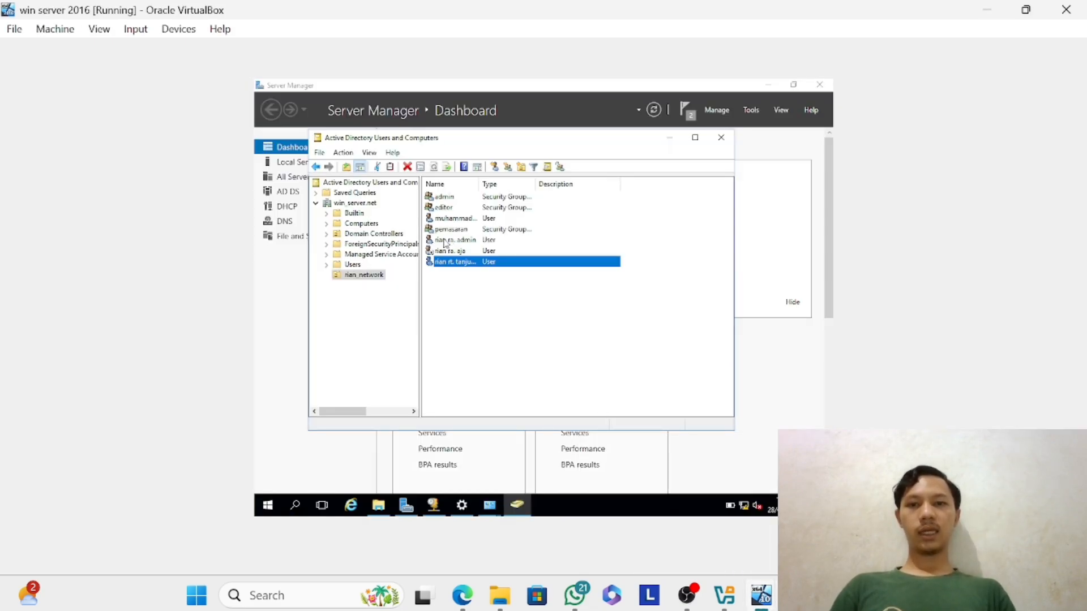
left_click(501, 199)
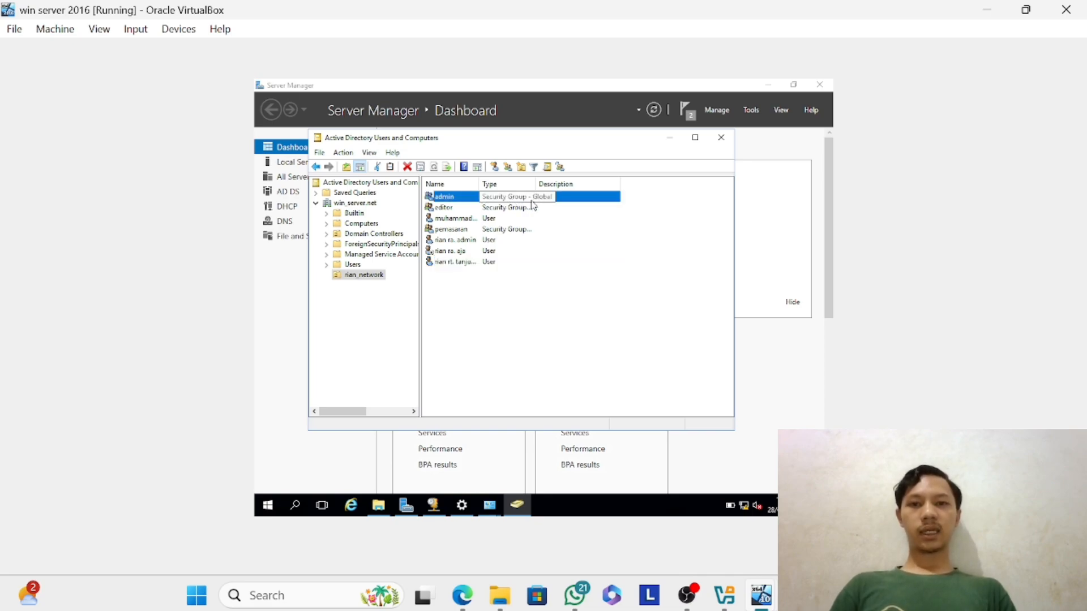
right_click(548, 207)
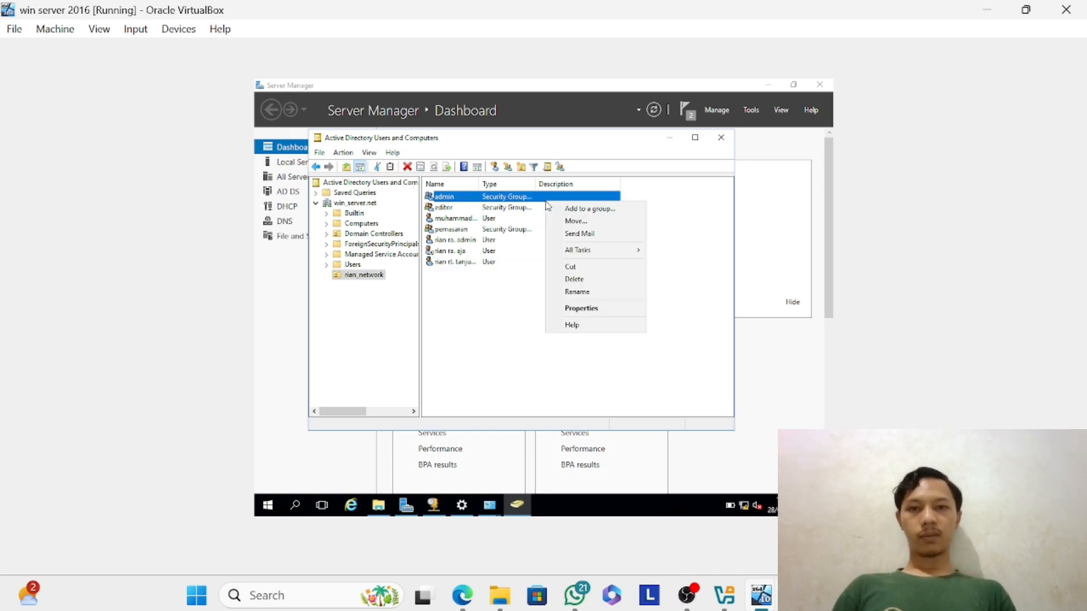
double_click(509, 201)
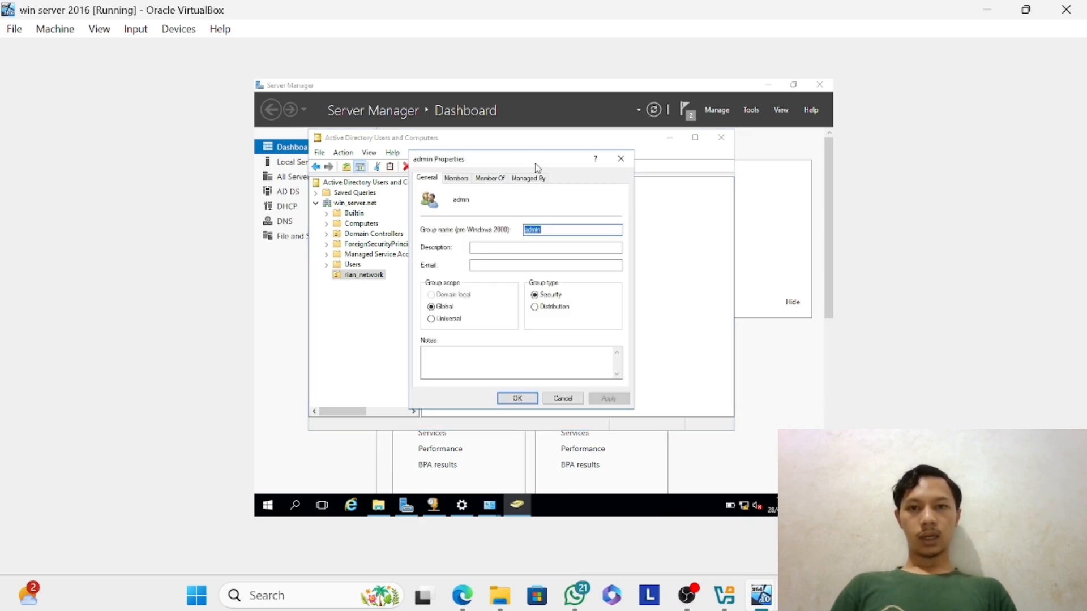
left_click(529, 178)
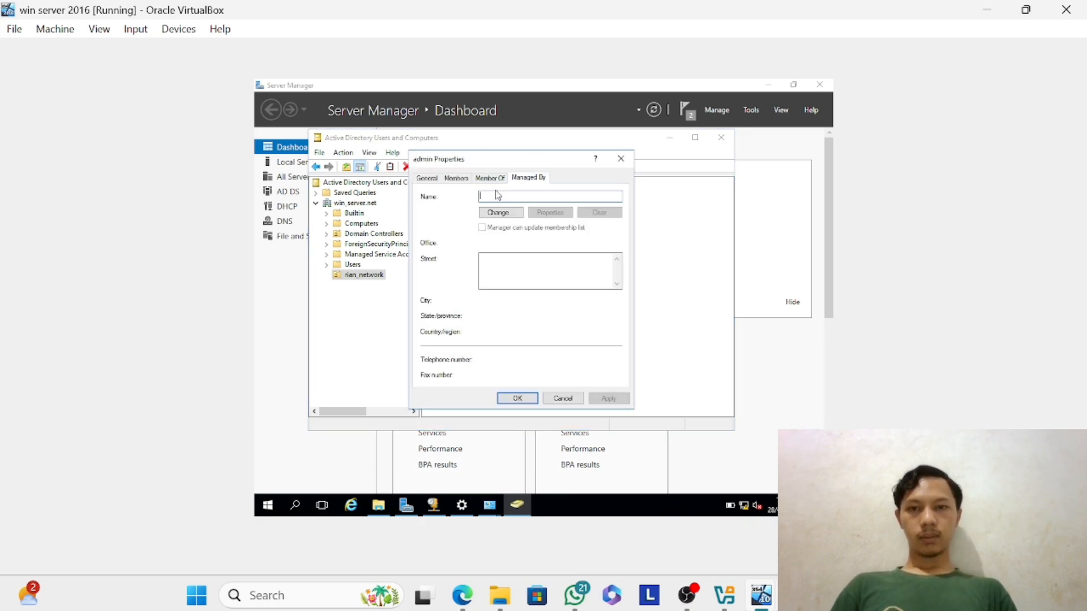
left_click(460, 179)
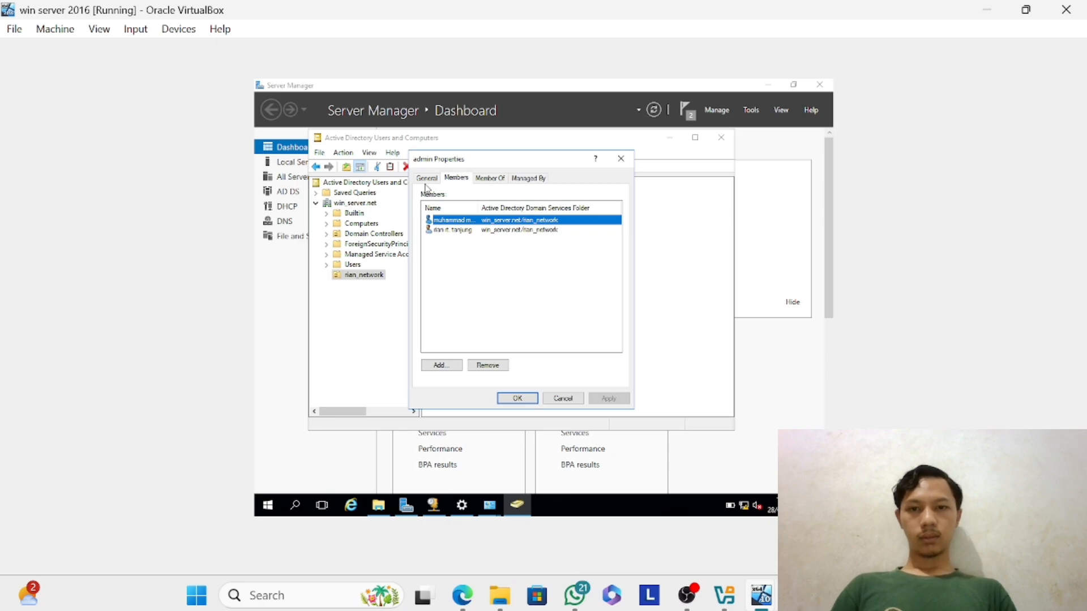
left_click(427, 179)
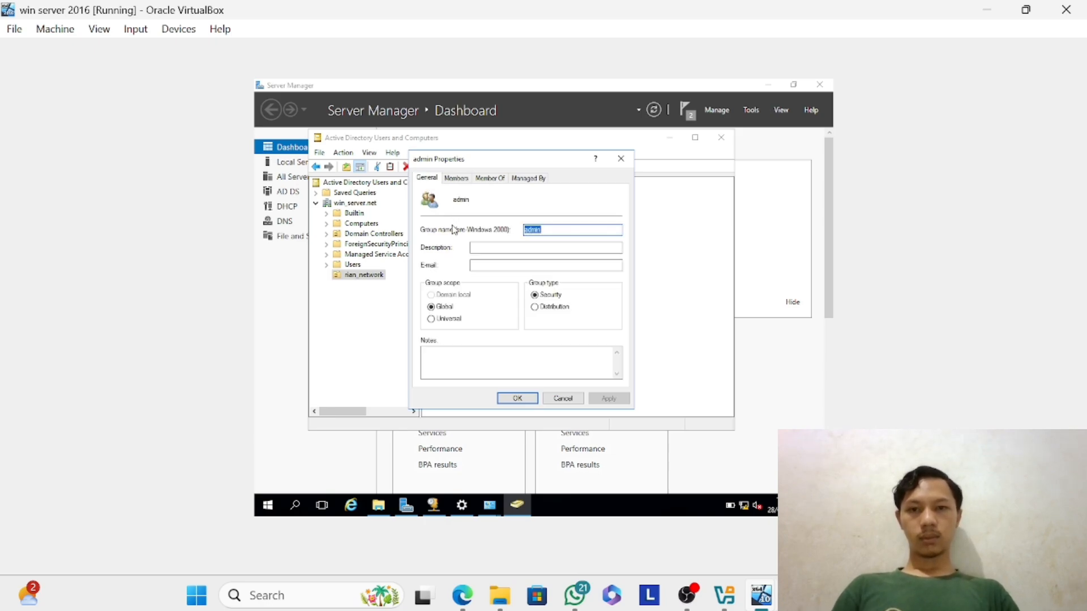
left_click(467, 182)
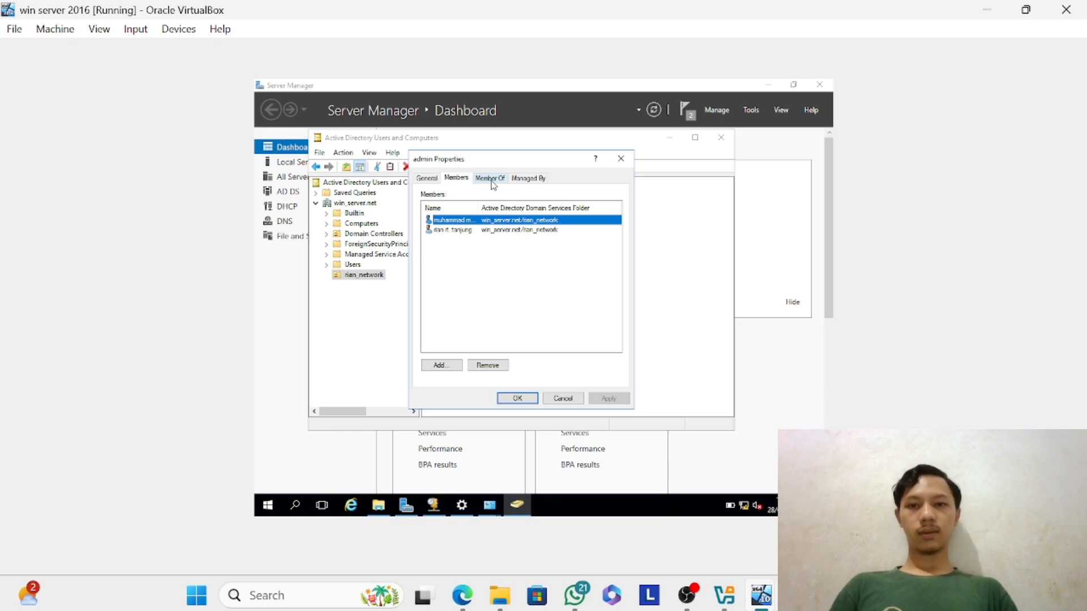
left_click(491, 181)
left_click(526, 179)
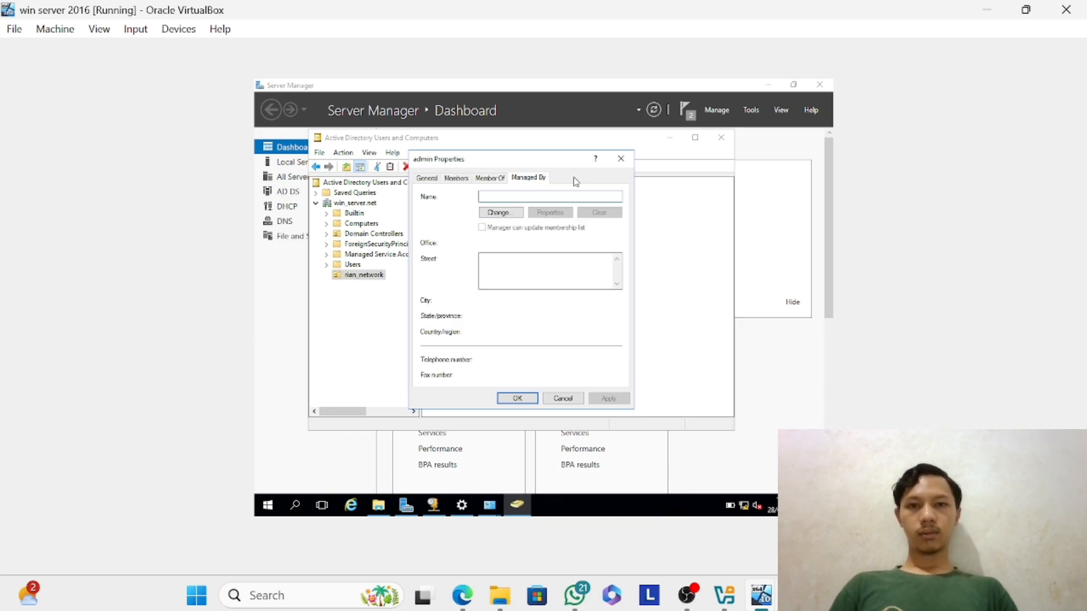
left_click(621, 159)
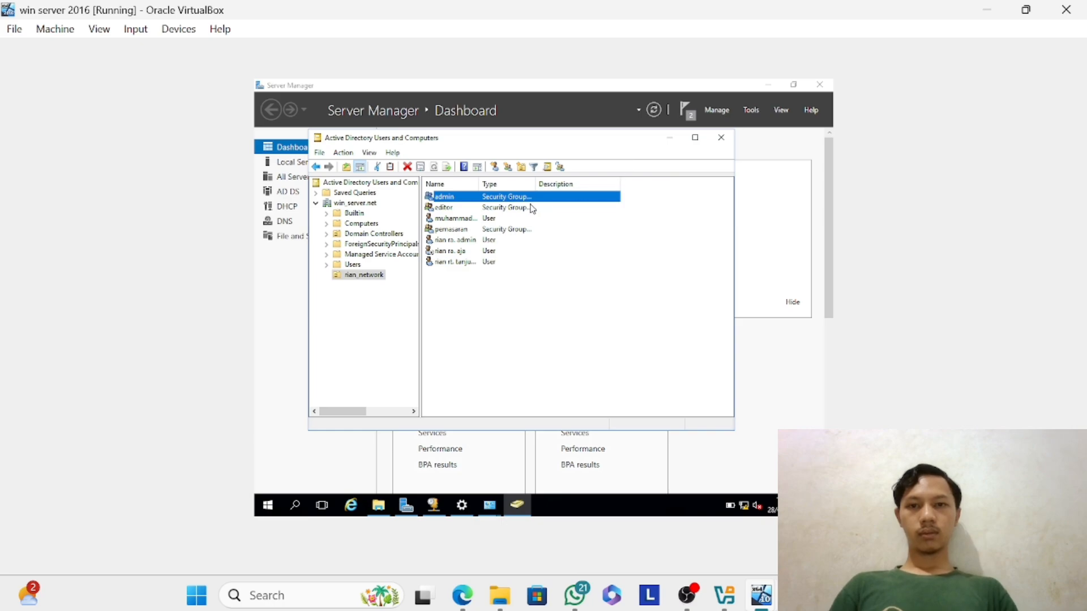
Switch to the Windows 10 virtual machine and accept the required password change for the domain user.
mouse_move(761, 595)
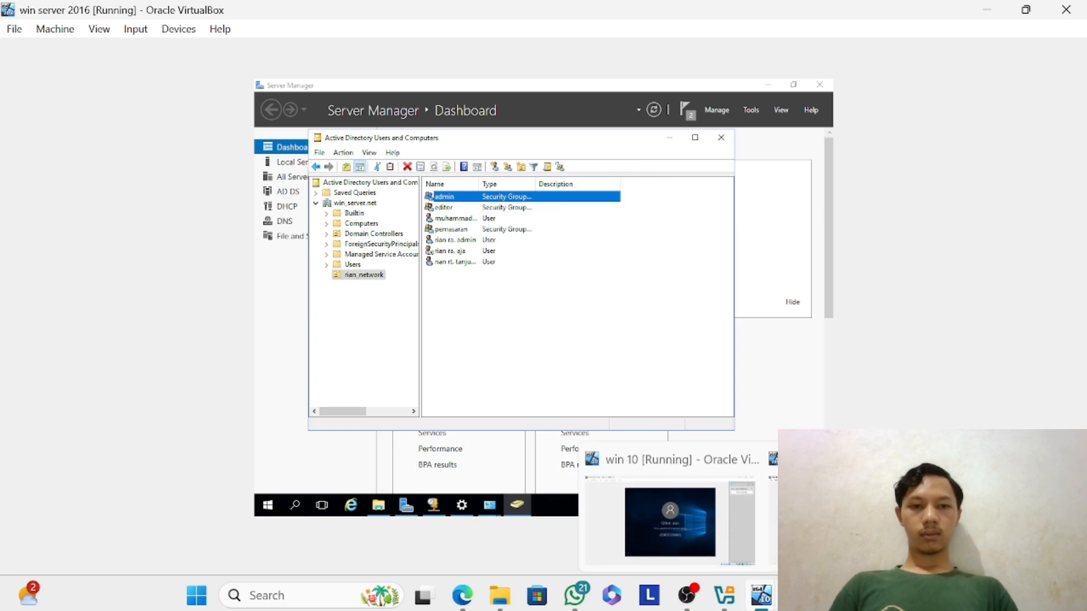
left_click(701, 525)
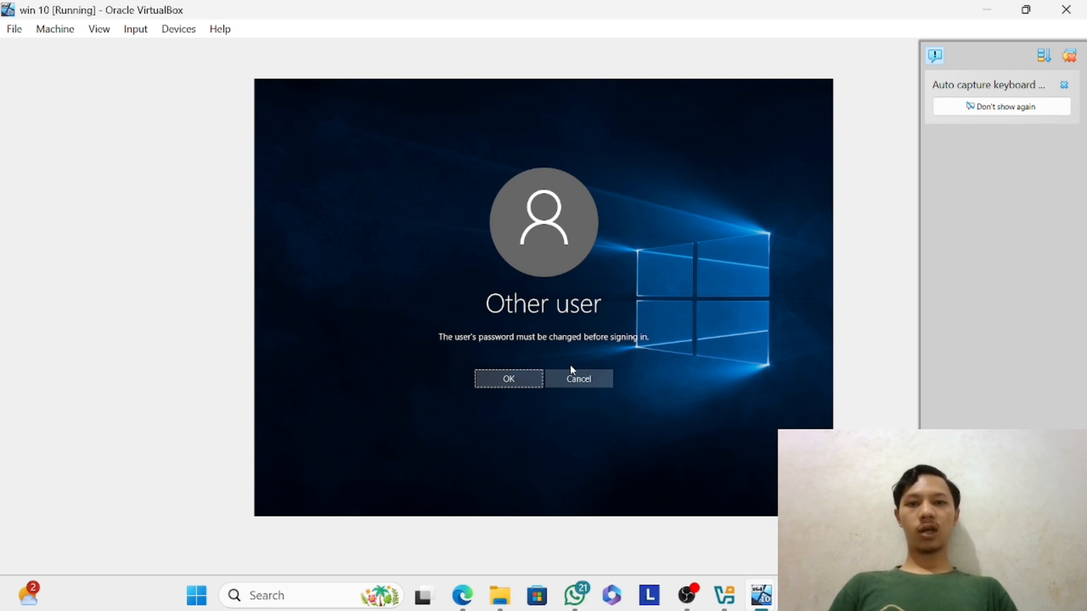
left_click(493, 381)
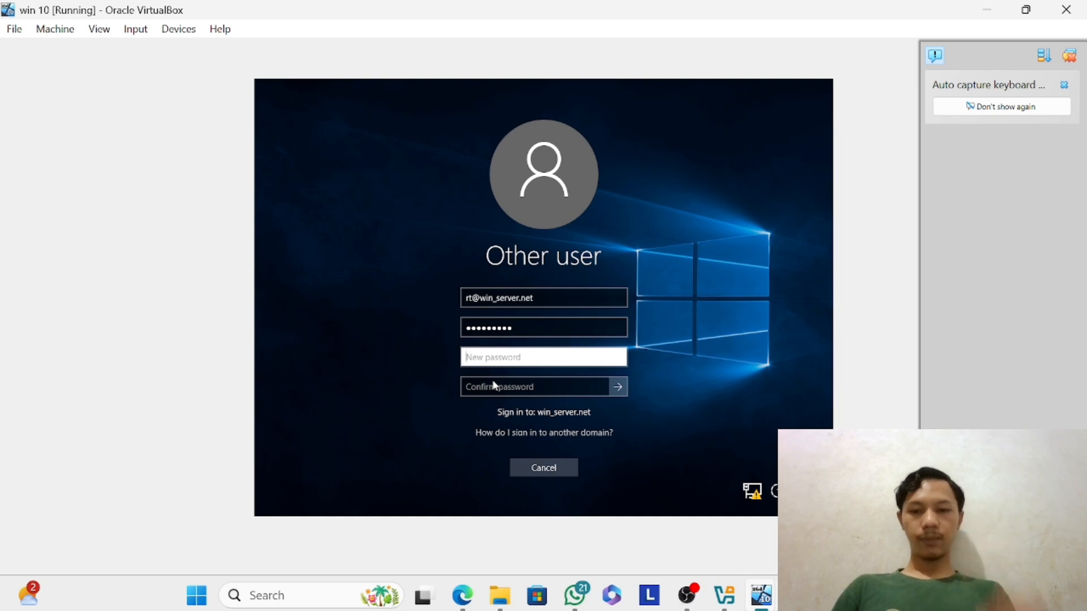
Try to set a new account password for the domain user by entering and confirming it, and dismiss the resulting message.
type("****")
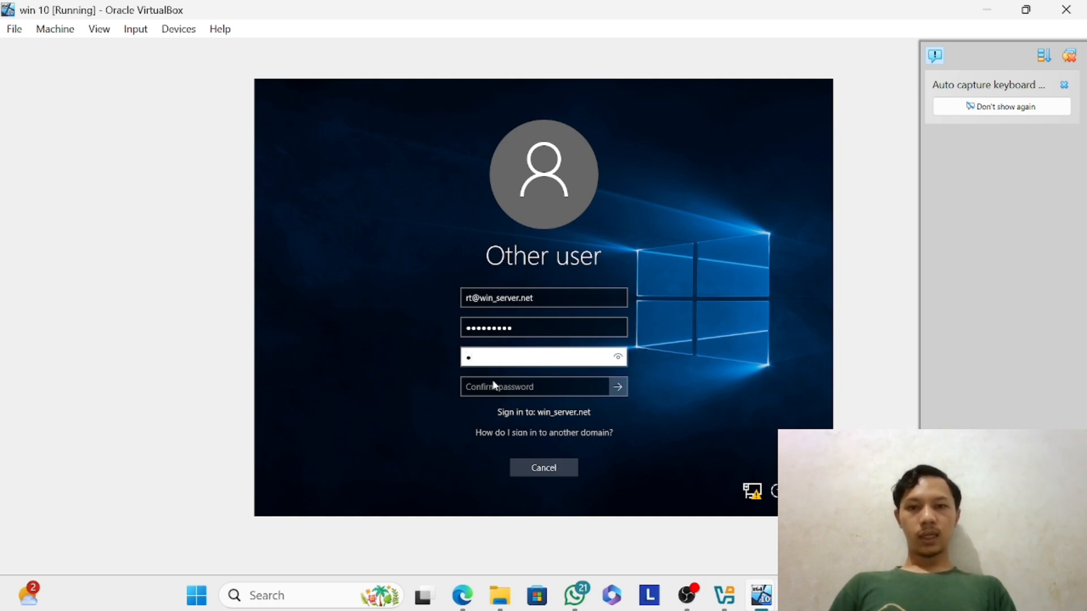
type("*****")
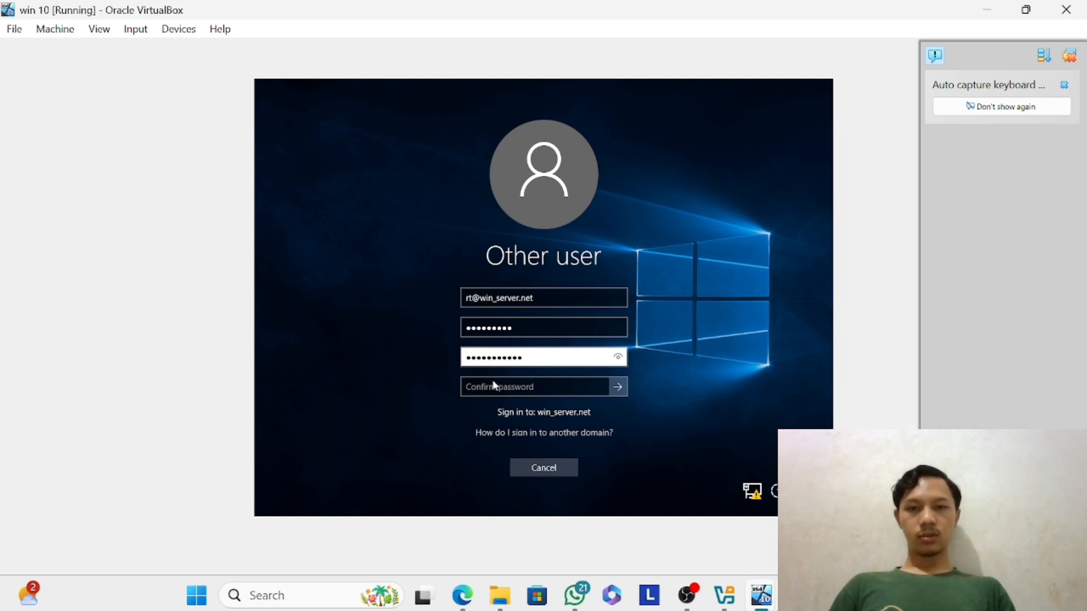
type("******")
key("Tab")
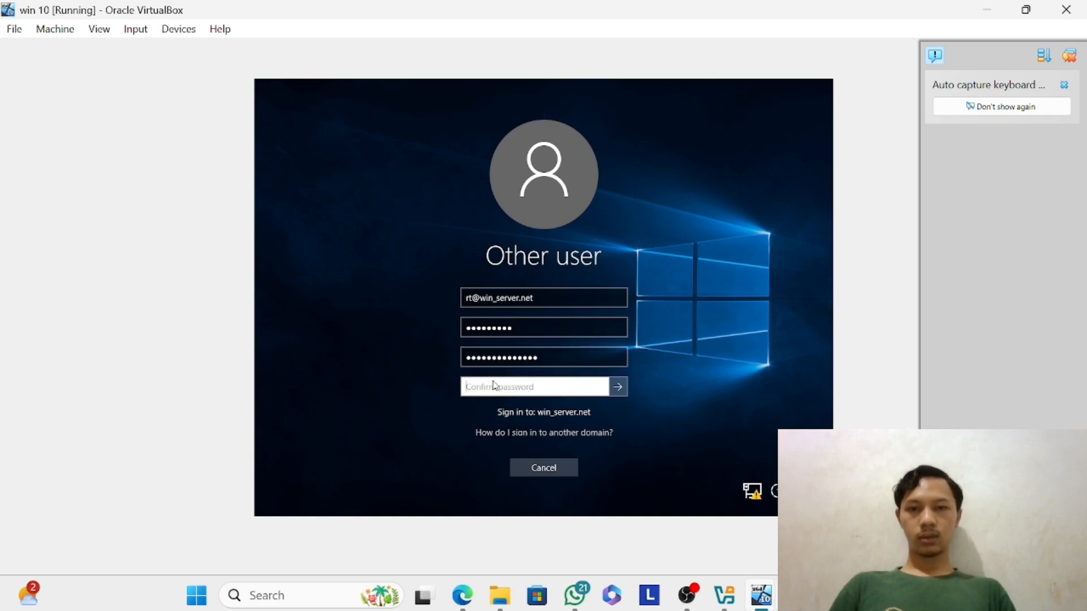
type("***********")
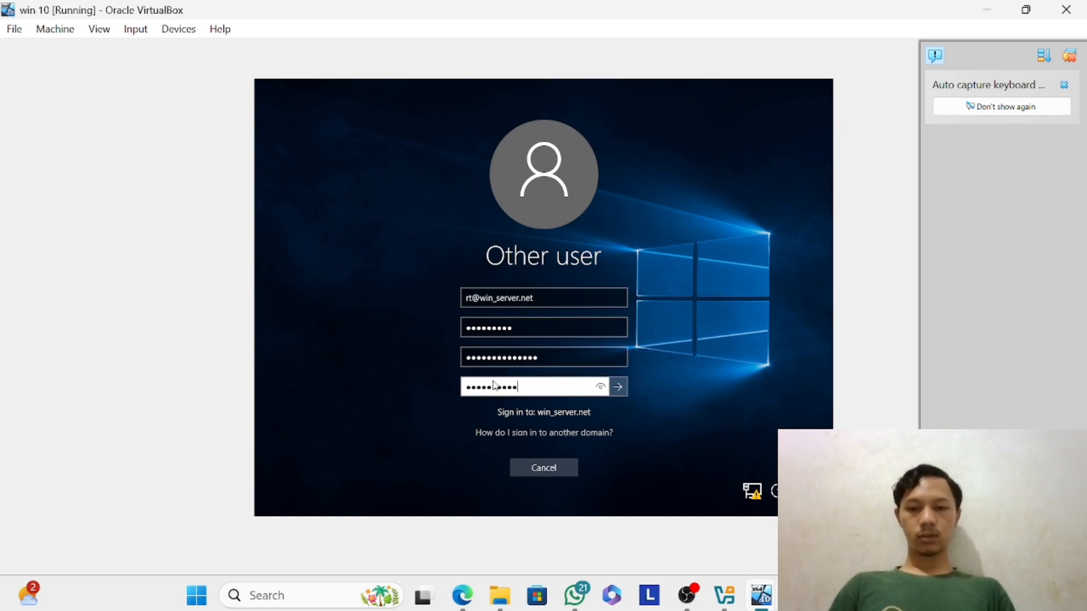
type("***")
key("Return")
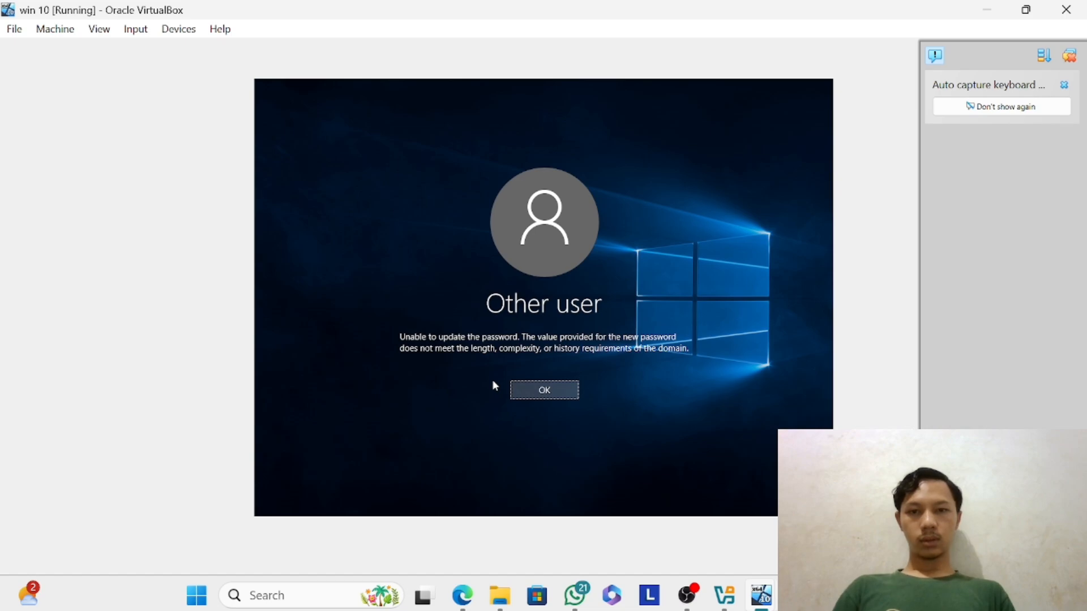
key("Return")
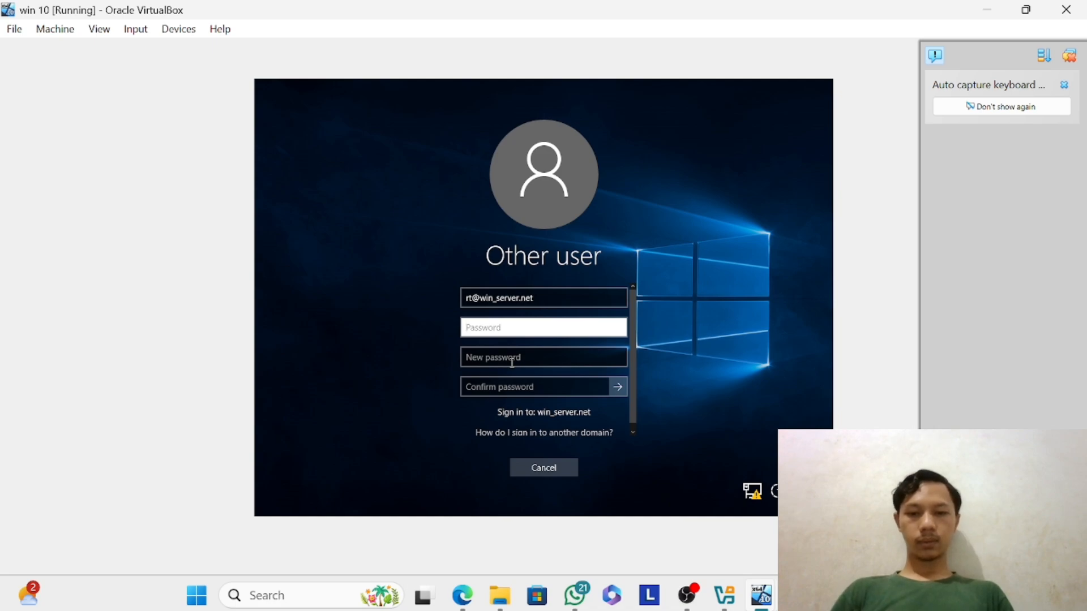
Enter the domain user's current password, enter and confirm a different new account password, and submit the change.
type("•••••")
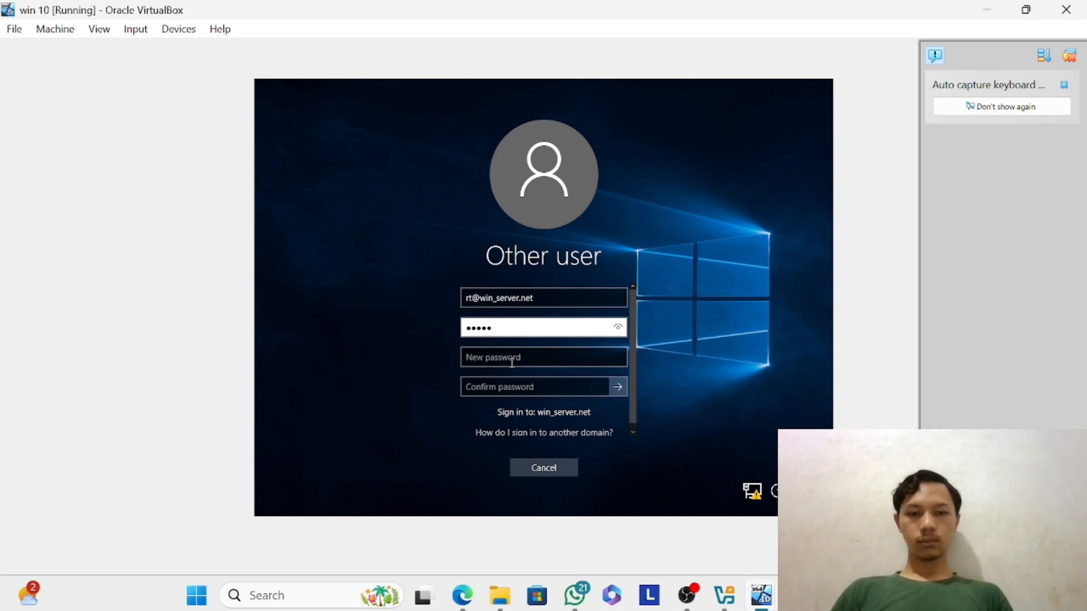
type("•••")
key("Tab")
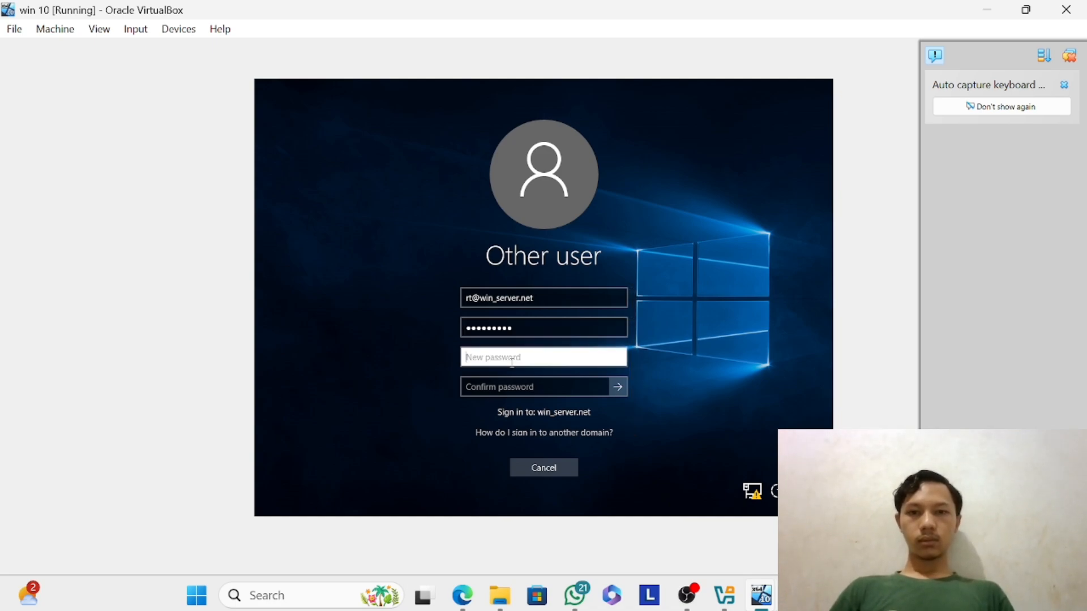
type("•••")
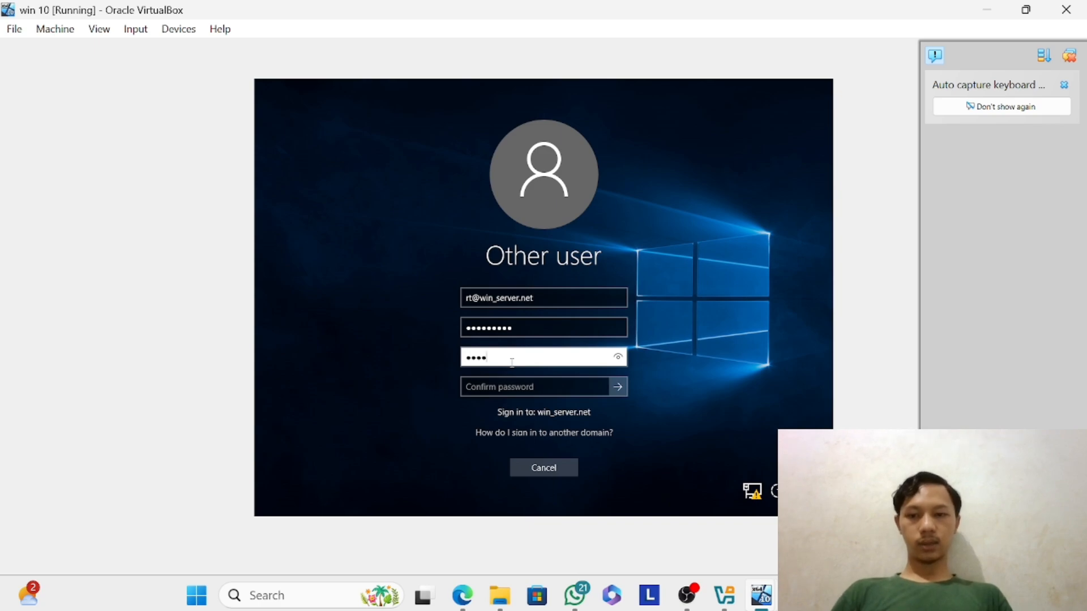
type("••••••")
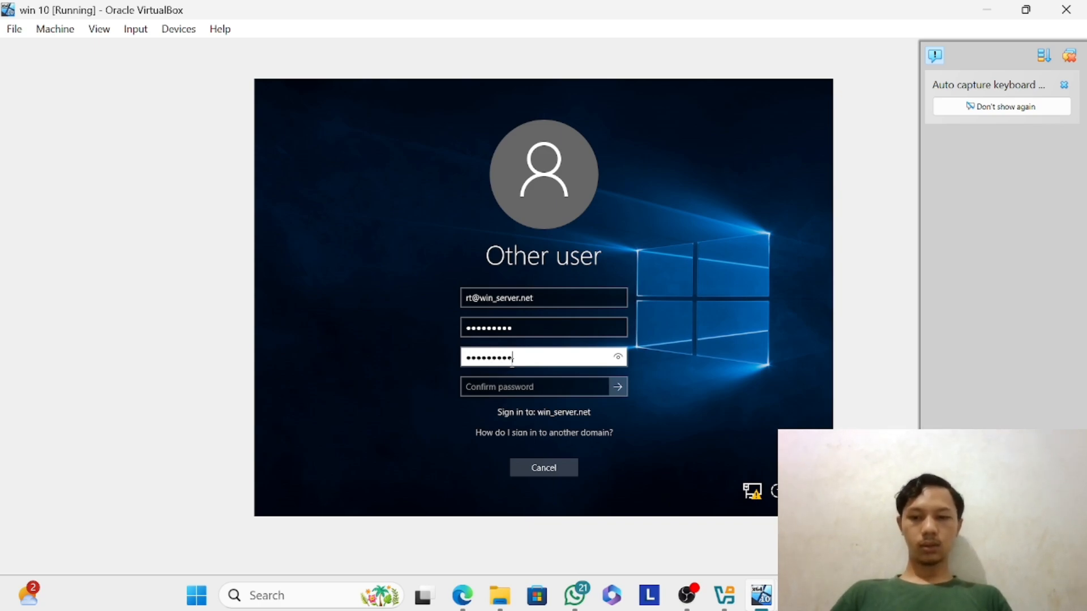
key("Tab")
type("••••")
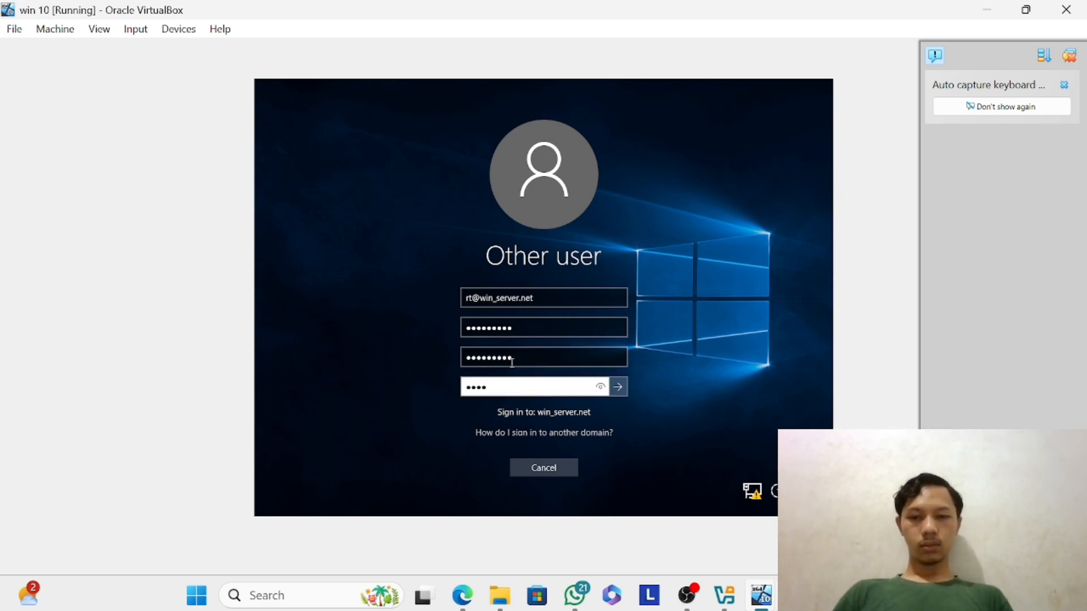
type("••••••")
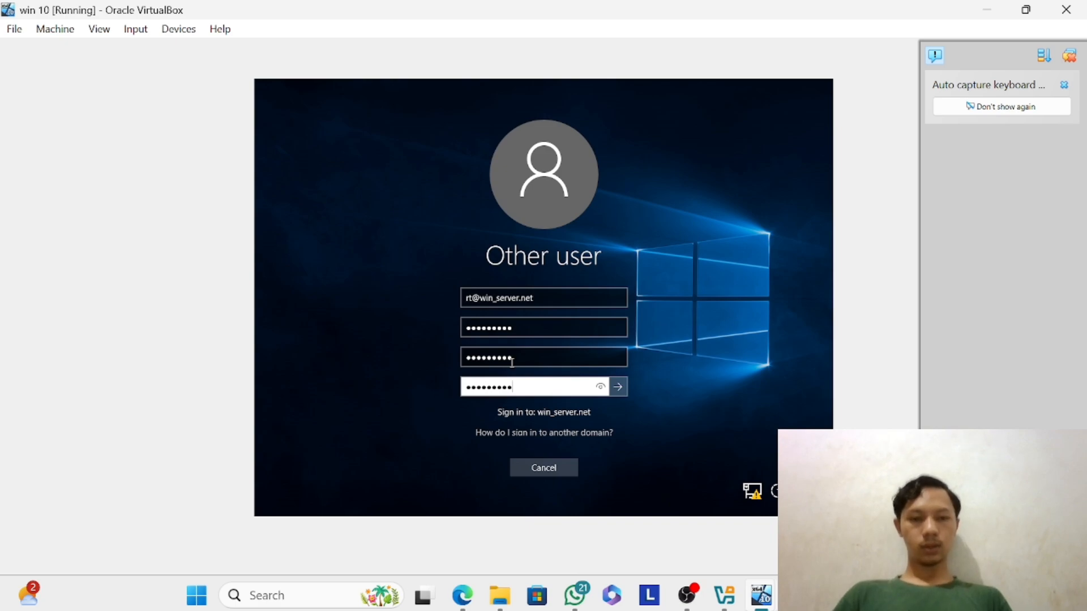
key("Return")
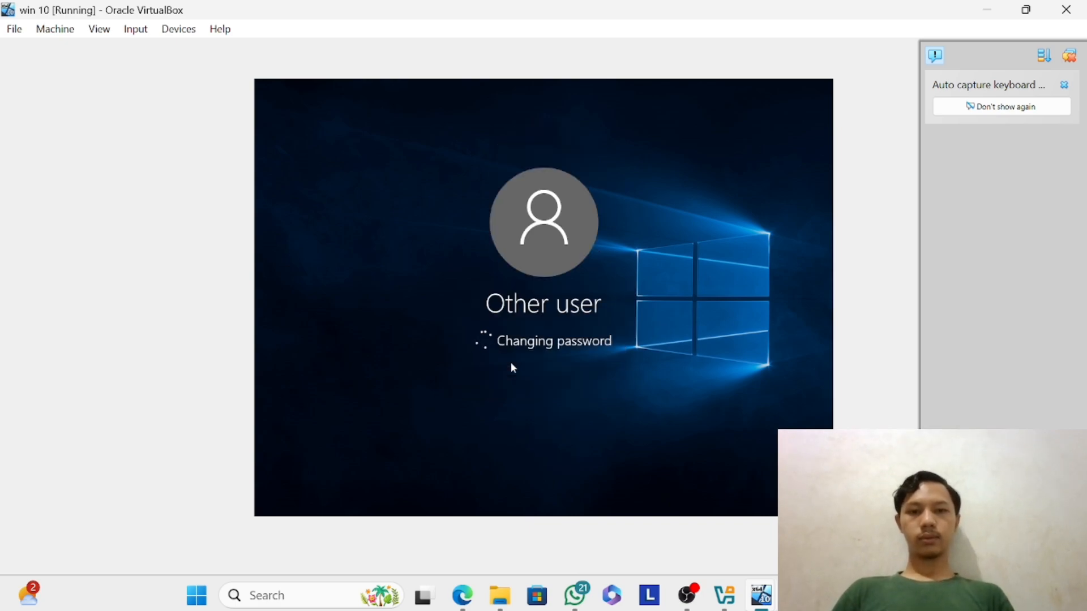
Acknowledge the password change and sign in to Windows 10 as the domain user.
mouse_move(764, 590)
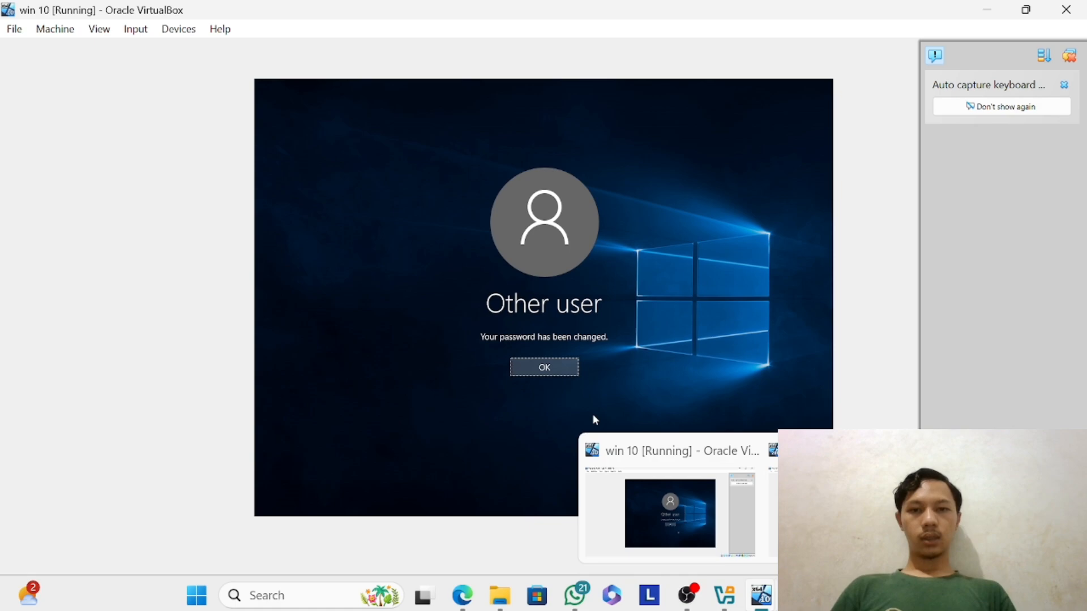
left_click(577, 375)
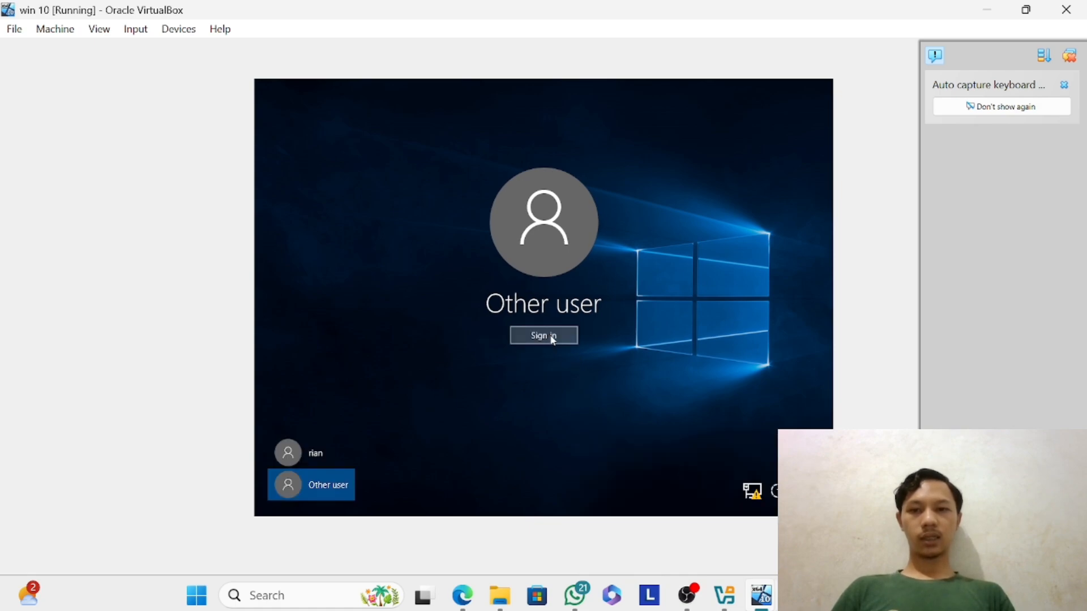
left_click(544, 336)
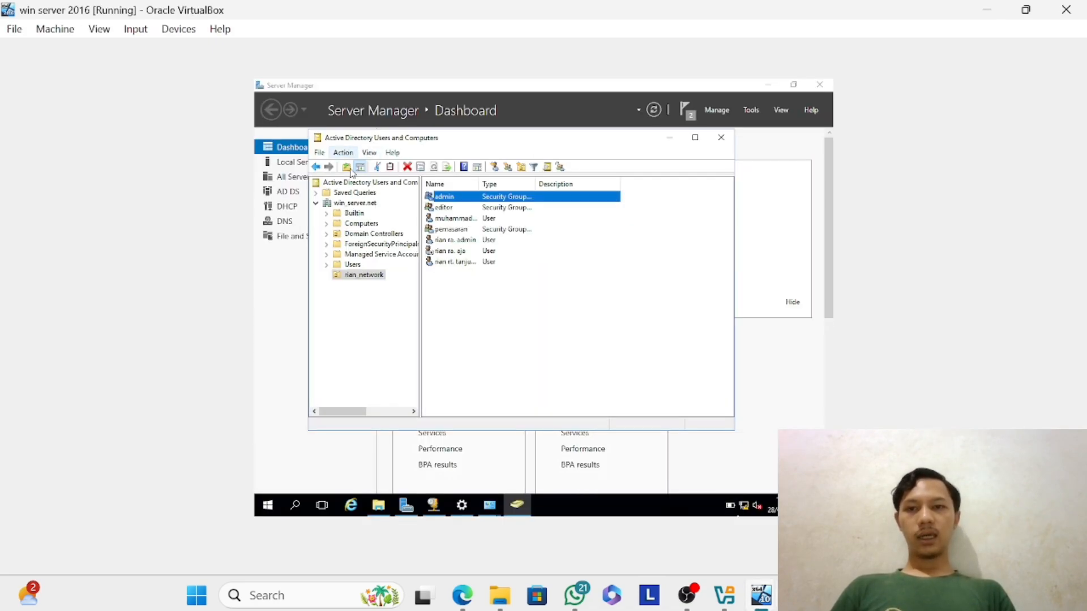
right_click(374, 277)
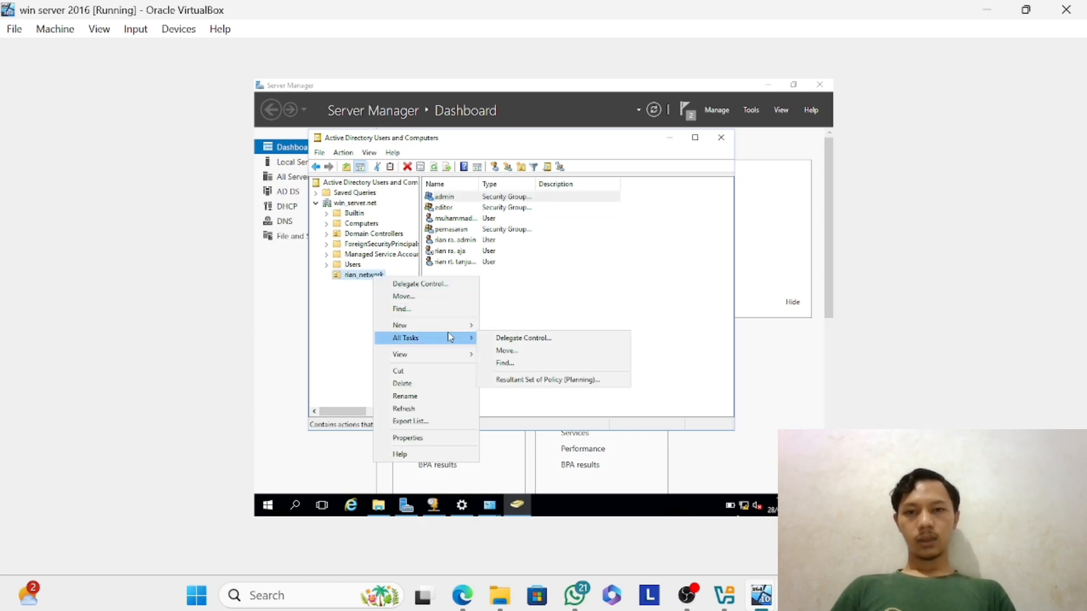
mouse_move(457, 332)
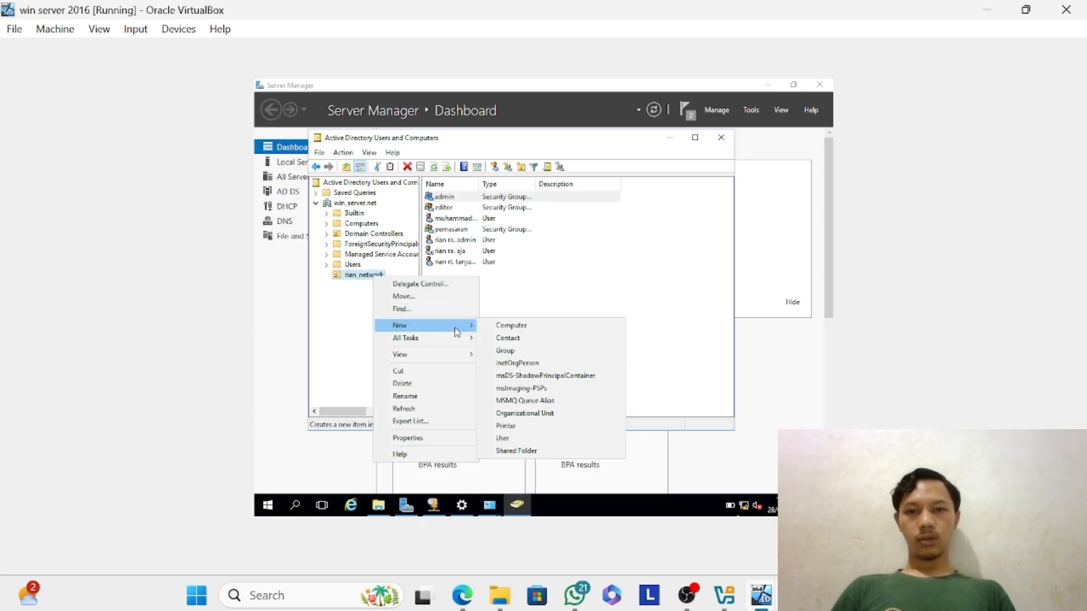
left_click(519, 439)
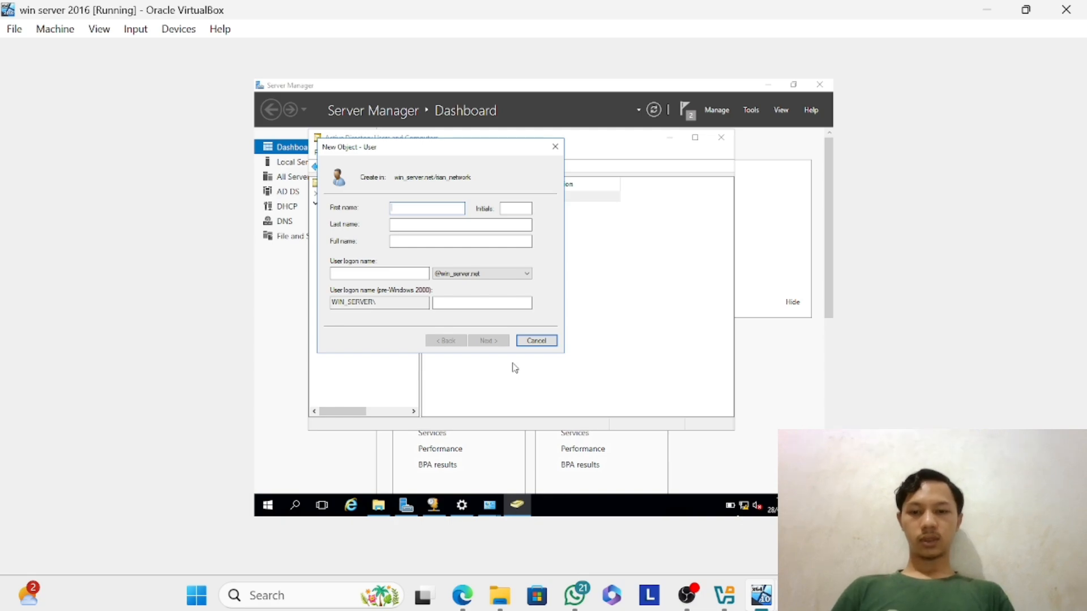
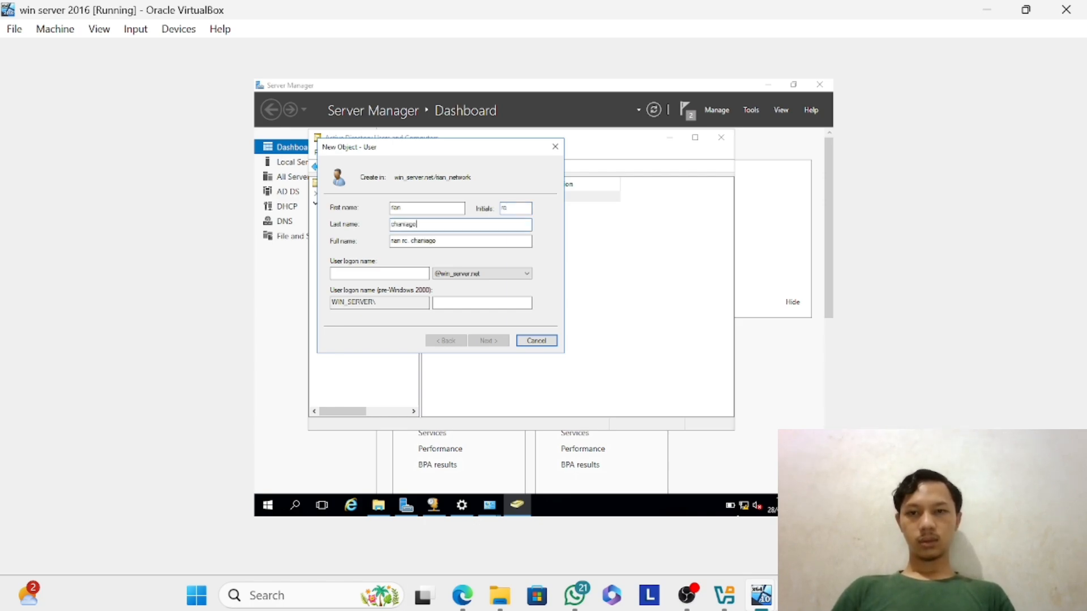
key("Tab")
key("Tab")
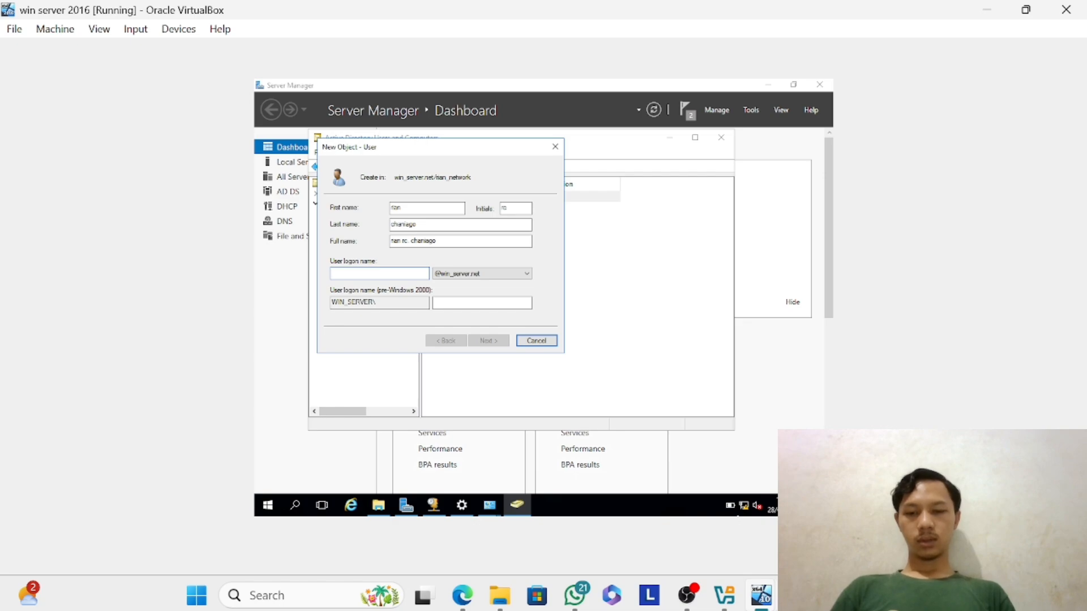
type("rc")
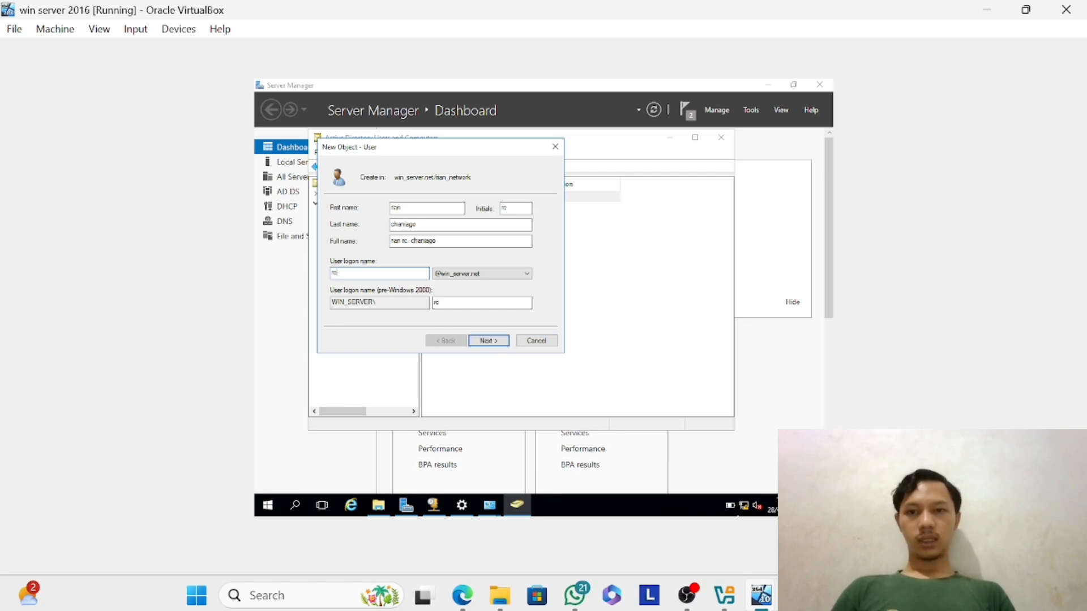
left_click(491, 342)
Try to set the new user's initial account password, submit it with its confirmation, and dismiss the error.
type("1234")
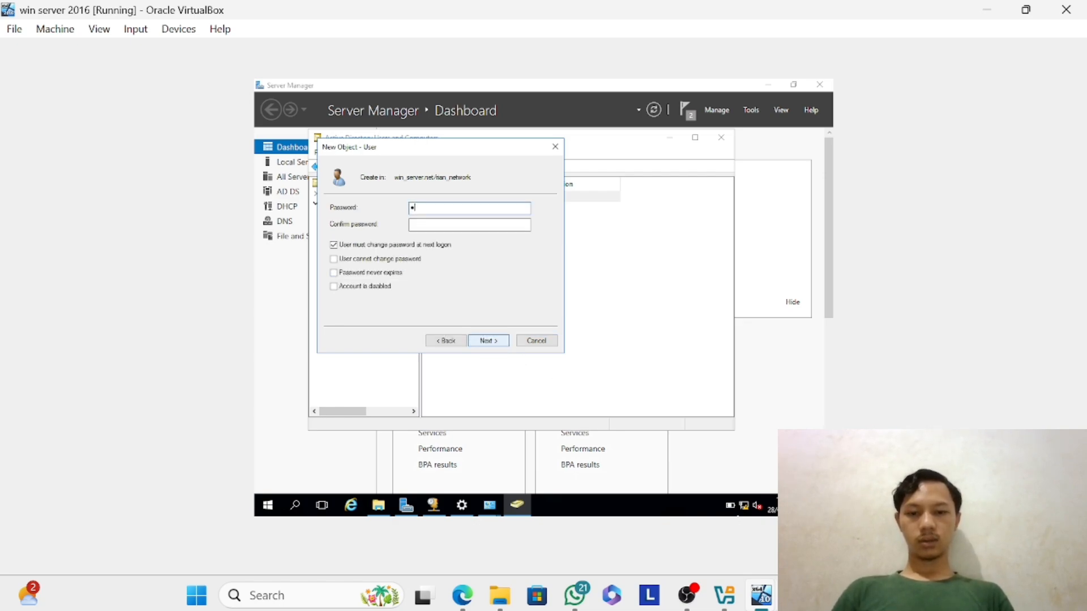
type("567")
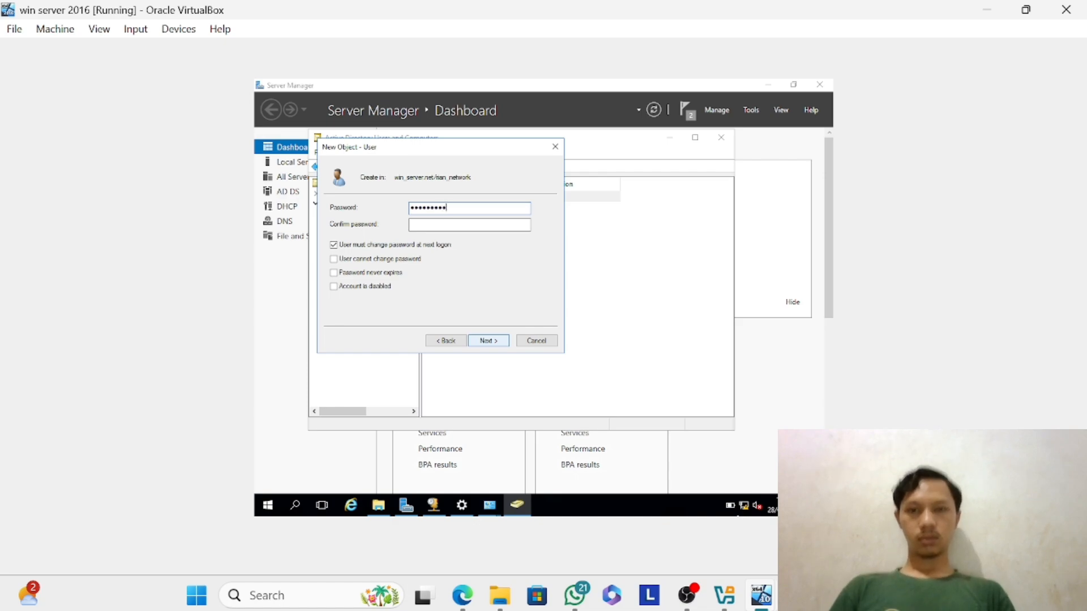
type("*******")
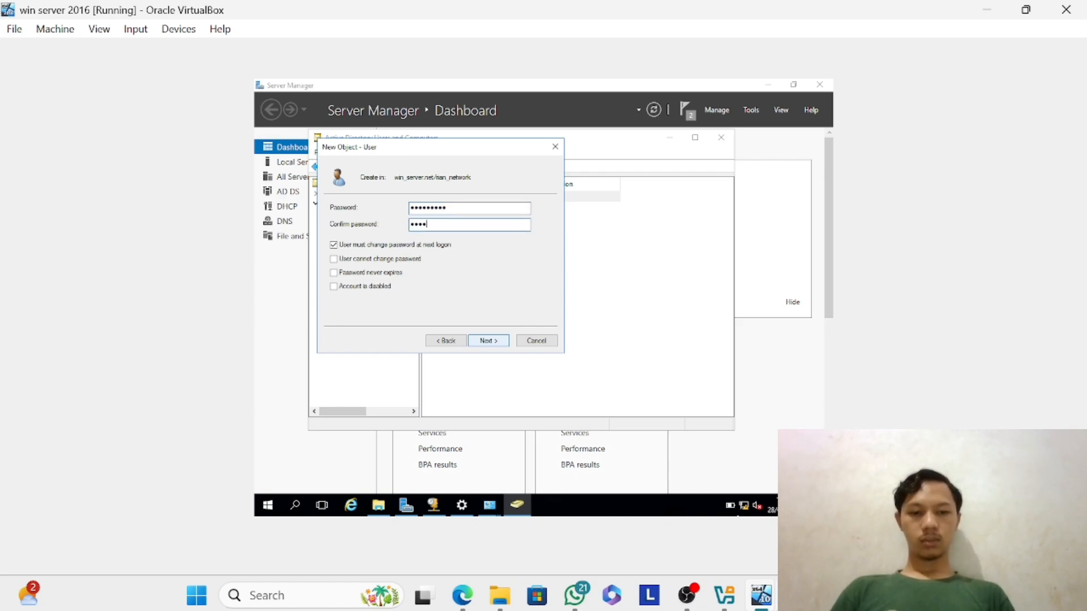
left_click(492, 343)
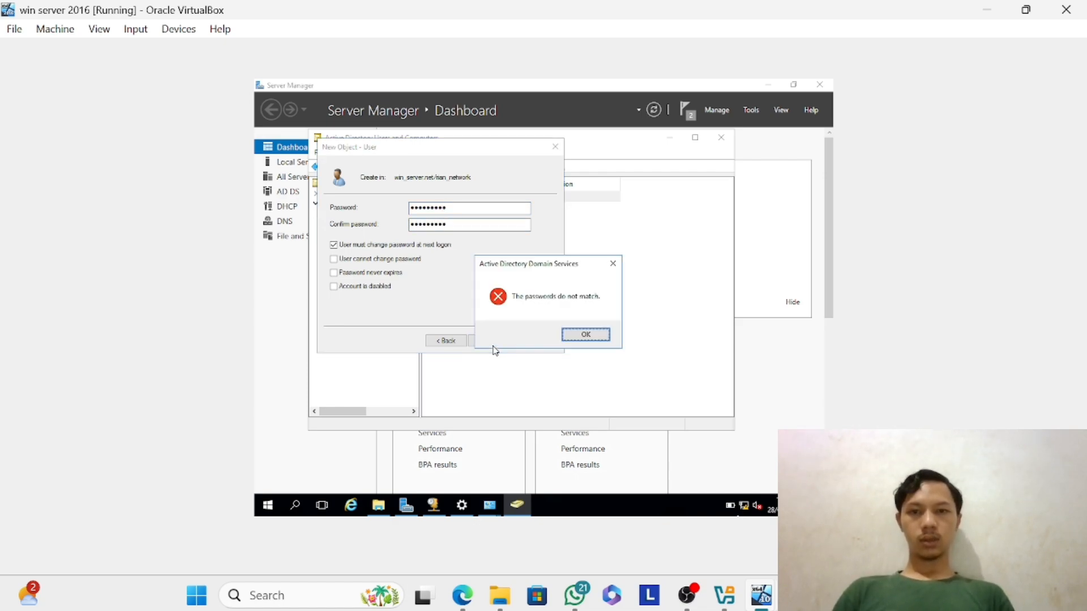
key("Return")
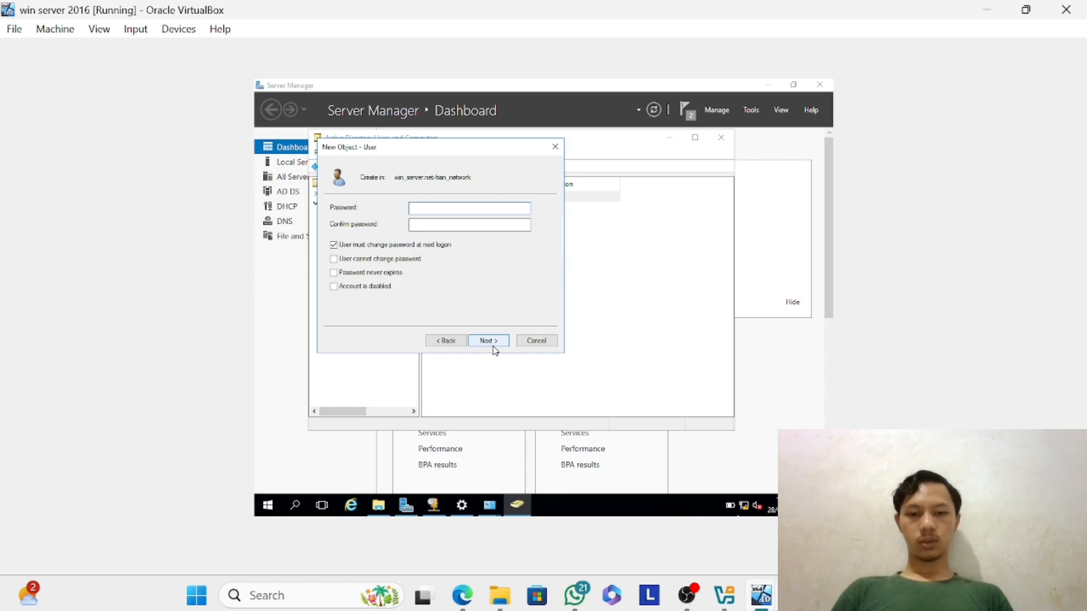
Enter and confirm a different initial account password for the new user, and finish creating the user in the organizational unit.
type("****")
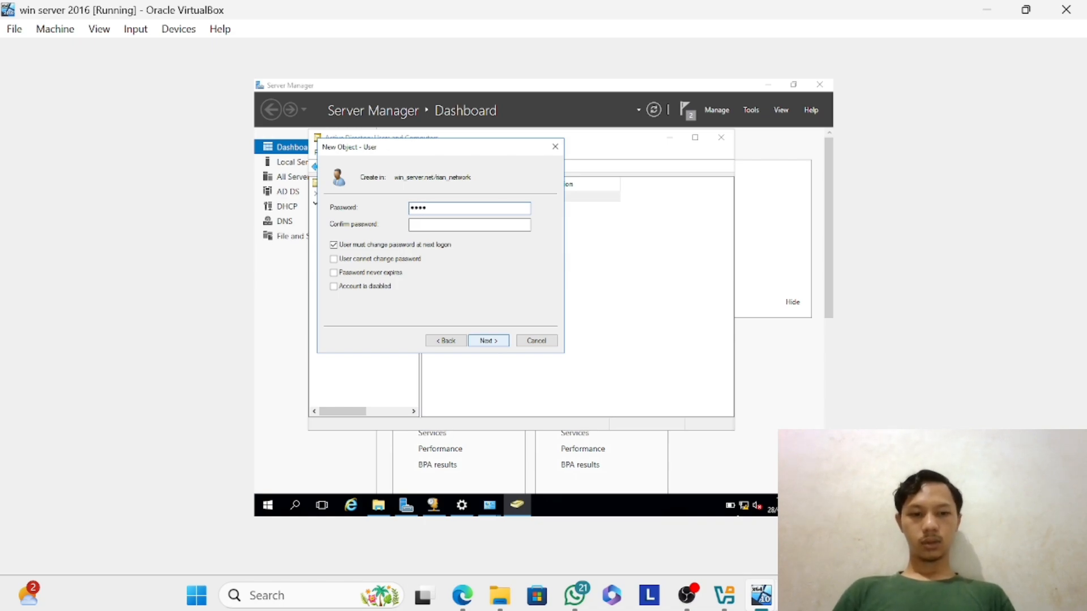
type("******")
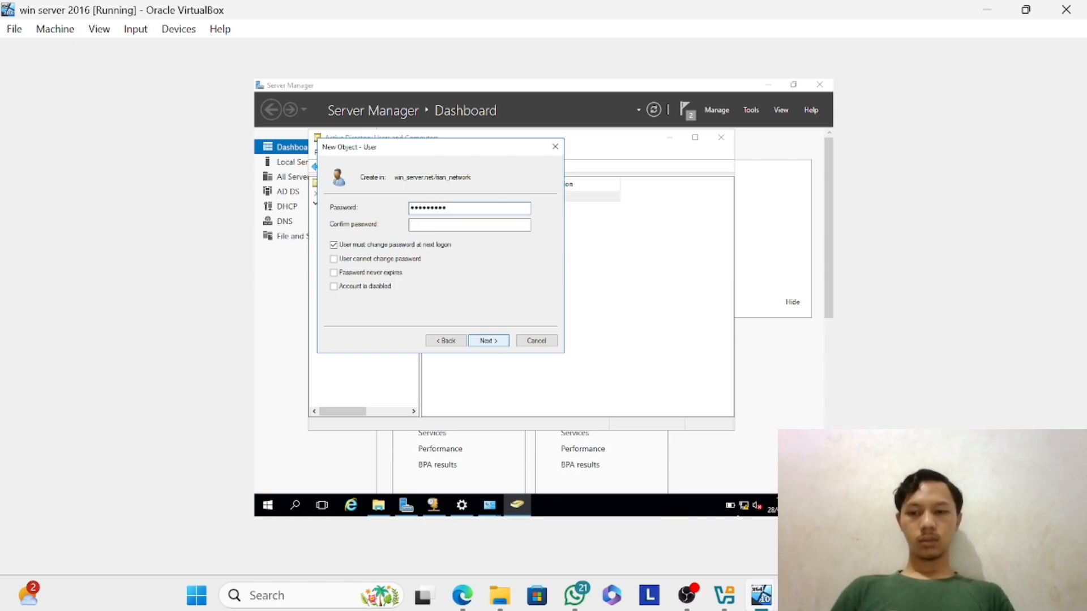
type("*****")
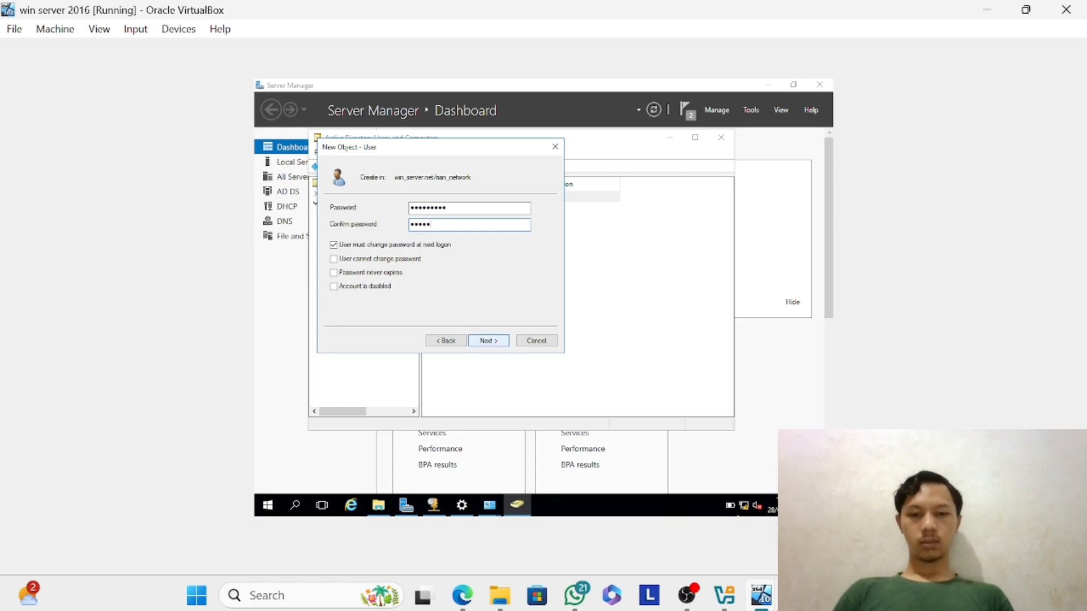
type("*****")
left_click(493, 345)
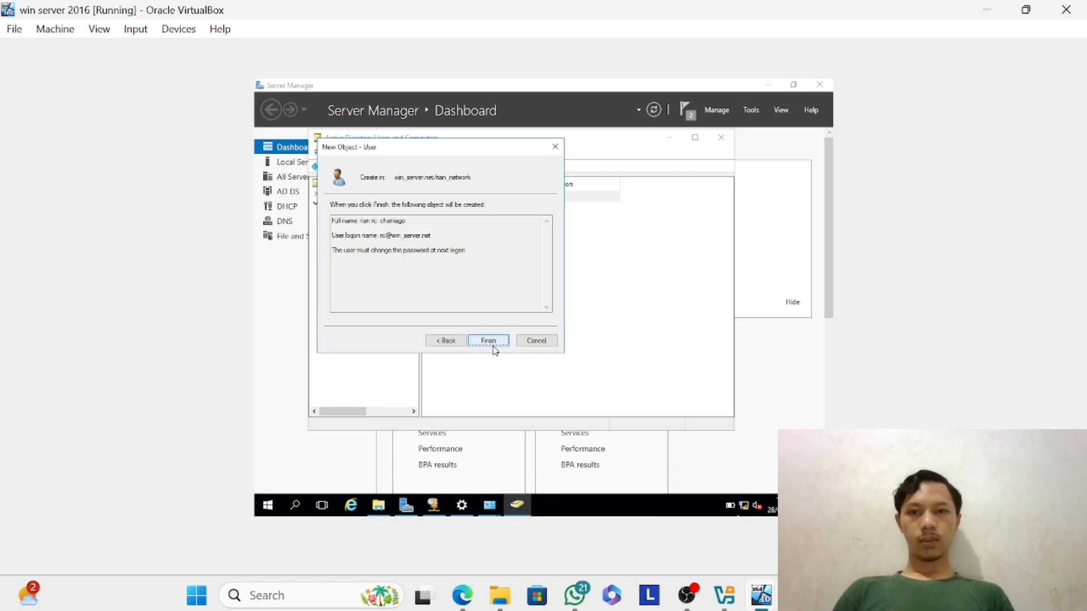
left_click(488, 341)
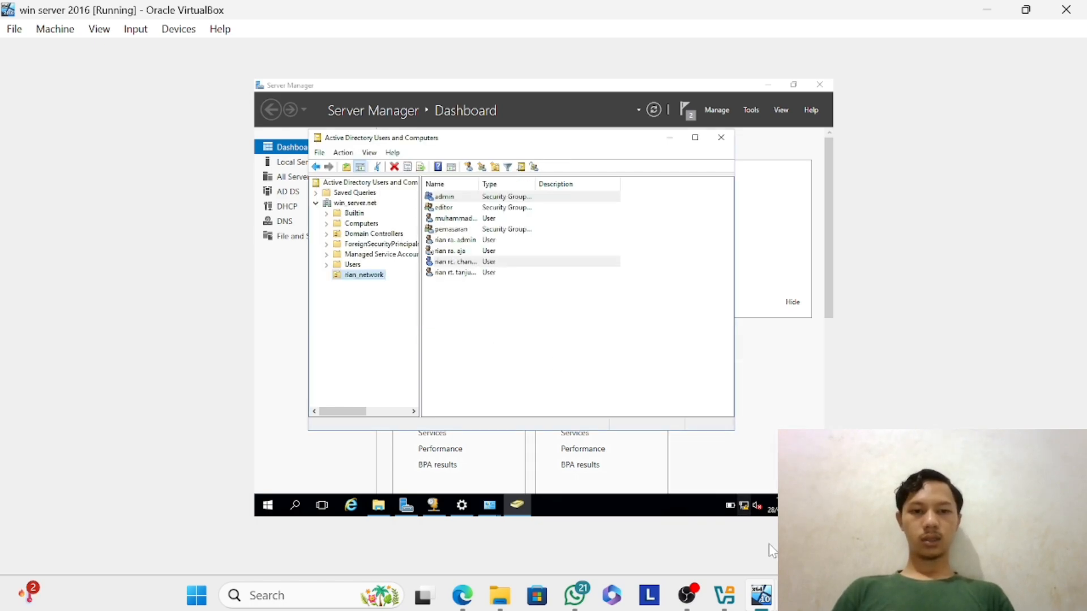
Open the new user's account properties and turn off "User must change password at next logon".
mouse_move(762, 595)
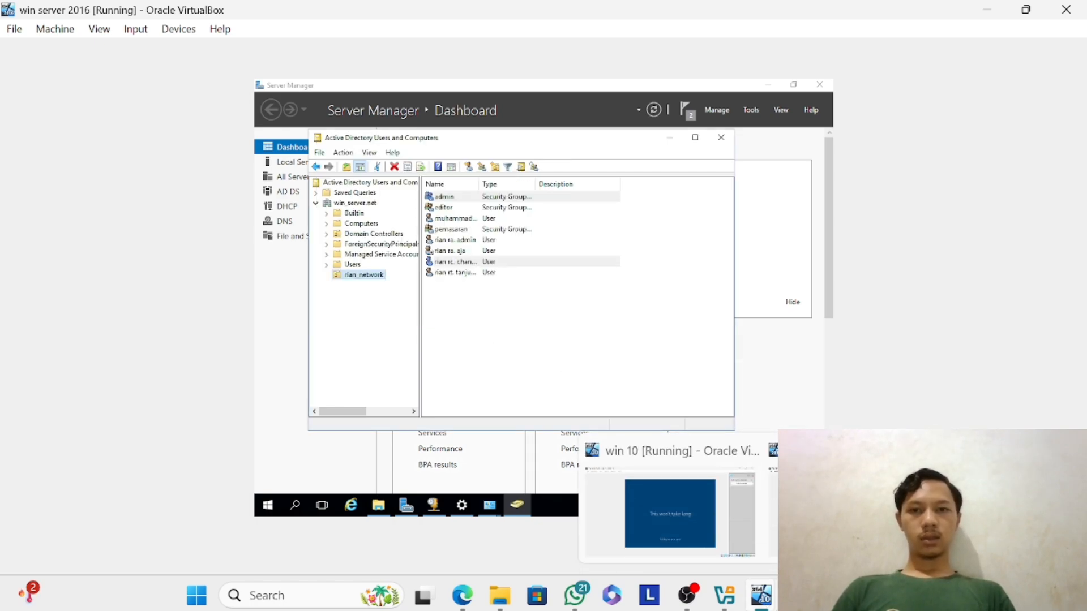
left_click(440, 263)
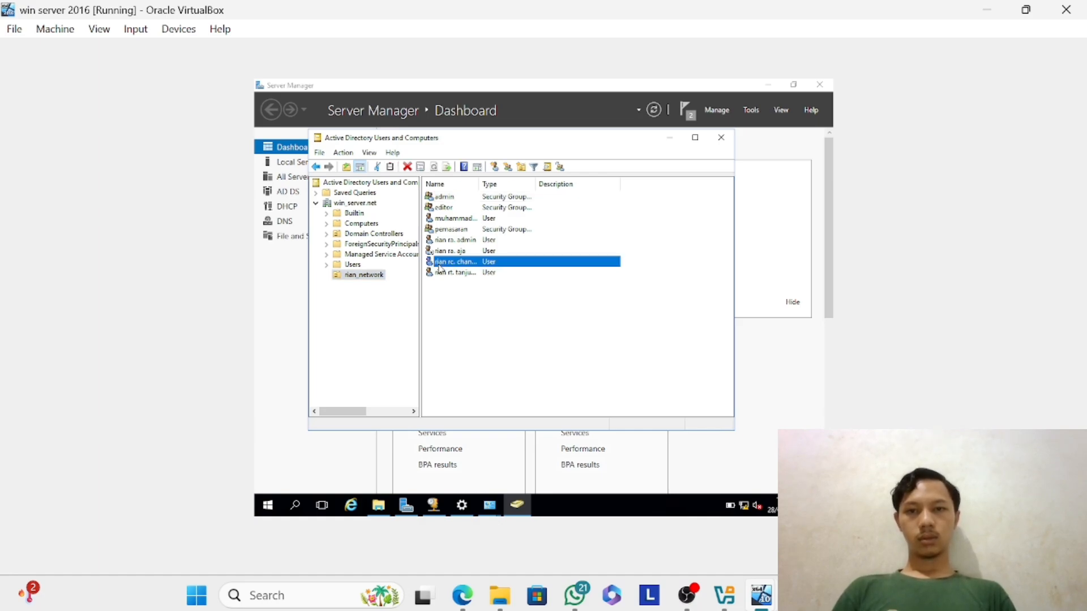
right_click(440, 266)
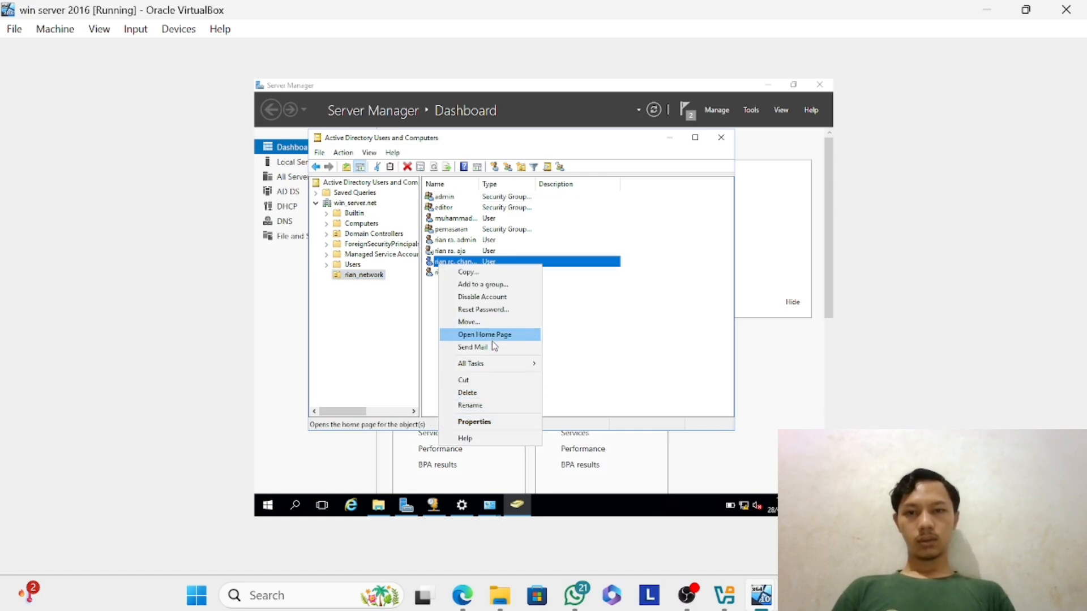
left_click(483, 422)
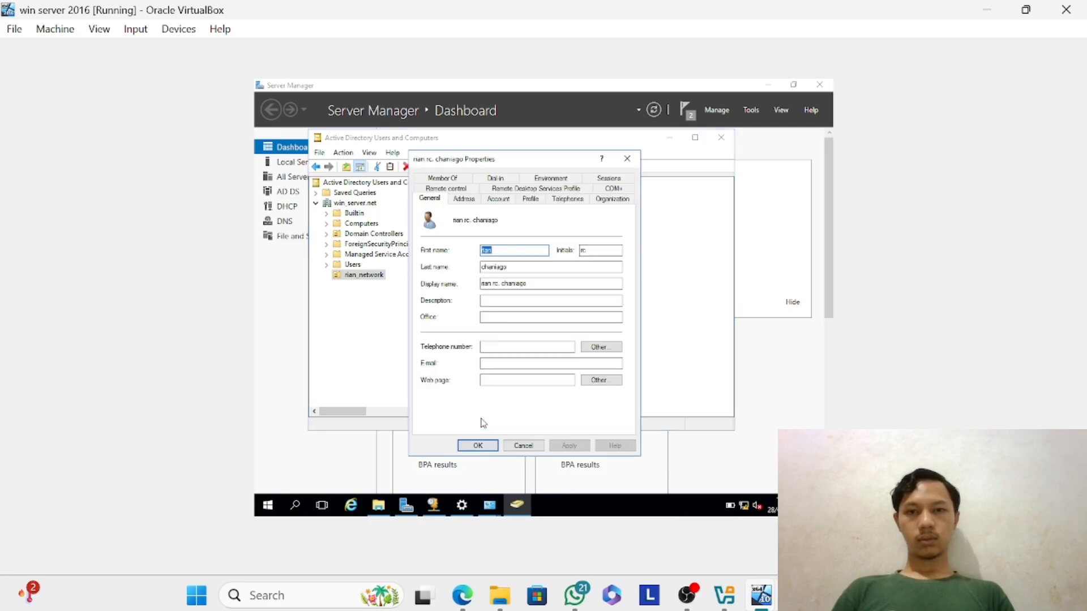
left_click(463, 198)
left_click(498, 199)
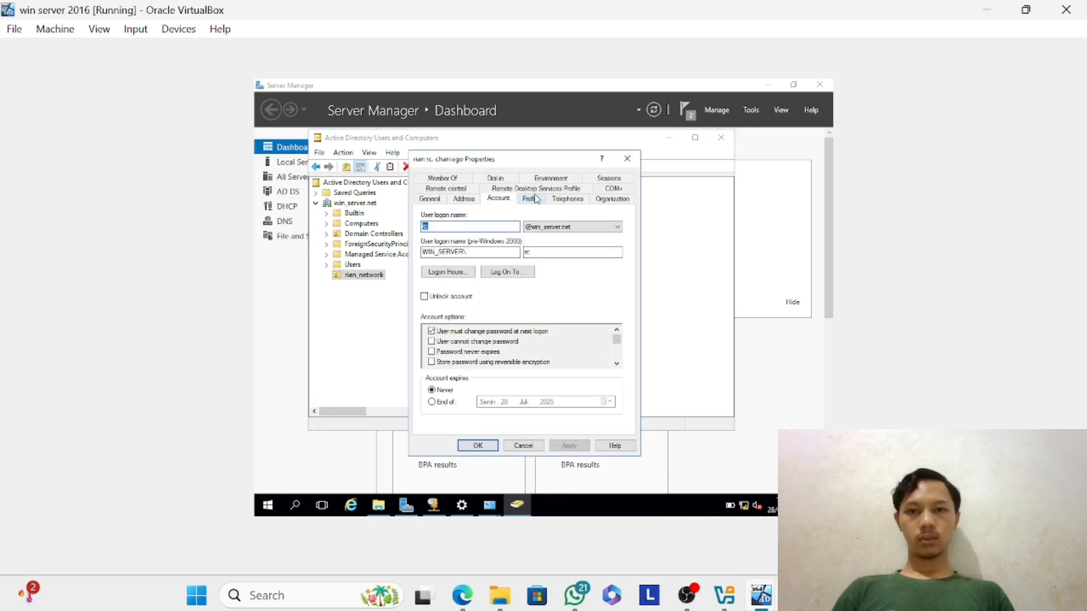
left_click(432, 331)
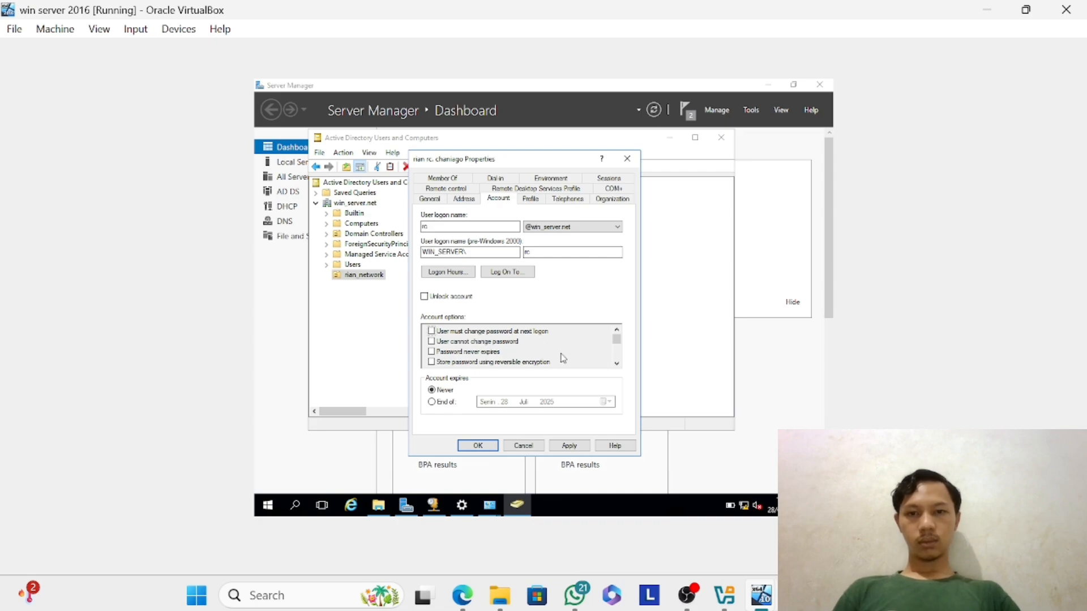
Turn on "Account is disabled" in the new user's account options, apply the changes and close the properties.
left_click(617, 352)
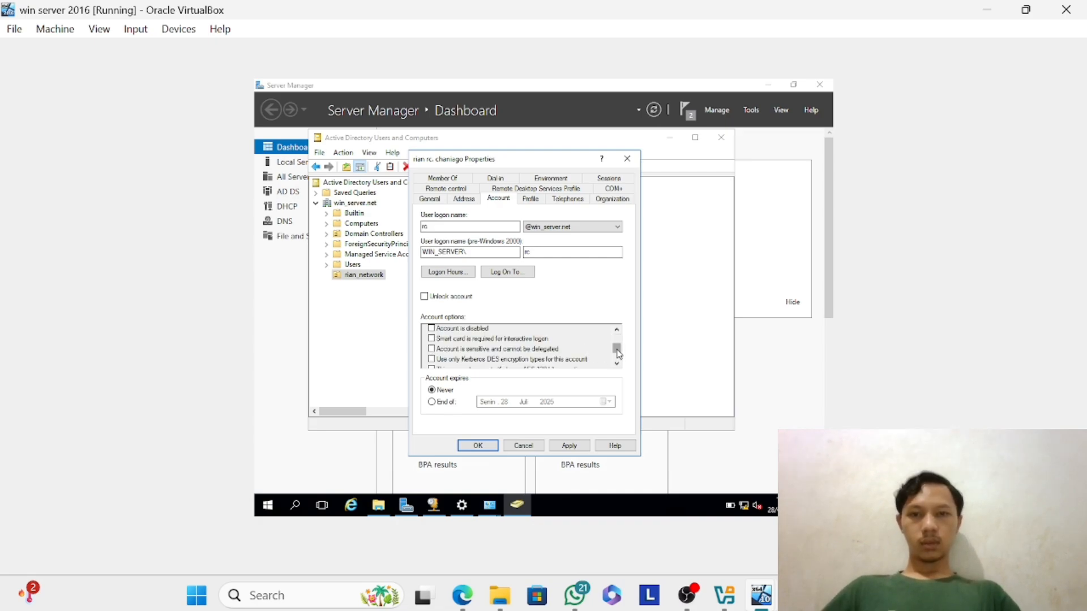
left_click(433, 330)
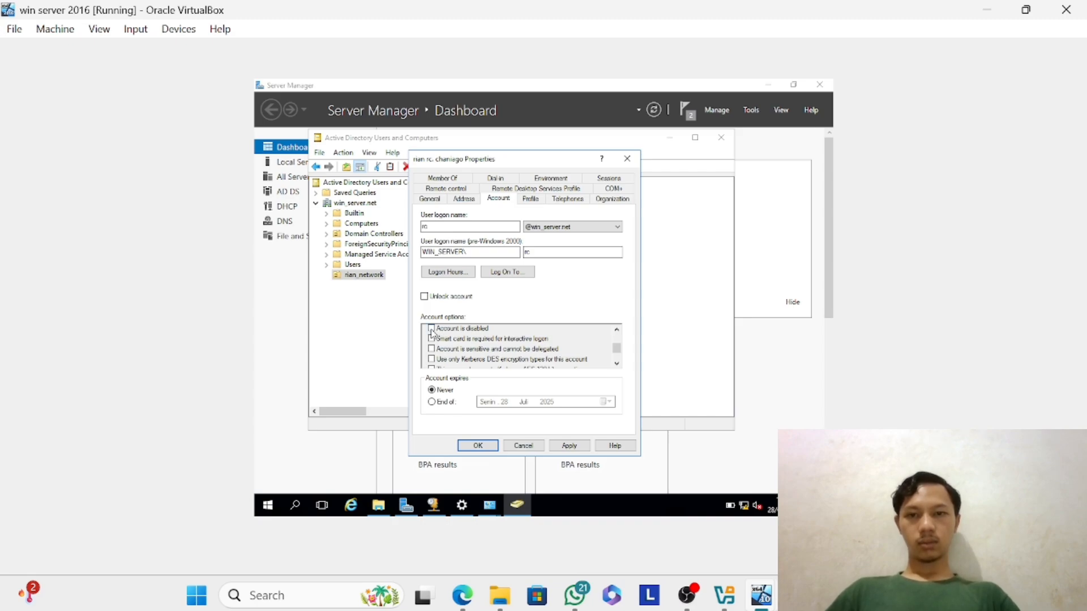
left_click(576, 447)
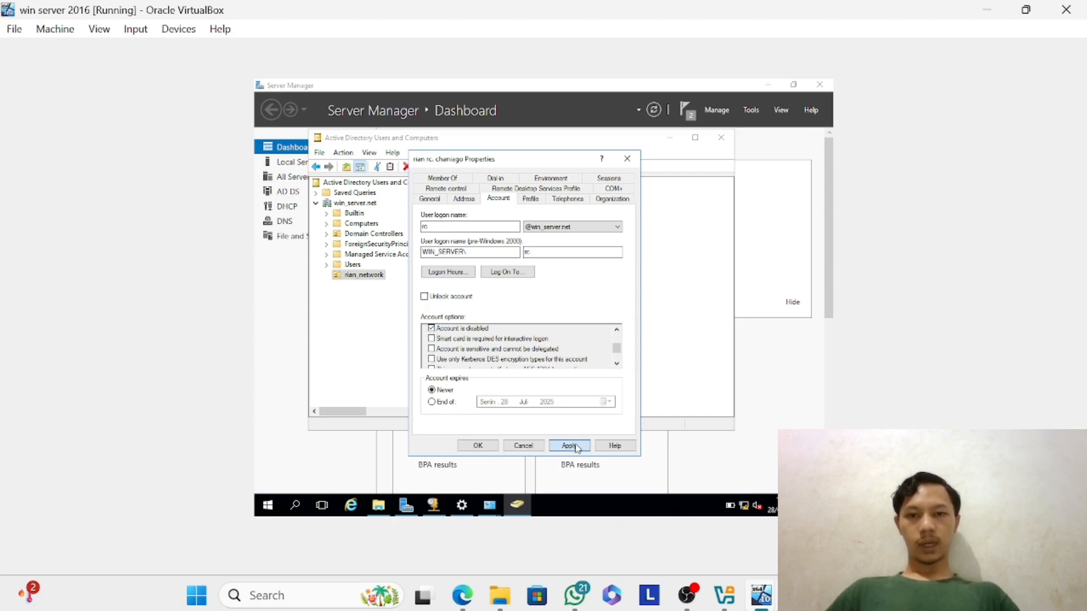
left_click(487, 447)
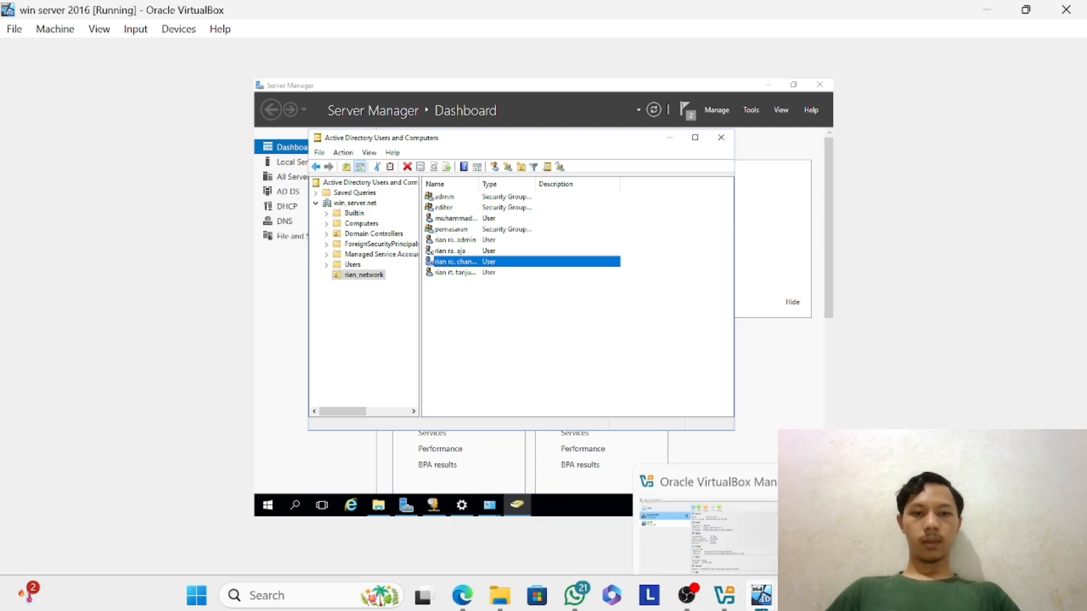
Switch to the win 10 virtual machine, leave the current session through Switch account, and choose Other user for signing in.
mouse_move(761, 595)
left_click(692, 549)
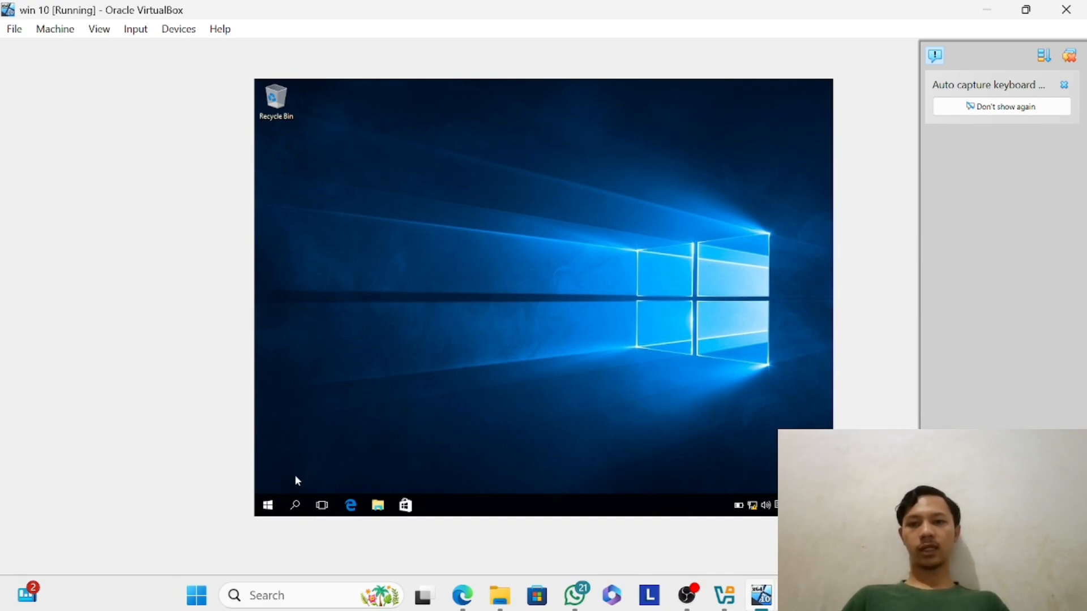
left_click(278, 503)
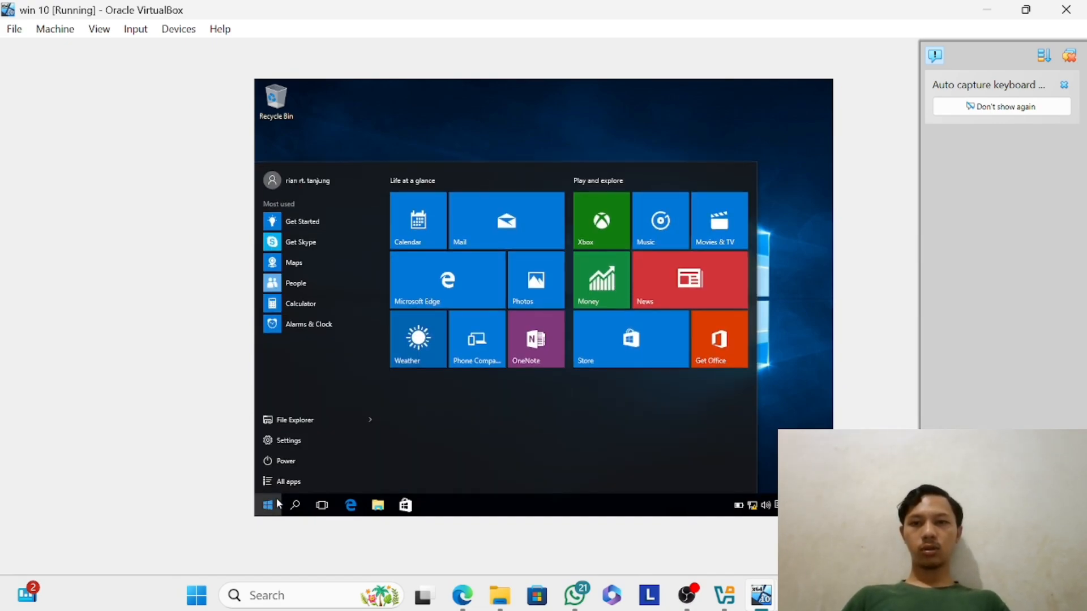
left_click(347, 179)
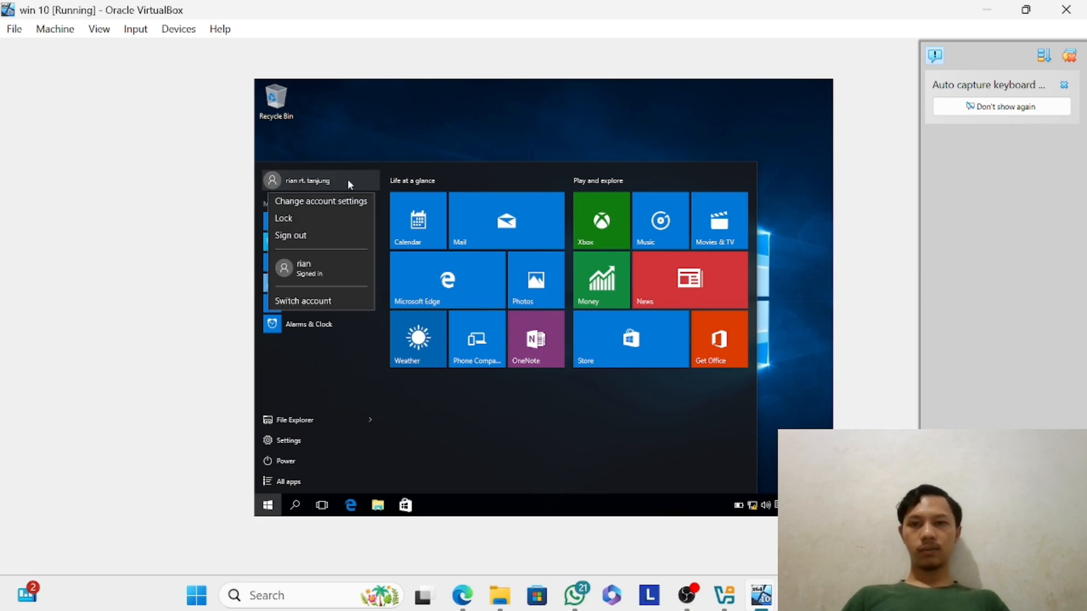
left_click(315, 302)
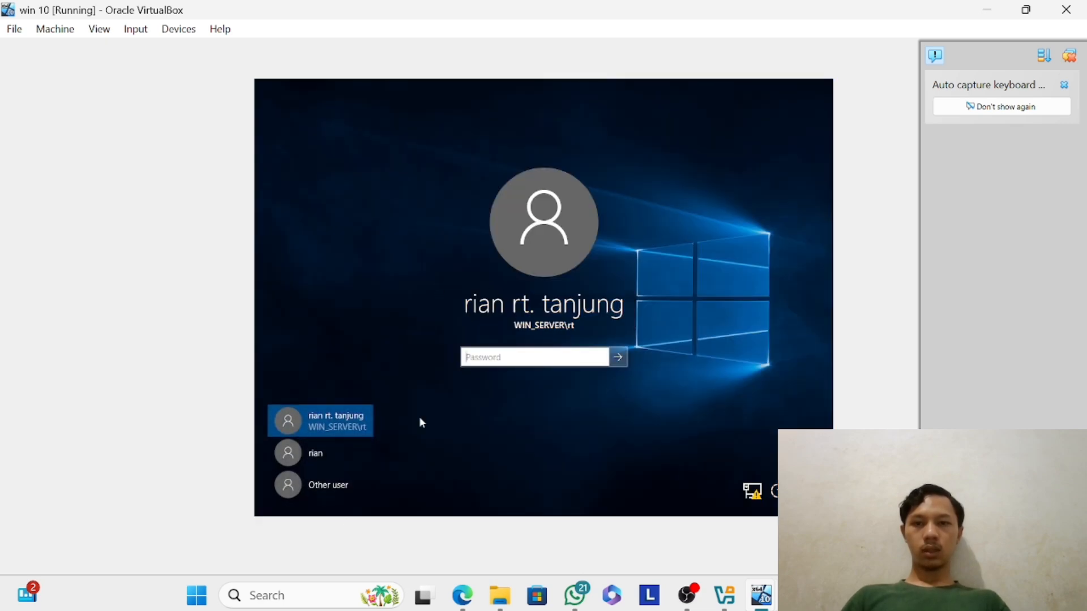
left_click(334, 485)
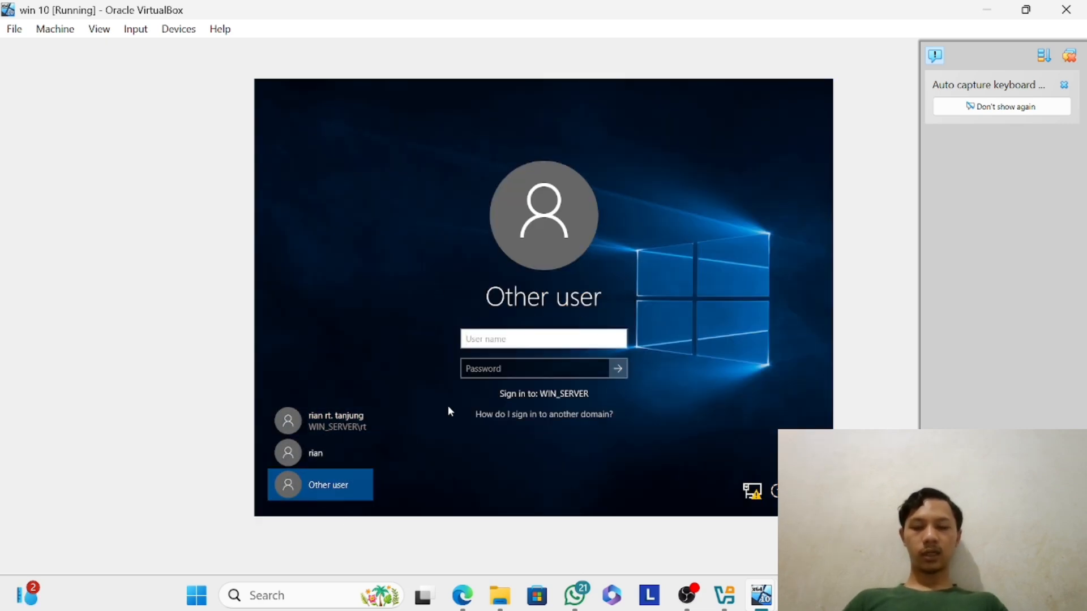
type("r")
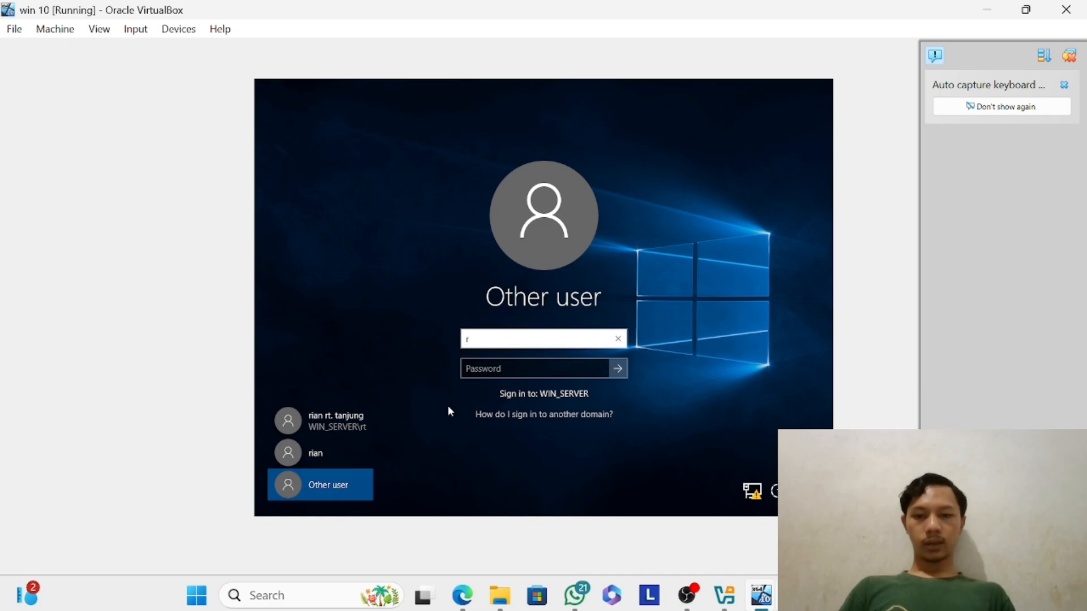
type("d@win")
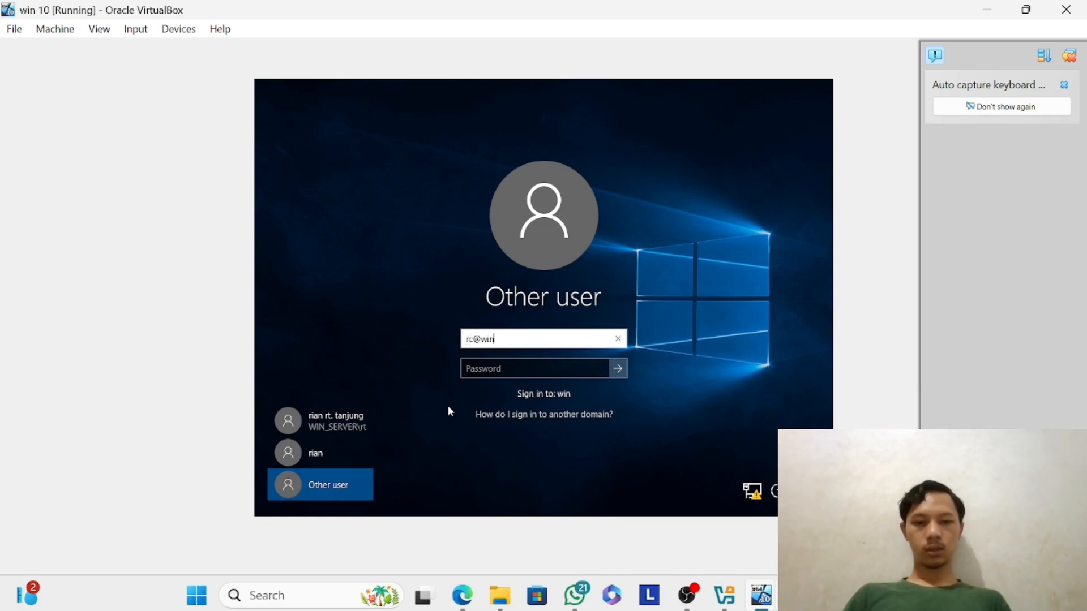
key("Return")
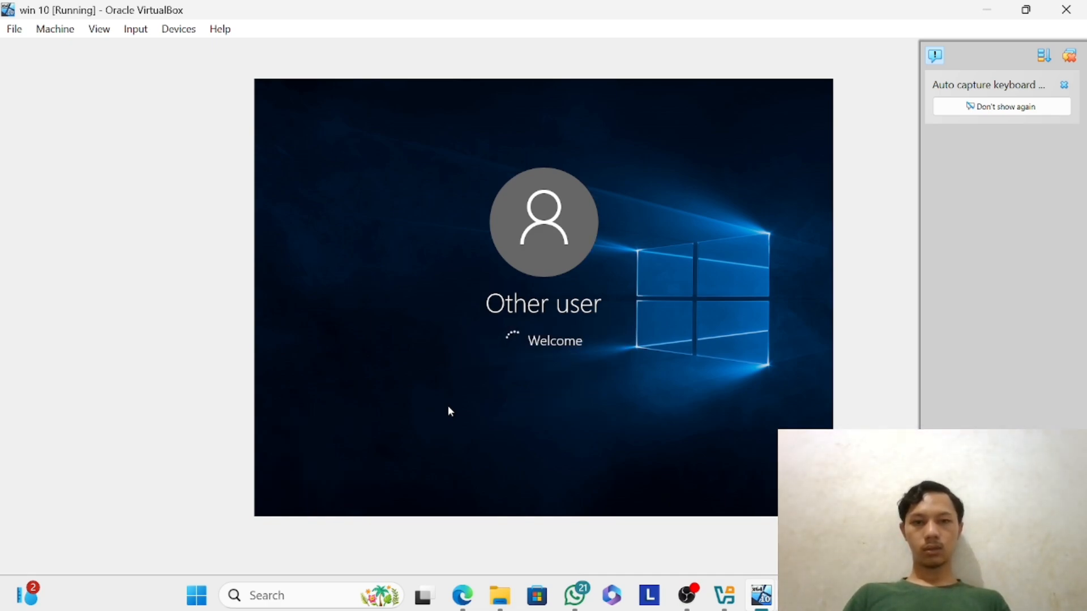
key("Return")
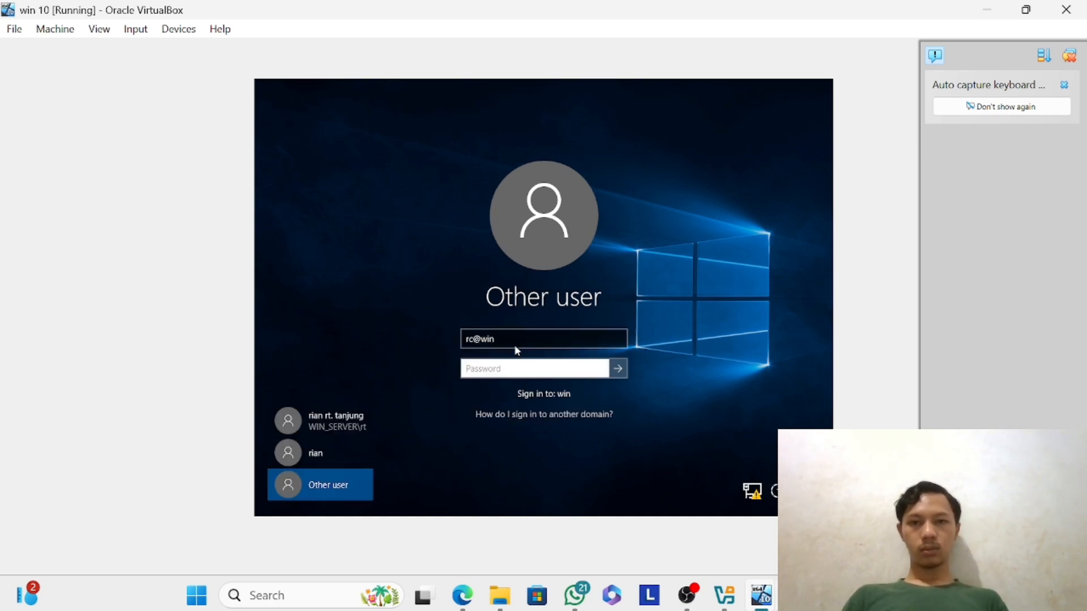
left_click(515, 345)
type("_")
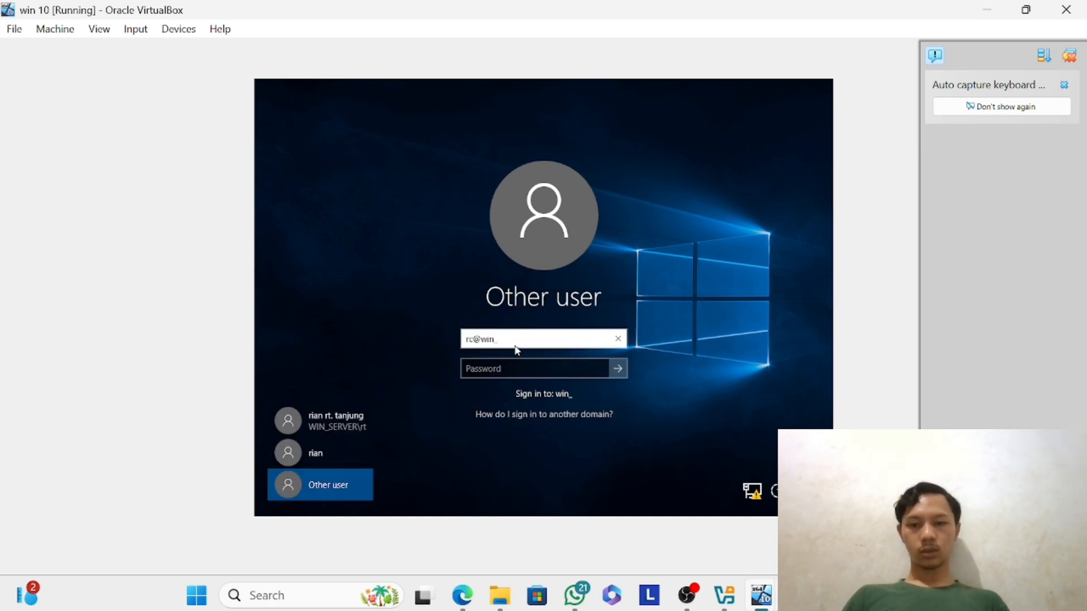
type("server.ne")
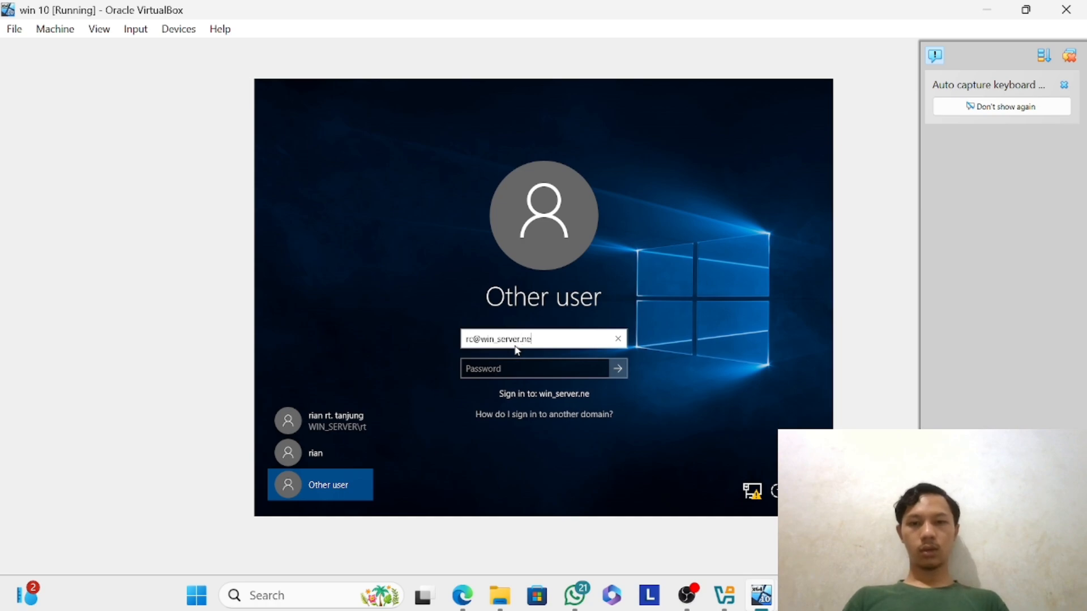
type("t")
key("Tab")
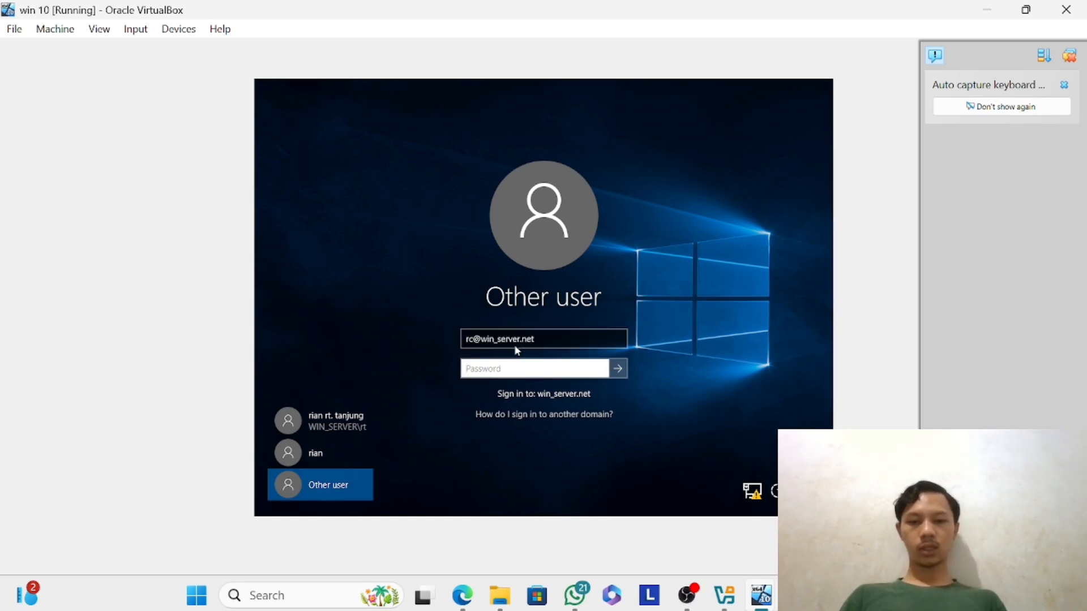
type("****")
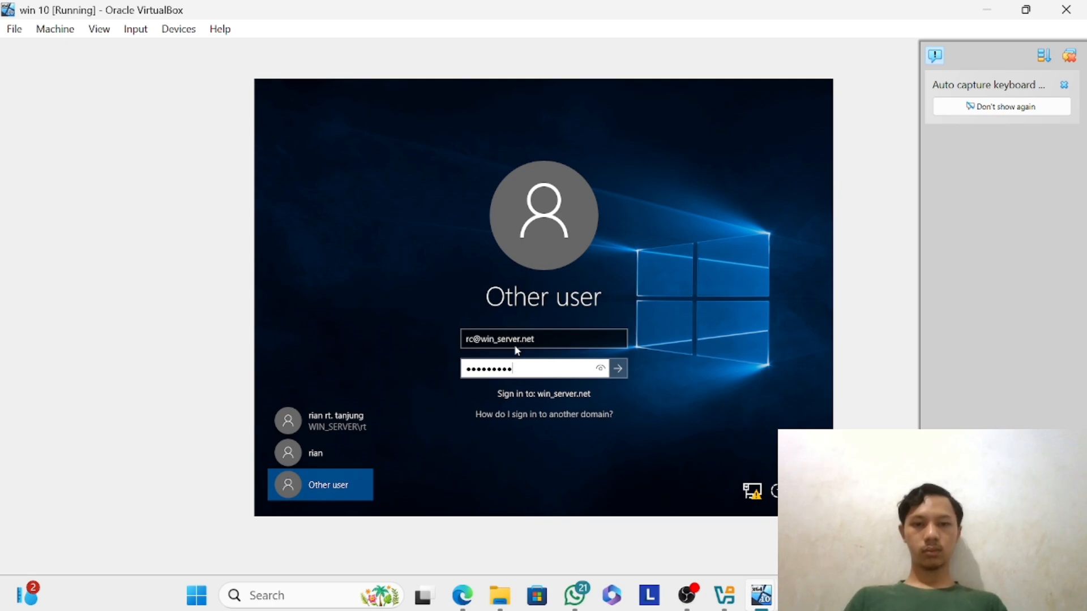
key("Return")
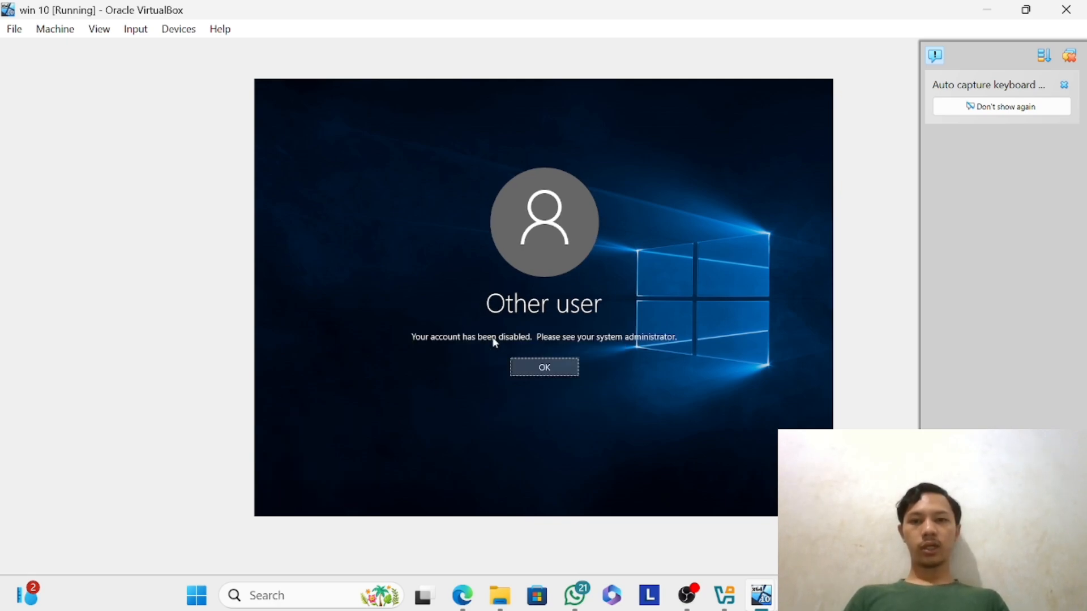
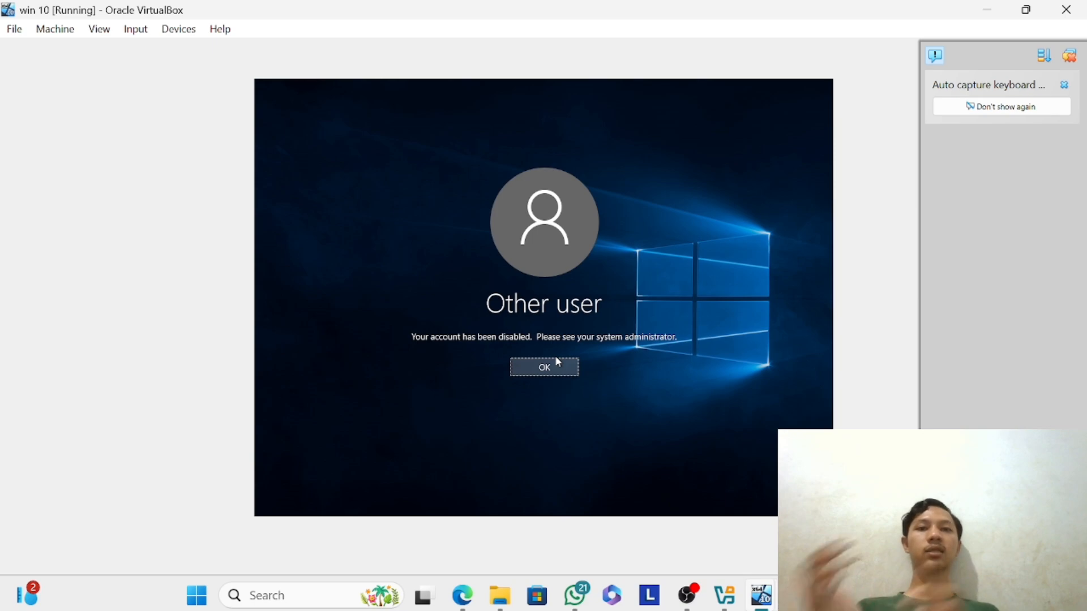
Dismiss the sign-in error, enter the account password of the preselected WIN_SERVER domain user to sign in, and show the desktop.
left_click(551, 365)
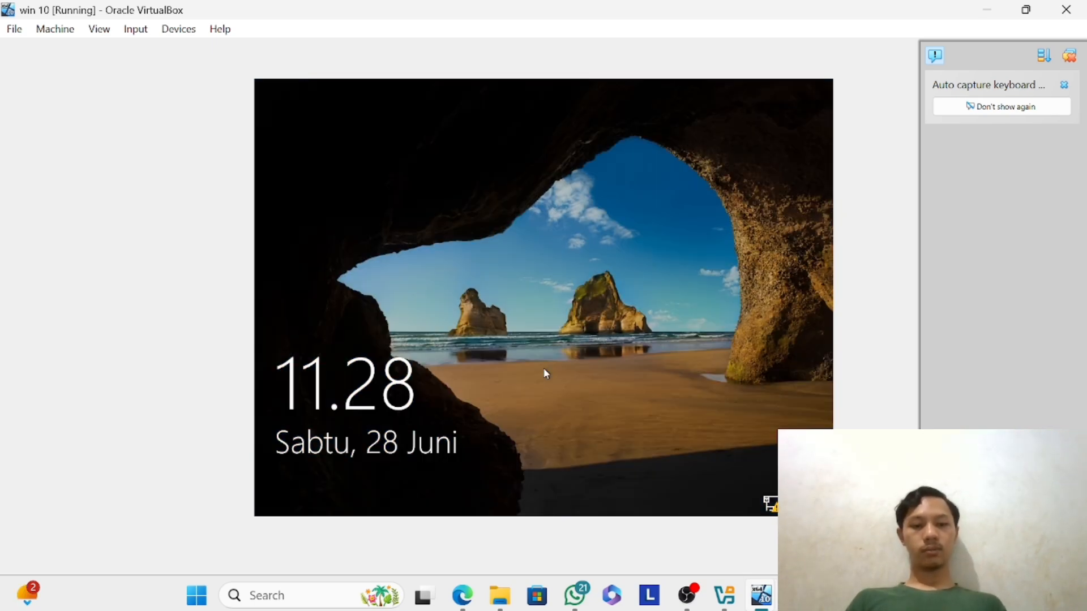
left_click(544, 370)
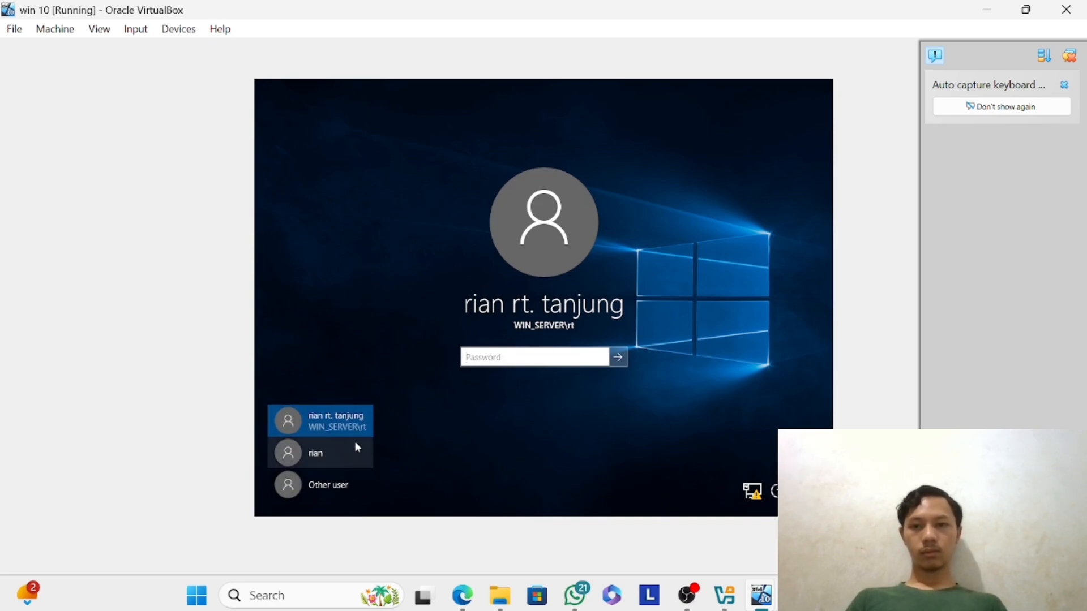
type("1234")
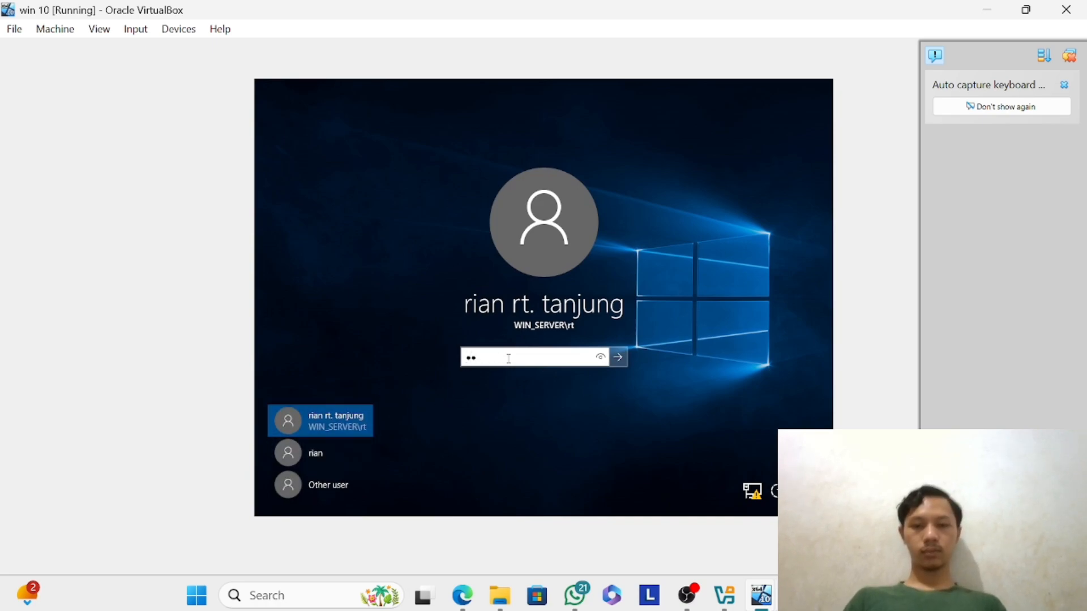
type("567890")
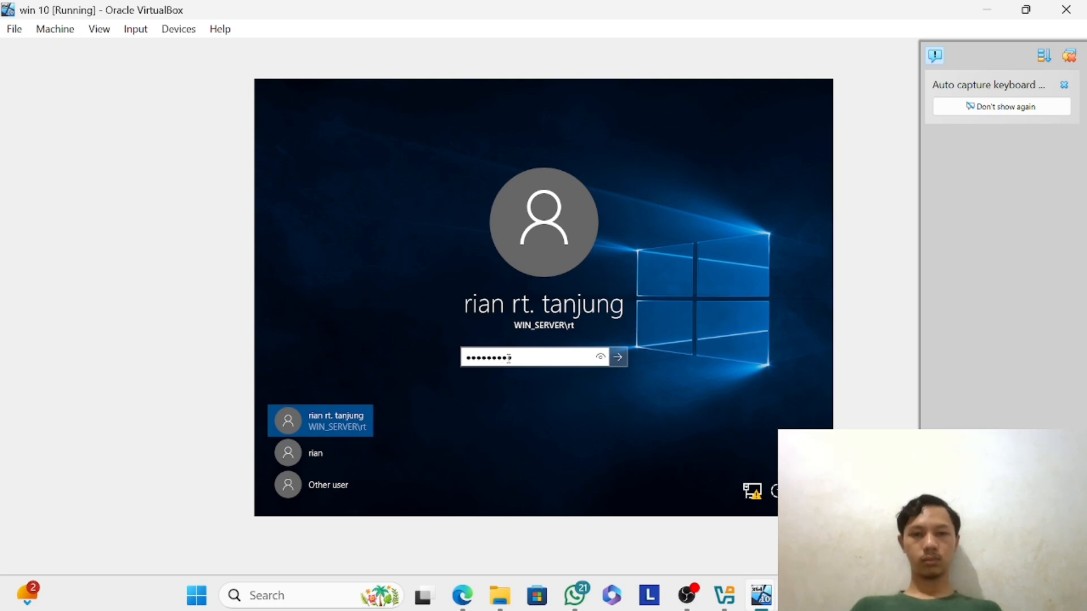
key("Return")
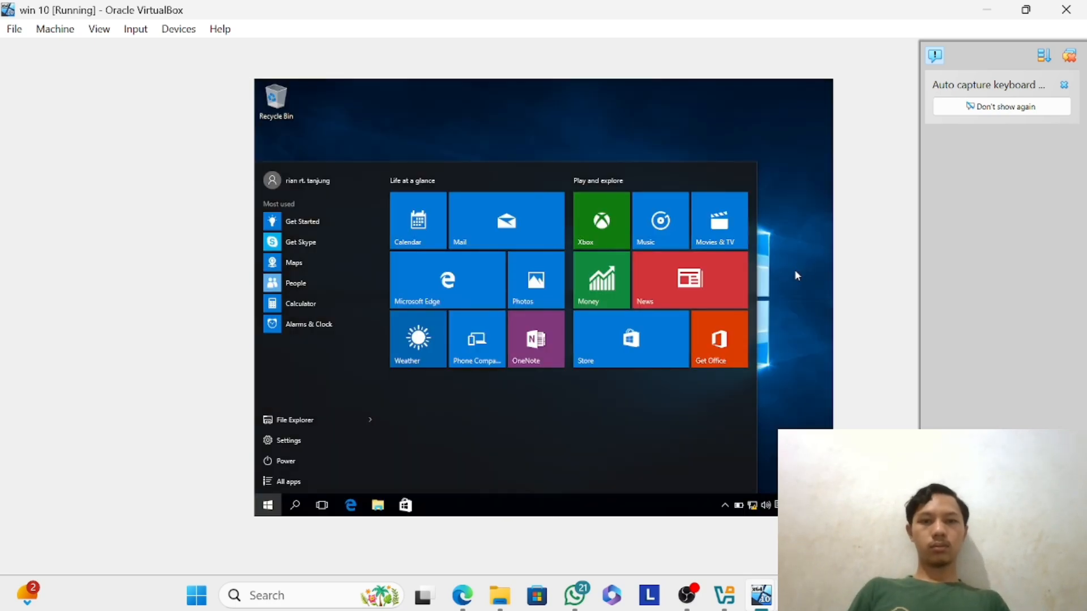
left_click(796, 275)
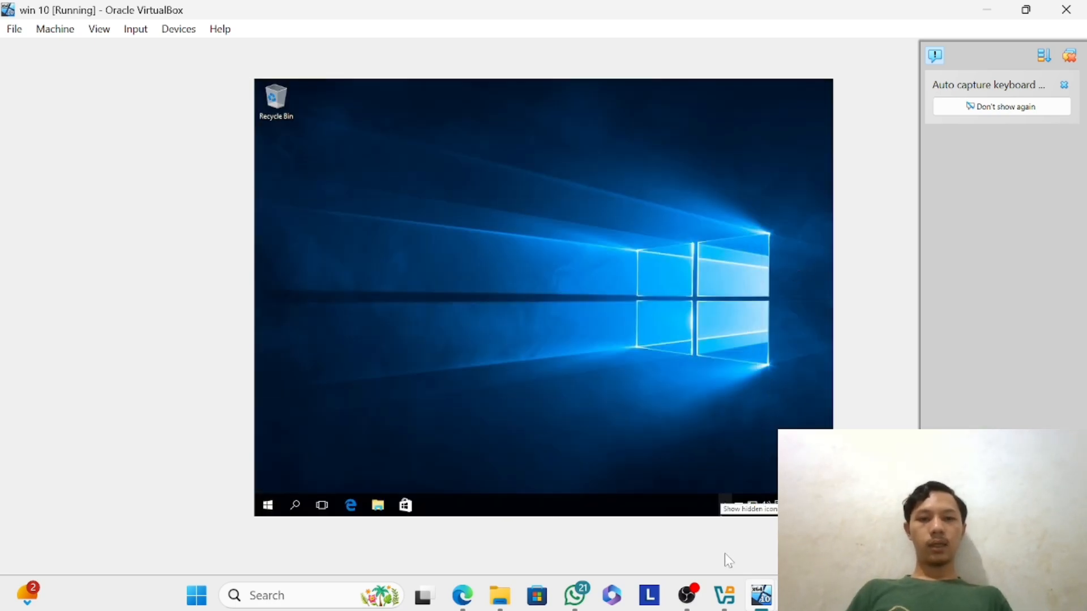
Switch to the win server 2016 virtual machine and unlock the WIN_SERVER Administrator session with the account password.
mouse_move(725, 601)
mouse_move(764, 598)
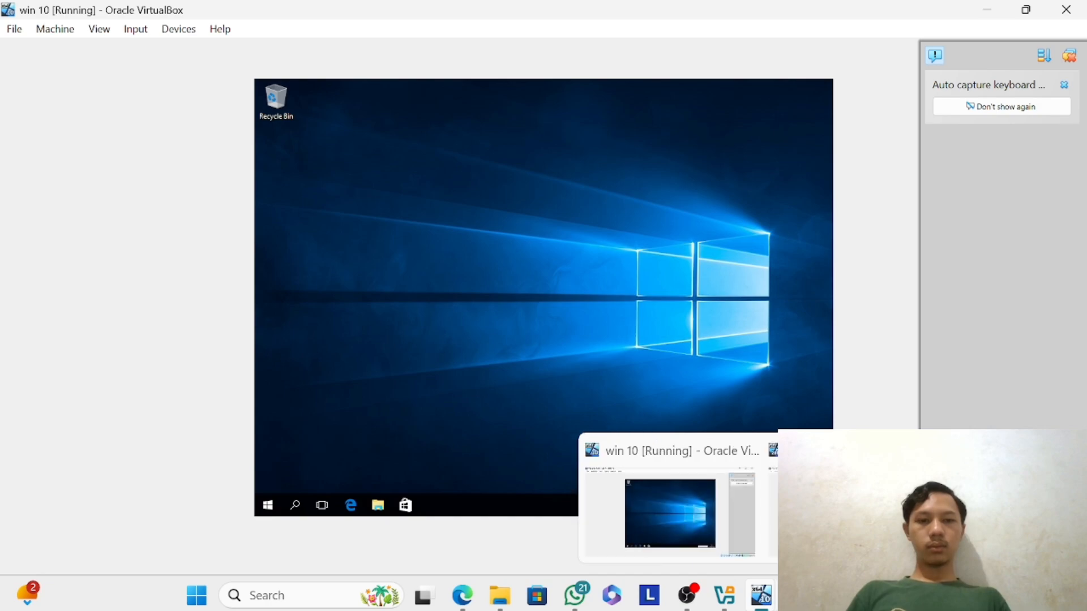
left_click(849, 509)
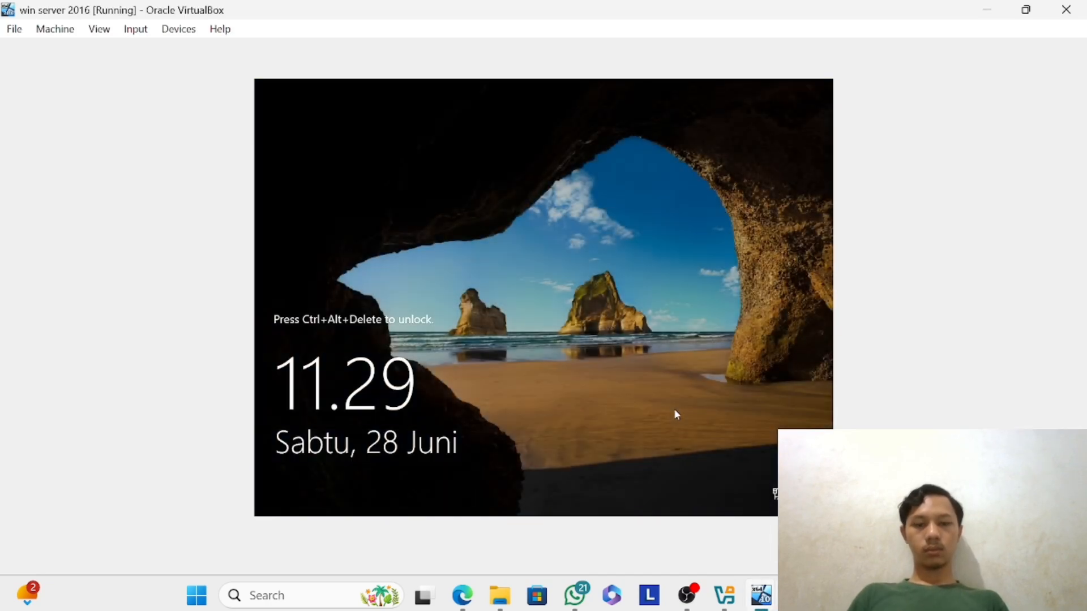
key("ctrl+Delete")
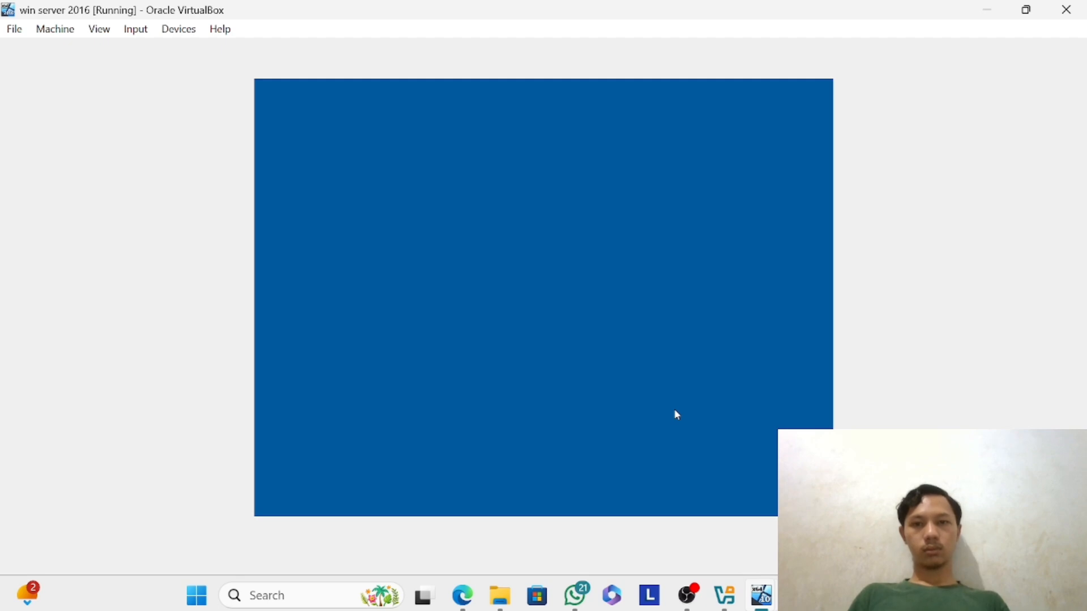
type("123")
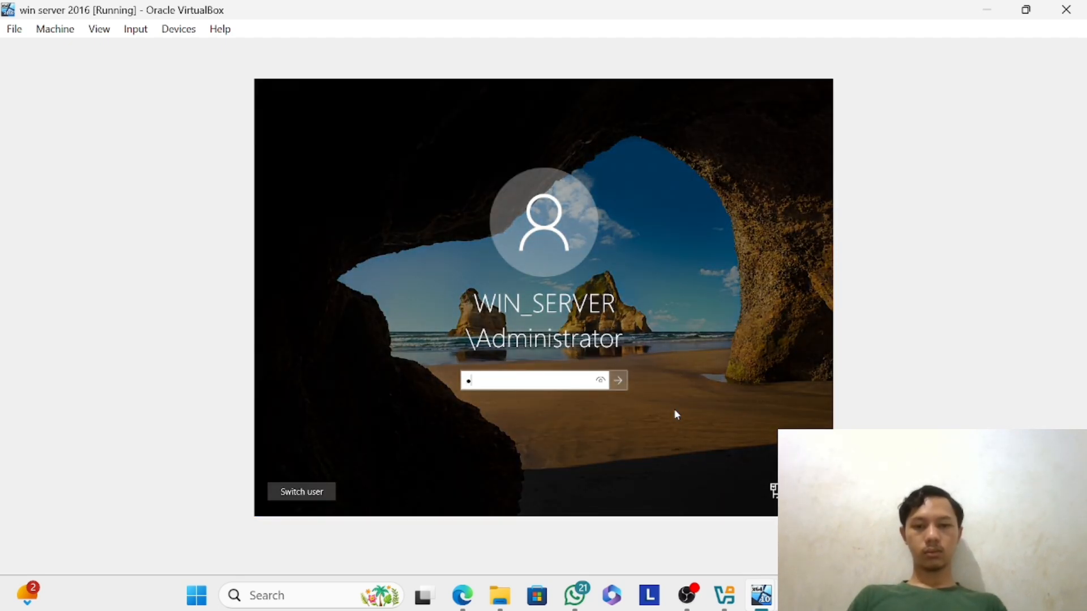
key("BackSpace")
key("BackSpace")
key("BackSpace")
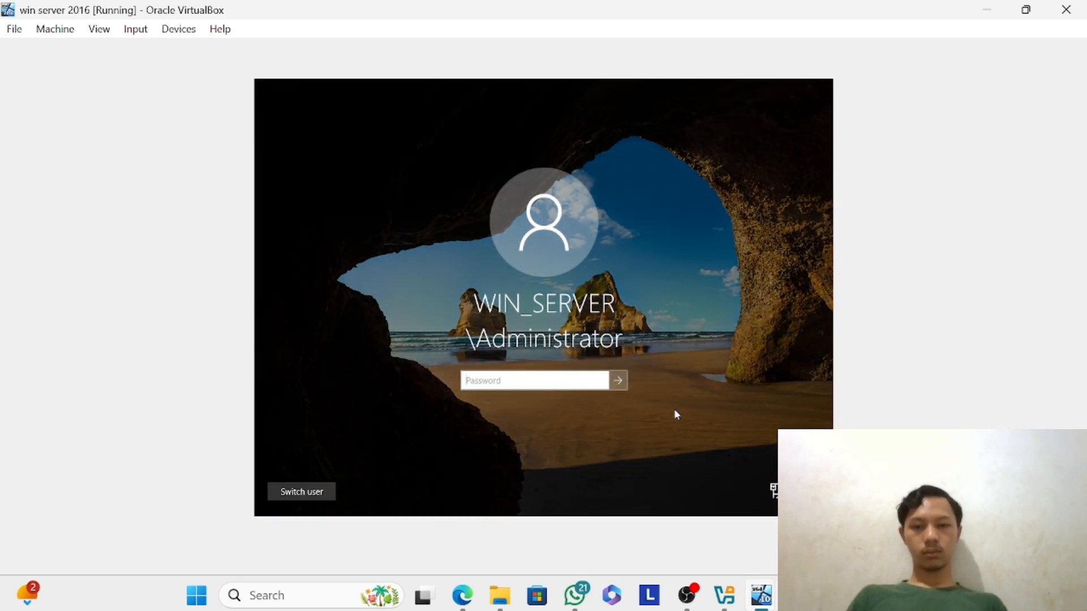
type("1234567890")
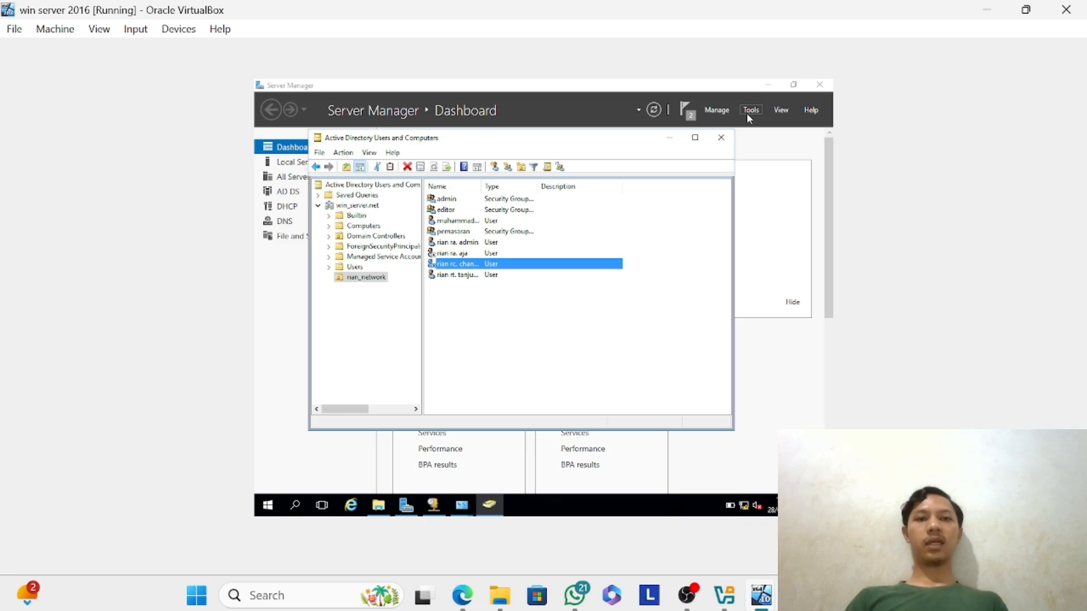
Start adding roles and features with role-based or feature-based installation on the destination server Server-PC.win_server.net.
left_click(748, 111)
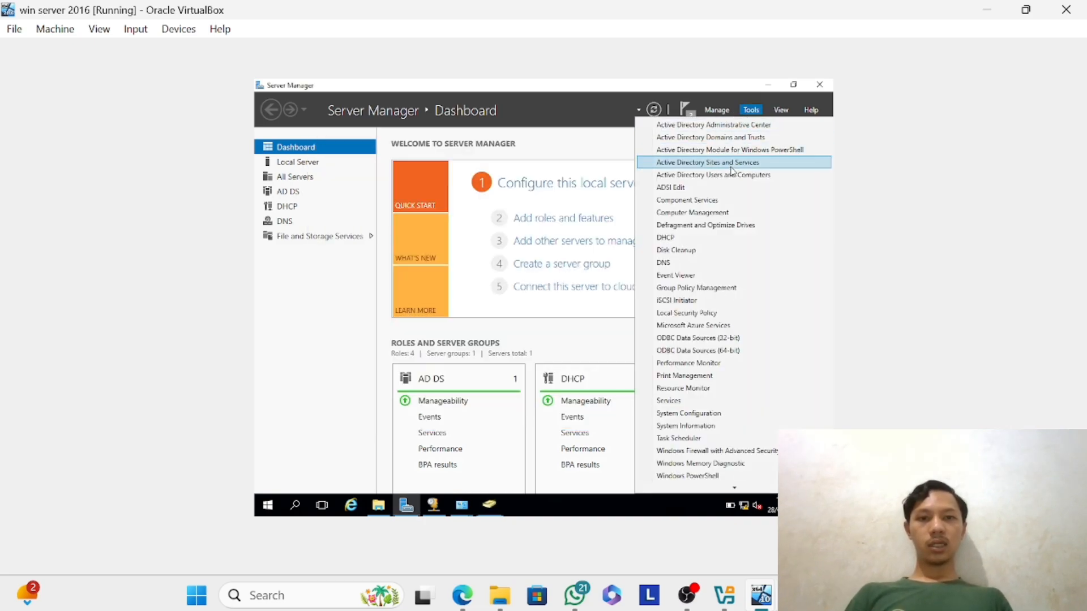
left_click(716, 111)
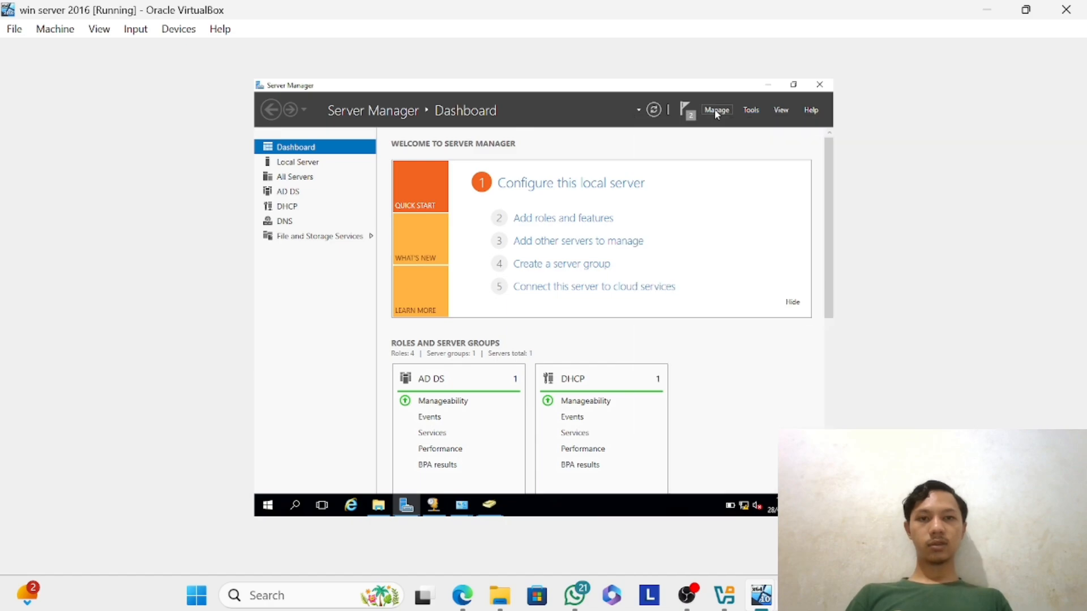
left_click(716, 111)
left_click(714, 111)
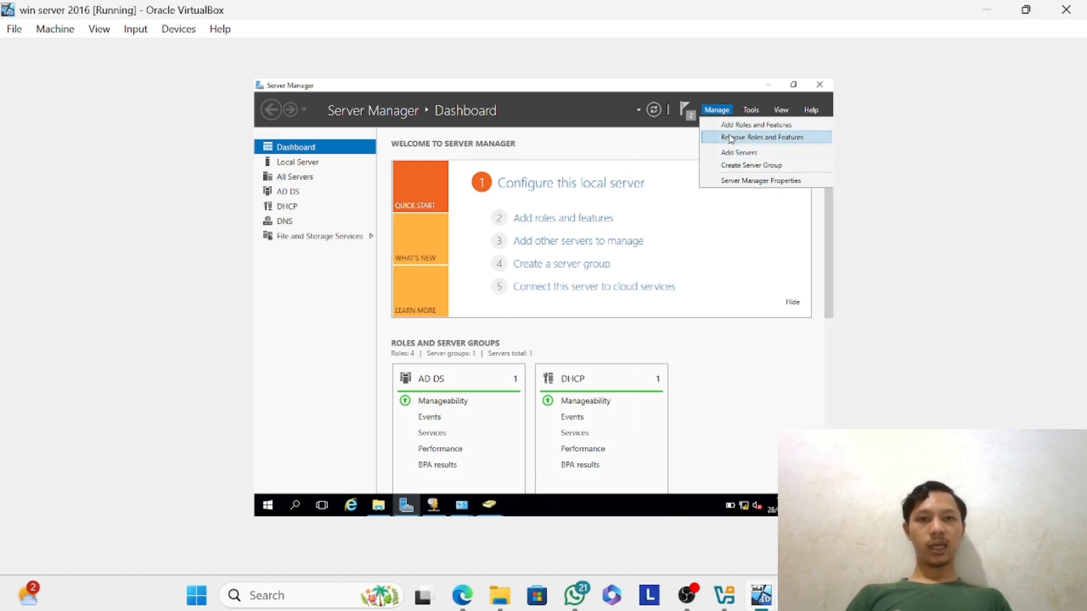
left_click(730, 128)
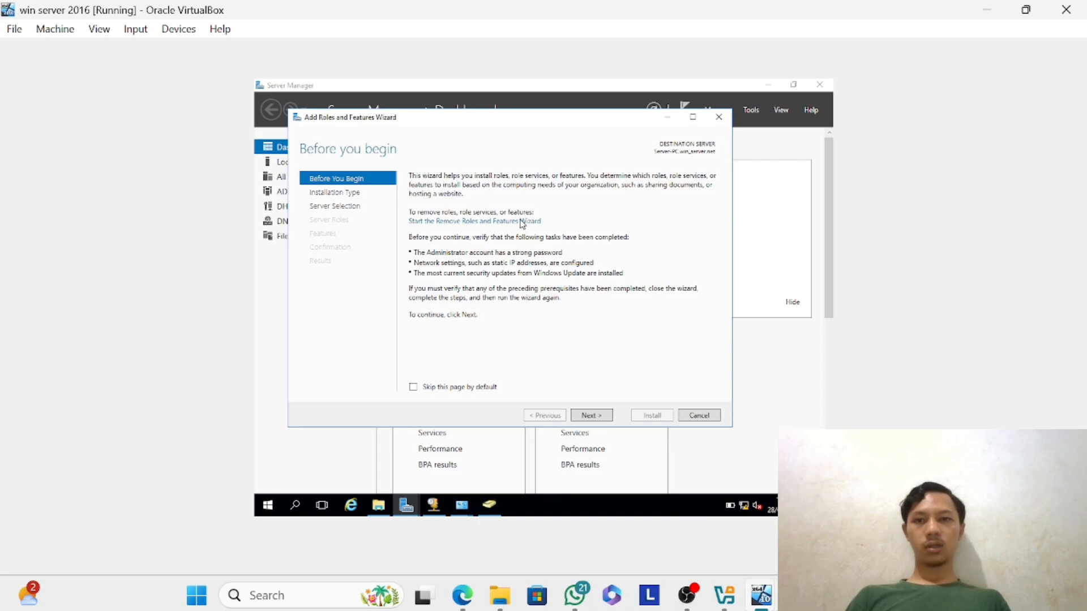
left_click(600, 419)
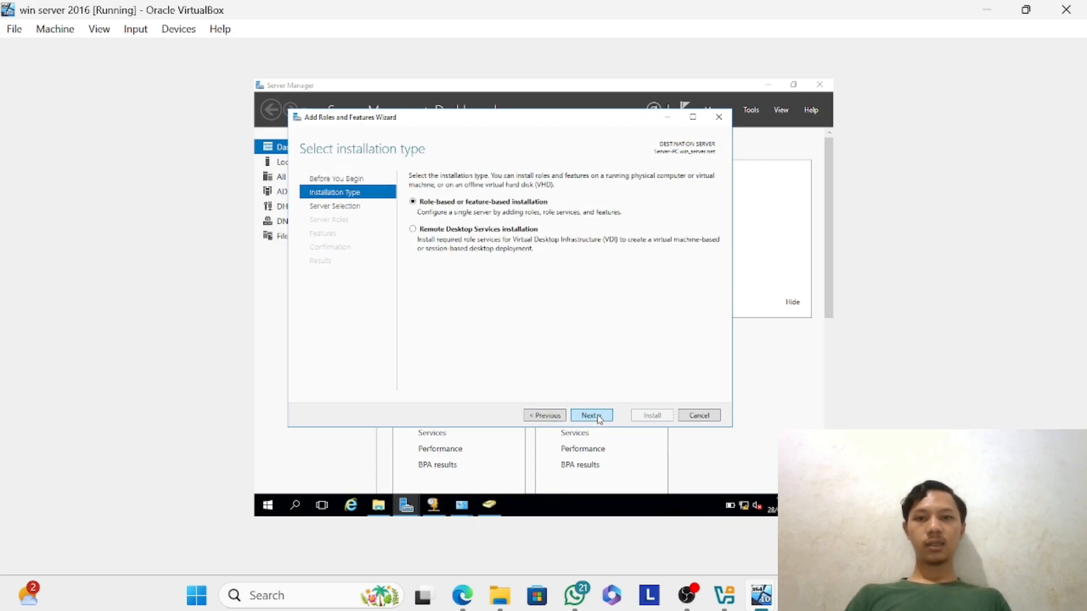
left_click(599, 420)
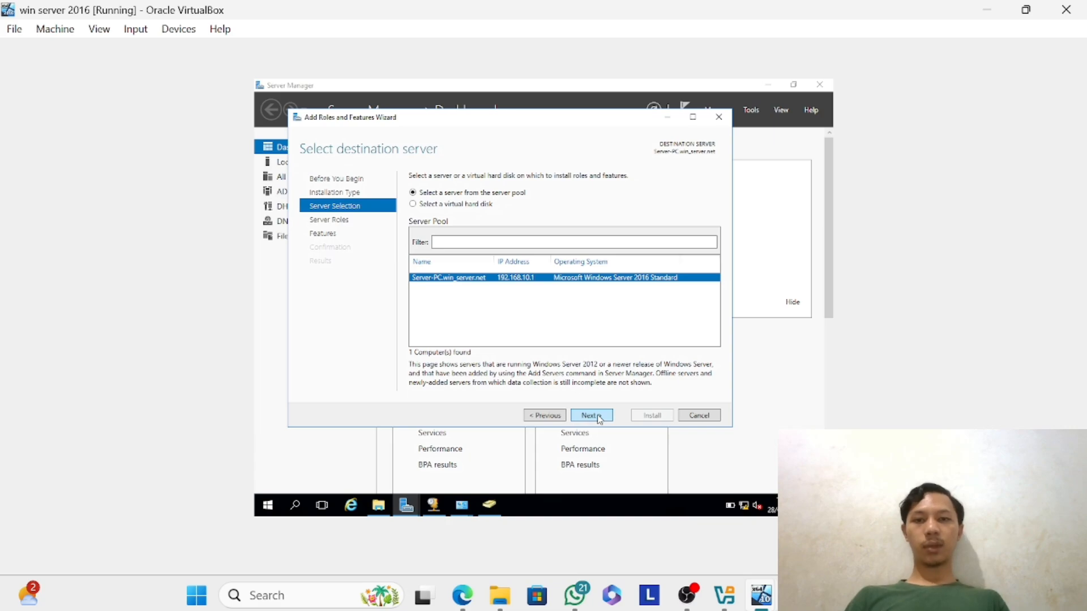
left_click(599, 419)
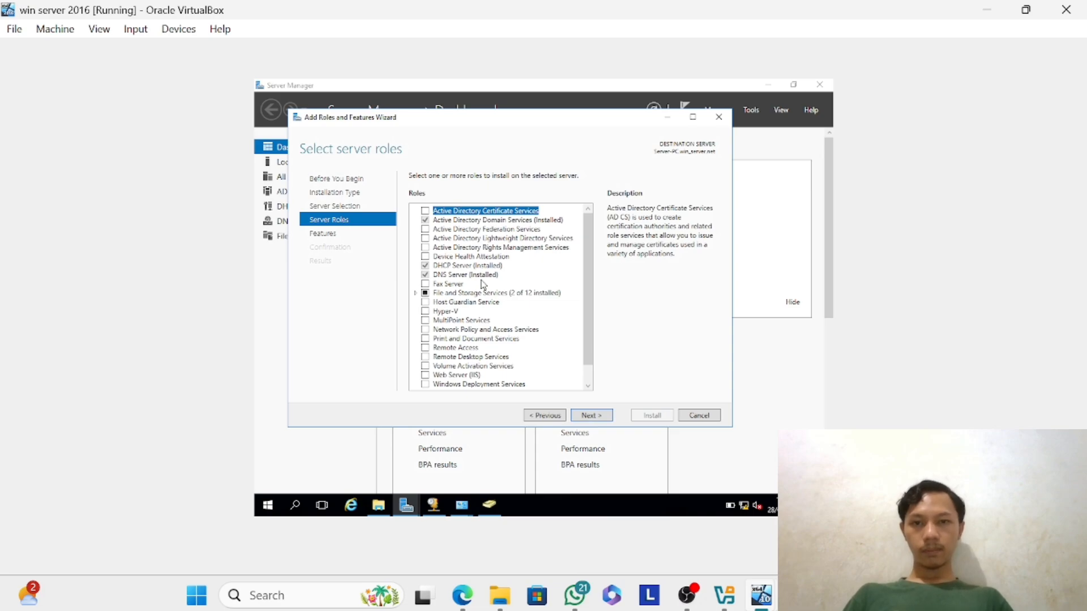
Select the Web Server (IIS) server role and add its required features, including the management tools.
left_click(417, 293)
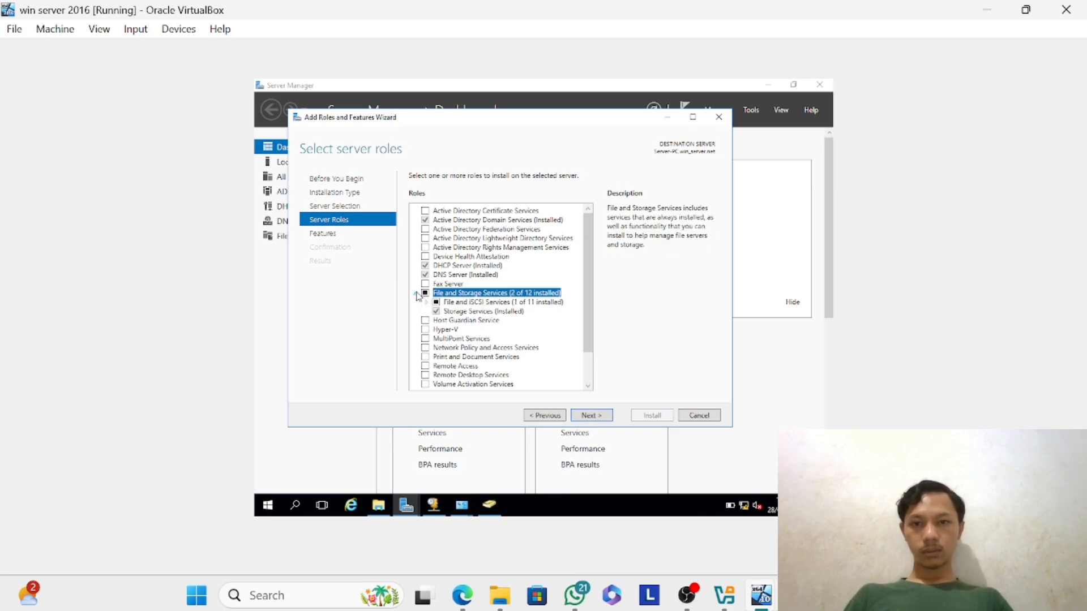
left_click(417, 293)
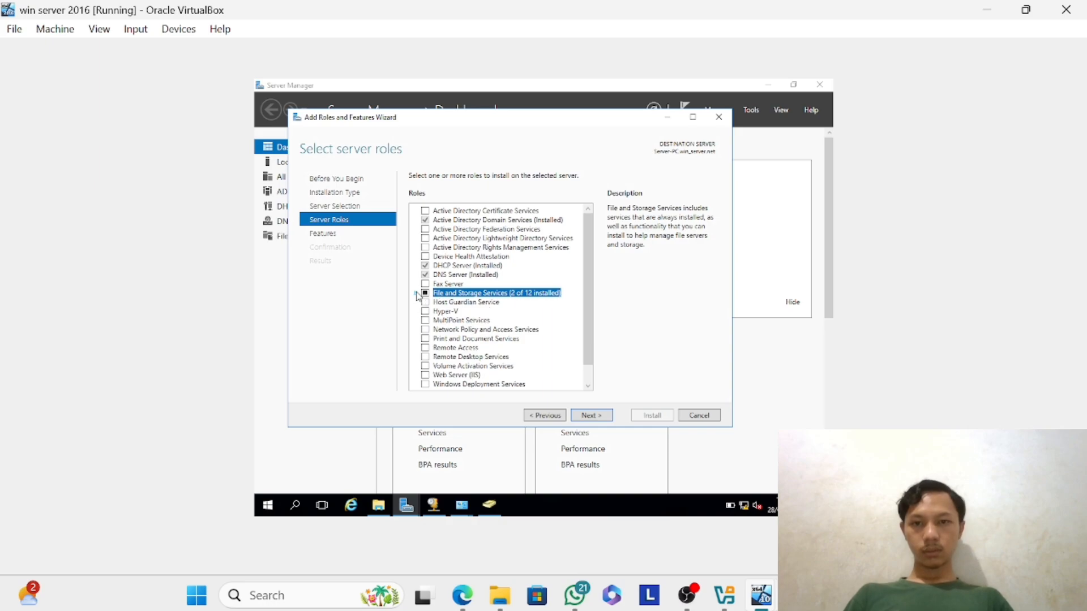
scroll(417, 294, "down", 1)
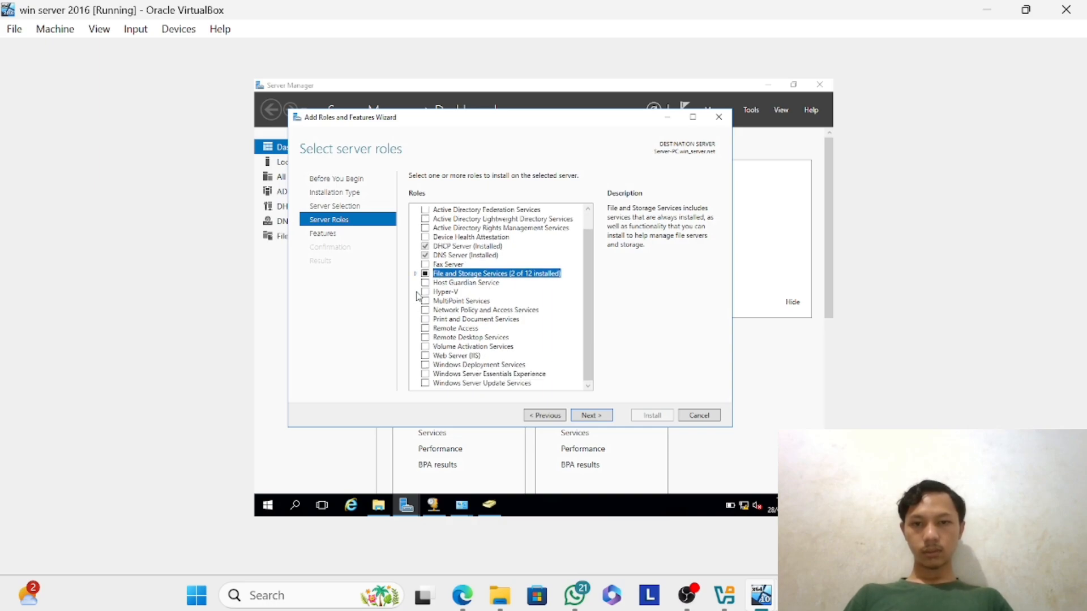
left_click(425, 356)
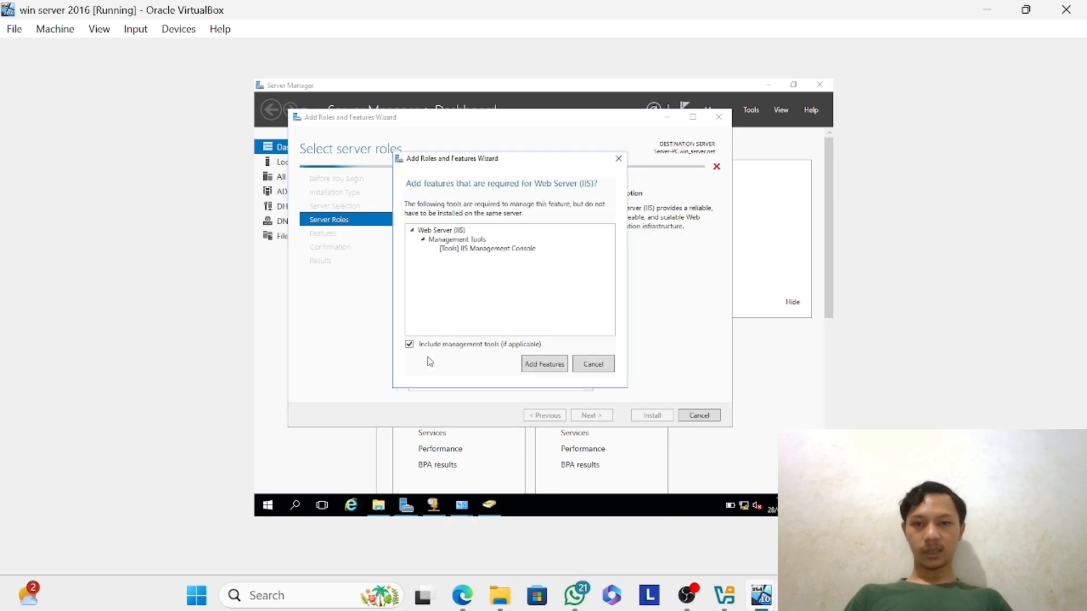
left_click(536, 365)
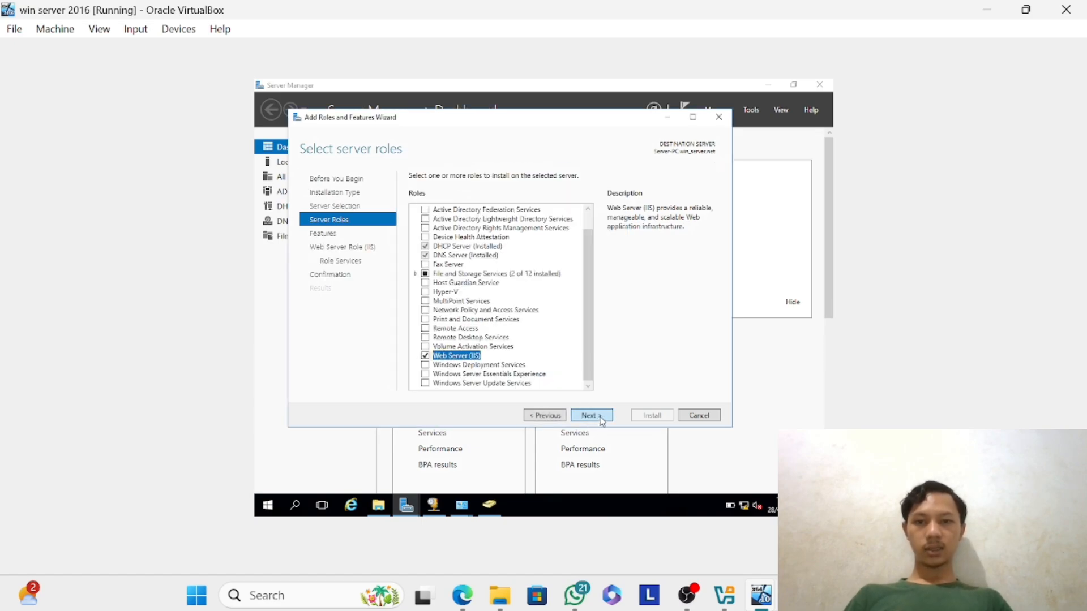
Keep the default features and Web Server role services, and install the Web Server (IIS) role.
left_click(601, 420)
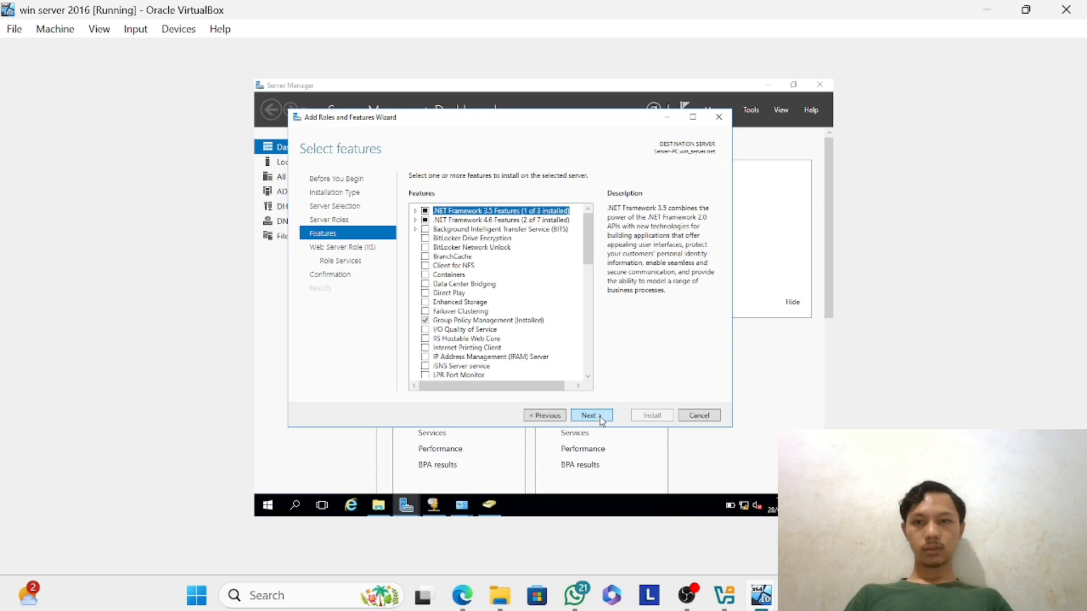
scroll(534, 363, "down", 7)
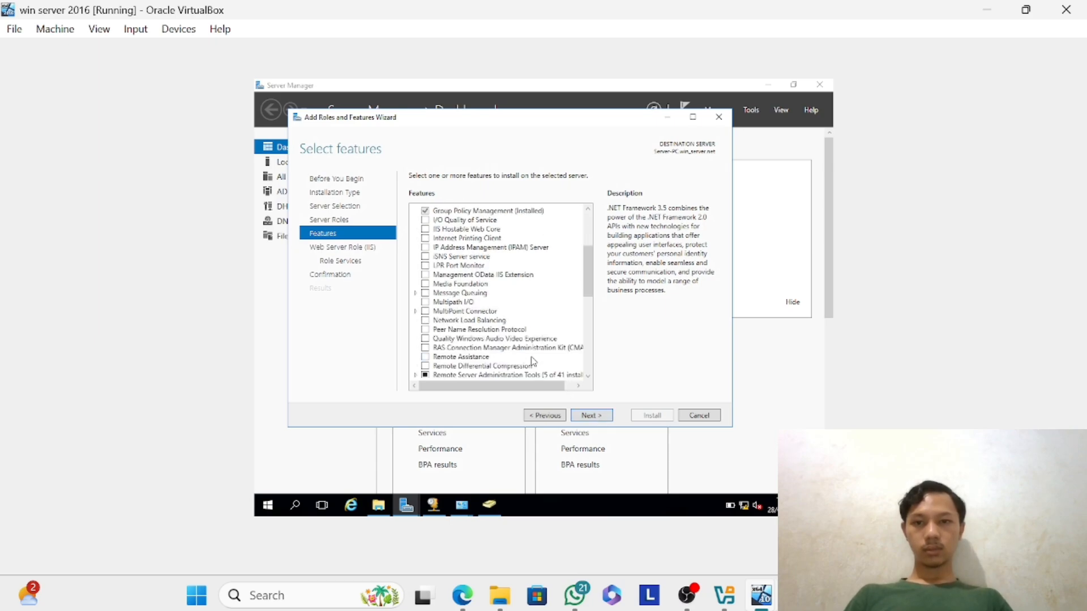
scroll(533, 361, "down", 3)
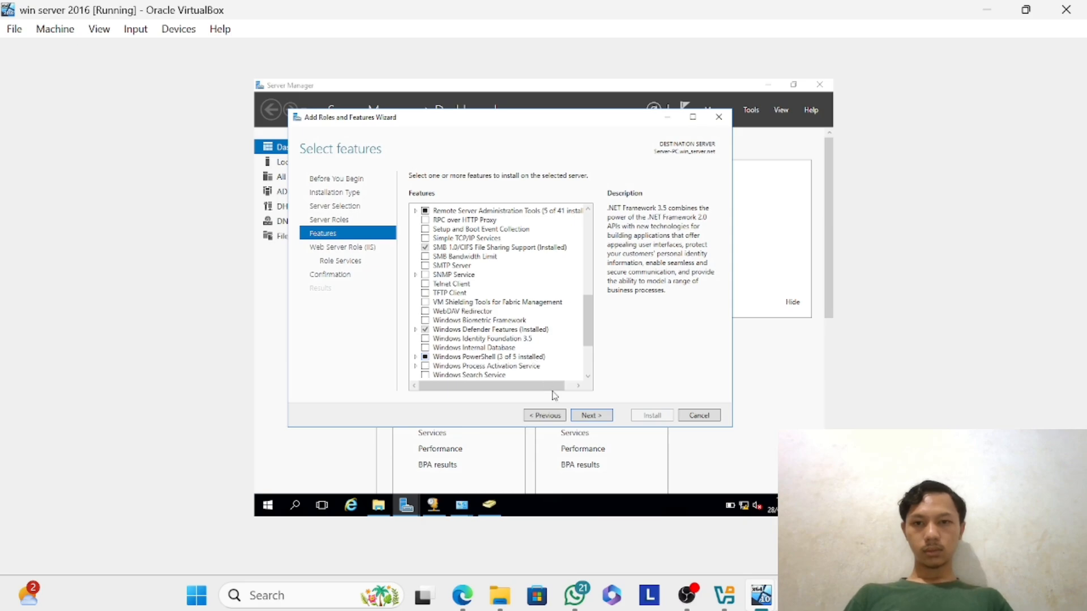
left_click(592, 416)
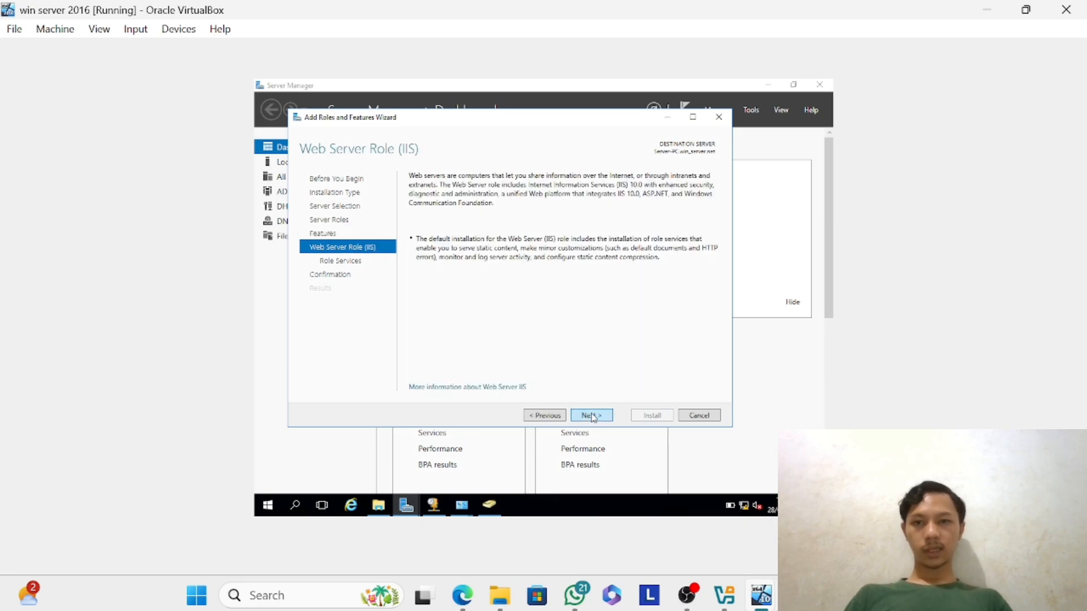
left_click(591, 416)
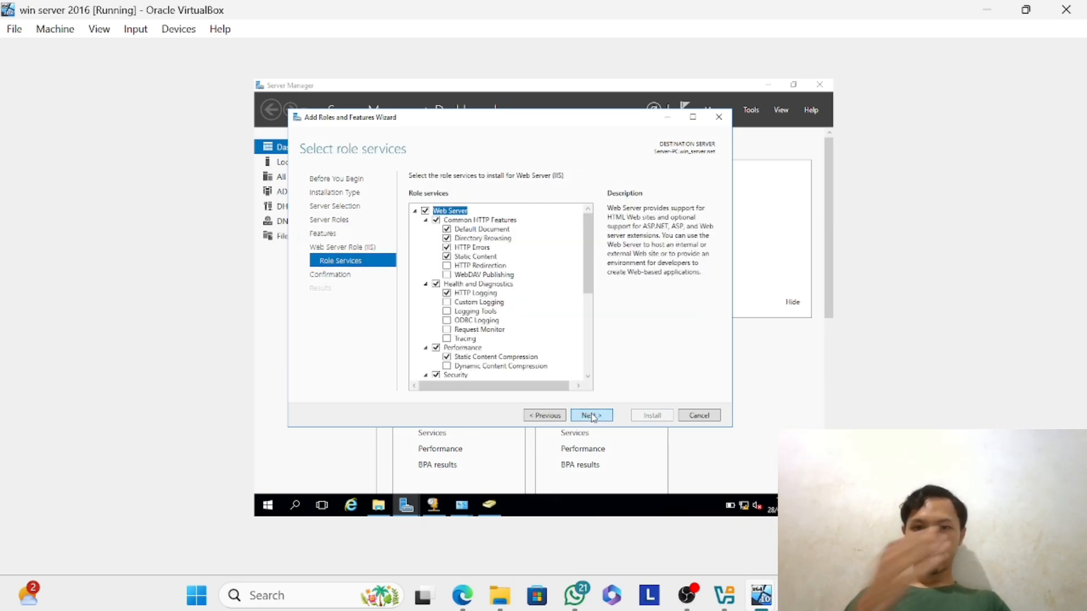
left_click(591, 416)
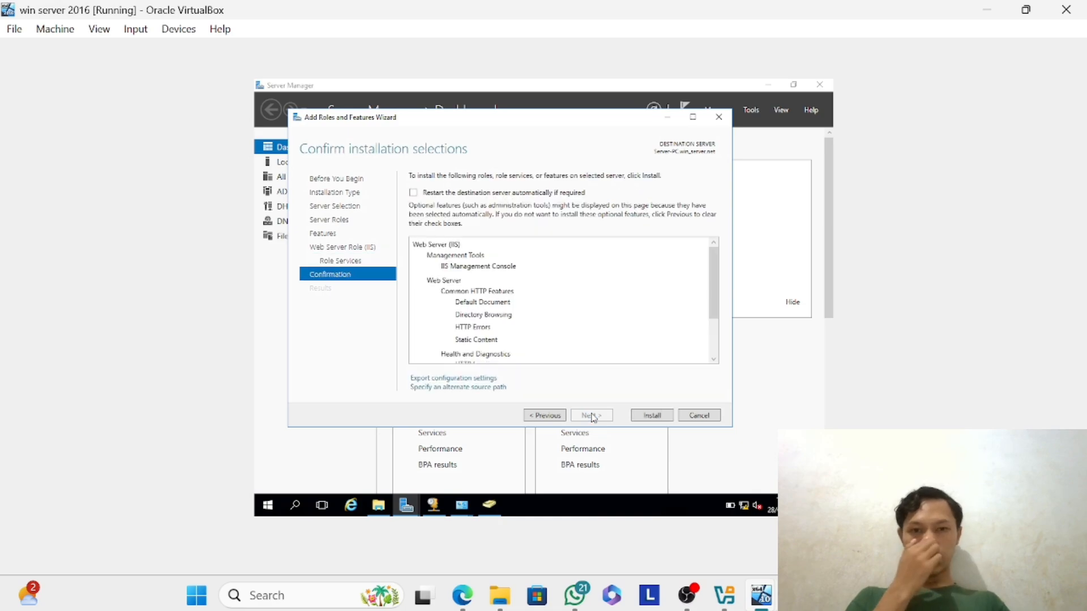
left_click(650, 416)
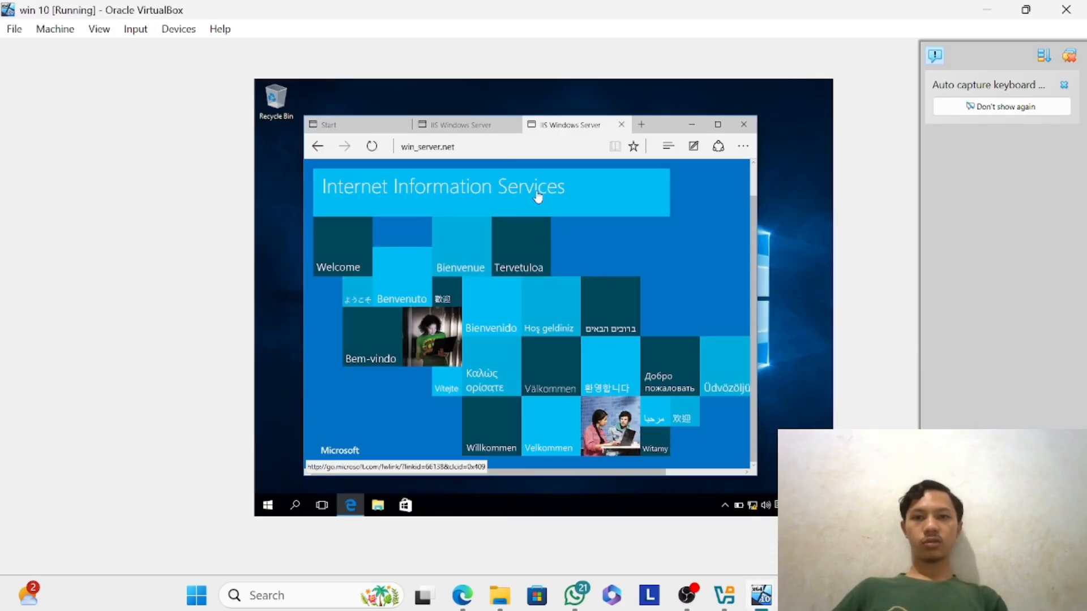
Load win_server.net in the browser of the win 10 virtual machine to test the IIS website.
left_click(487, 143)
type("win")
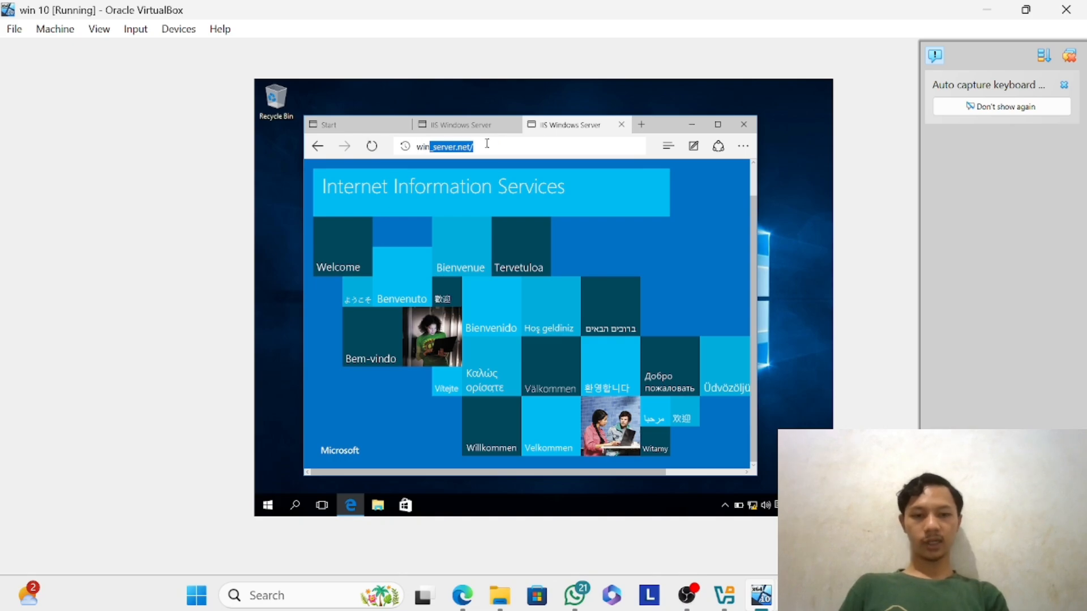
type("_server,")
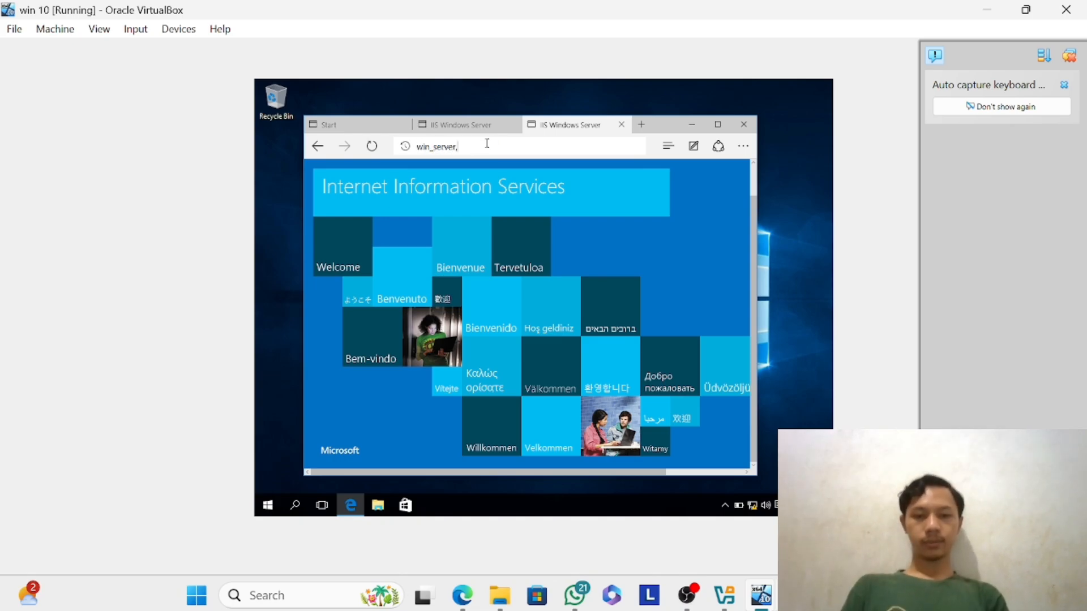
key("BackSpace")
type(".net")
key("Return")
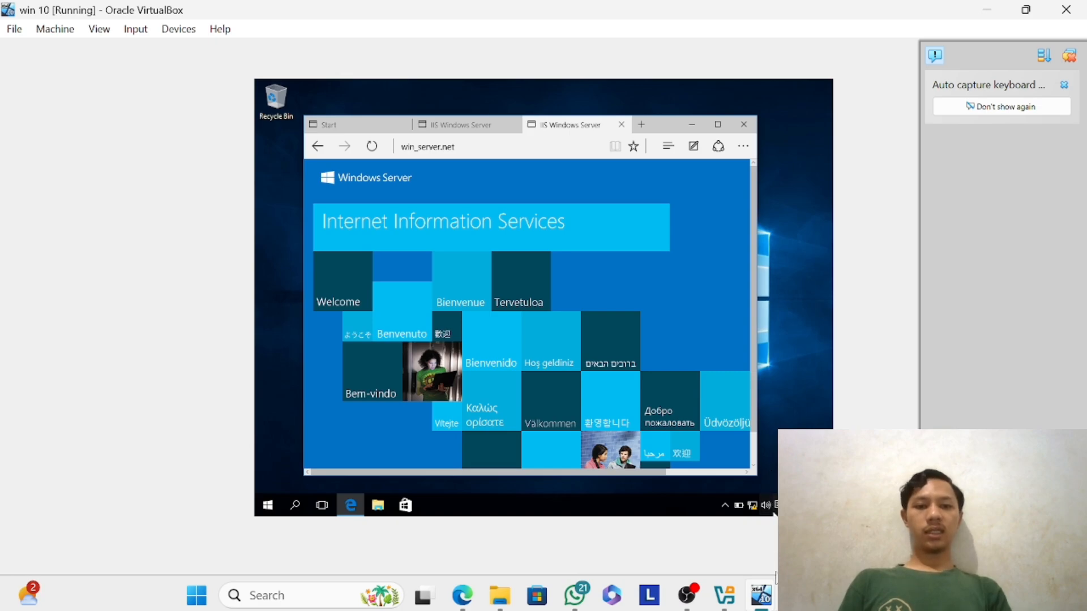
mouse_move(772, 595)
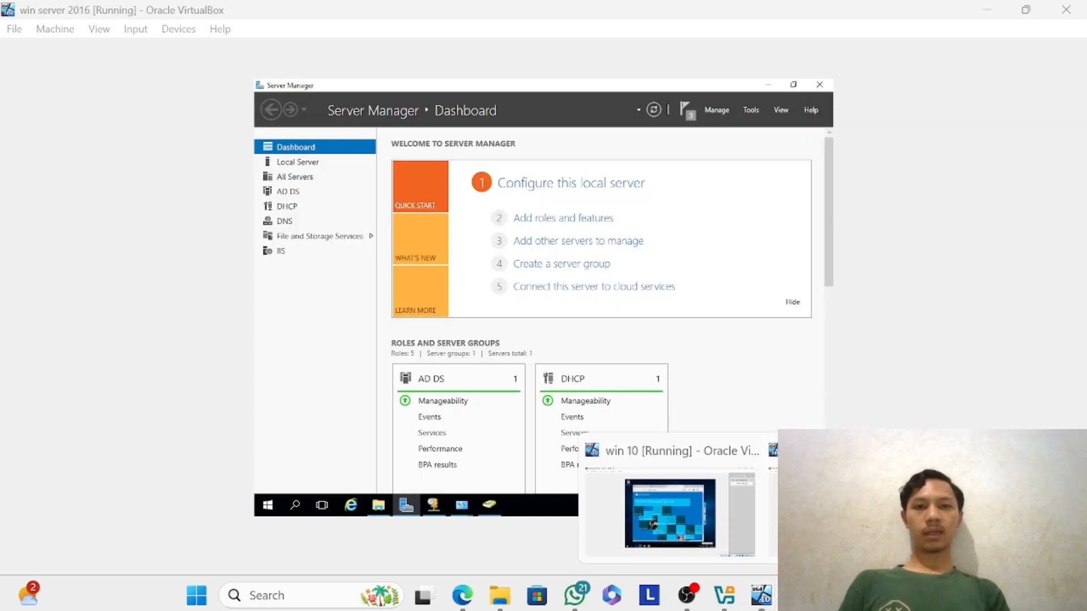
Switch to the win server 2016 virtual machine and open Internet Information Services (IIS) Manager.
left_click(849, 510)
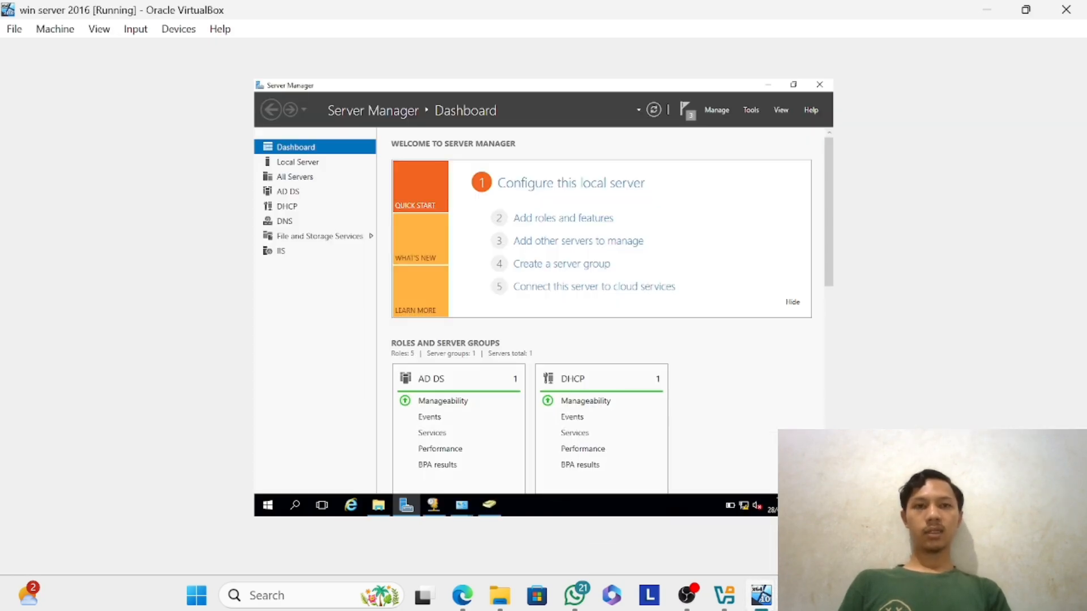
left_click(751, 111)
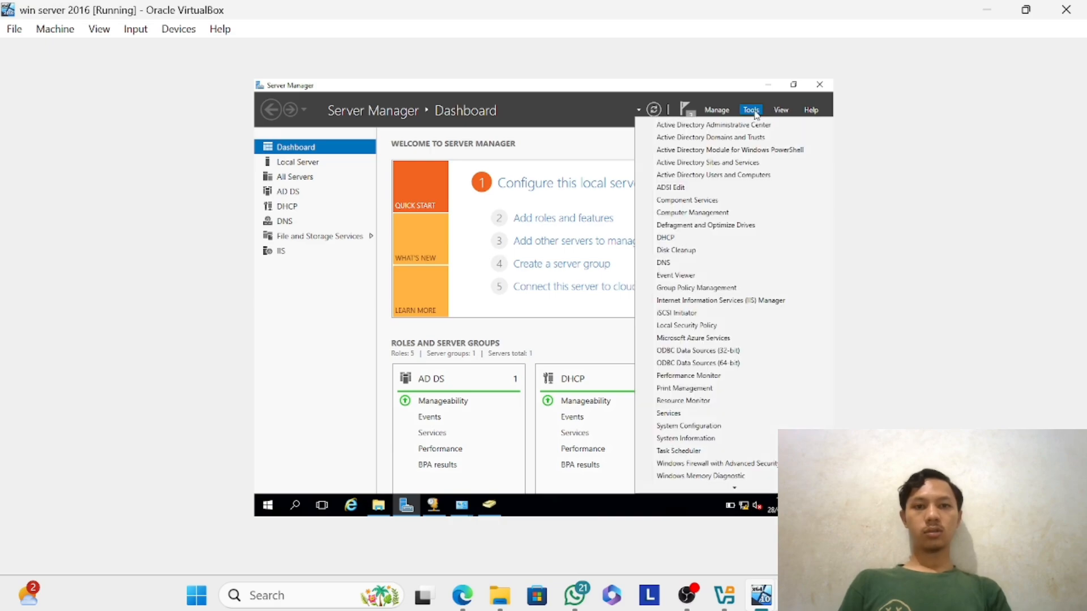
left_click(718, 304)
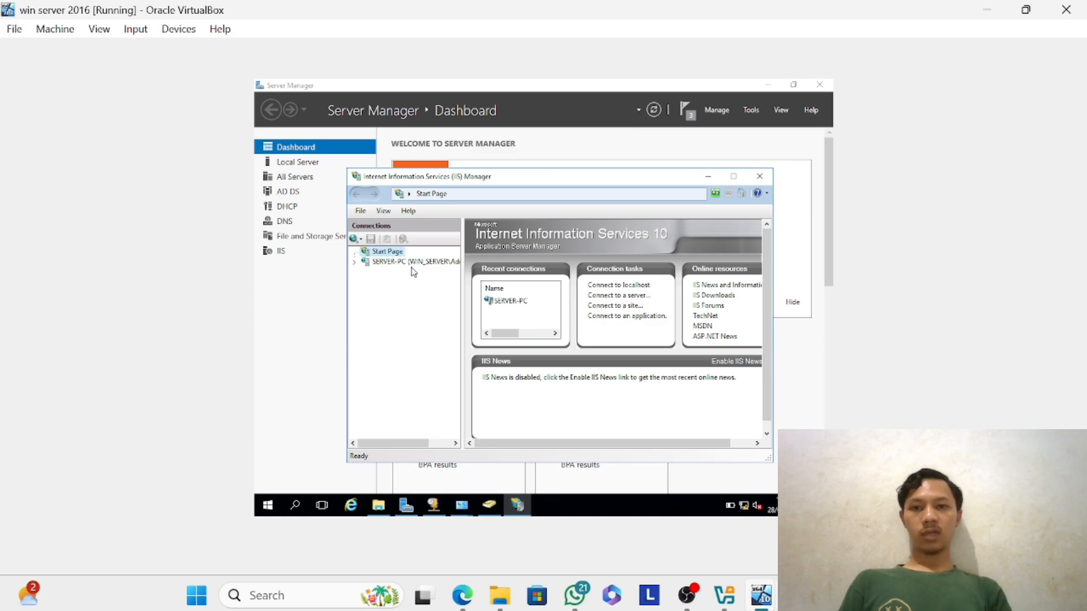
Start adding a website to the SERVER-PC server in IIS Manager, with the site name webserver.
left_click(414, 265)
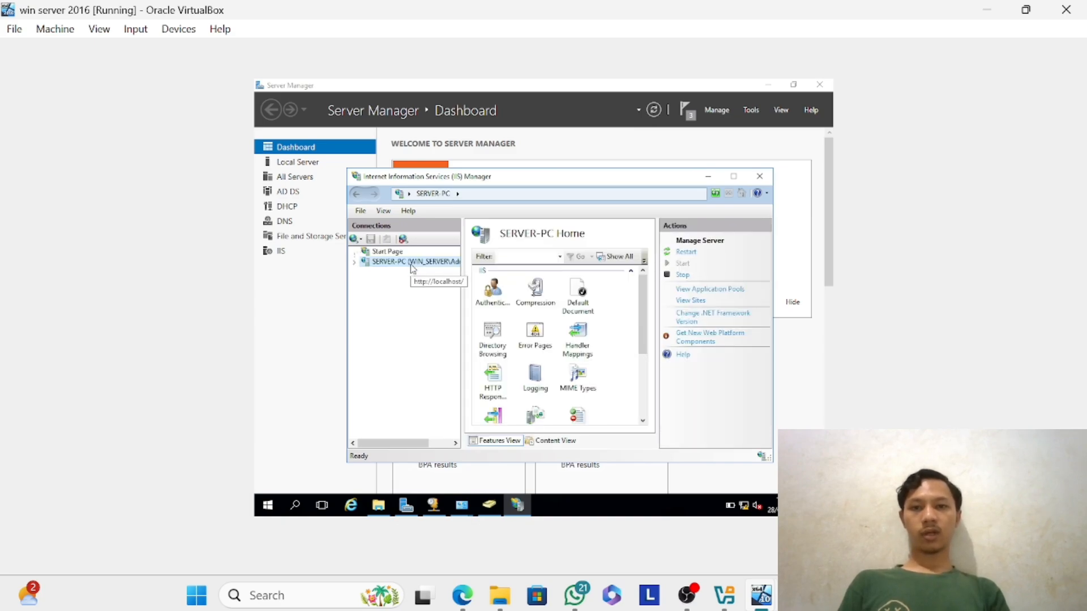
right_click(413, 267)
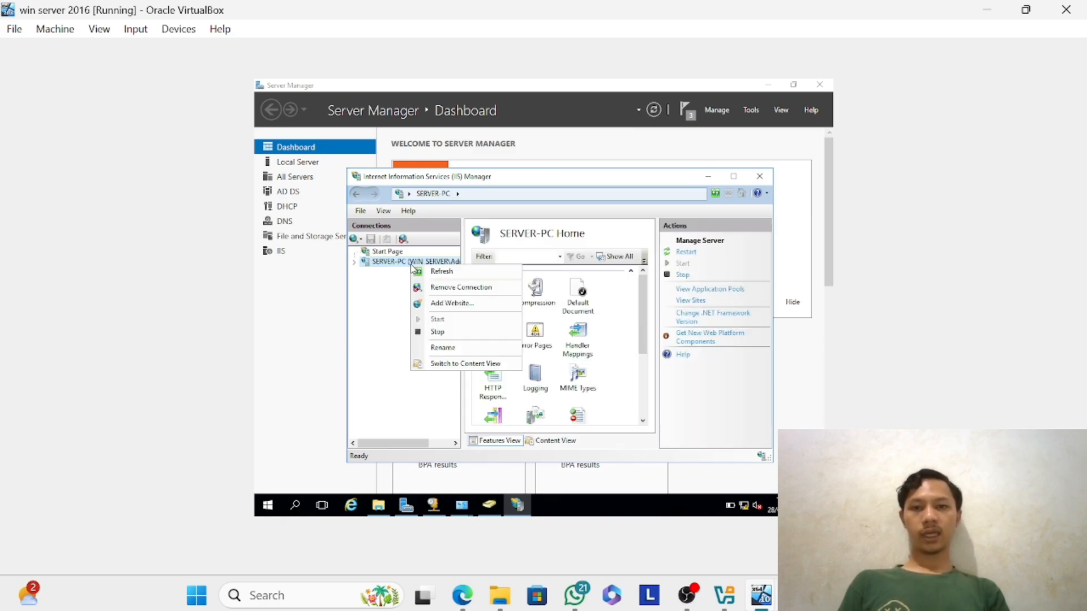
left_click(462, 304)
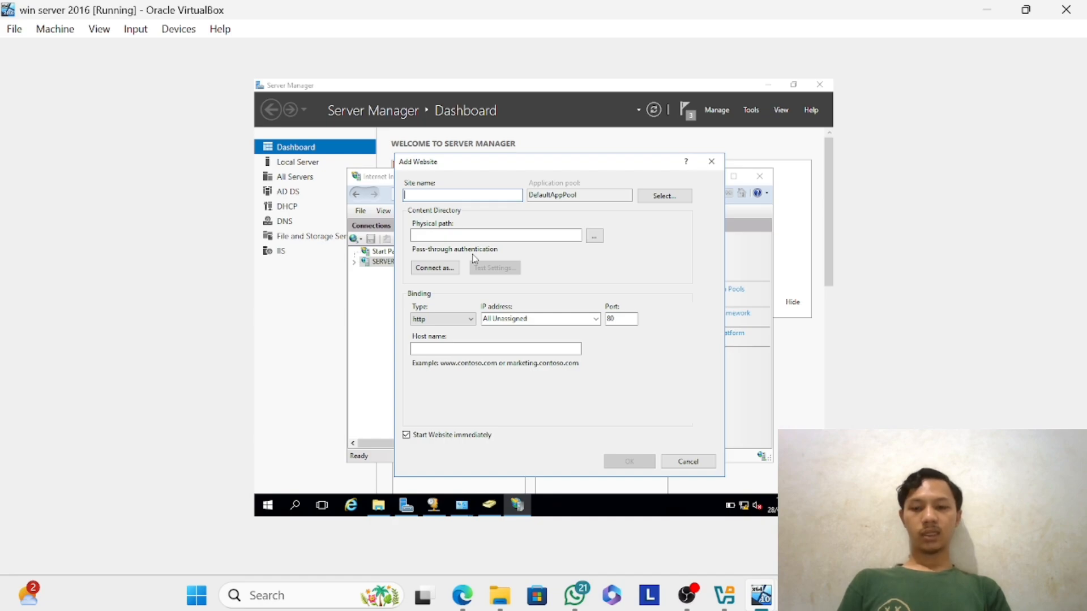
type("webser")
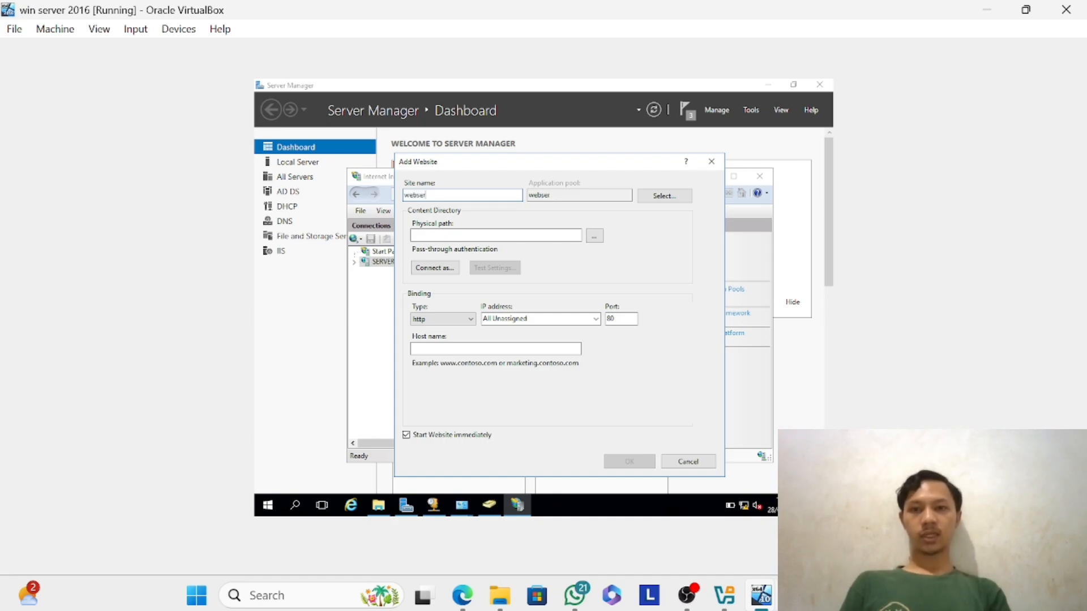
type("ver")
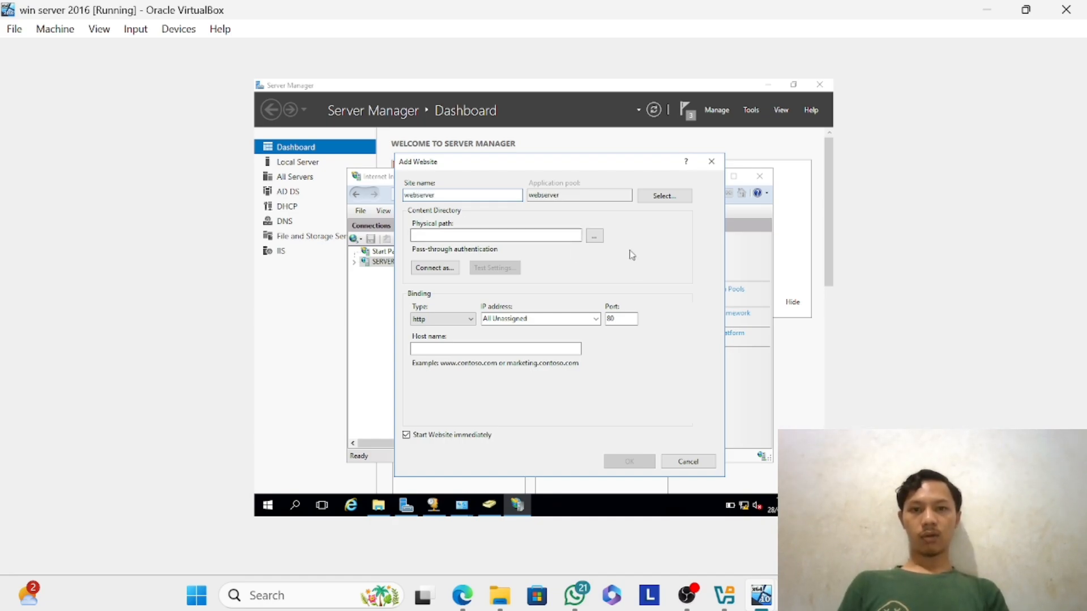
Set the physical path of the new website to C:\inetpub on the local disk.
left_click(594, 236)
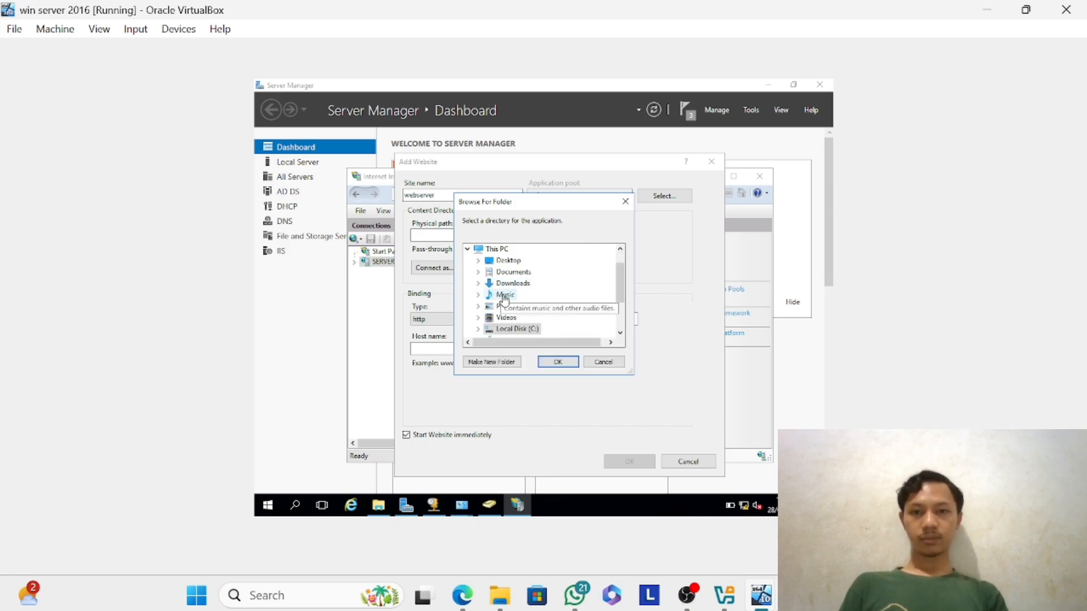
left_click(478, 330)
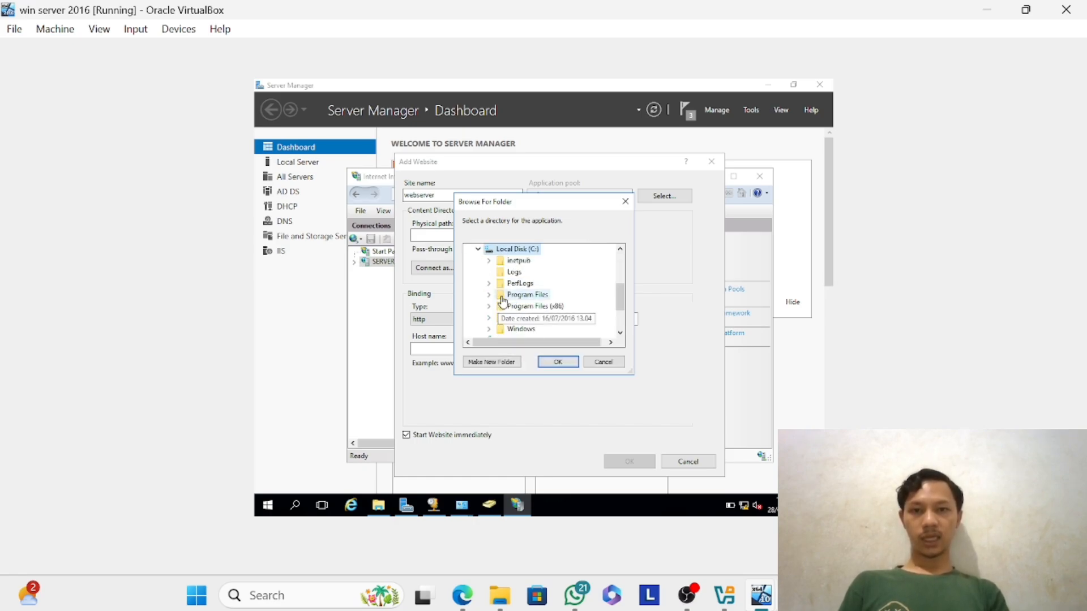
scroll(521, 306, "down", 1)
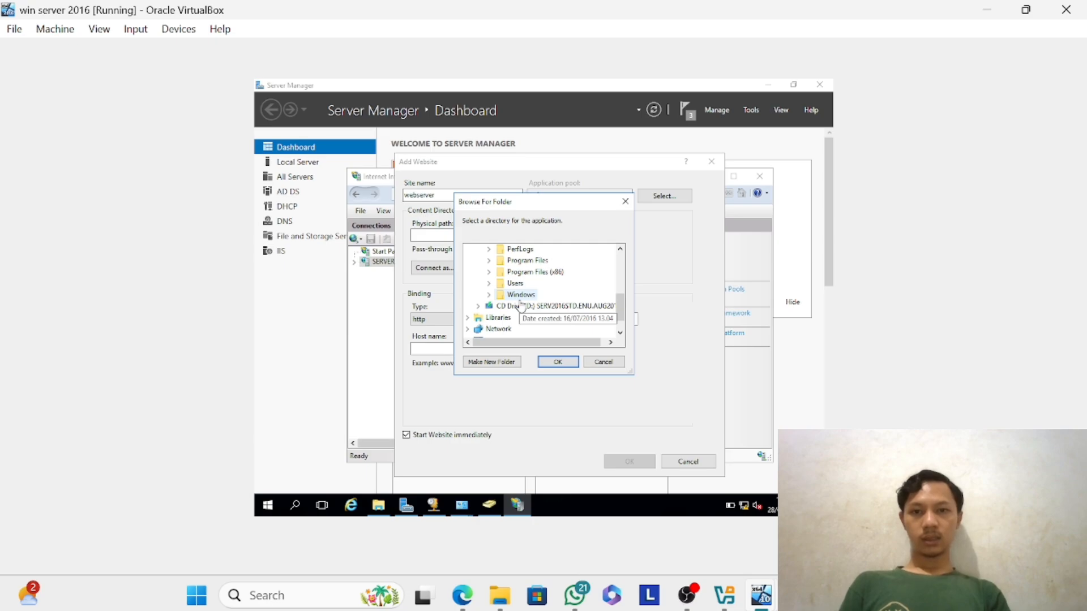
scroll(521, 306, "up", 1)
double_click(518, 261)
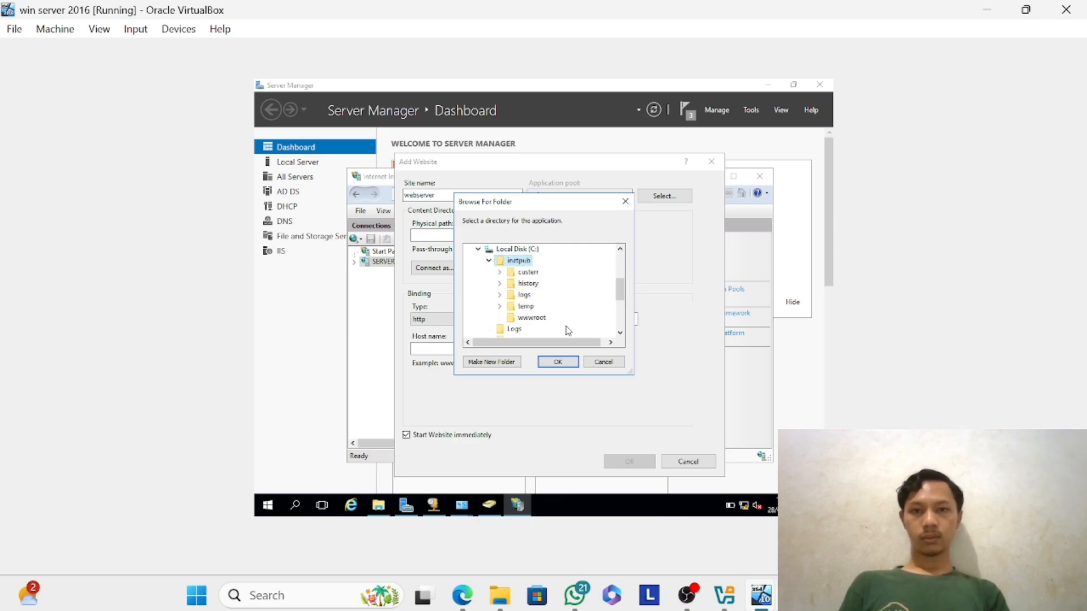
left_click(558, 363)
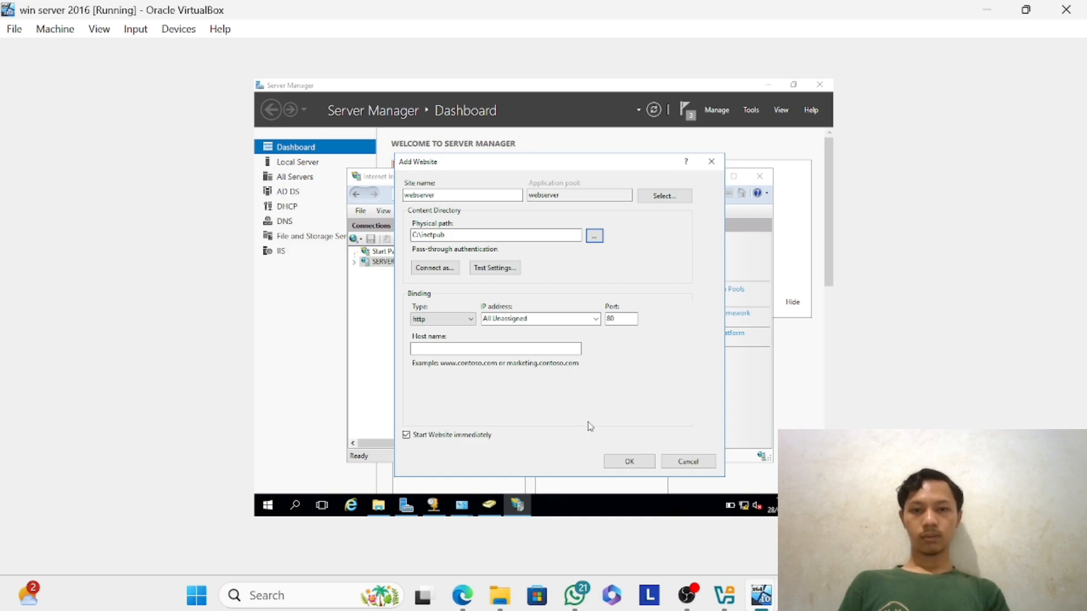
Enter the host name webserver.win_server.net for the new website's binding and create the site.
left_click(761, 595)
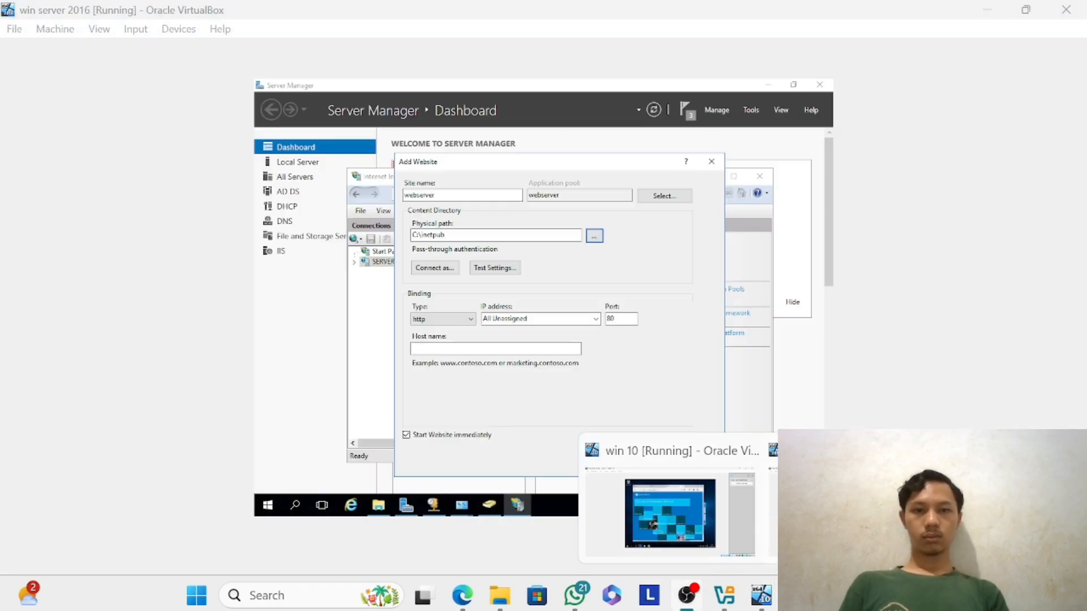
left_click(838, 510)
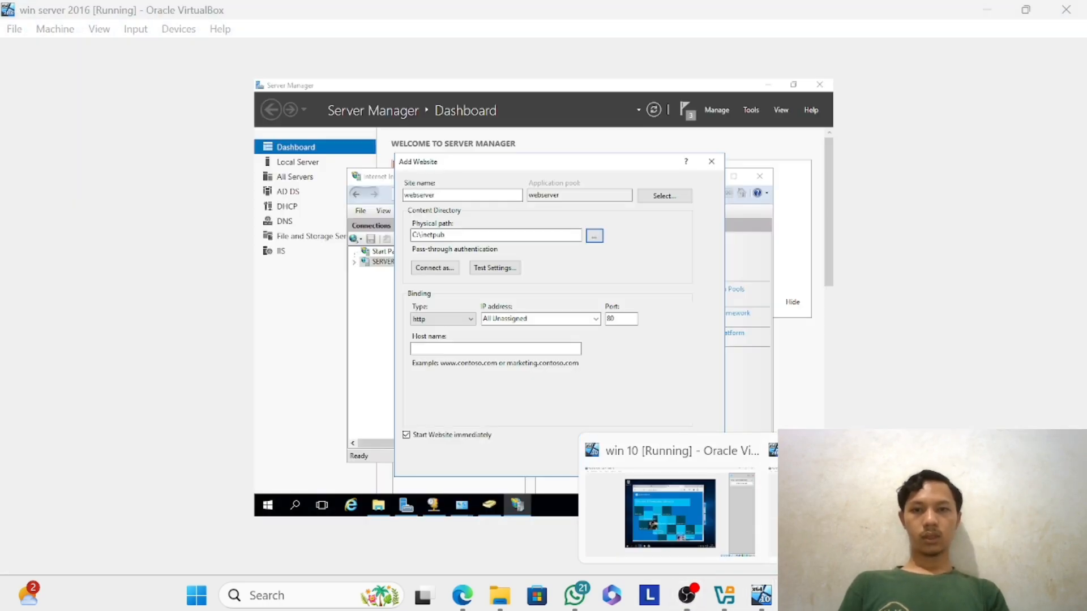
left_click(538, 348)
type("webse")
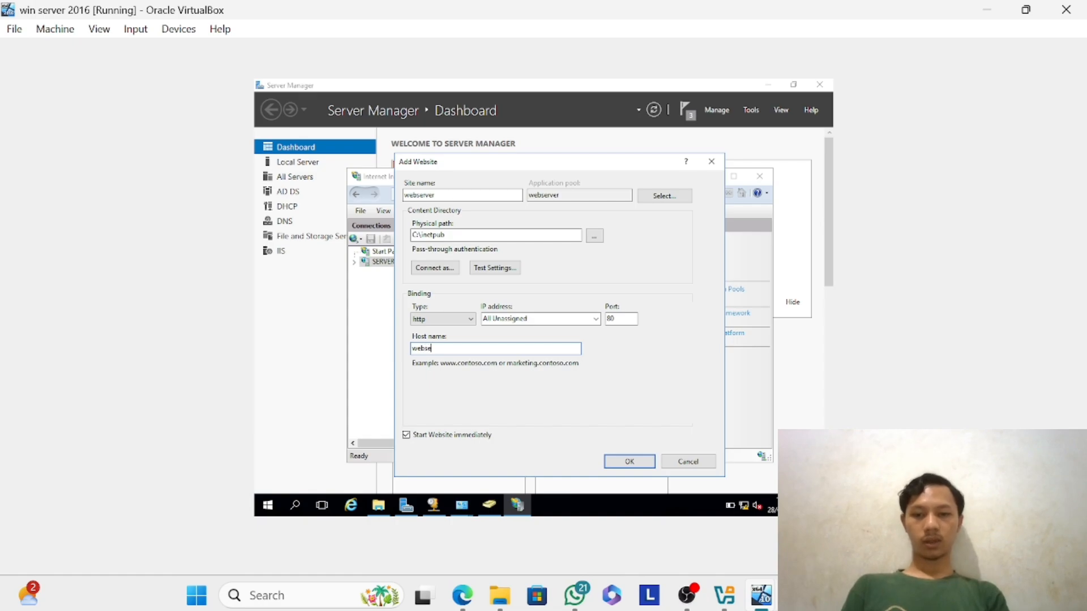
type("rver.win")
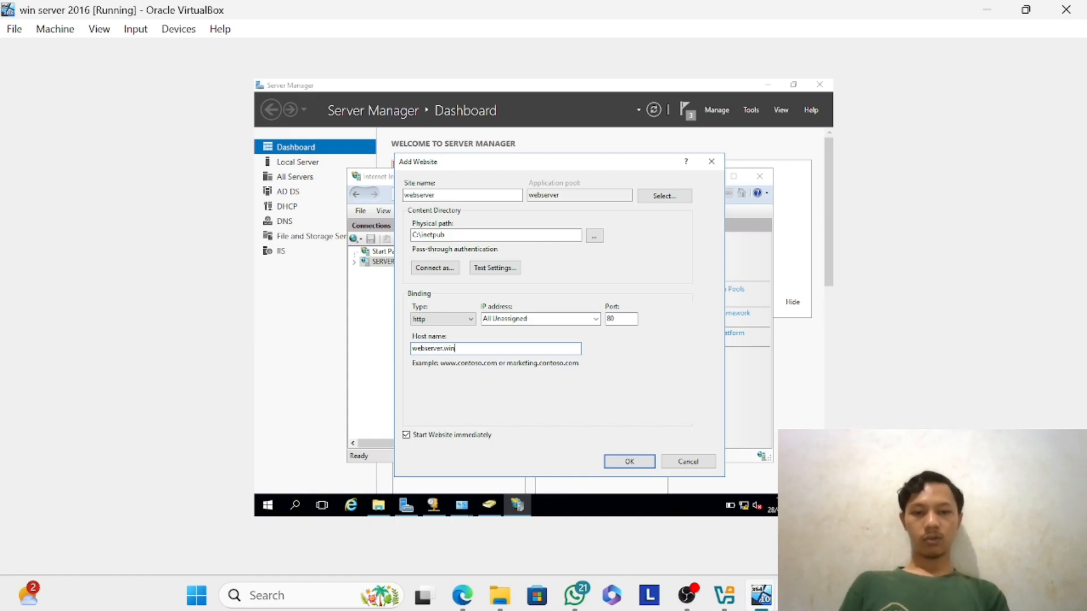
type("_server")
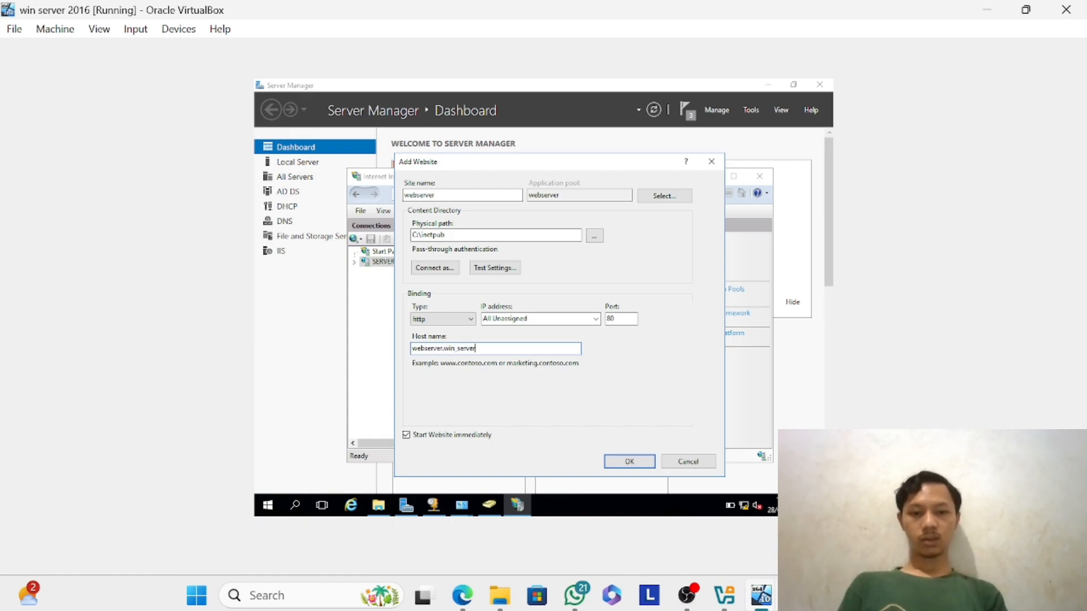
type(".net")
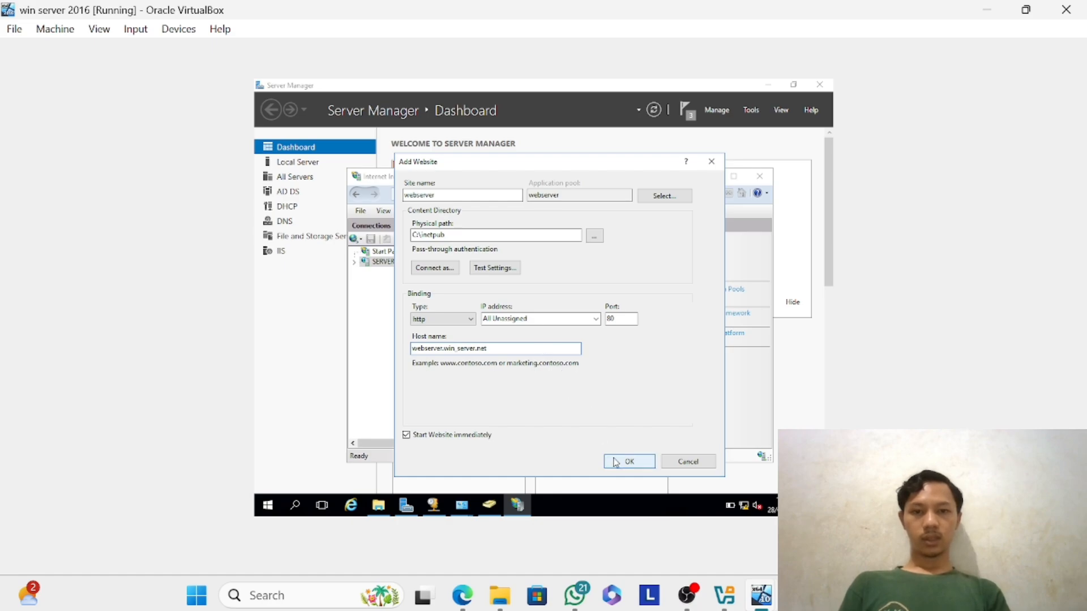
left_click(622, 466)
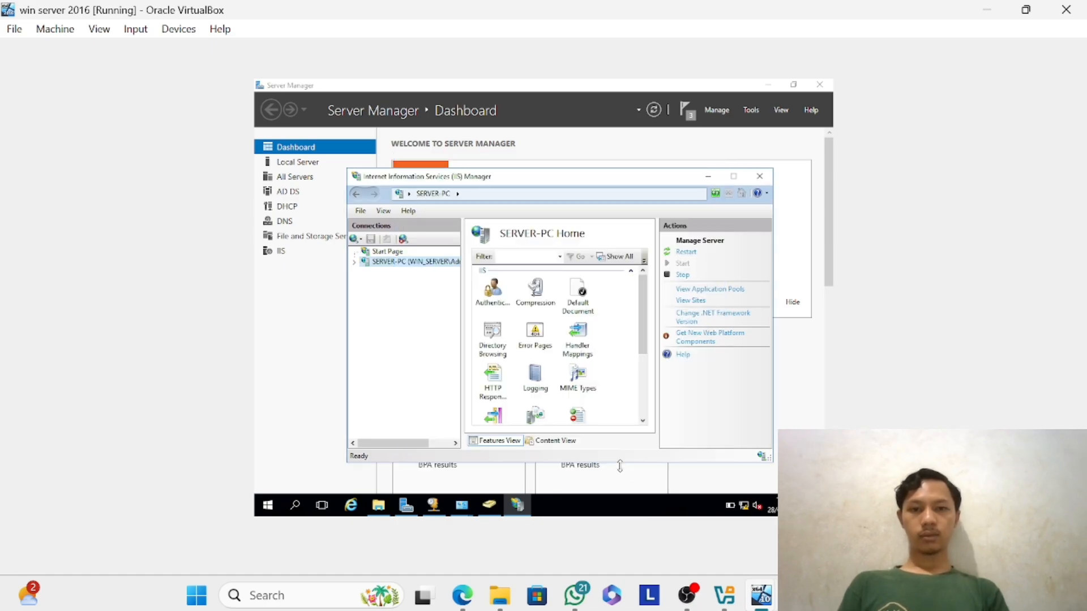
Open DNS Manager and go to the win_server.net zone under the forward lookup zones of SERVER-PC.
left_click(751, 109)
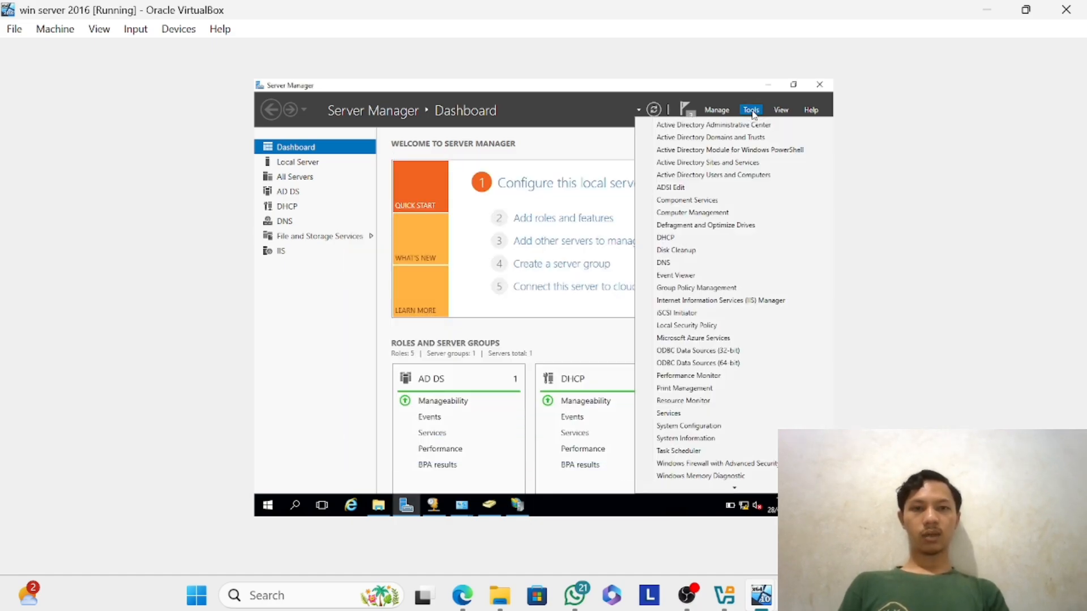
left_click(683, 264)
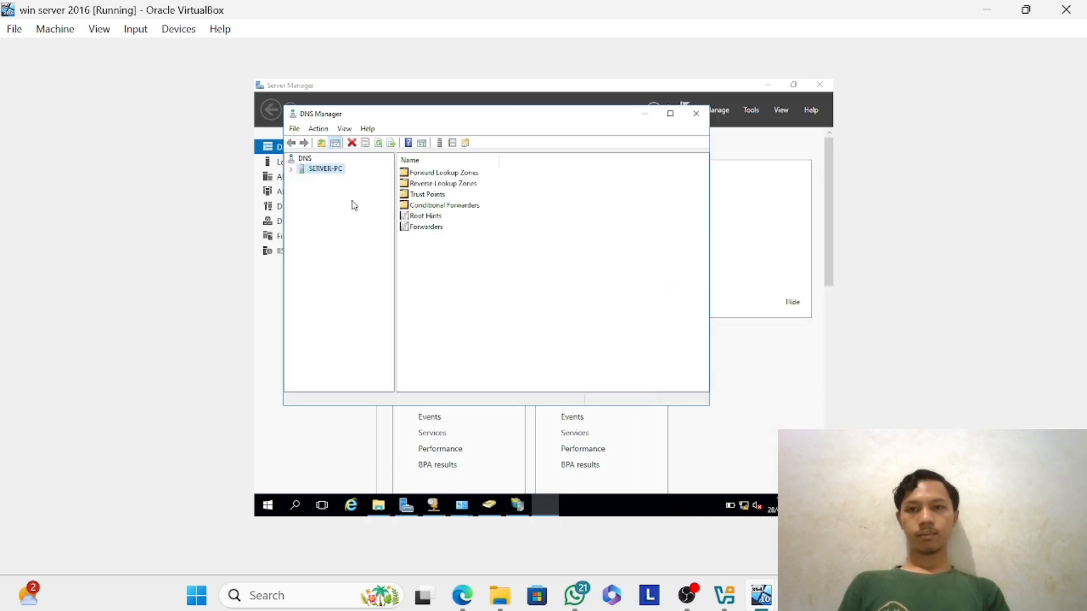
left_click(439, 174)
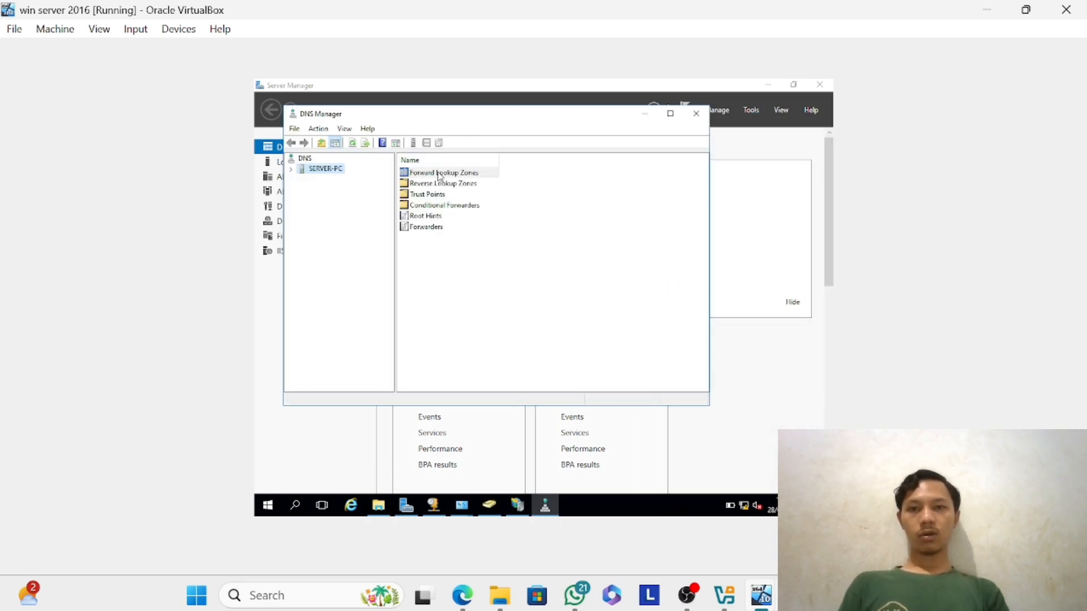
double_click(439, 173)
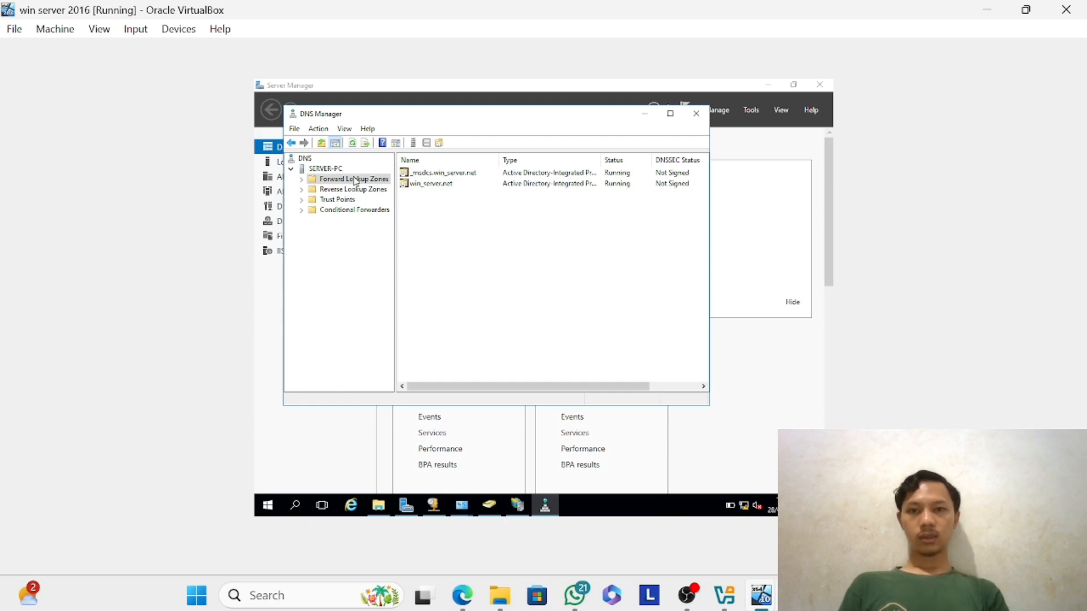
double_click(433, 184)
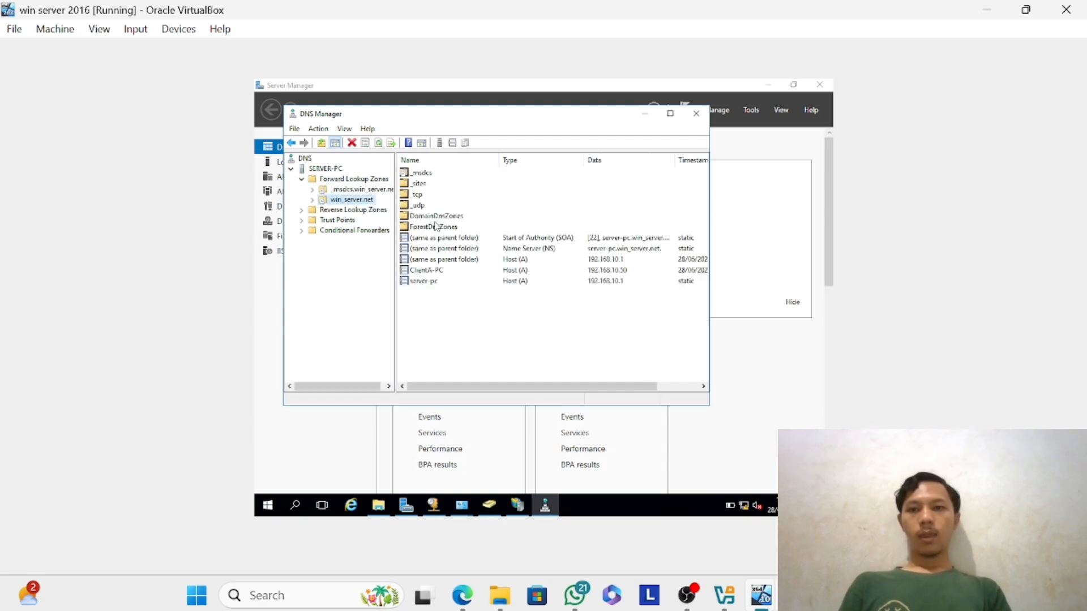
left_click(347, 180)
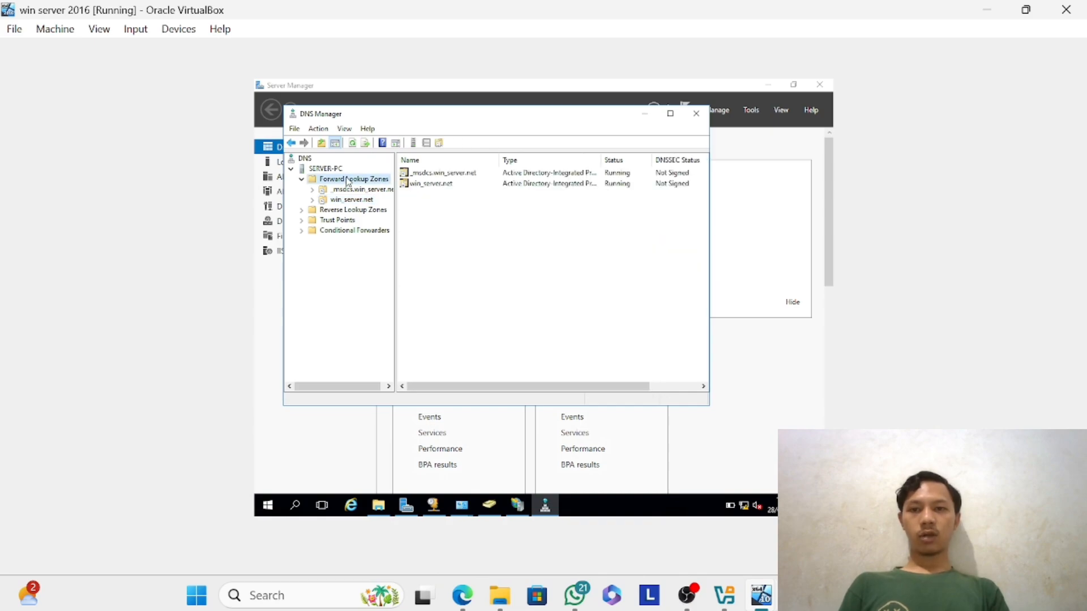
double_click(419, 184)
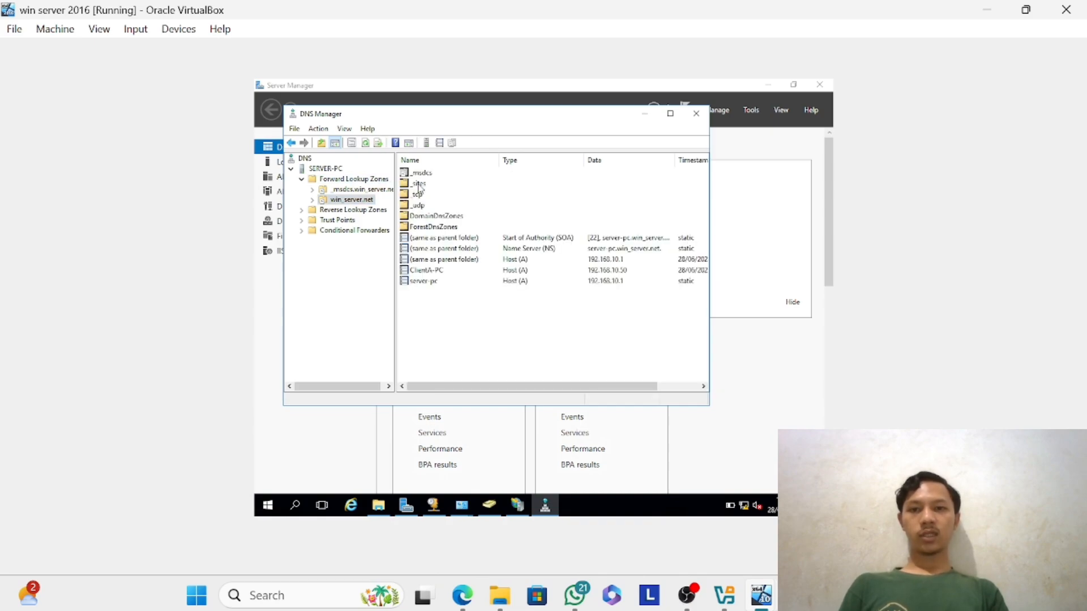
Create a new host record in the win_server.net zone with the name webserver and IP address 192.168.10.1.
right_click(364, 205)
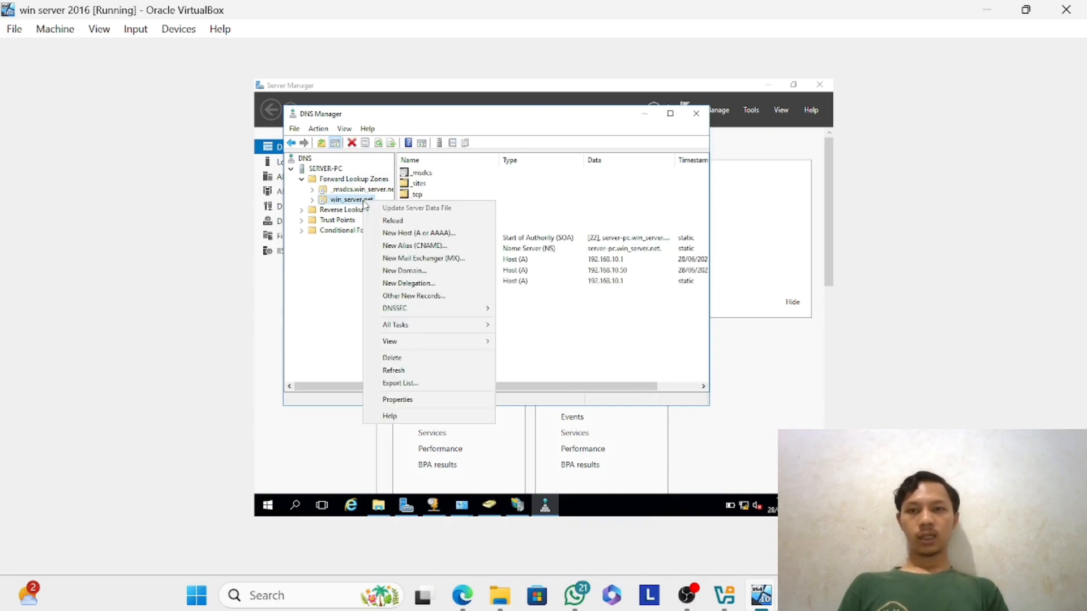
left_click(395, 238)
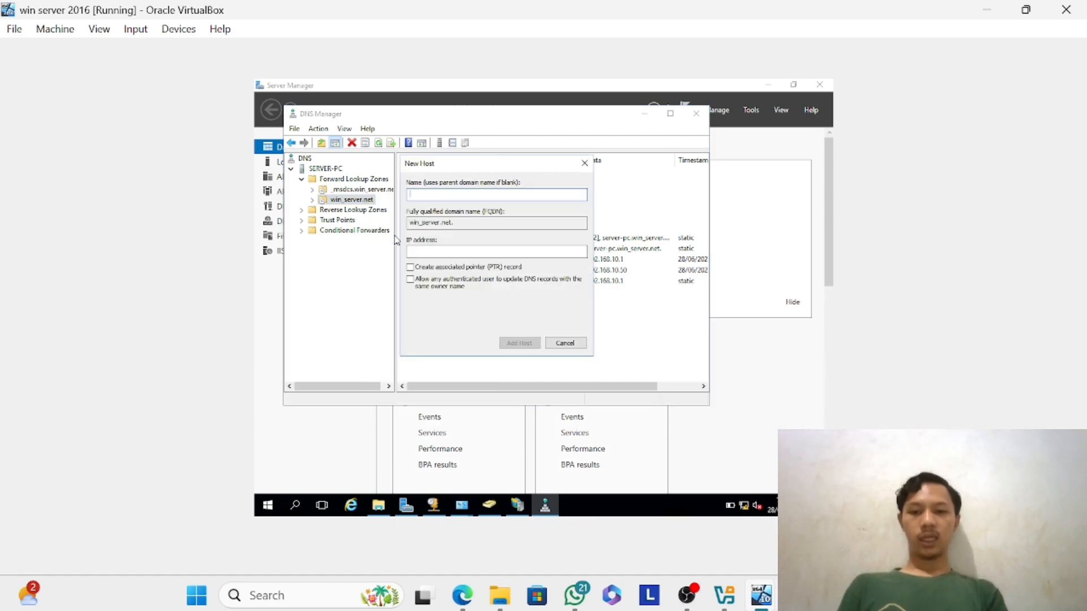
type("webserver")
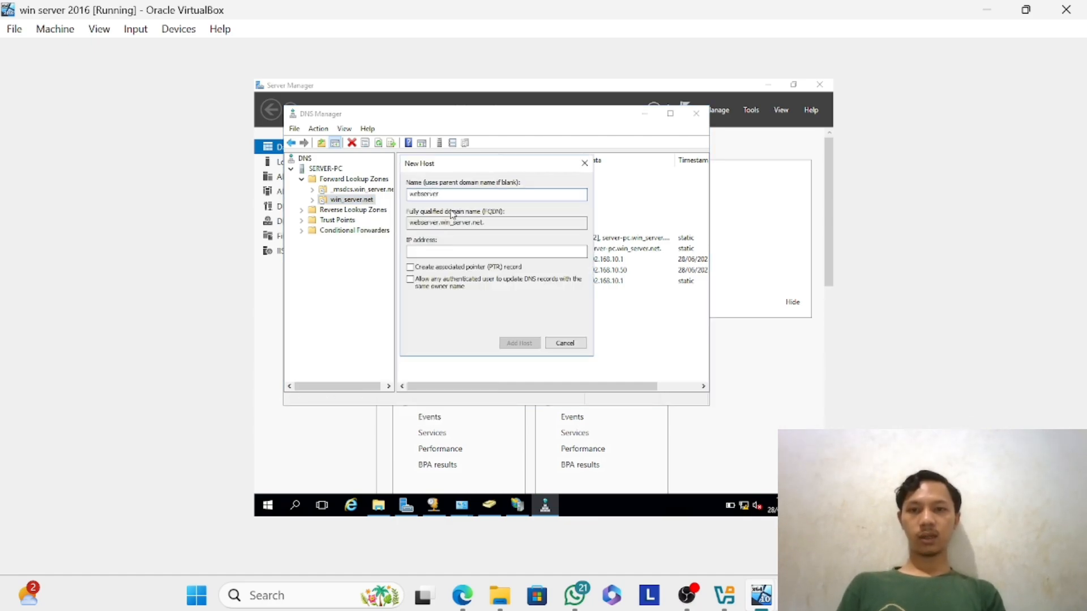
left_click(449, 252)
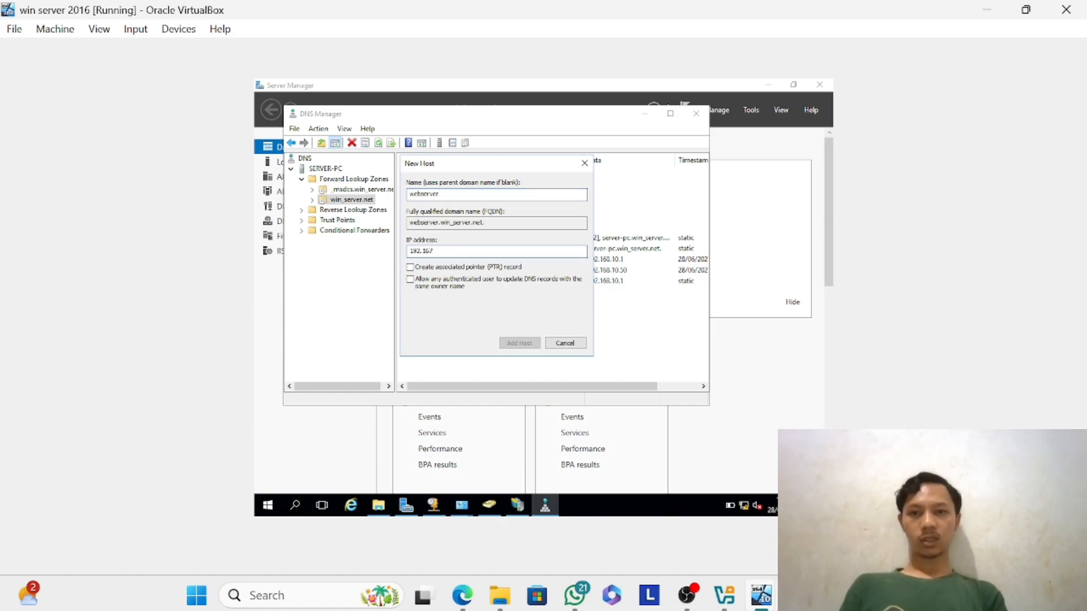
type("192.168.10.1")
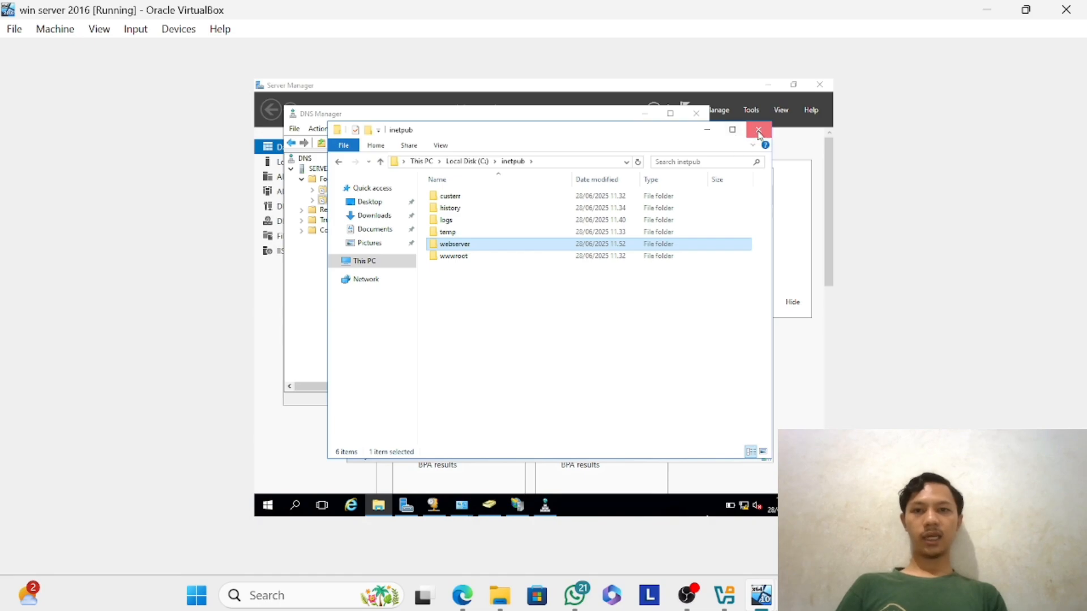
Close the inetpub folder window and start adding a website named webserver to SERVER-PC in IIS Manager.
left_click(758, 129)
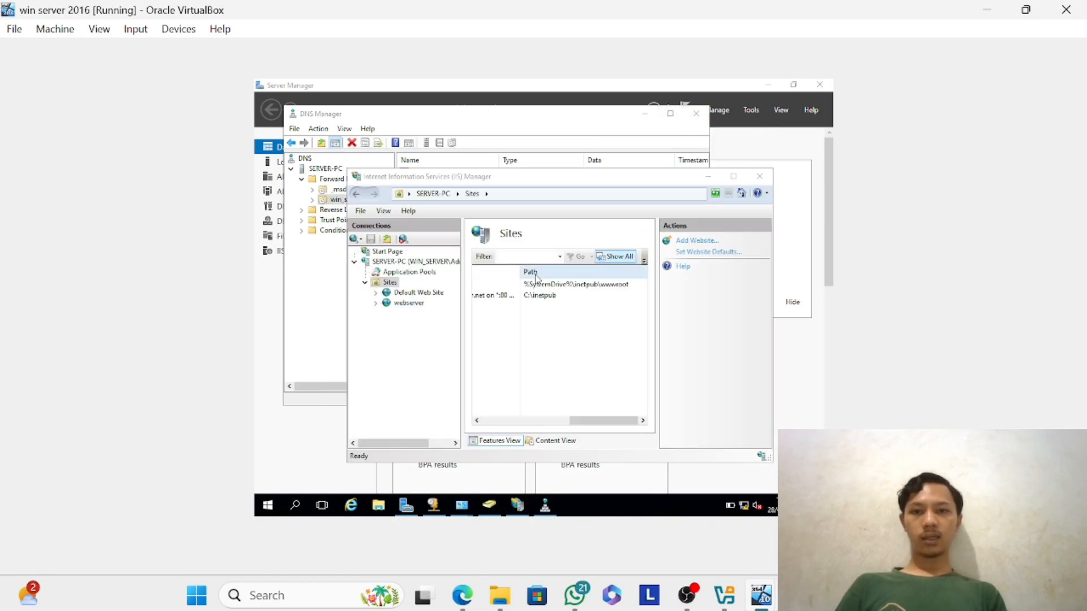
left_click(391, 283)
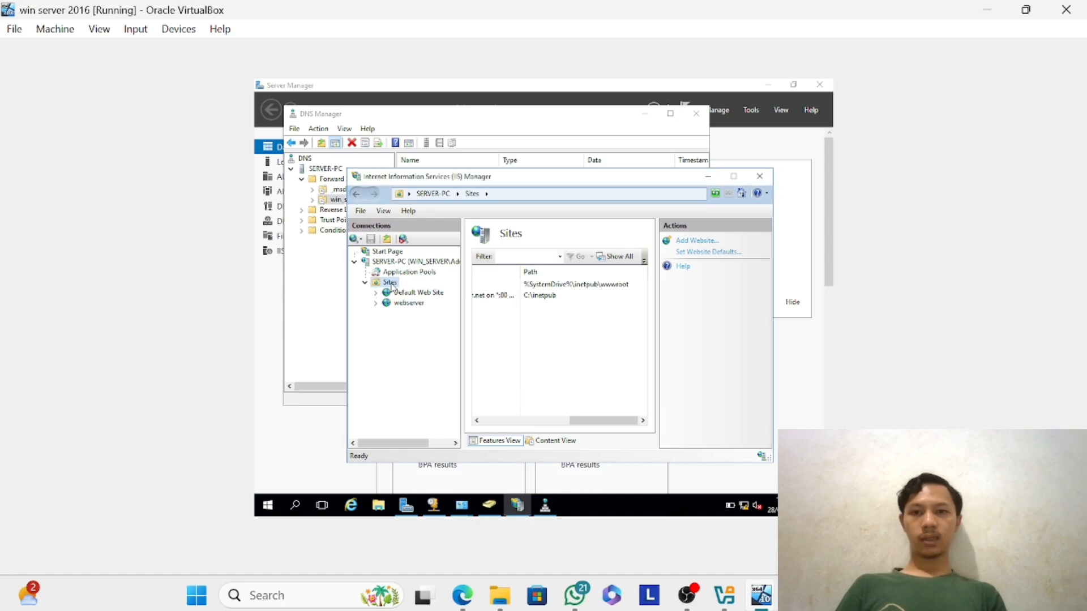
left_click(402, 262)
right_click(434, 265)
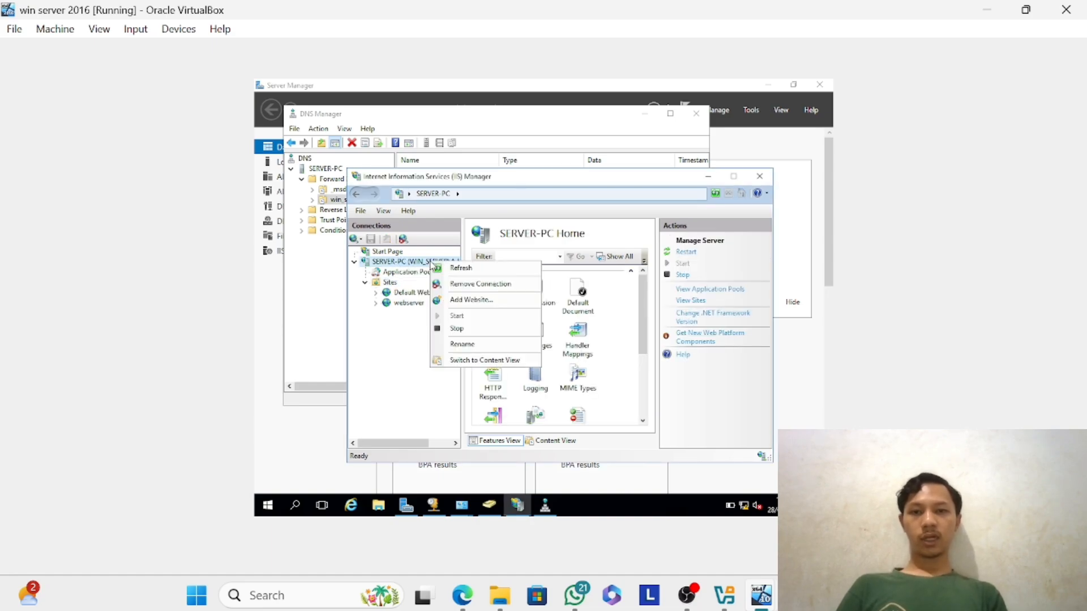
left_click(473, 301)
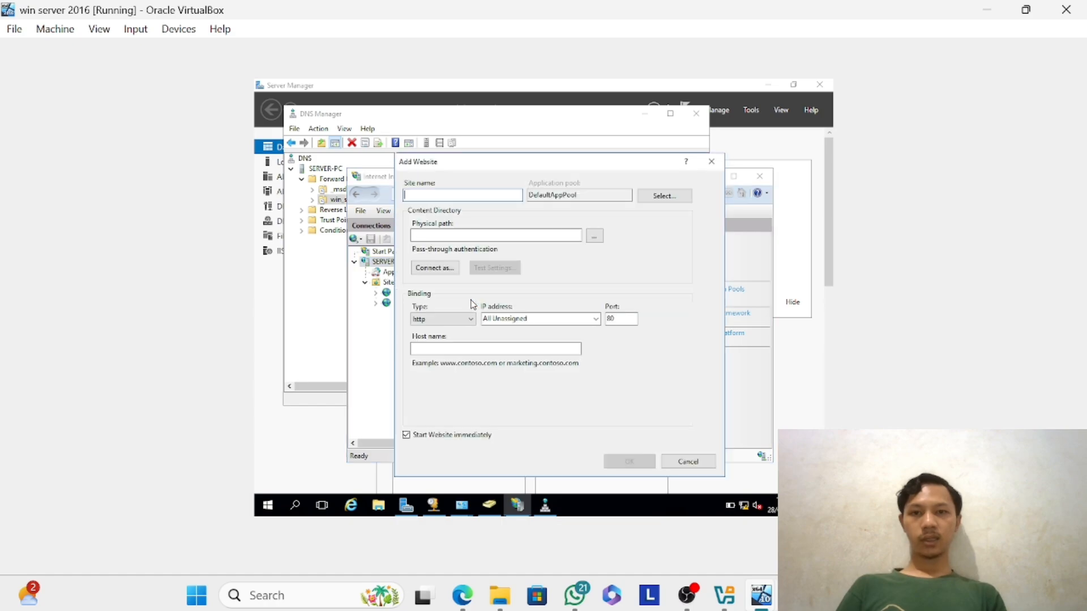
type("webserver")
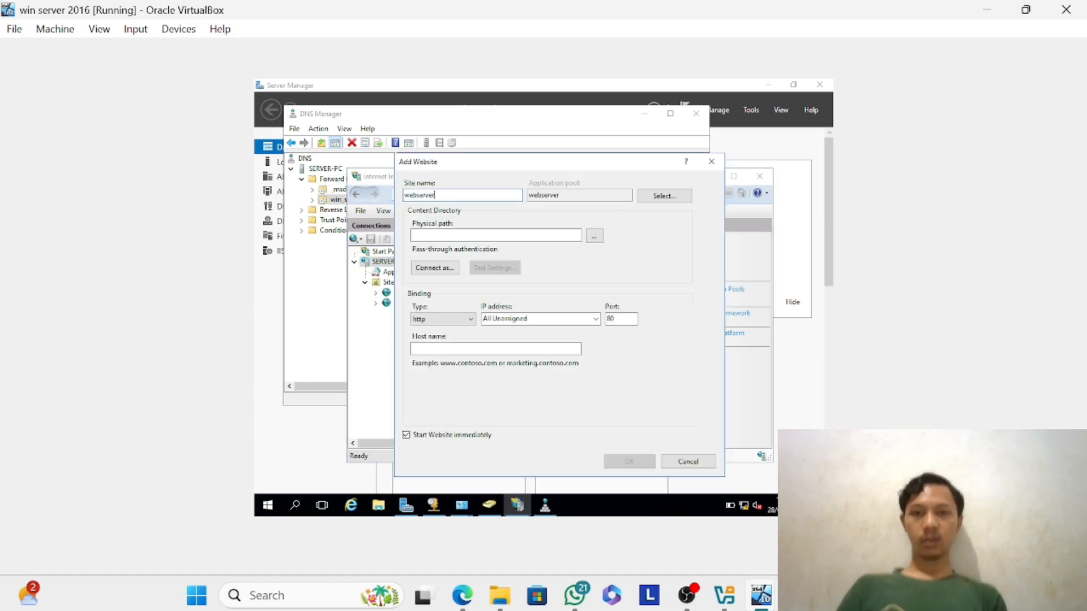
Choose C:\inetpub\webserver as the physical path of the website being added.
left_click(500, 238)
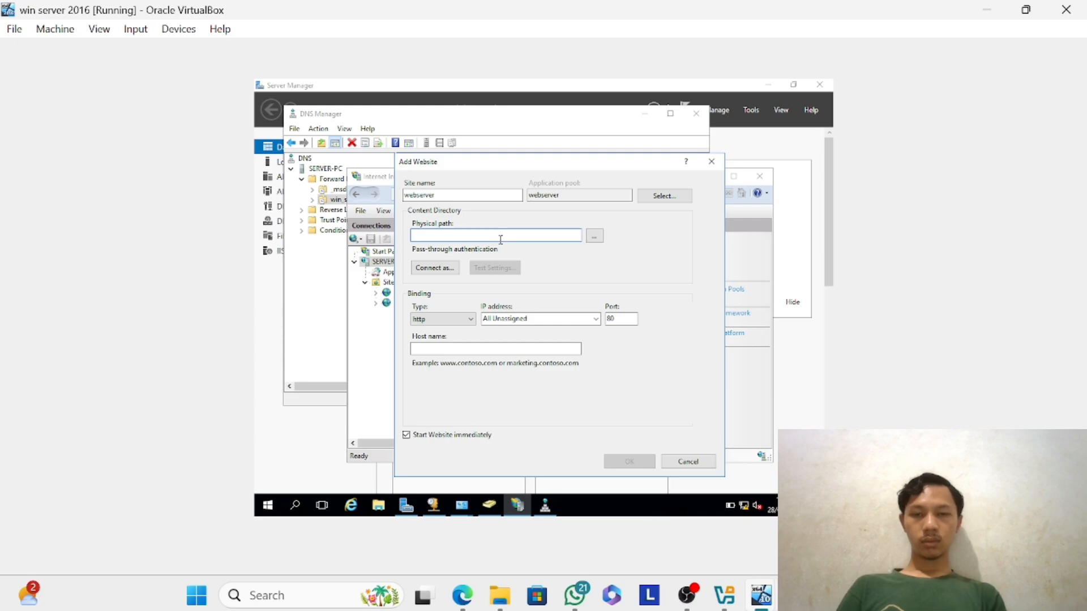
left_click(594, 236)
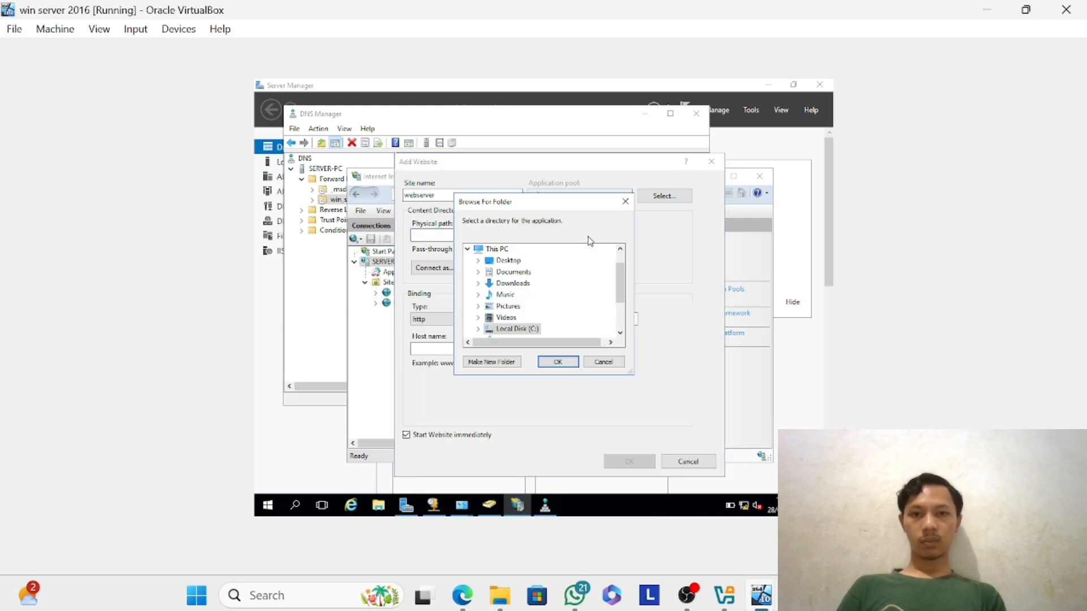
double_click(512, 329)
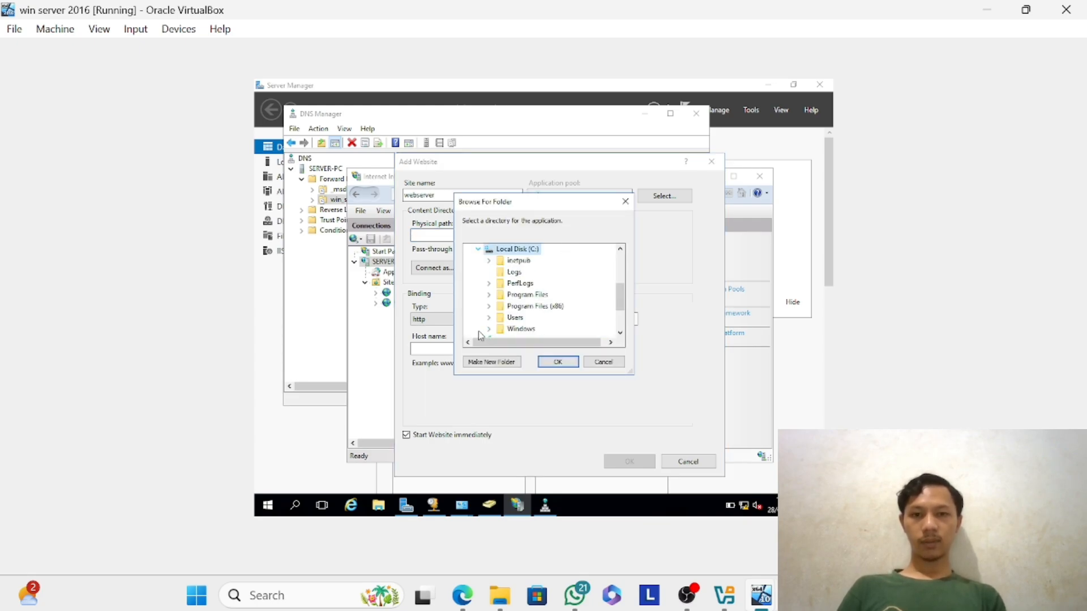
left_click(488, 261)
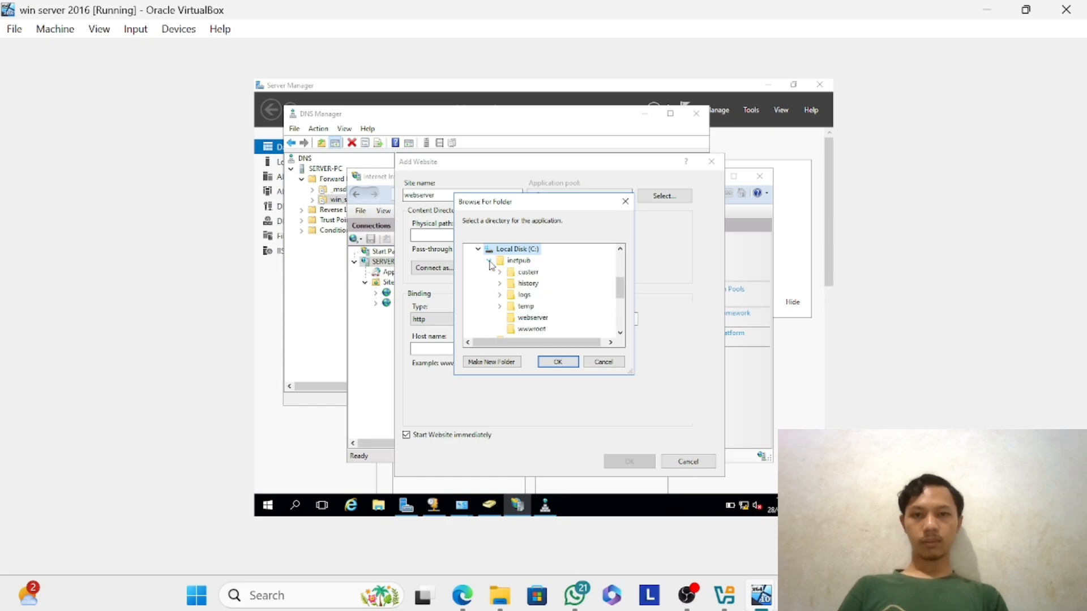
left_click(514, 321)
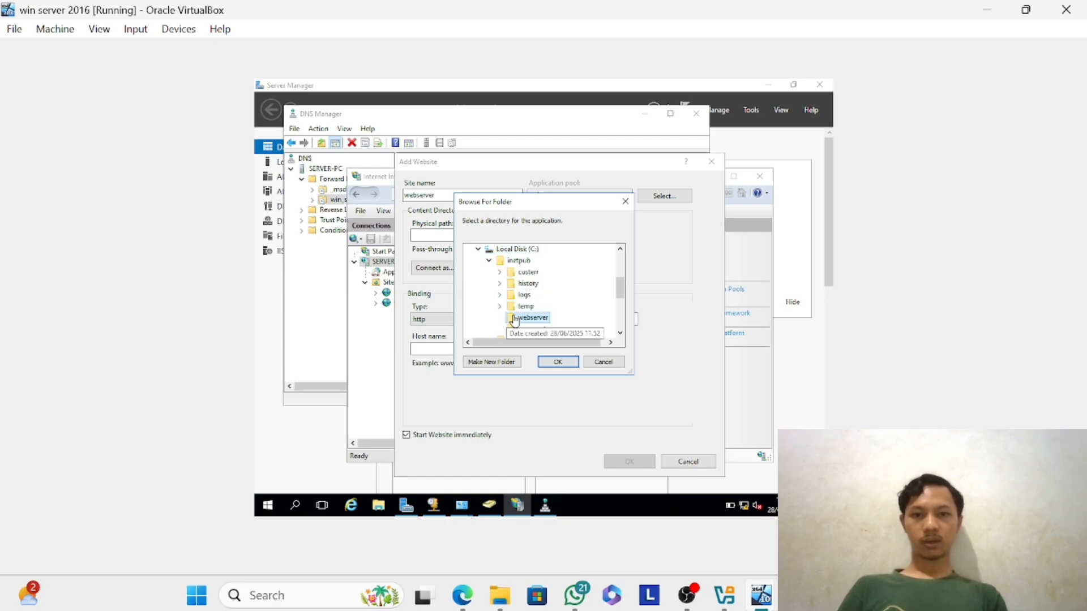
left_click(557, 361)
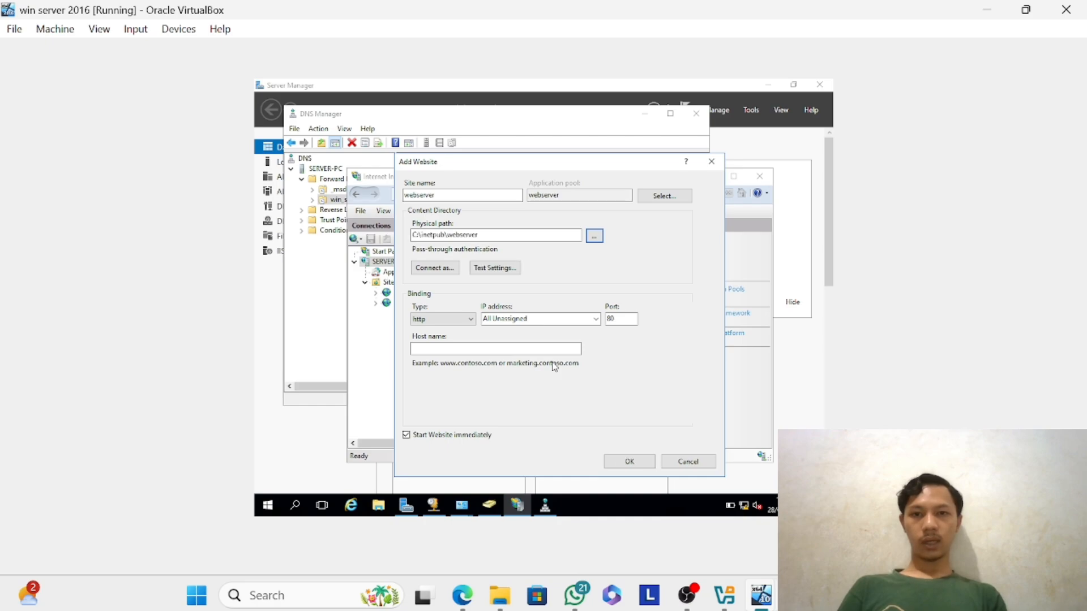
Try to create the website with the host name webserver.win_server.net and discard the Add Website form.
left_click(456, 348)
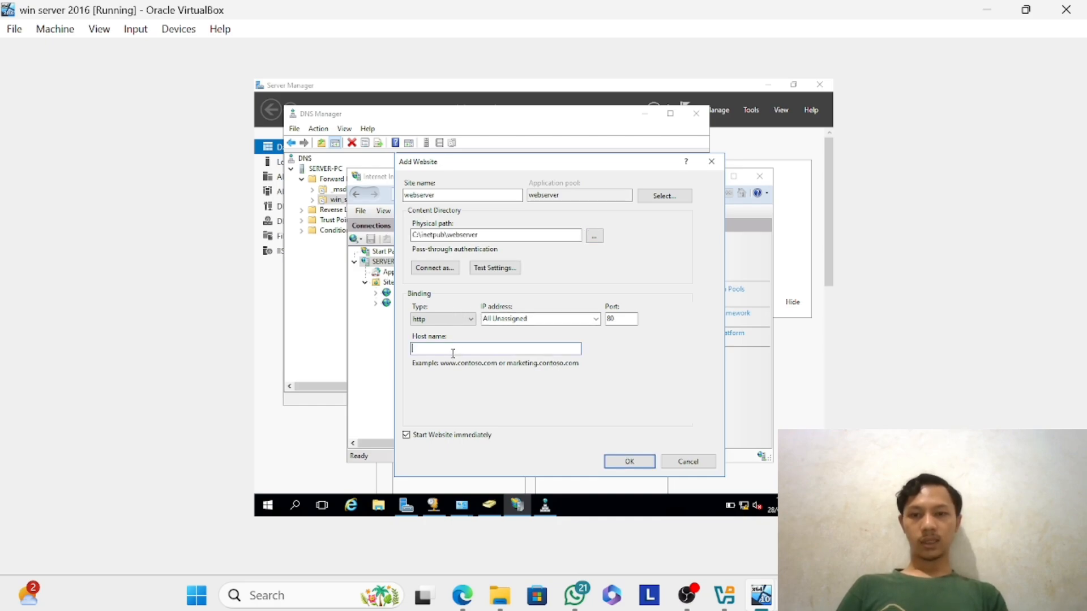
type("webserver.w")
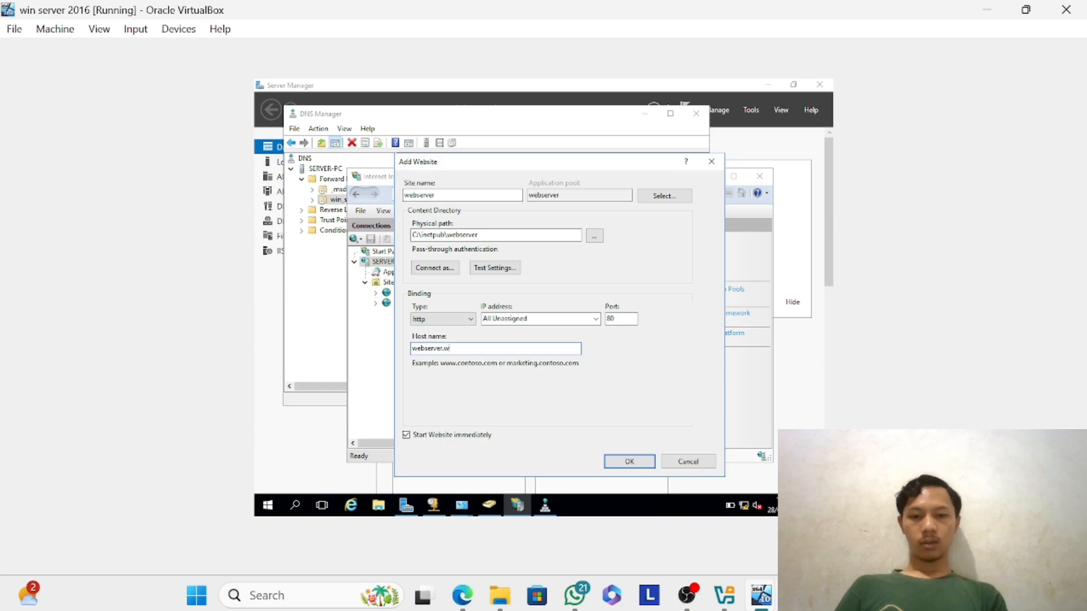
type("rver.net")
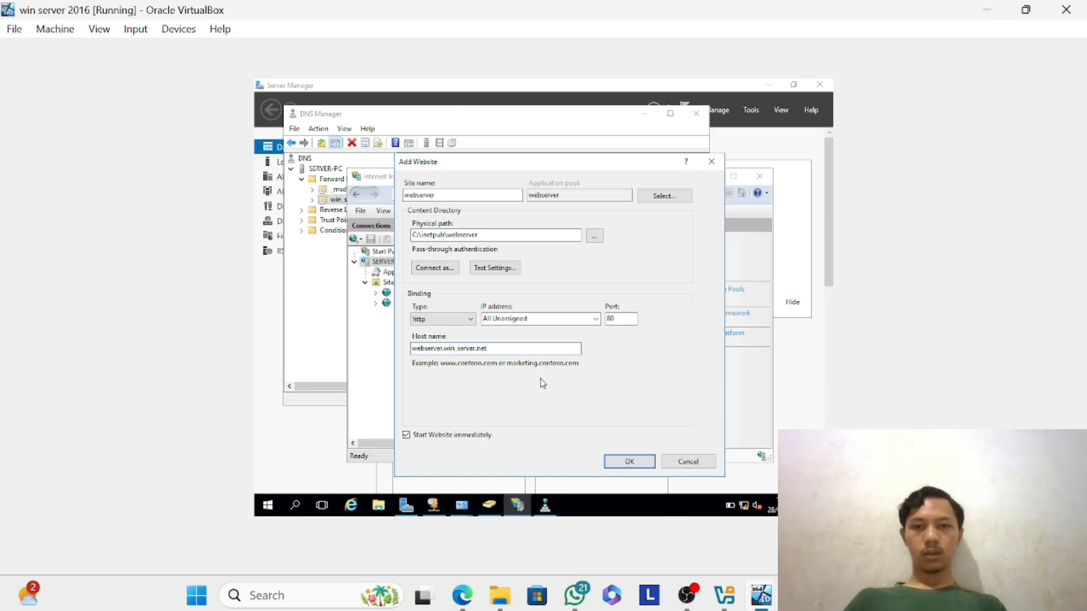
left_click(633, 465)
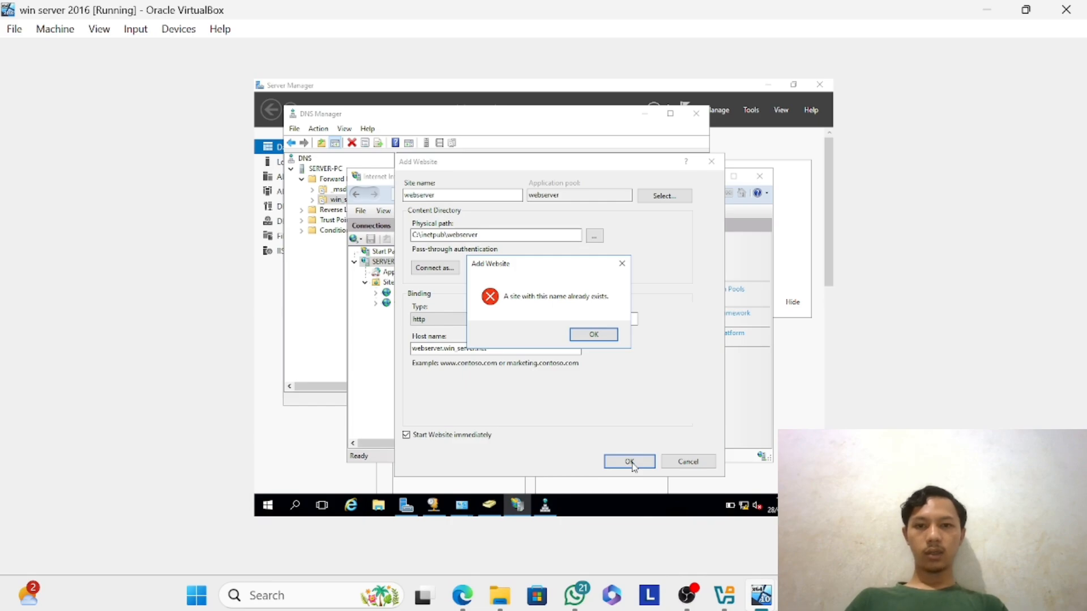
left_click(594, 335)
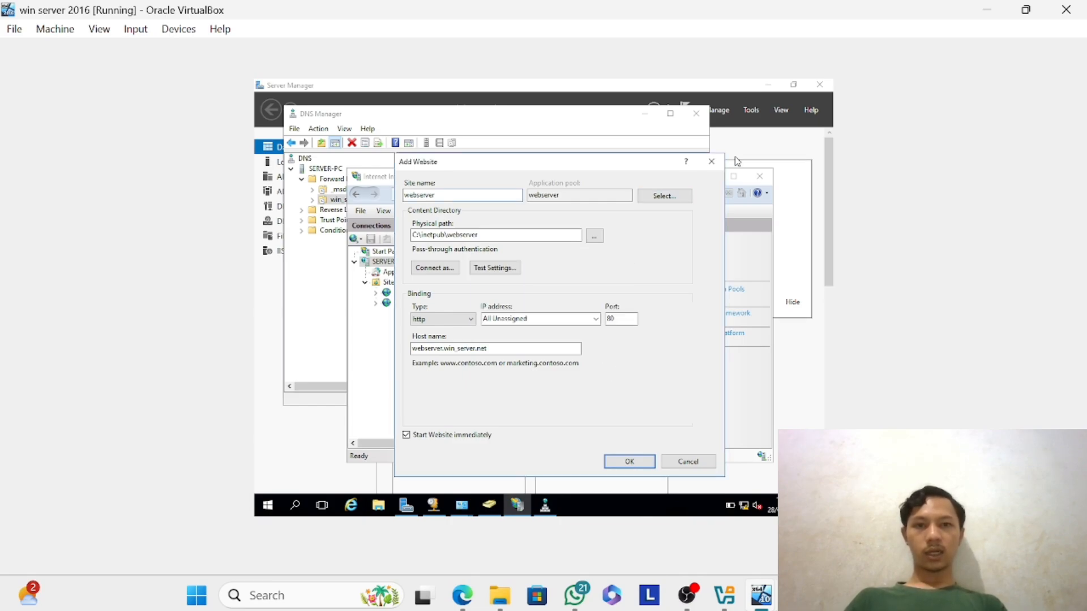
left_click(712, 162)
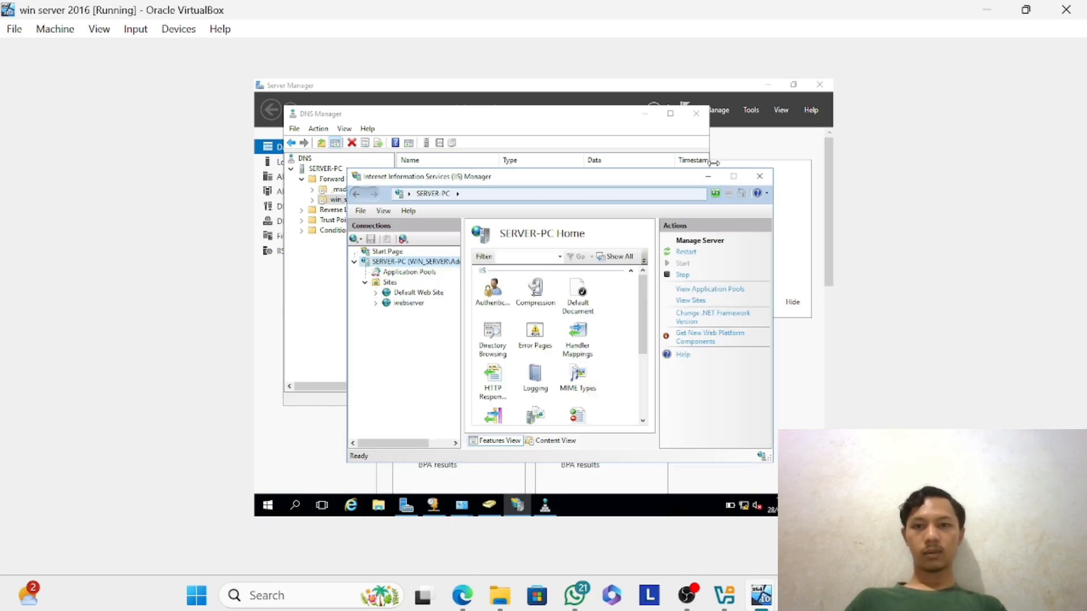
Remove the existing webserver site from the Sites of SERVER-PC.
left_click(409, 304)
right_click(410, 304)
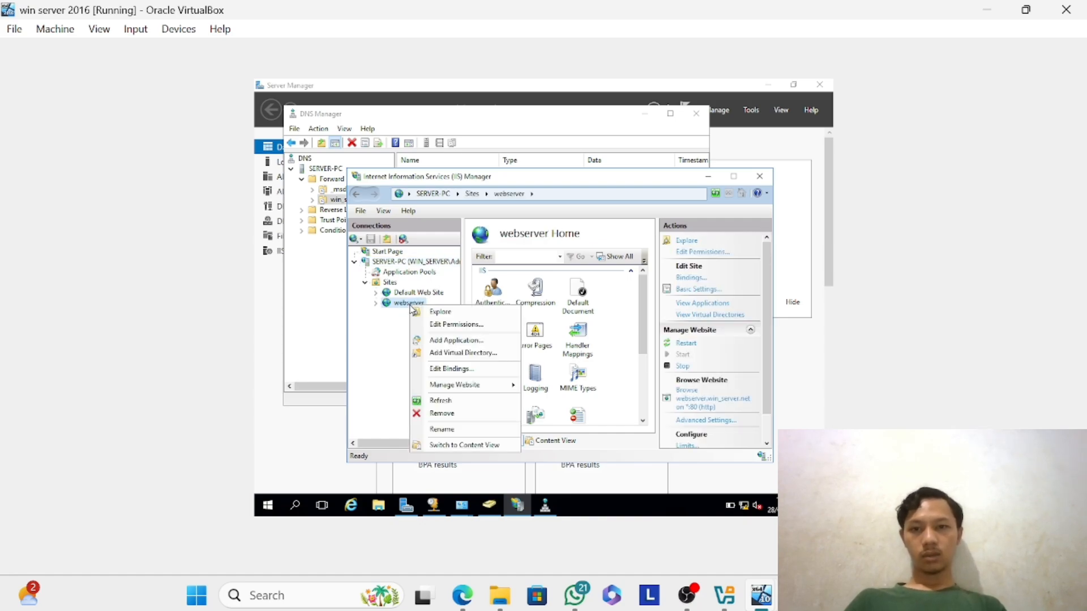
left_click(441, 414)
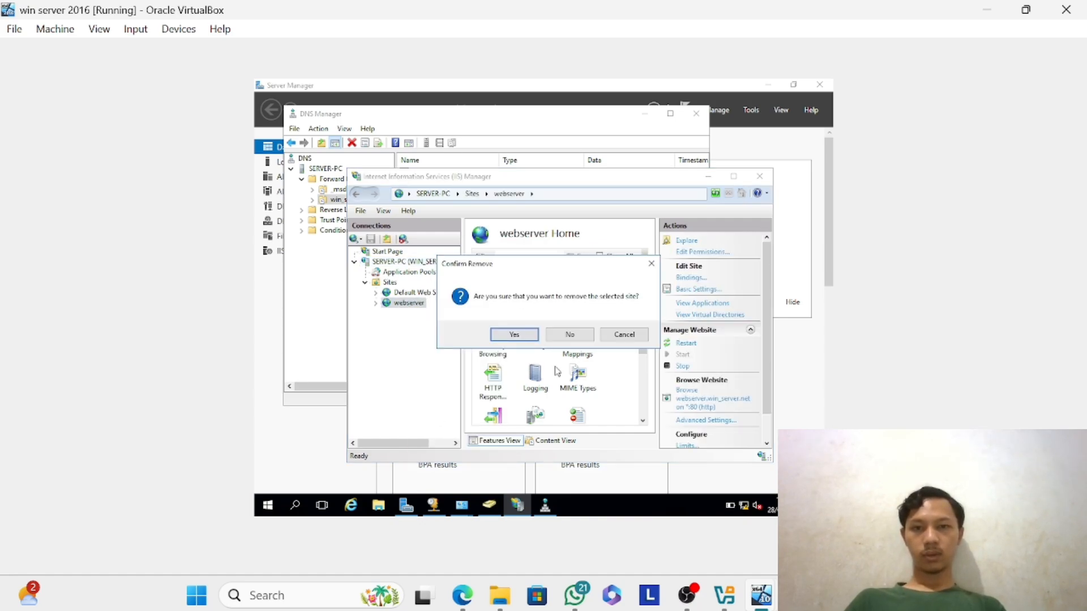
left_click(516, 335)
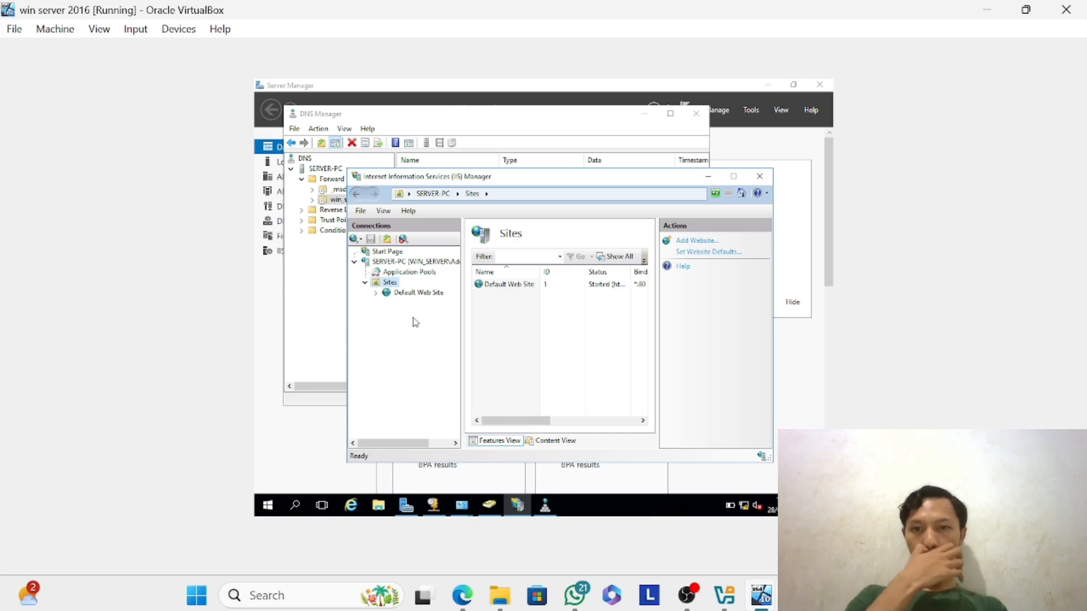
Start adding a replacement website to SERVER-PC with the site name webserver.
left_click(391, 263)
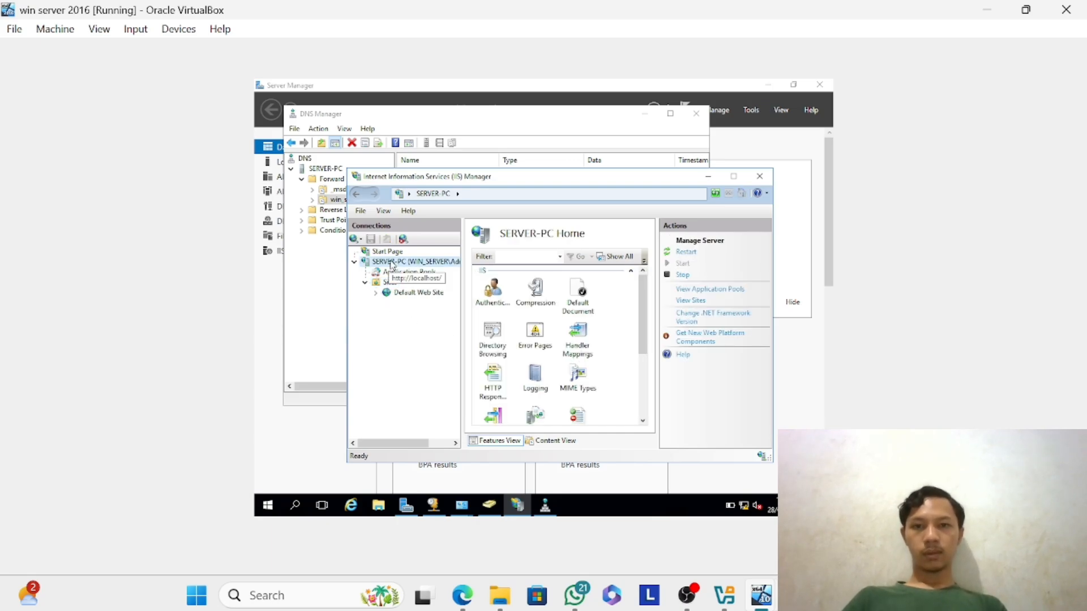
right_click(390, 262)
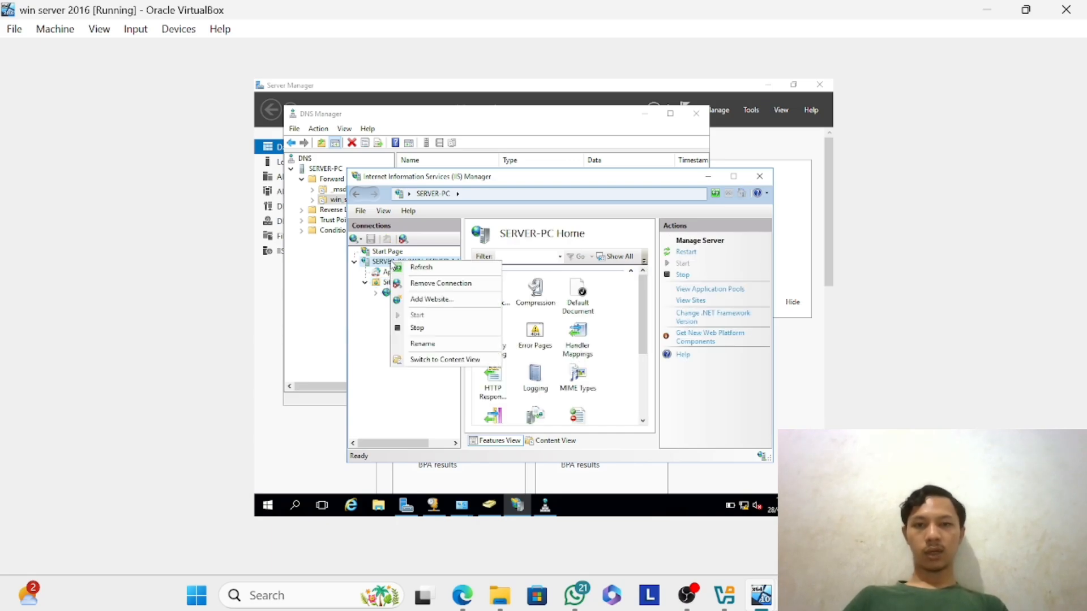
left_click(456, 300)
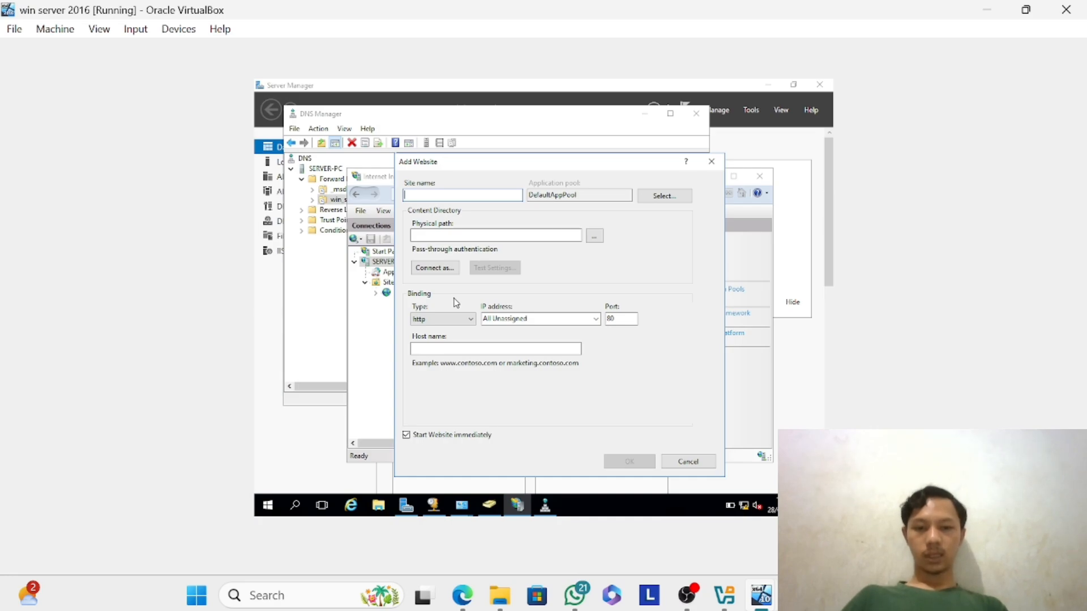
type("webserver")
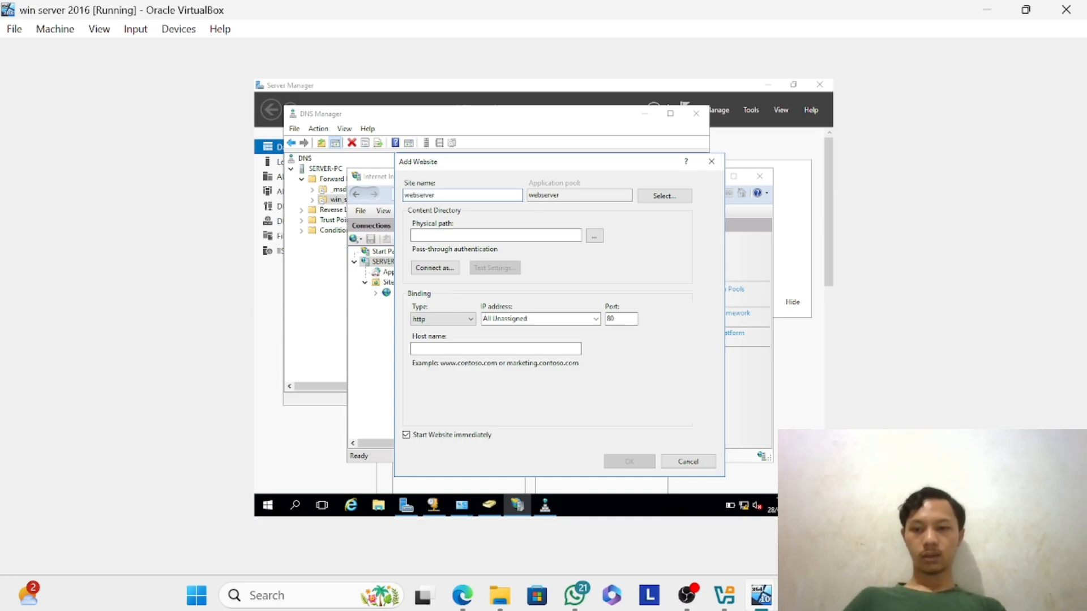
key("Tab")
key("Tab")
key("Tab")
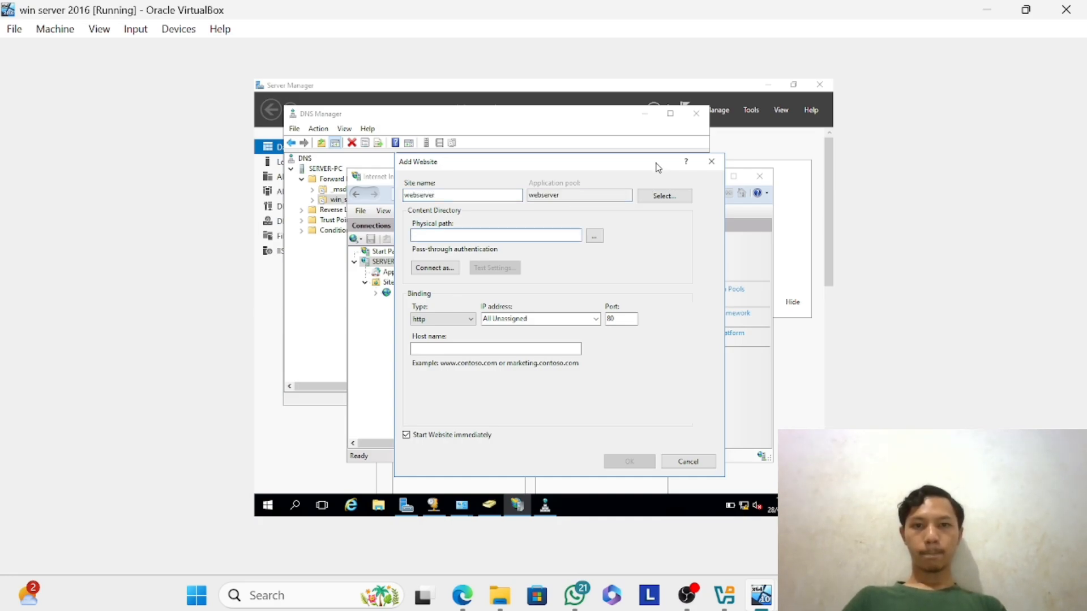
Set the physical path of the new website to the webserver folder inside C:\inetpub.
left_click(595, 238)
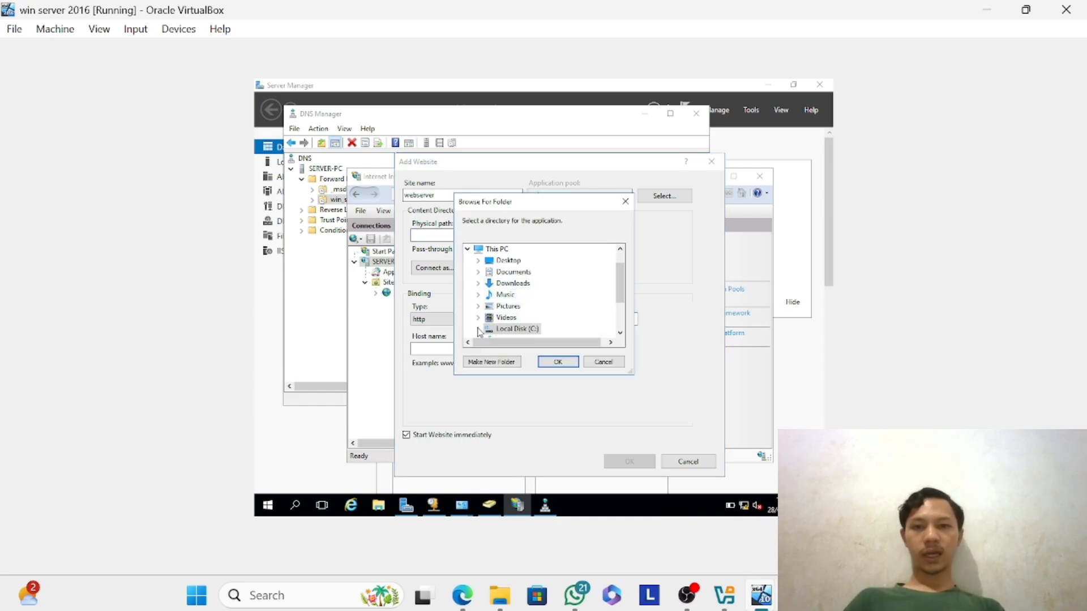
left_click(478, 329)
scroll(510, 291, "down", 2)
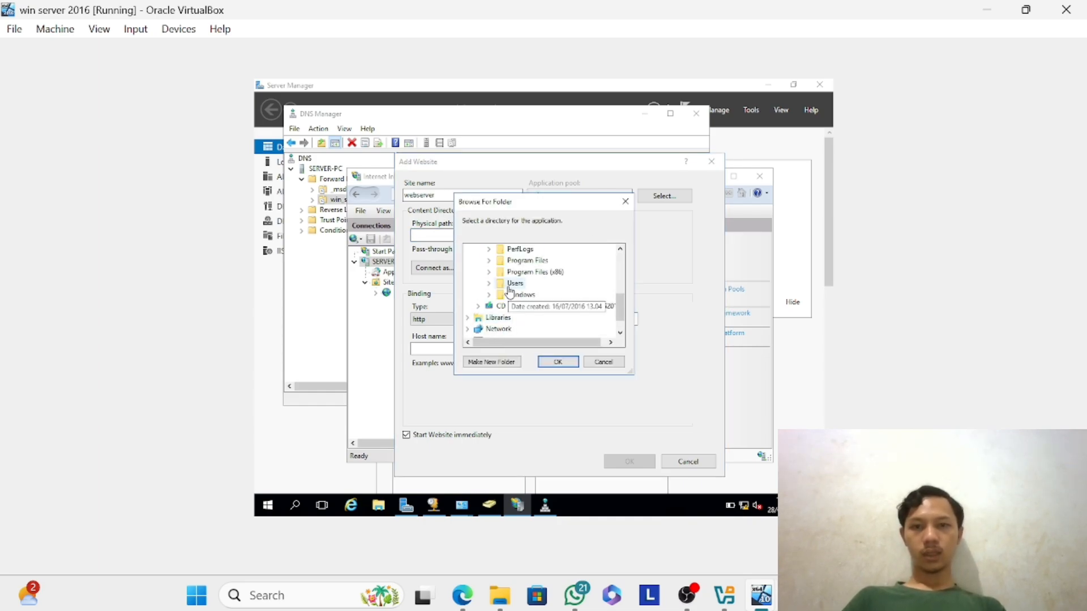
scroll(510, 292, "up", 3)
left_click(489, 261)
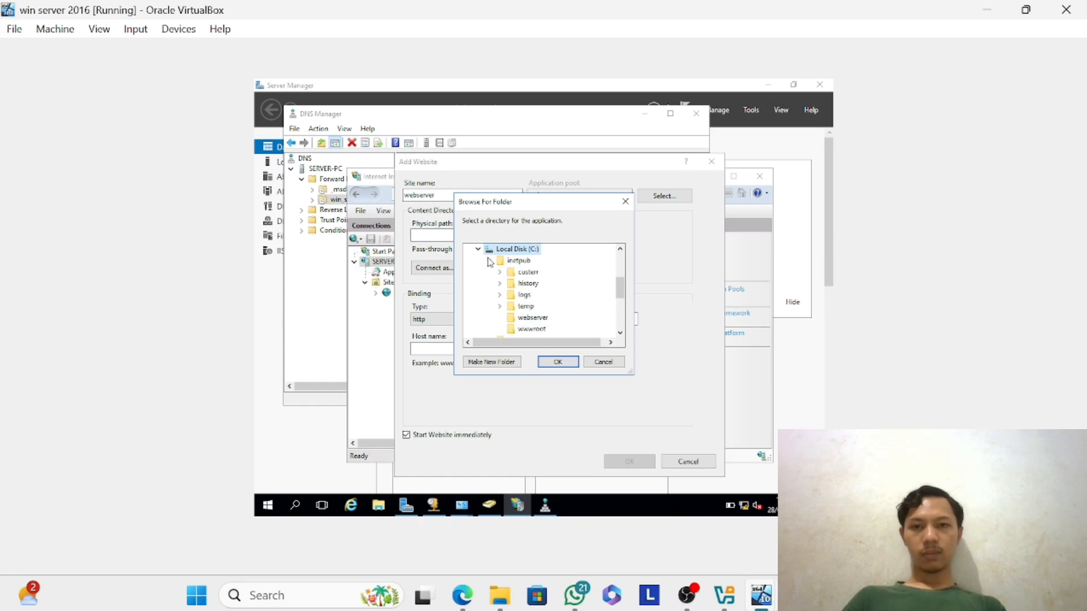
left_click(527, 321)
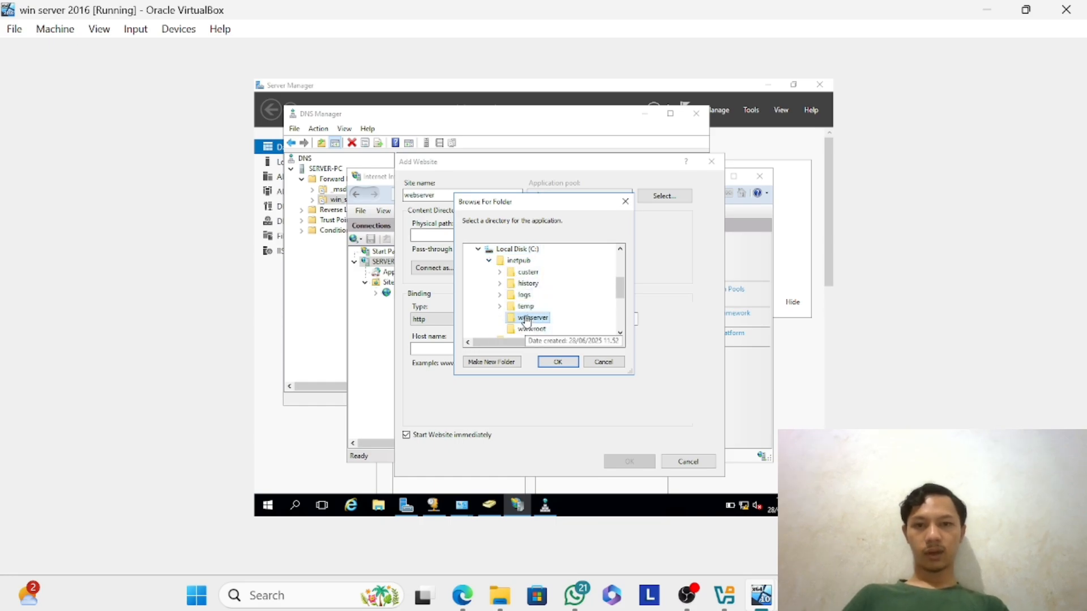
left_click(556, 363)
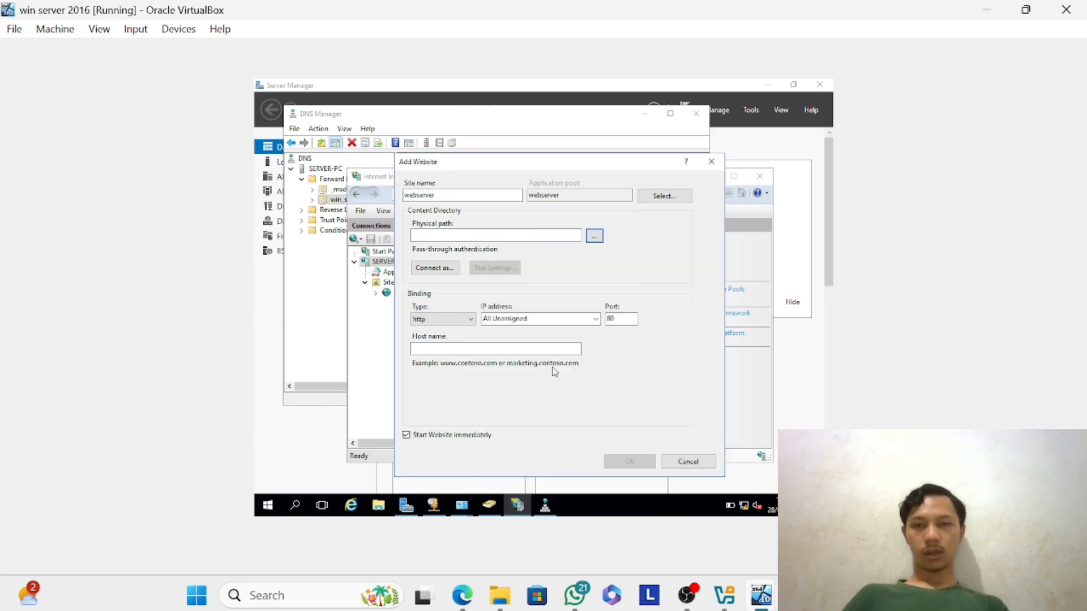
Enter the host name webserver.win_server.net, create the website and select webserver among the sites.
left_click(454, 348)
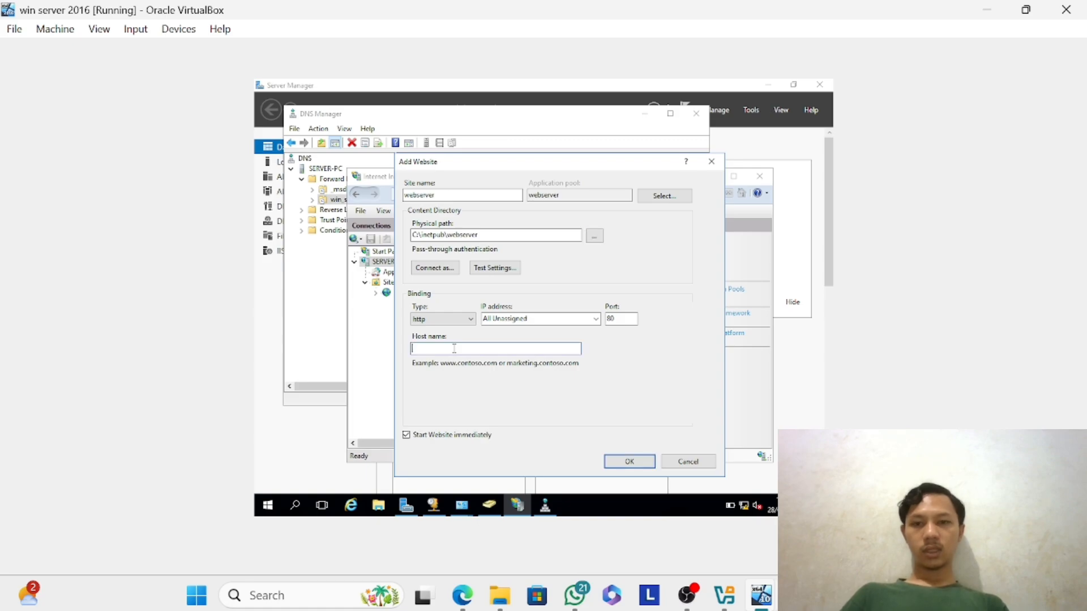
type("webserver.win_server.net")
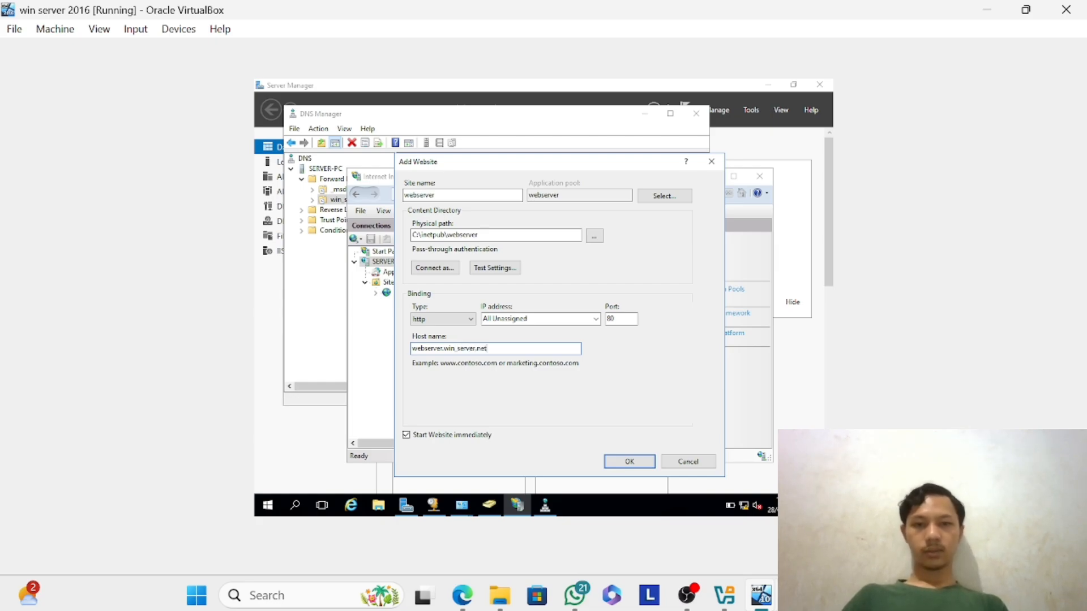
key("Return")
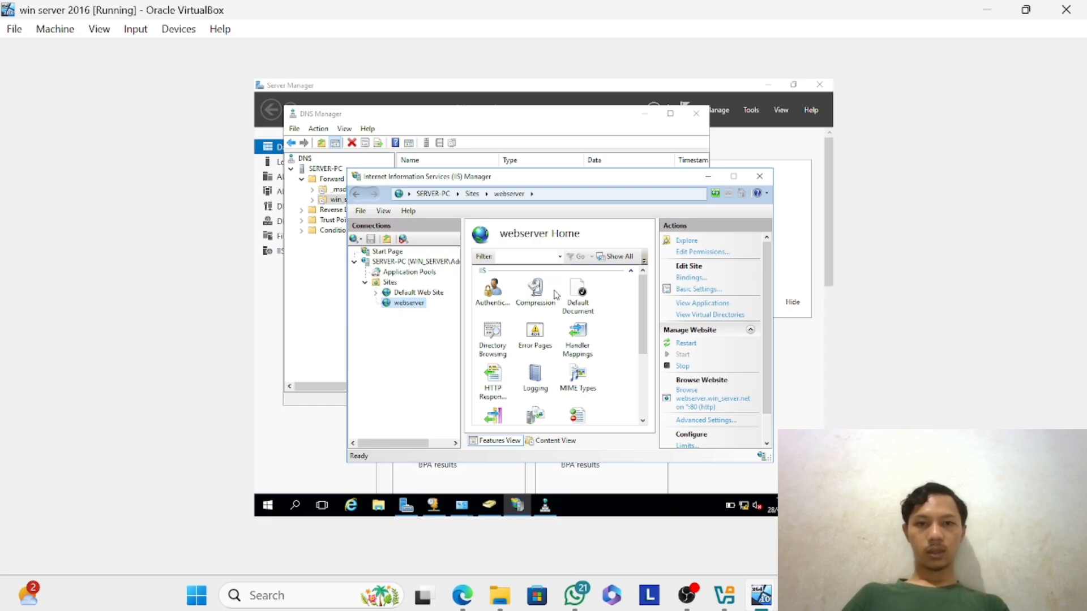
left_click(423, 293)
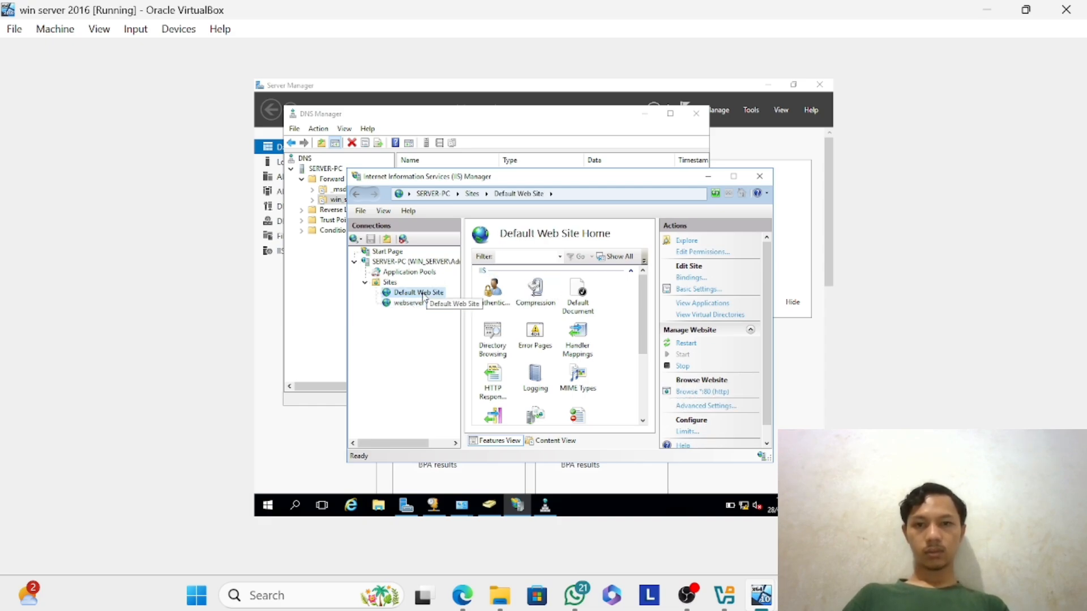
left_click(406, 304)
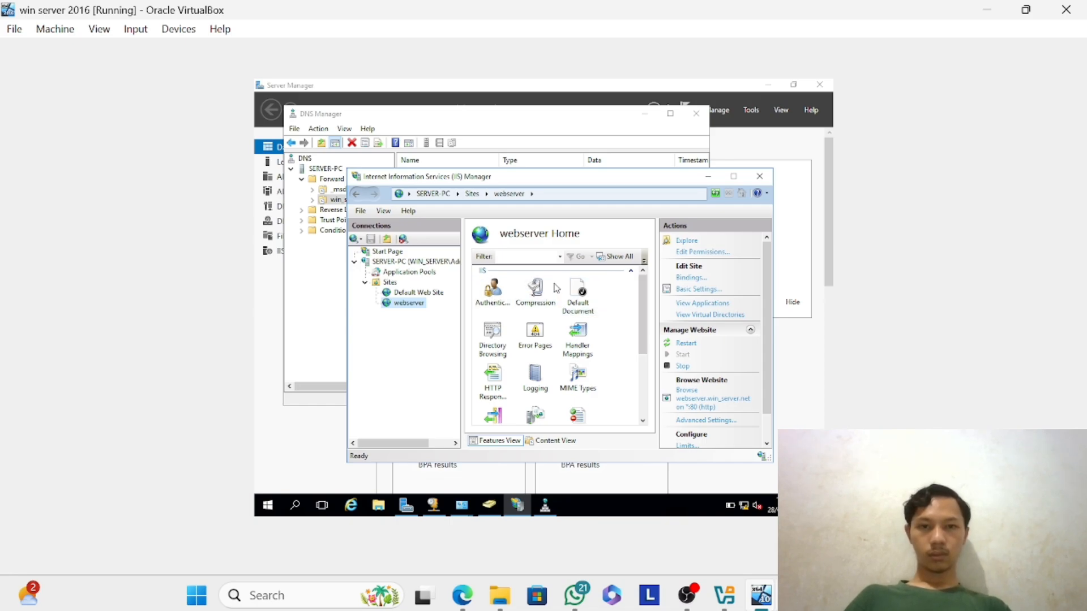
Look through the features of the webserver site, then close Internet Information Services (IIS) Manager.
scroll(556, 288, "down", 3)
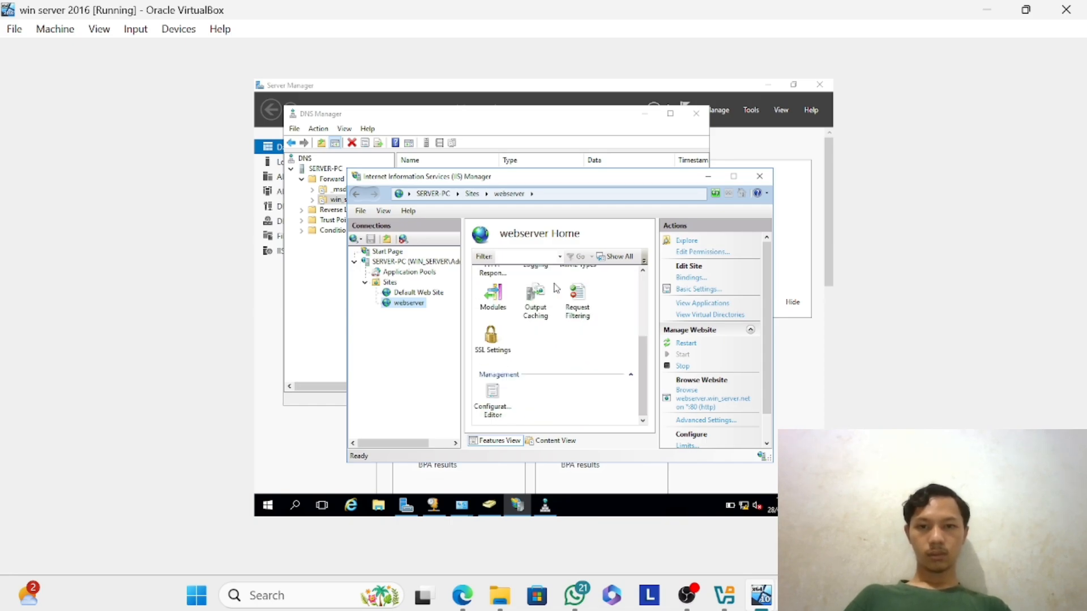
left_click(399, 275)
left_click(398, 306)
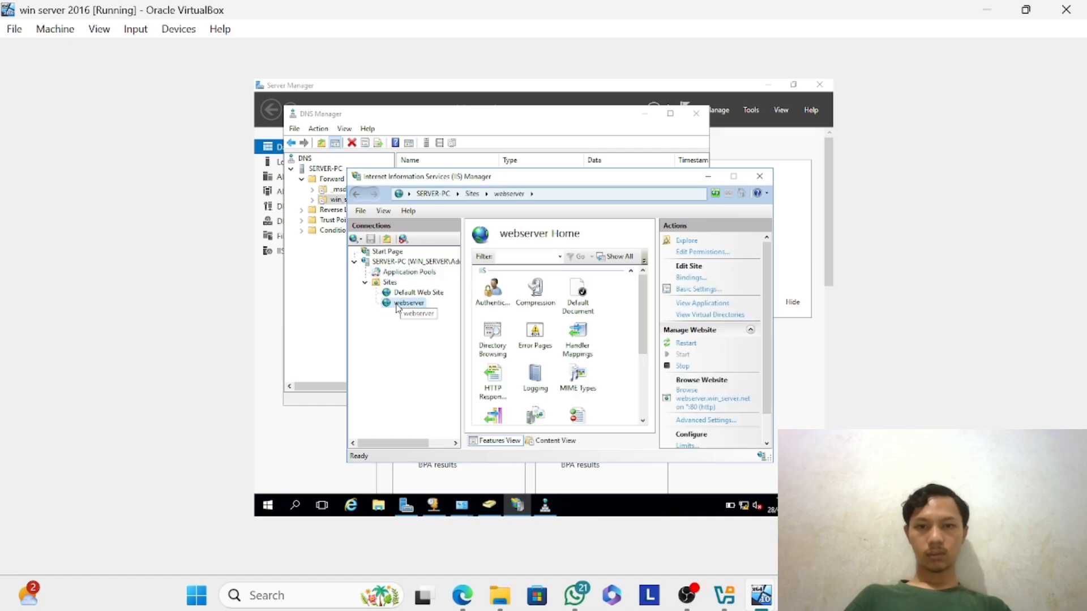
scroll(614, 329, "down", 3)
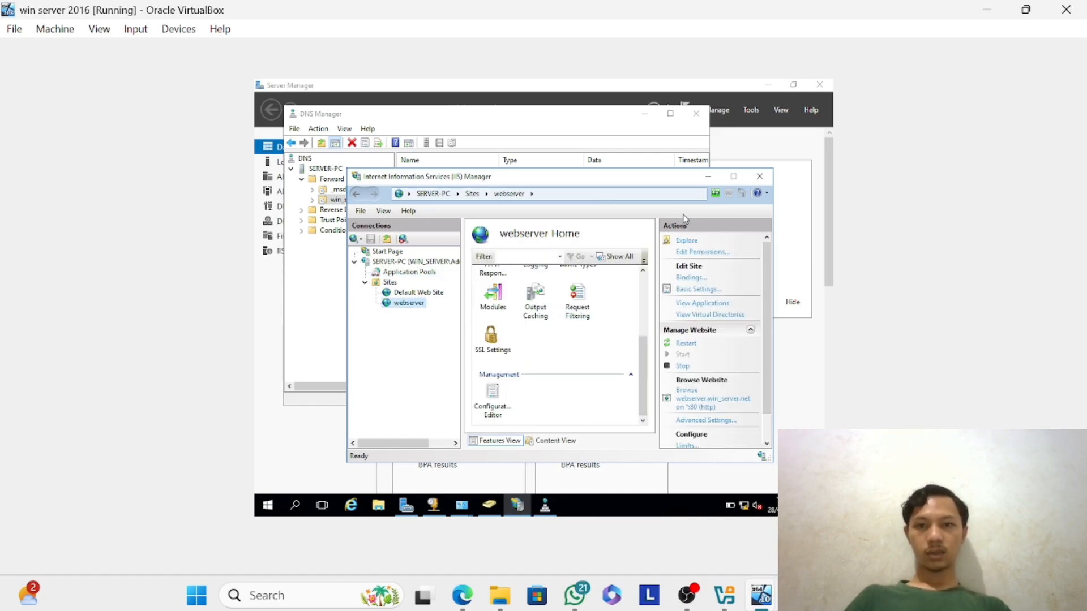
left_click(760, 176)
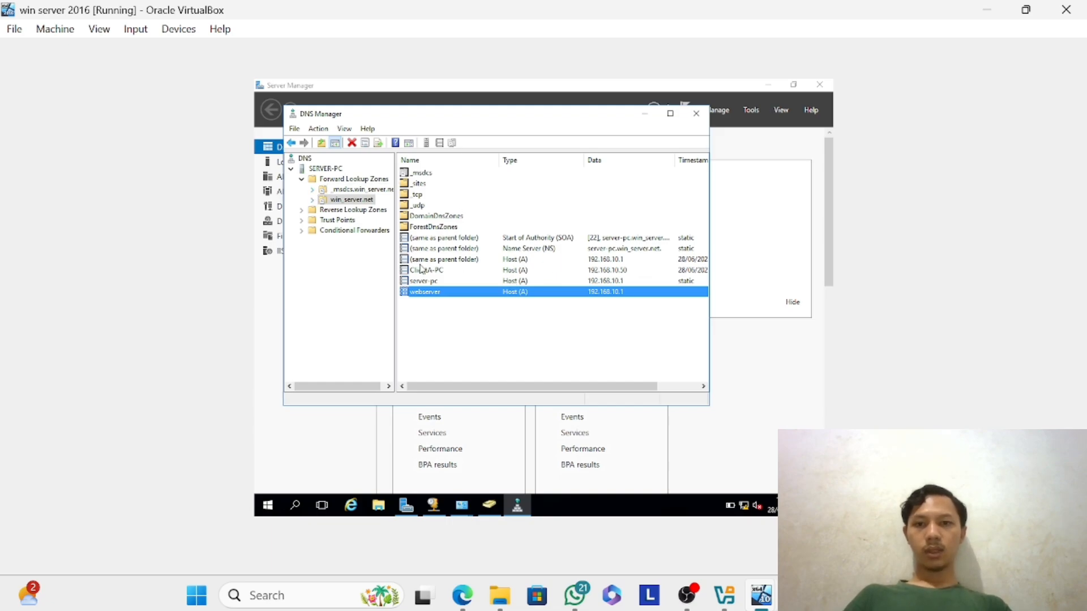
Delete the webserver host record from the win_server.net forward lookup zone.
right_click(418, 296)
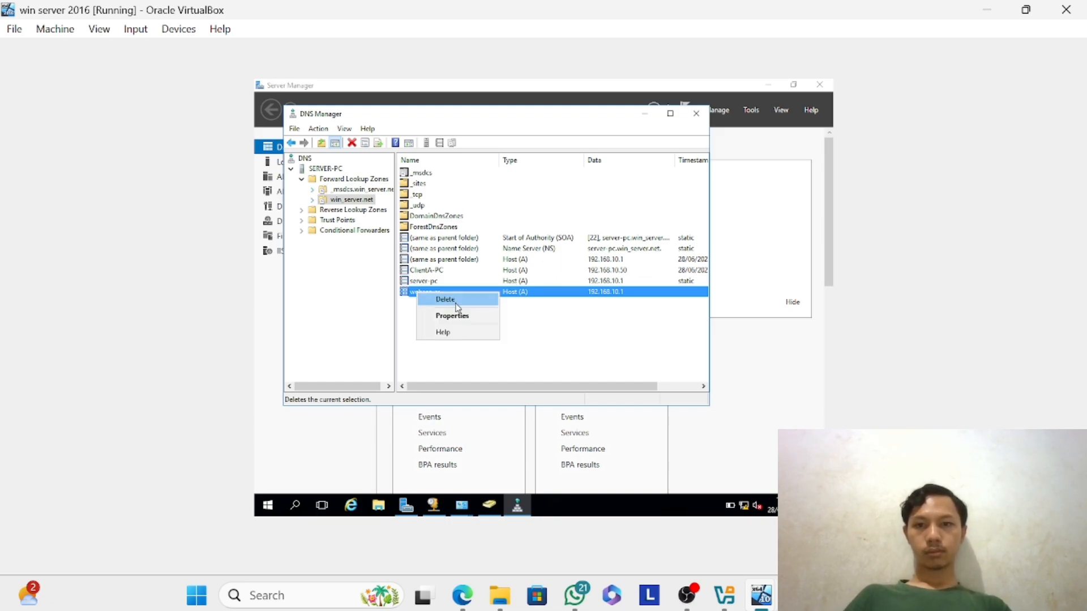
left_click(473, 307)
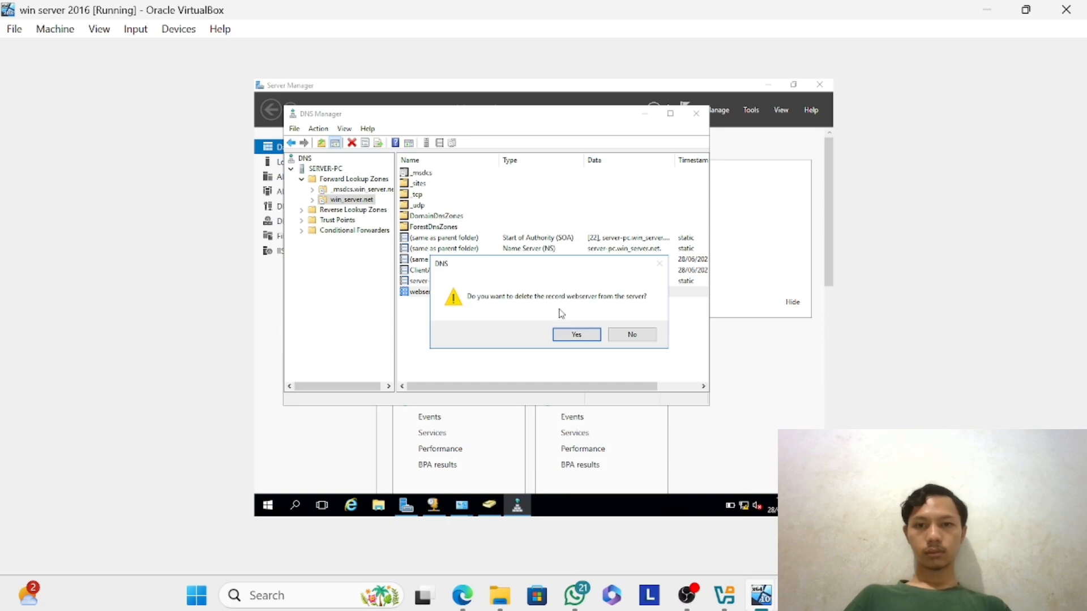
left_click(576, 334)
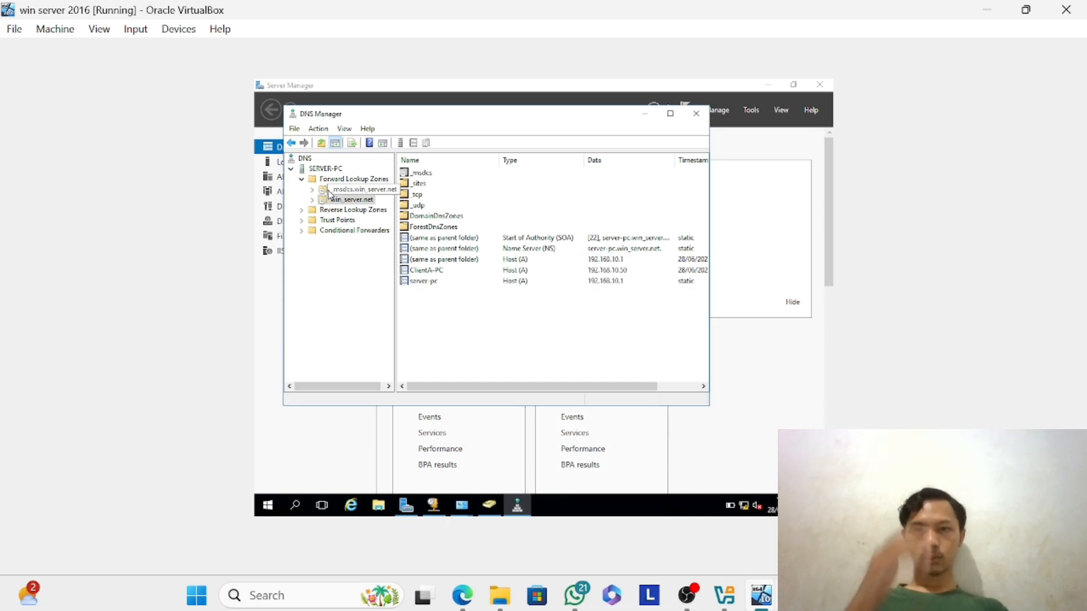
Add a new host record named webserver with IP address 192.168.10.1 to the win_server.net forward lookup zone.
left_click(351, 203)
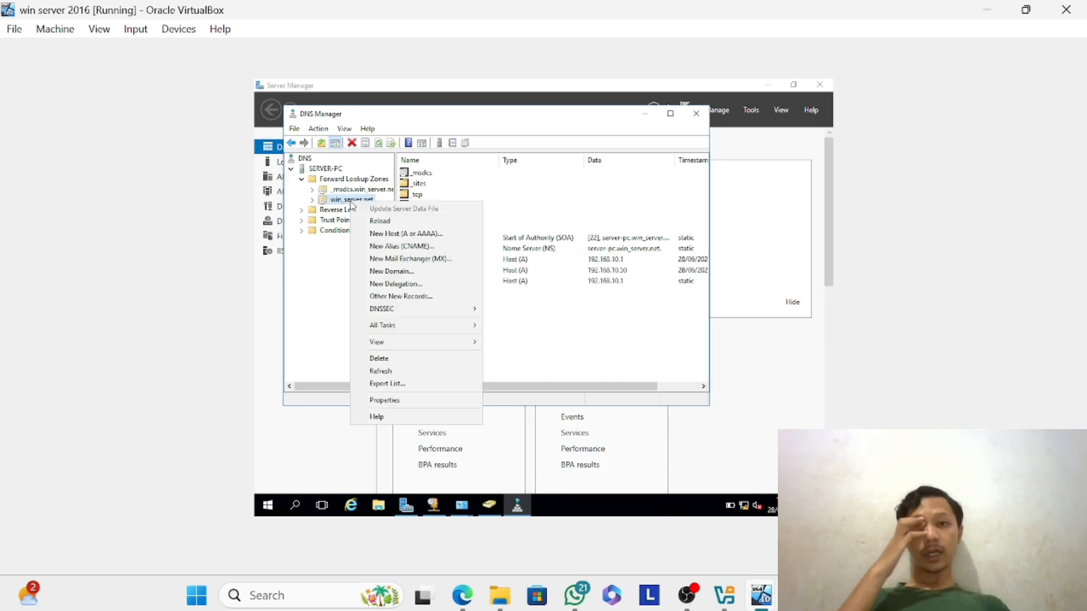
right_click(350, 201)
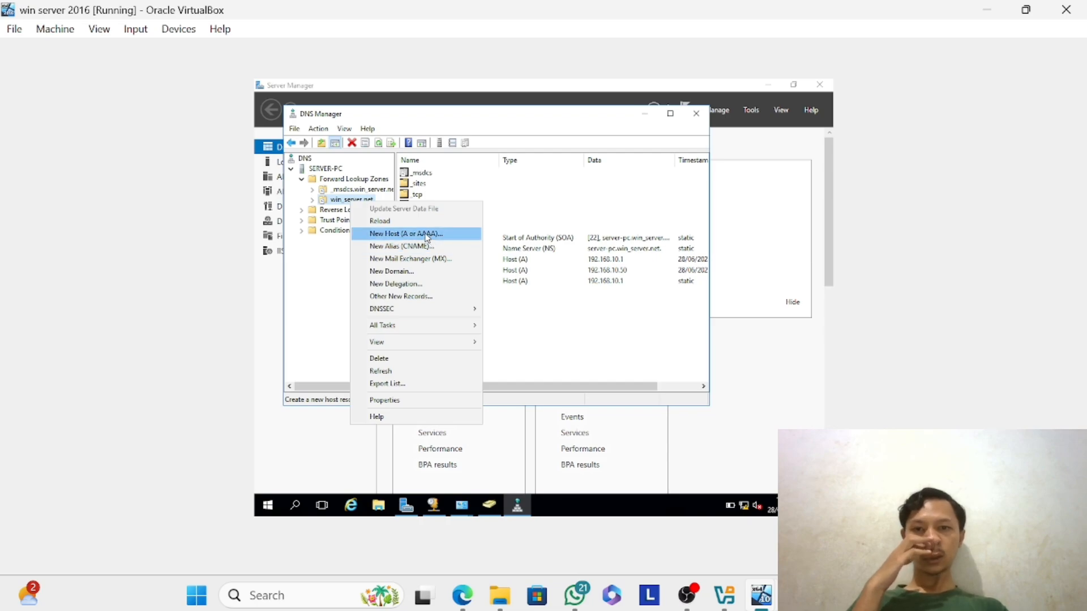
left_click(431, 233)
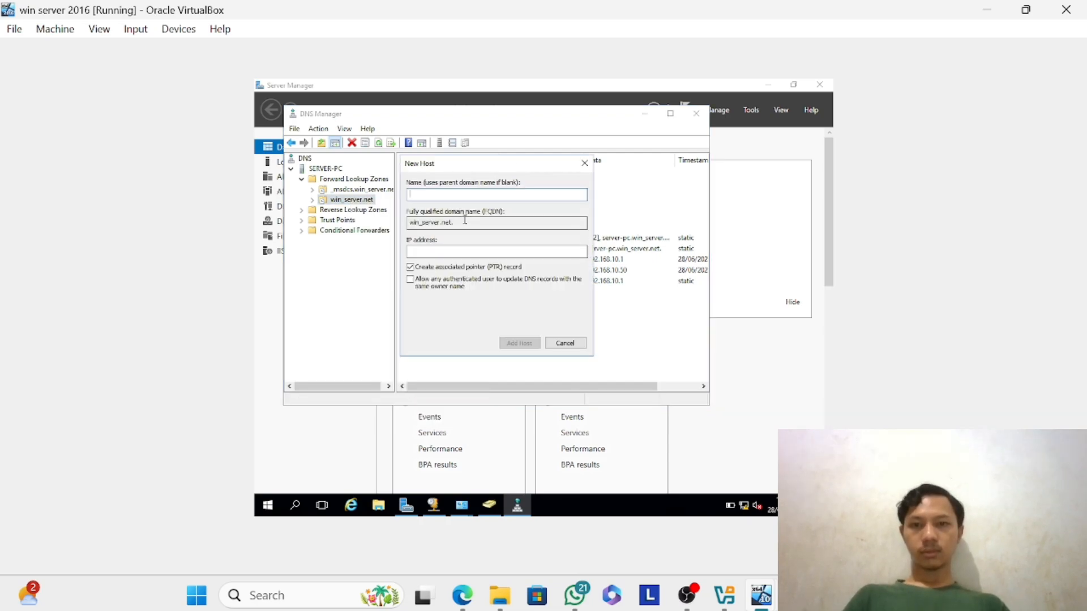
type("webser")
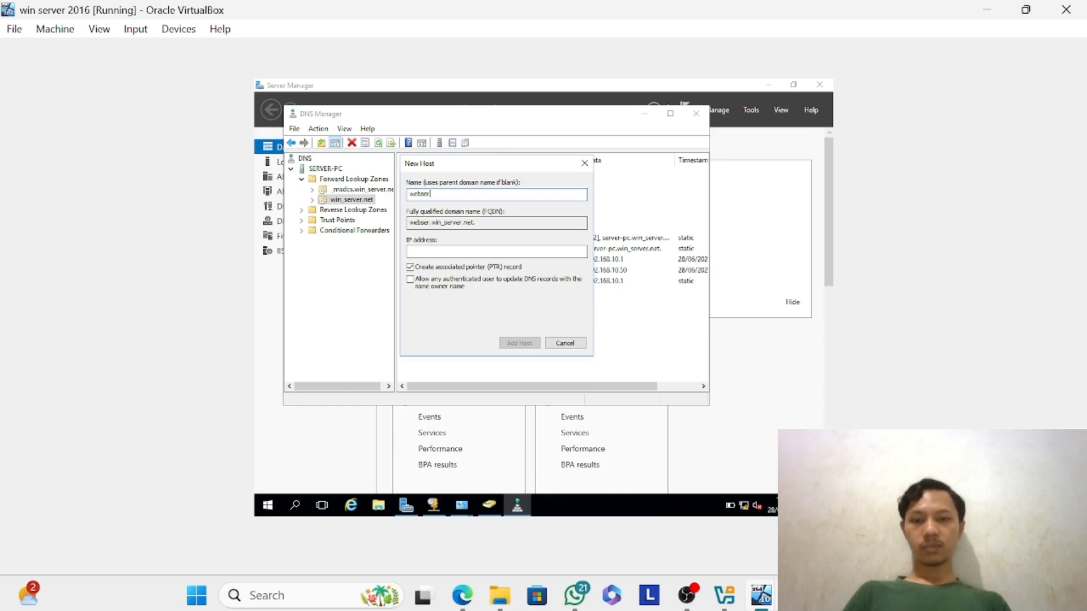
type("ver")
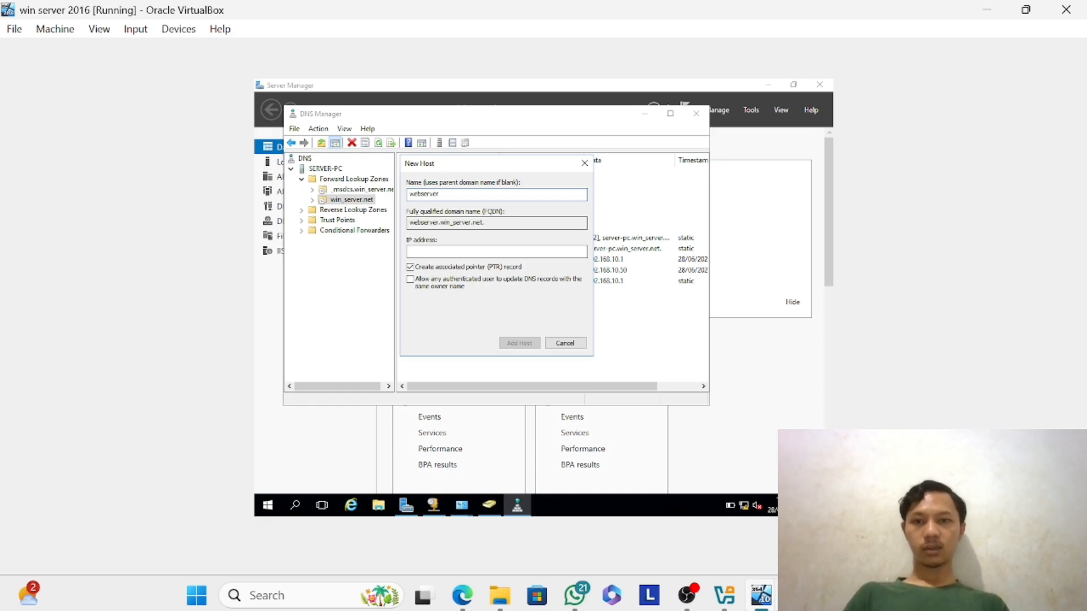
left_click(478, 253)
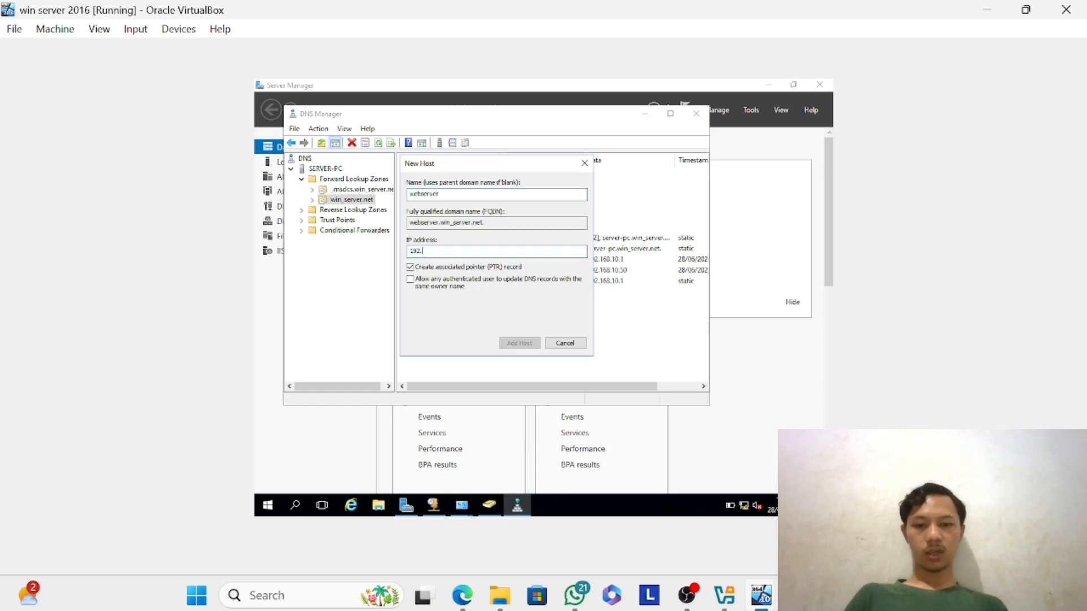
type("192.168.10.1")
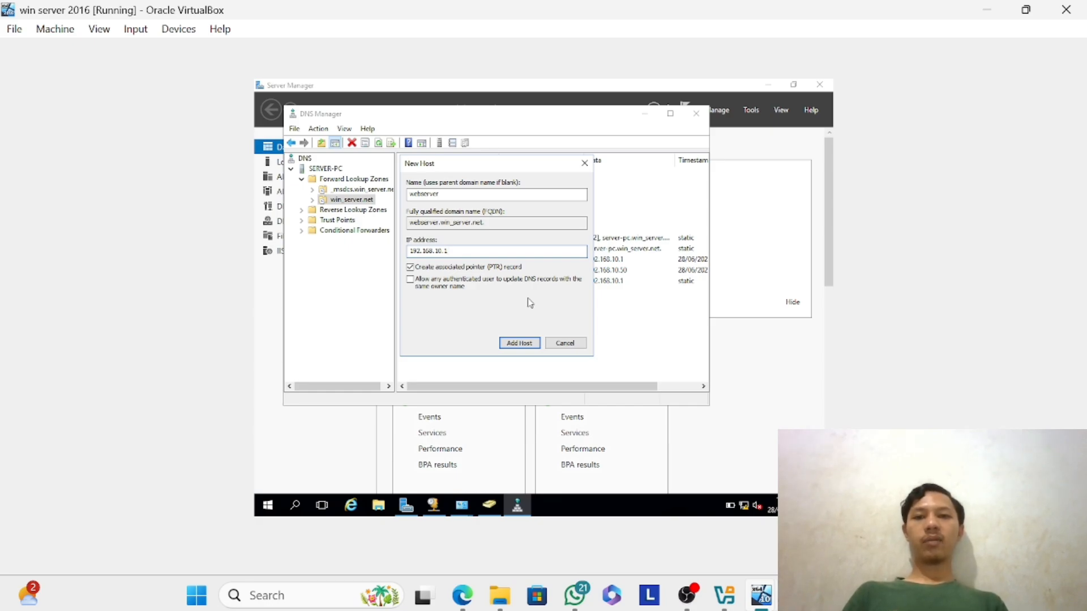
left_click(515, 343)
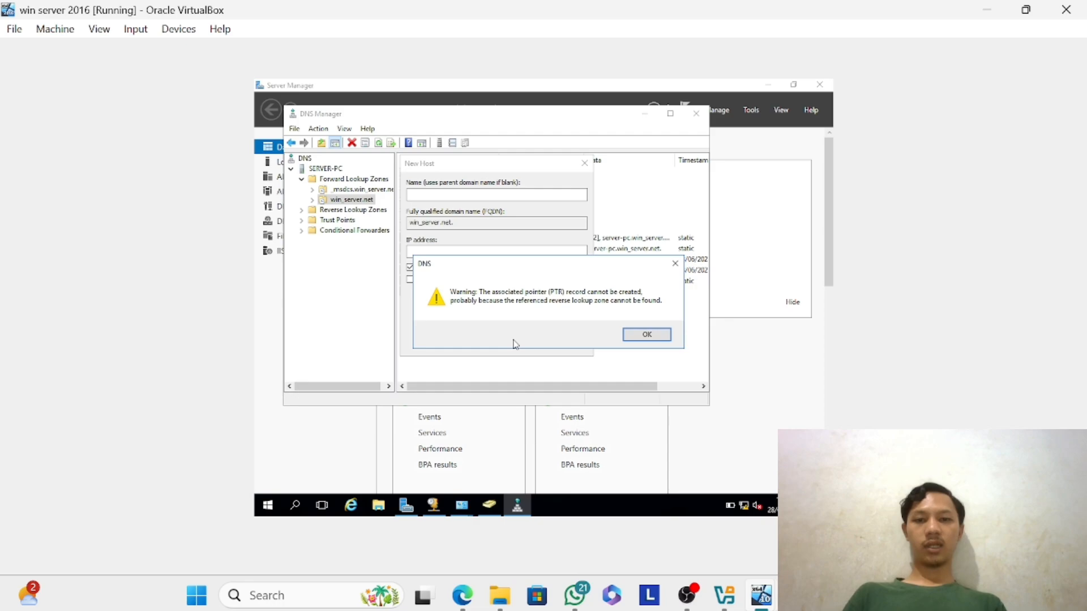
left_click(652, 334)
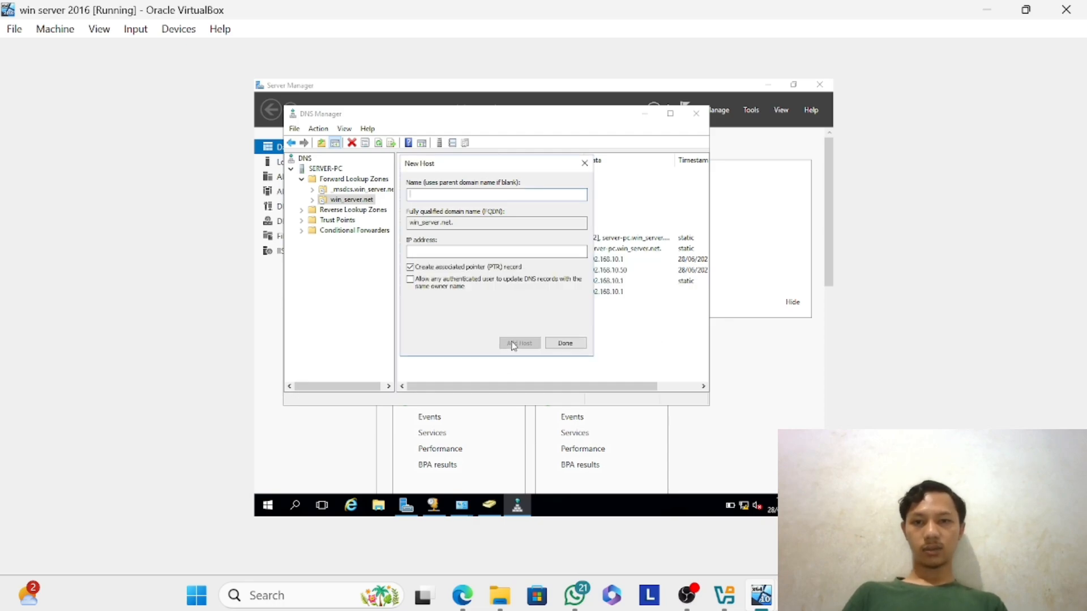
left_click(566, 343)
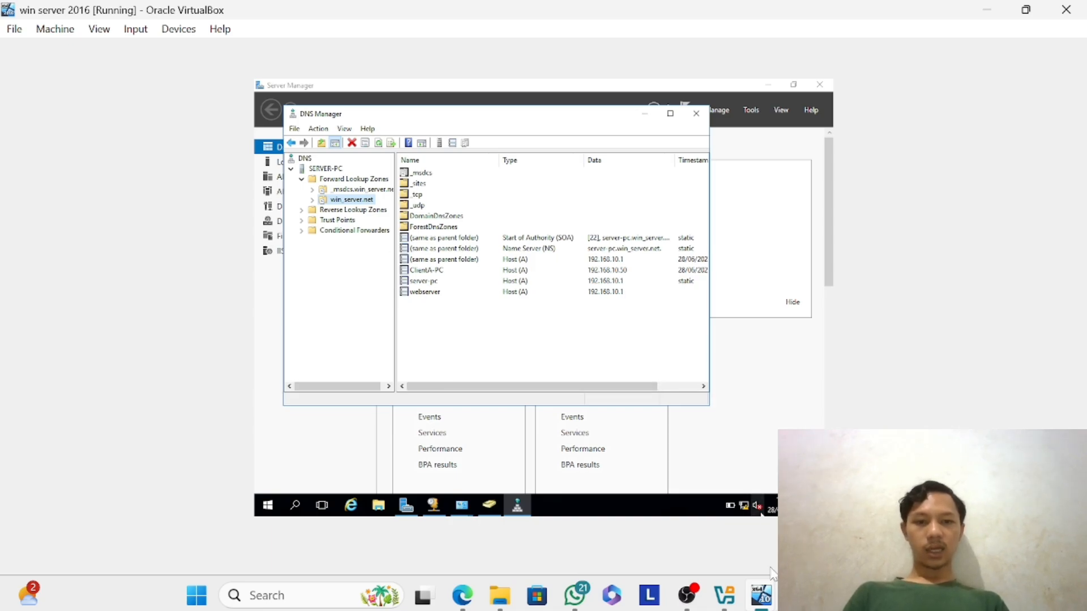
Switch to the win 10 virtual machine, sign in to the WIN_SERVER domain account with its password, and select the middle browser tab.
mouse_move(764, 597)
left_click(714, 553)
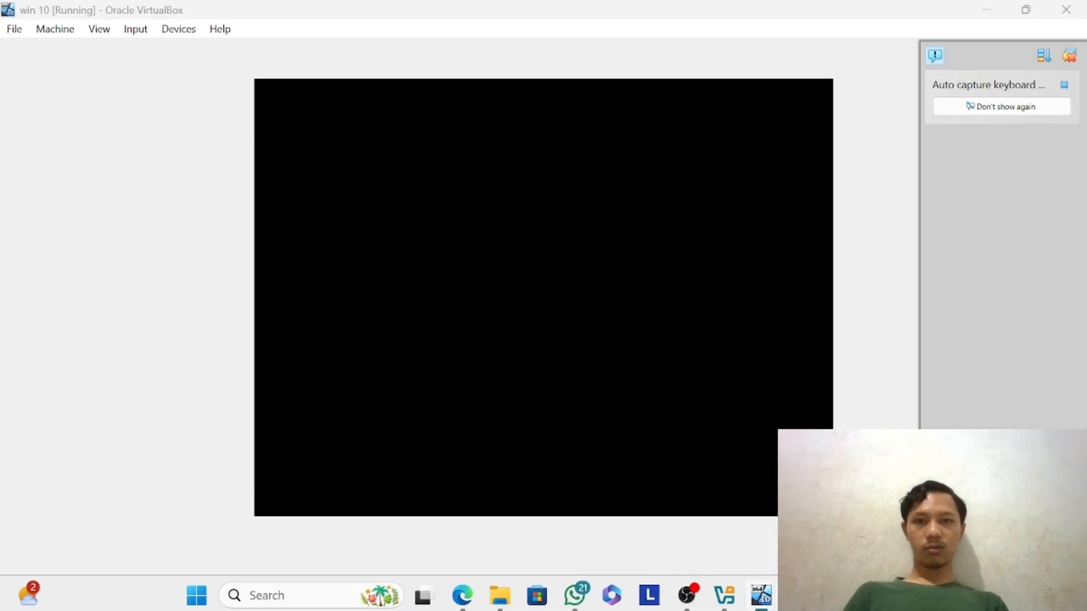
left_click(634, 355)
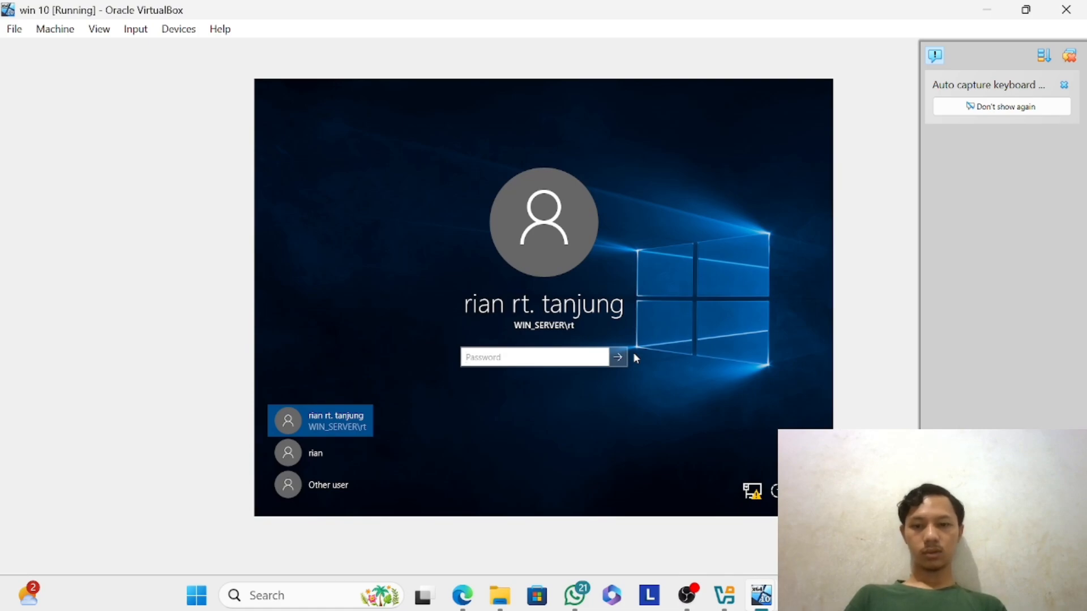
type("•••••••••")
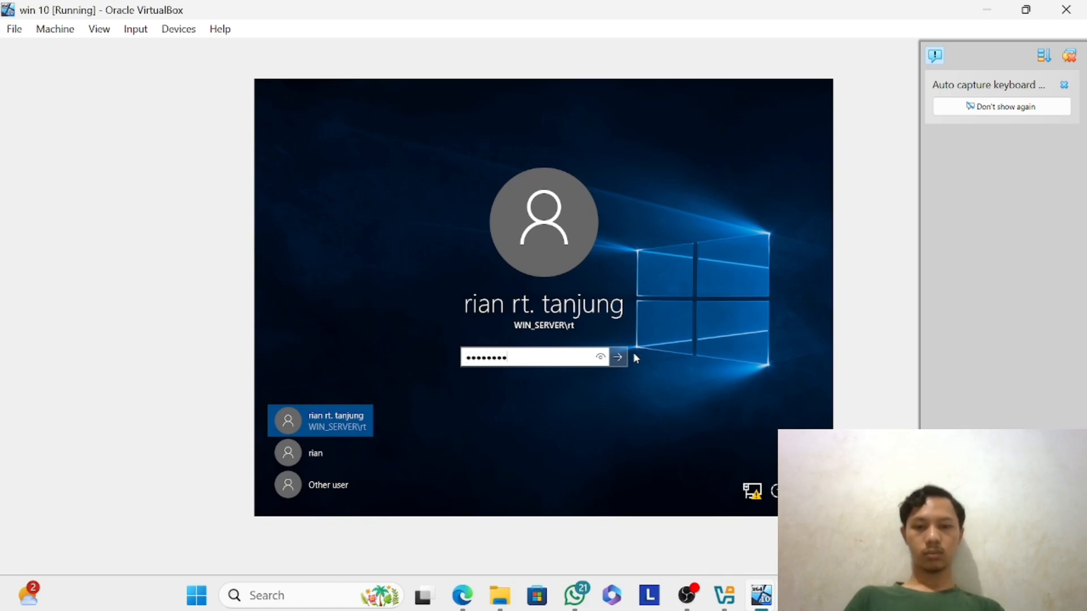
key("Return")
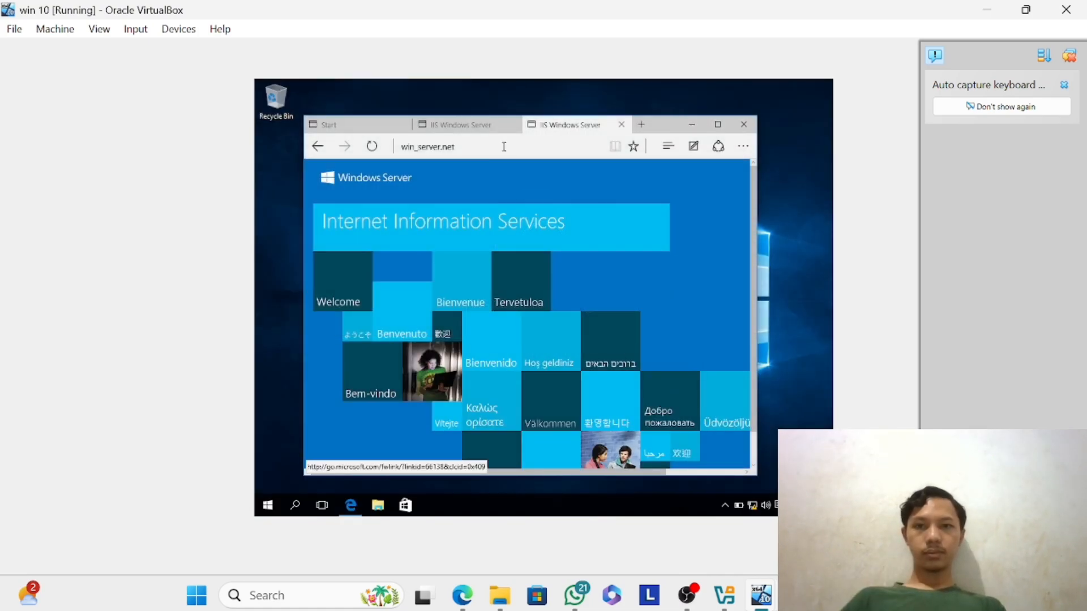
left_click(502, 126)
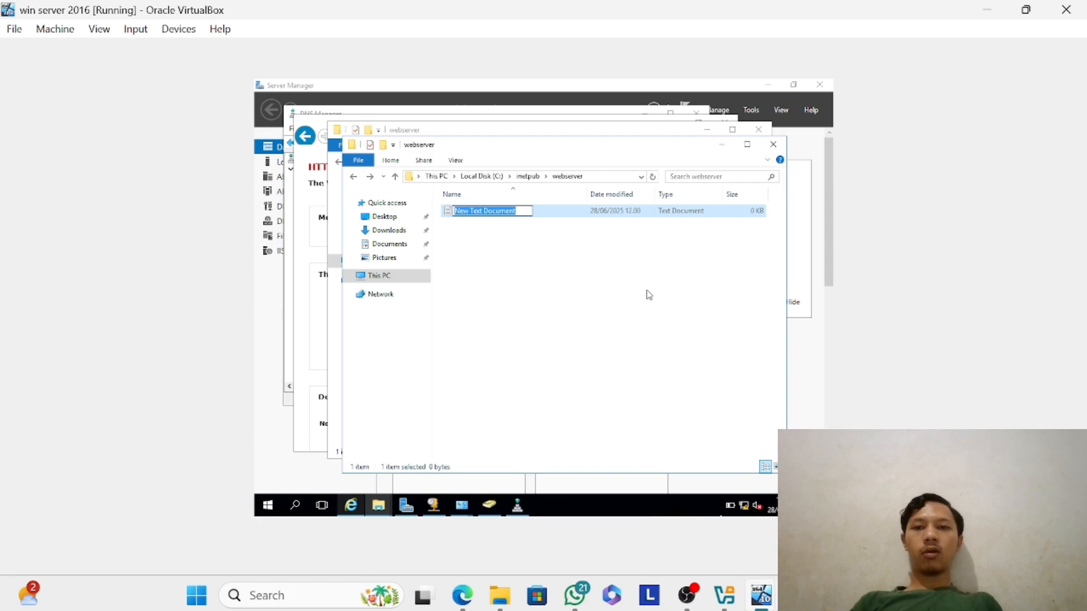
Create another text document in C:\inetpub\webserver on the server and name it index.
left_click(544, 222)
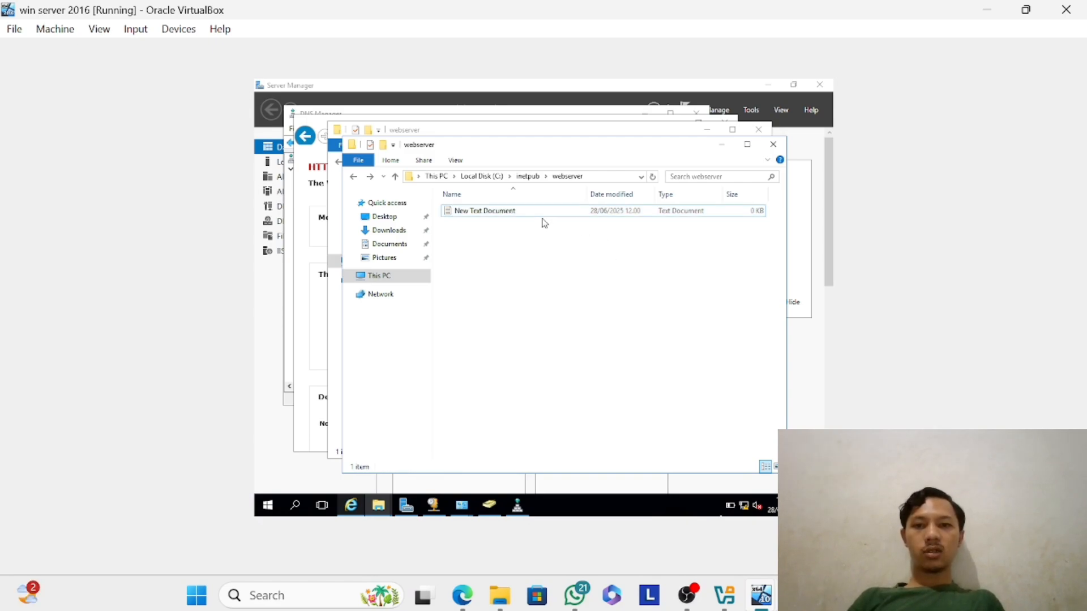
right_click(543, 220)
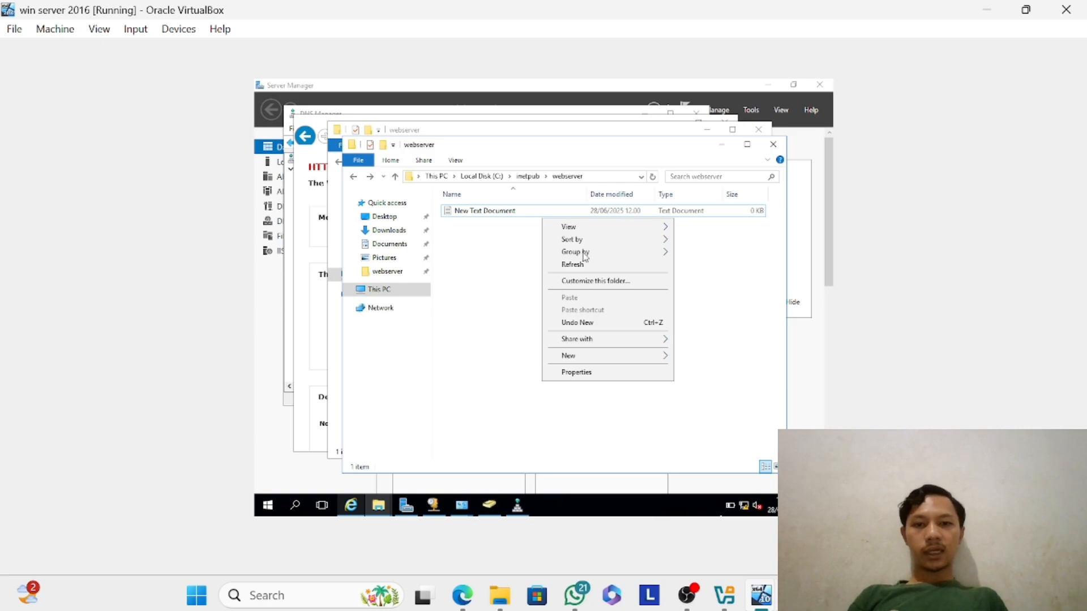
left_click(640, 358)
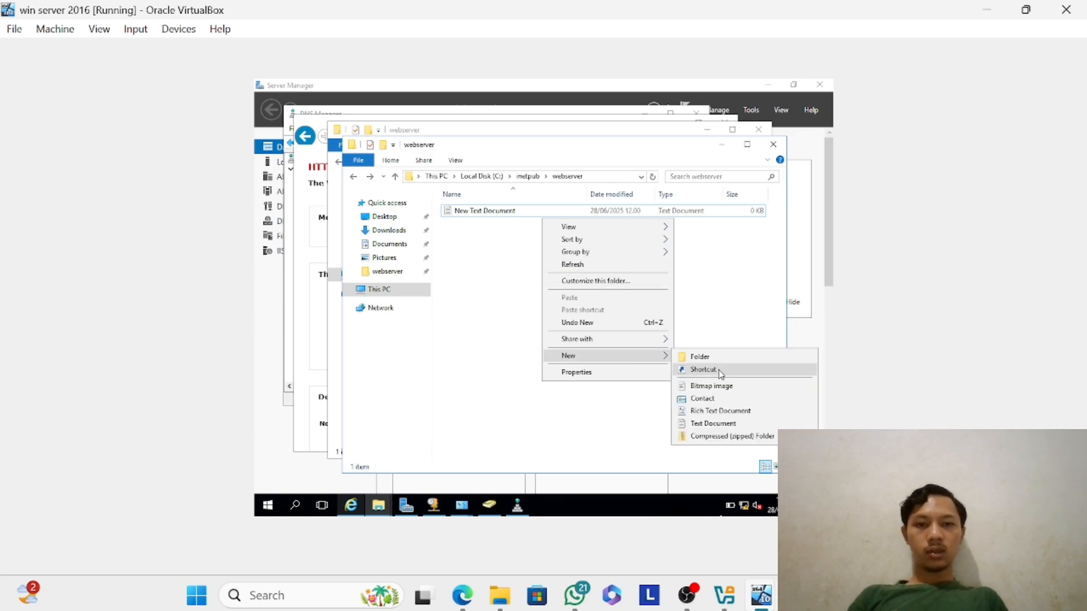
left_click(712, 424)
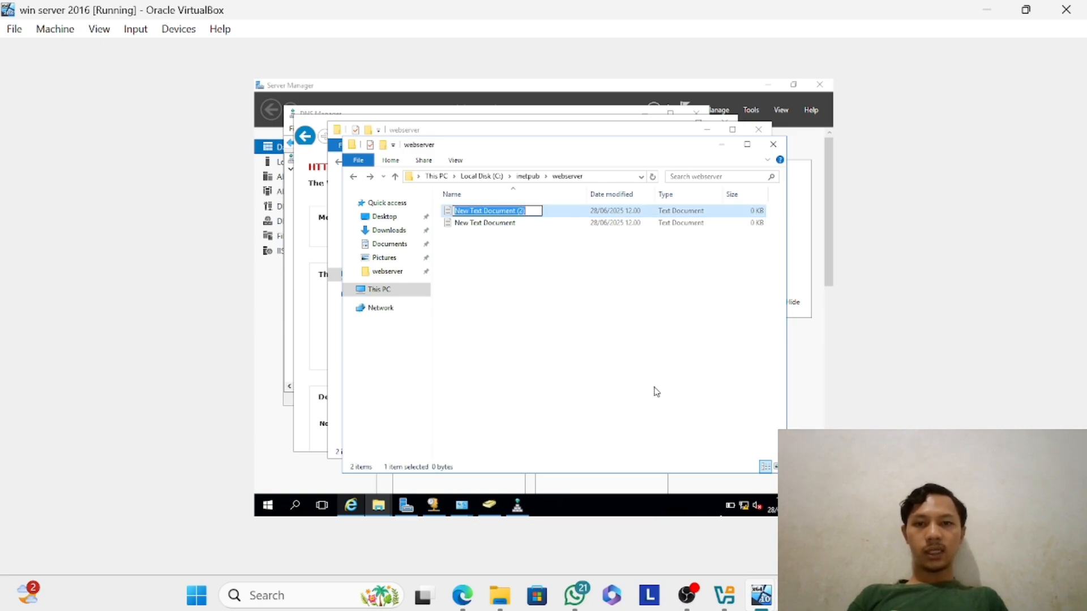
type("inde")
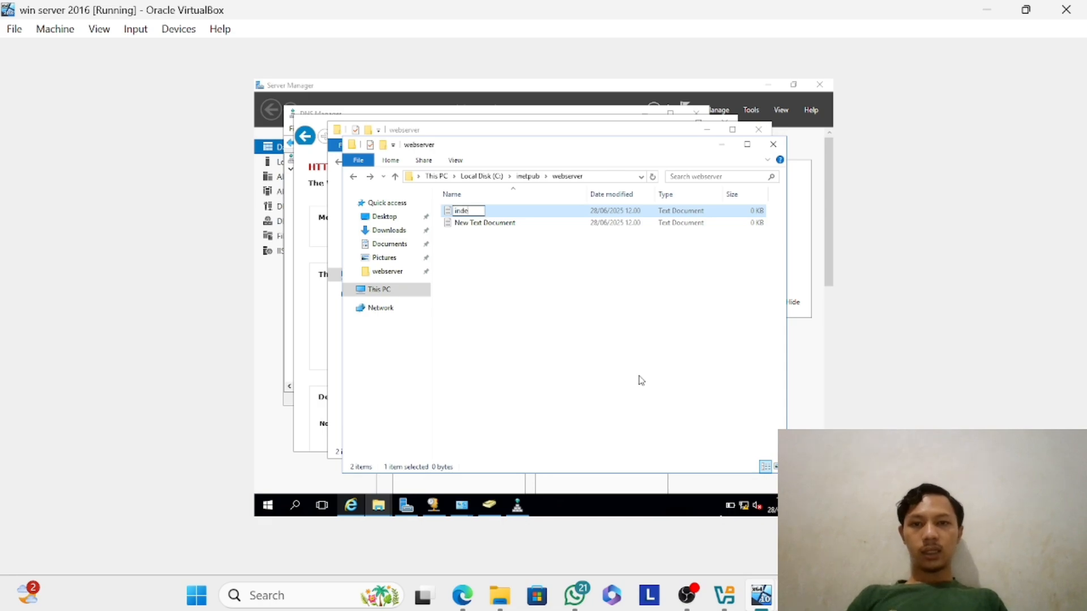
type("x")
key("Return")
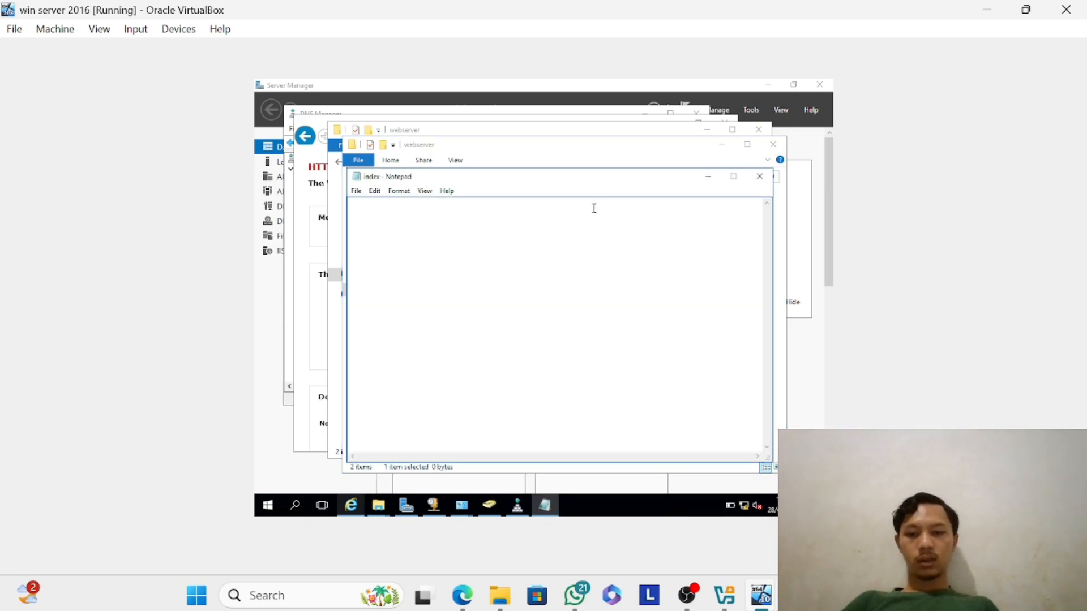
key("ctrl+v")
scroll(528, 258, "up", 8)
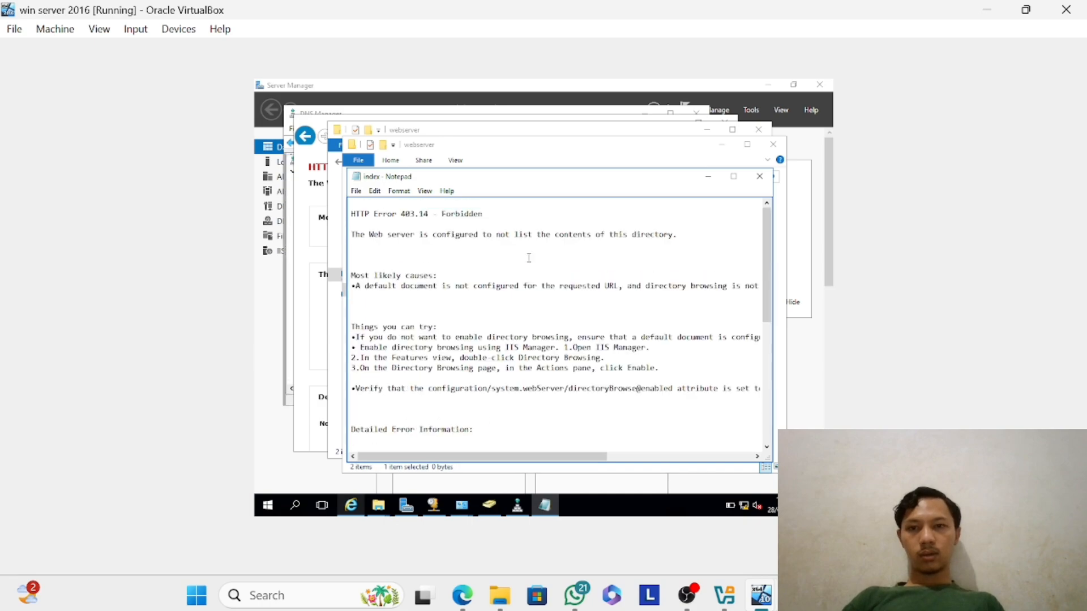
key("ctrl+a")
key("Delete")
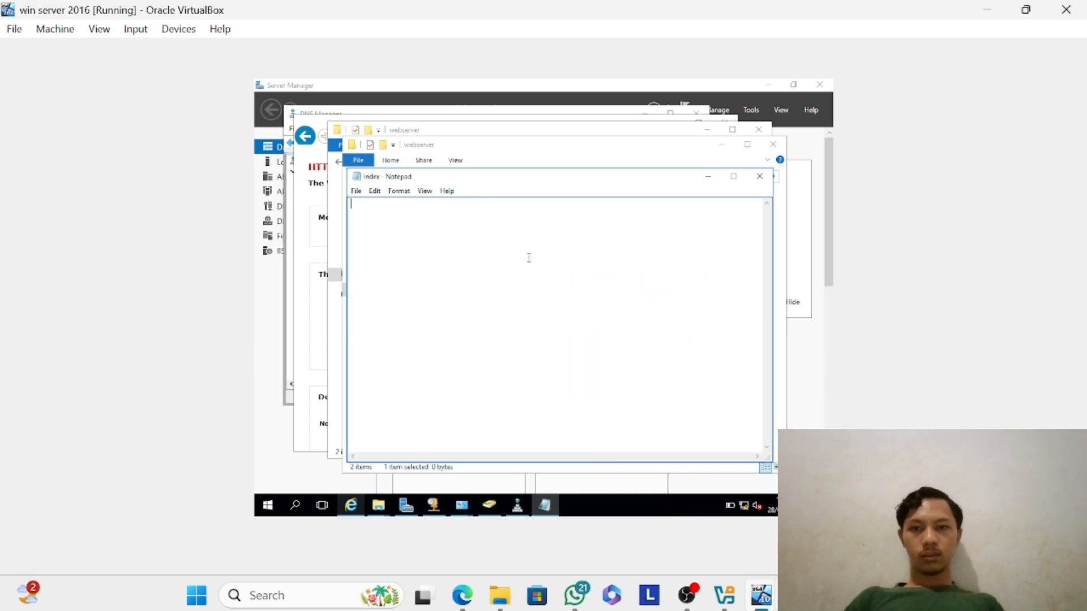
Paste the HTML page with the title welcome and the heading "webserver berhasil" into the index document and save it.
type("<!DOCTYPE html> <html> <head> <title>welcome</title> </head> <body> <h1>webserver berhasil</h1> </body> </html>")
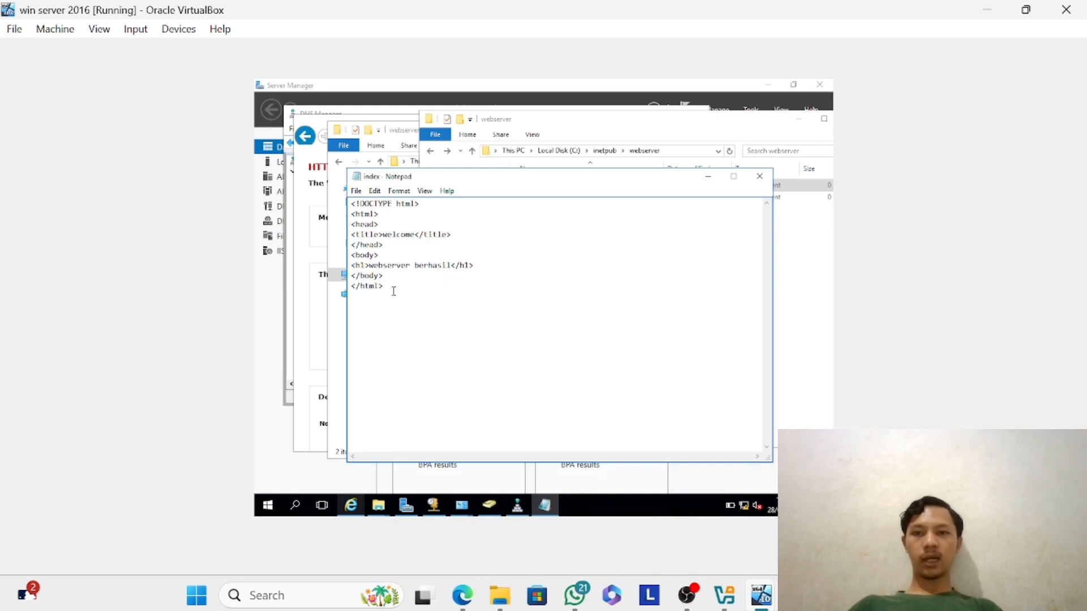
left_click_drag(394, 291, 344, 193)
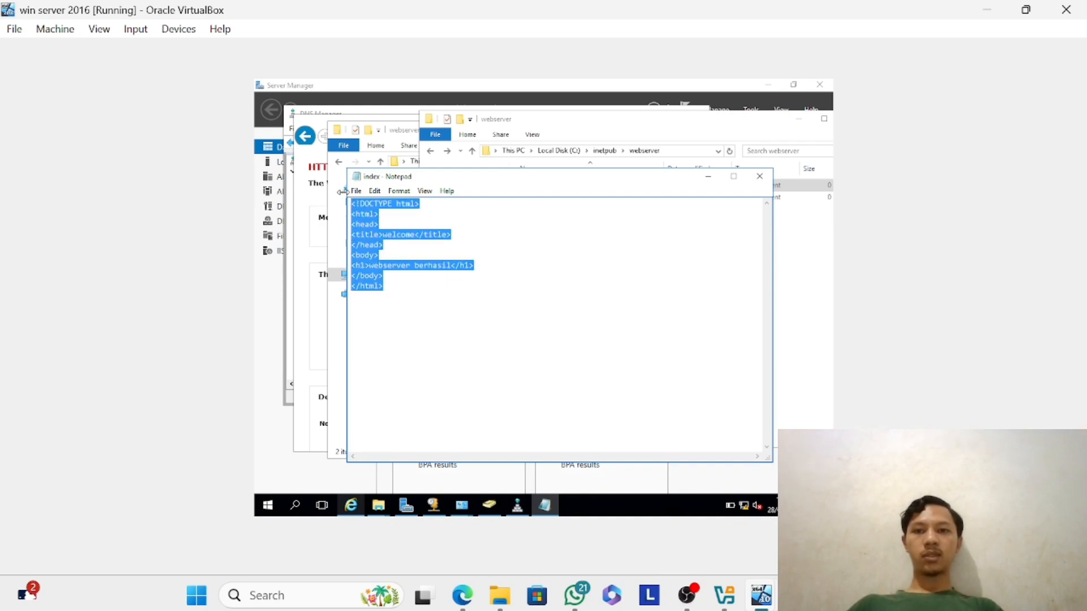
left_click(473, 242)
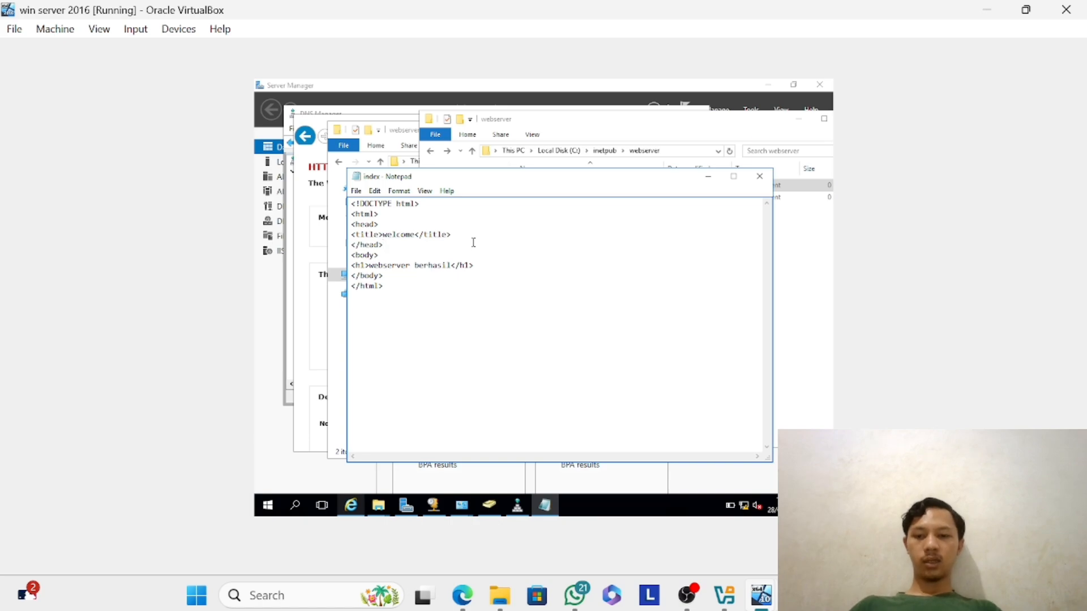
left_click(356, 190)
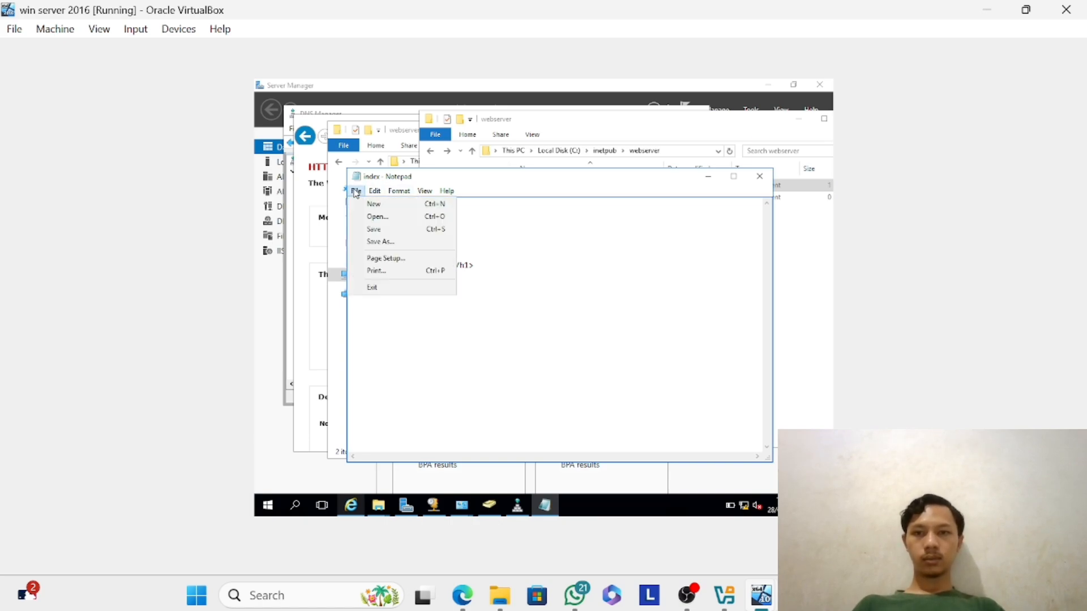
left_click(395, 229)
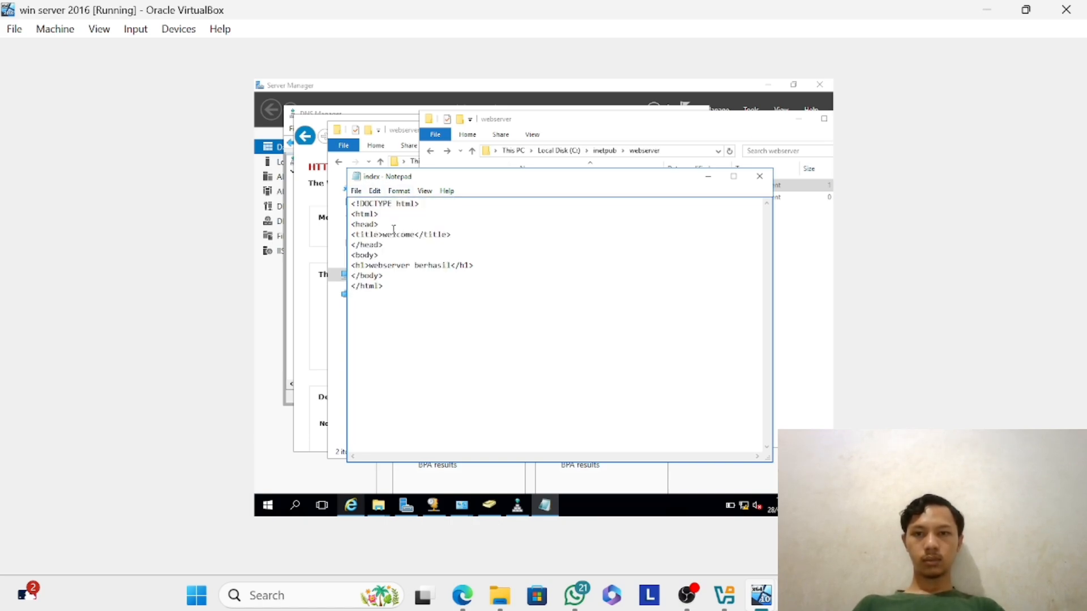
left_click(751, 182)
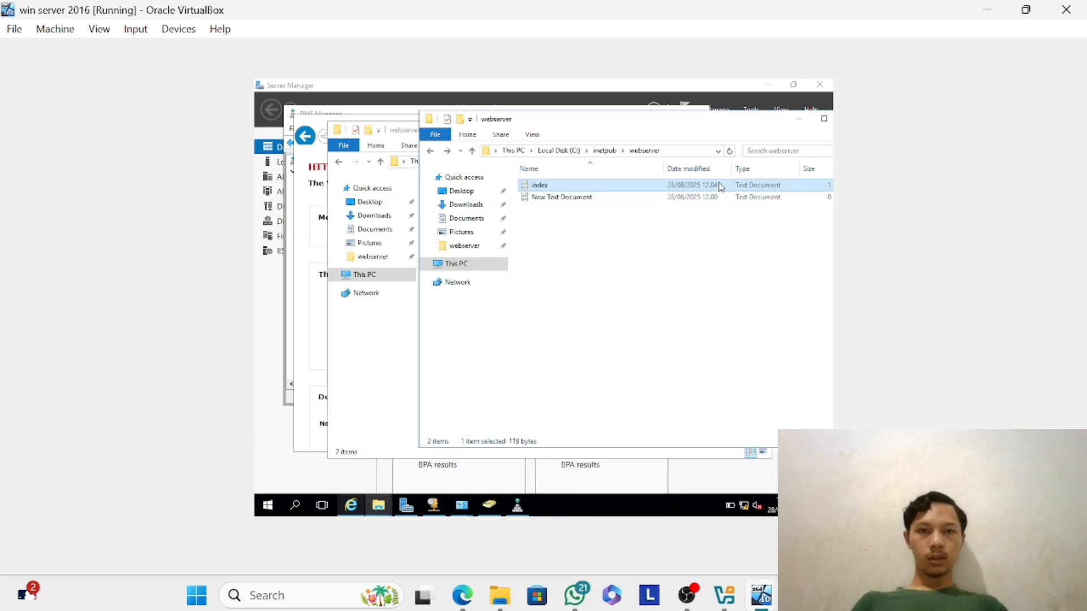
right_click(719, 184)
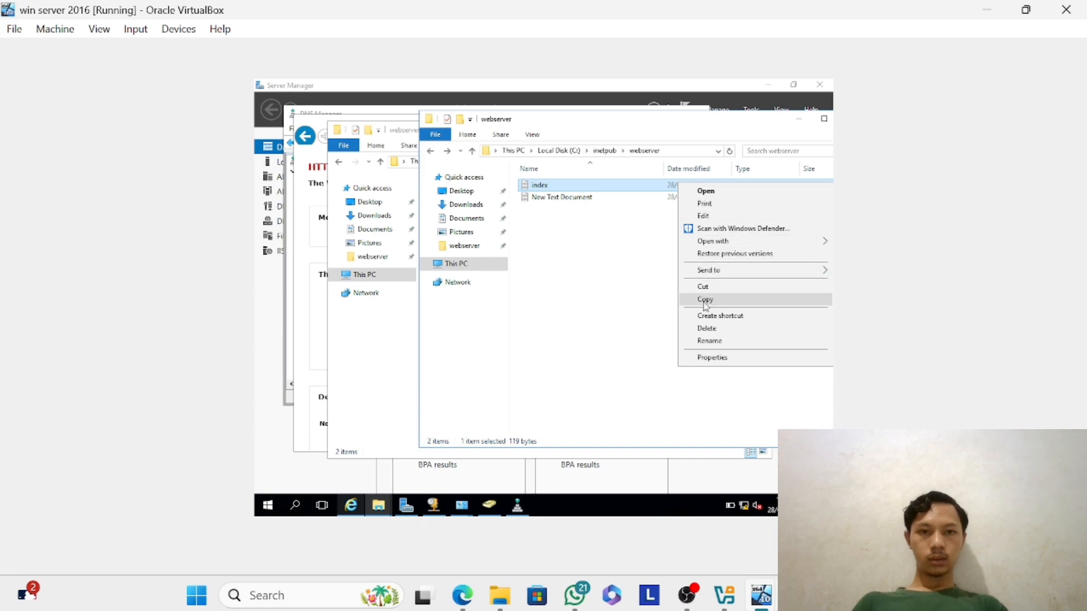
left_click(694, 340)
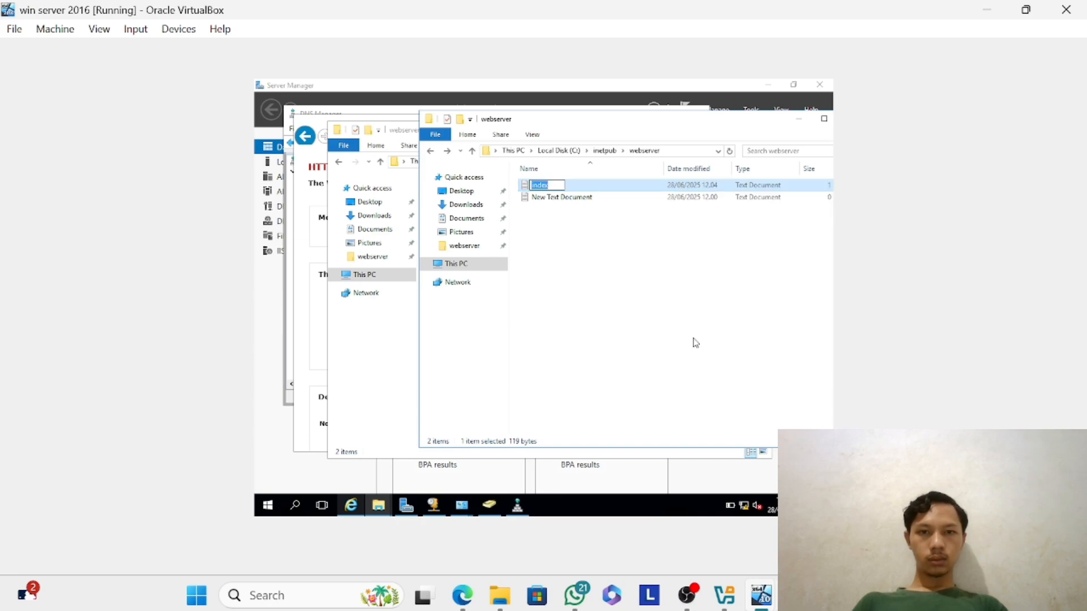
left_click(685, 308)
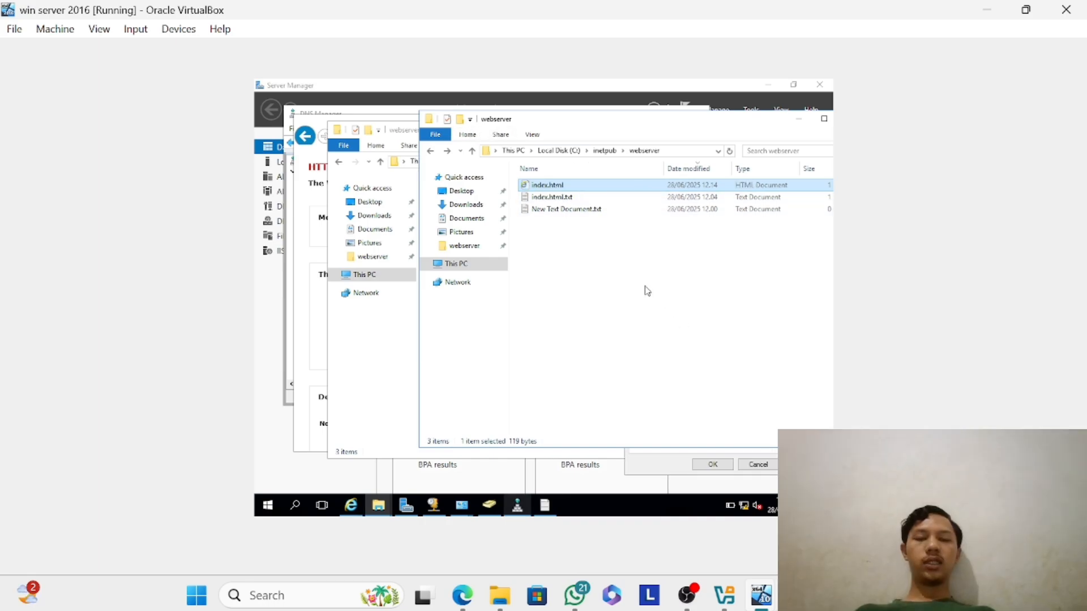
left_click(647, 291)
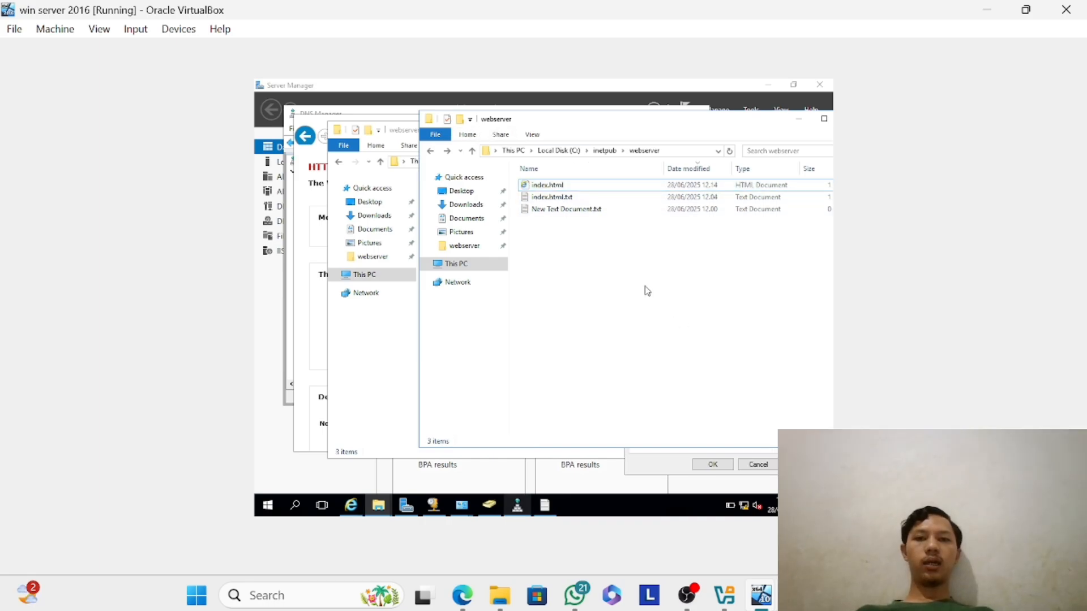
Delete the index.html file from the C:\inetpub\webserver folder.
right_click(557, 188)
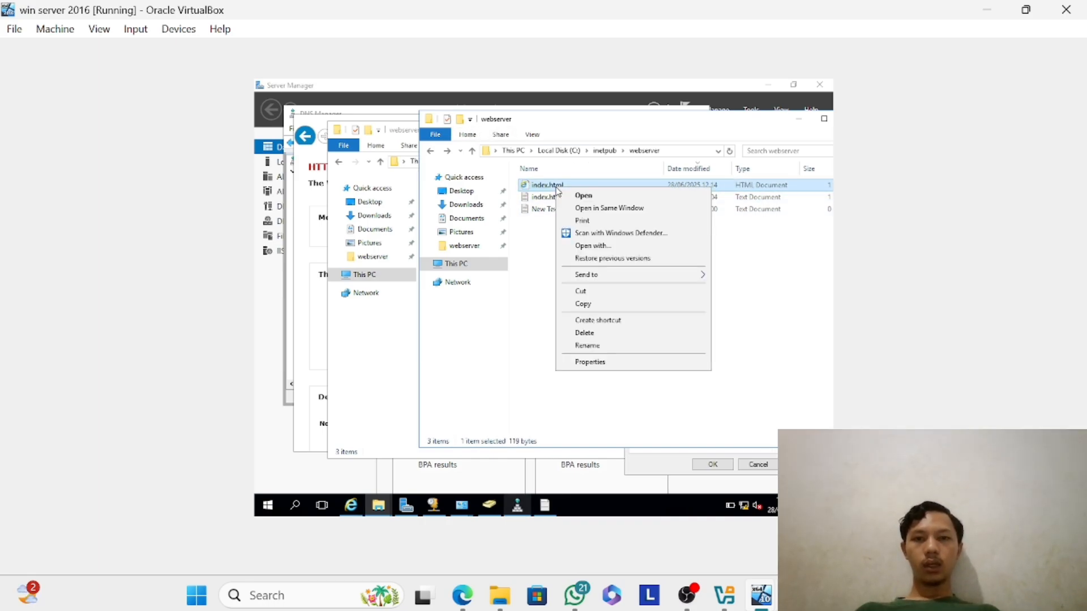
left_click(583, 334)
Open the index.html.txt text document from the webserver folder in Notepad.
left_click(611, 190)
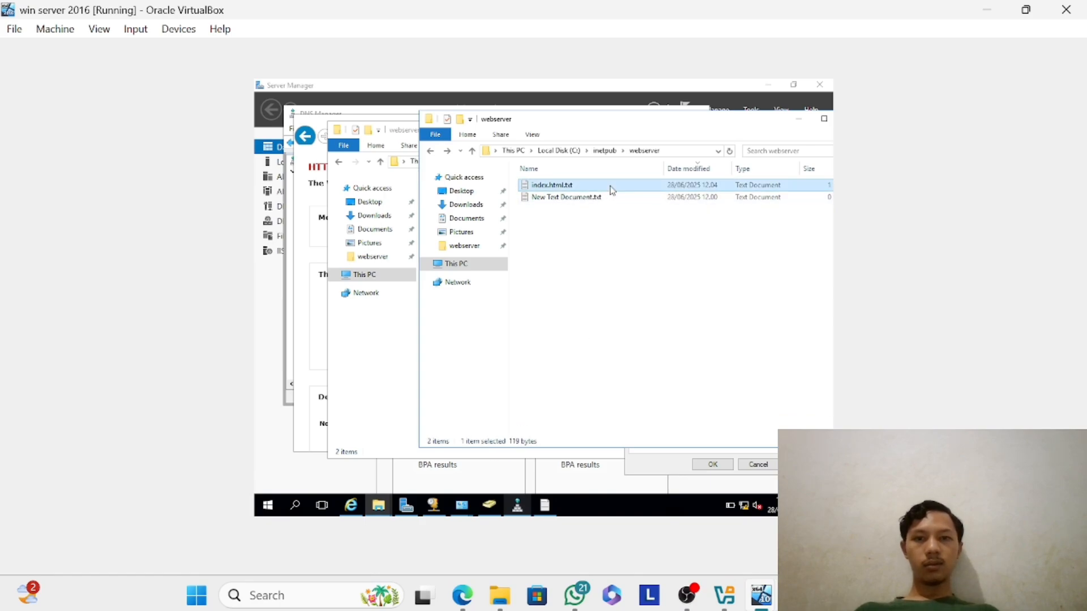
right_click(610, 188)
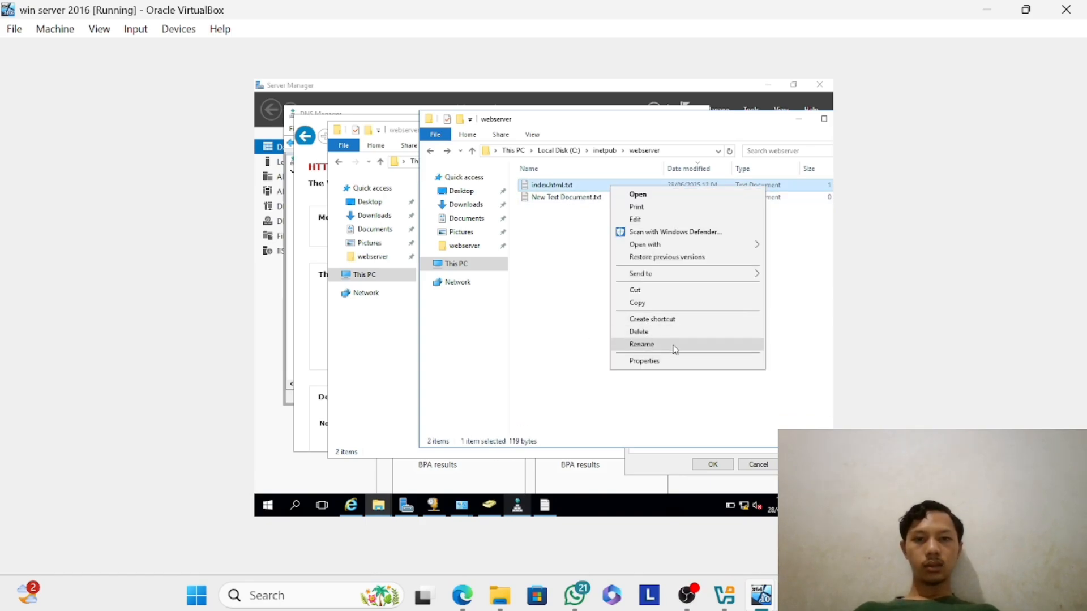
left_click(556, 185)
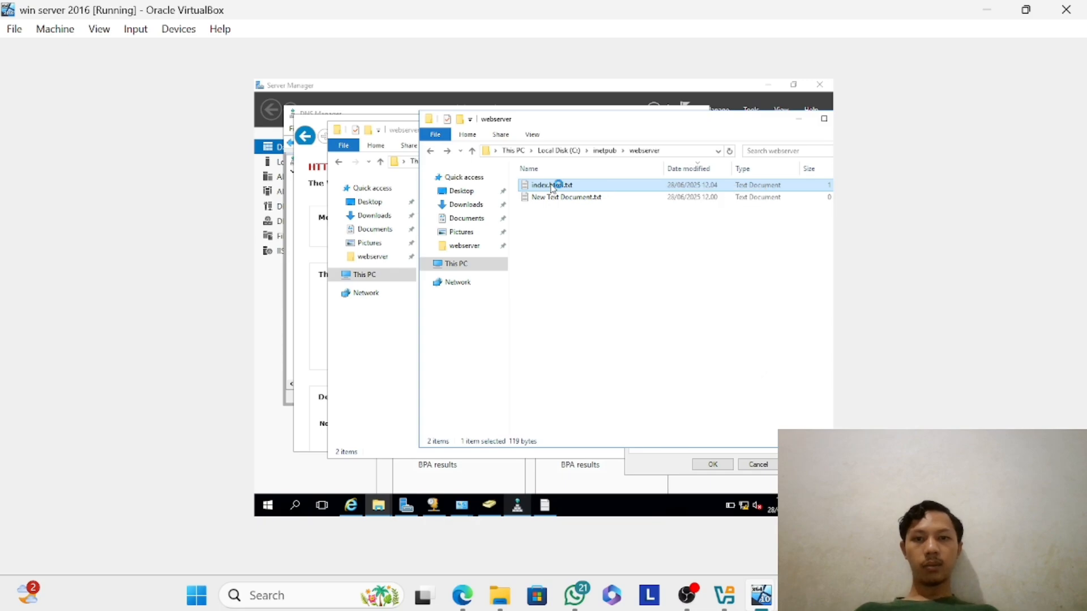
Save a copy of the document as index.html with the file type All Files in the webserver folder, and close Notepad.
left_click(353, 192)
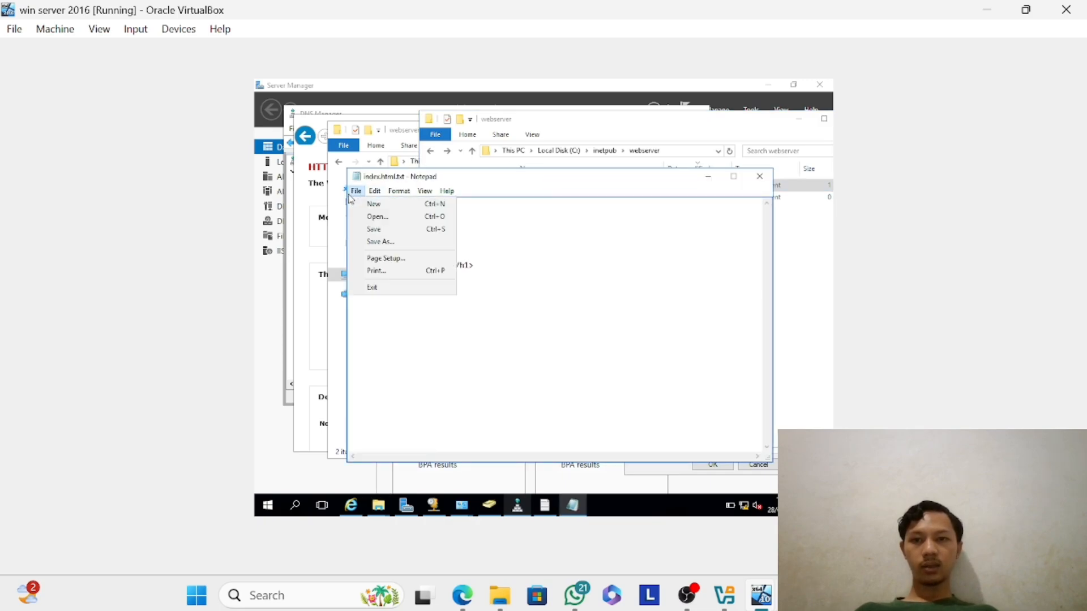
left_click(399, 242)
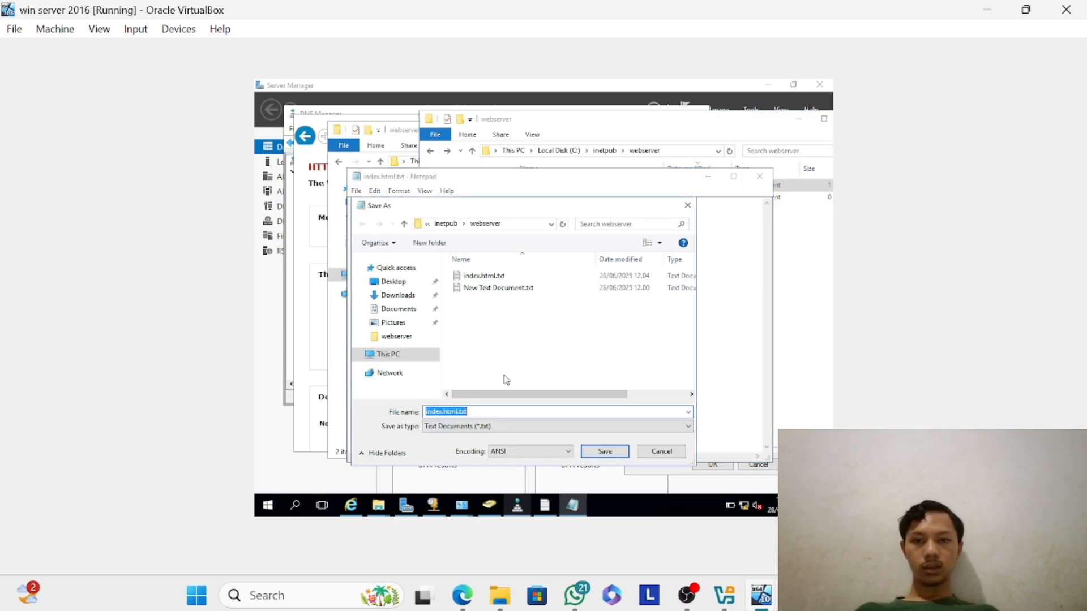
left_click(480, 411)
key("BackSpace")
key("BackSpace")
key("BackSpace")
key("BackSpace")
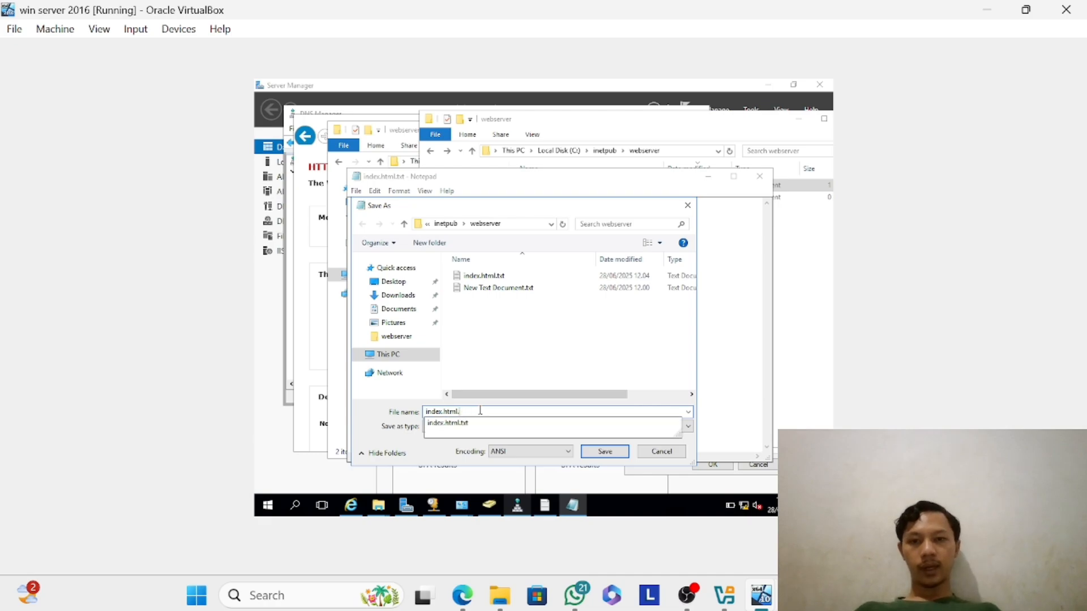
left_click(688, 416)
left_click(687, 418)
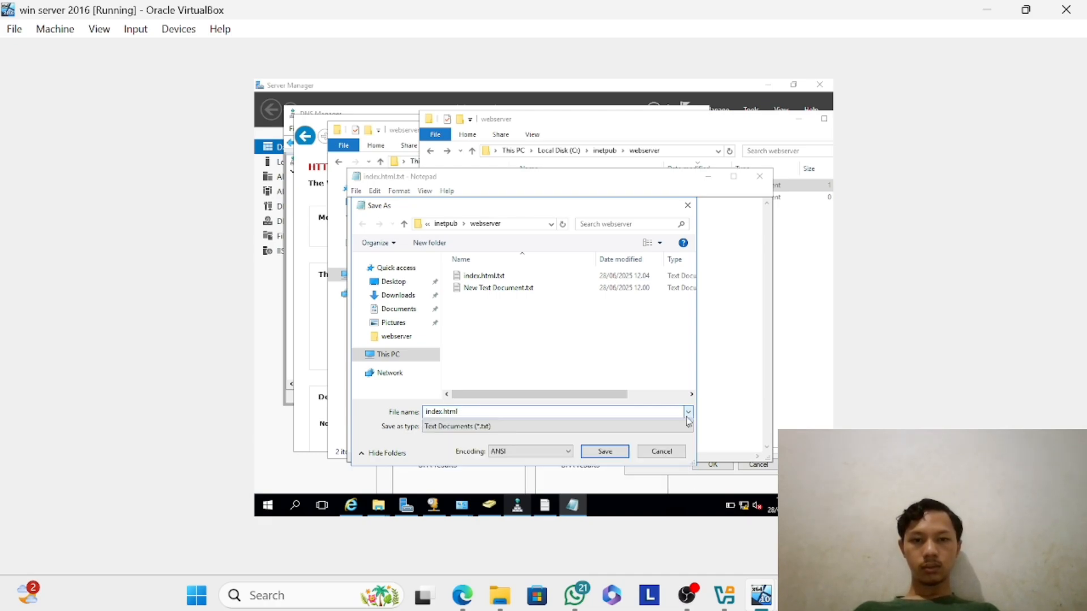
left_click(682, 426)
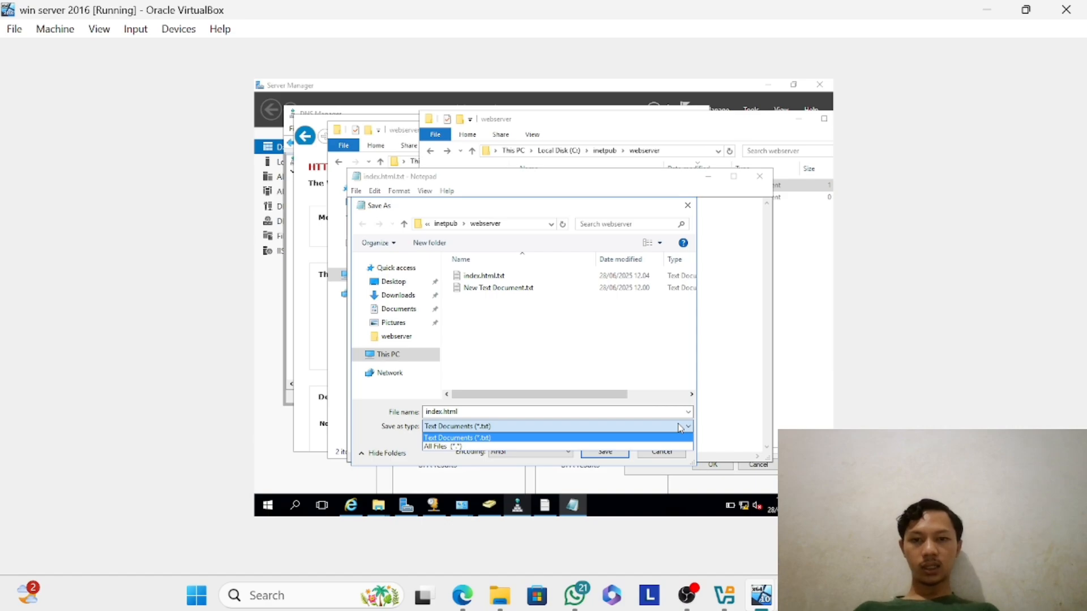
left_click(628, 446)
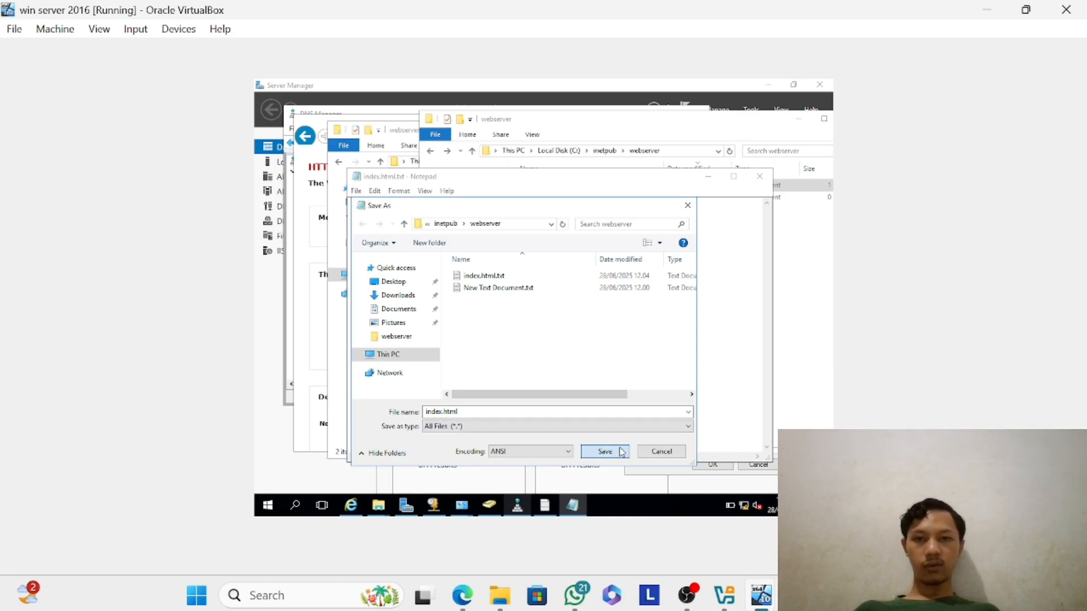
left_click(627, 450)
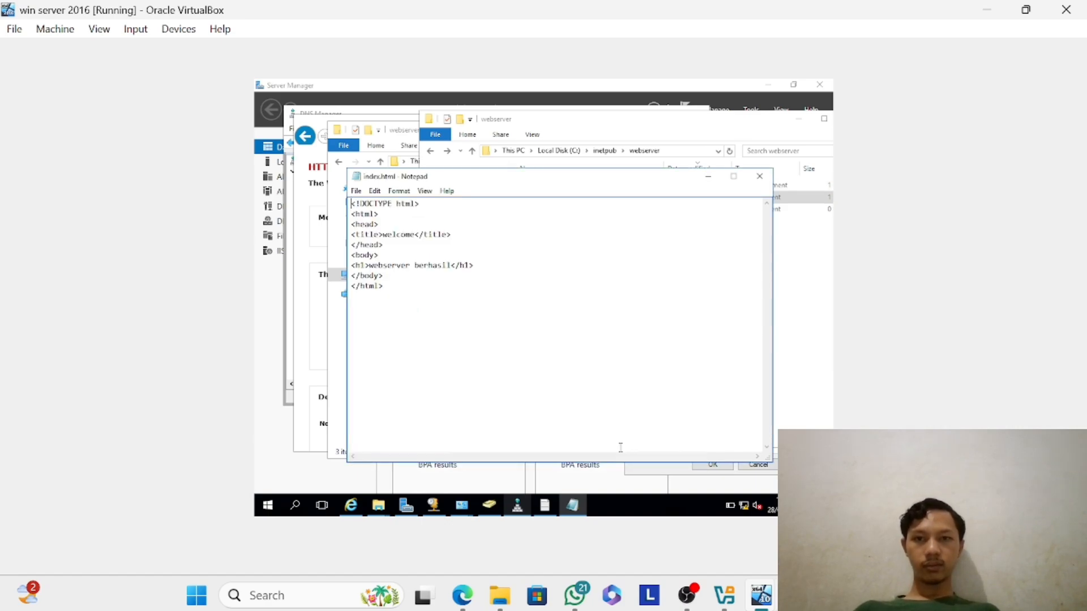
left_click(765, 177)
left_click(686, 188)
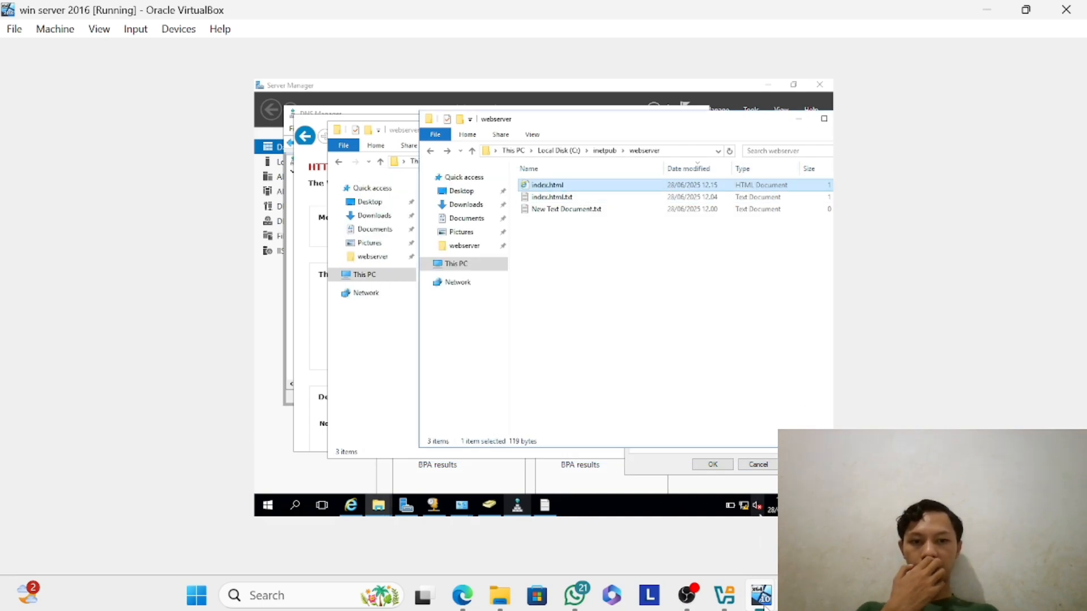
mouse_move(764, 604)
left_click(686, 522)
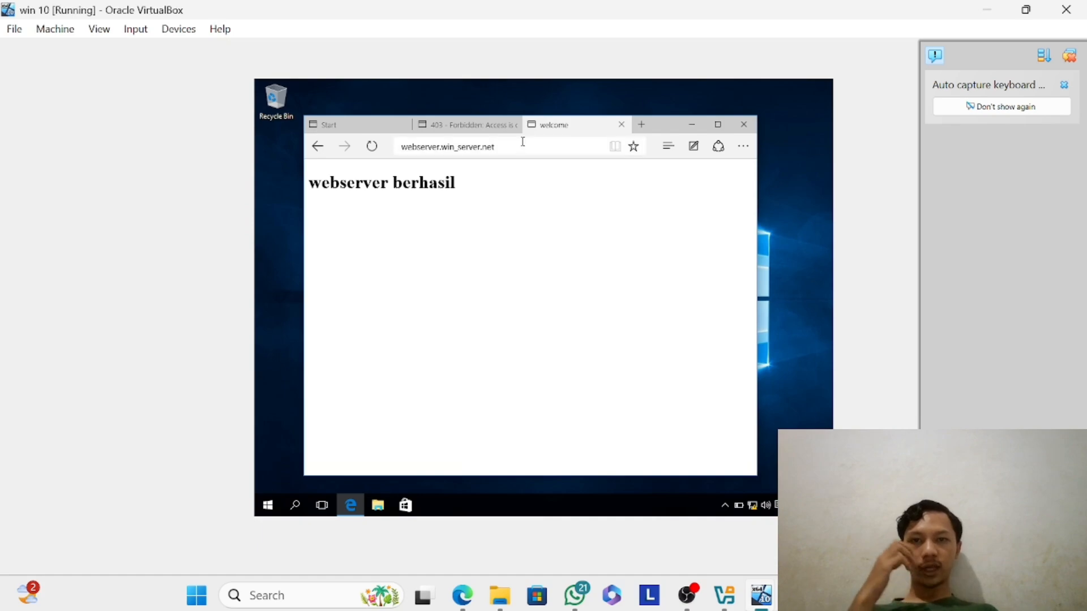
left_click(495, 145)
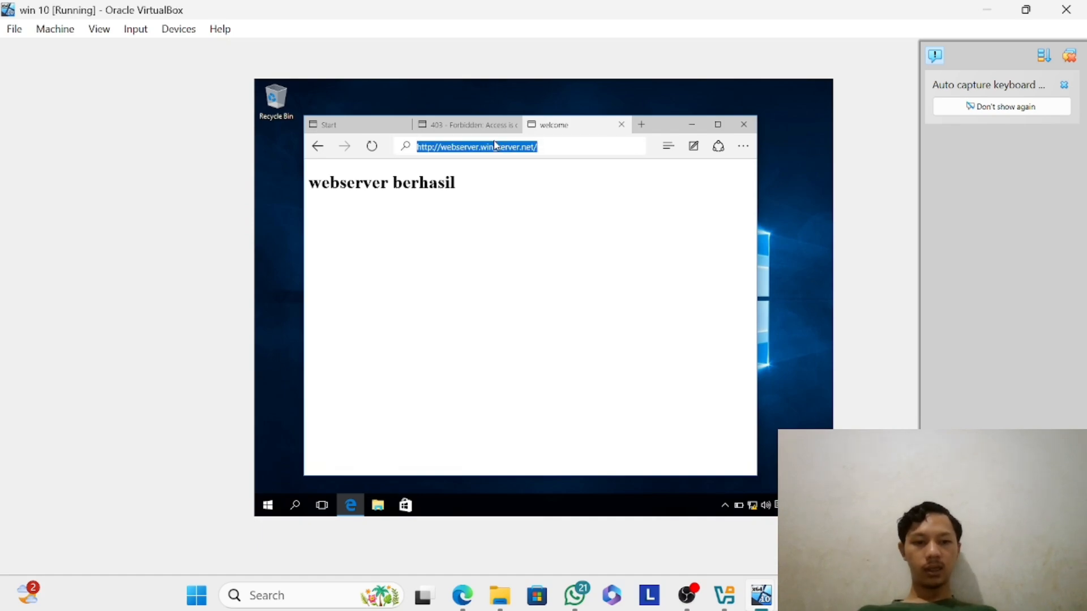
key("Return")
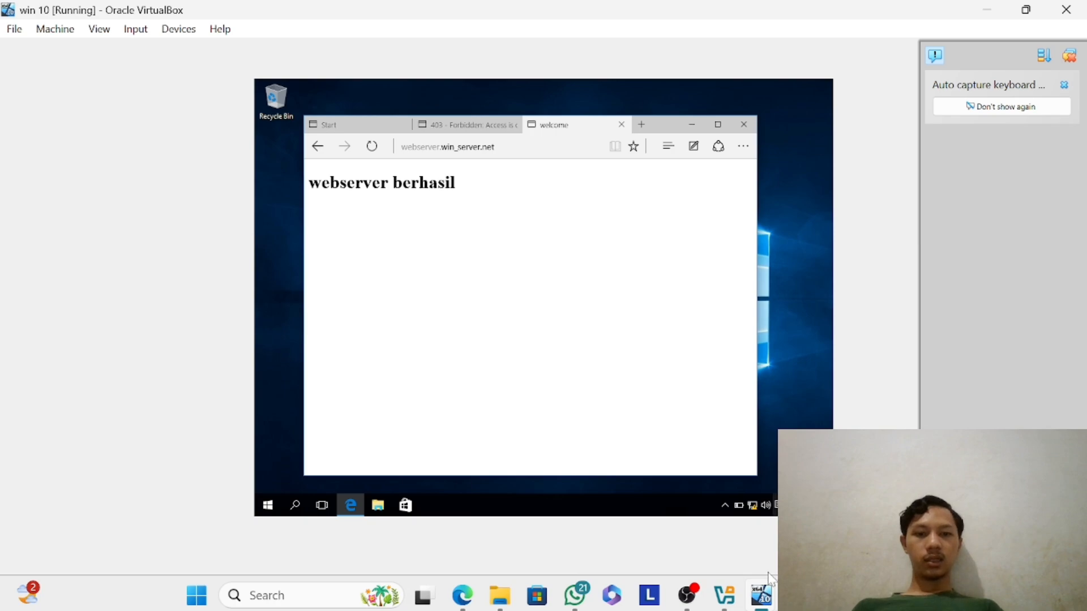
Switch to the win server 2016 virtual machine and advance the Add Roles and Features Wizard to role selection, keeping the default installation type and destination server.
mouse_move(764, 596)
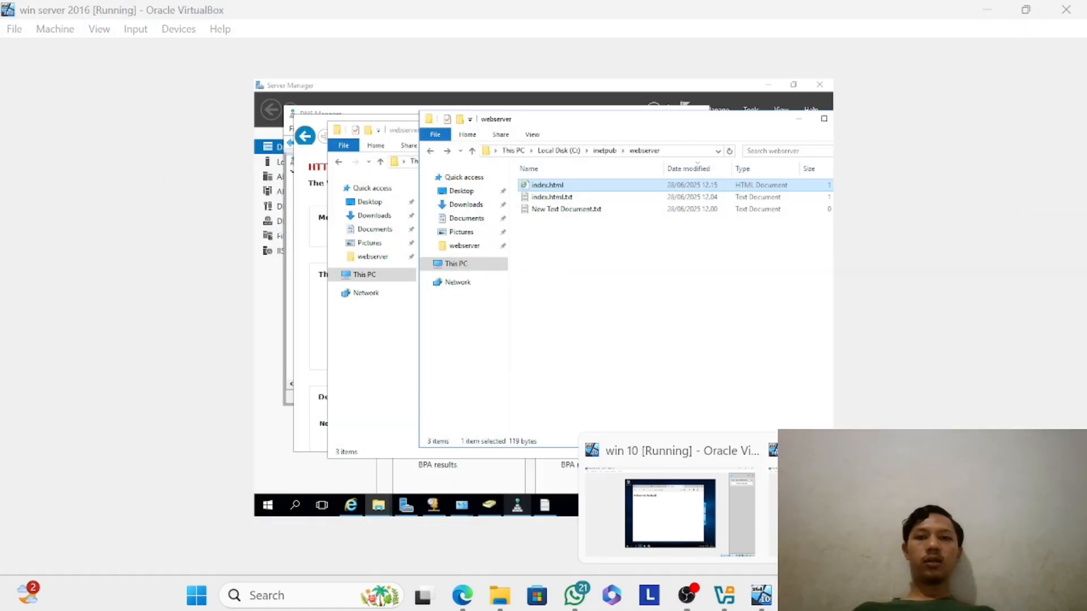
left_click(771, 513)
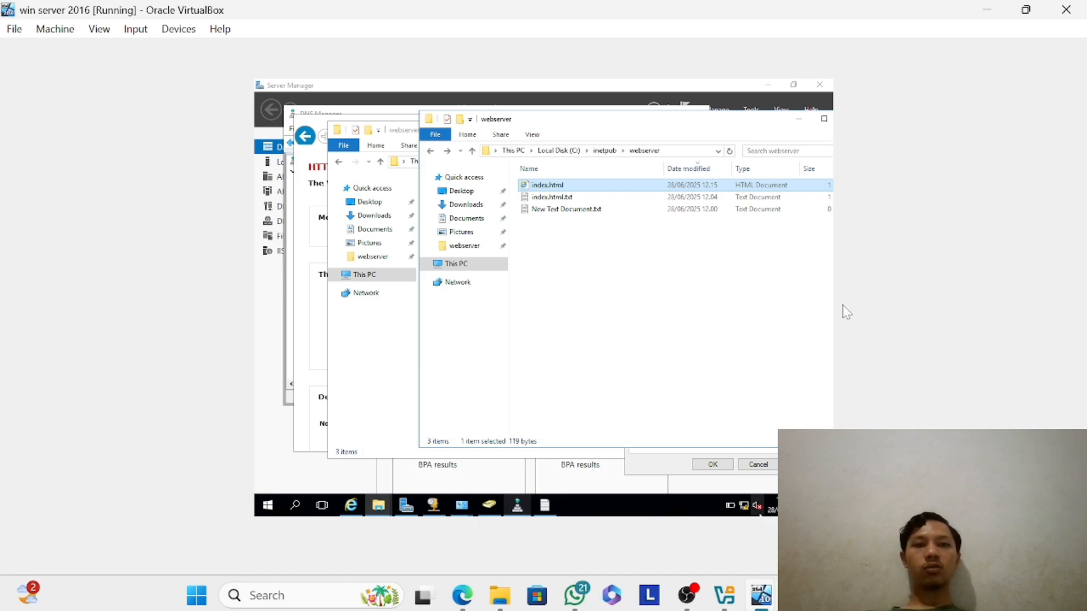
left_click(768, 111)
left_click(715, 113)
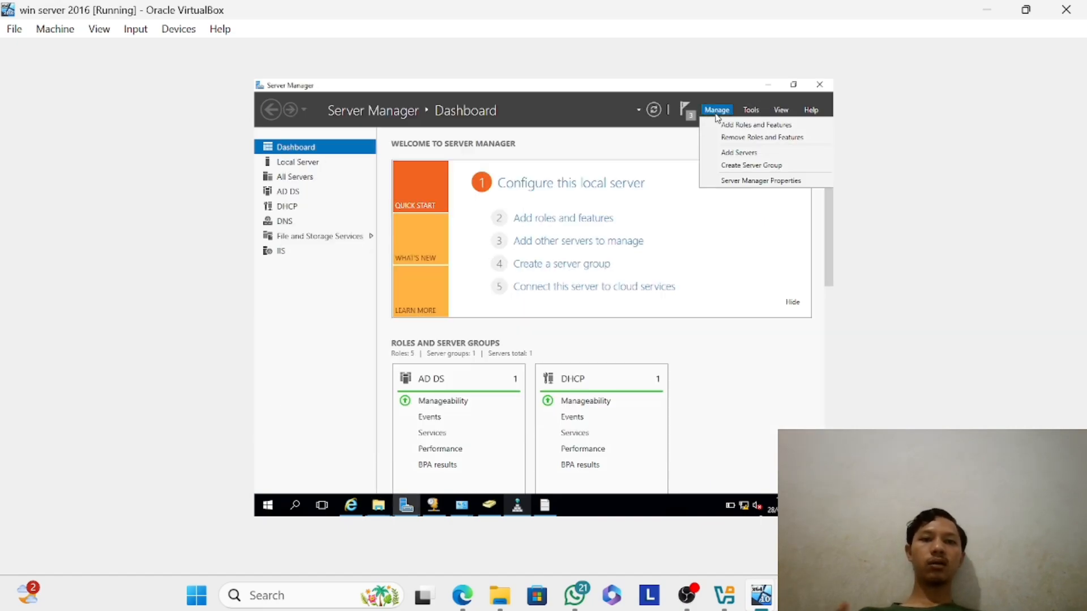
left_click(731, 126)
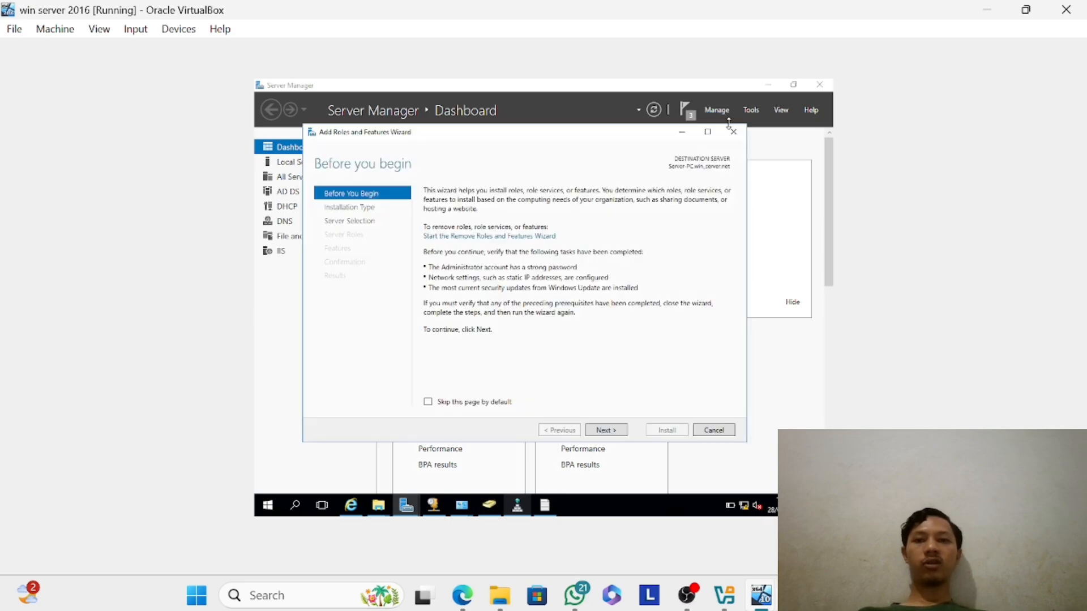
left_click(605, 431)
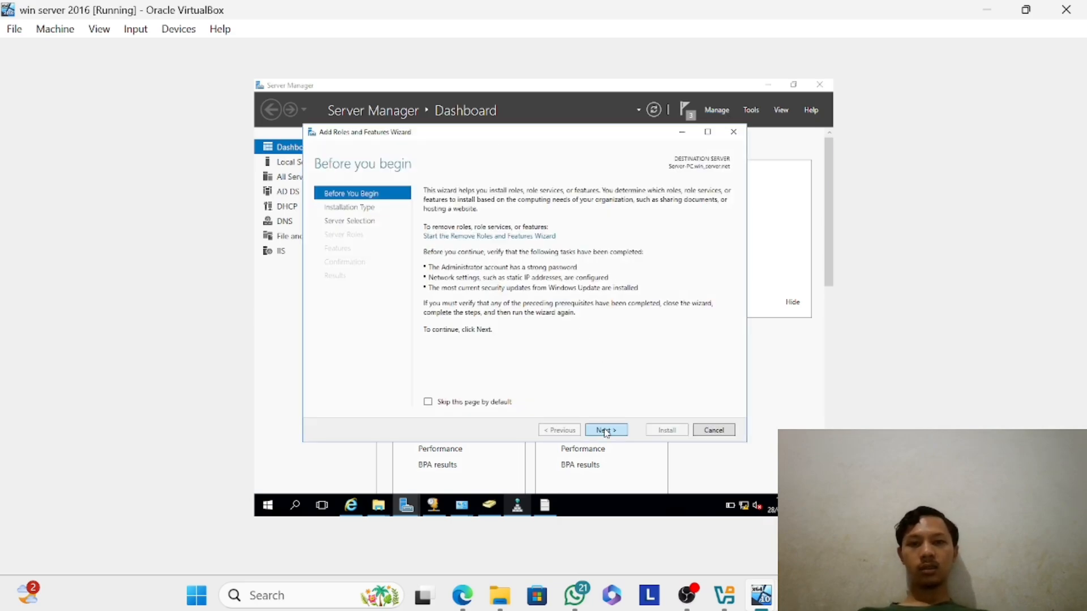
left_click(605, 432)
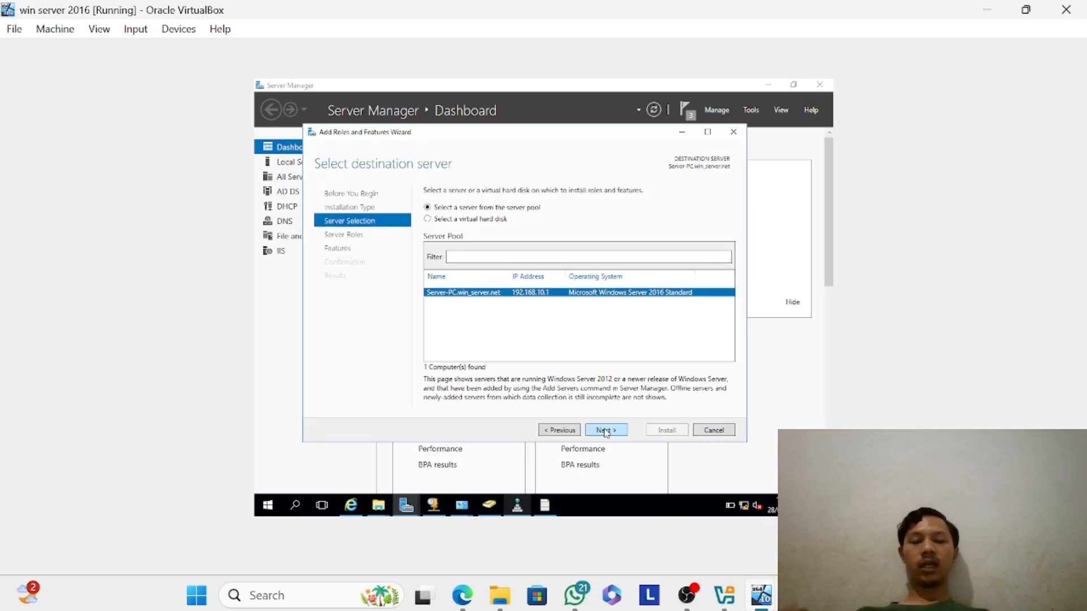
left_click(606, 431)
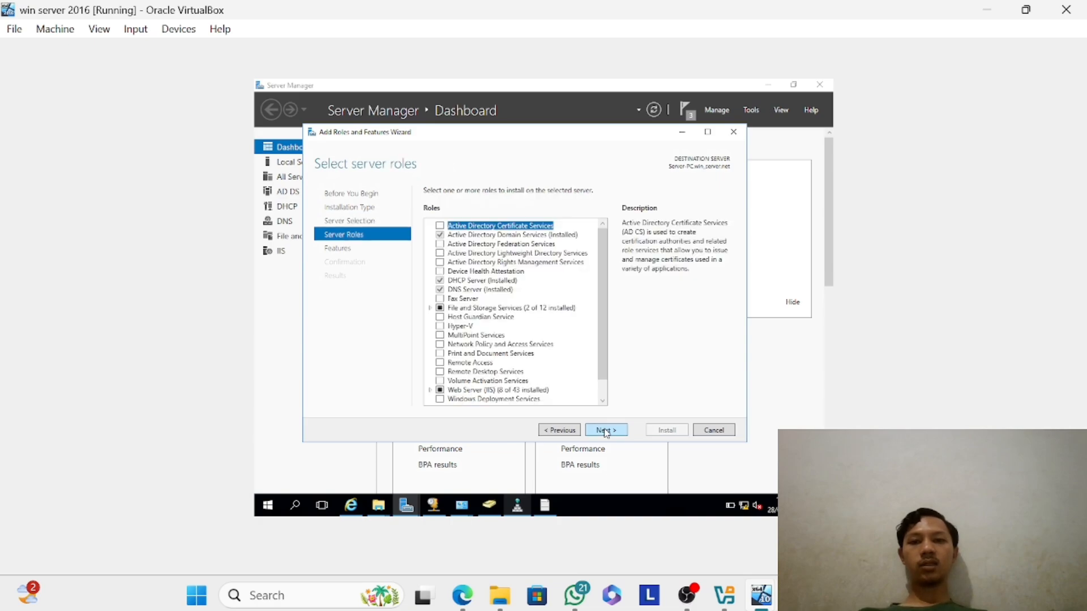
Select DFS Namespaces under File and iSCSI Services for installation, including its required management tools.
left_click(432, 308)
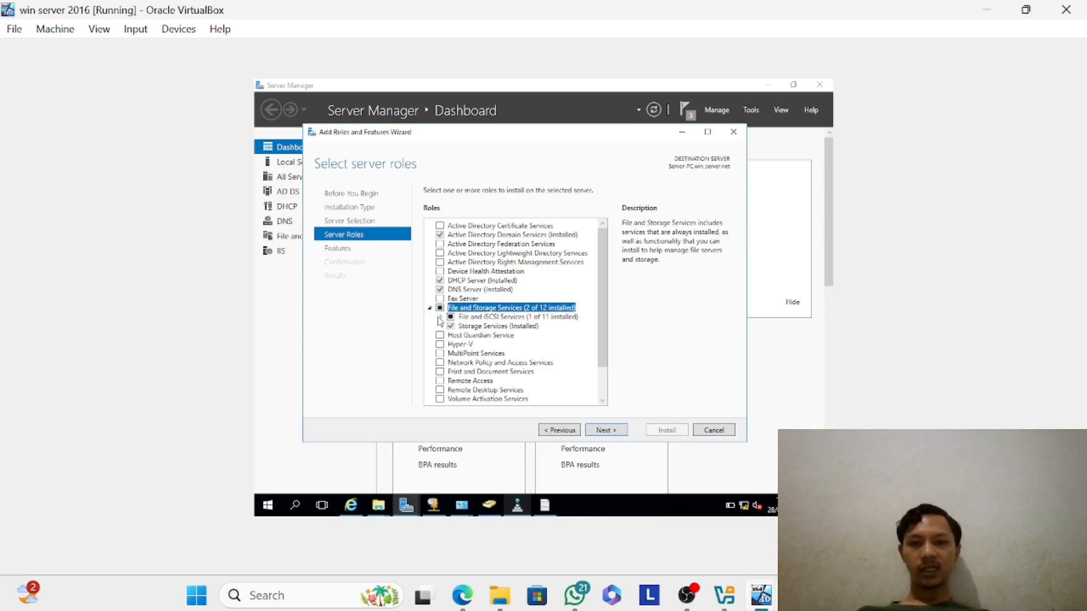
left_click(440, 319)
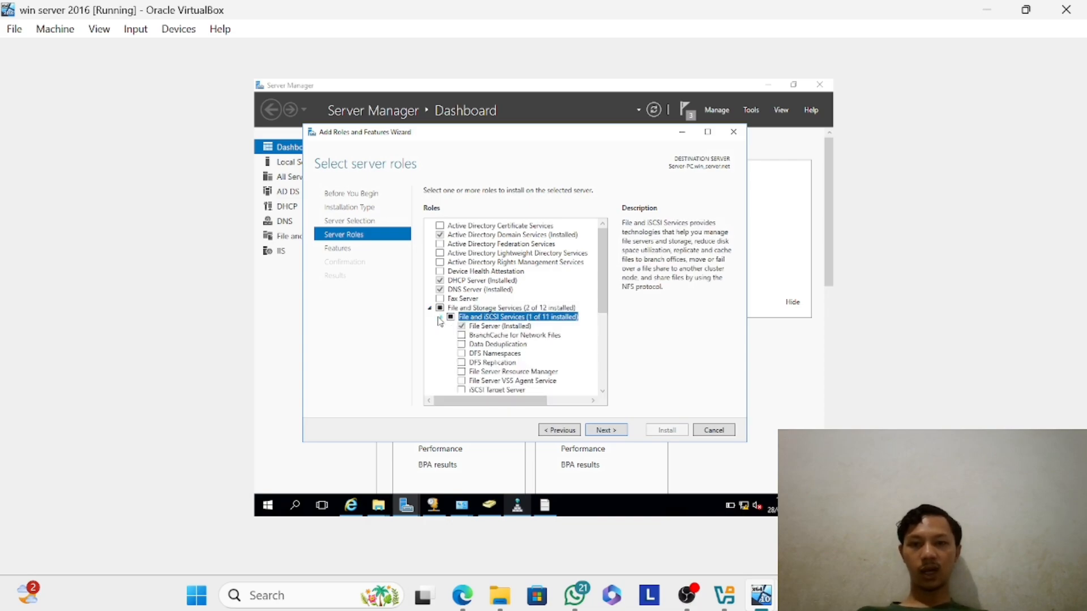
left_click(461, 354)
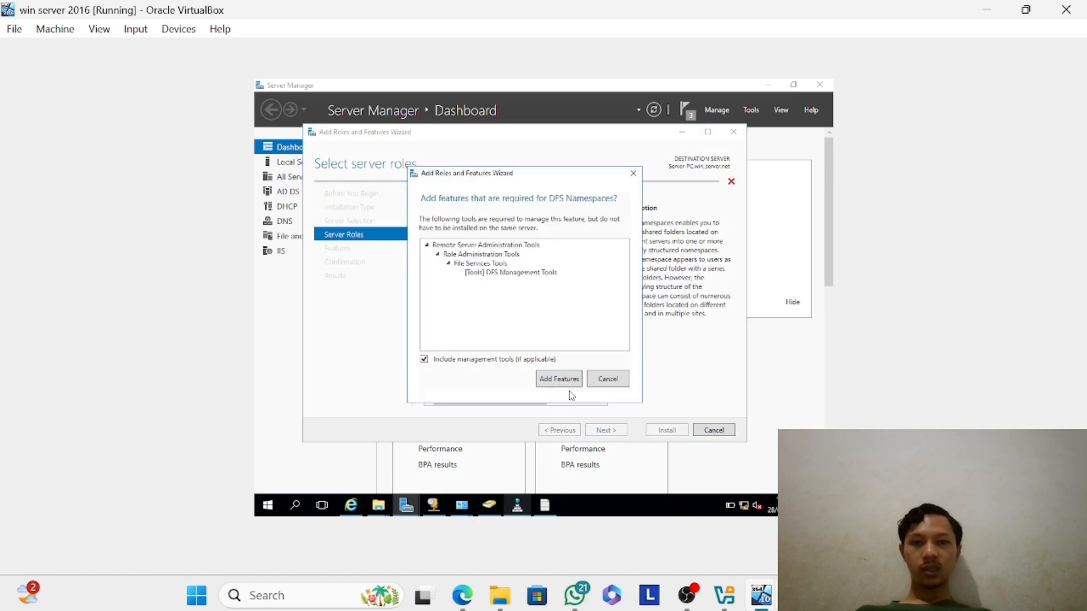
left_click(567, 378)
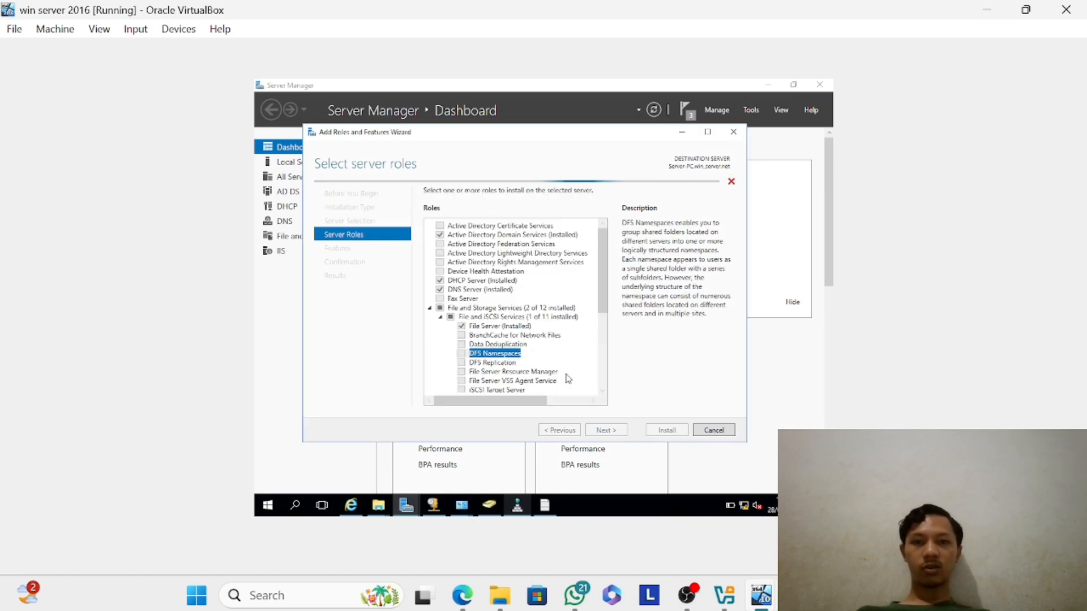
Keep the default features, install the DFS Namespaces role service, and close the wizard when the installation is done.
left_click(614, 432)
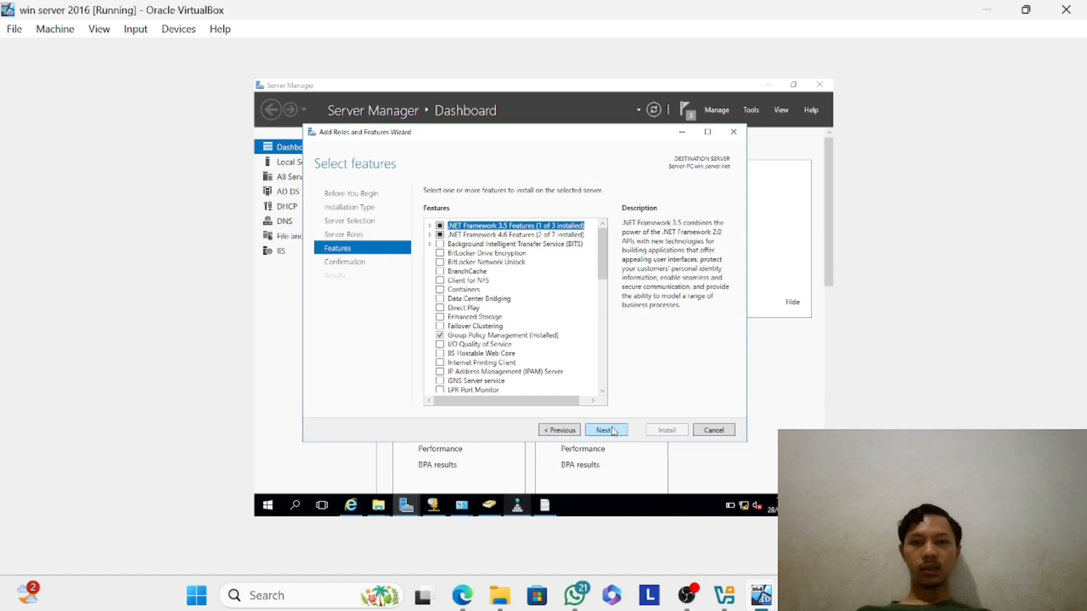
left_click(614, 431)
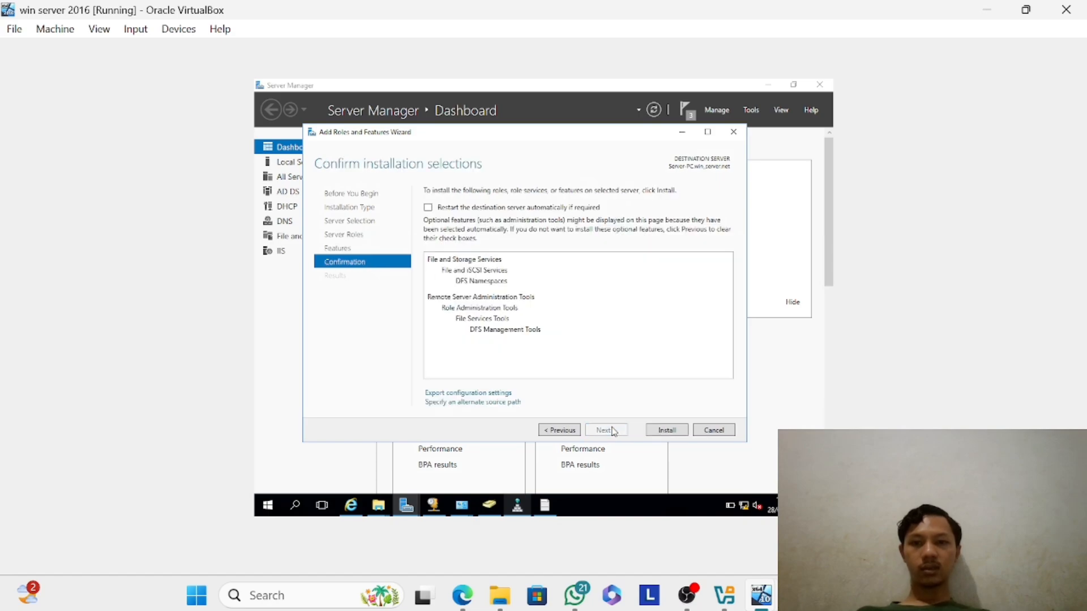
left_click(663, 433)
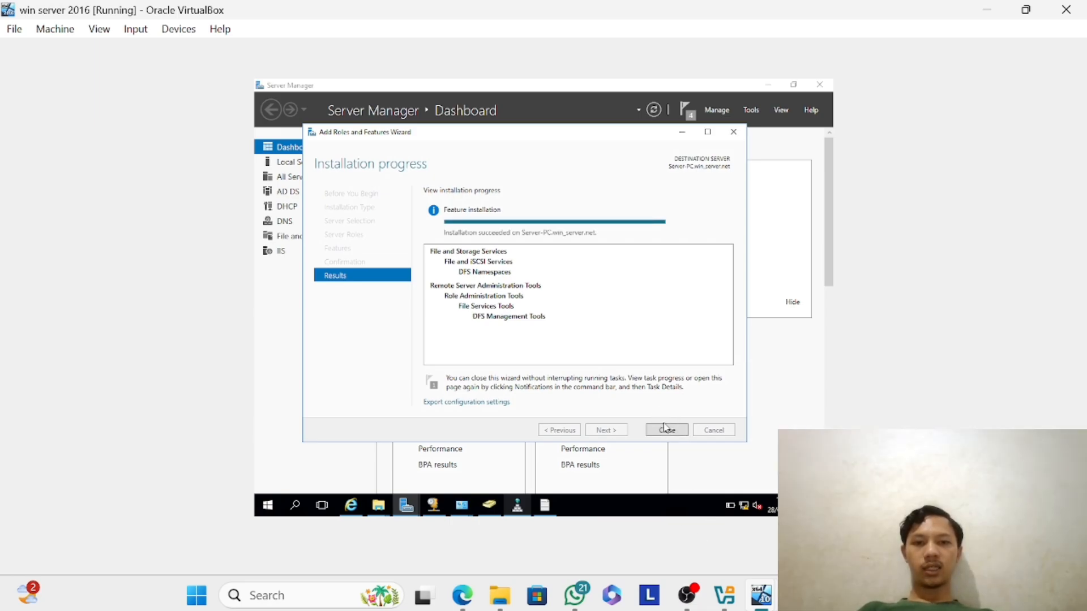
left_click(662, 432)
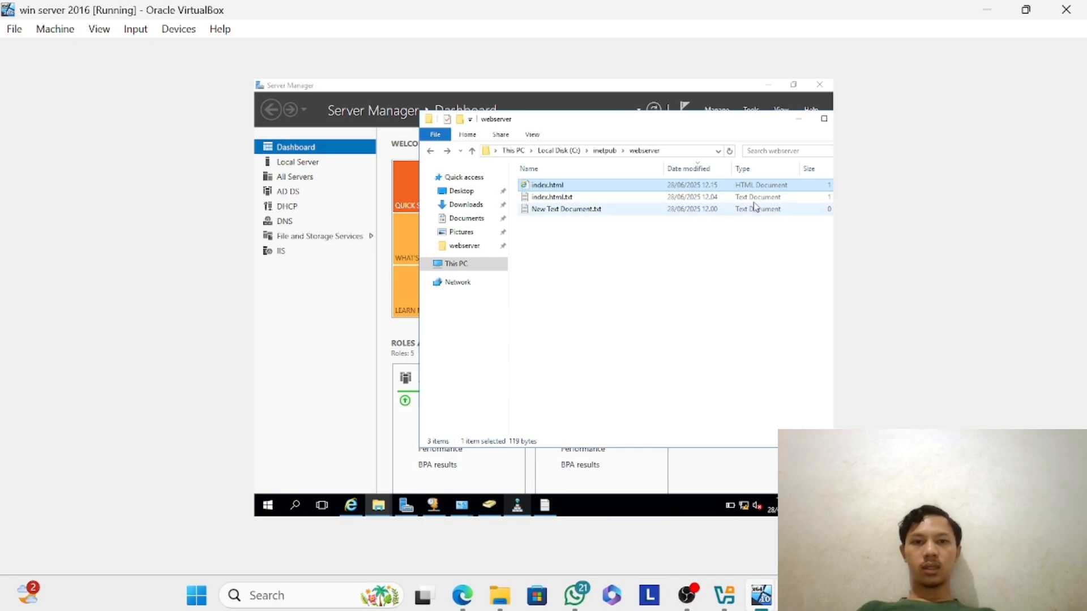
Minimize the webserver folder window and open the Namespaces node in DFS Management.
left_click(799, 120)
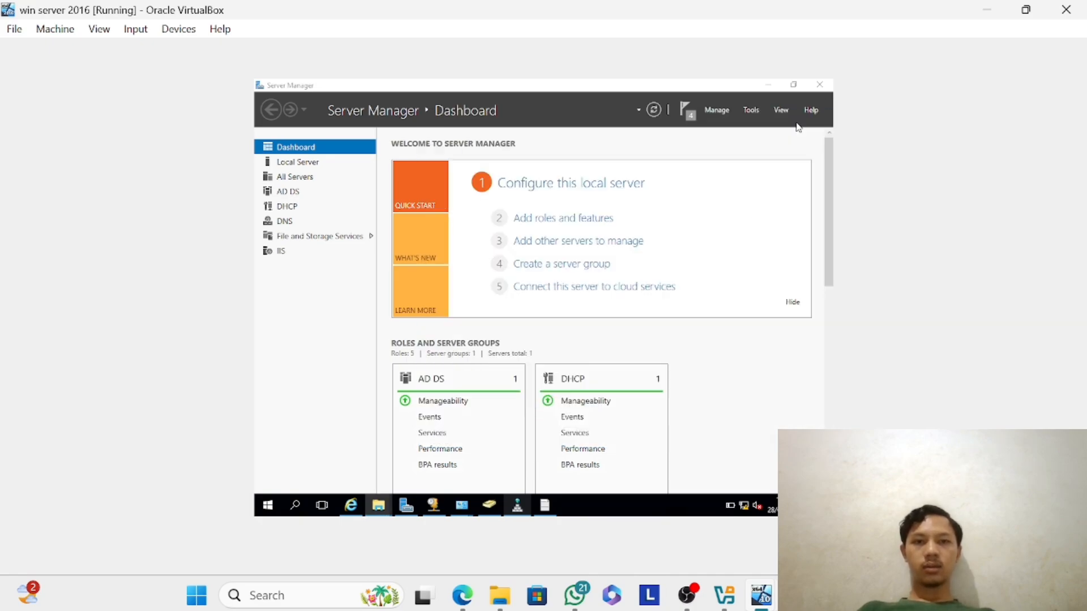
left_click(755, 109)
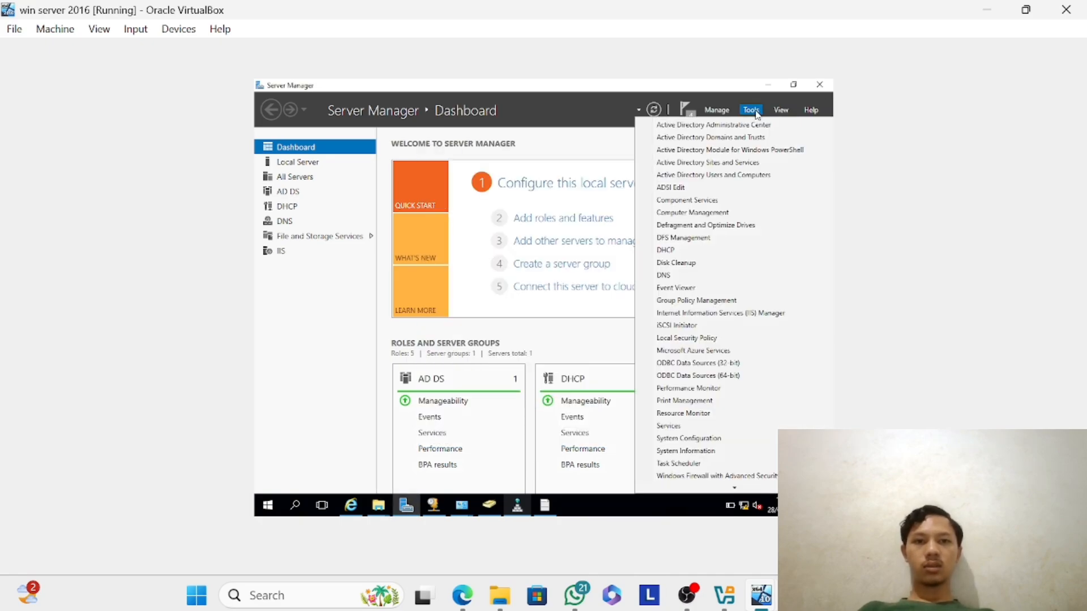
left_click(696, 236)
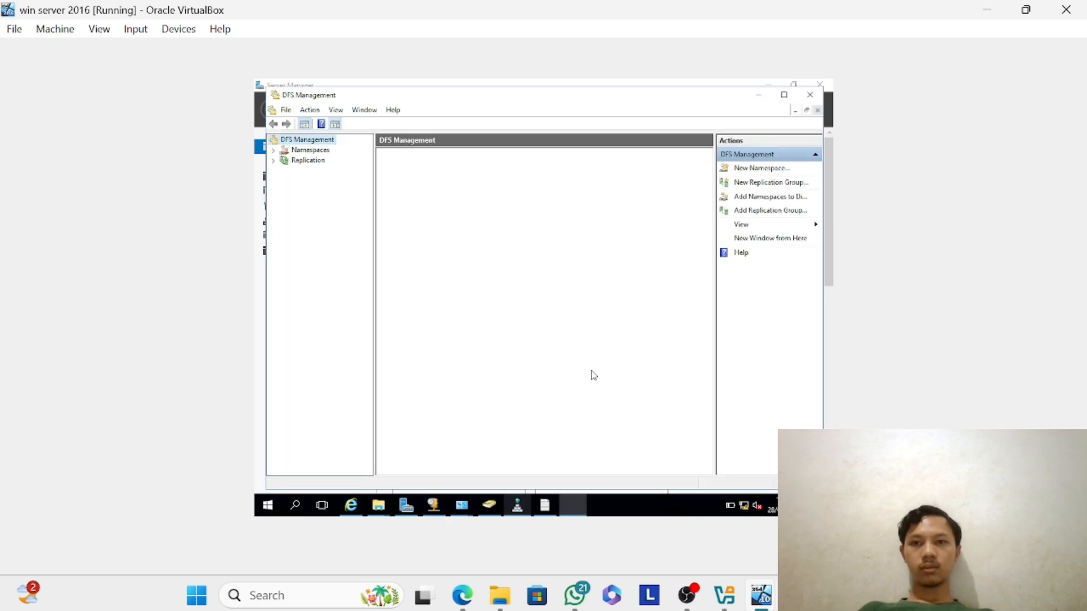
left_click(324, 152)
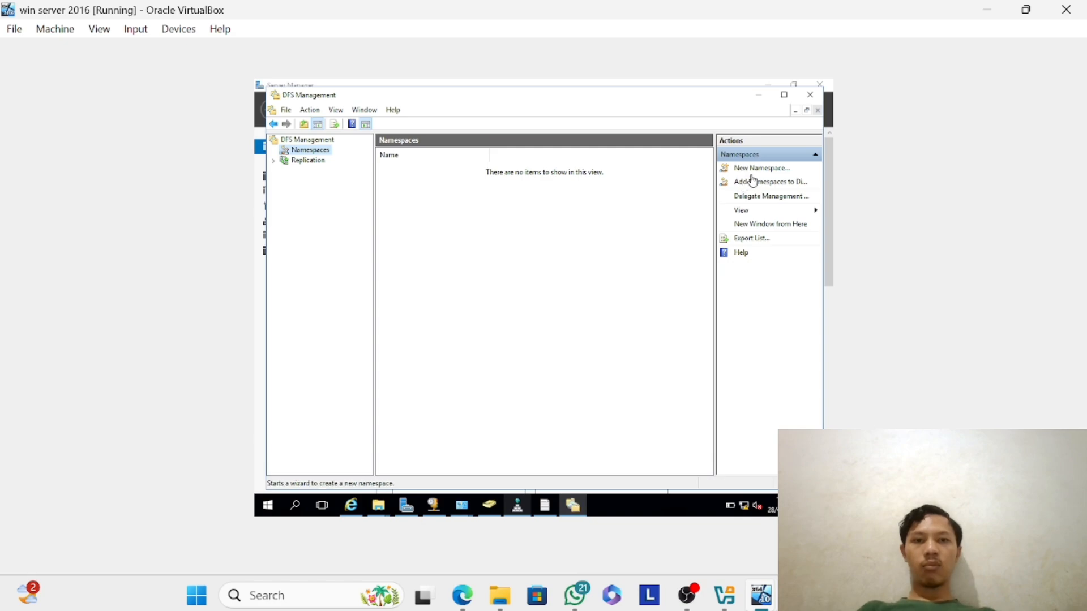
Start a new namespace and set Server-PC as the server that hosts it.
left_click(760, 172)
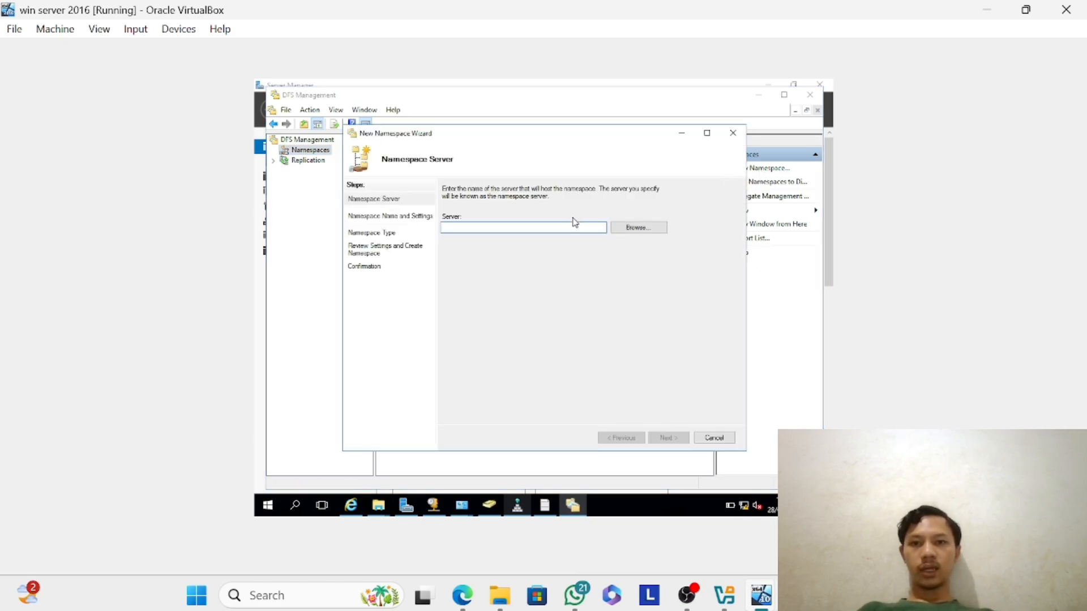
type("Se")
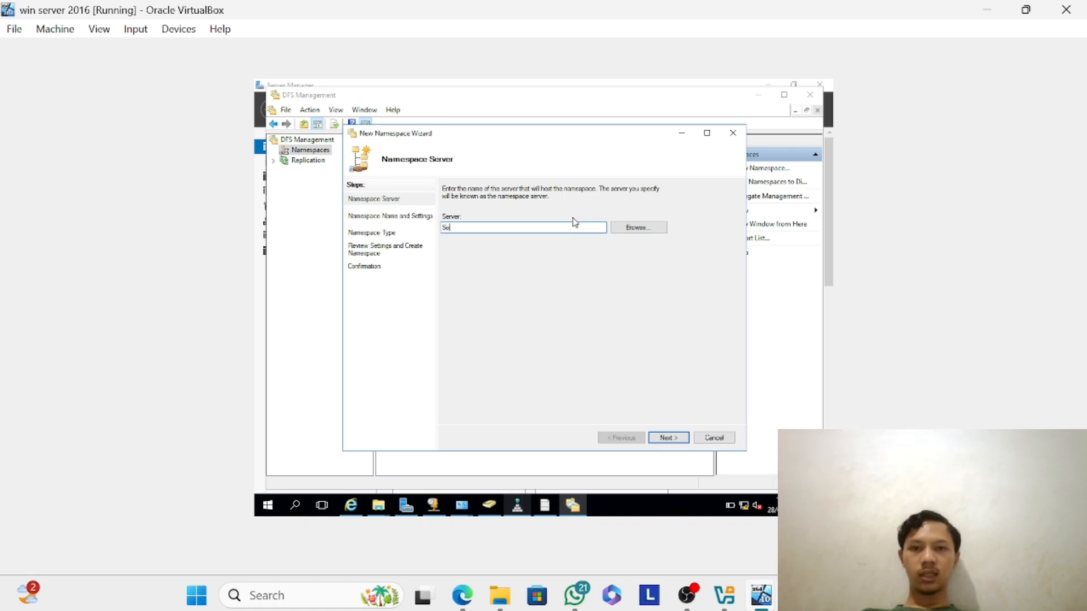
type("rver")
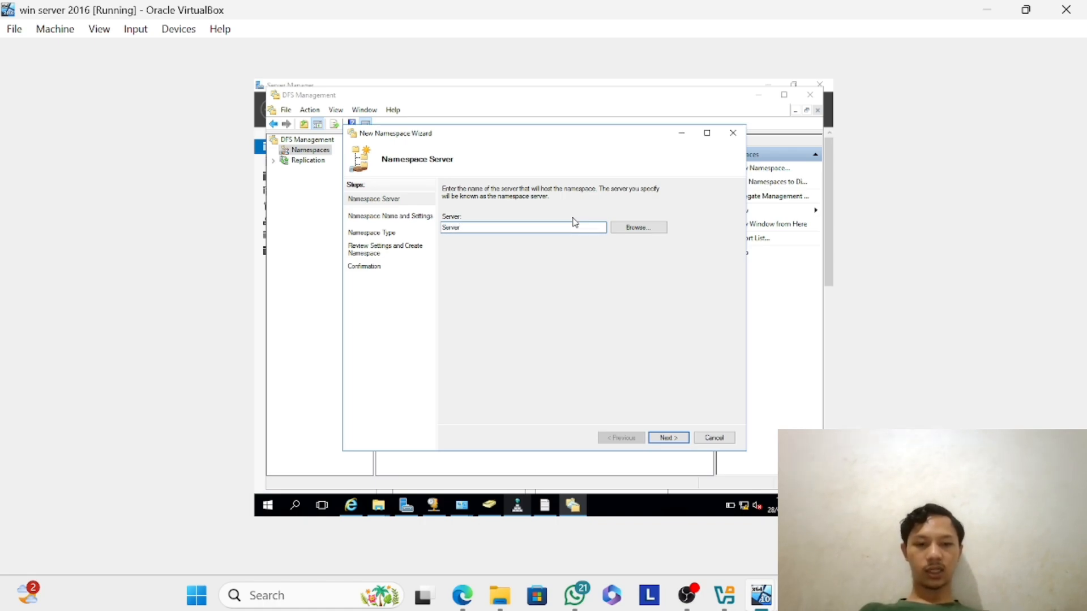
type("-FC")
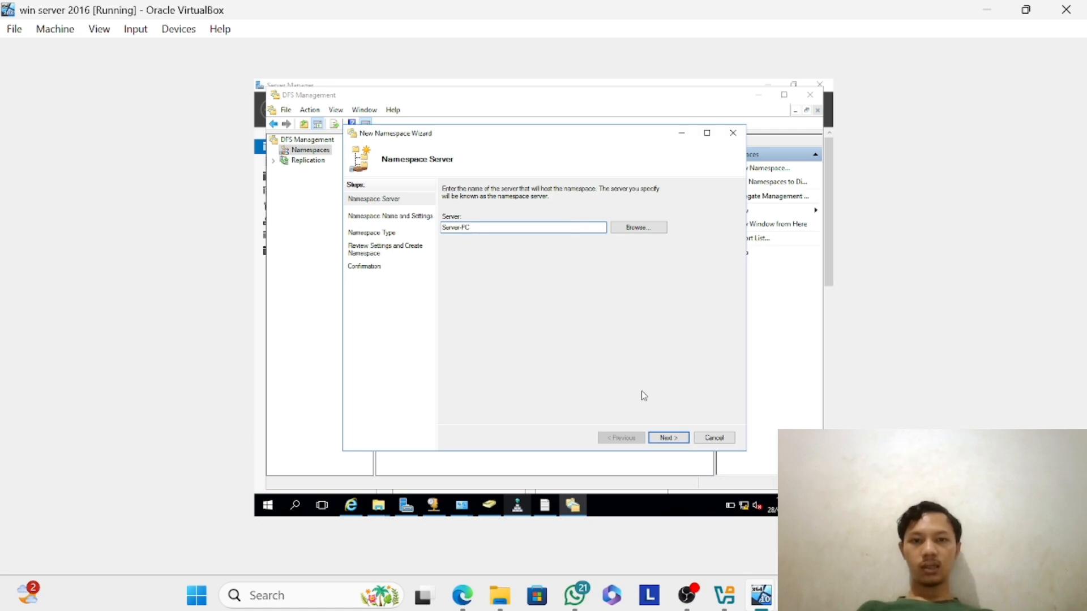
left_click(666, 439)
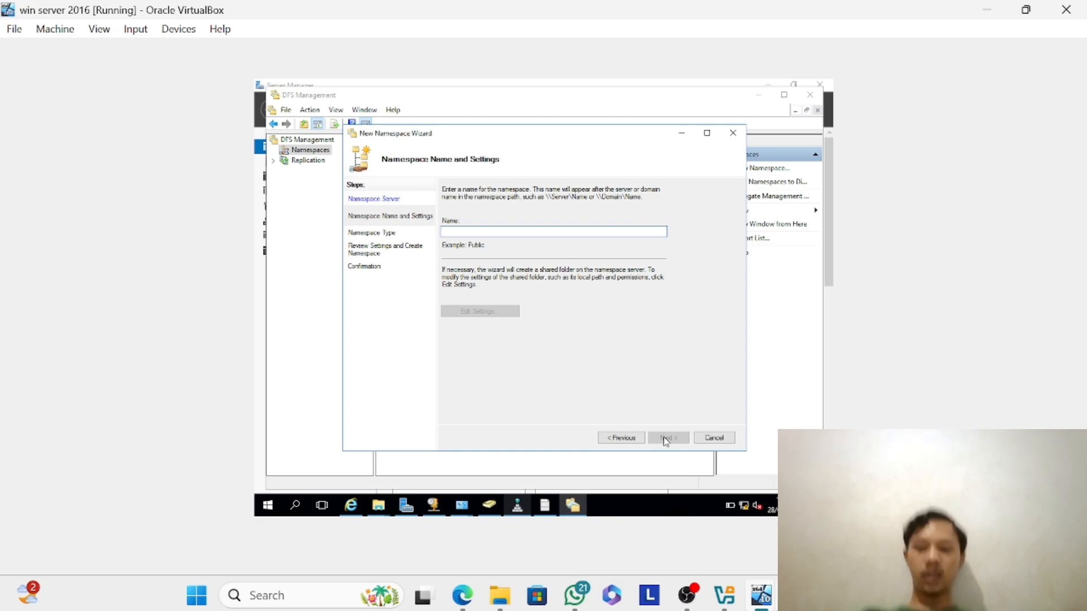
Name the namespace Sharing DFS and give administrators full access and other users read and write permissions on its shared folder.
type("Sharing")
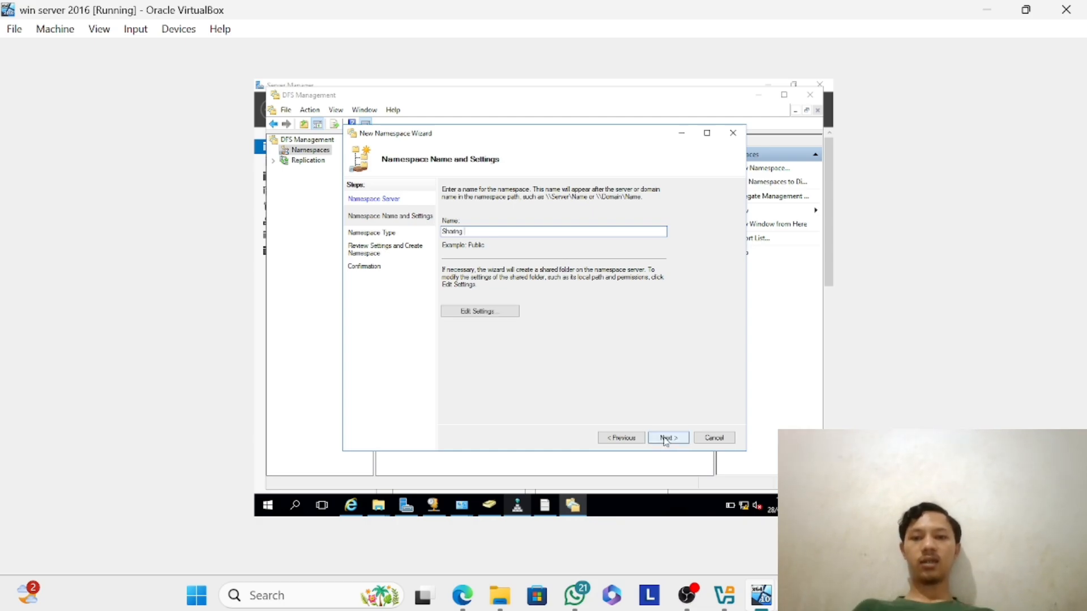
type(" DFS")
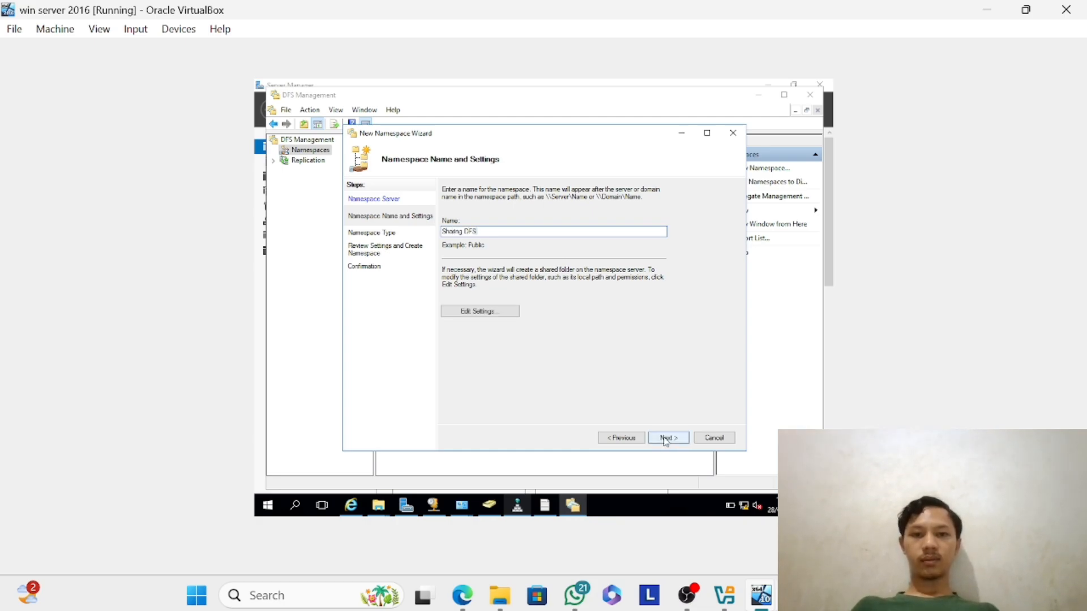
left_click(496, 313)
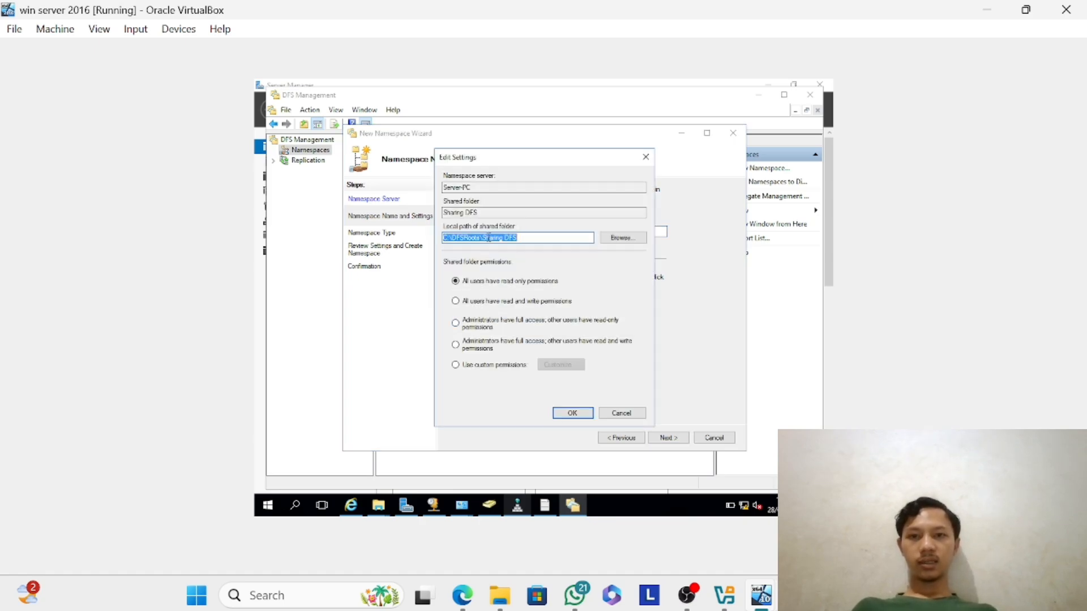
left_click(518, 238)
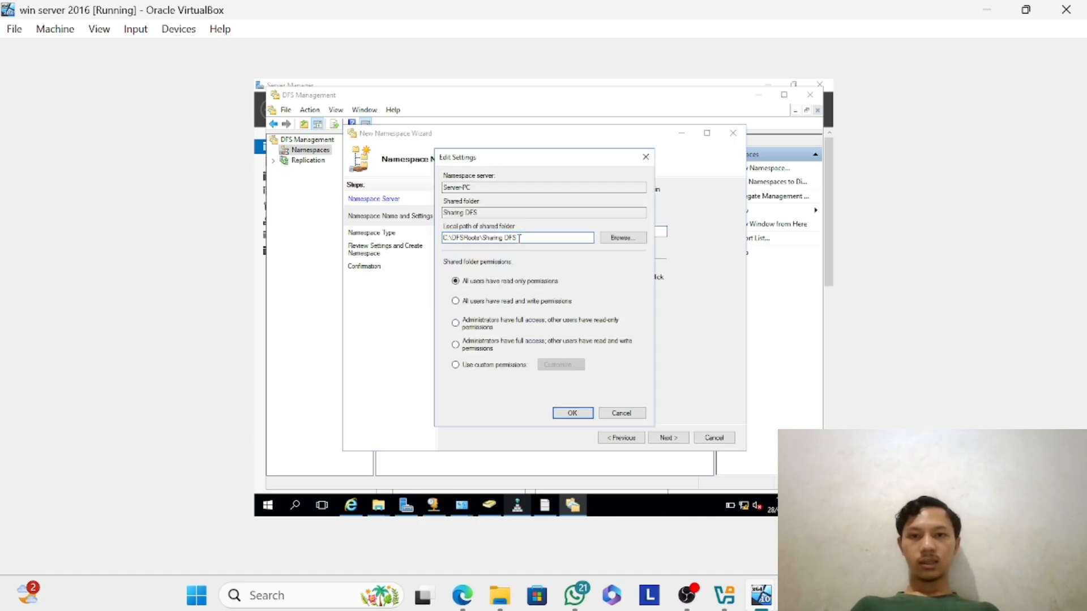
left_click(462, 328)
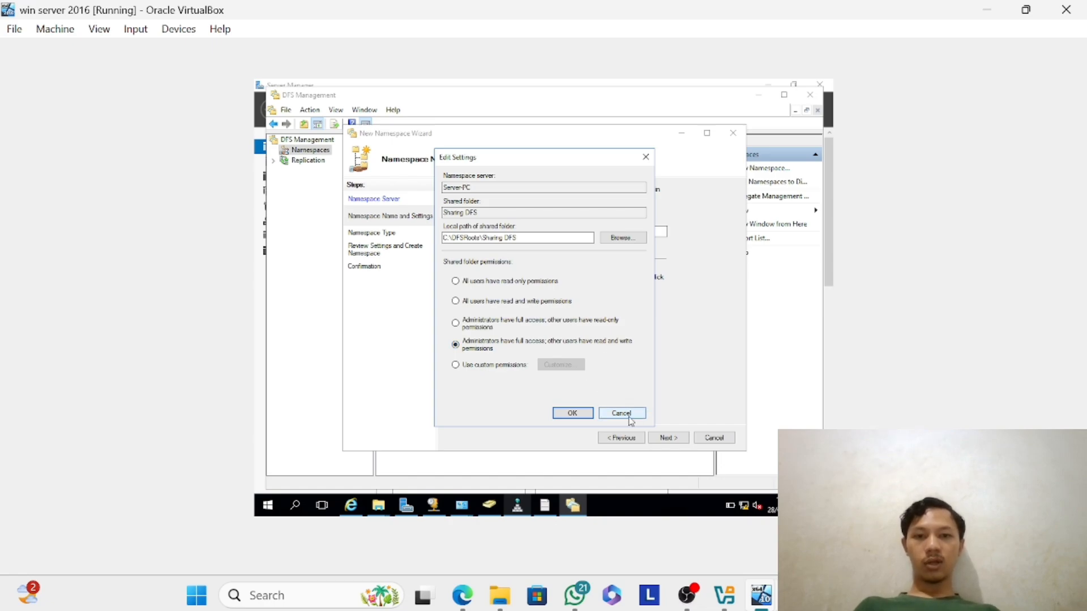
left_click(571, 413)
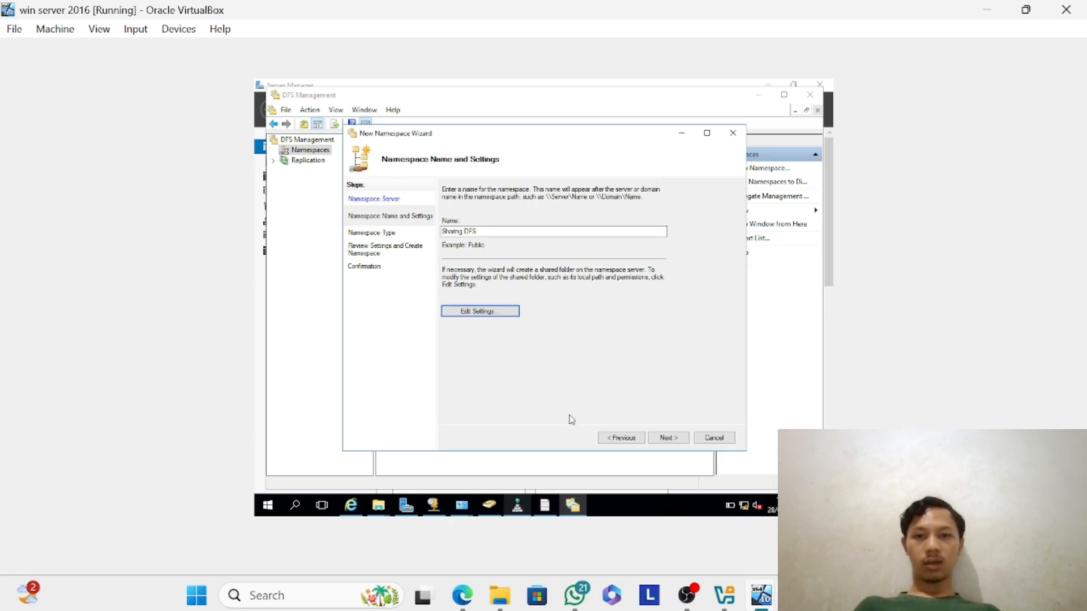
Keep the domain-based type with Windows Server 2008 mode, create the namespace, and close the wizard.
left_click(655, 439)
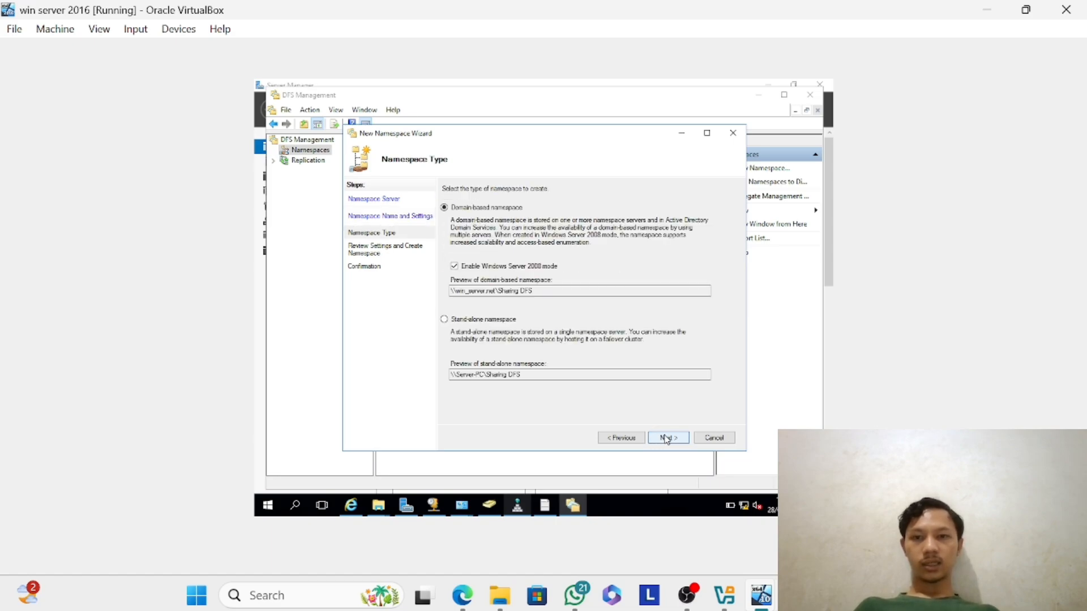
left_click(666, 439)
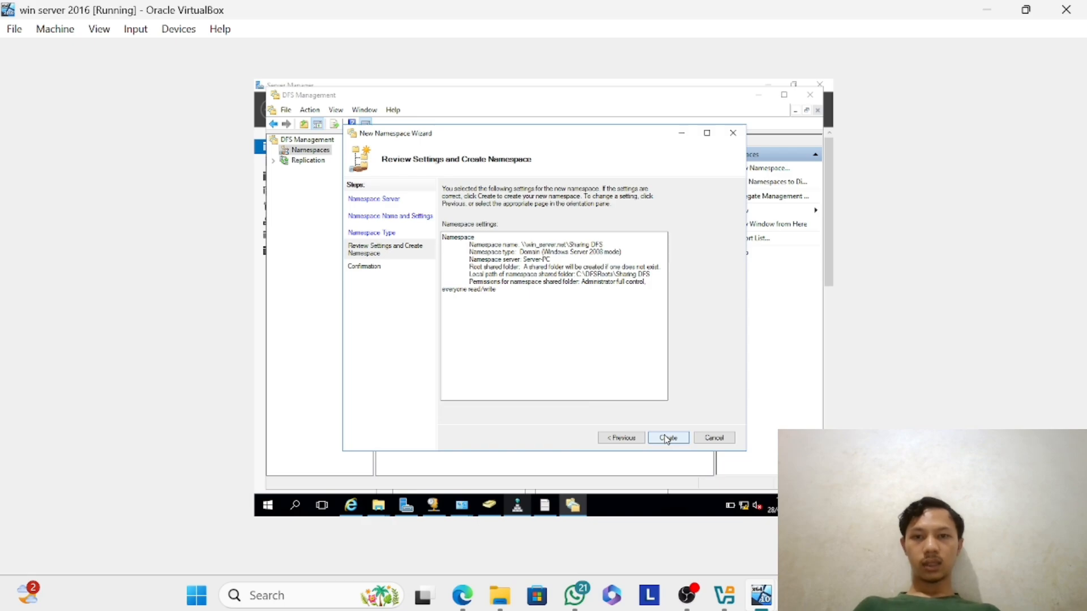
left_click(667, 439)
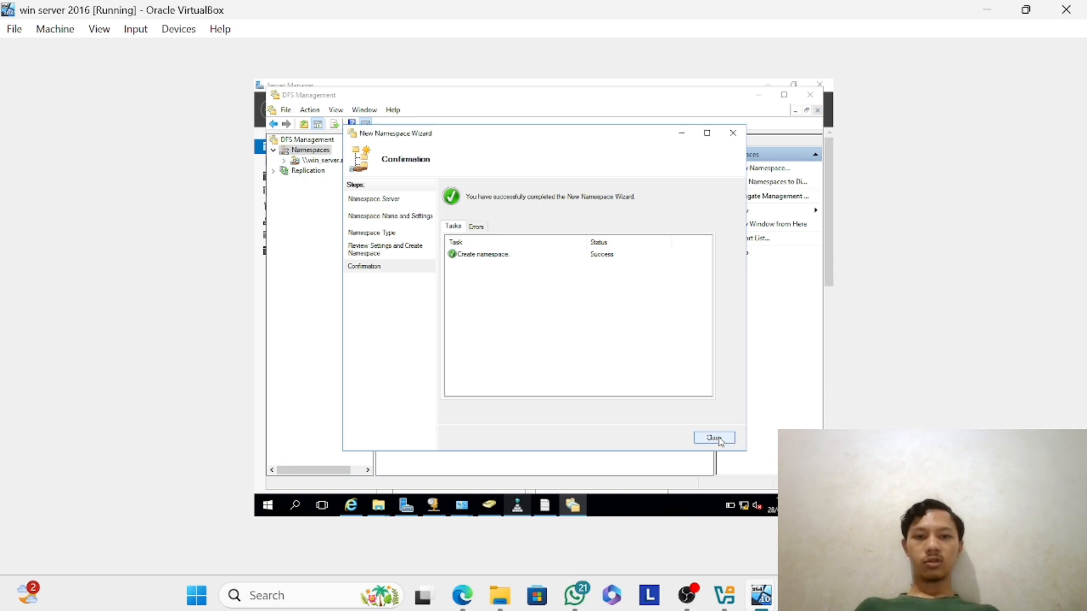
left_click(720, 440)
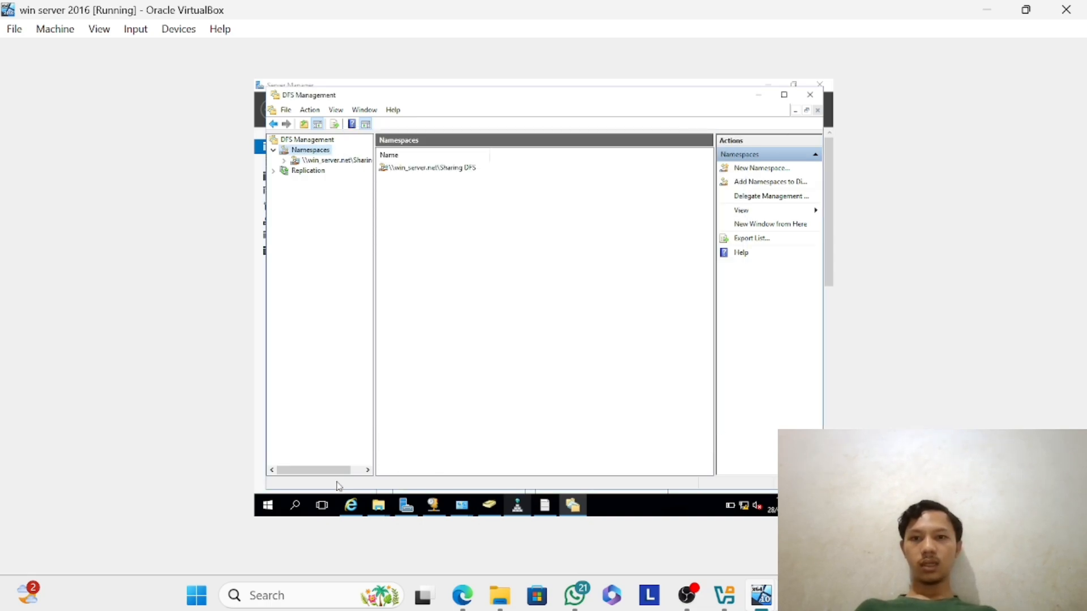
Open the network path \\win_server.net through the Run dialog and enter the Sharing DFS folder.
left_click(267, 505)
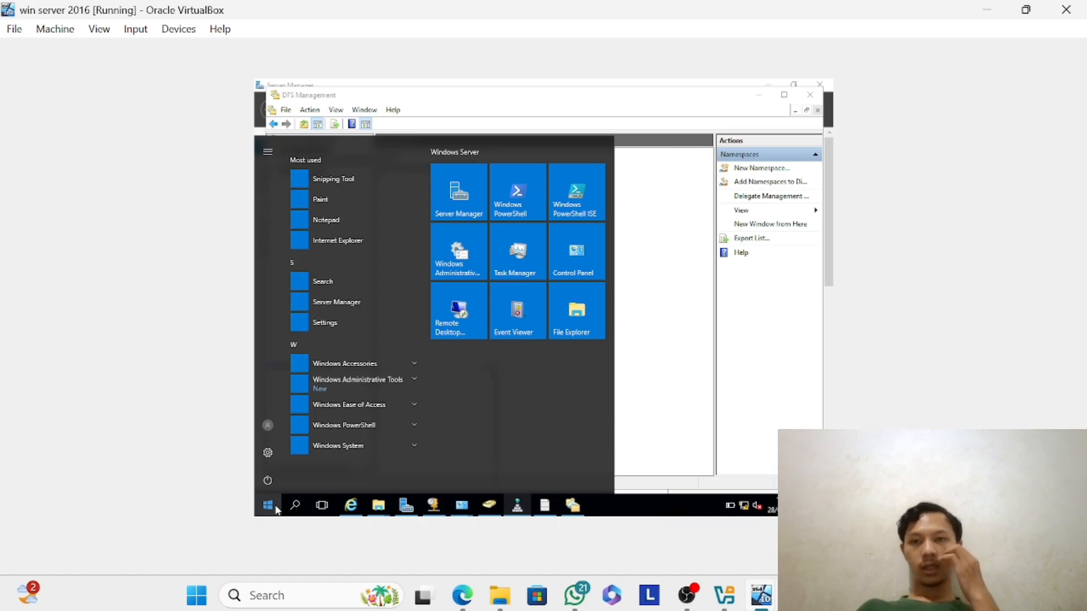
key("super+r")
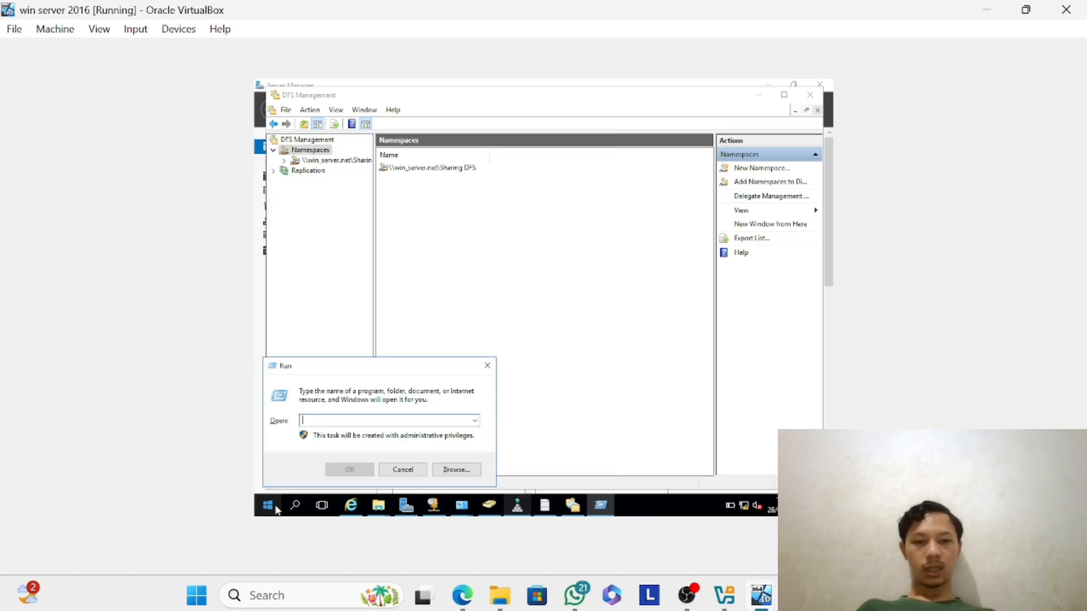
type("\\\\win_ser")
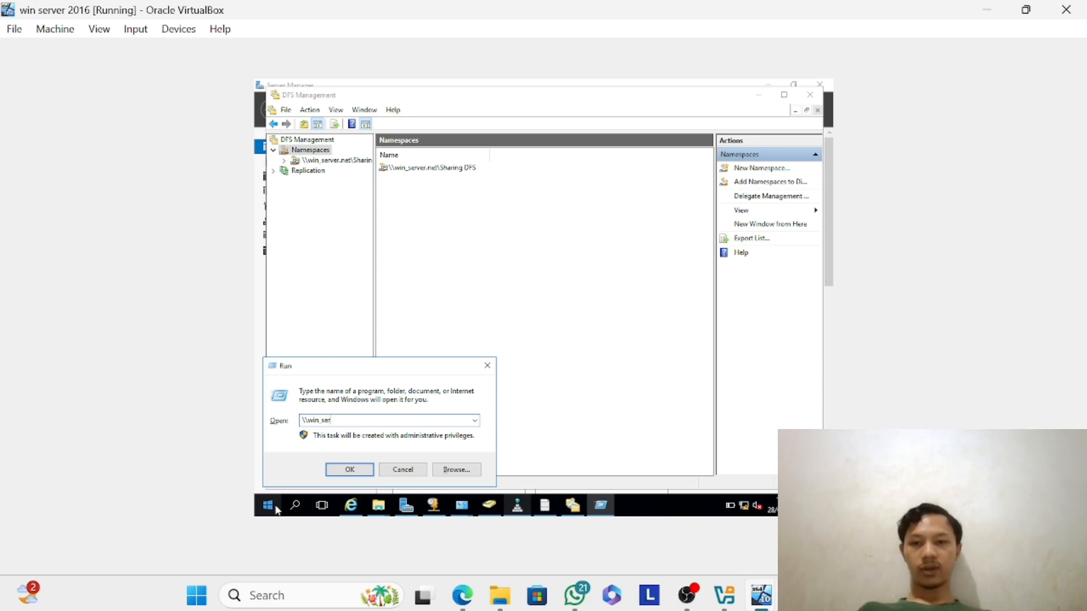
type("t")
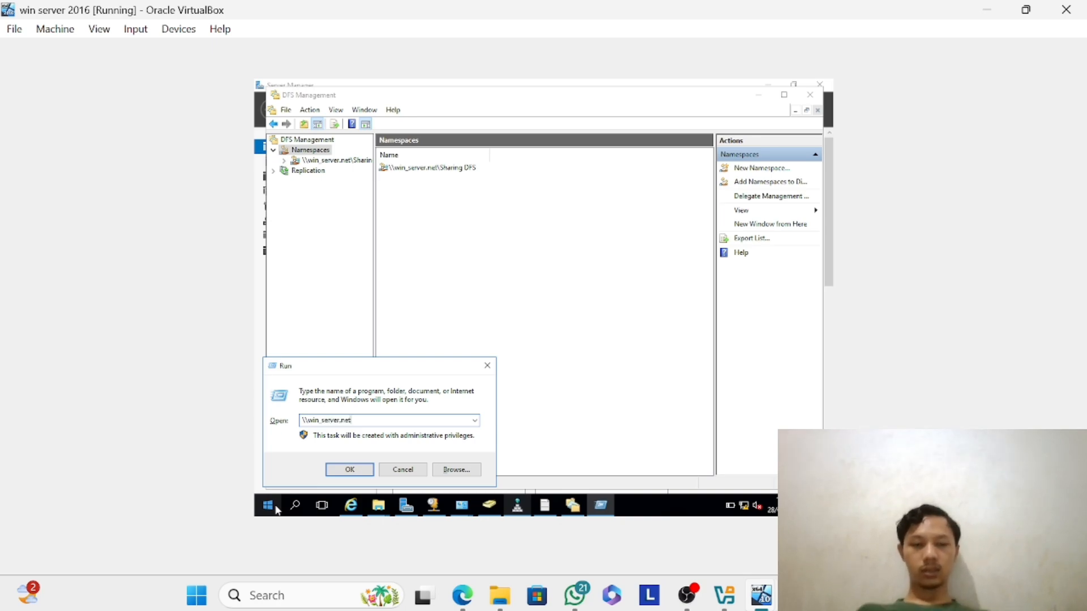
key("Return")
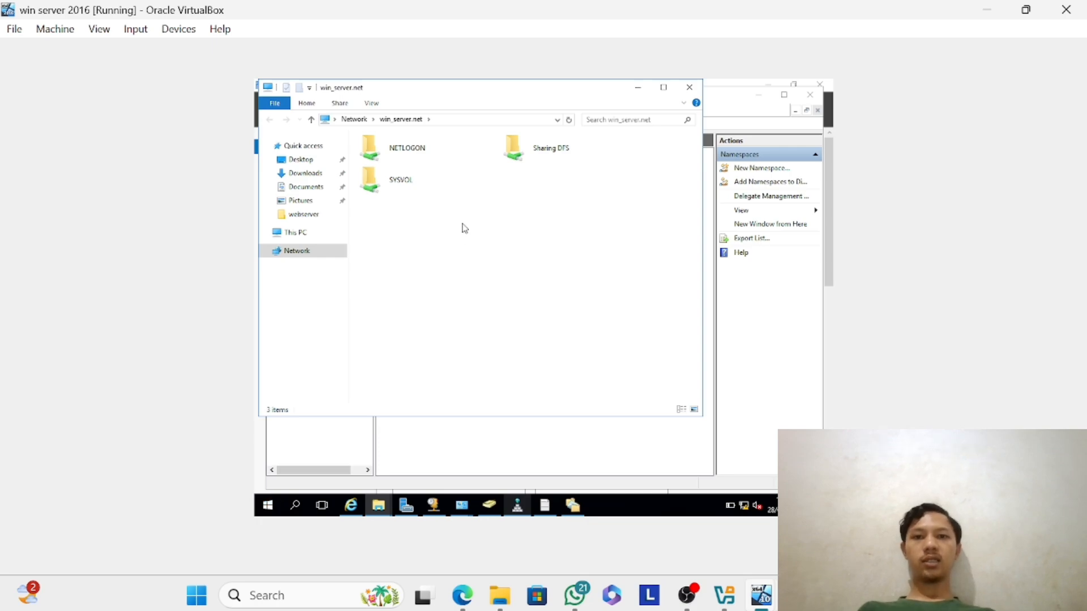
left_click(529, 160)
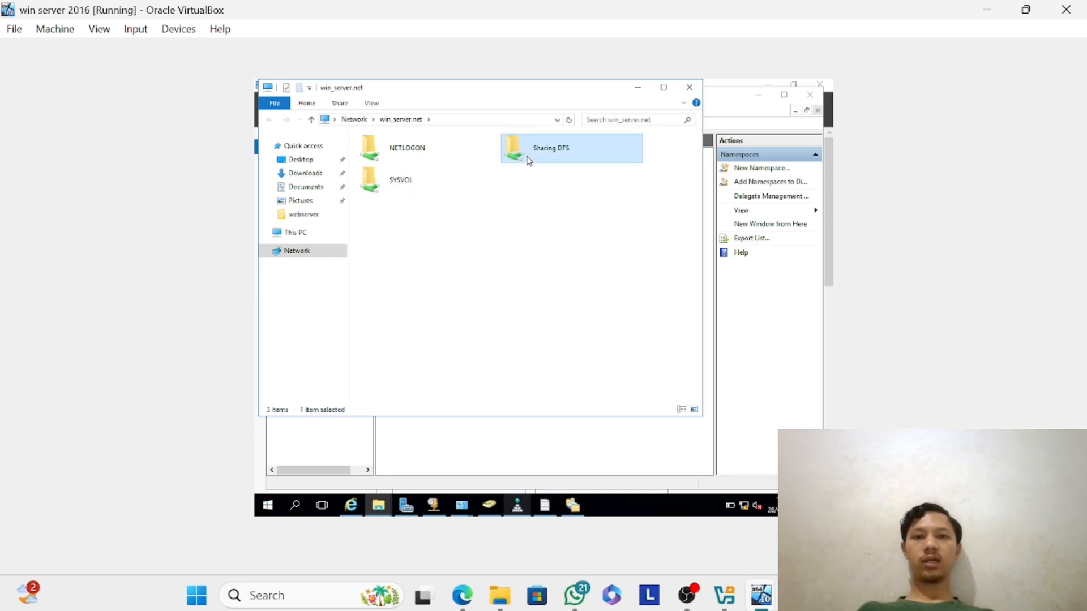
double_click(529, 161)
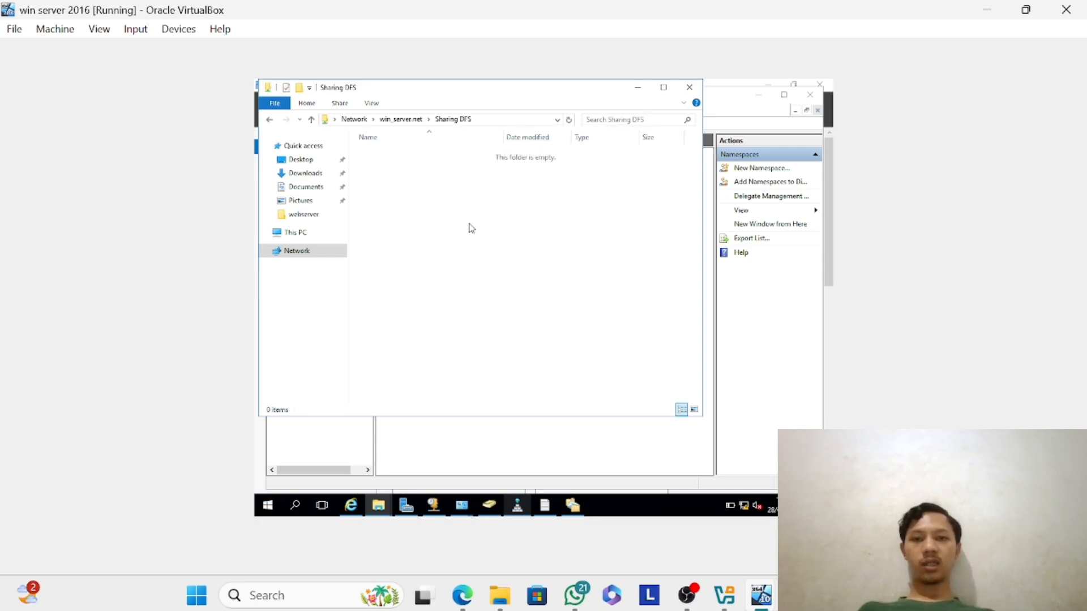
Create a new folder named halo inside the Sharing DFS share.
right_click(469, 228)
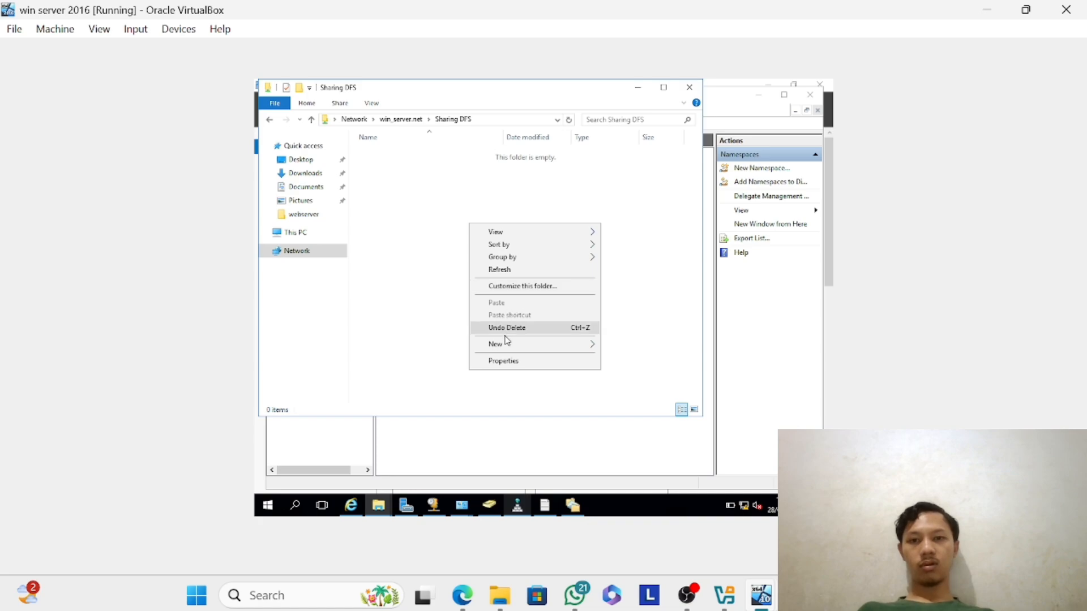
mouse_move(507, 348)
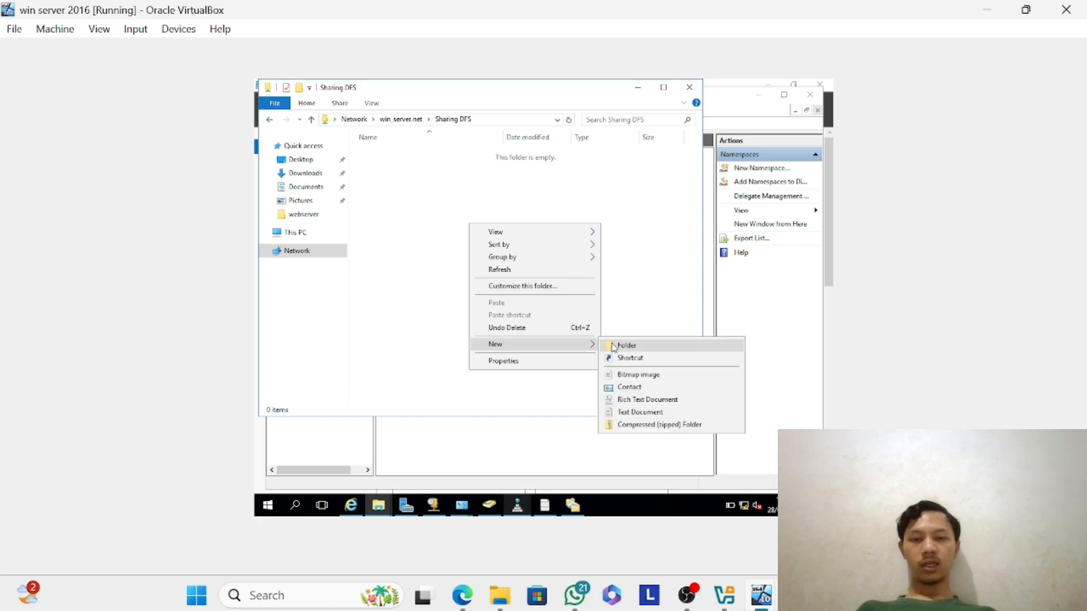
left_click(614, 347)
type("halo")
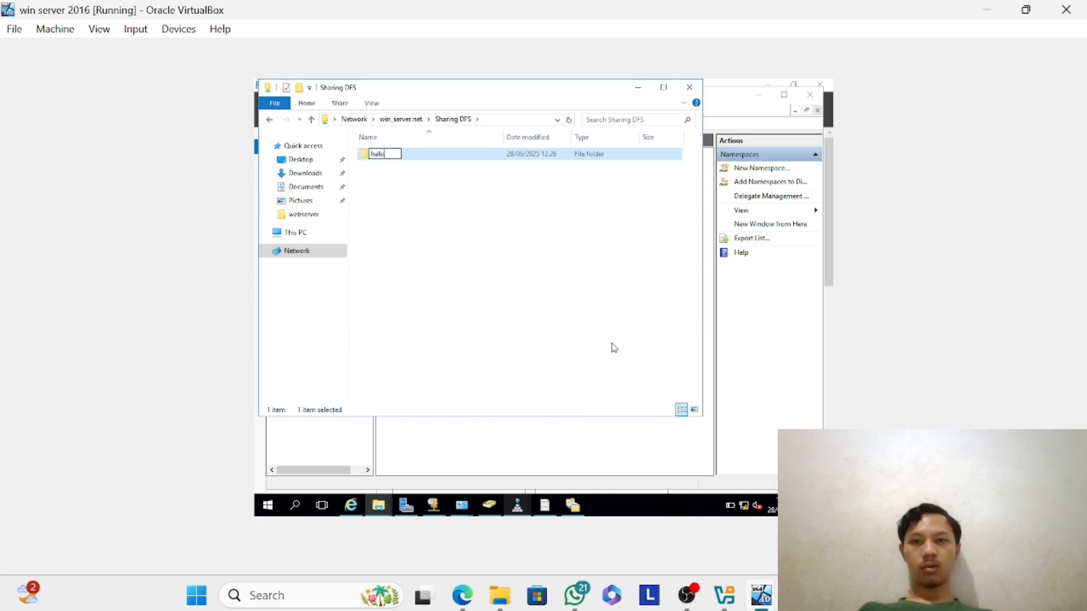
key("Return")
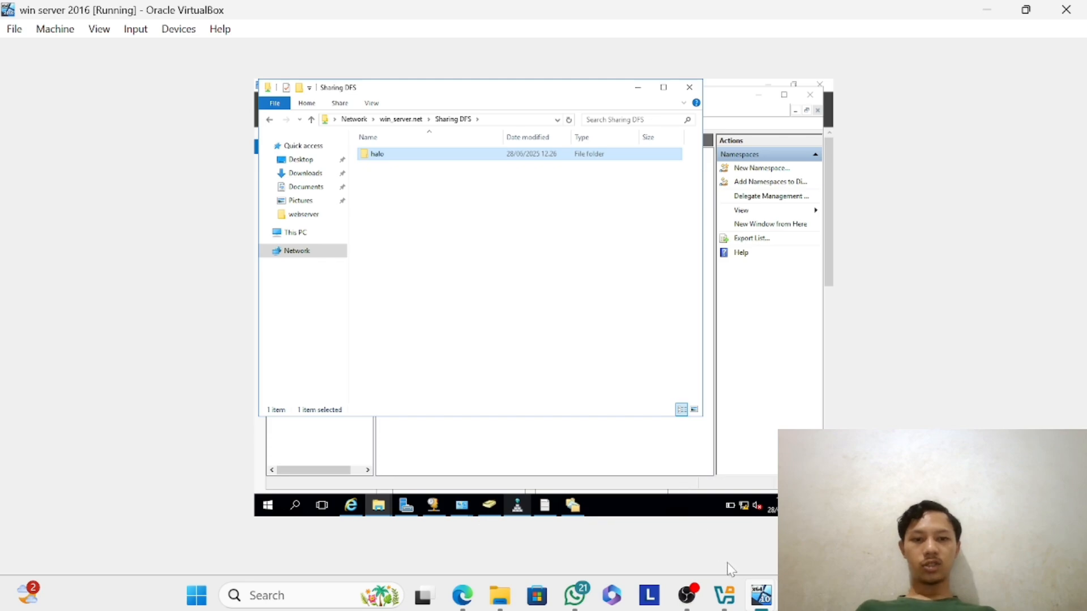
Switch to the win 10 virtual machine and sign in to the selected domain account with its password.
mouse_move(755, 601)
left_click(685, 508)
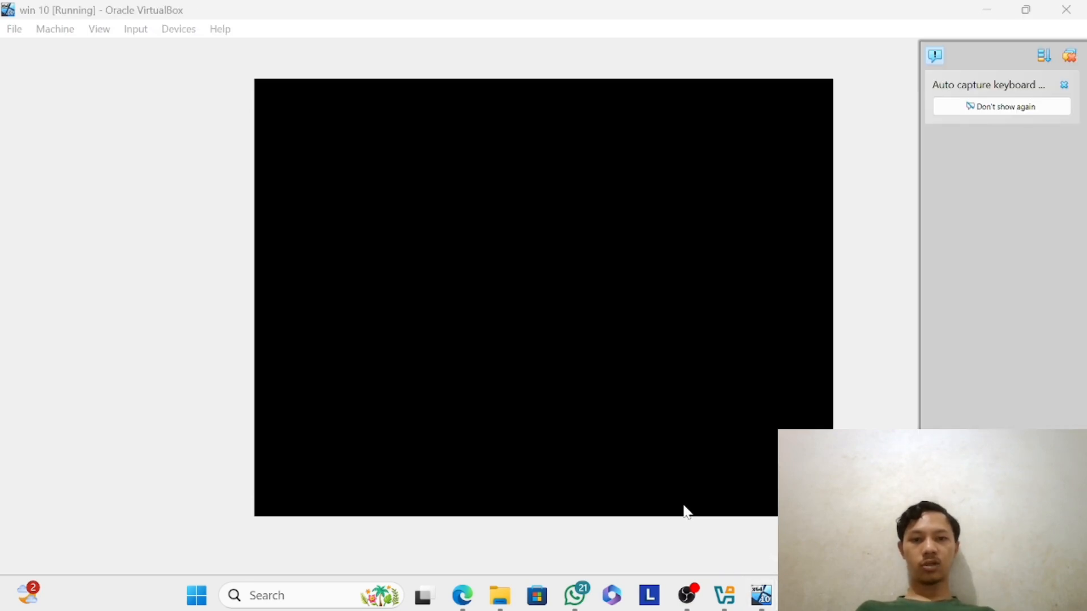
left_click(594, 372)
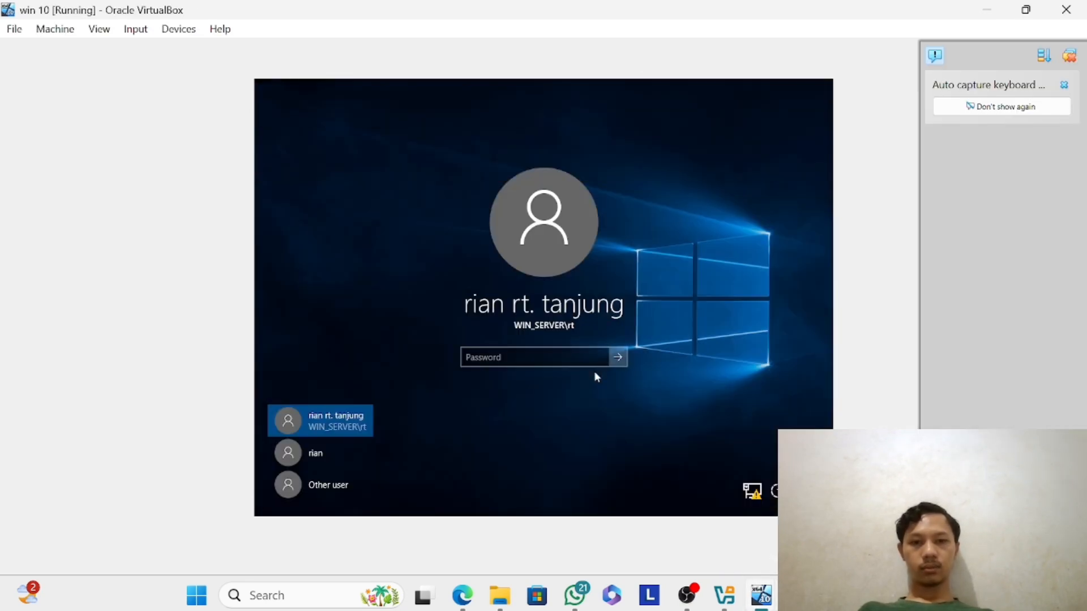
type("•••••••••")
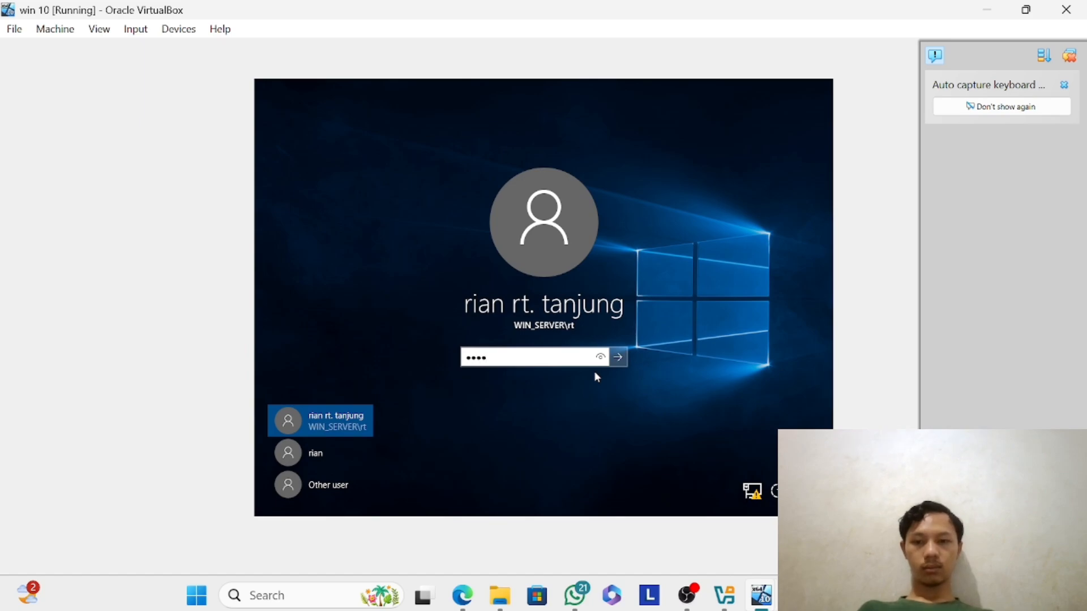
key("Return")
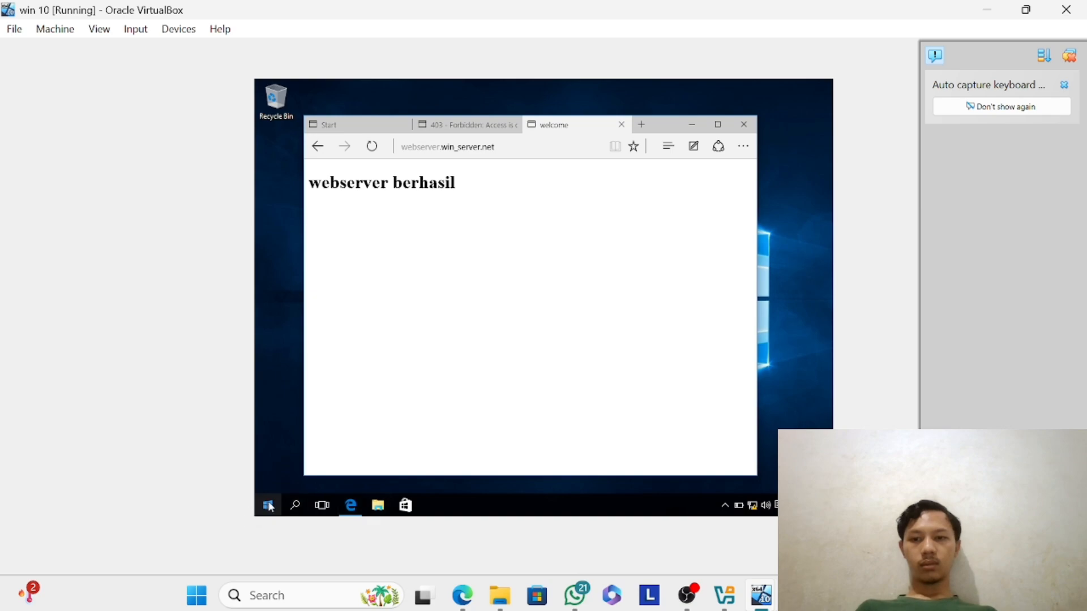
Open the network path \\win_server.net through the Run dialog, check the Sharing DFS folder's contents, and go back to win_server.net.
key("super+r")
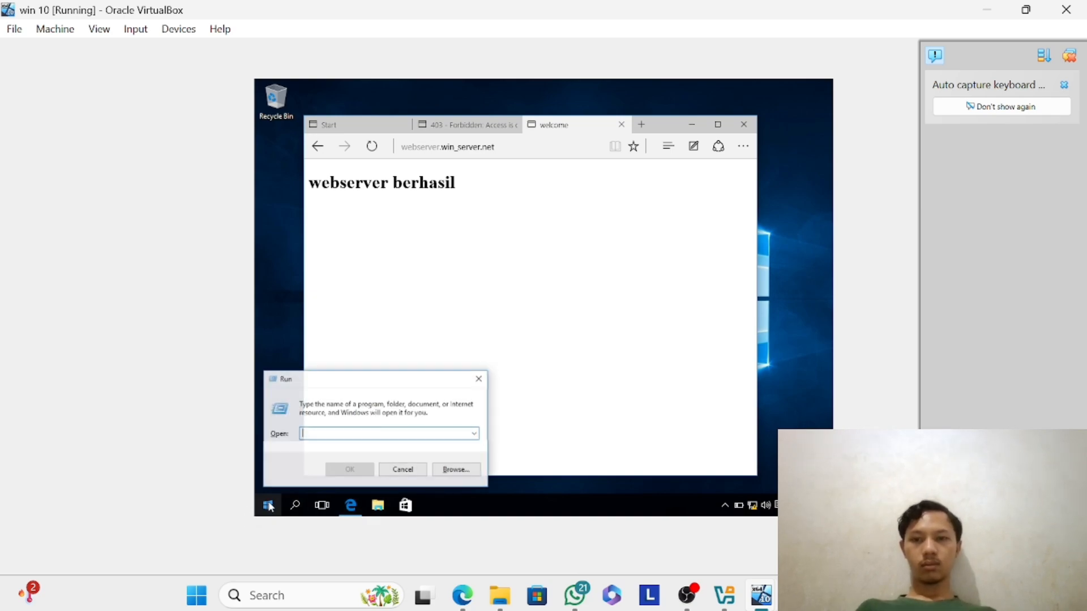
type("\\\\win_server")
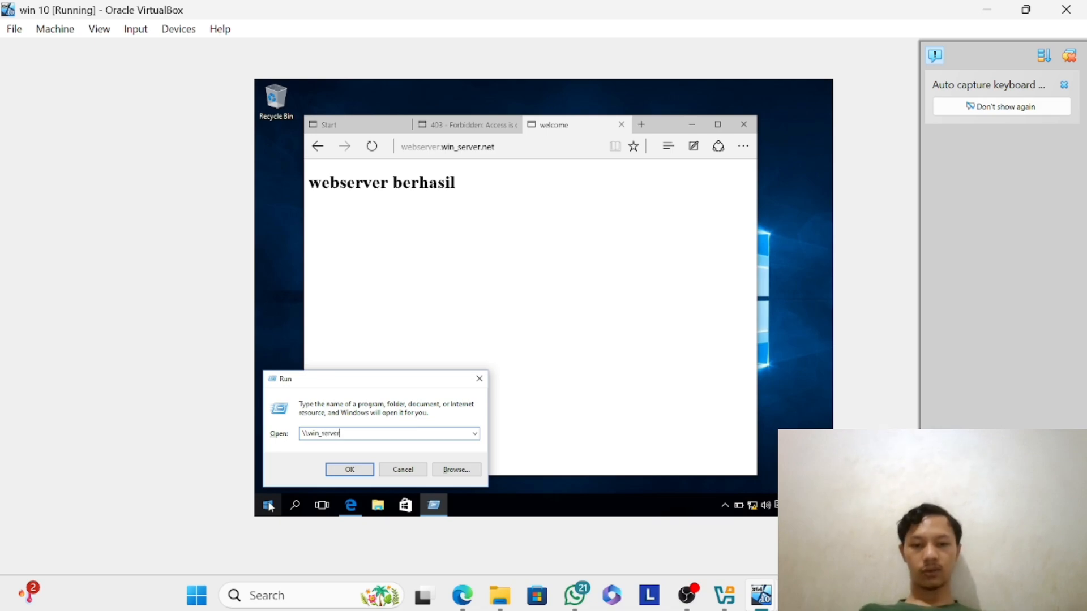
type(".net")
key("Return")
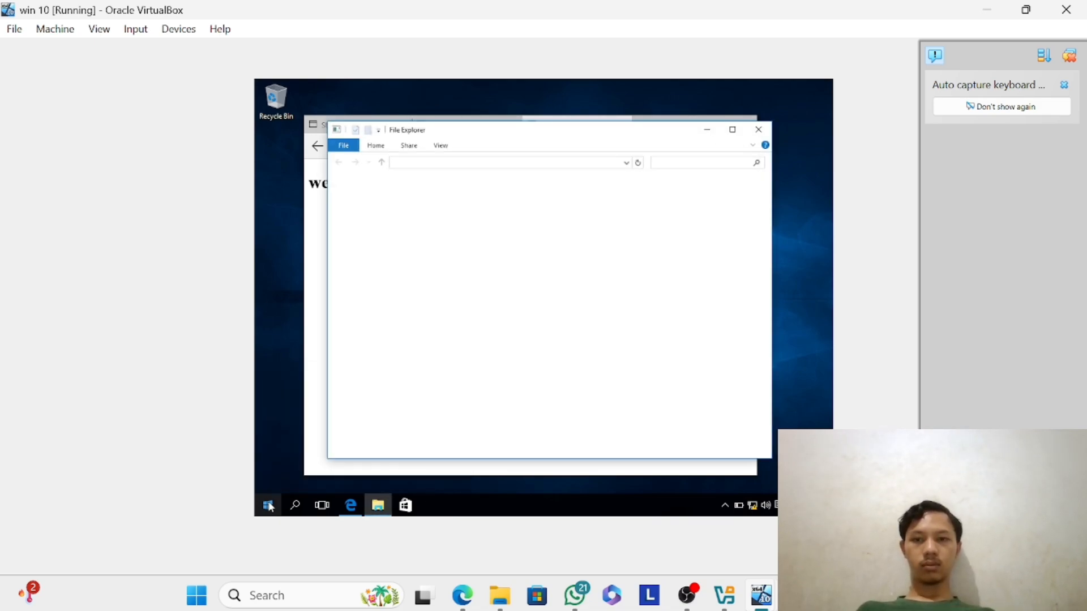
left_click(687, 594)
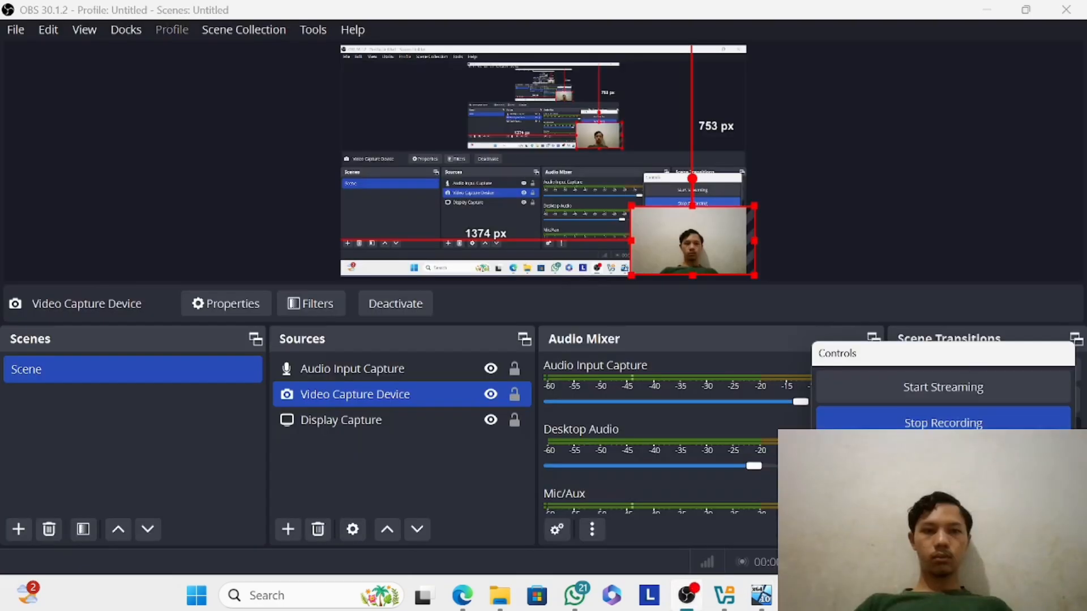
left_click(689, 596)
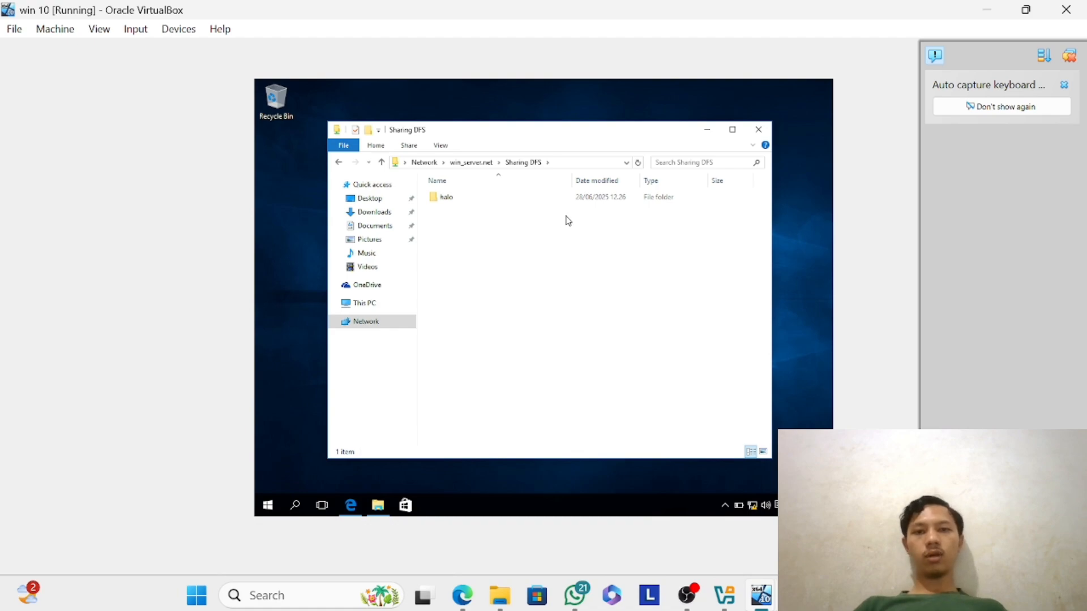
left_click(478, 164)
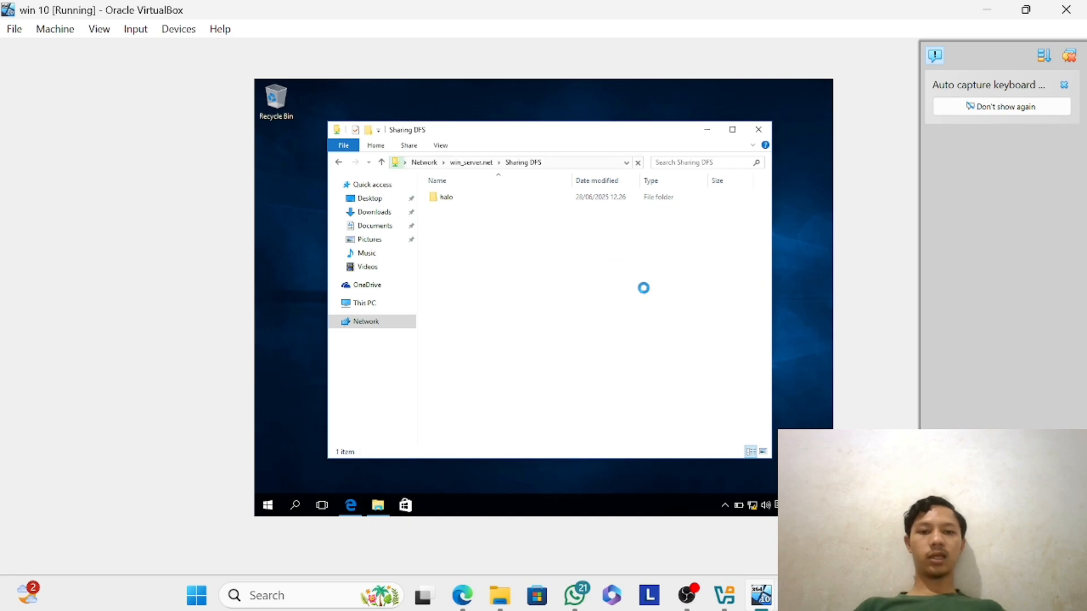
left_click(686, 596)
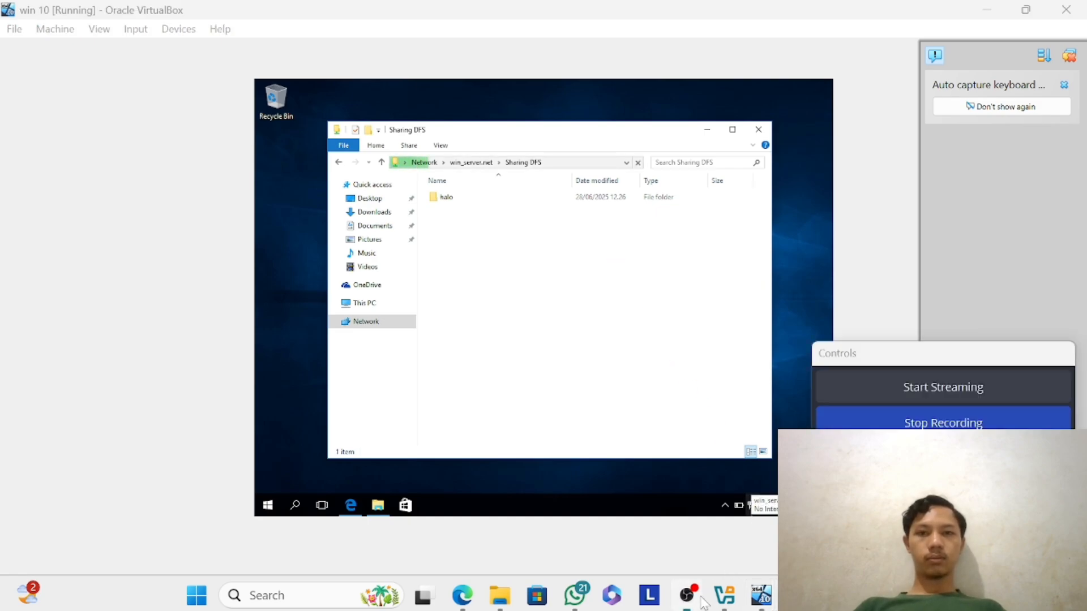
left_click(893, 423)
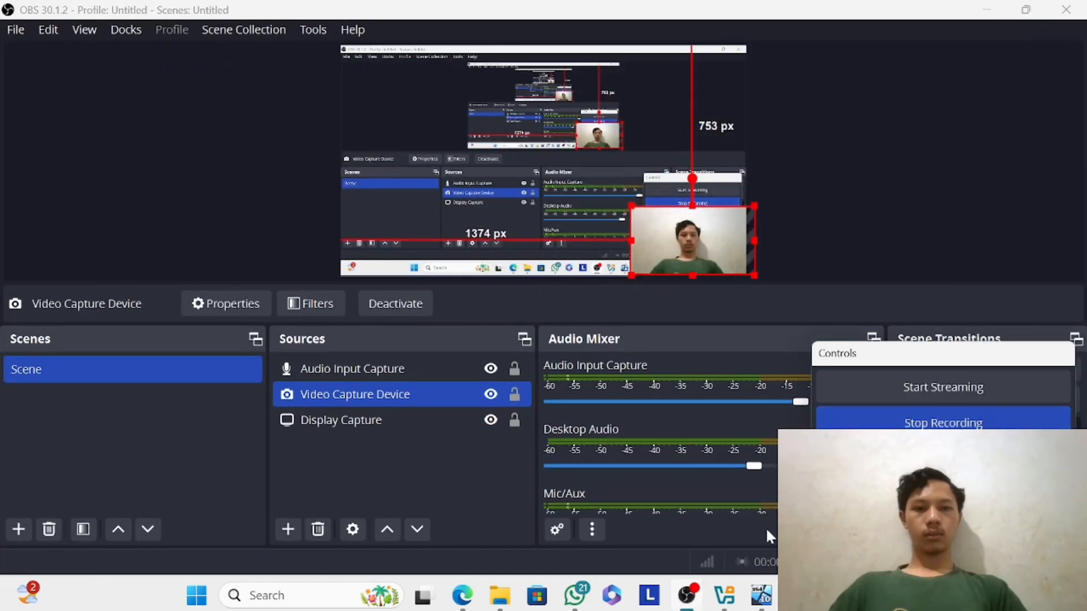
Switch to the win server 2016 virtual machine and start adding roles, keeping role-based installation and the preselected destination server.
left_click(761, 596)
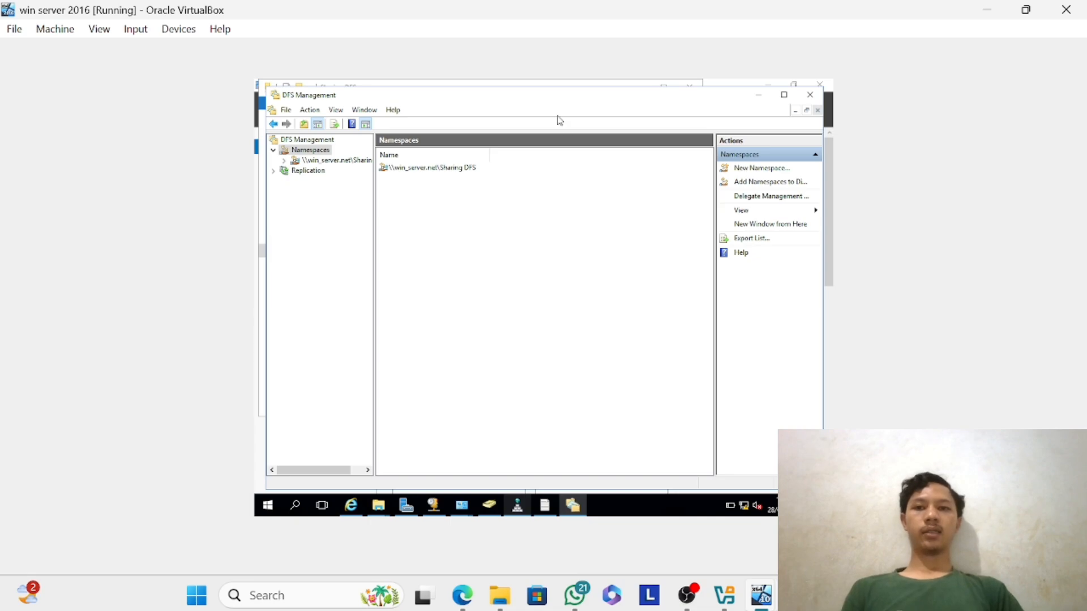
left_click(755, 102)
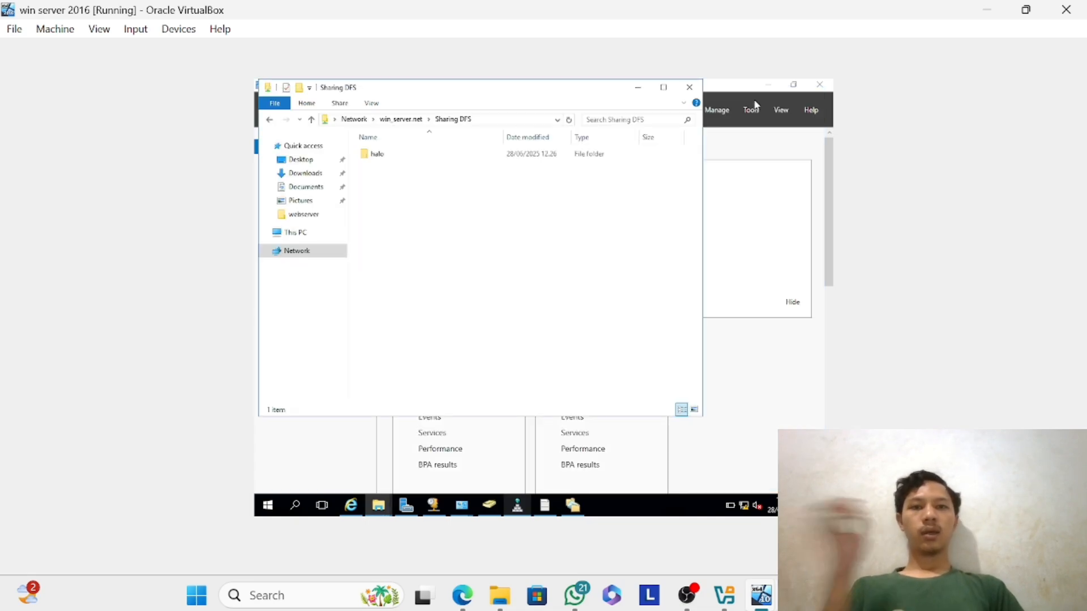
left_click(717, 109)
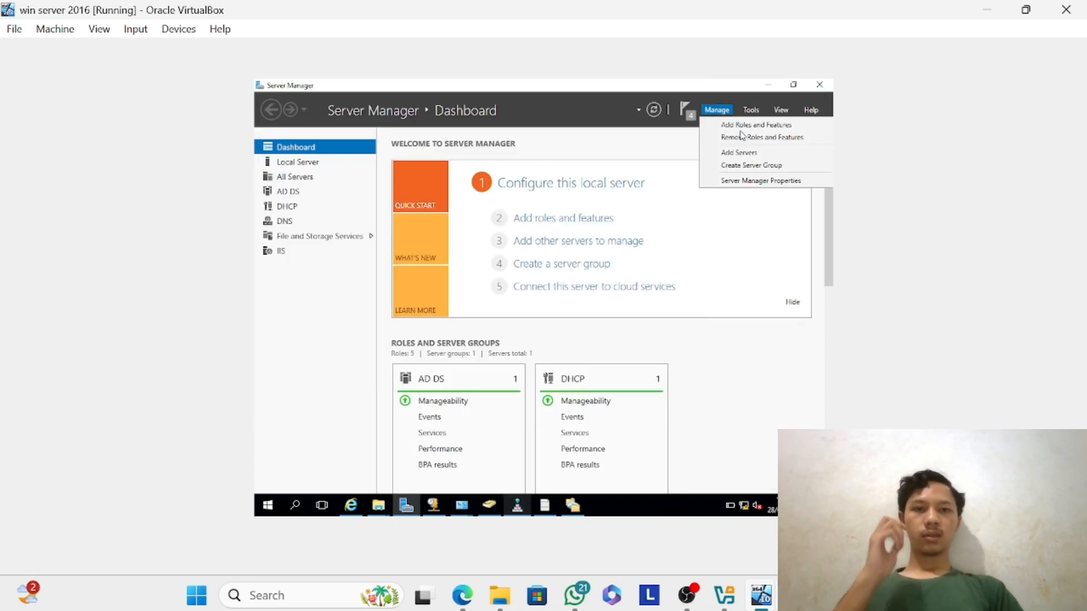
left_click(745, 126)
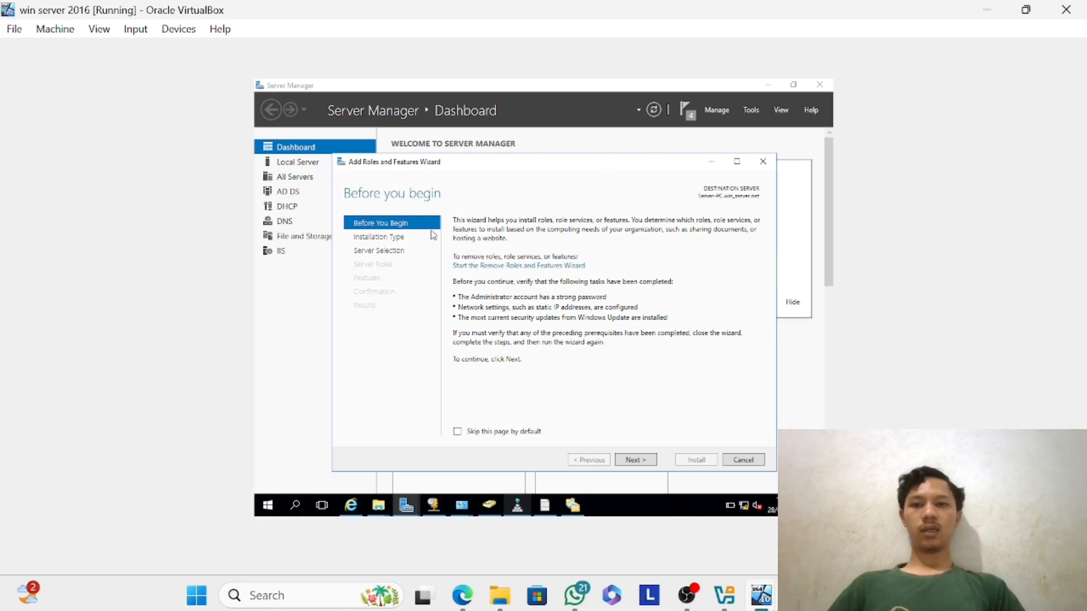
left_click(656, 460)
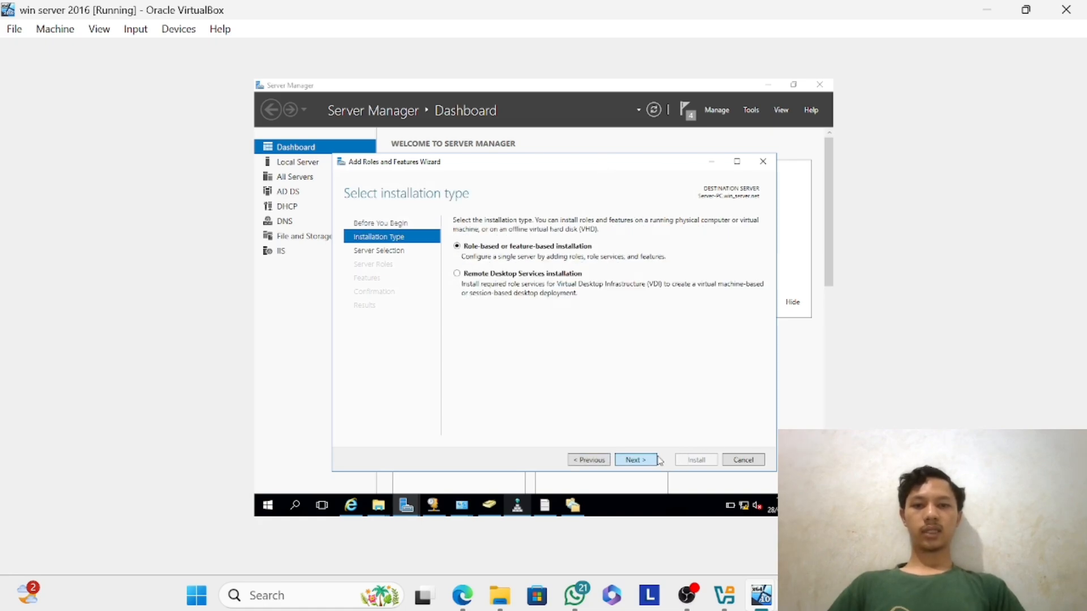
left_click(657, 460)
left_click(658, 460)
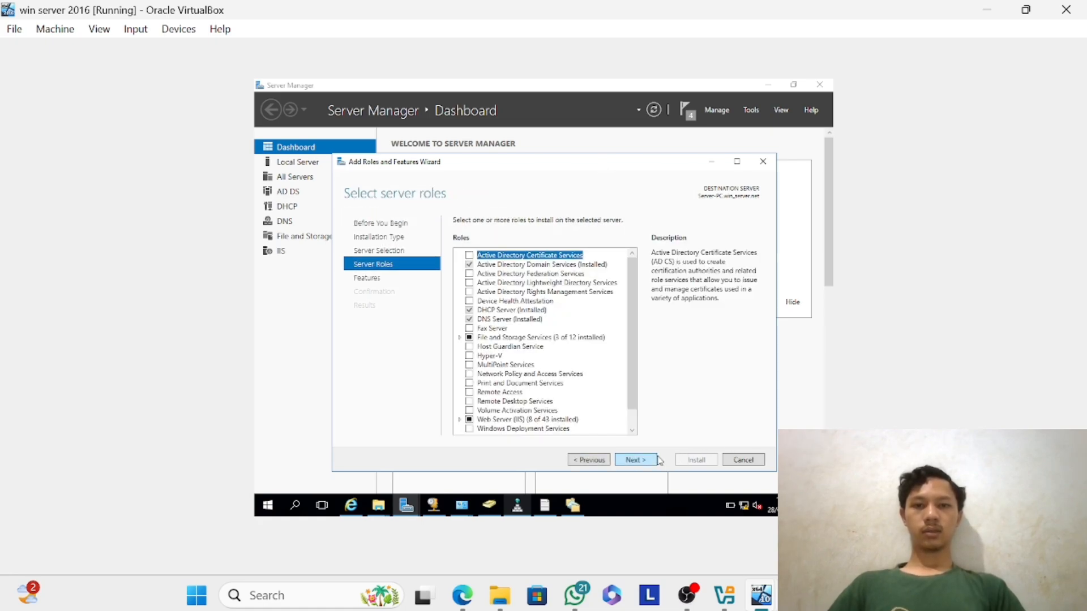
Select File Server Resource Manager with its management tools under File and iSCSI Services and install it.
left_click(461, 338)
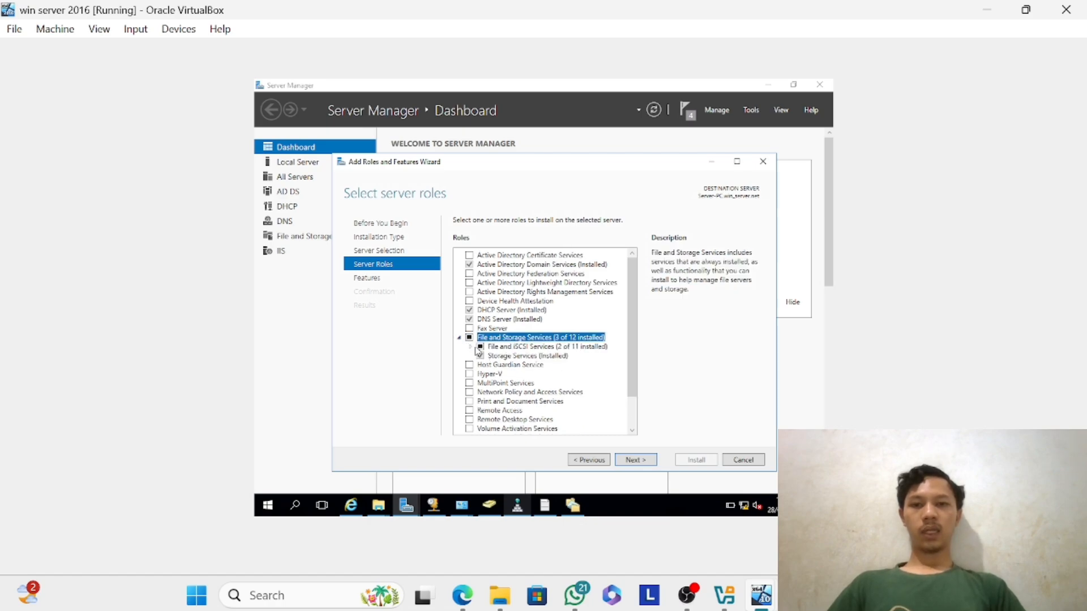
left_click(469, 347)
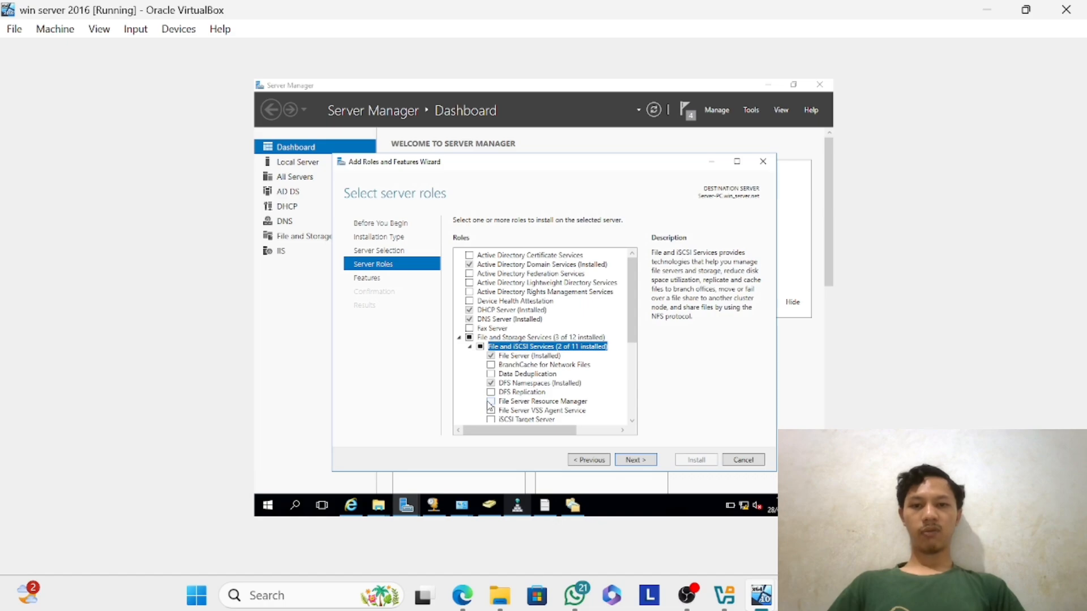
left_click(490, 402)
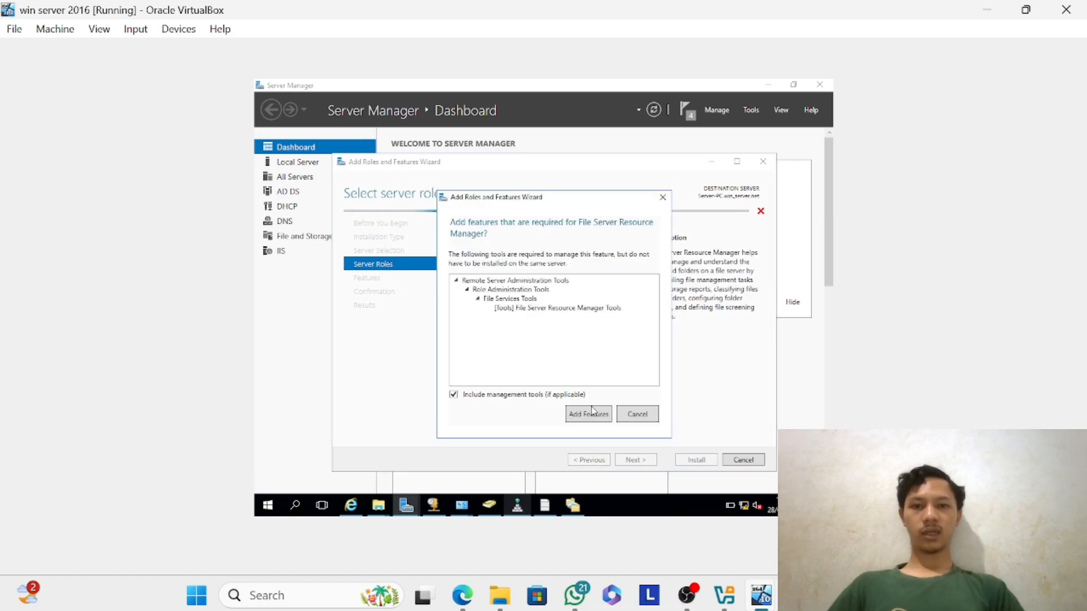
left_click(588, 414)
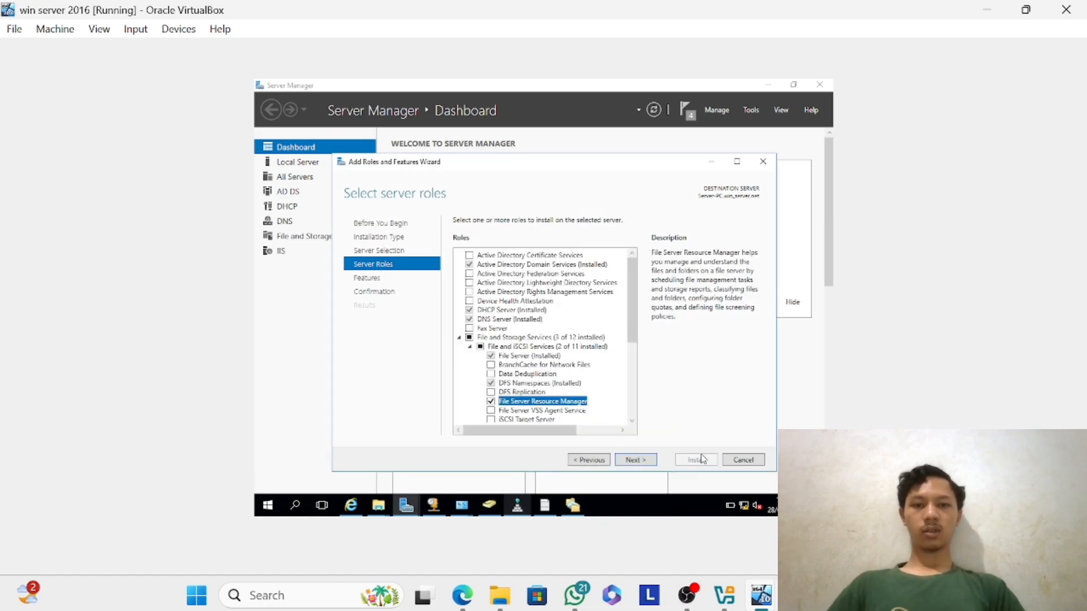
left_click(635, 460)
left_click(635, 460)
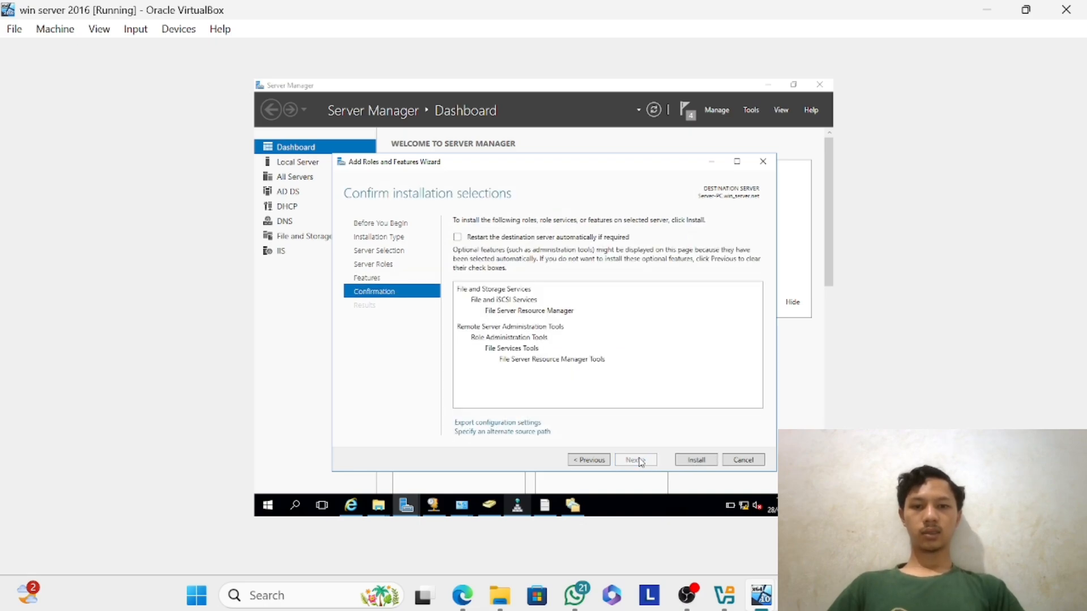
left_click(683, 460)
Open the File Server Resource Manager console and close the finished Add Roles and Features Wizard.
mouse_move(724, 595)
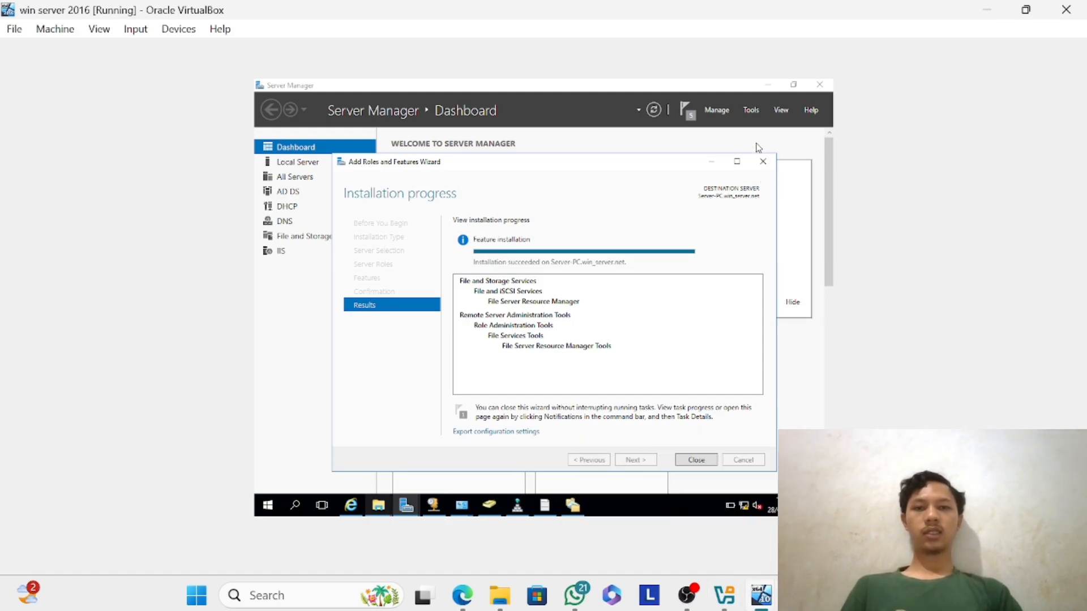
left_click(750, 111)
left_click(751, 111)
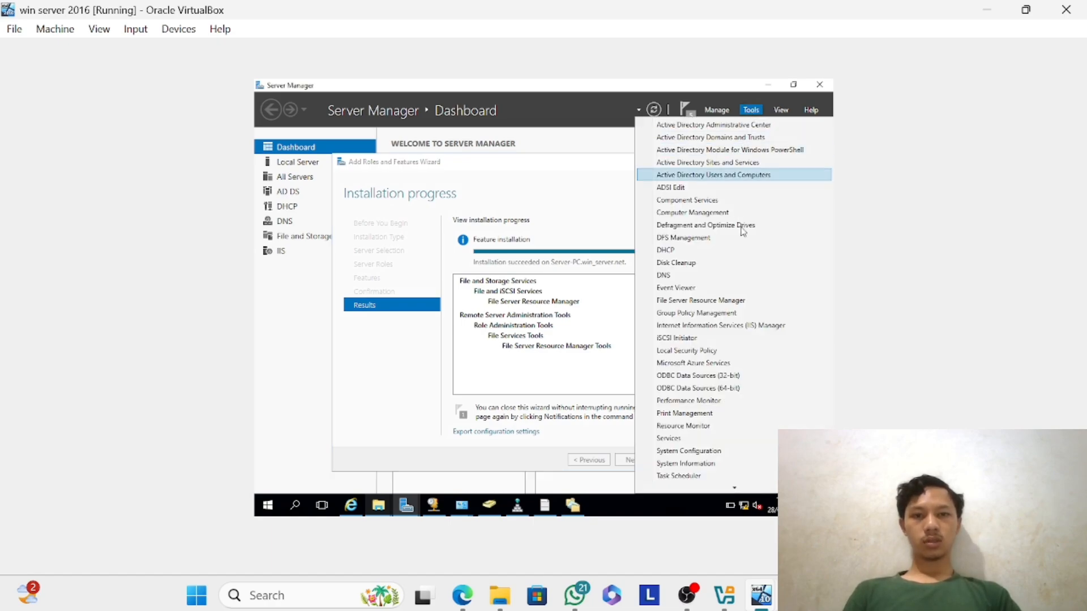
left_click(716, 301)
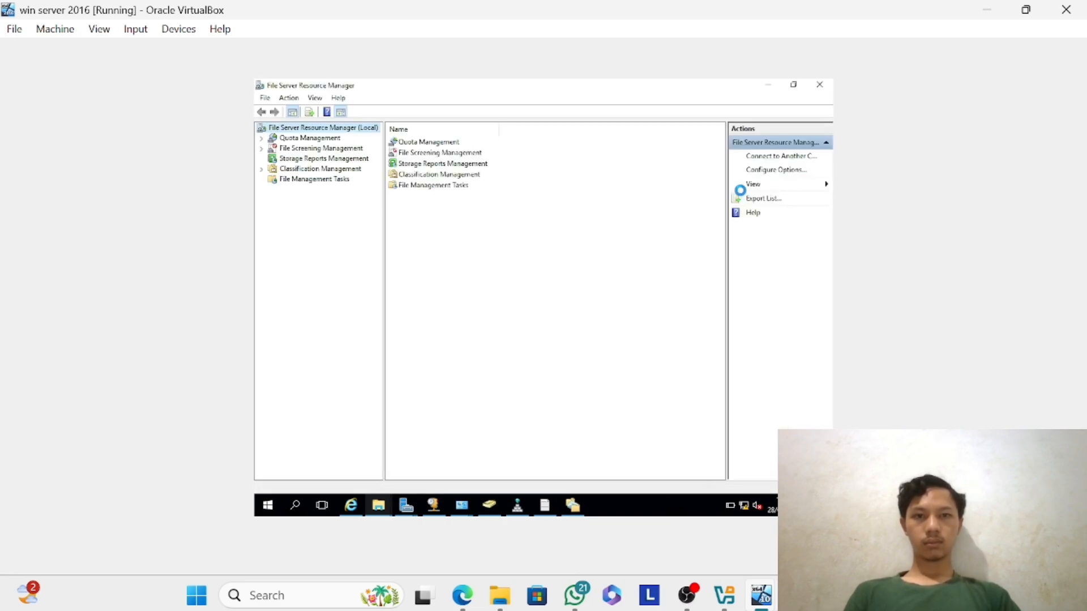
mouse_move(564, 519)
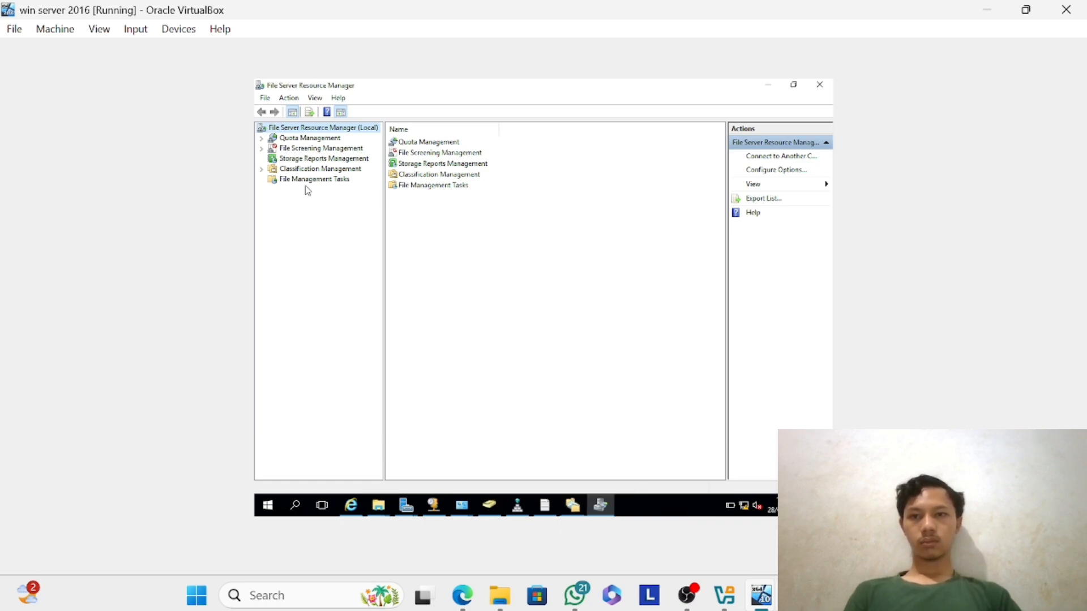
left_click(402, 507)
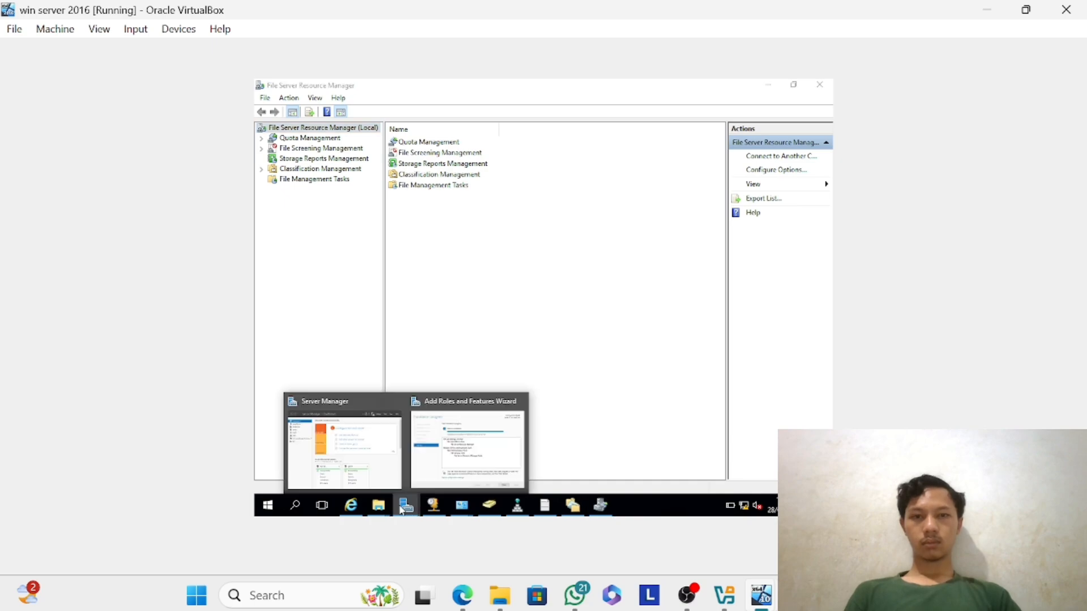
left_click(511, 453)
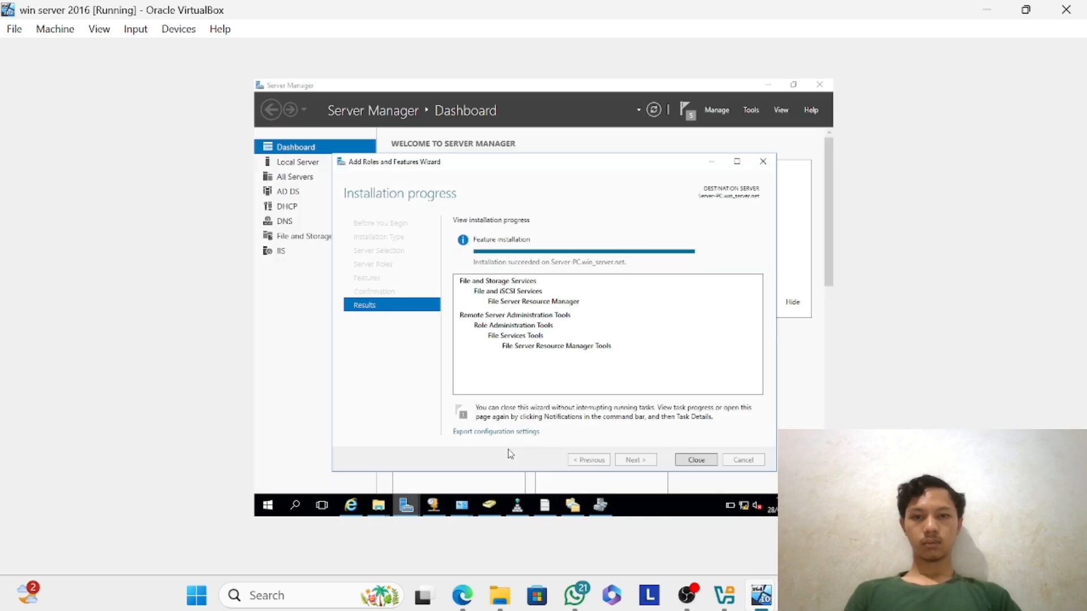
left_click(690, 461)
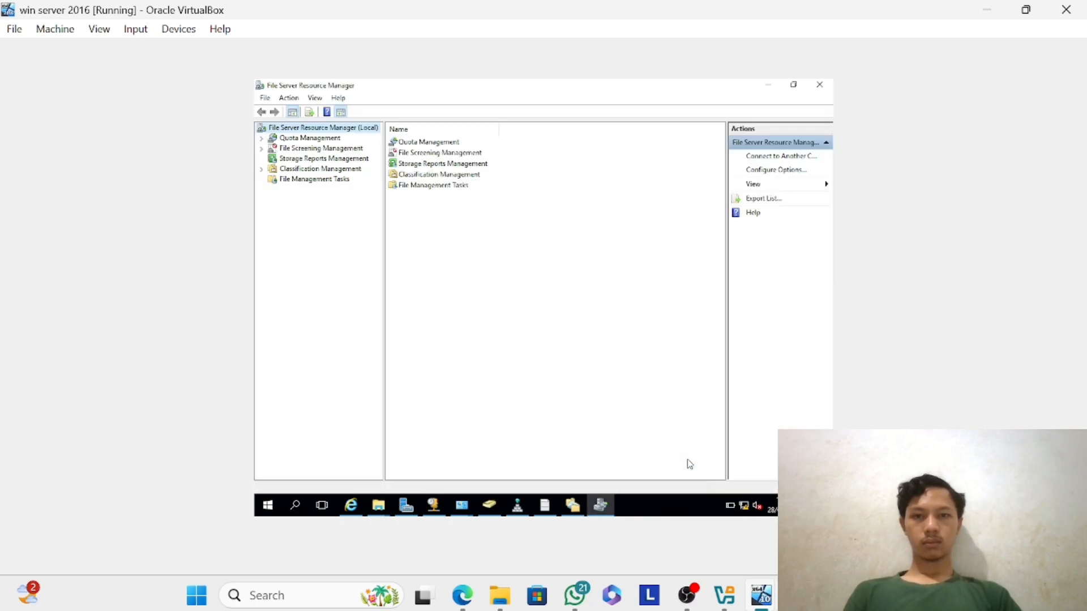
Open the list of Quota Templates under Quota Management.
left_click(331, 141)
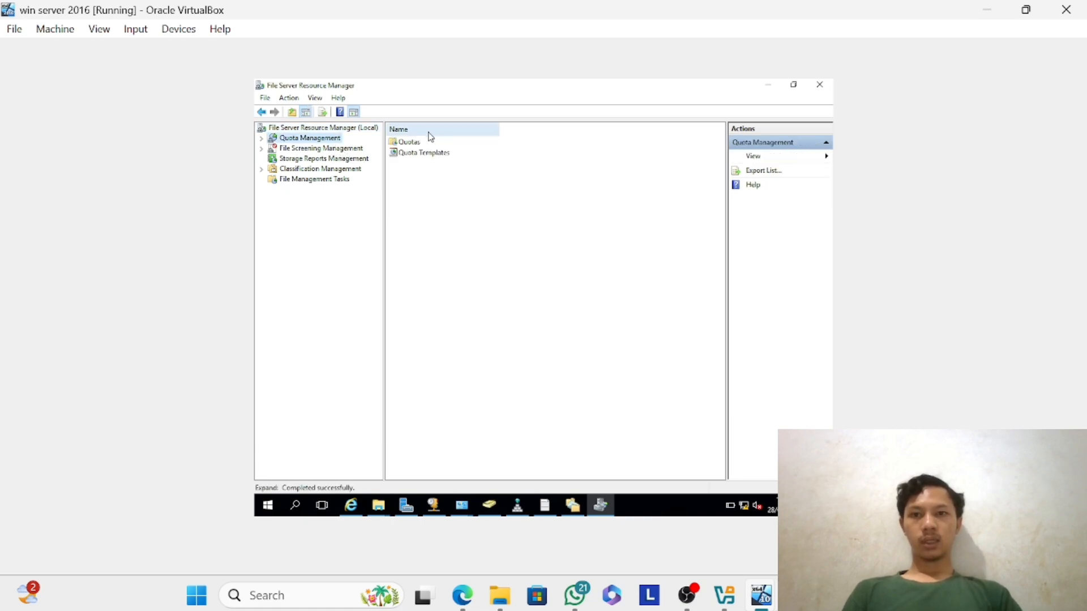
left_click(425, 158)
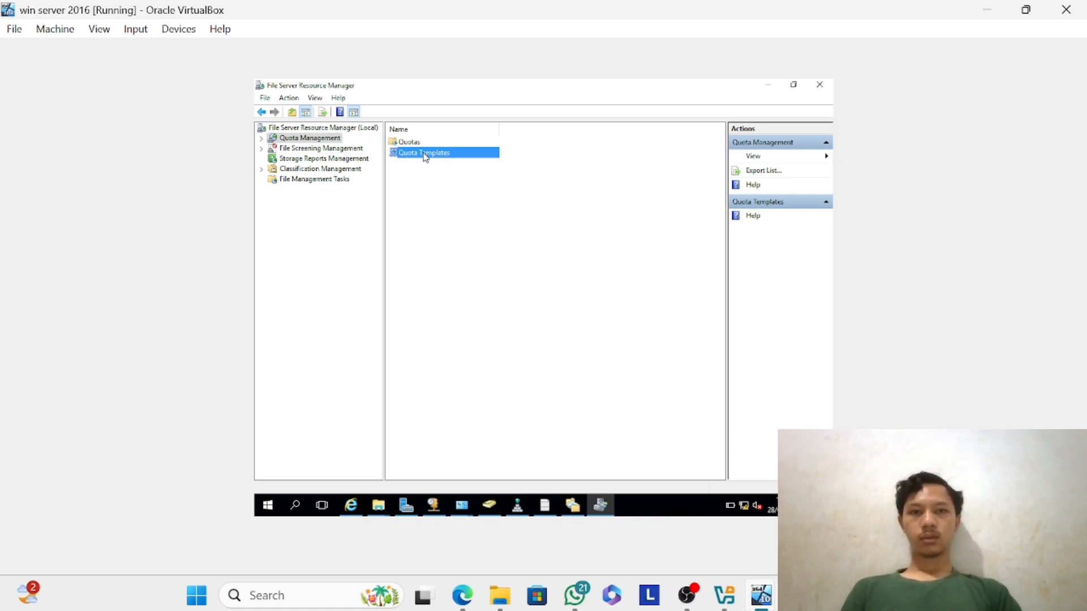
right_click(425, 158)
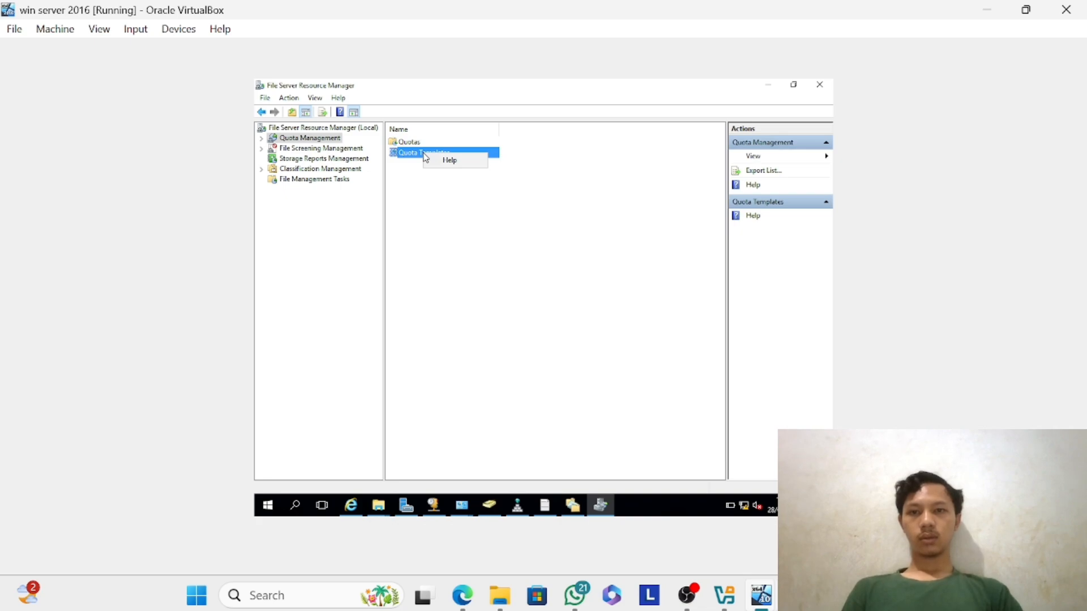
left_click(589, 160)
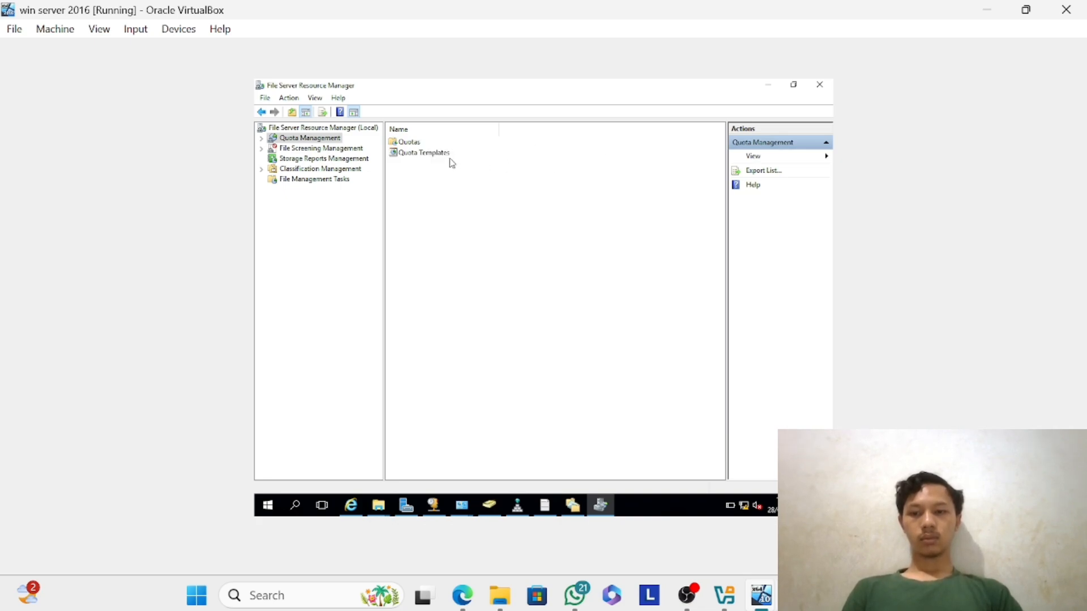
left_click(433, 158)
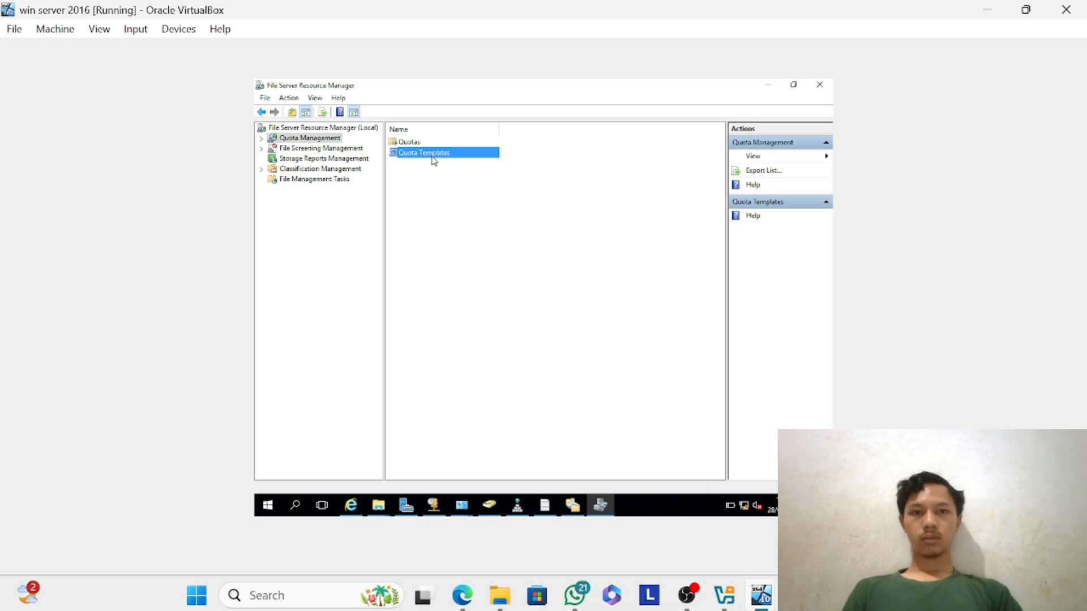
right_click(433, 161)
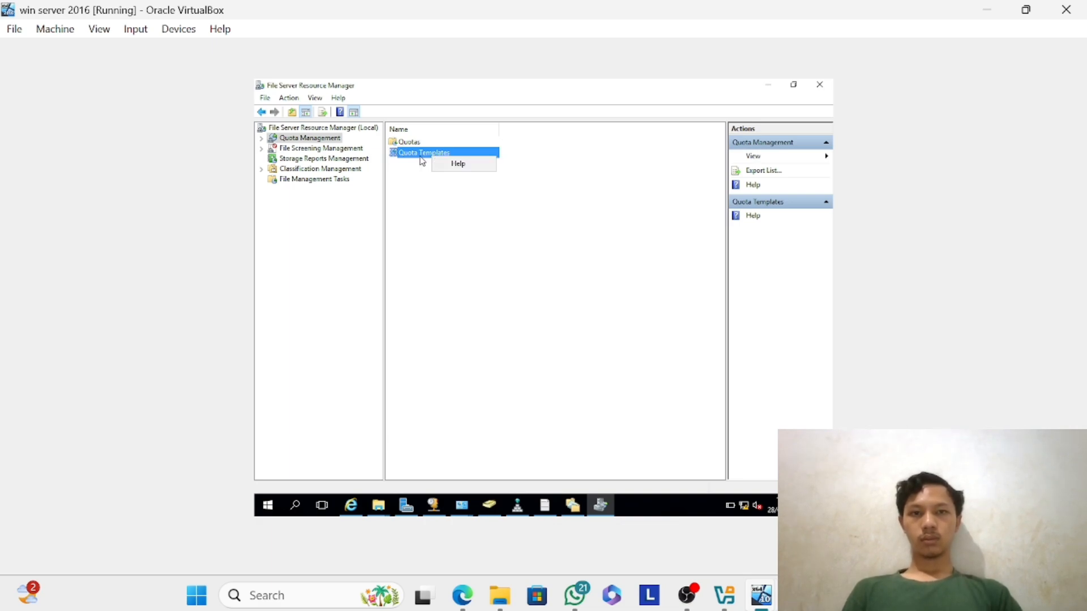
left_click(413, 157)
double_click(412, 157)
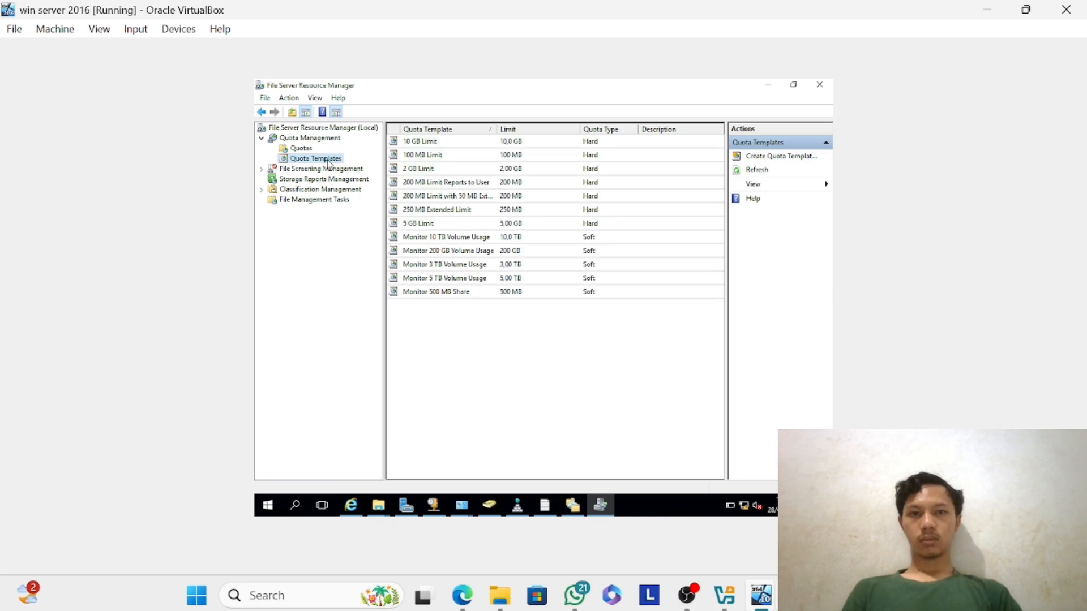
Create a 100 MB hard quota template named "quota limit data" described as "dokumen pemasaran", with 100 MB Limit selected as the template to copy from.
right_click(329, 164)
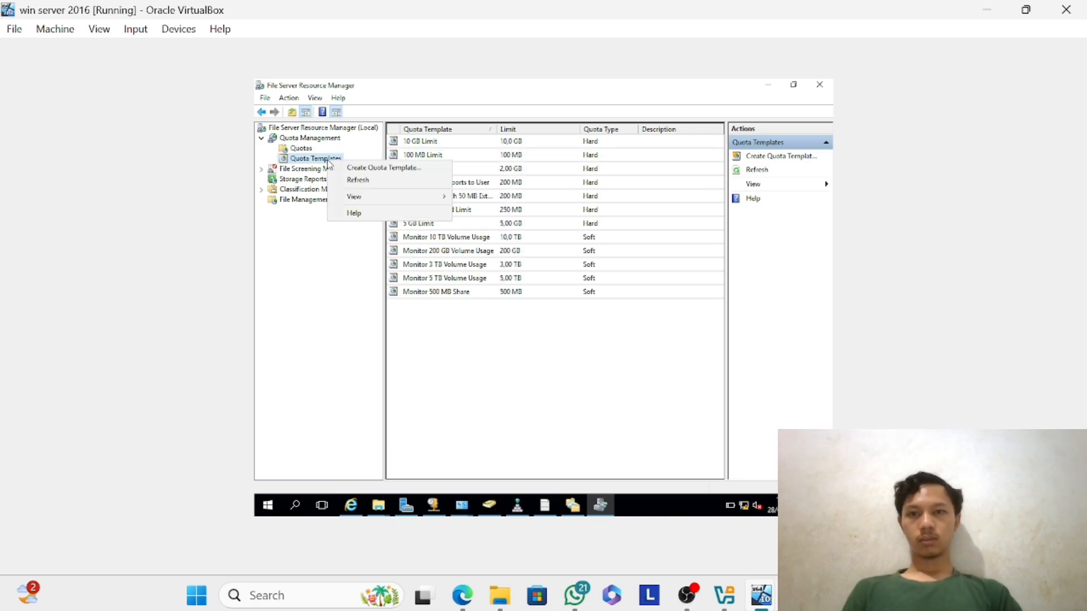
left_click(372, 168)
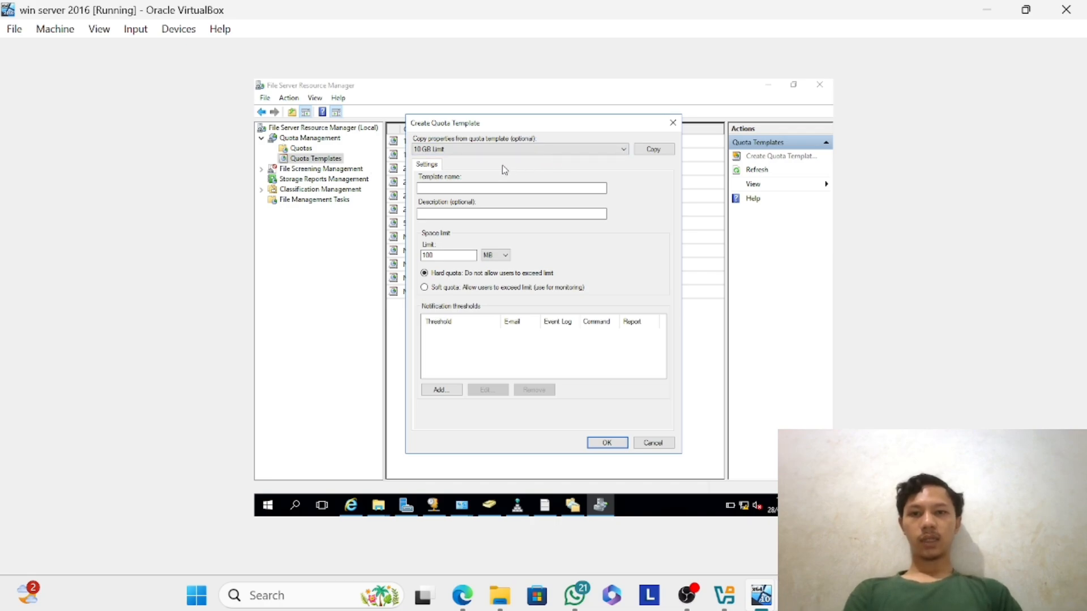
left_click(498, 151)
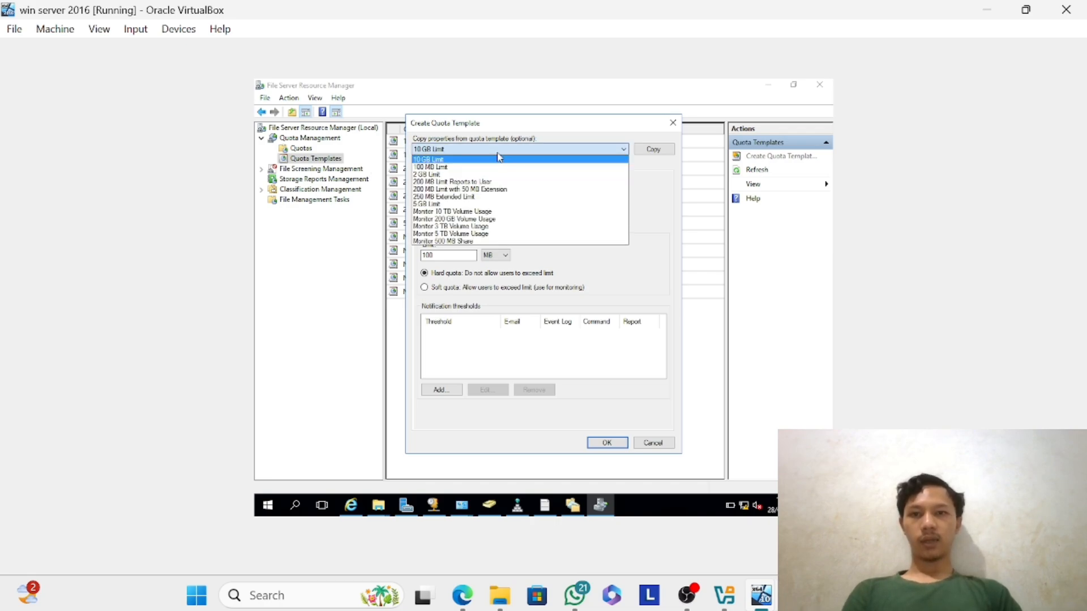
left_click(470, 169)
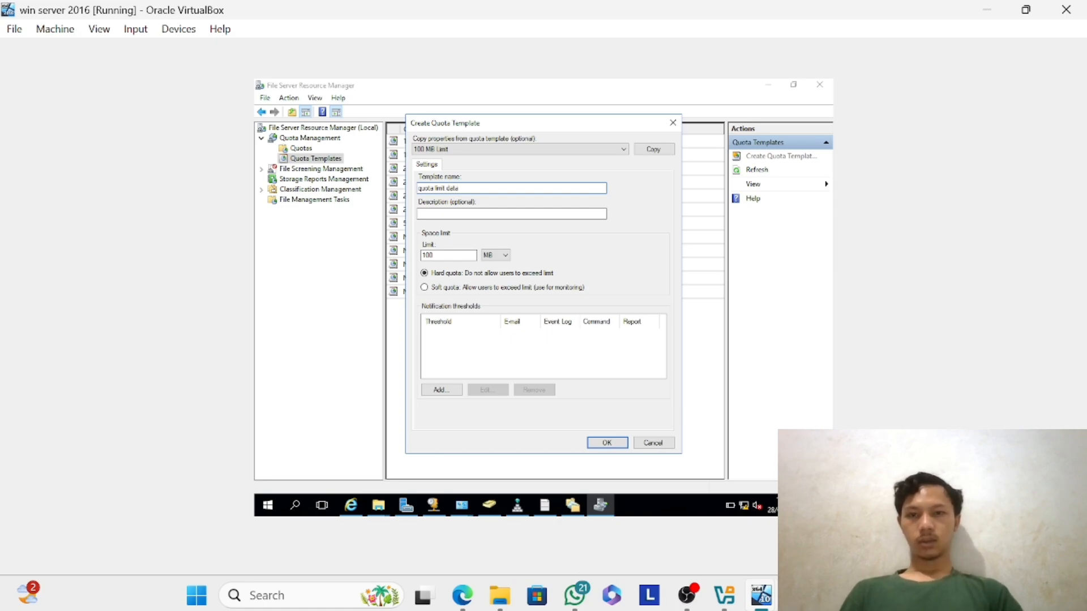
left_click(457, 216)
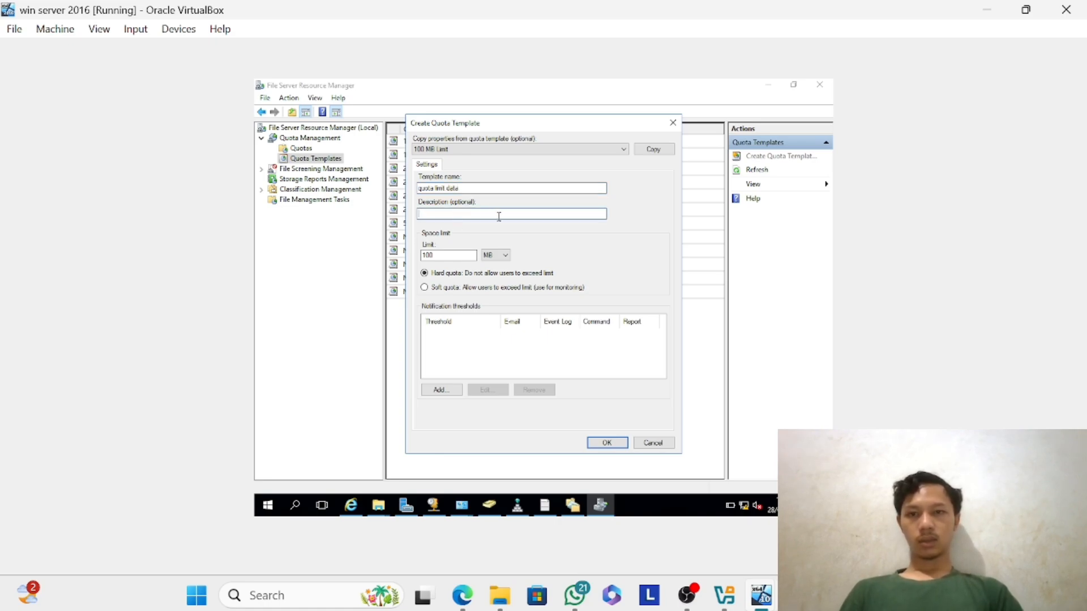
type("dokumen pemasara")
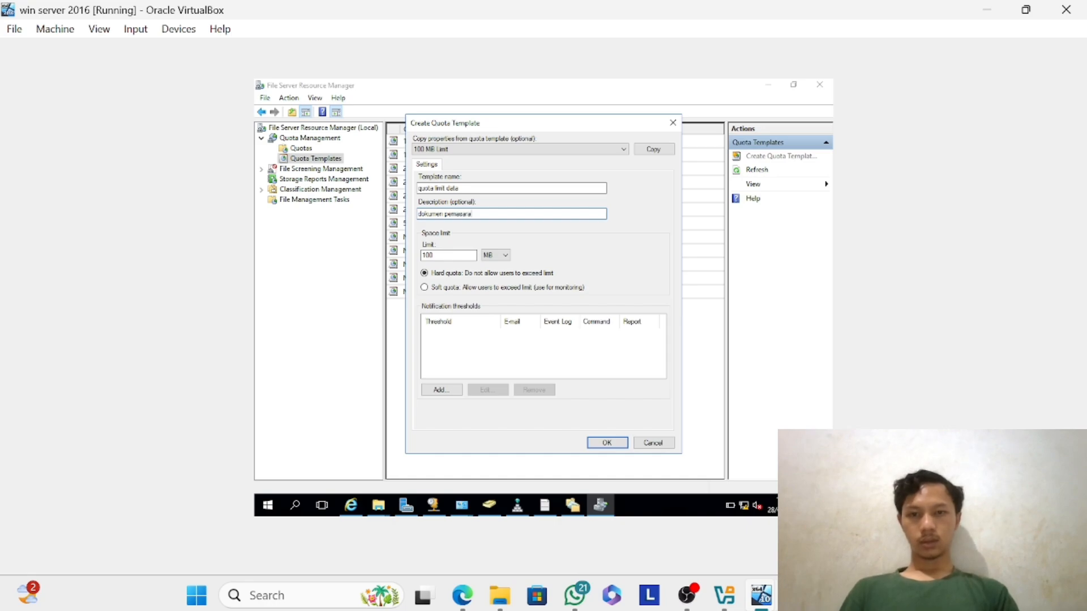
type("n")
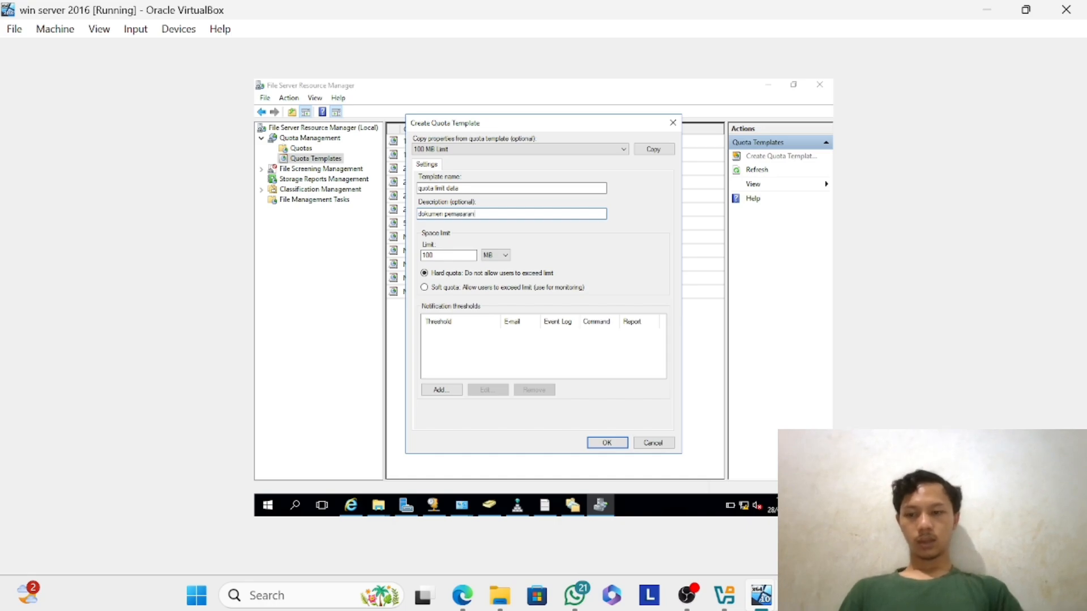
left_click(607, 443)
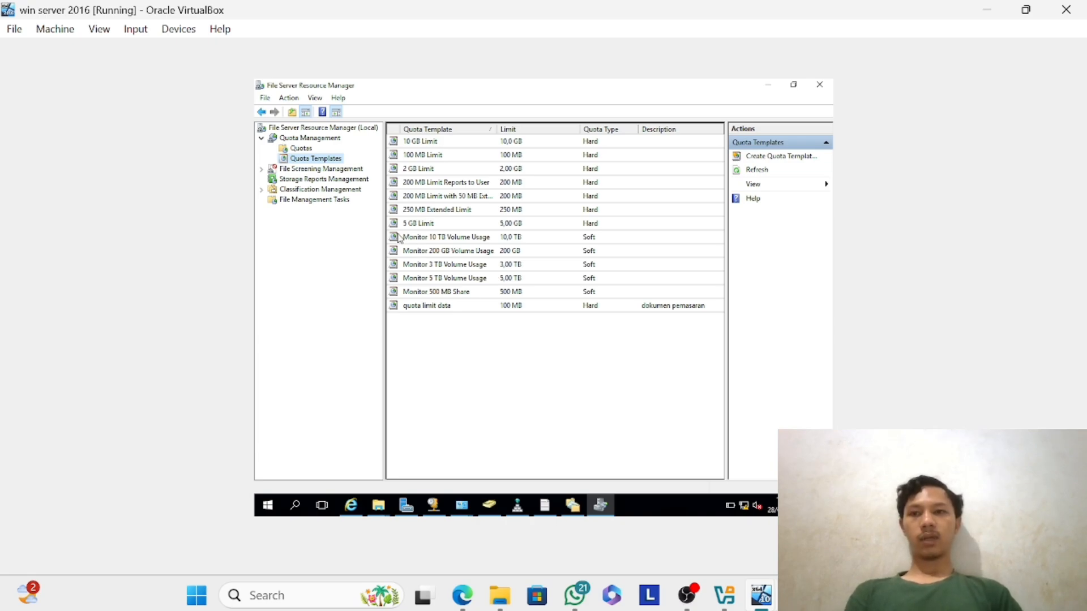
Create a quota on C:\Users\Administrator\Documents\datapemasaran, deriving its properties from the 100 MB Limit template.
left_click(335, 143)
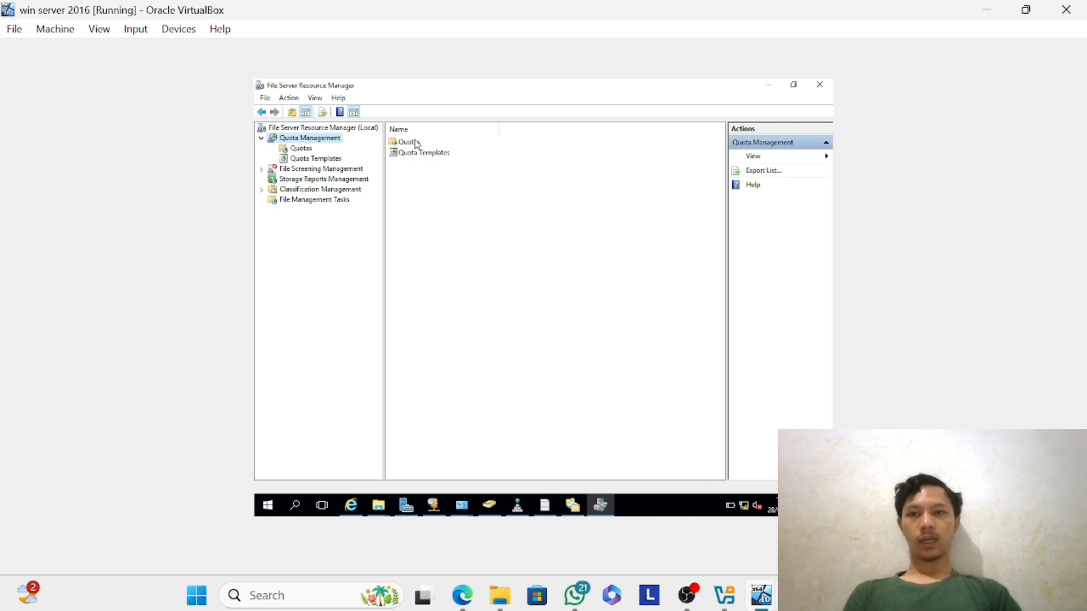
left_click(305, 149)
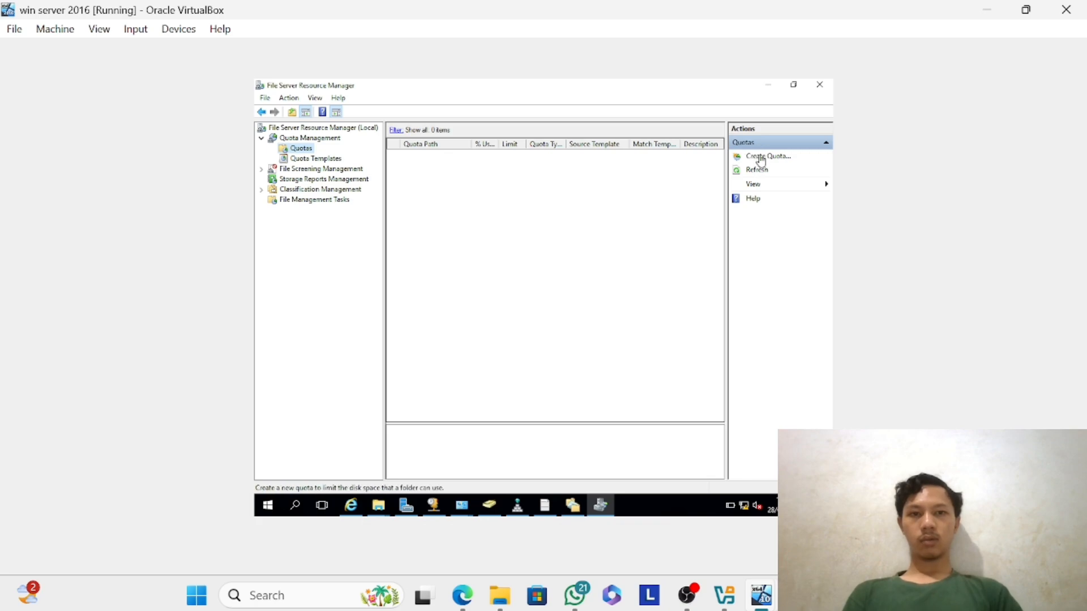
left_click(761, 158)
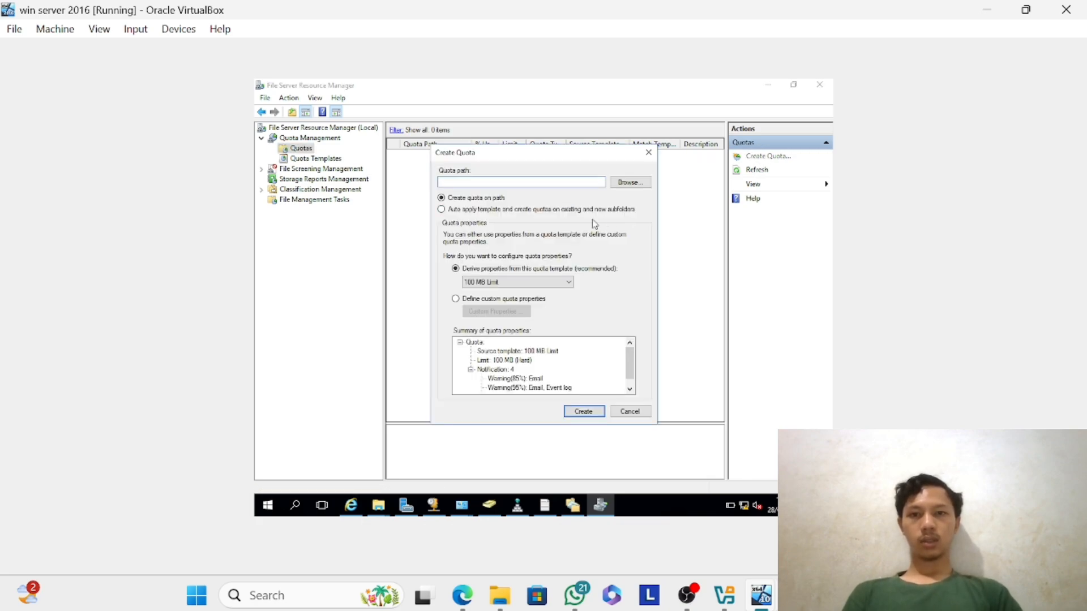
left_click(634, 182)
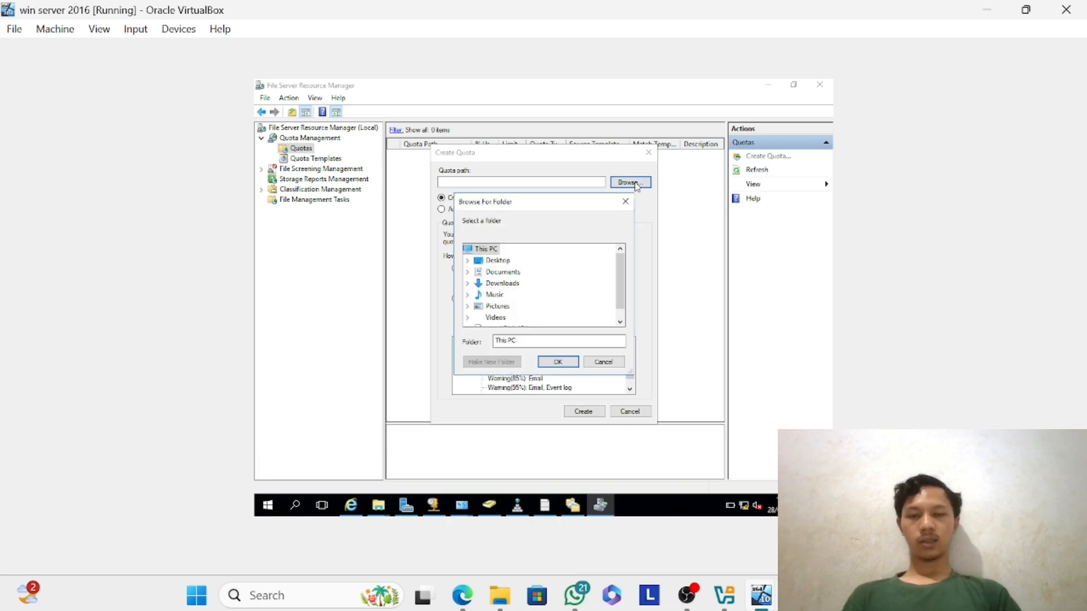
scroll(481, 300, "down", 1)
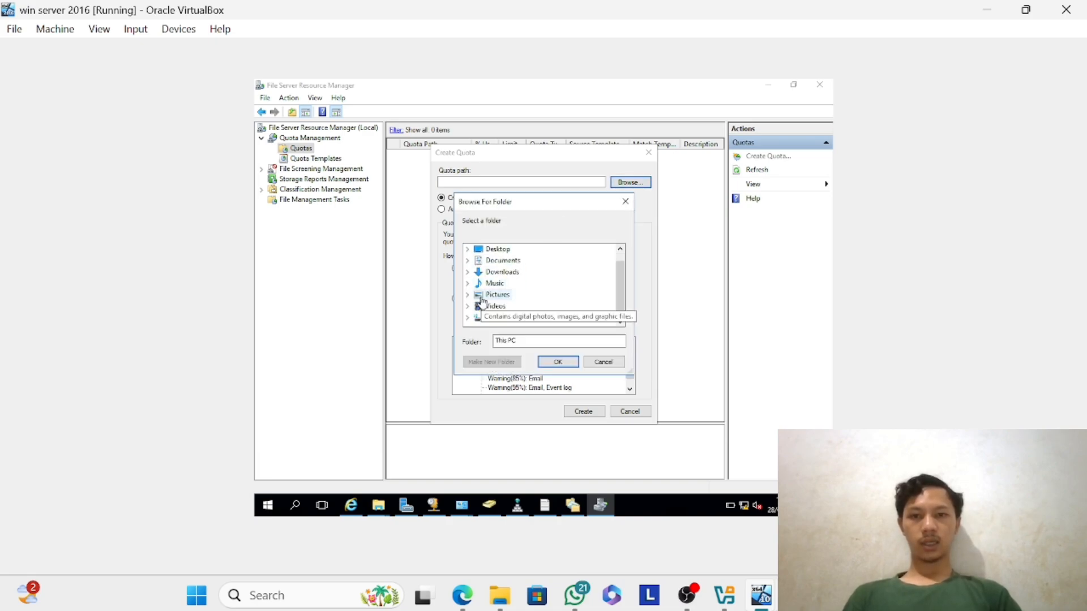
left_click(468, 322)
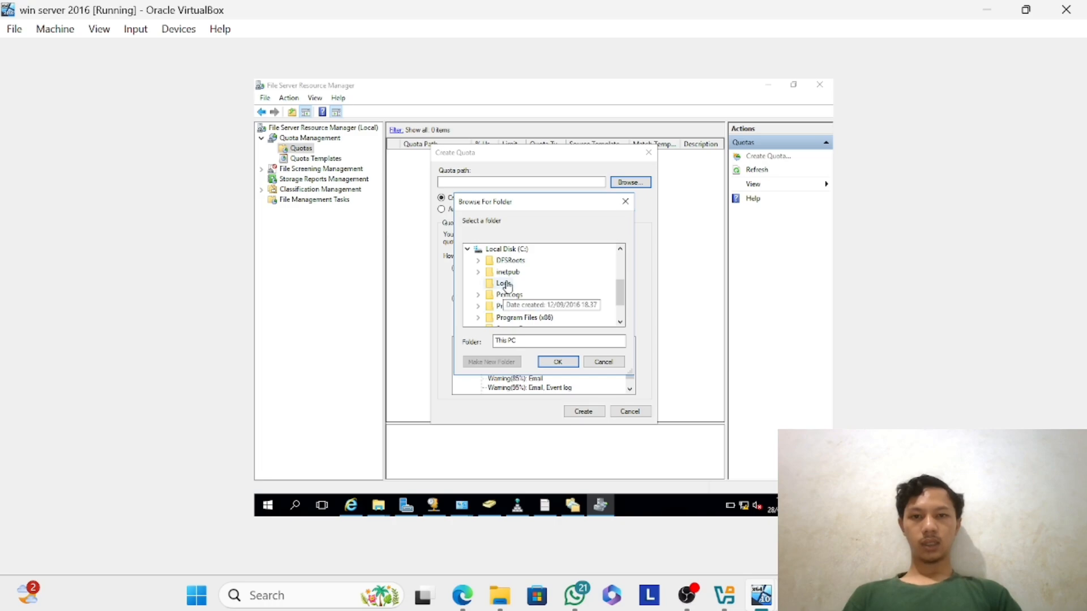
scroll(507, 287, "down", 1)
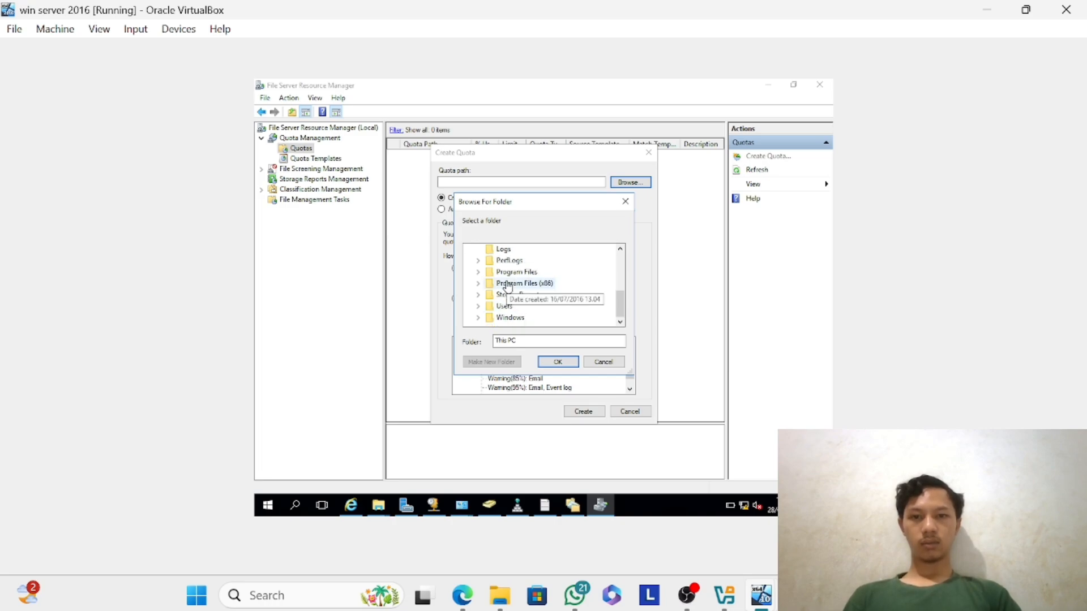
left_click(479, 307)
scroll(515, 294, "down", 1)
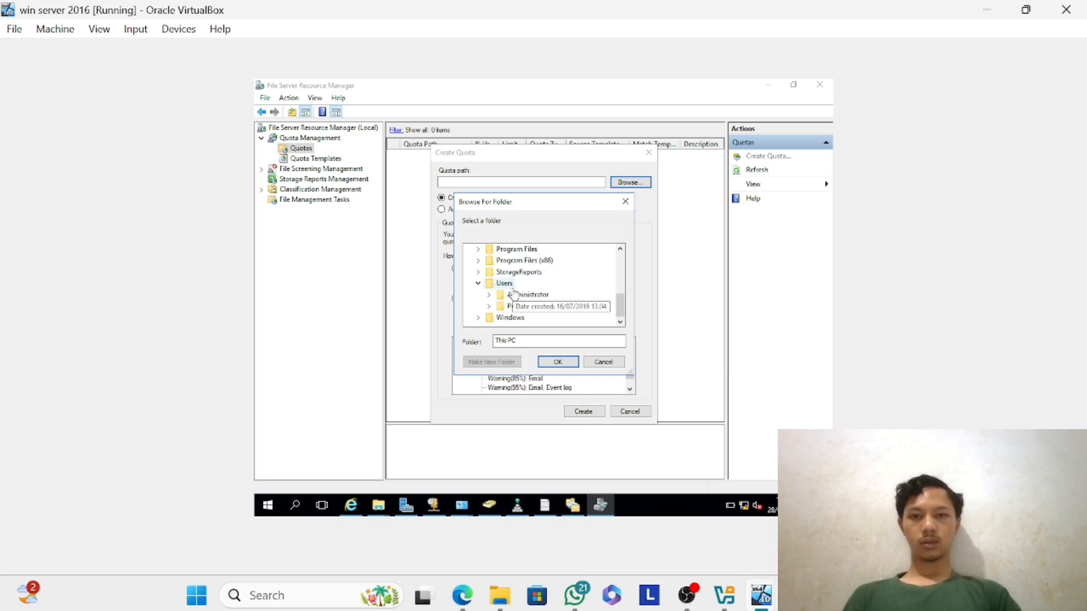
left_click(489, 295)
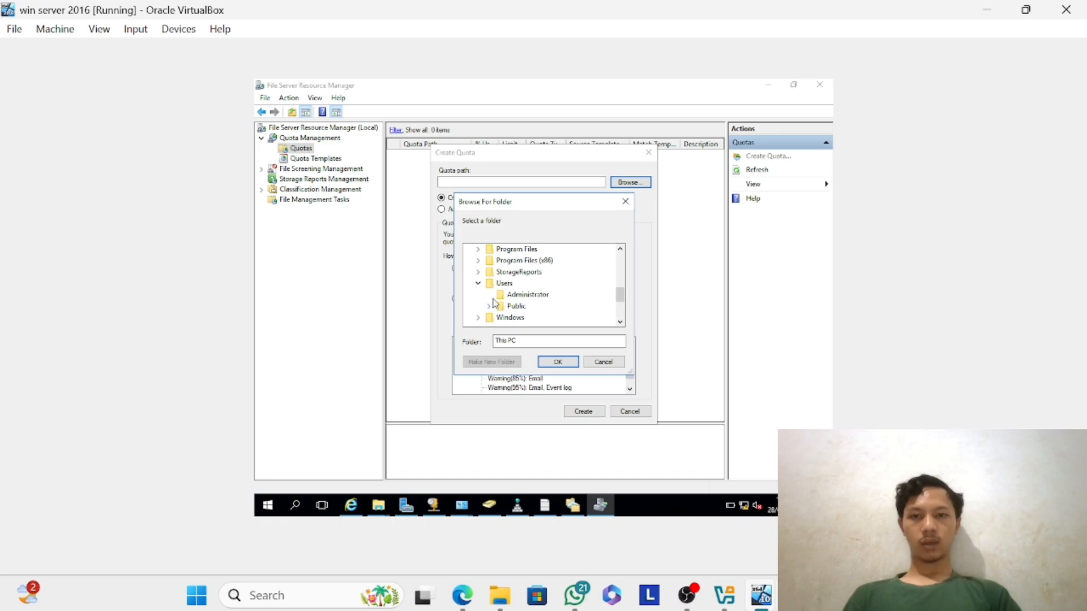
left_click(499, 283)
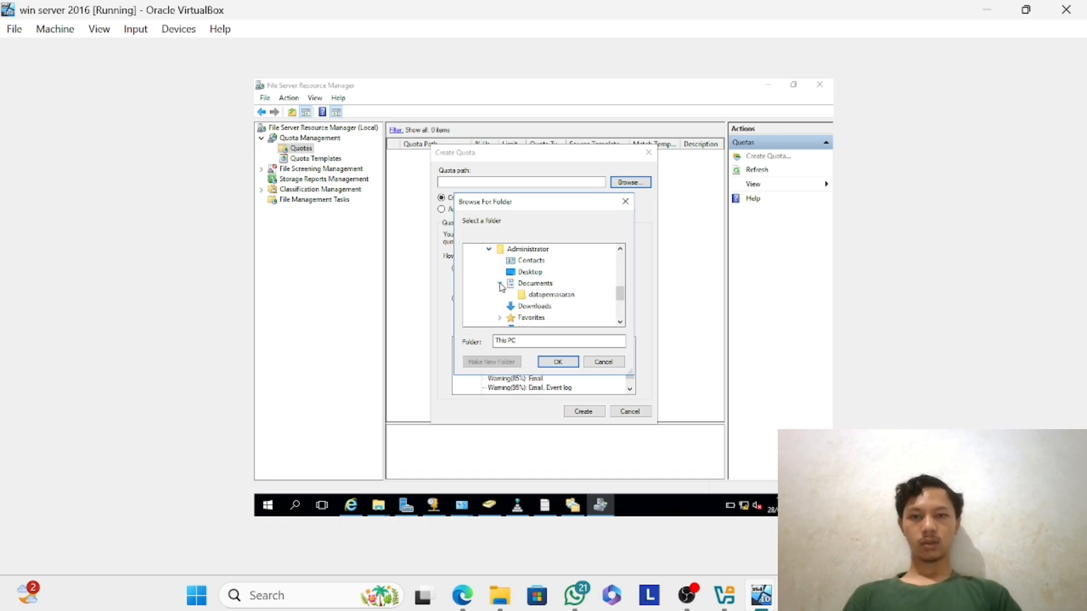
left_click(545, 294)
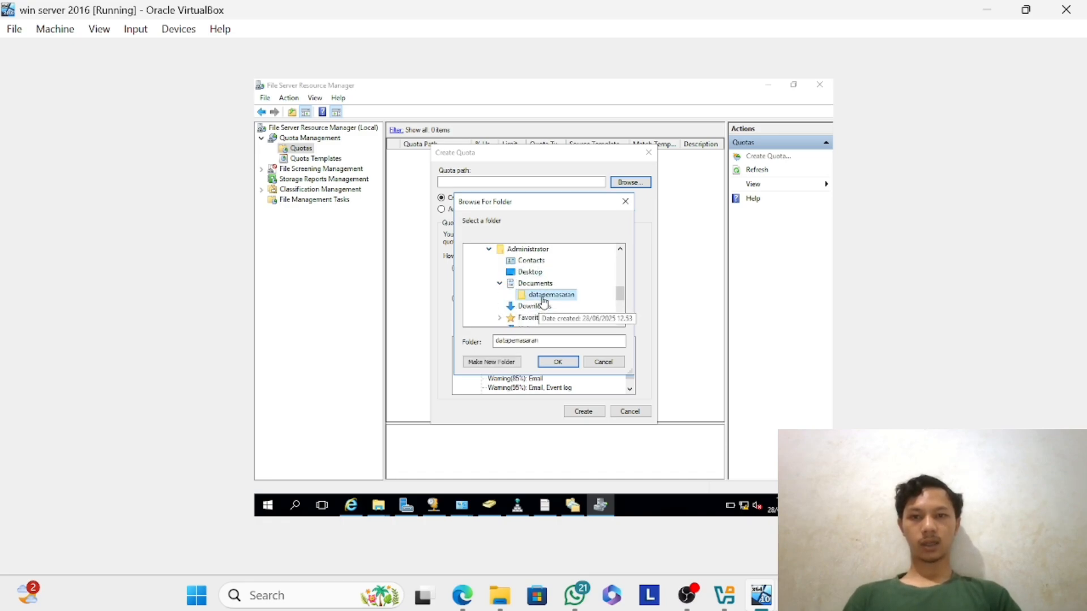
left_click(559, 361)
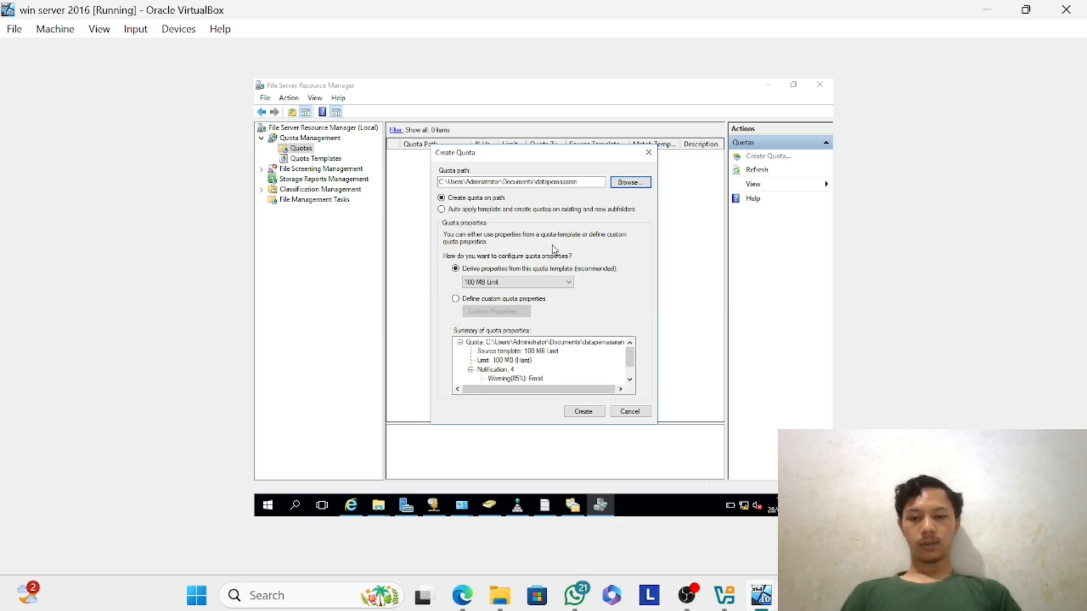
left_click(588, 412)
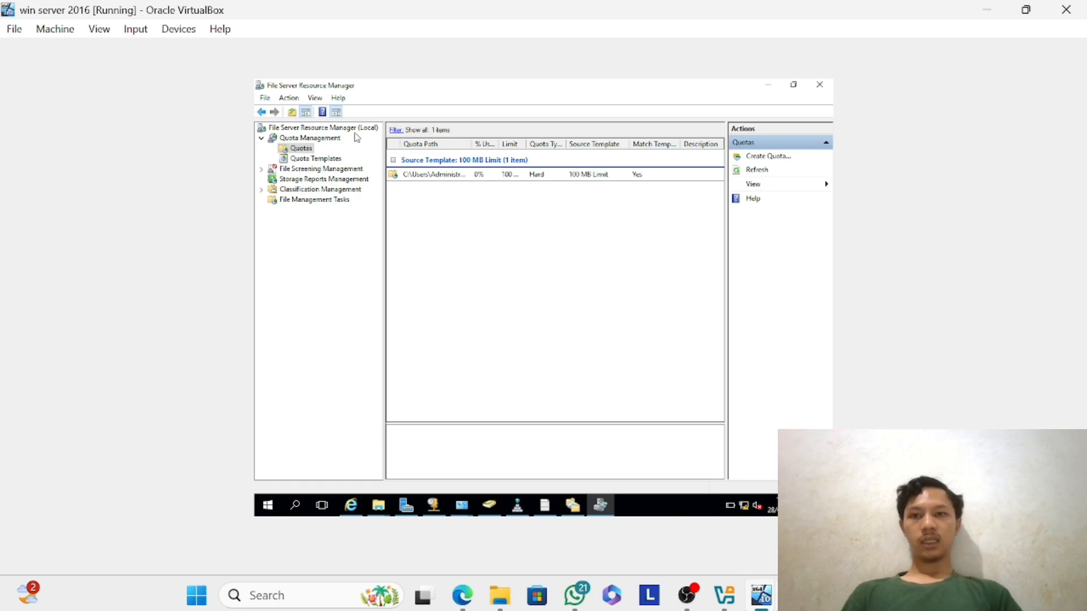
Create an active file screen template named "block file media" that blocks Audio and Video Files and Image Files.
left_click(315, 170)
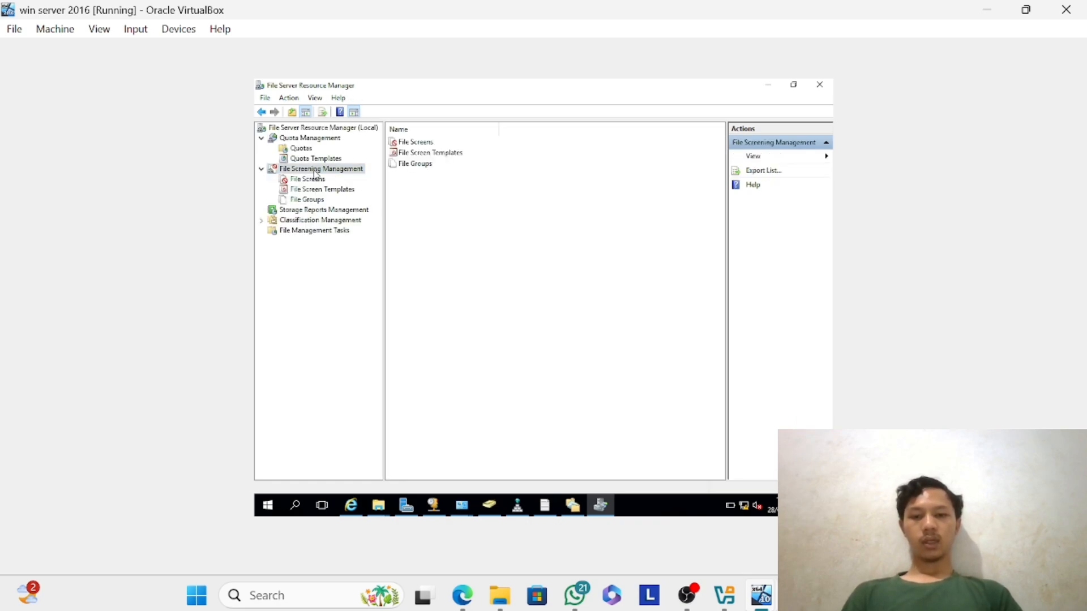
double_click(403, 154)
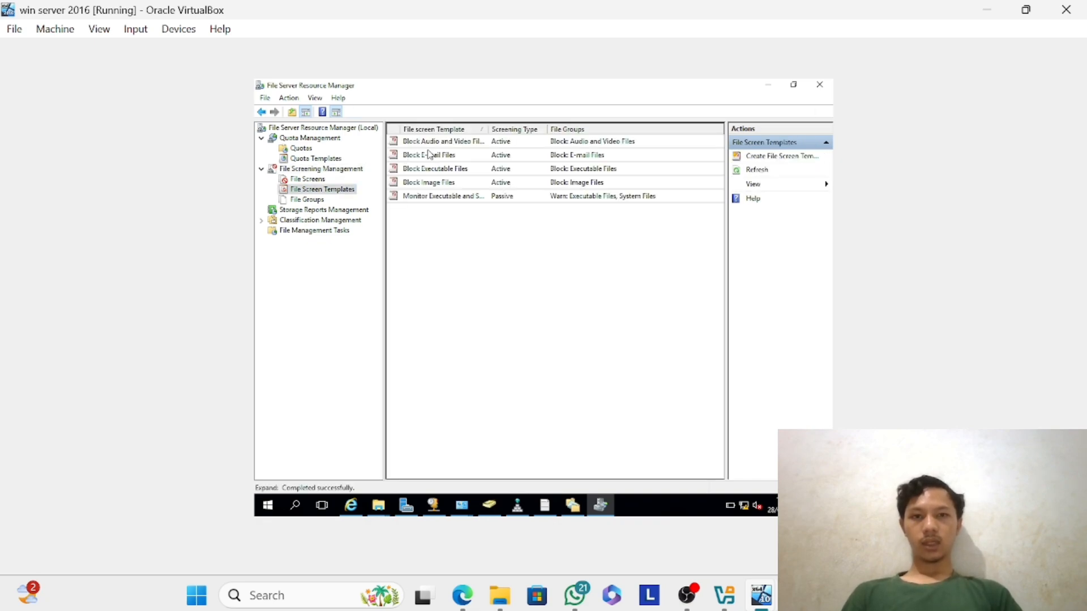
left_click(789, 157)
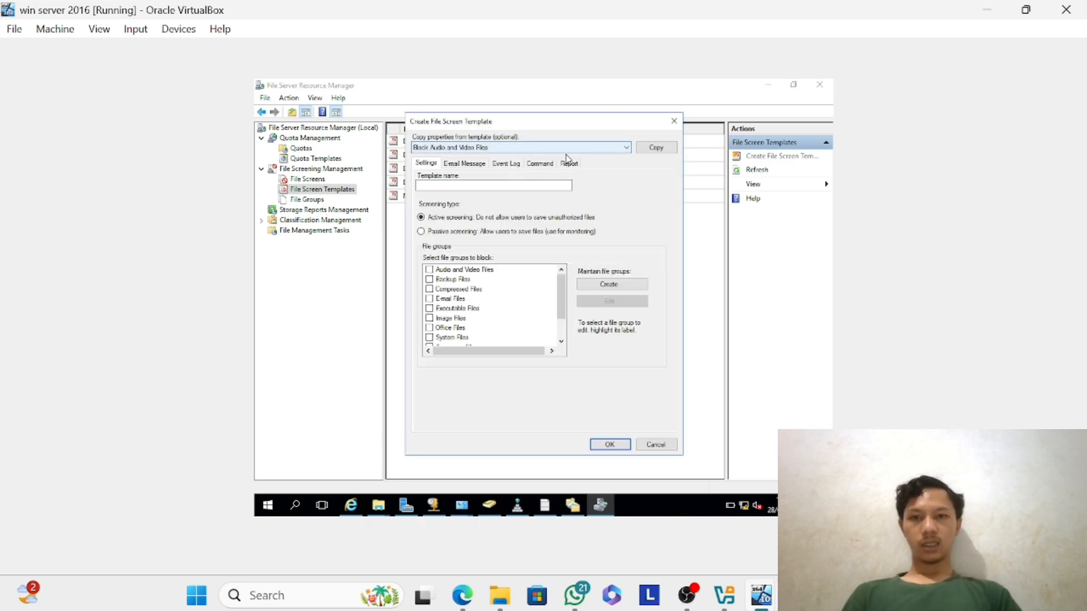
left_click(525, 186)
type("block fil")
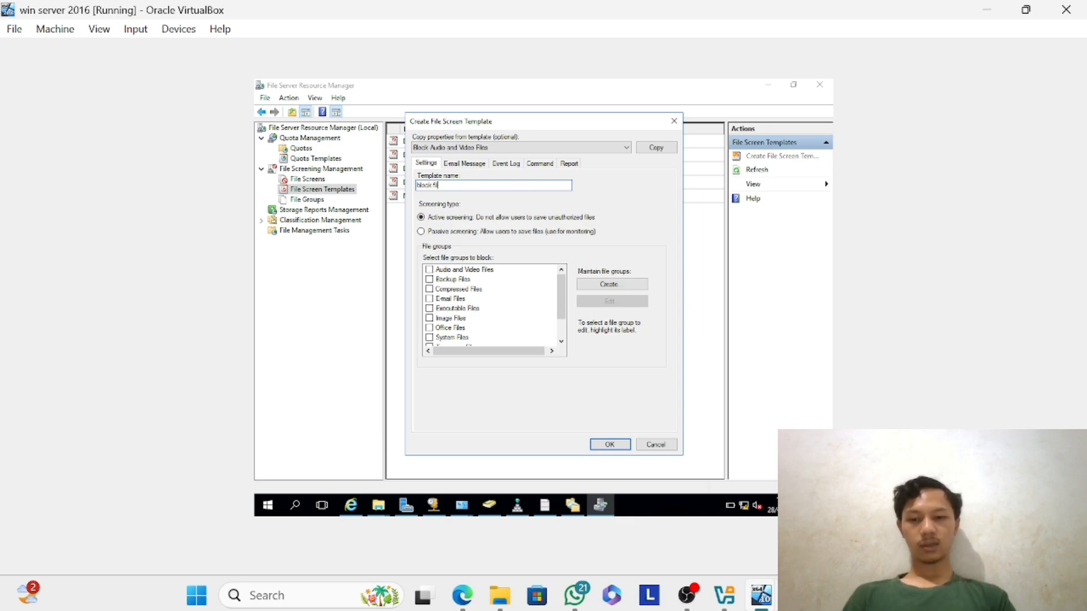
type("e media")
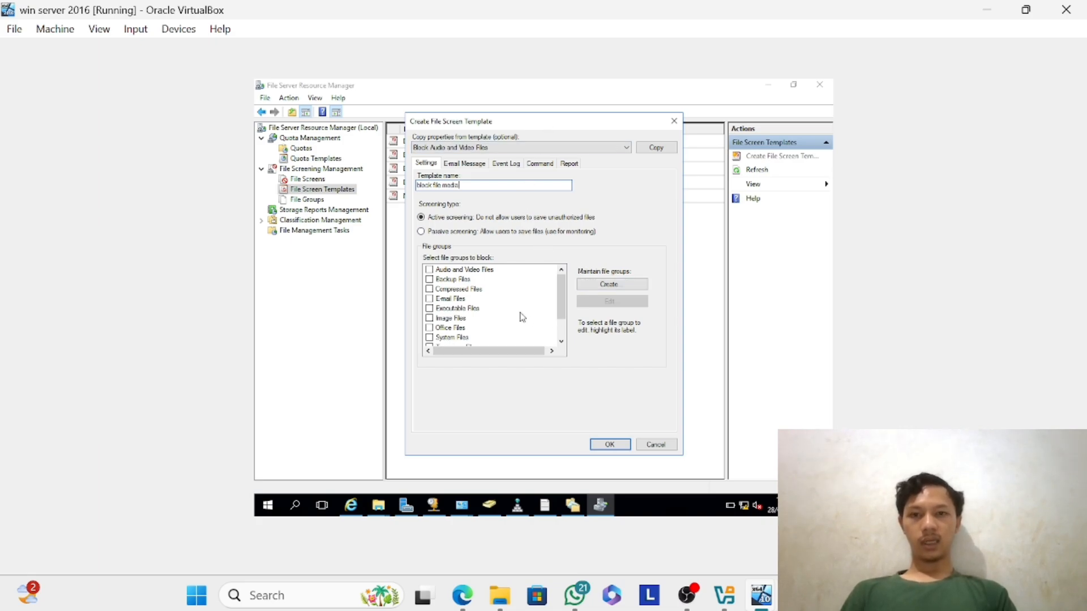
left_click(430, 270)
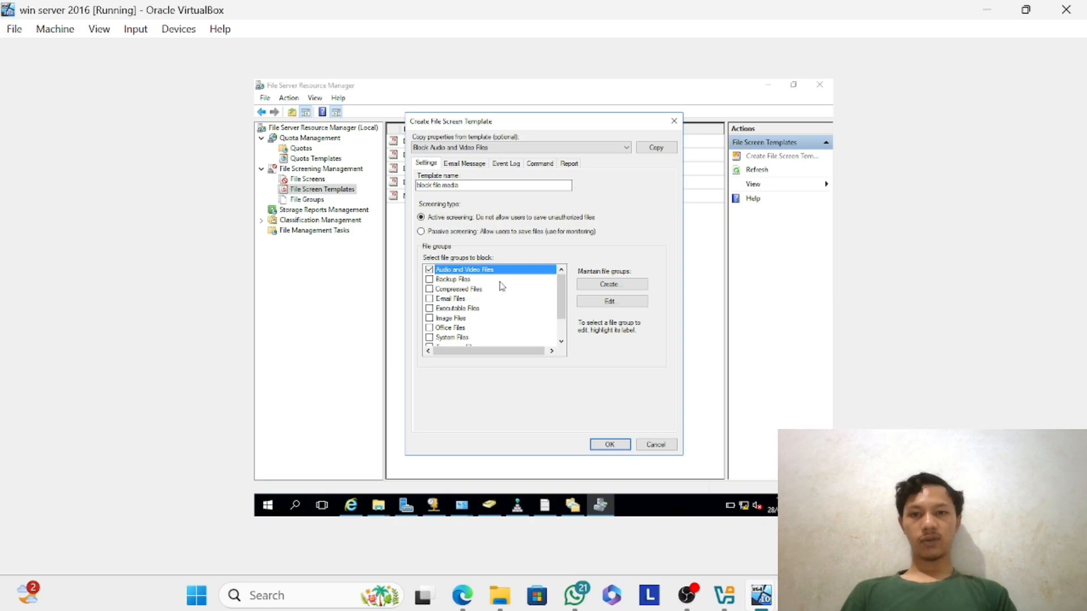
left_click(430, 318)
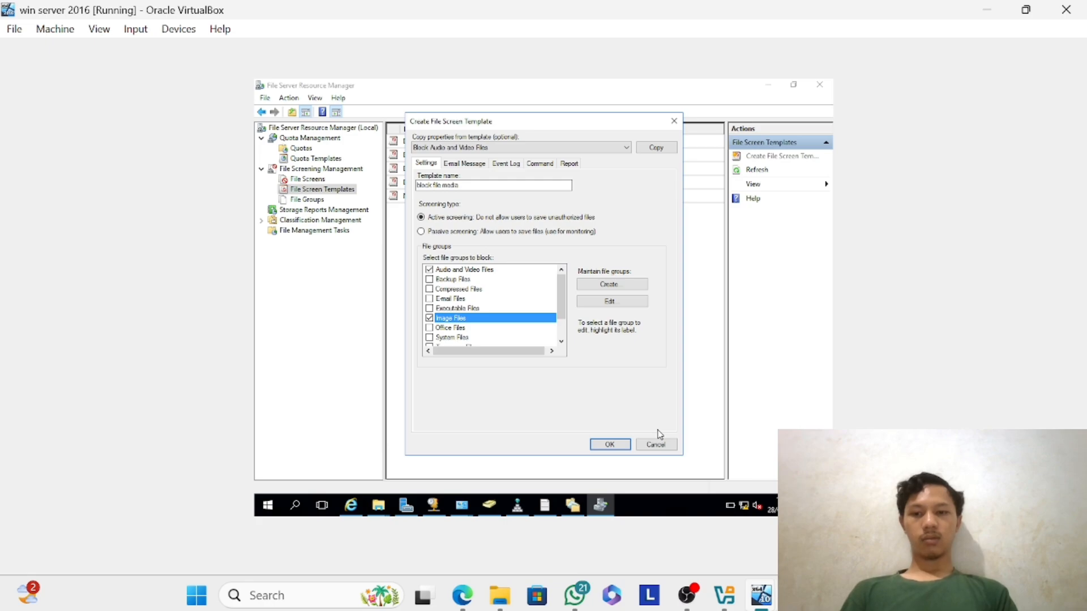
left_click(612, 446)
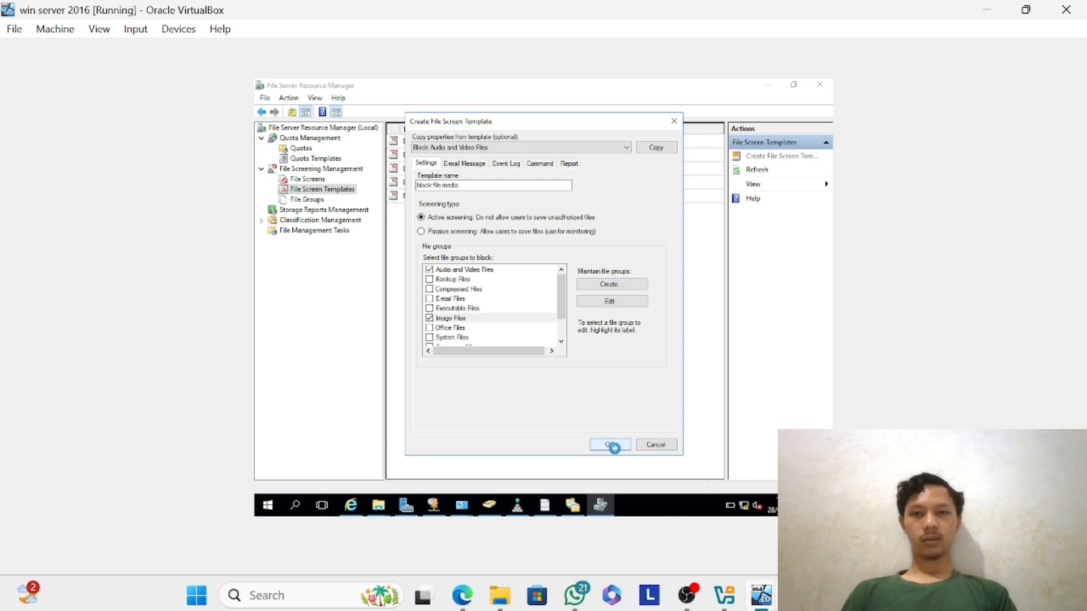
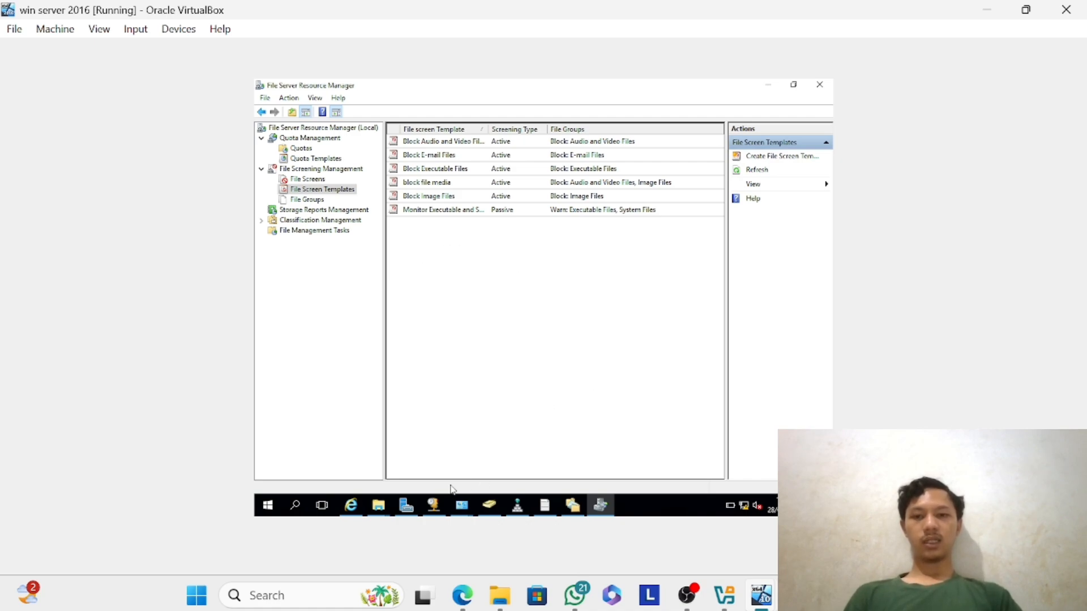
Open the network file sharing settings for the datapemasaran folder in Documents.
mouse_move(378, 513)
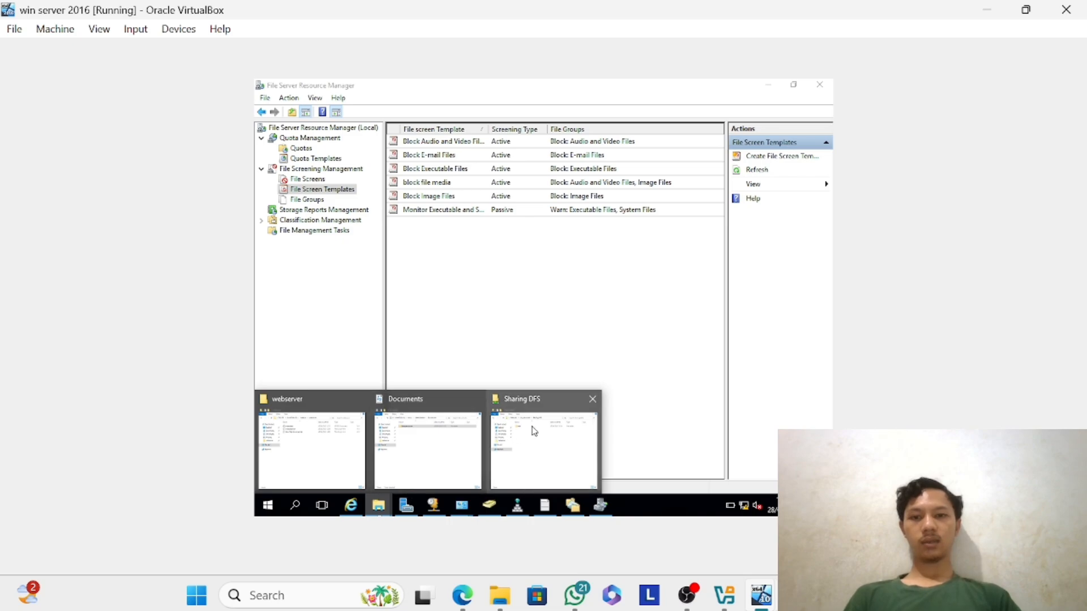
left_click(451, 442)
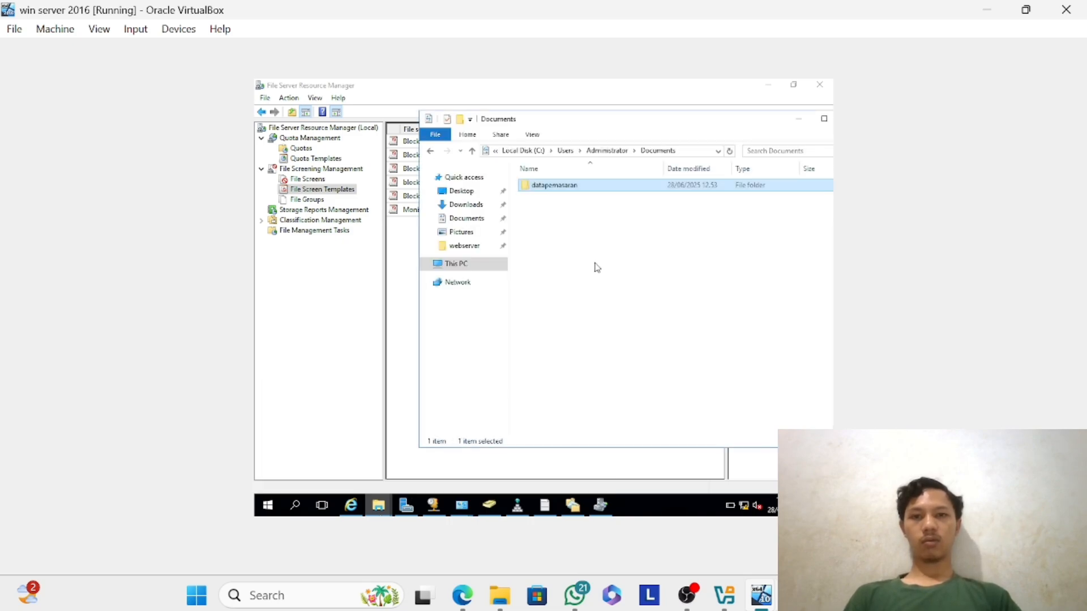
right_click(635, 192)
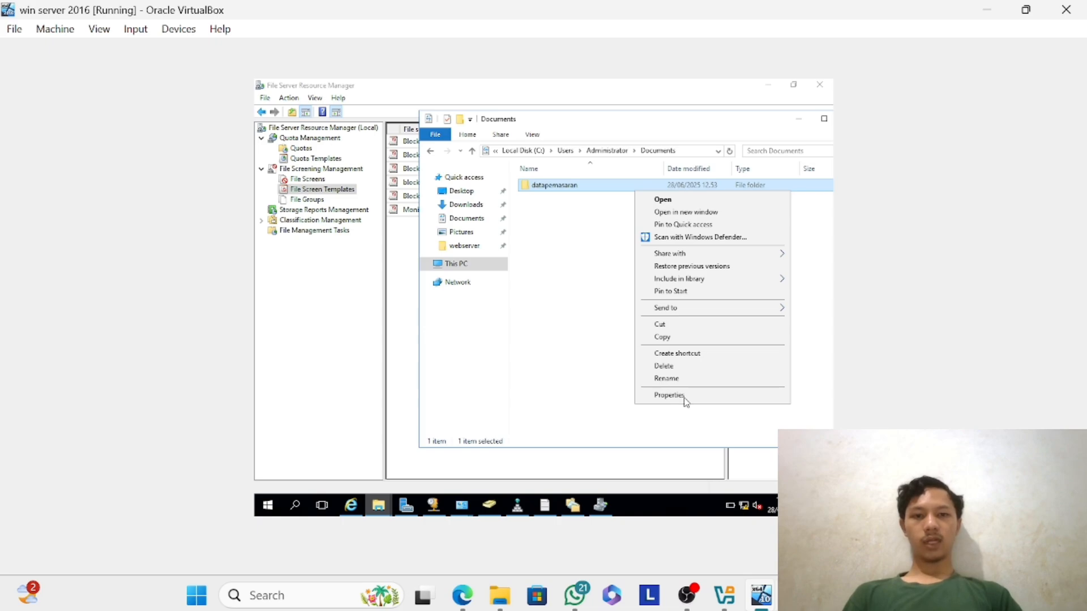
left_click(669, 396)
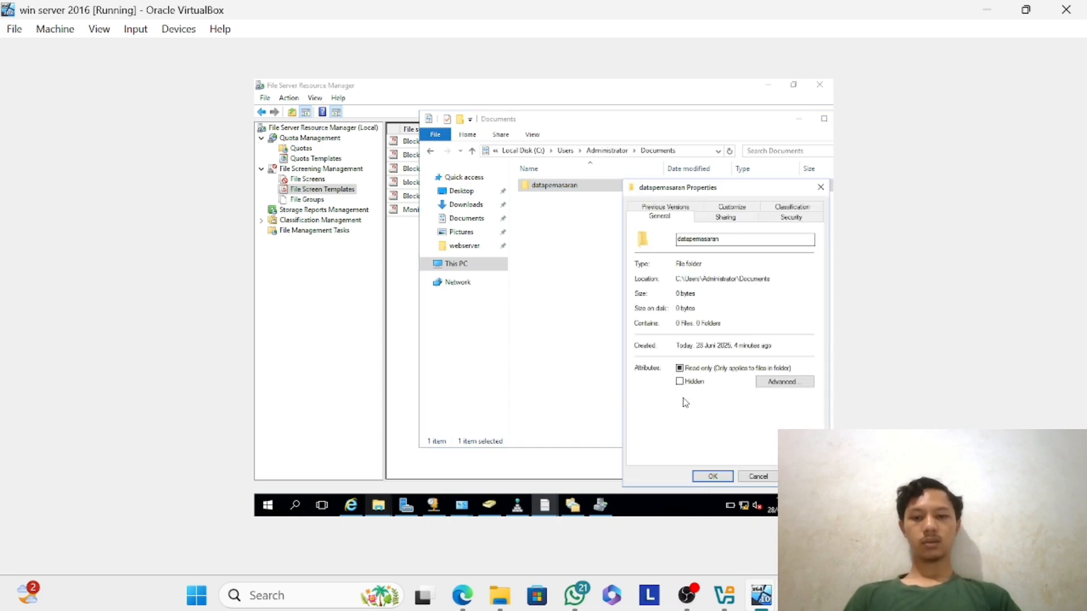
left_click(723, 219)
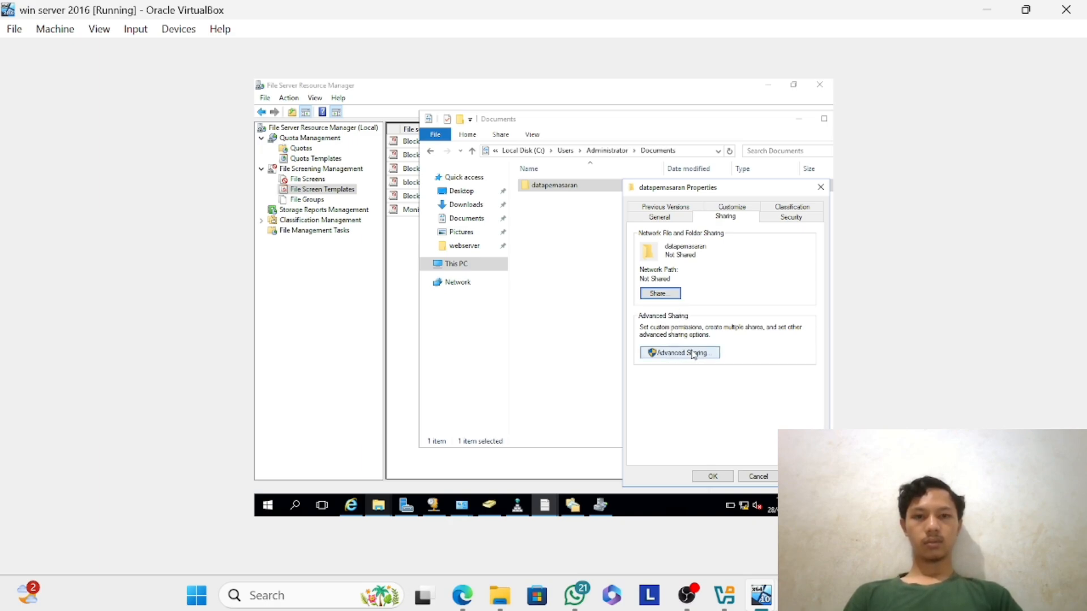
left_click(657, 294)
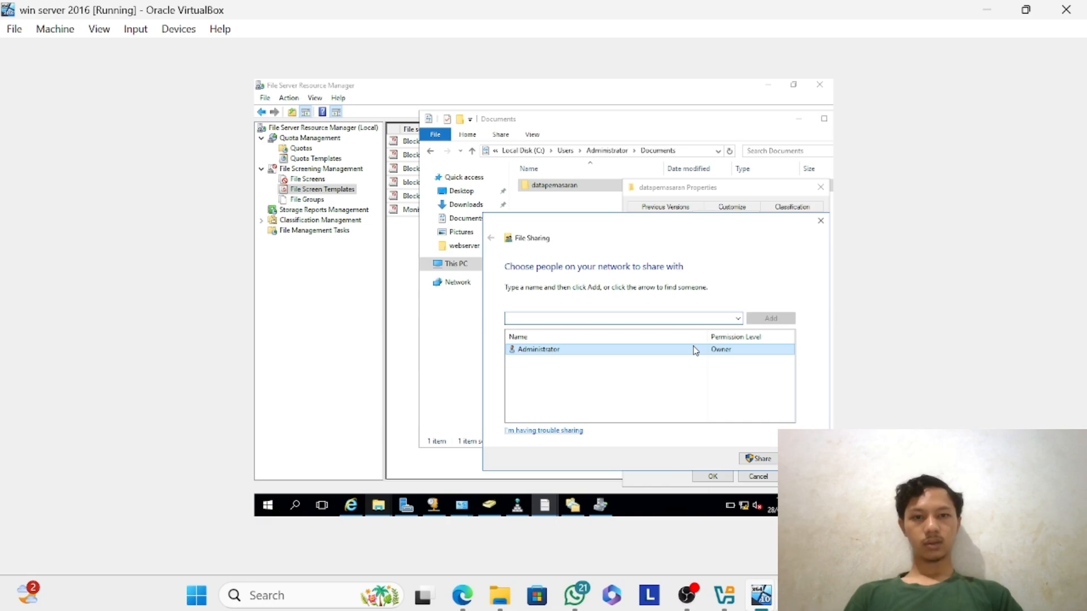
Share the datapemasaran folder with Everyone at the Read/Write permission level and check its security permissions.
left_click(737, 318)
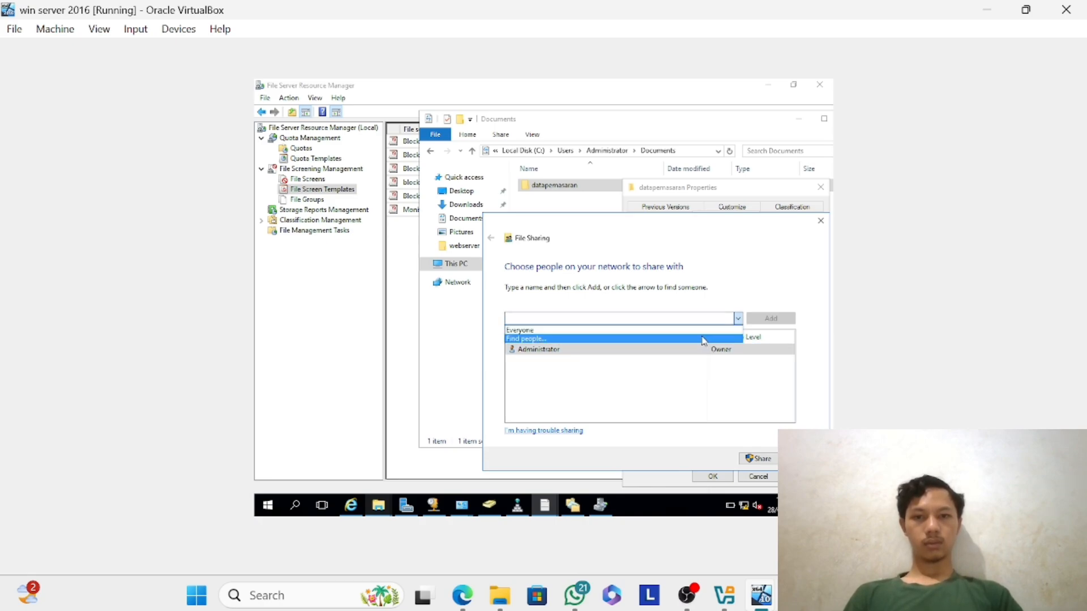
left_click(702, 331)
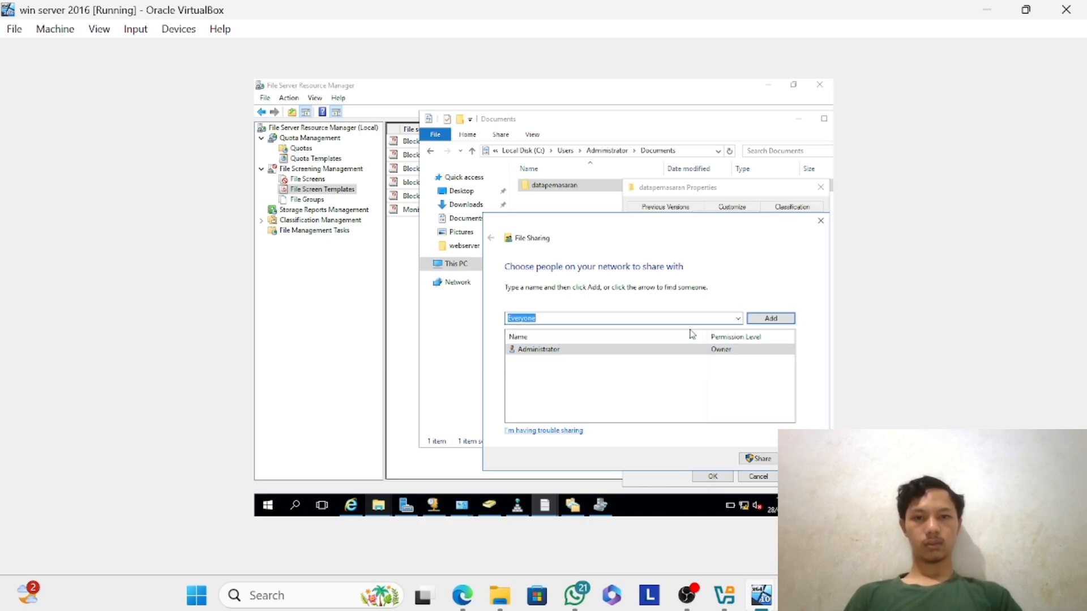
left_click(775, 318)
left_click(730, 363)
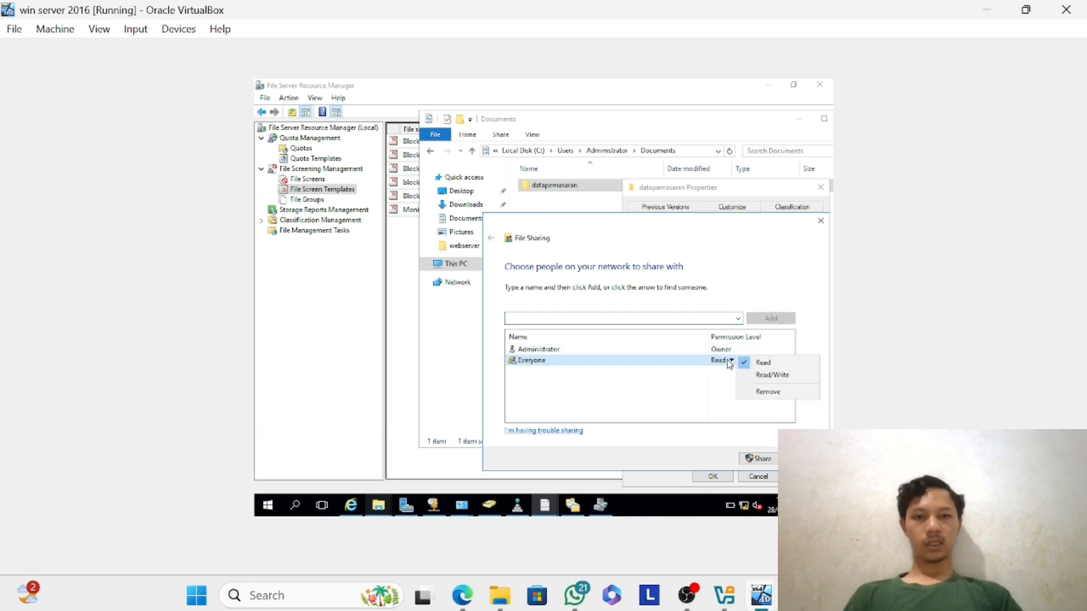
left_click(756, 375)
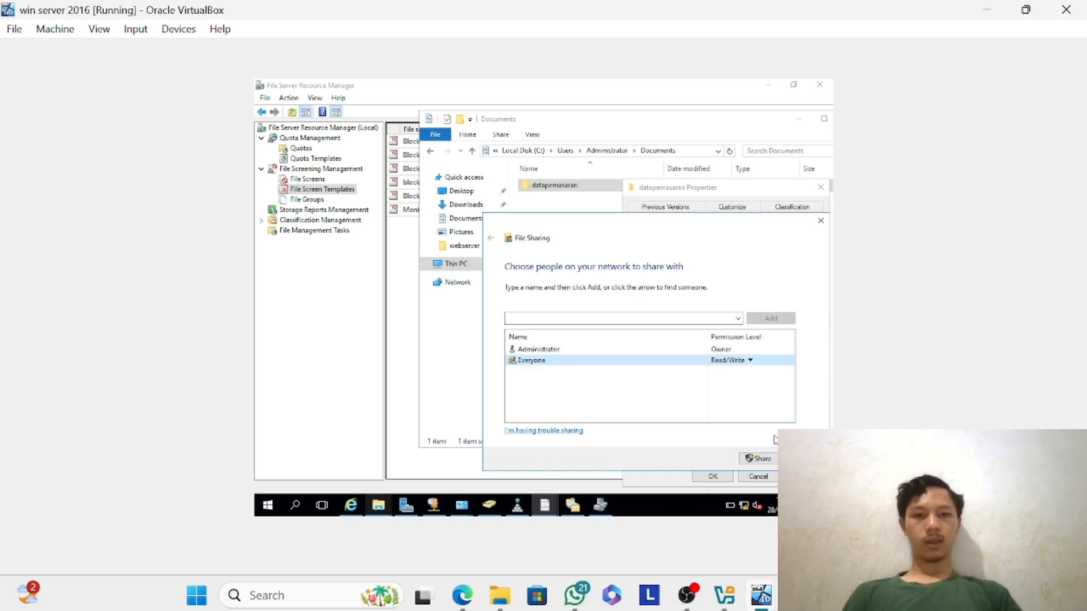
left_click(764, 457)
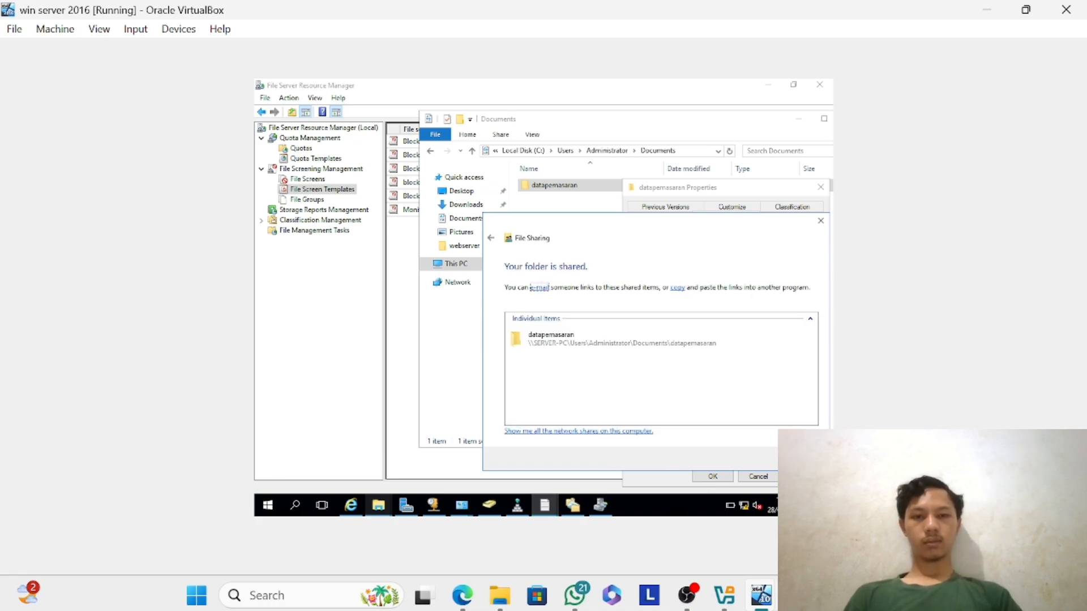
left_click(803, 457)
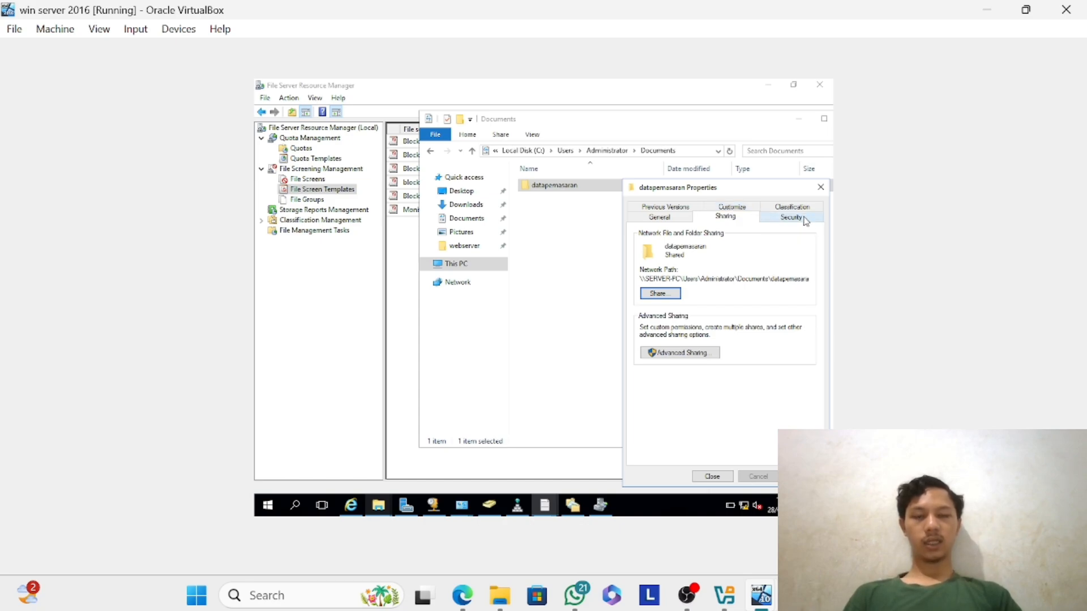
left_click(805, 220)
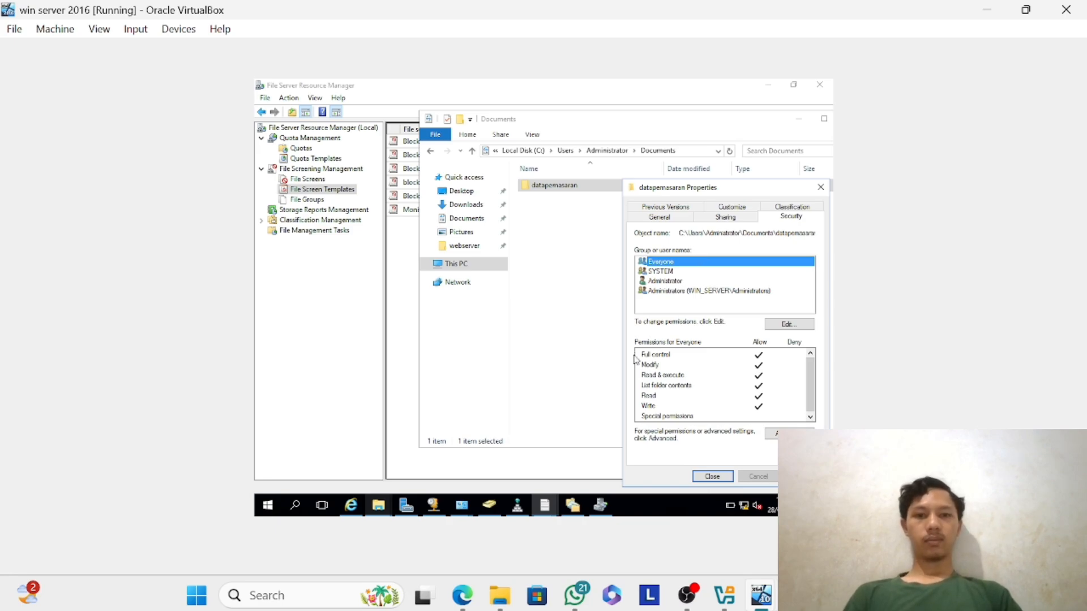
Inspect the security permissions of the halo folder in the Sharing DFS namespace.
left_click(545, 506)
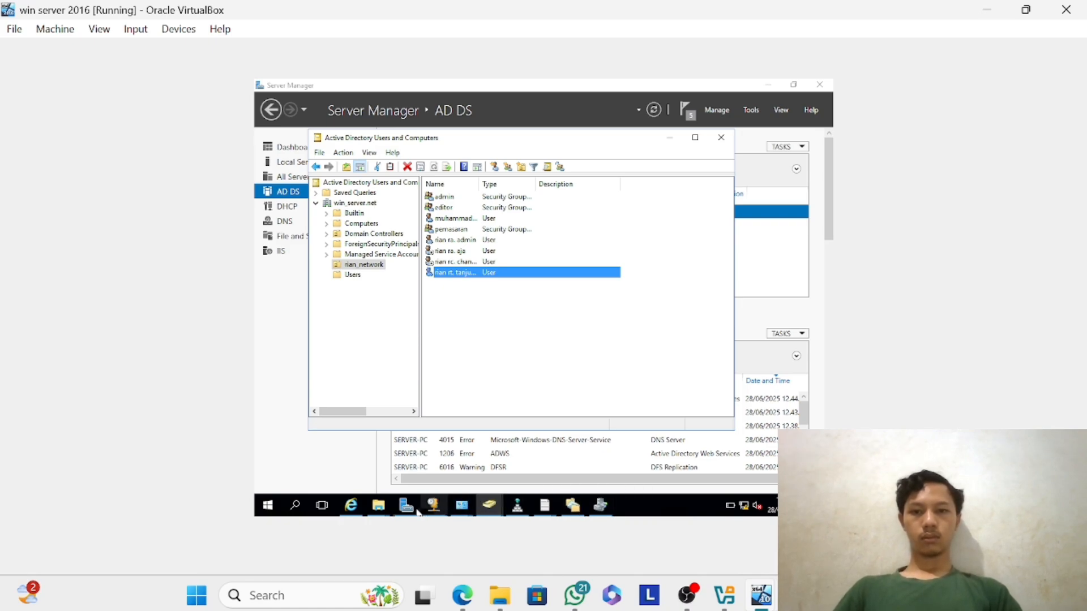
left_click(384, 511)
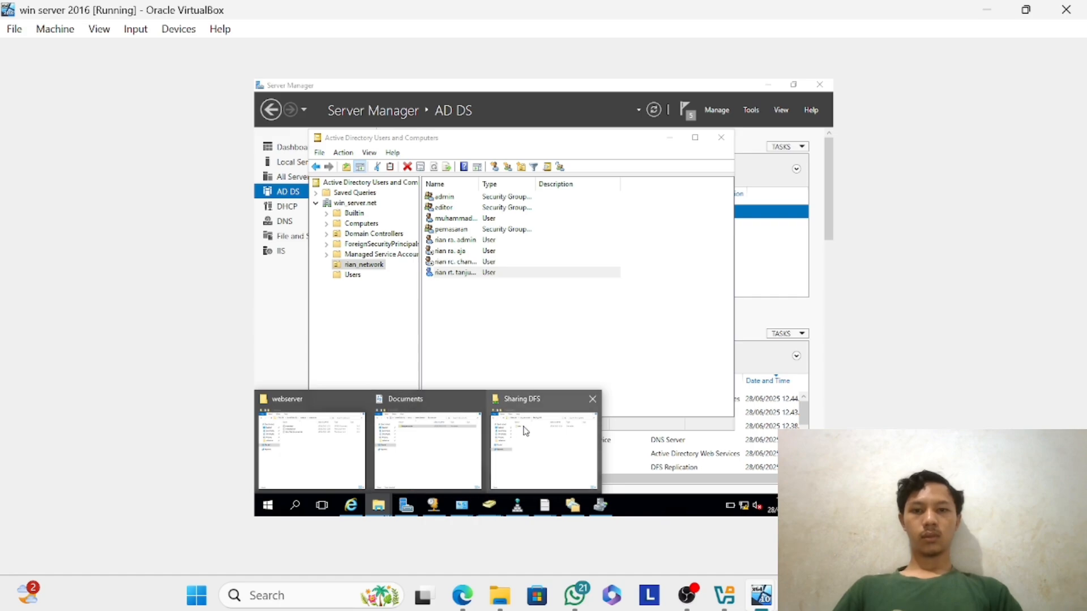
left_click(525, 430)
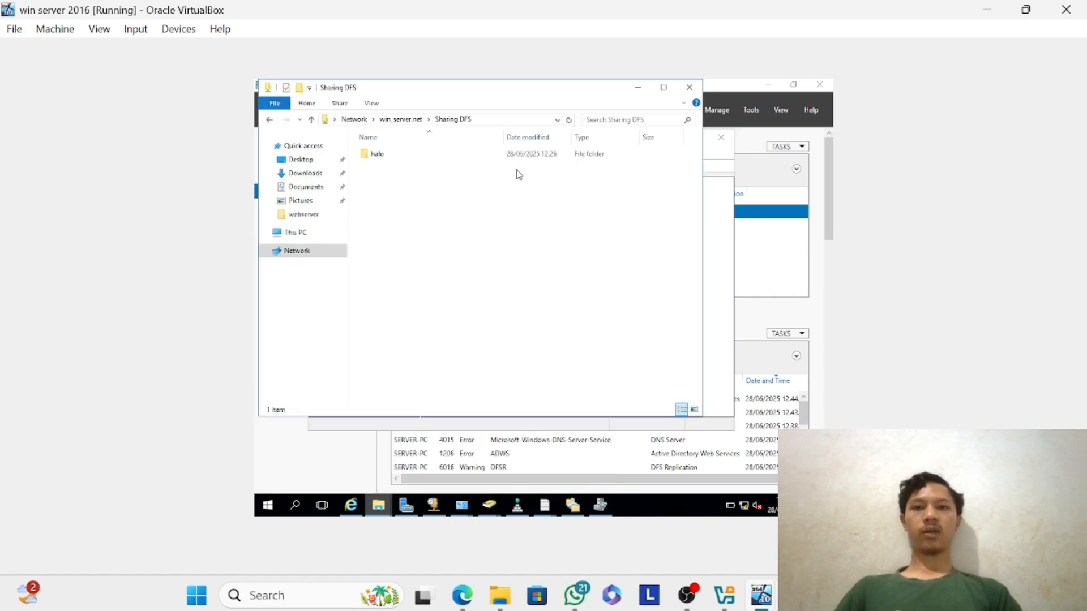
left_click(480, 153)
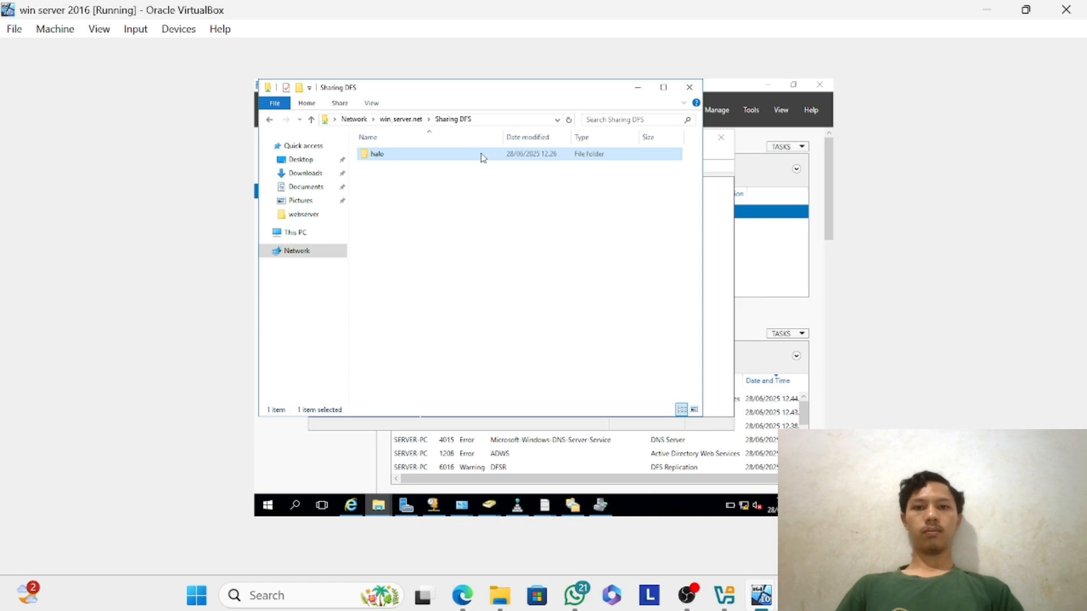
right_click(480, 153)
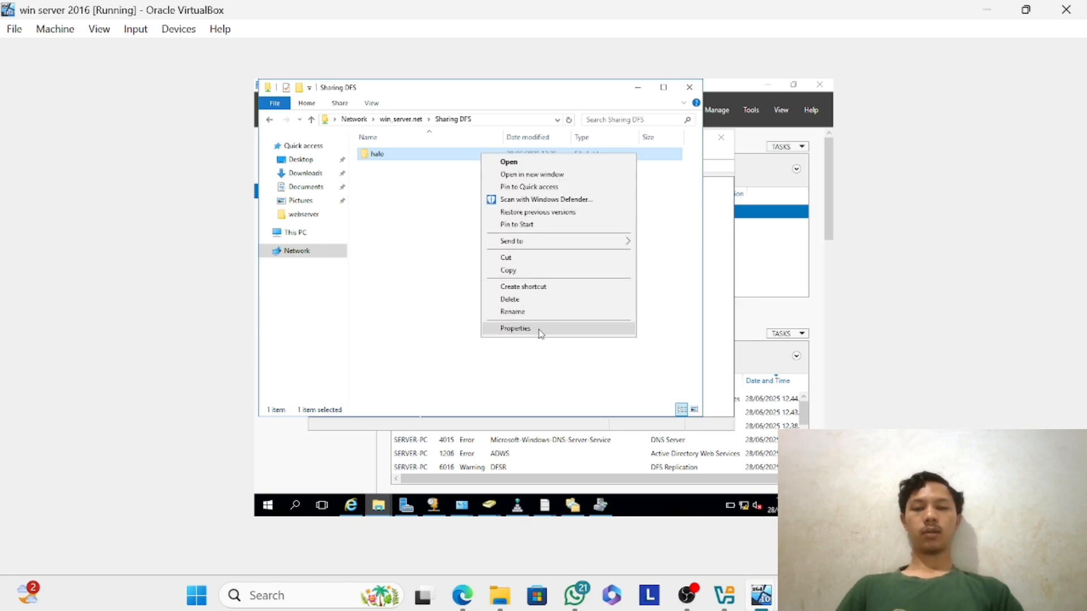
left_click(538, 328)
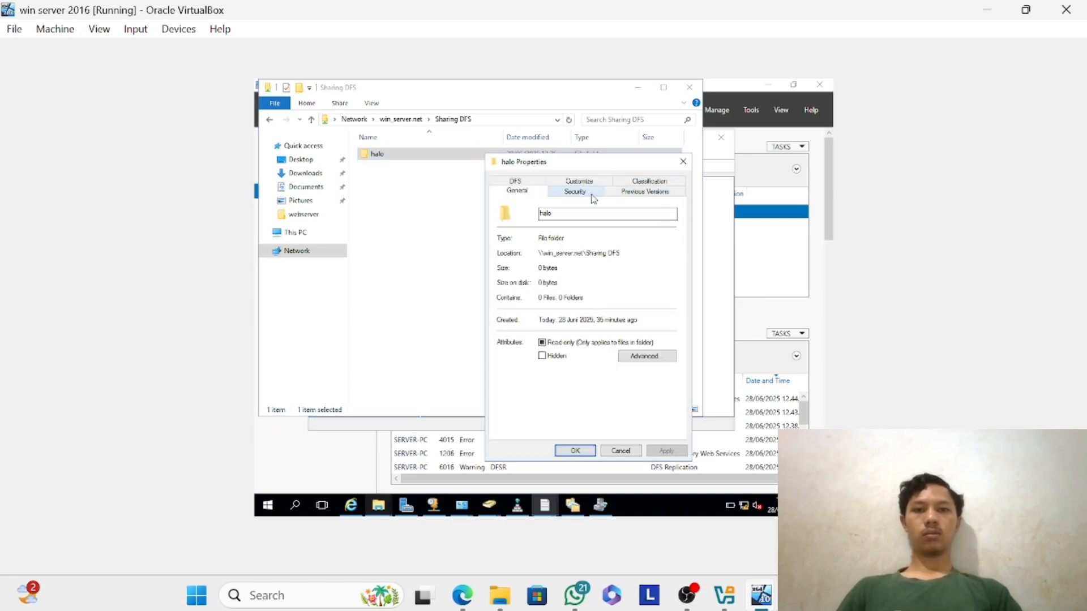
left_click(592, 198)
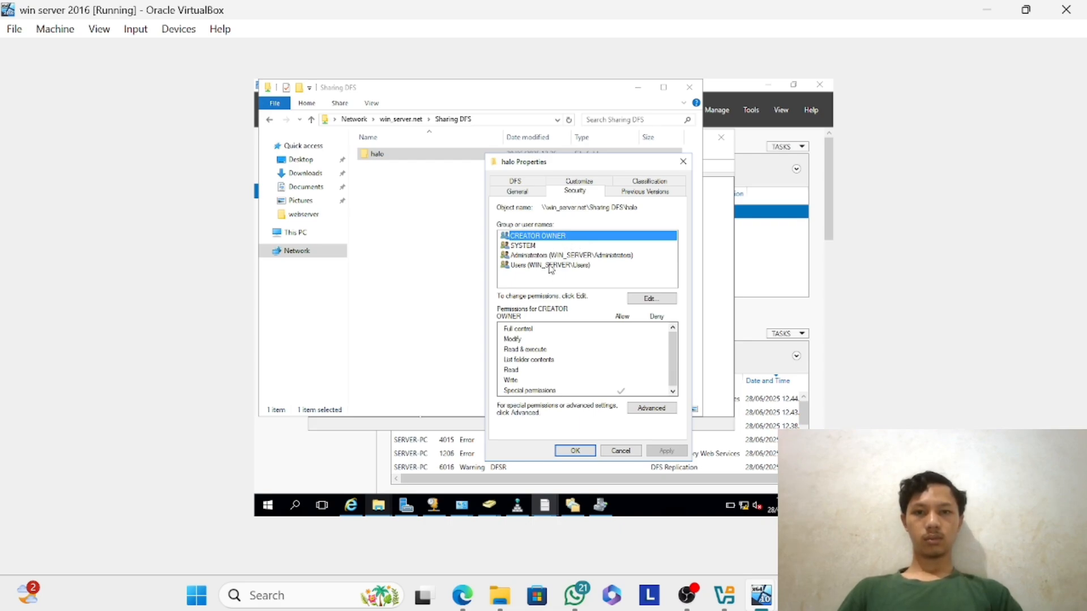
left_click(649, 298)
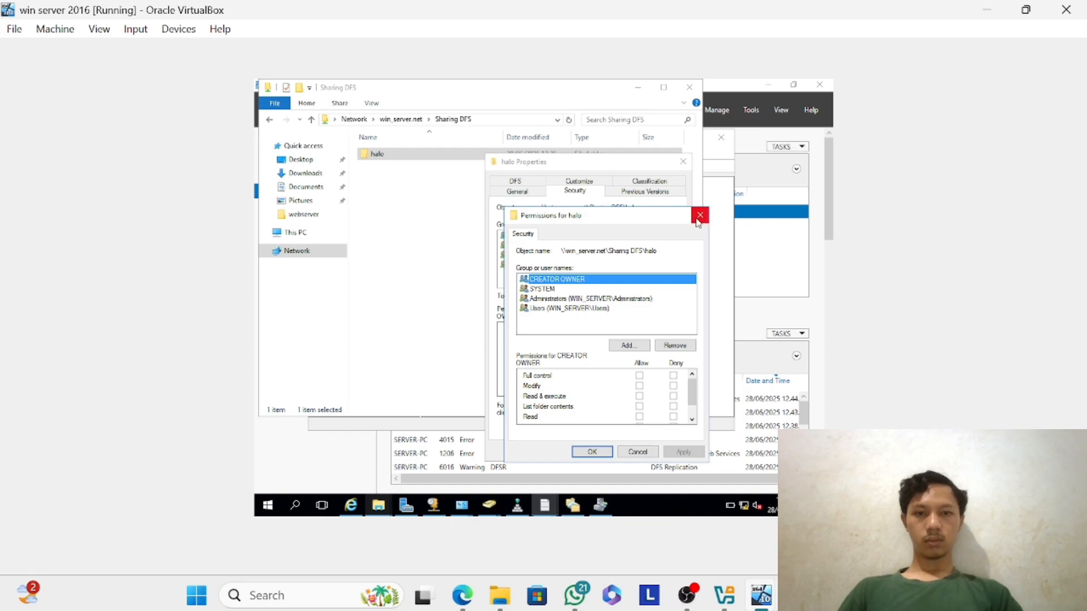
left_click(700, 217)
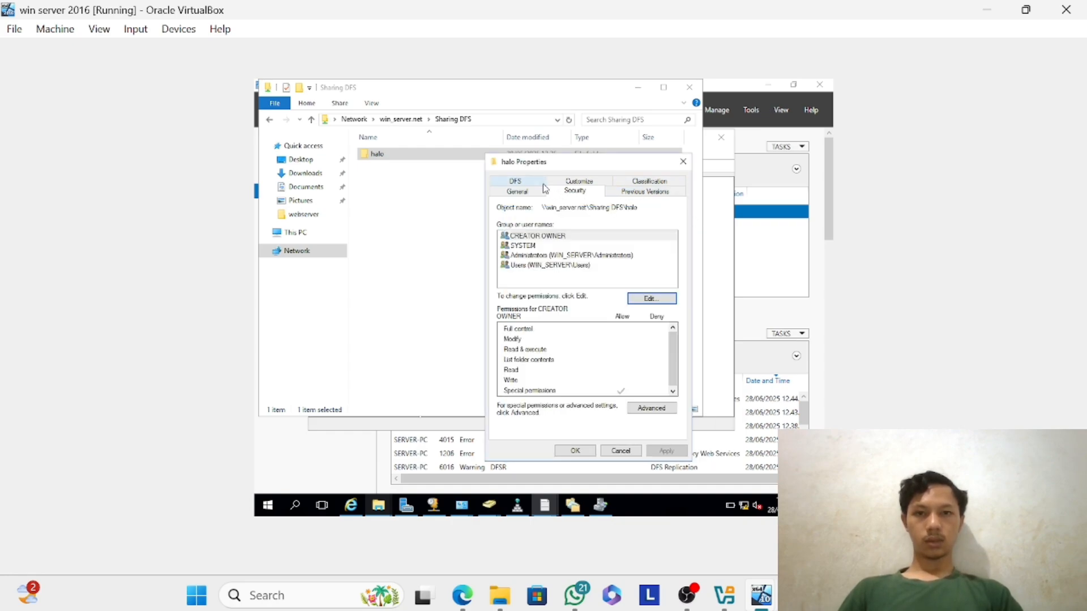
Check the halo folder's DFS referral list and security entries, then close its properties without changes.
left_click(515, 181)
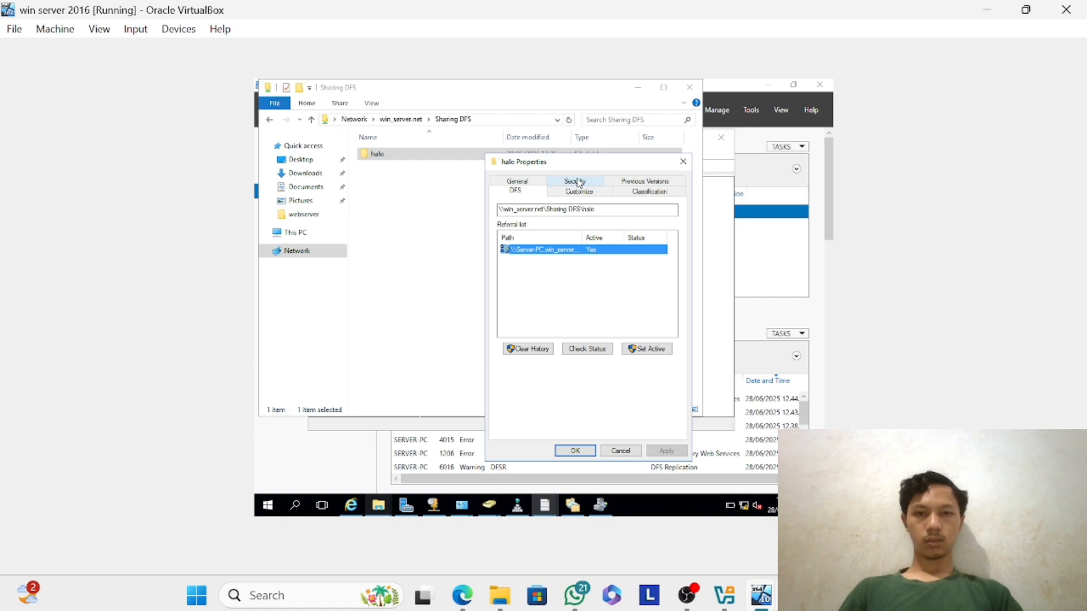
left_click(577, 182)
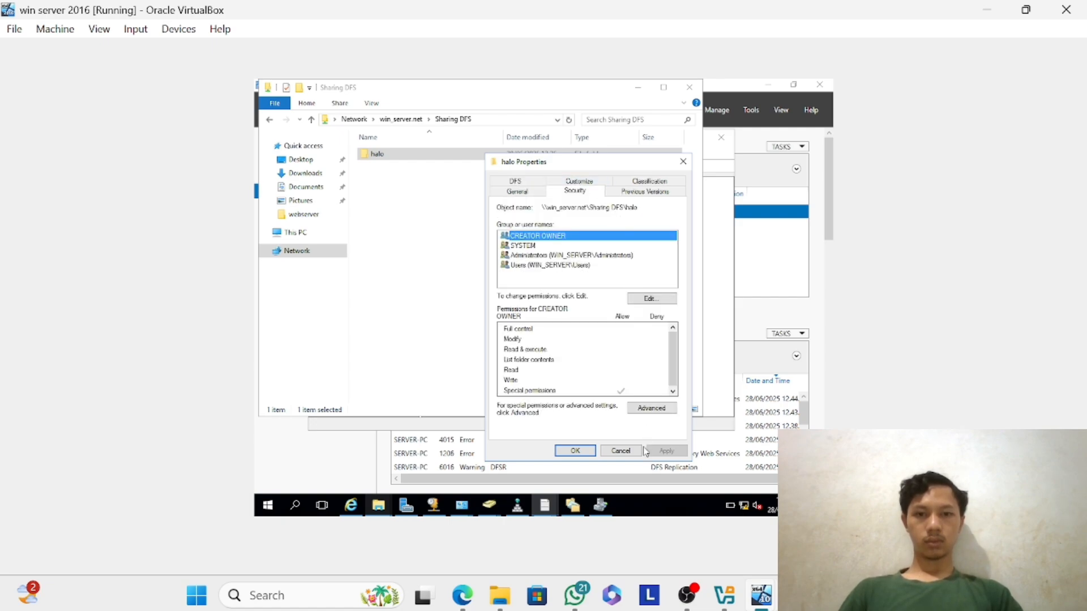
left_click(620, 451)
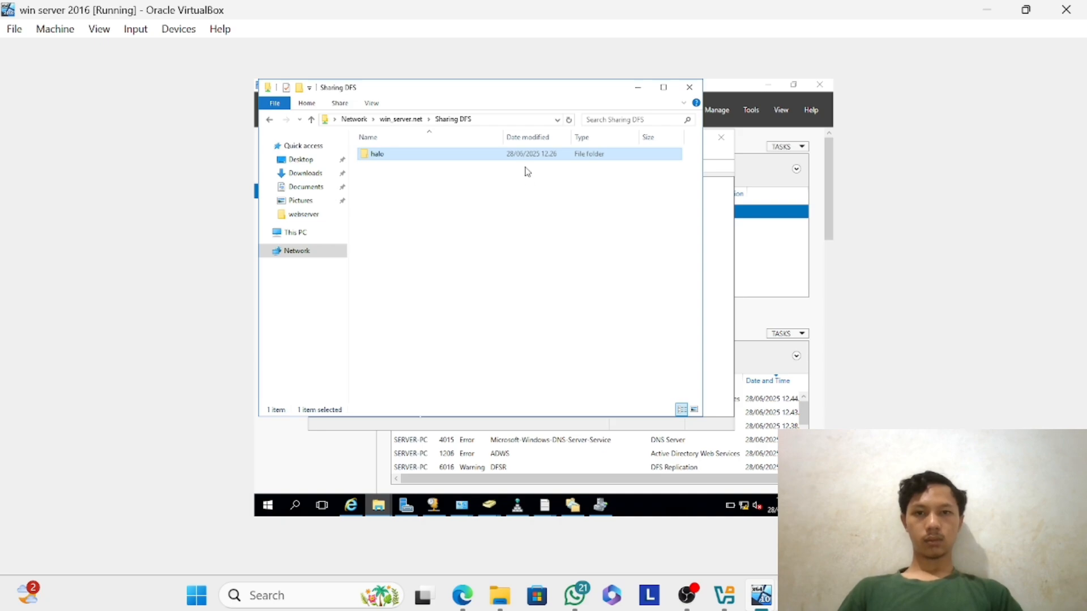
Reopen the halo folder's properties and view its advanced archive, index, compression and encryption attributes.
right_click(525, 154)
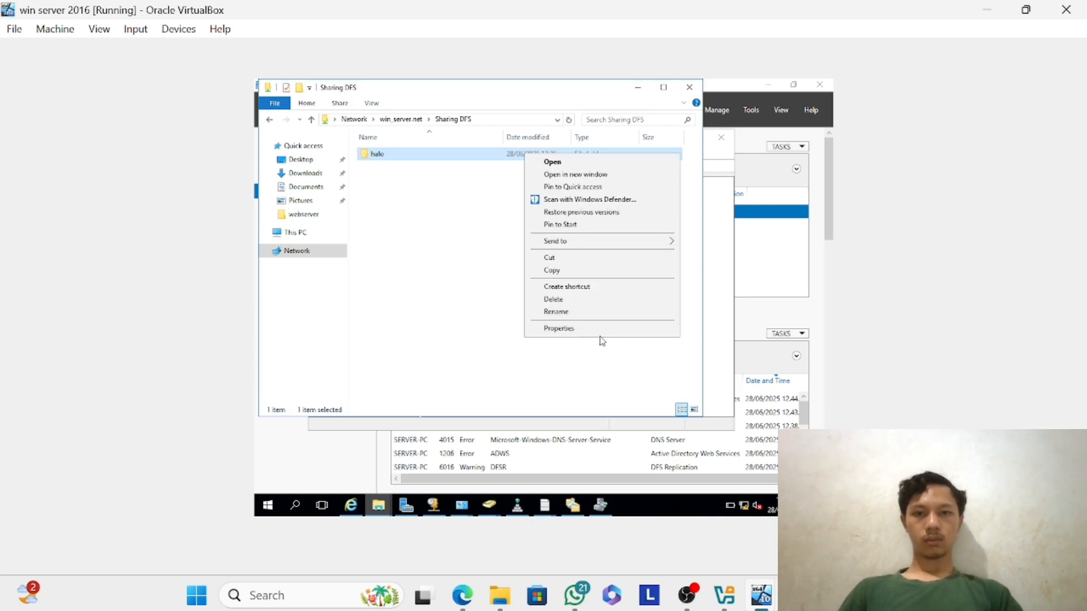
left_click(599, 330)
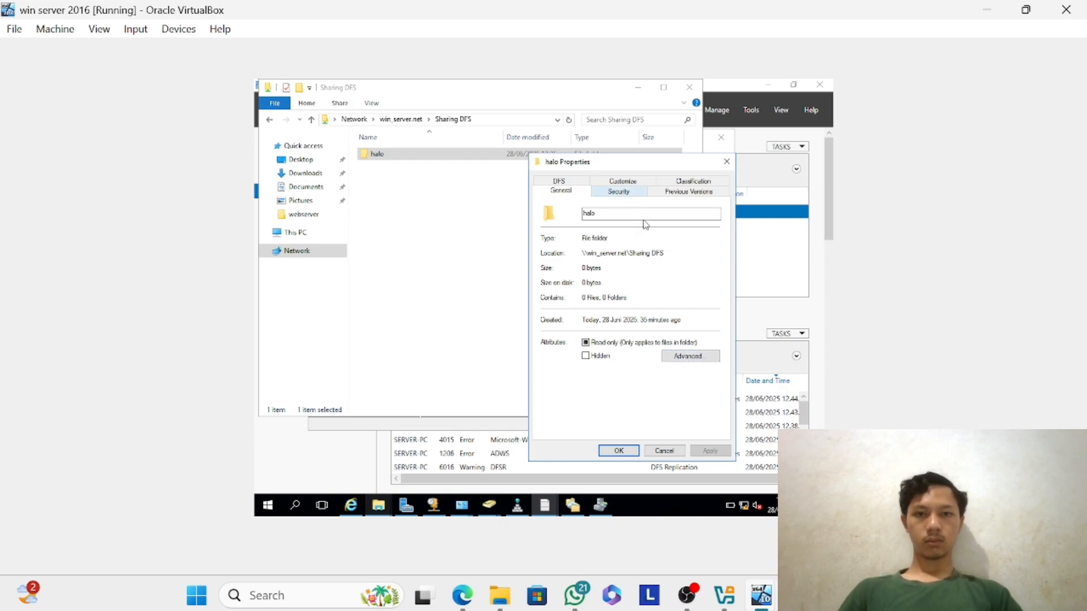
left_click(688, 356)
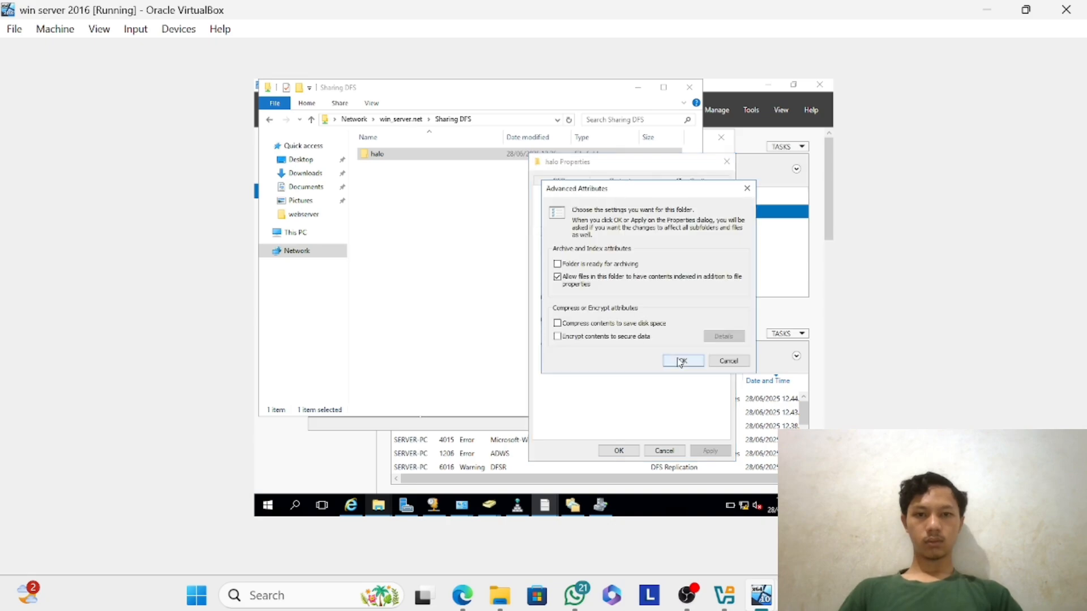
left_click(728, 361)
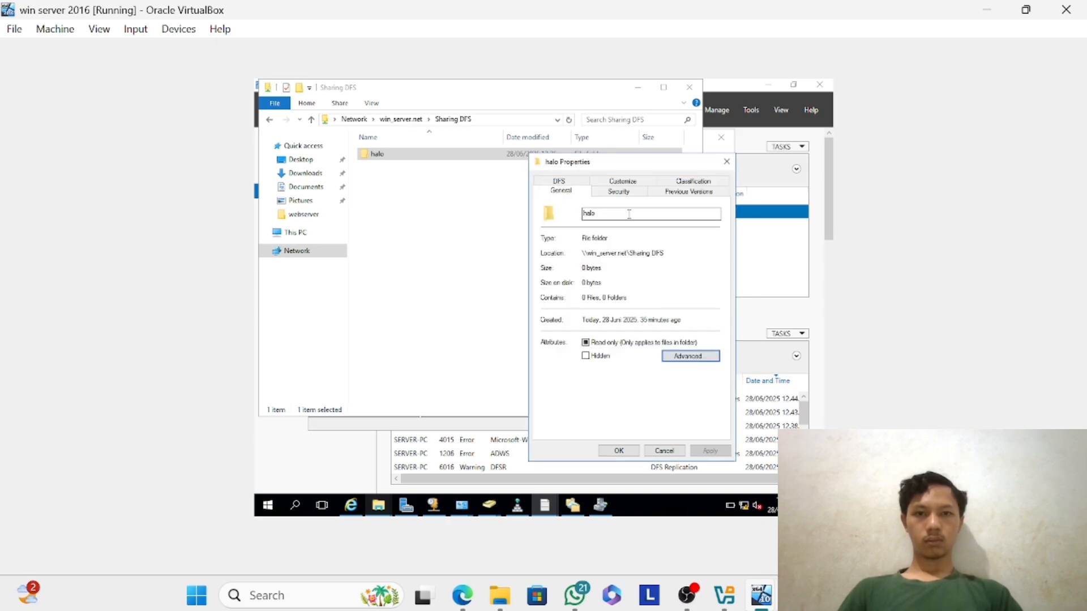
Examine the halo folder's advanced security settings, sorting its share permission entries by principal.
left_click(619, 192)
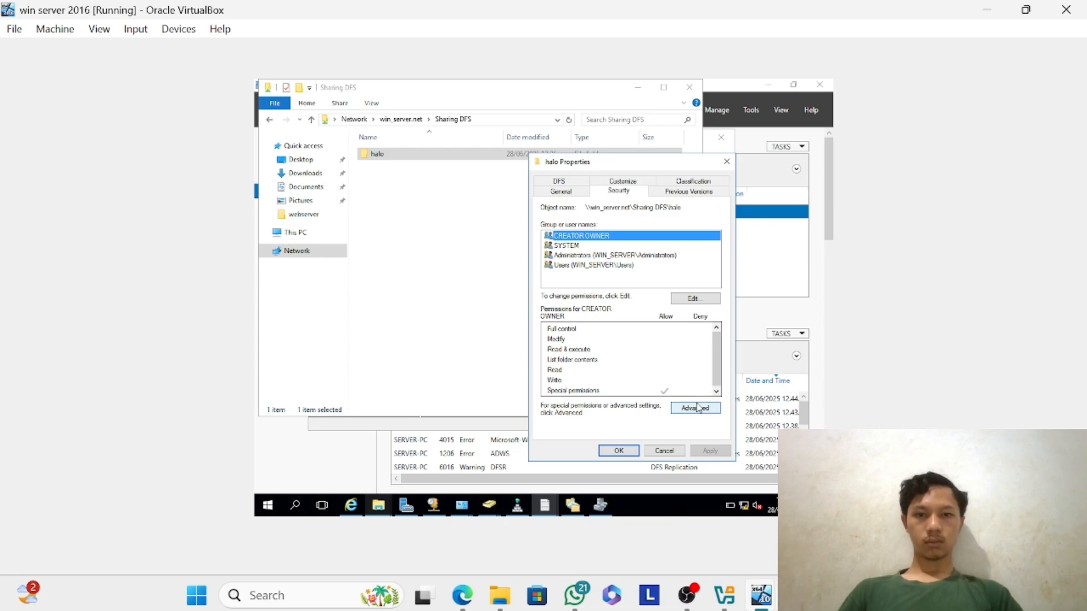
left_click(697, 408)
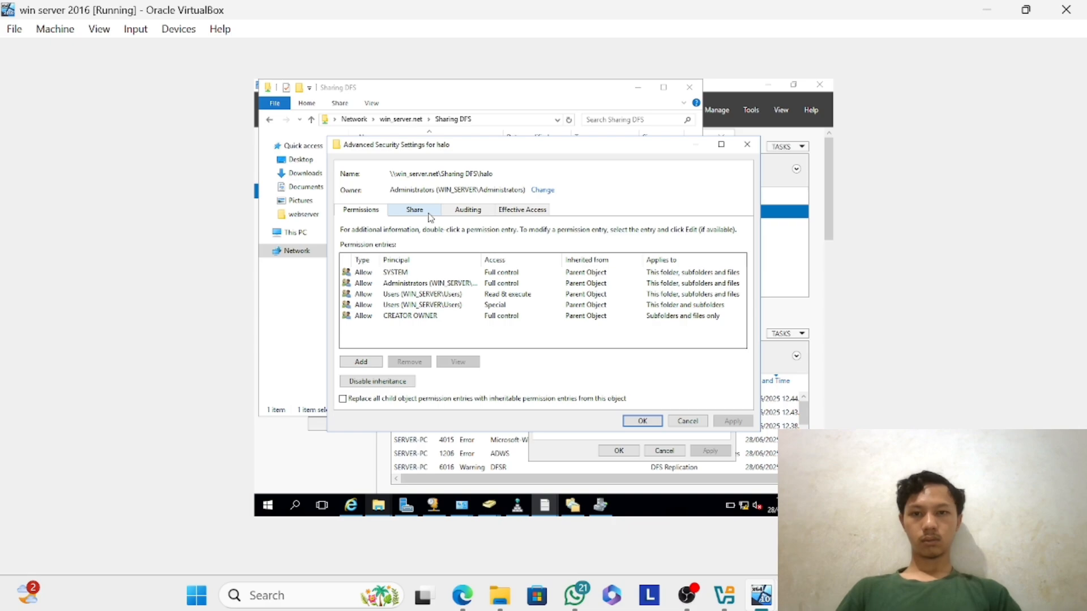
left_click(414, 210)
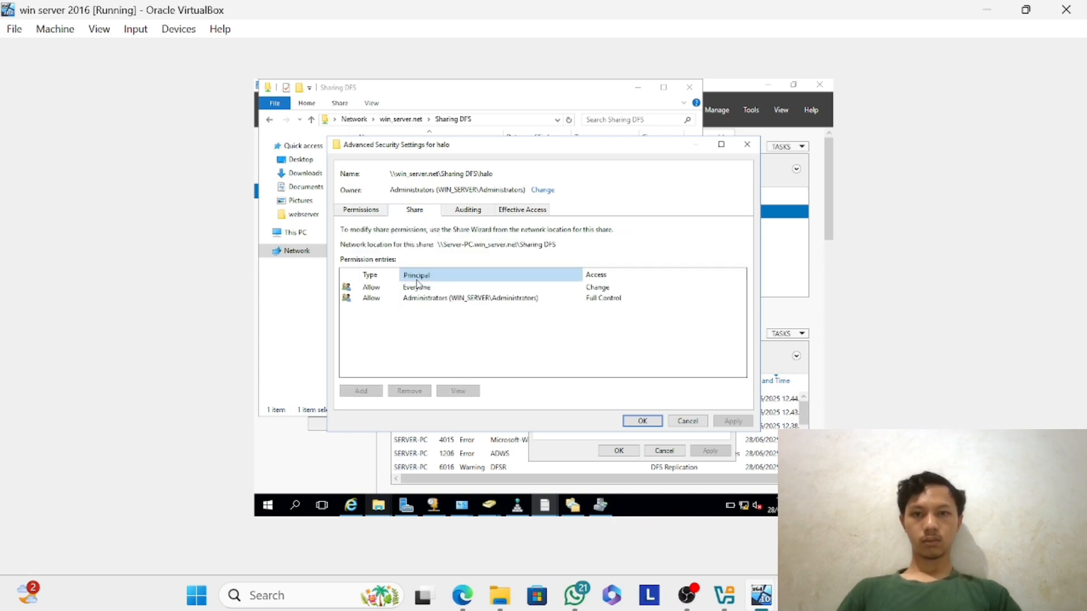
left_click(416, 280)
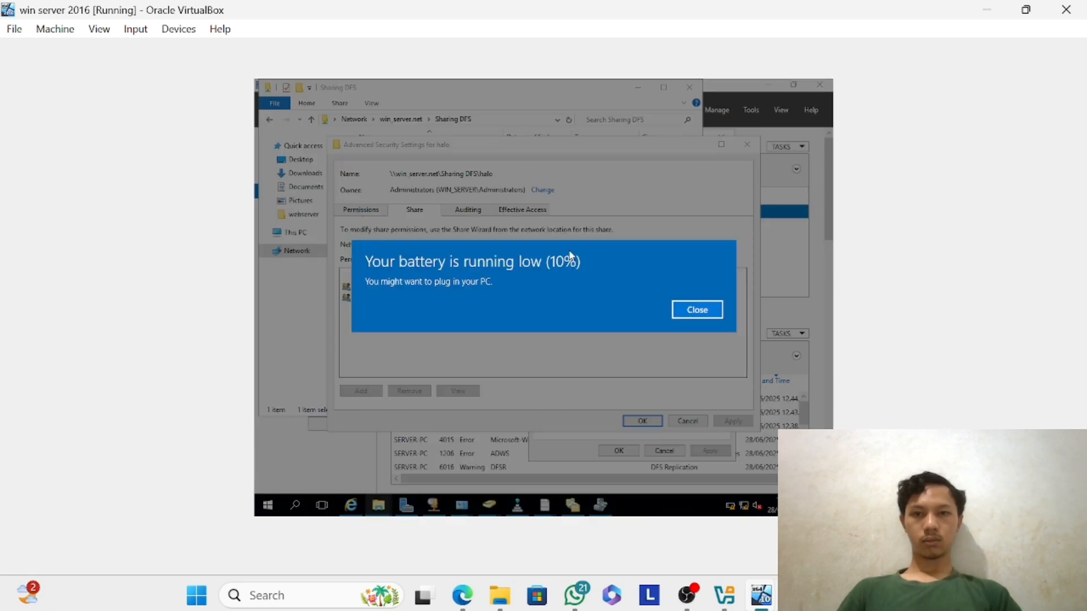
left_click(698, 310)
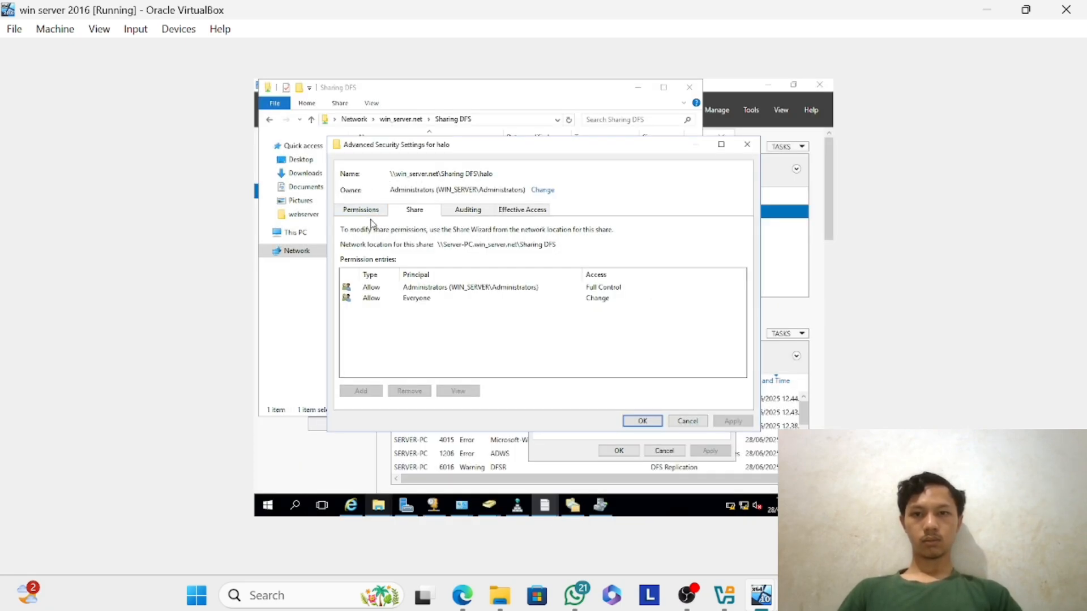
left_click(378, 210)
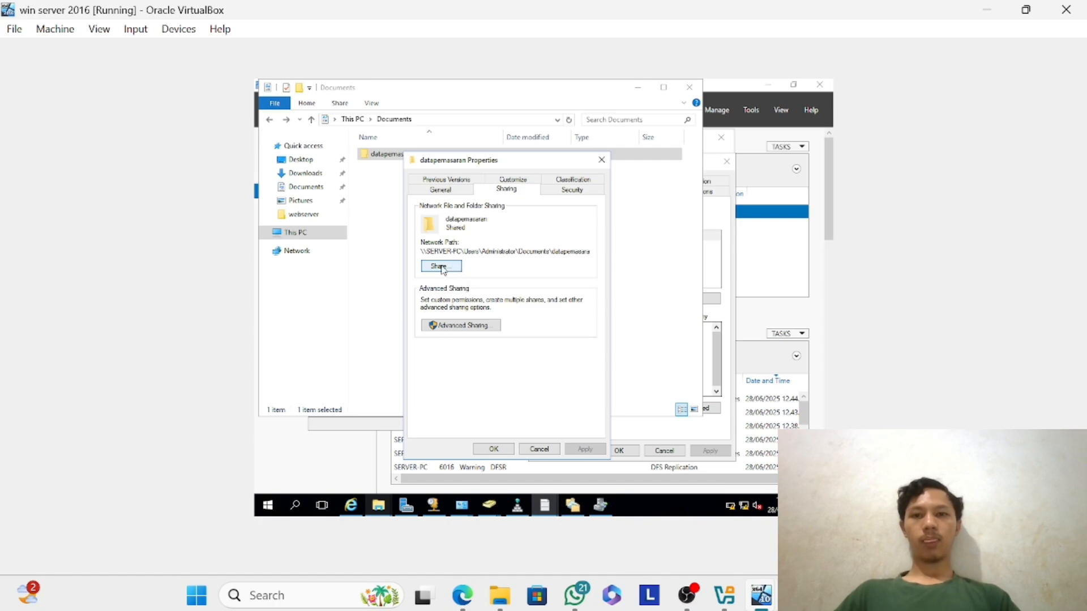
Add the pemasaran group from the win_server.net domain to the datapemasaran folder's sharing list.
left_click(442, 267)
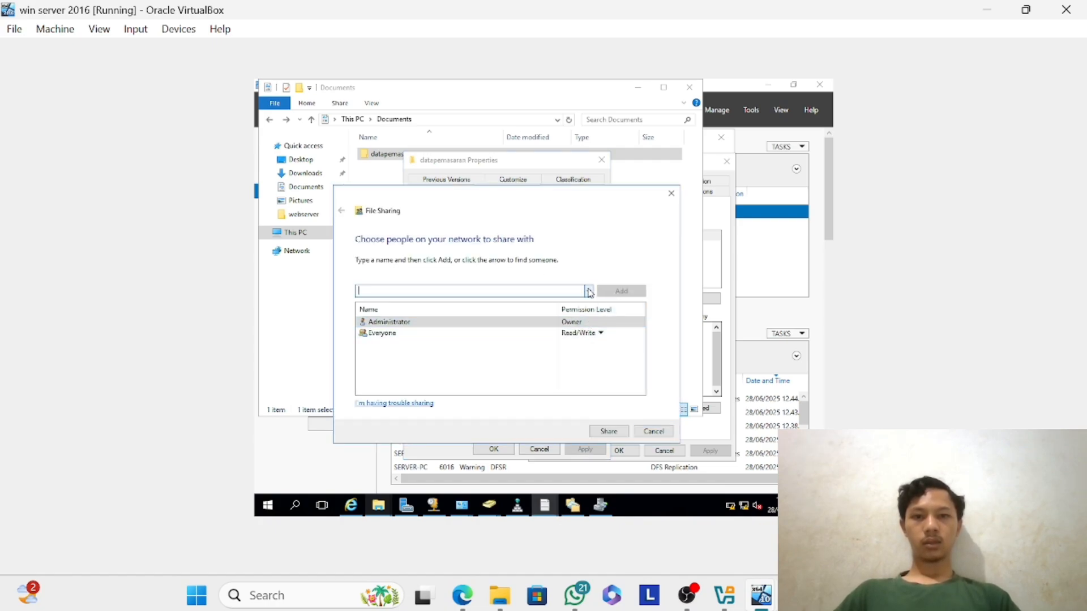
left_click(589, 291)
left_click(562, 312)
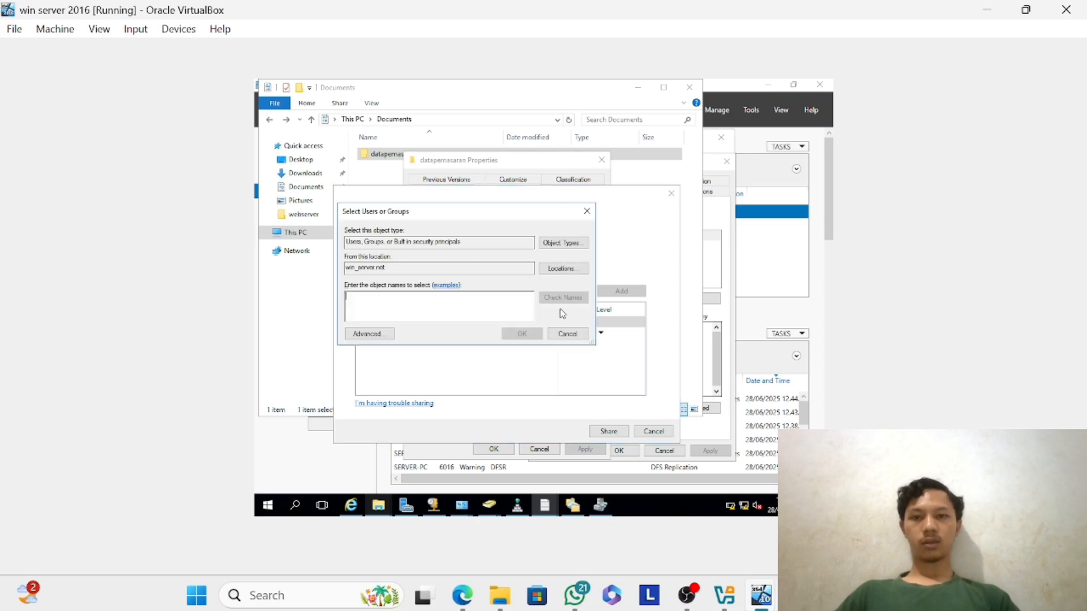
type("pema")
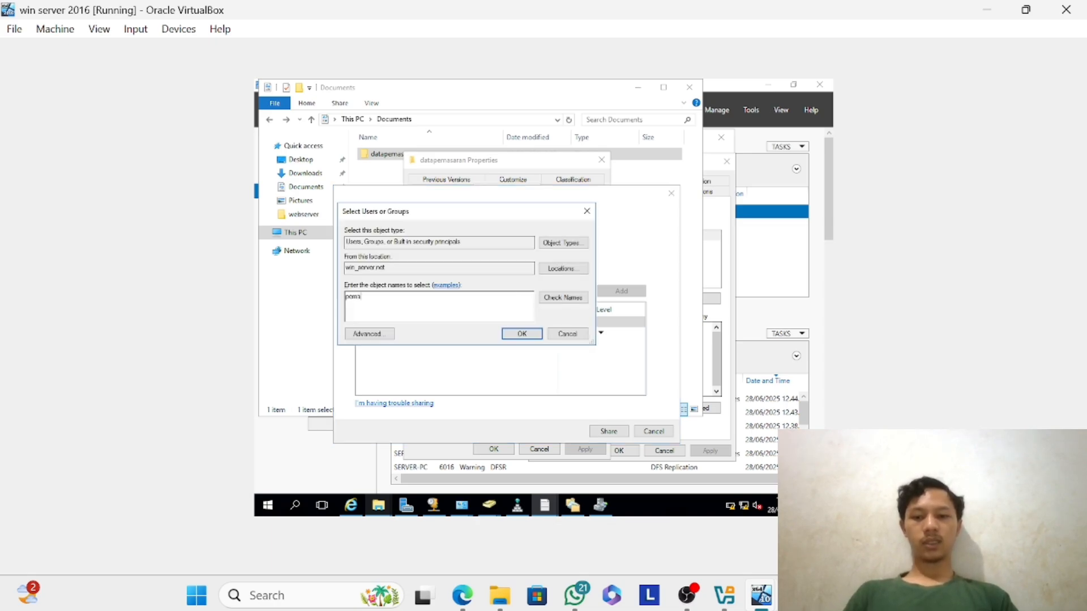
type("saran")
key("Return")
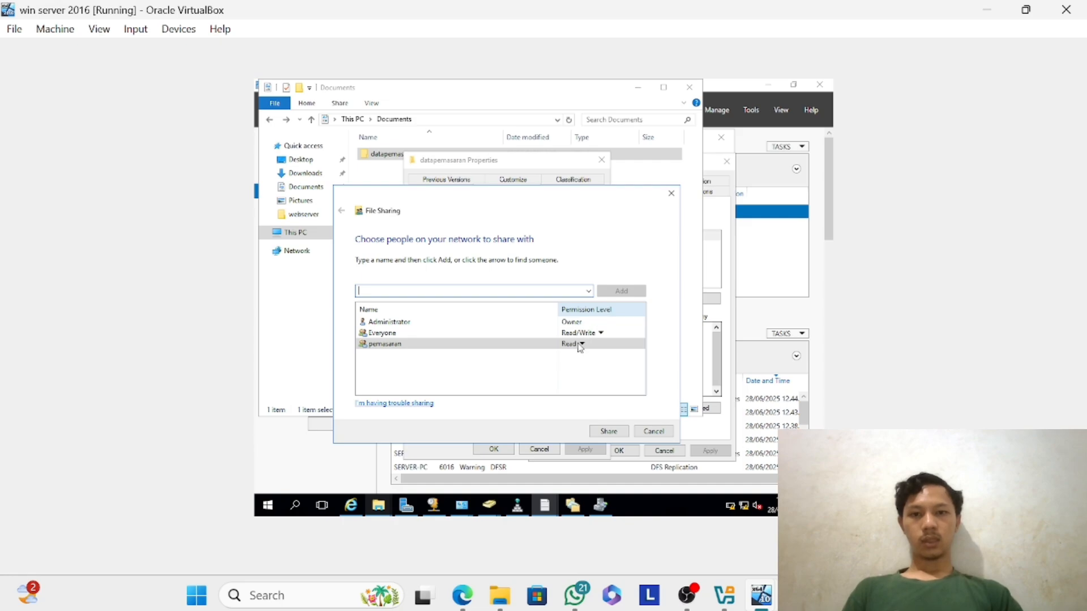
Give the pemasaran group Read/Write permission, apply the sharing, and close the datapemasaran folder's properties.
left_click(576, 348)
left_click(605, 357)
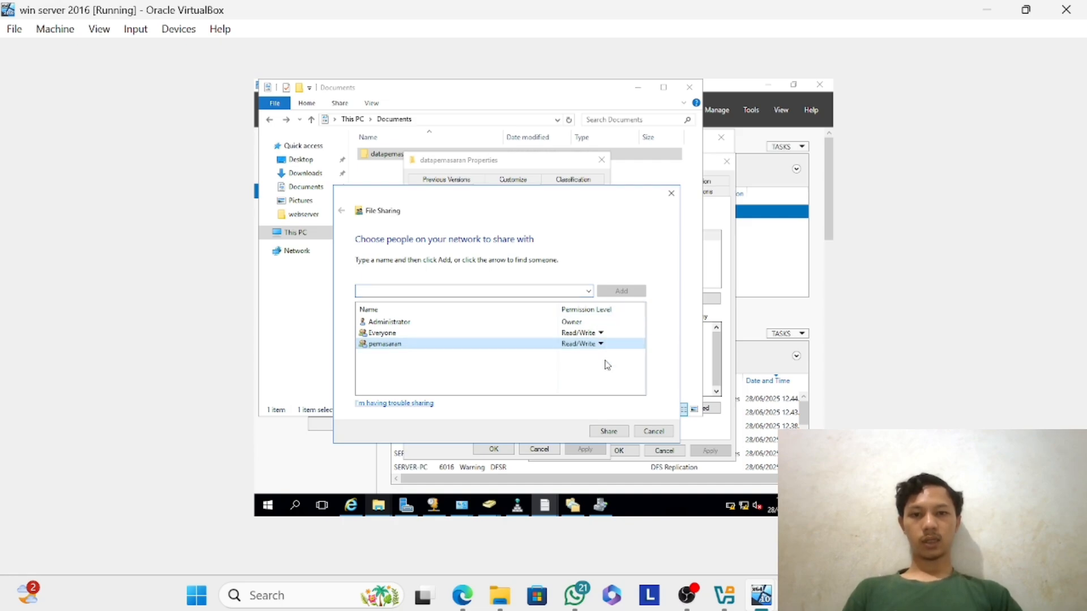
left_click(611, 433)
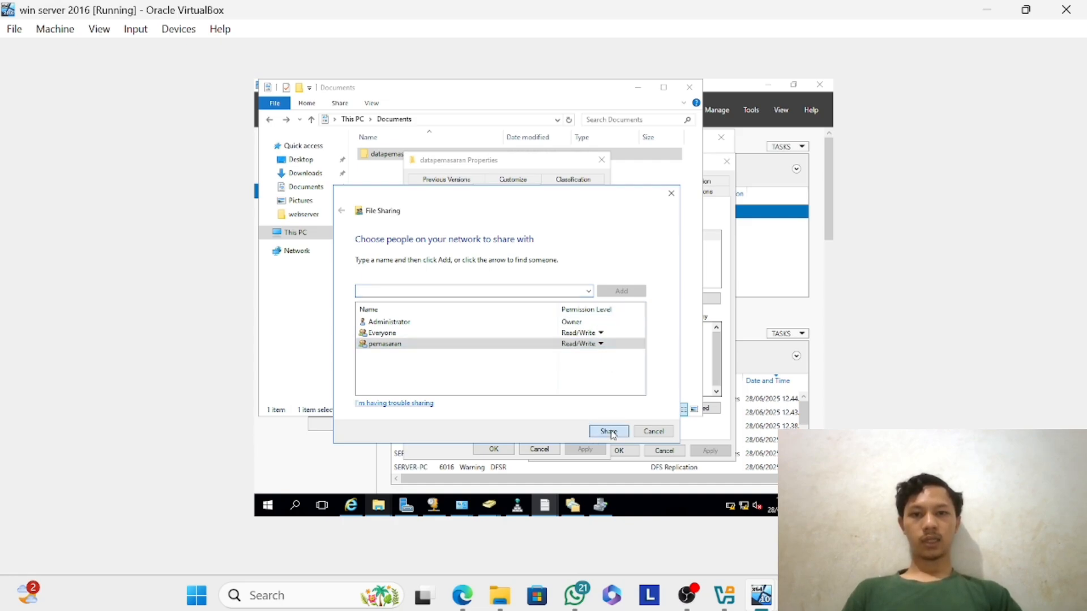
left_click(651, 432)
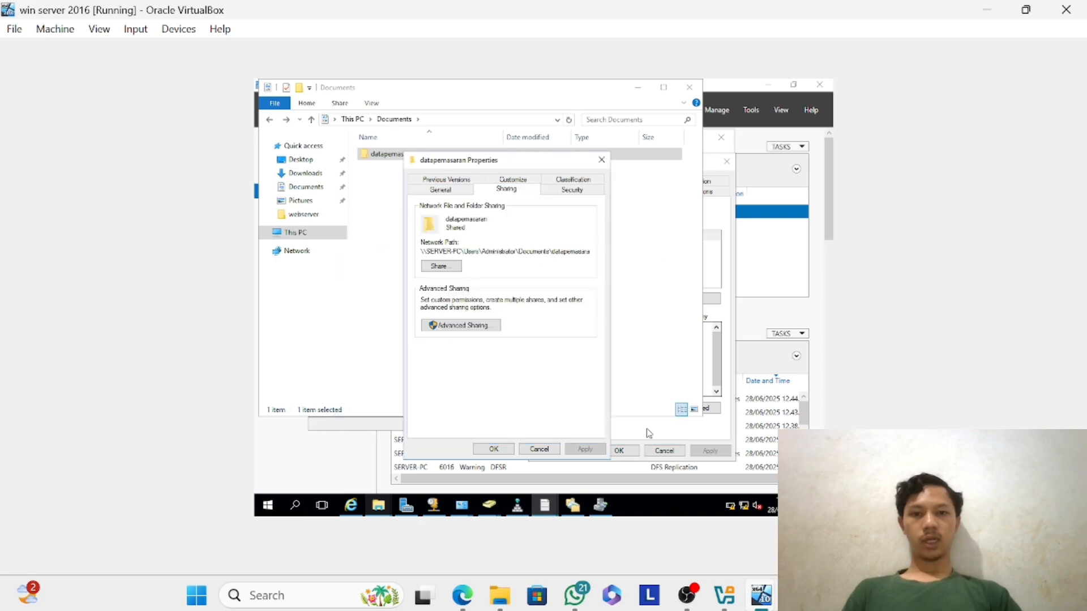
left_click(493, 449)
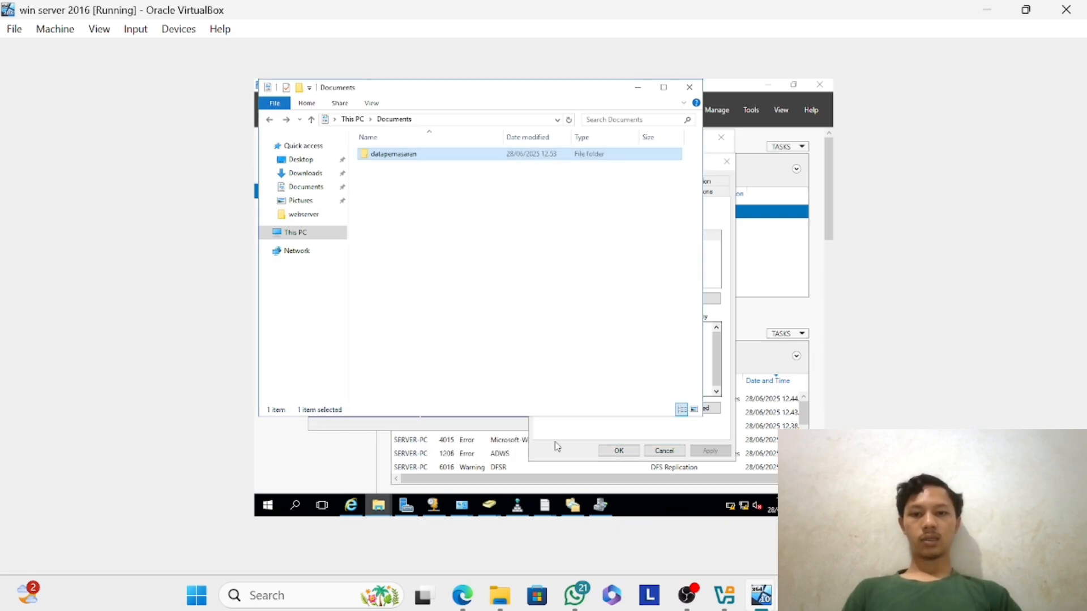
Switch to the win 10 virtual machine and bring up its sign-in screen.
mouse_move(762, 594)
left_click(692, 529)
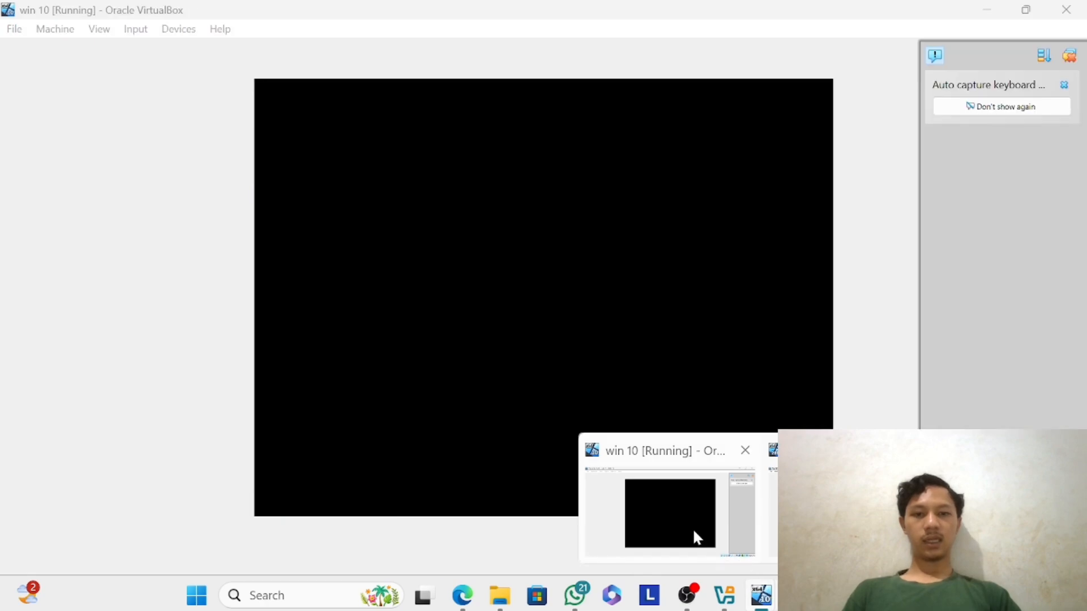
left_click(694, 530)
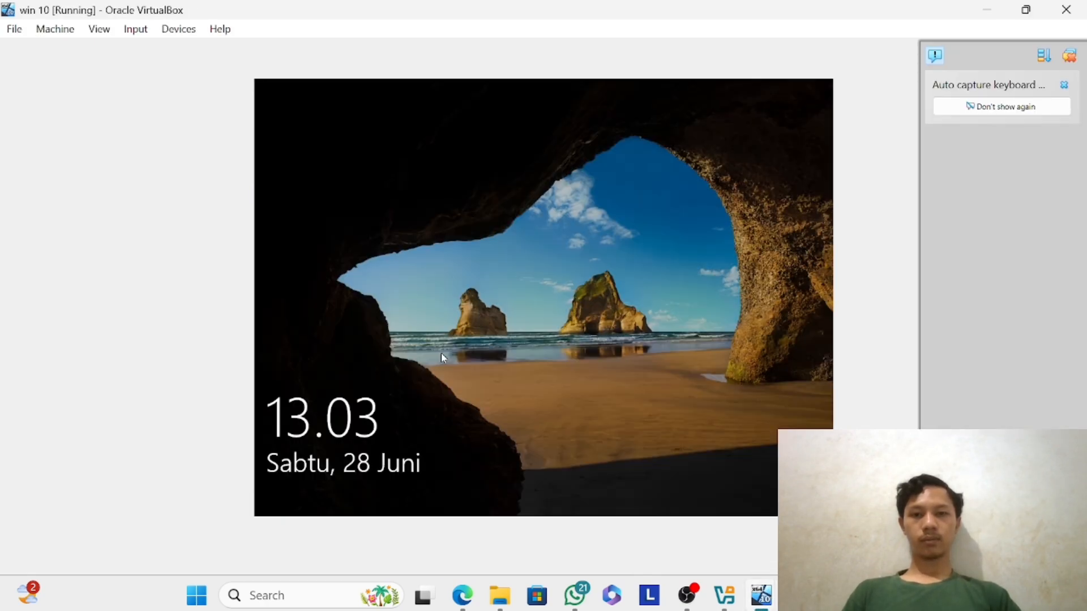
left_click(441, 354)
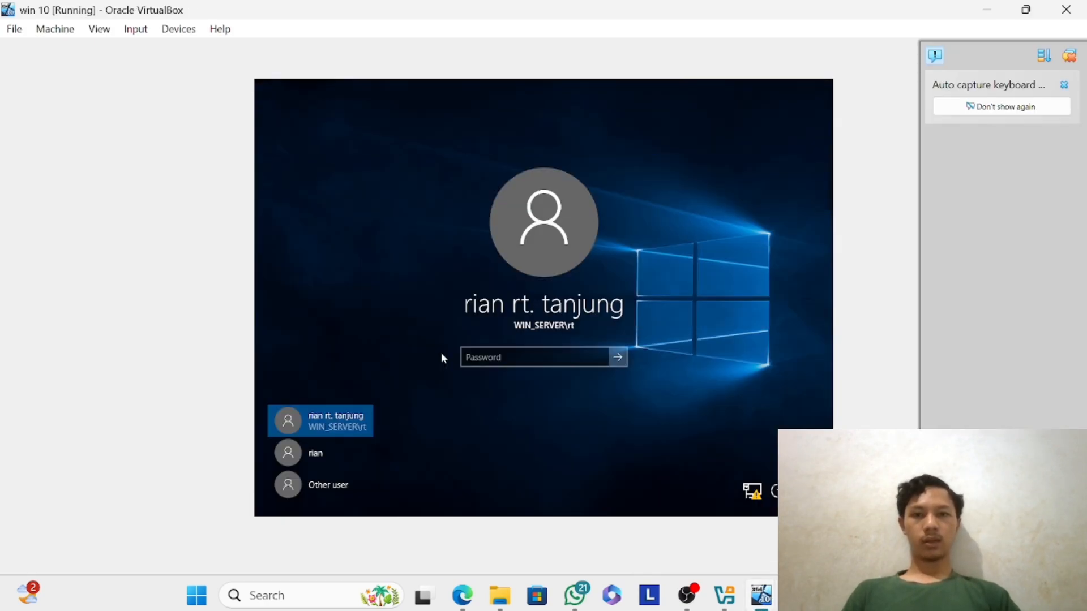
Try to sign in to the selected WIN_SERVER domain account with its password, and dismiss the keyboard capture notification.
type("*****")
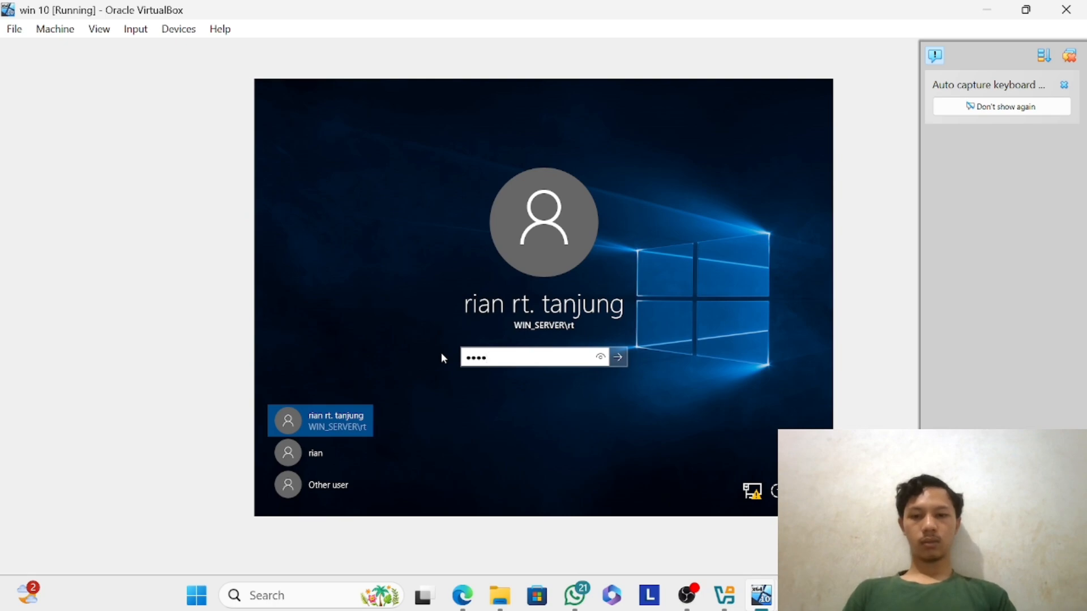
key("Return")
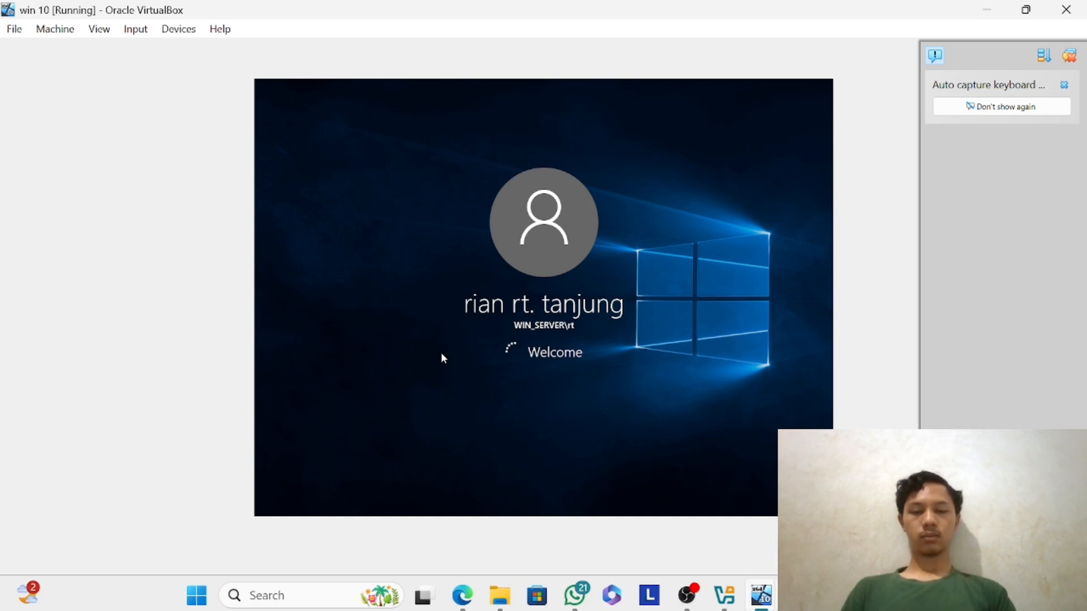
left_click(1065, 86)
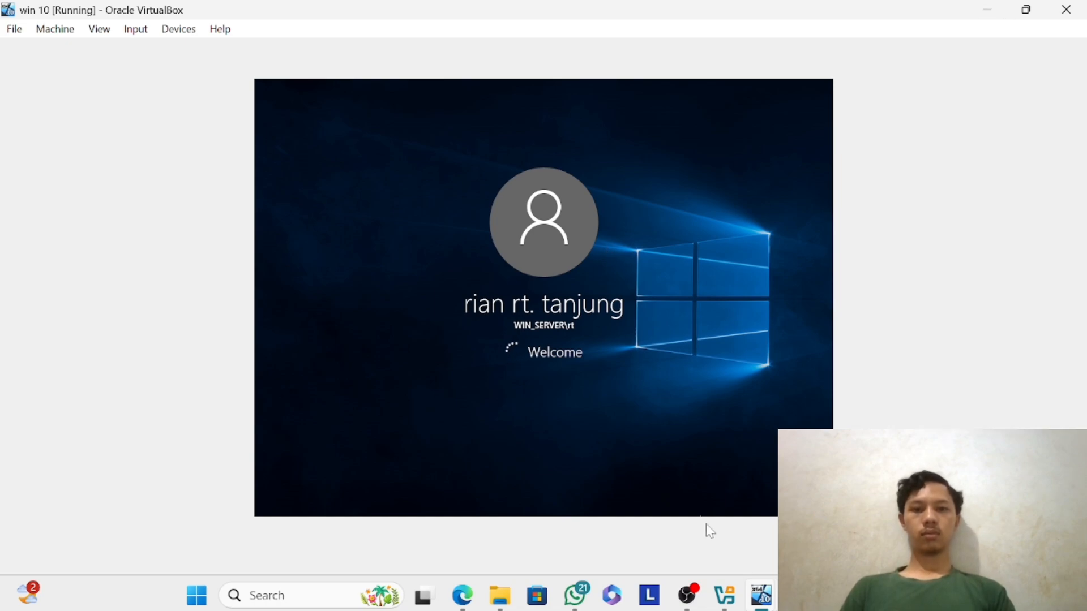
mouse_move(758, 587)
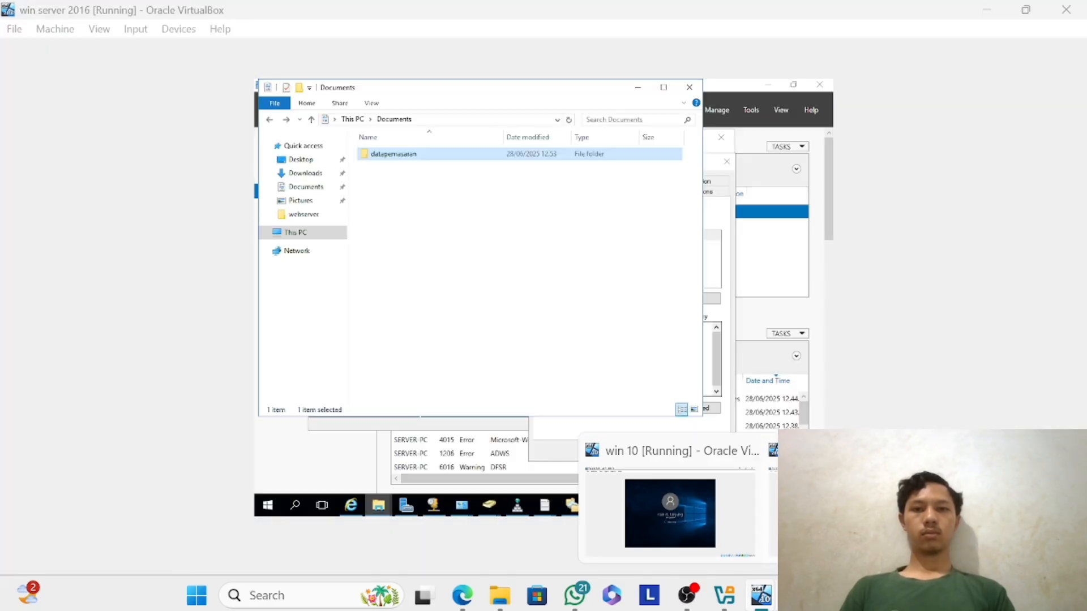
left_click(837, 507)
mouse_move(764, 601)
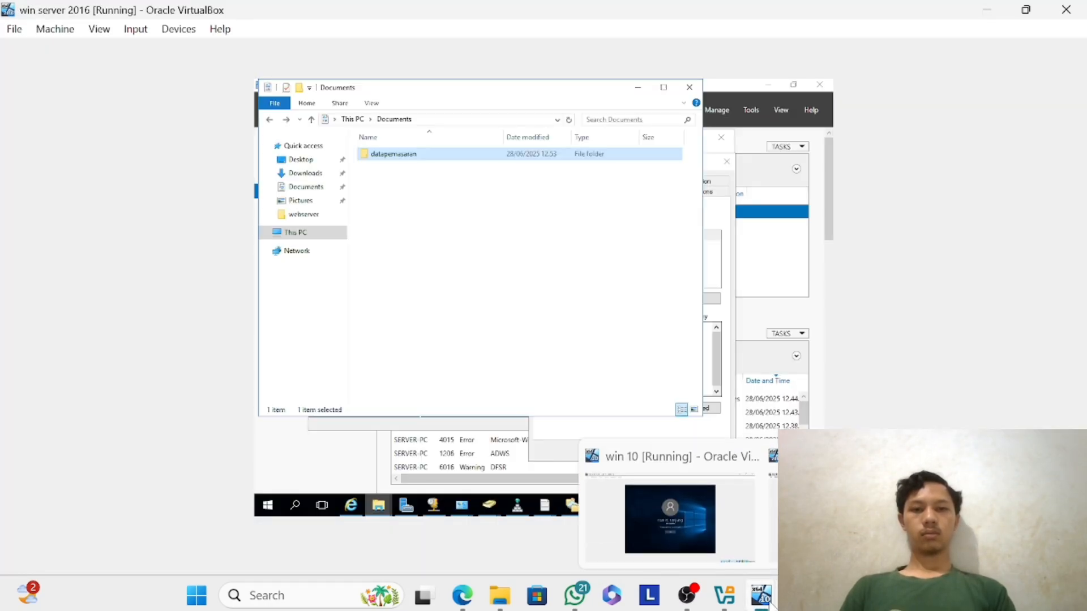
left_click(701, 487)
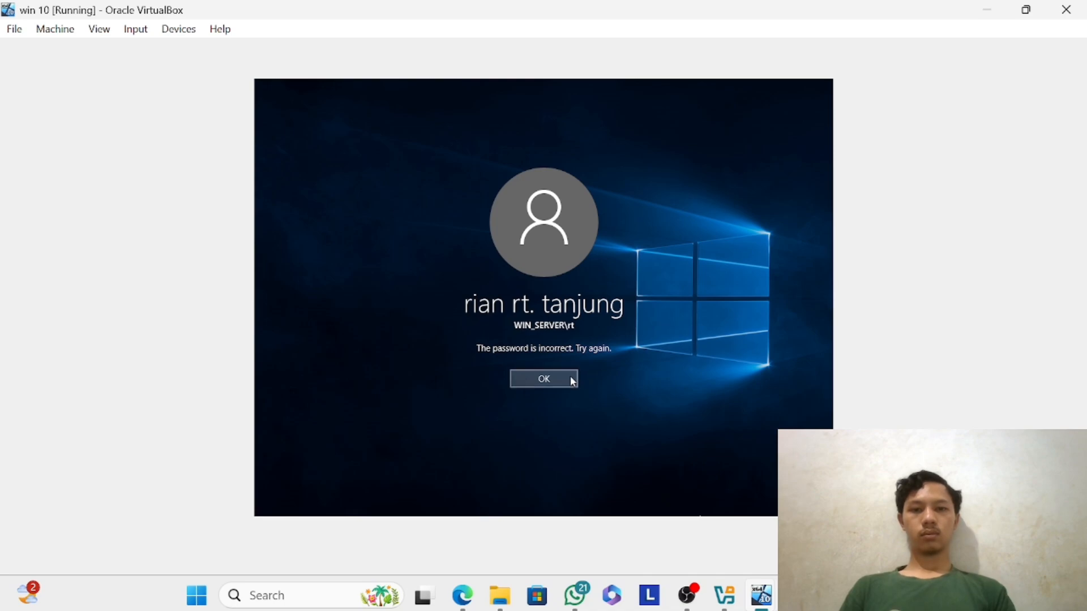
Sign in to the WIN_SERVER domain account by entering its account password again, and close the low battery notice.
left_click(569, 377)
type("12345678")
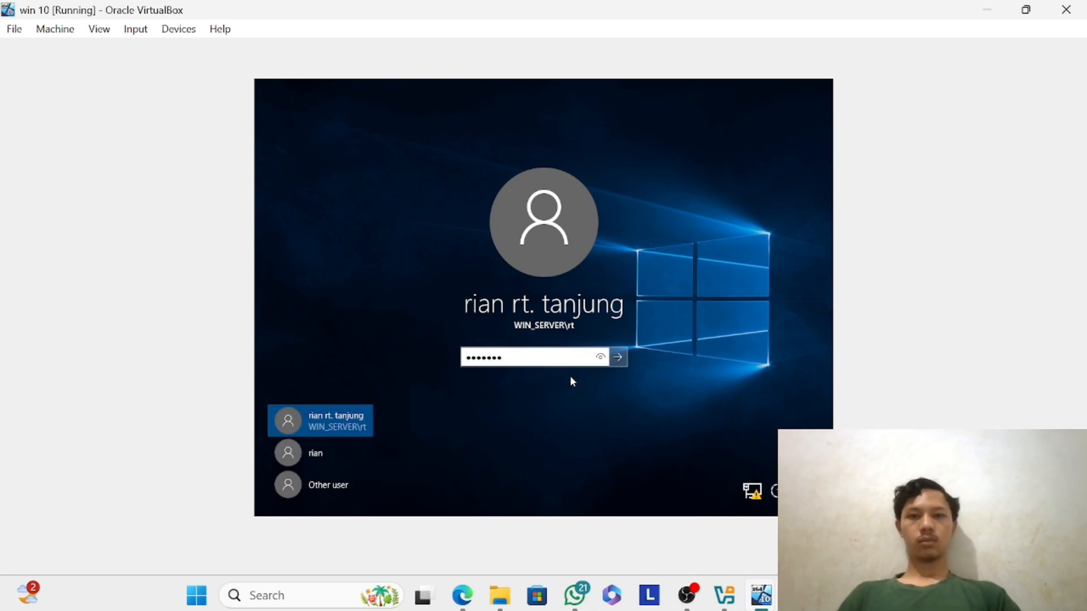
key("Return")
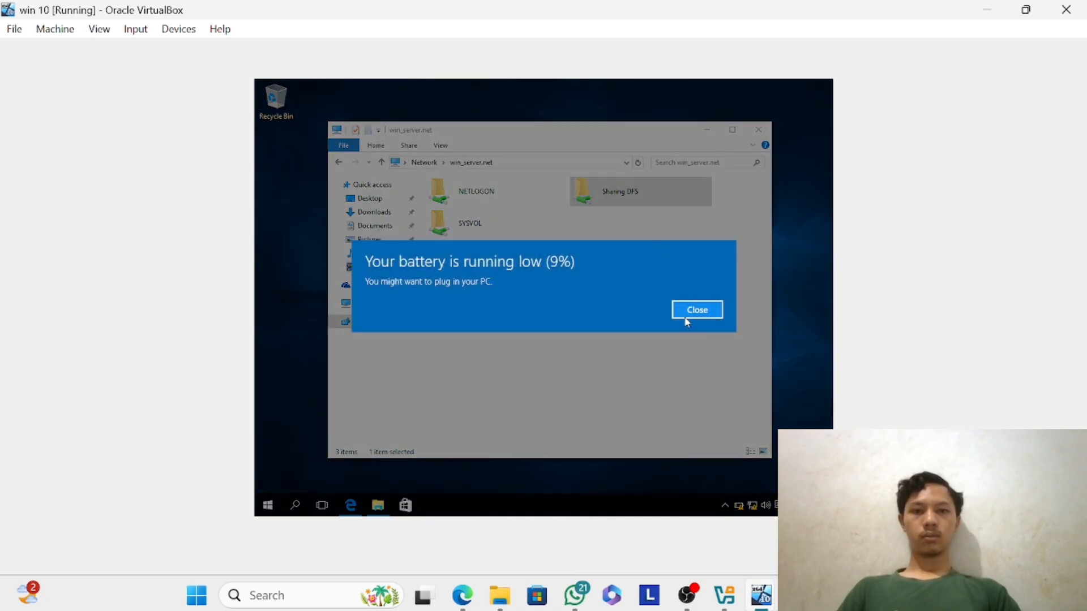
left_click(687, 322)
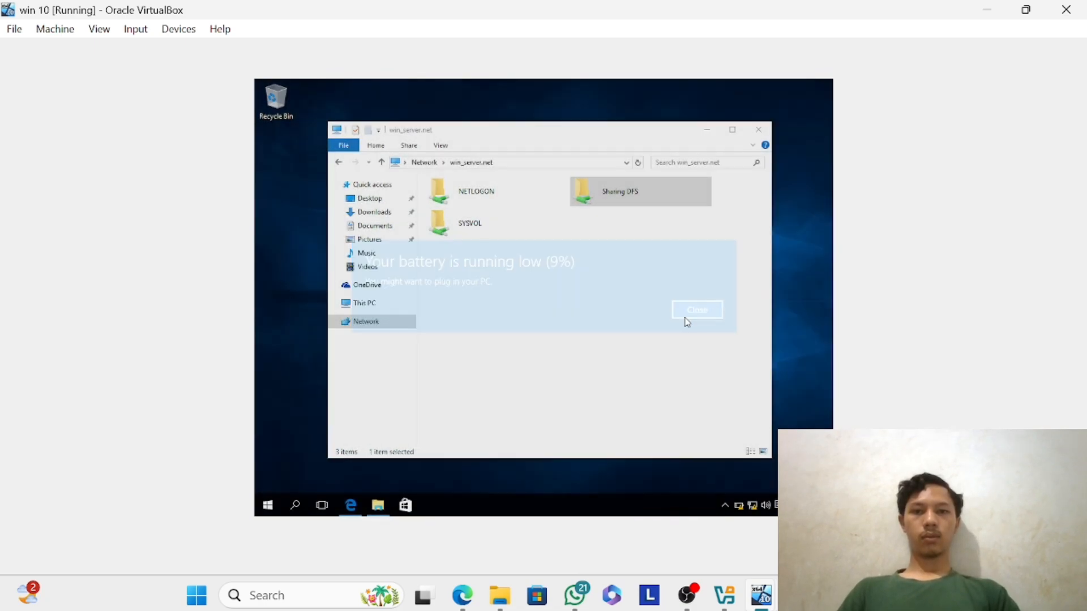